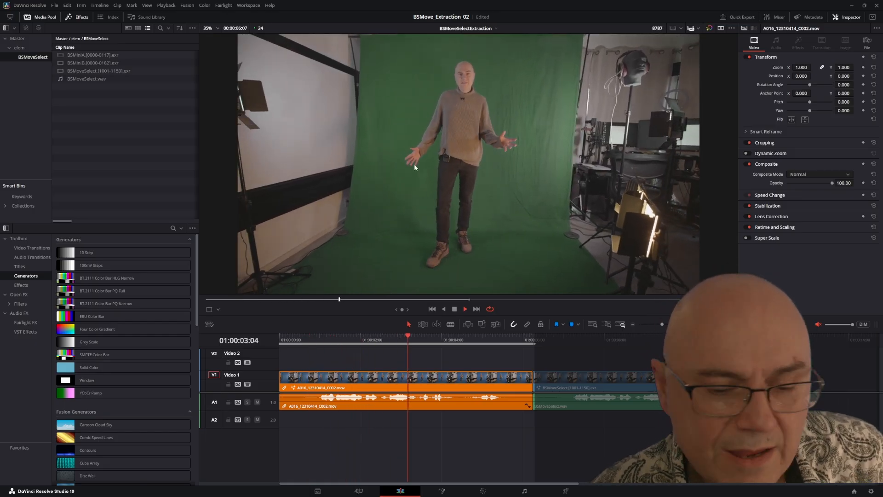
# Step: Stop the timeline playback and, on the Fusion page, enlarge the node graph area so more of the composition fits
pyautogui.click(455, 310)
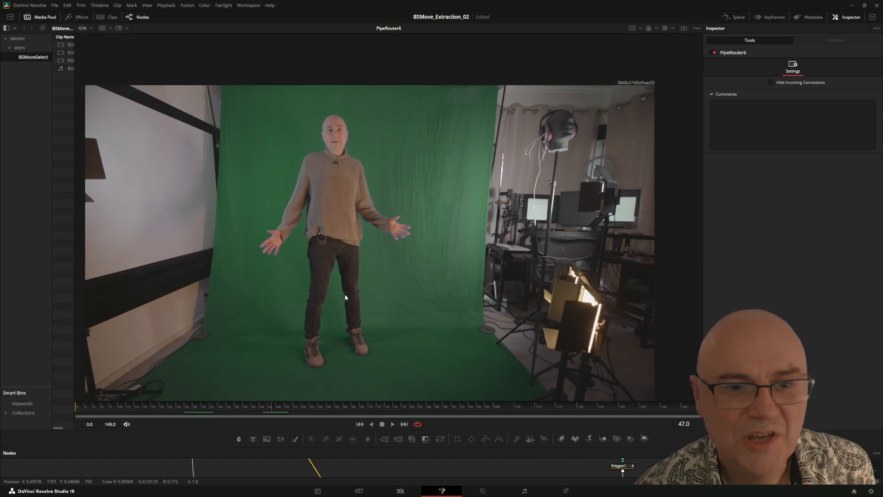
pyautogui.moveTo(370, 448); pyautogui.dragTo(370, 422)
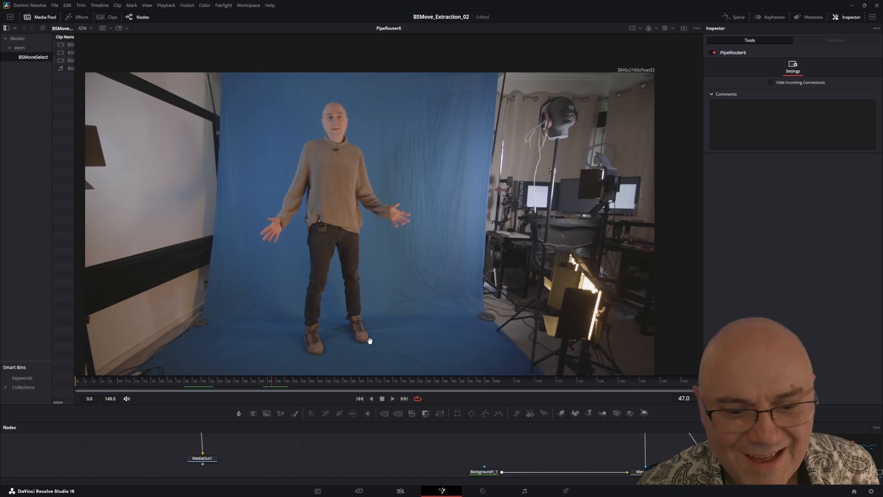
pyautogui.moveTo(363, 422); pyautogui.dragTo(365, 260)
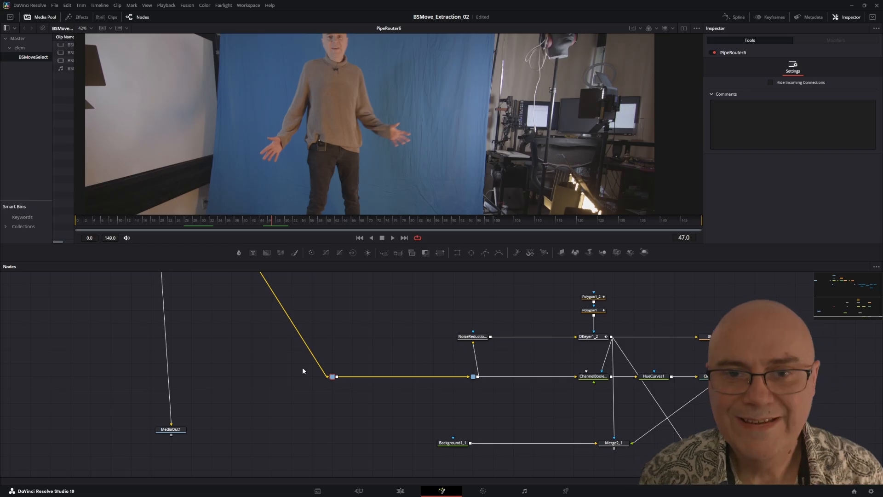
# Step: Display the Merge1 node's output in the viewer and examine the node tree feeding it
pyautogui.moveTo(690, 465); pyautogui.dragTo(431, 362)
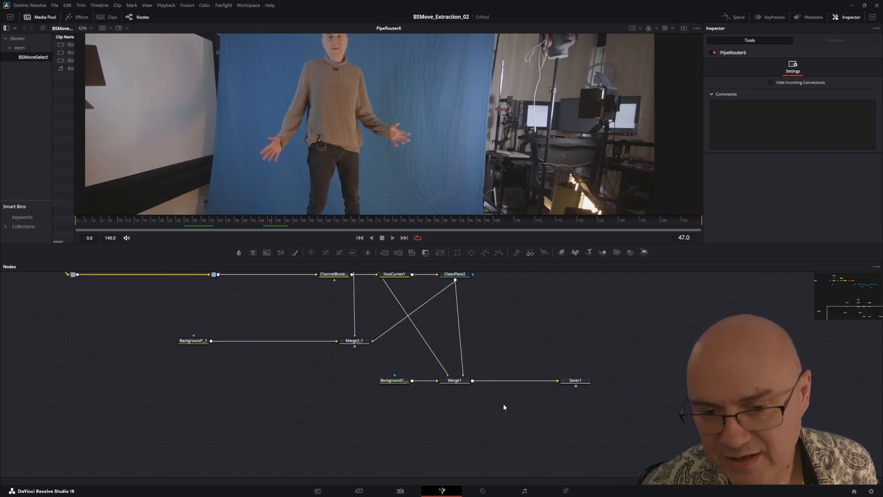
pyautogui.click(458, 382)
pyautogui.press('1')
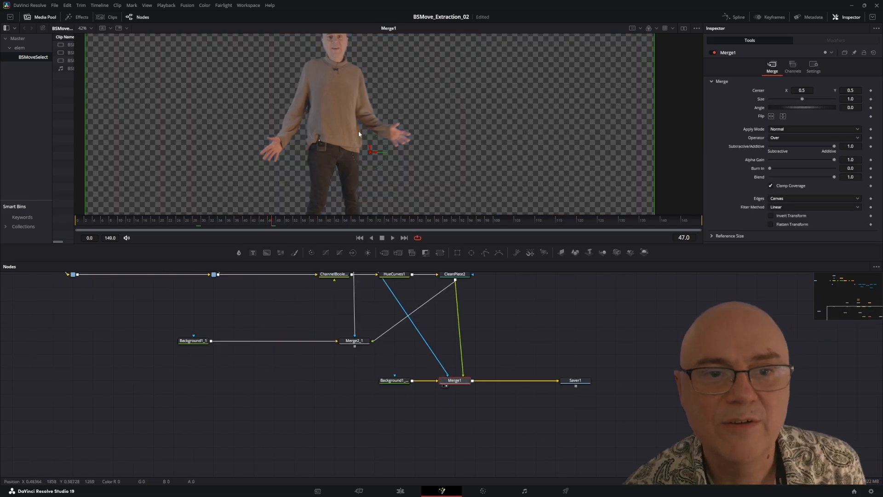
pyautogui.moveTo(280, 325); pyautogui.dragTo(486, 426)
pyautogui.moveTo(643, 444); pyautogui.dragTo(420, 374)
pyautogui.moveTo(248, 361); pyautogui.dragTo(322, 386)
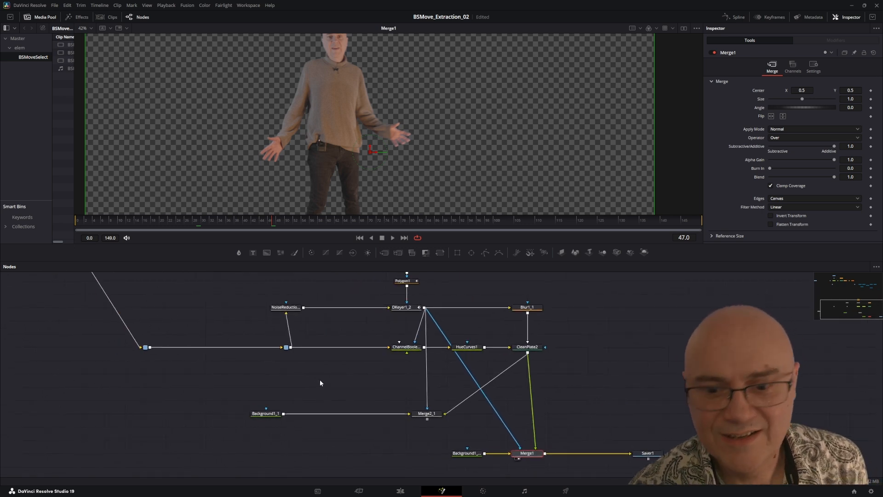
pyautogui.moveTo(183, 357)
pyautogui.mouseDown()
pyautogui.moveTo(223, 363)
pyautogui.moveTo(200, 358)
pyautogui.mouseUp()
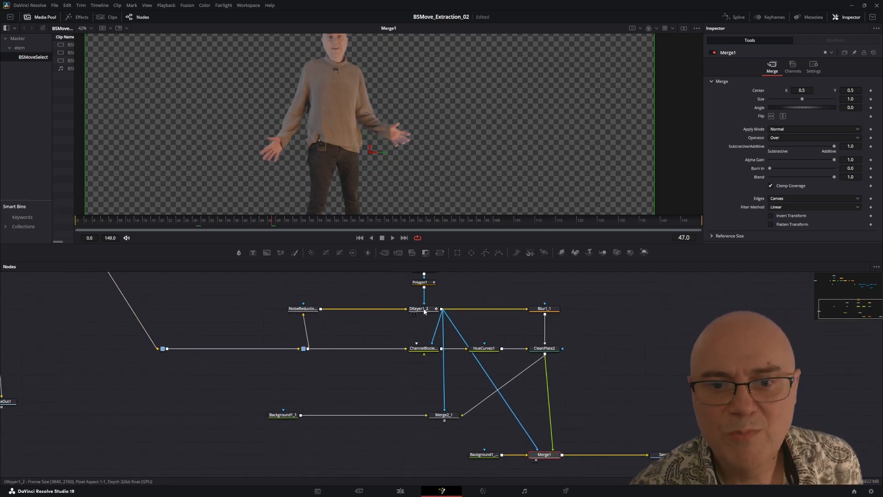
# Step: Display the NoiseReduction1_1 node and inspect the denoised blue-screen footage up close around the sweater and backdrop
pyautogui.click(303, 309)
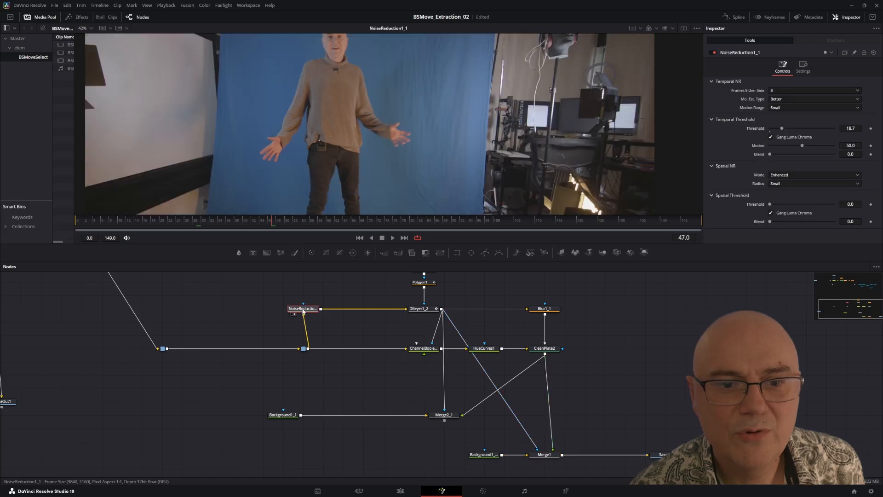
pyautogui.scroll(5, 389, 81)
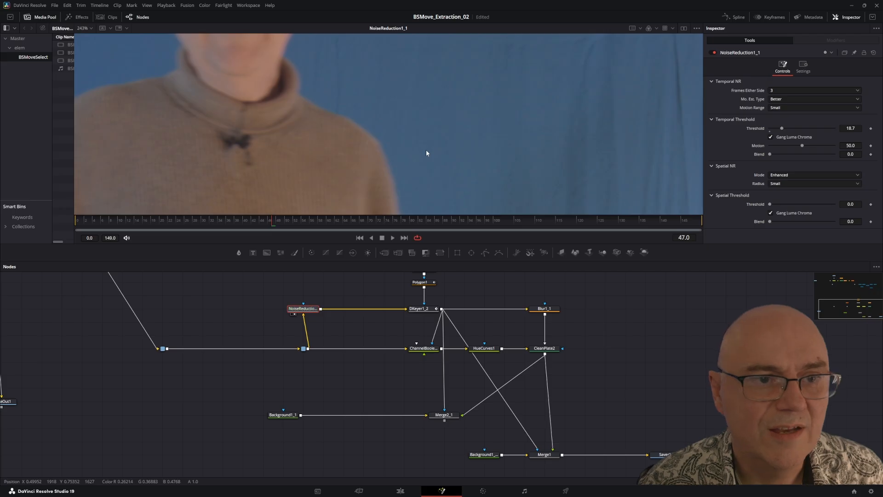
pyautogui.moveTo(275, 185); pyautogui.dragTo(302, 126)
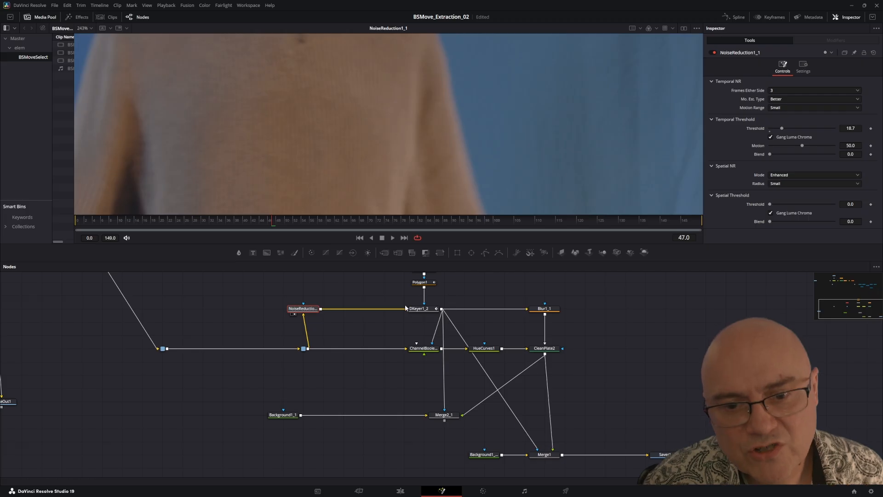
pyautogui.moveTo(512, 396); pyautogui.dragTo(467, 354)
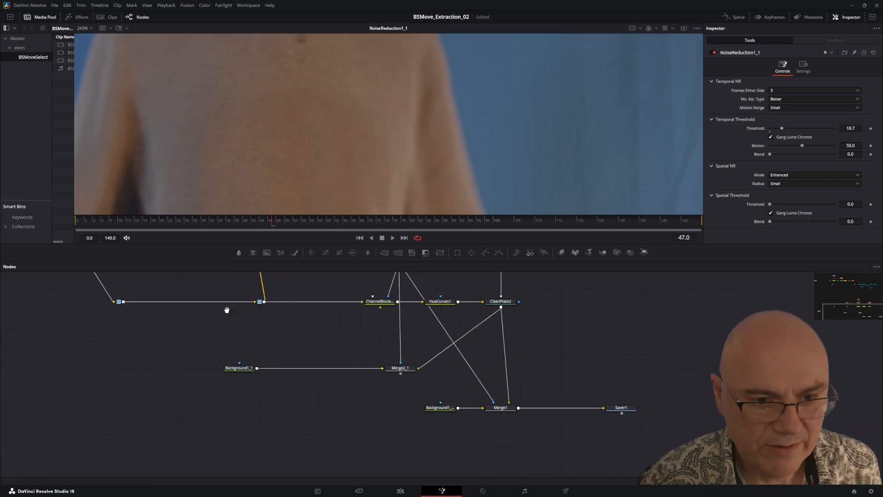
pyautogui.moveTo(227, 310); pyautogui.dragTo(225, 377)
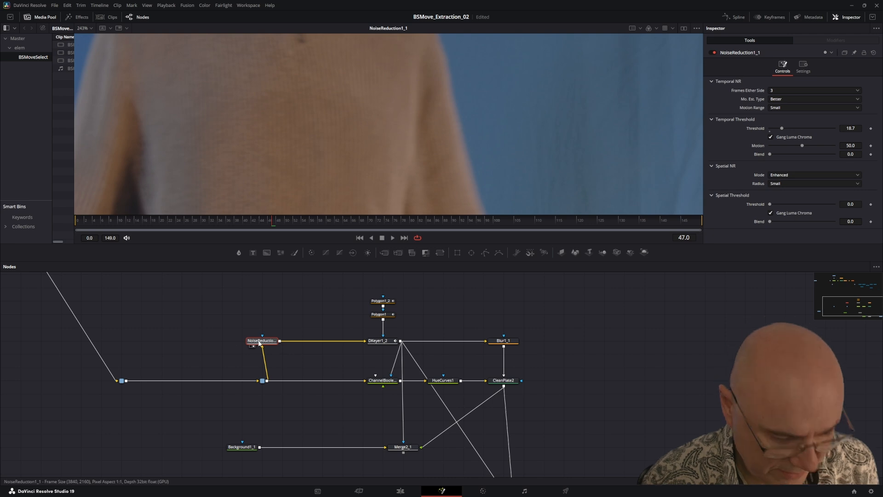
pyautogui.press('1')
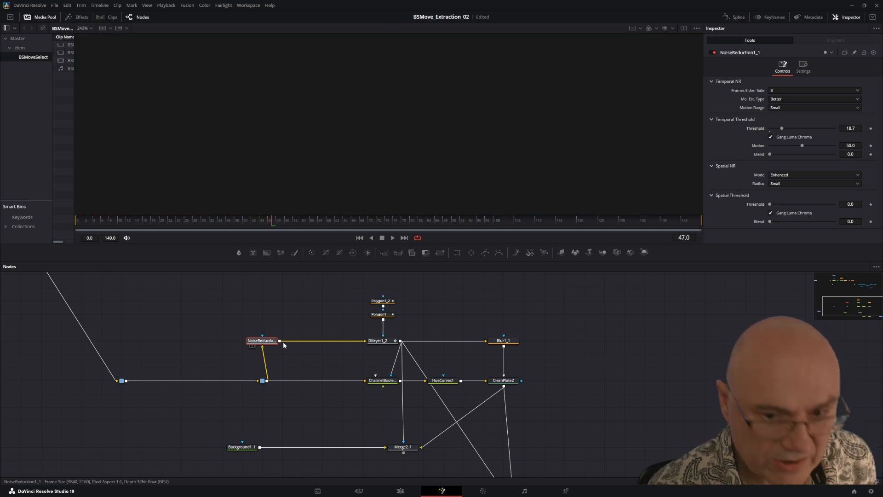
# Step: Display the DKeyer1_2 node's output to examine the keyed presenter
pyautogui.click(385, 342)
pyautogui.press('1')
pyautogui.scroll(-6, 363, 130)
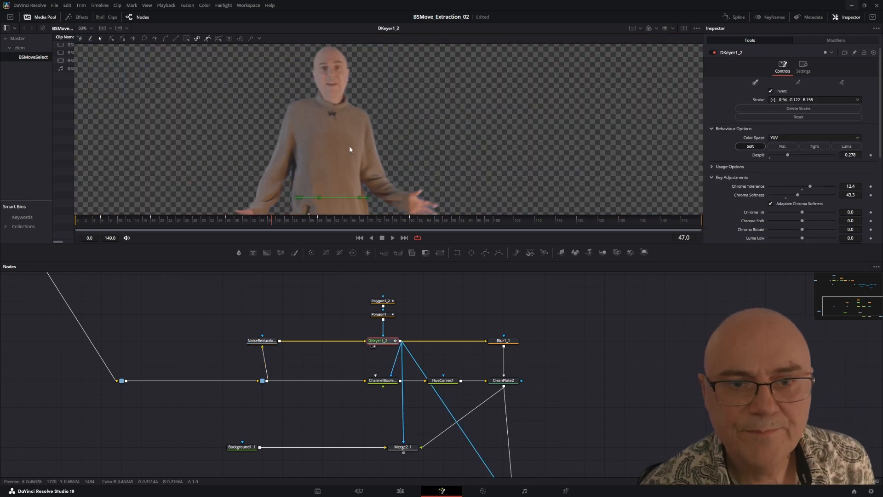
# Step: View the Polygon1_2 and Polygon1 masks that feed the DKeyer1_2 node
pyautogui.click(384, 305)
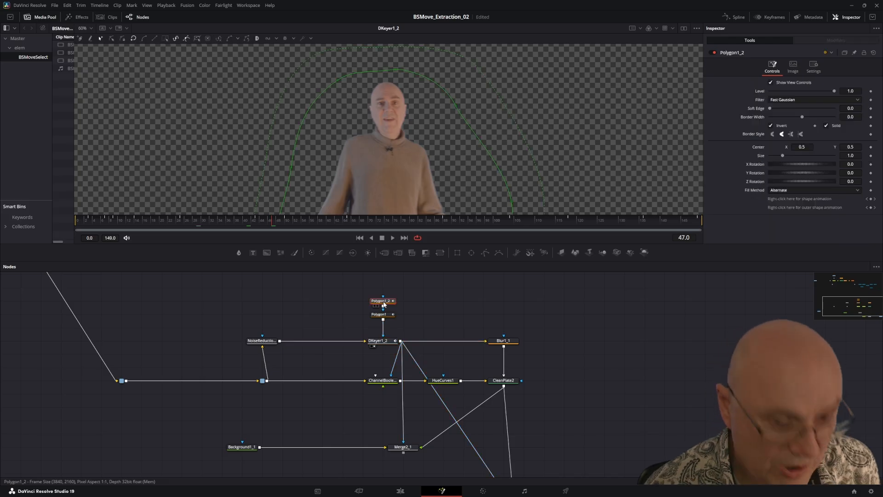
pyautogui.press('1')
pyautogui.click(384, 316)
pyautogui.press('1')
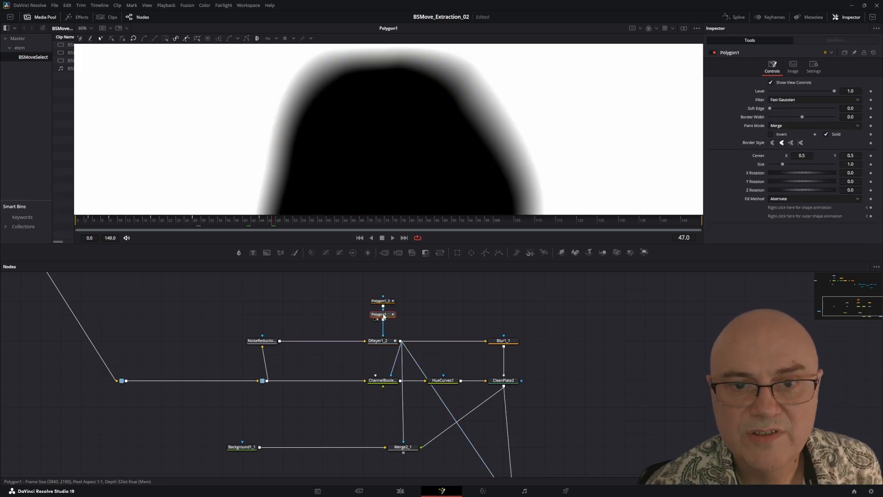
# Step: Show the DKeyer1_2 output again and check the key across the whole frame
pyautogui.click(379, 341)
pyautogui.press('1')
pyautogui.scroll(-5, 327, 134)
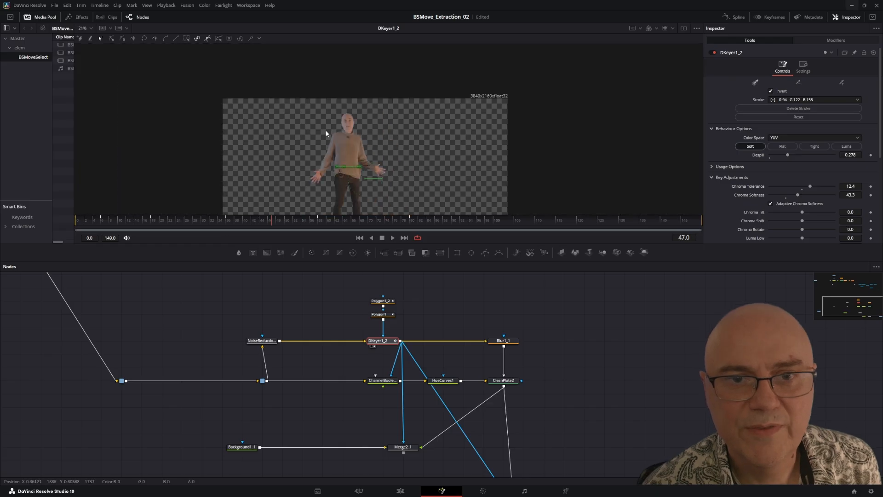
pyautogui.moveTo(328, 151); pyautogui.dragTo(335, 93)
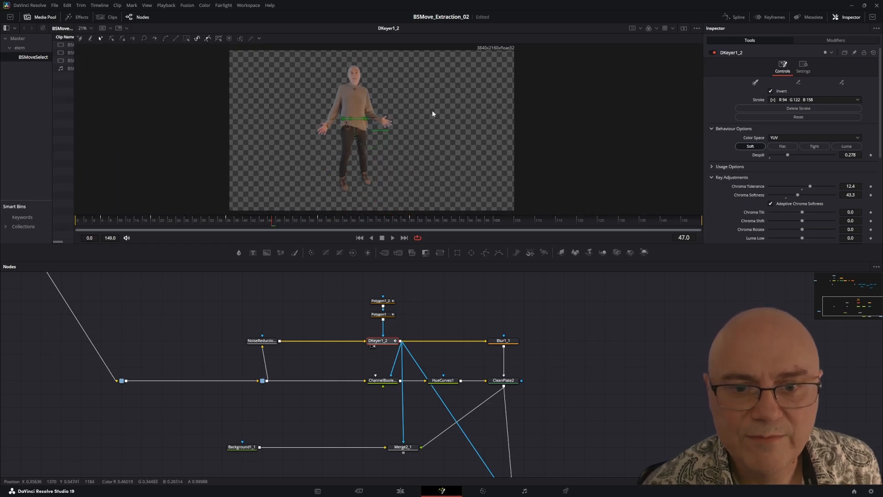
# Step: Display the ChannelBooleans1 output and inspect the blue-screen image around the presenter's head and sweater
pyautogui.moveTo(410, 386); pyautogui.dragTo(375, 364)
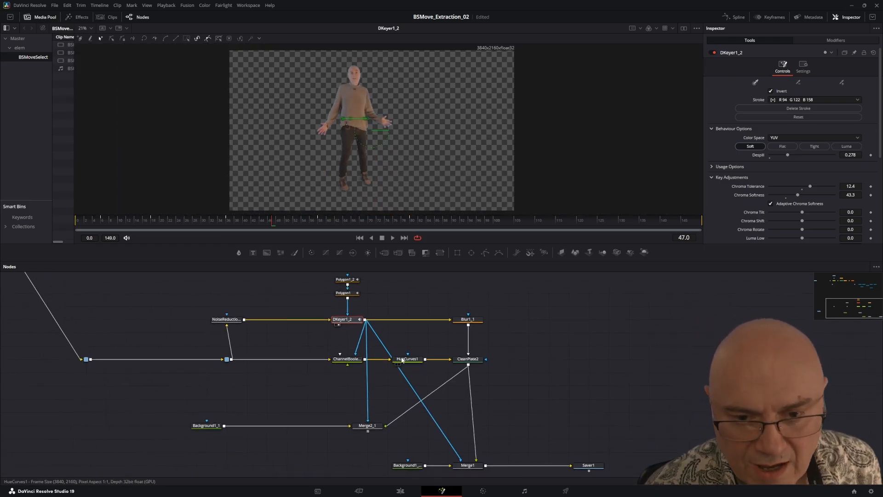
pyautogui.click(345, 359)
pyautogui.press('1')
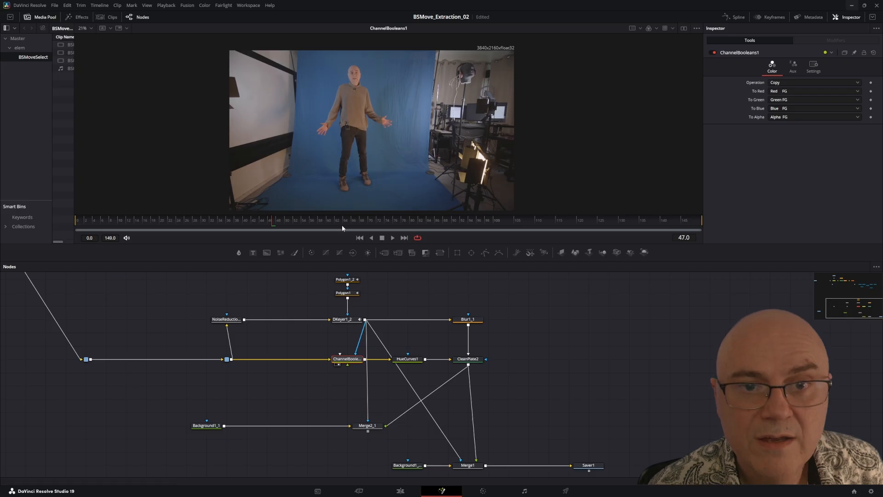
pyautogui.scroll(4, 360, 190)
pyautogui.moveTo(363, 141); pyautogui.dragTo(368, 251)
pyautogui.moveTo(374, 170); pyautogui.dragTo(380, 226)
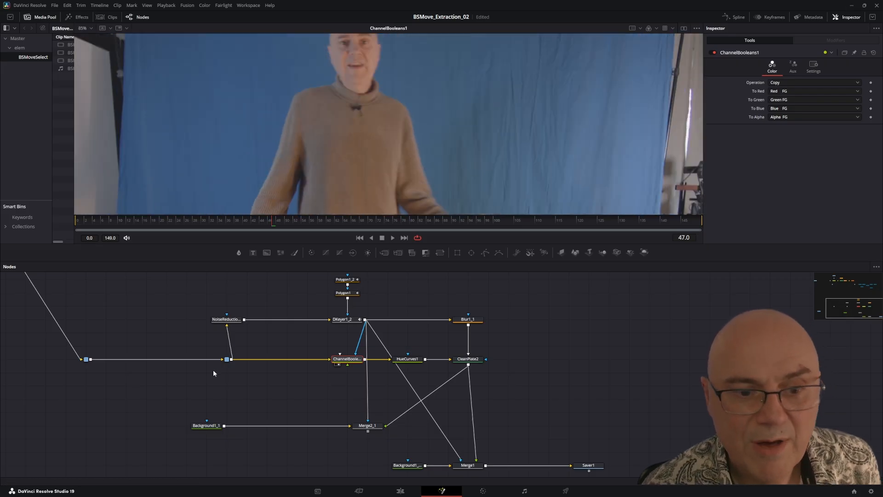
# Step: Display the HueCurves1 output and inspect the blue suppression along the edges of the face and shoulders
pyautogui.click(407, 359)
pyautogui.press('1')
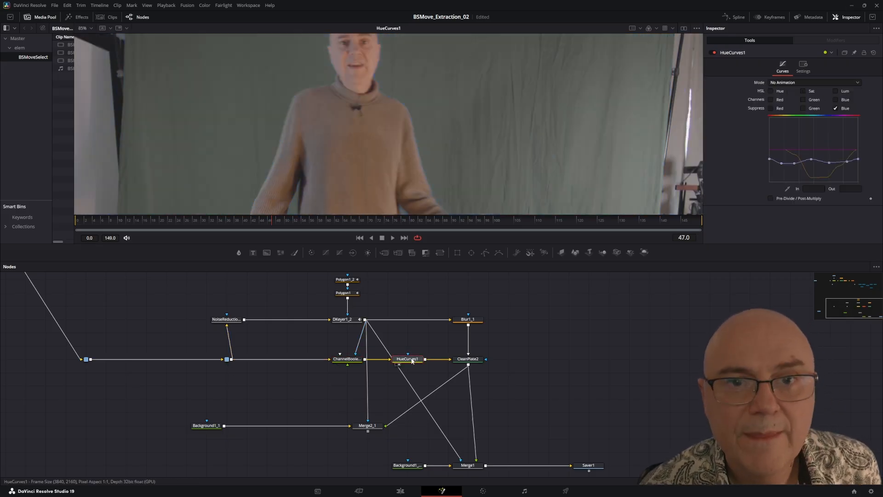
pyautogui.scroll(3, 403, 84)
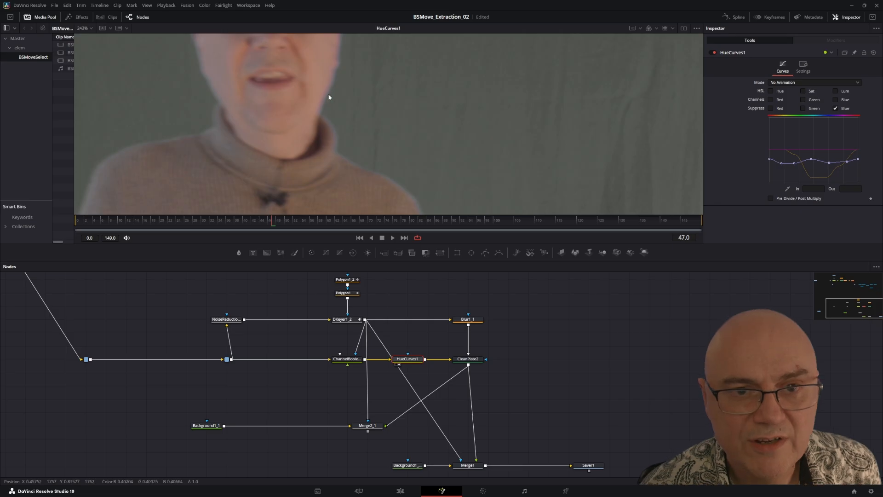
pyautogui.moveTo(346, 129); pyautogui.dragTo(377, 202)
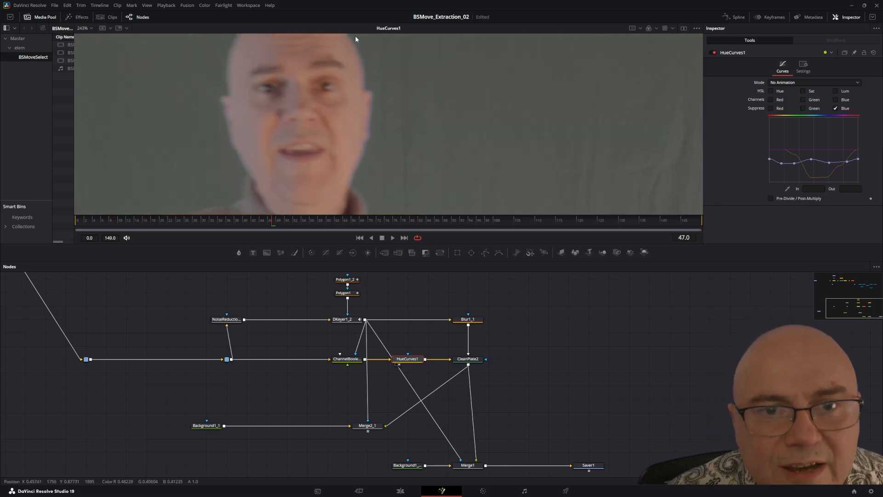
pyautogui.moveTo(419, 135); pyautogui.dragTo(321, 141)
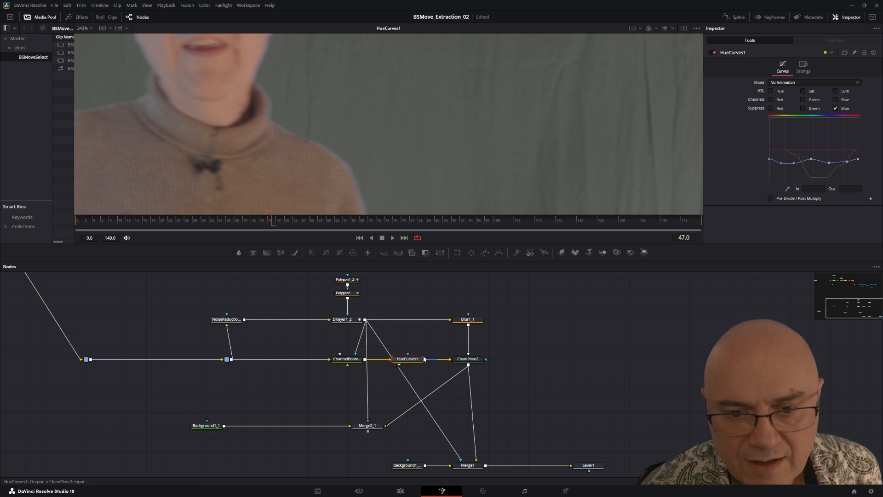
# Step: Display the CleanPlate2 output and examine the extended edge colours around the head
pyautogui.click(465, 359)
pyautogui.press('1')
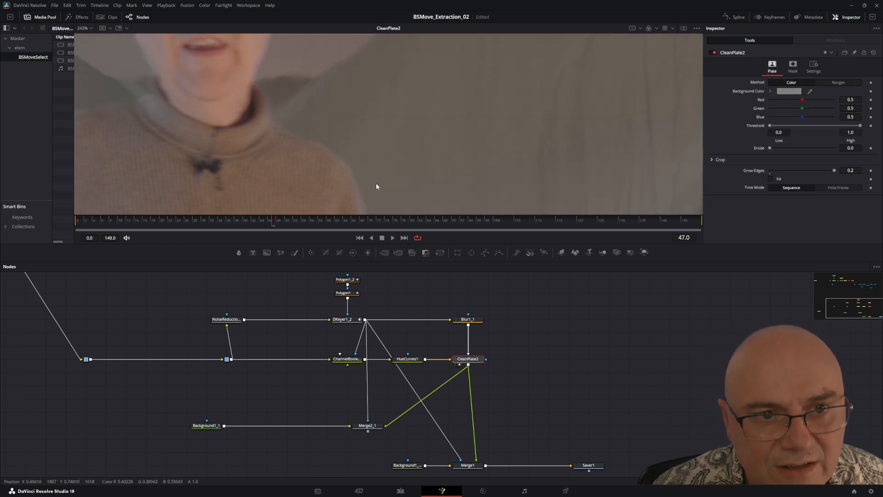
pyautogui.moveTo(231, 48); pyautogui.dragTo(400, 151)
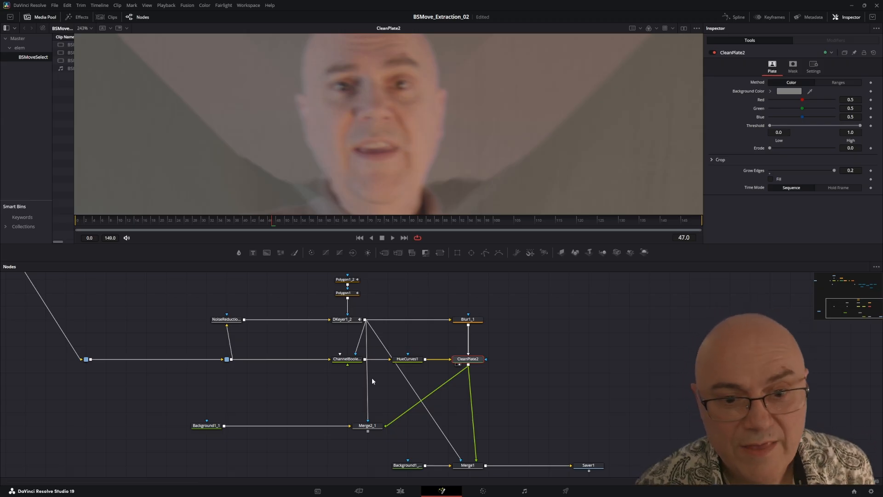
# Step: Compare the DKeyer1_2 key with the Merge1 result around the presenter's face and shoulders
pyautogui.click(341, 320)
pyautogui.press('1')
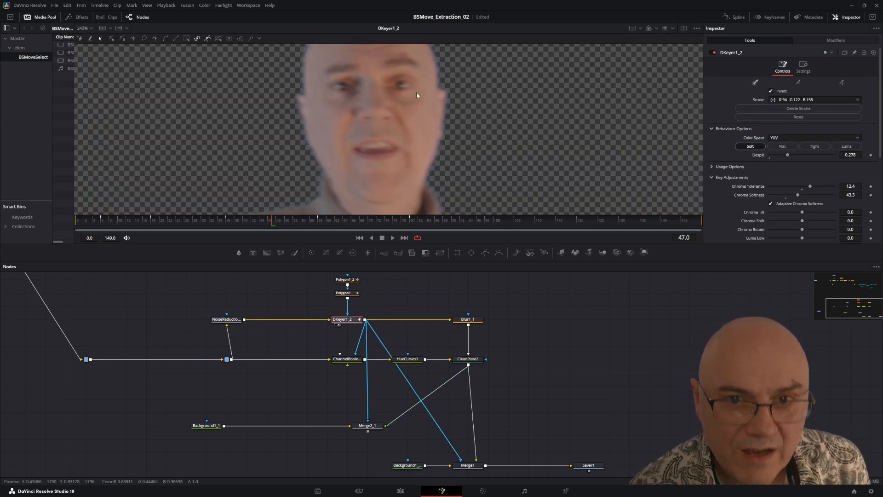
pyautogui.moveTo(440, 370); pyautogui.dragTo(374, 286)
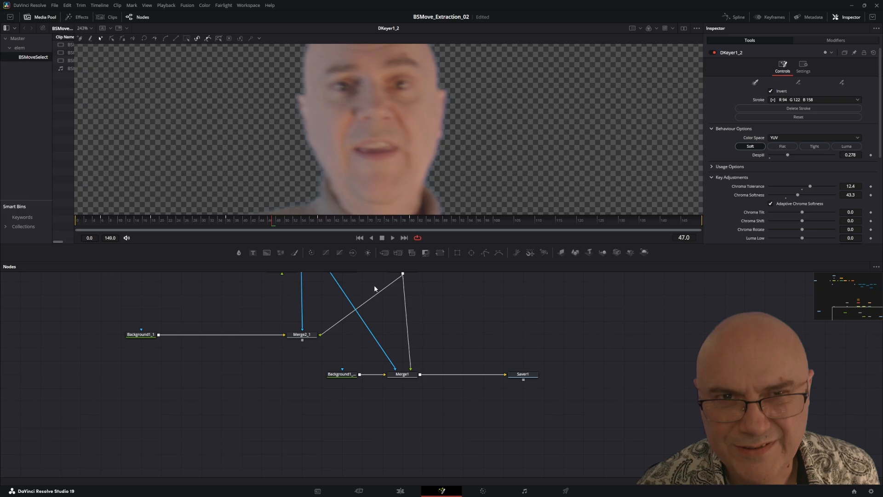
pyautogui.click(400, 375)
pyautogui.press('1')
pyautogui.moveTo(412, 189); pyautogui.dragTo(382, 84)
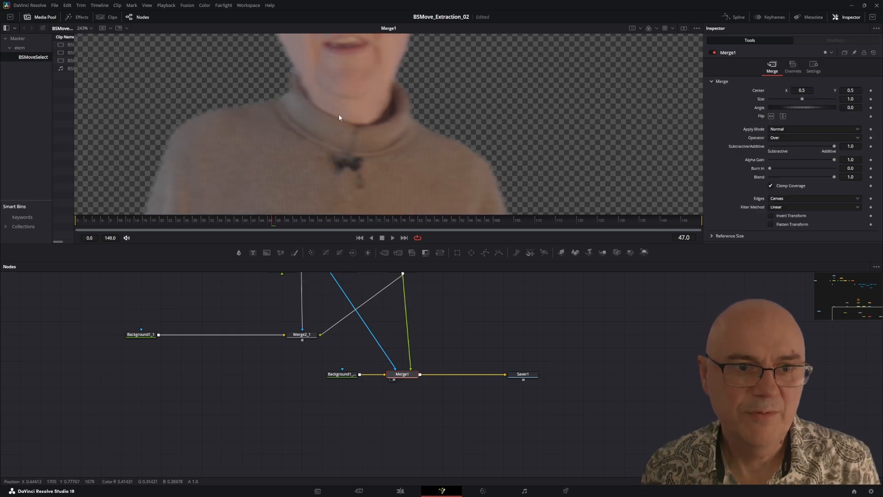
pyautogui.moveTo(336, 121); pyautogui.dragTo(474, 164)
# Step: Review the nodes leading into Merge1 and show the Saver1 output in the viewer
pyautogui.moveTo(374, 327); pyautogui.dragTo(405, 410)
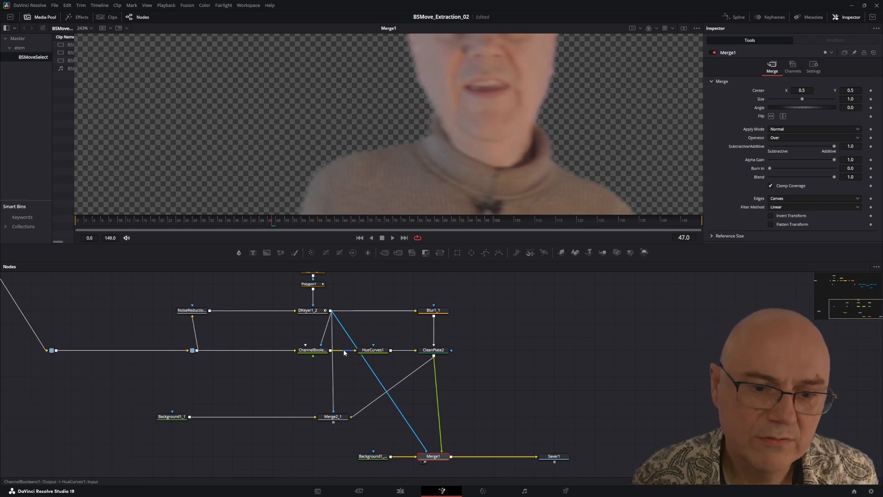
pyautogui.moveTo(325, 357)
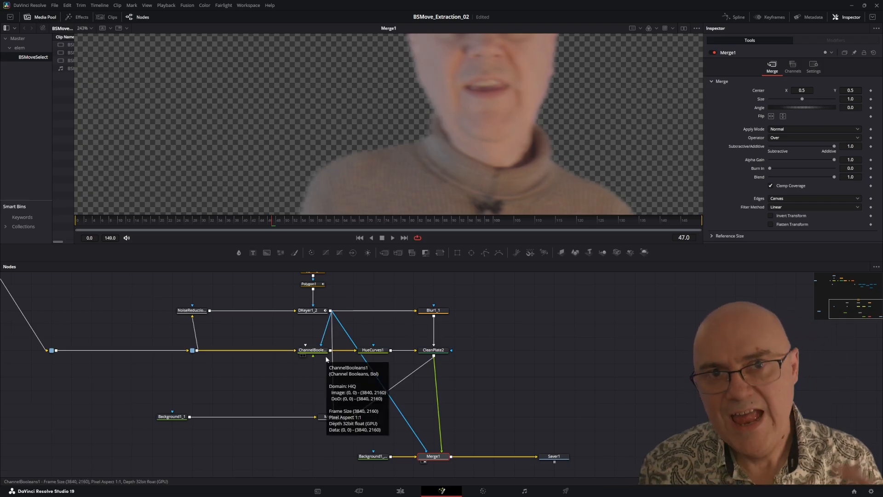
pyautogui.moveTo(309, 407); pyautogui.dragTo(242, 329)
pyautogui.scroll(-5, 402, 161)
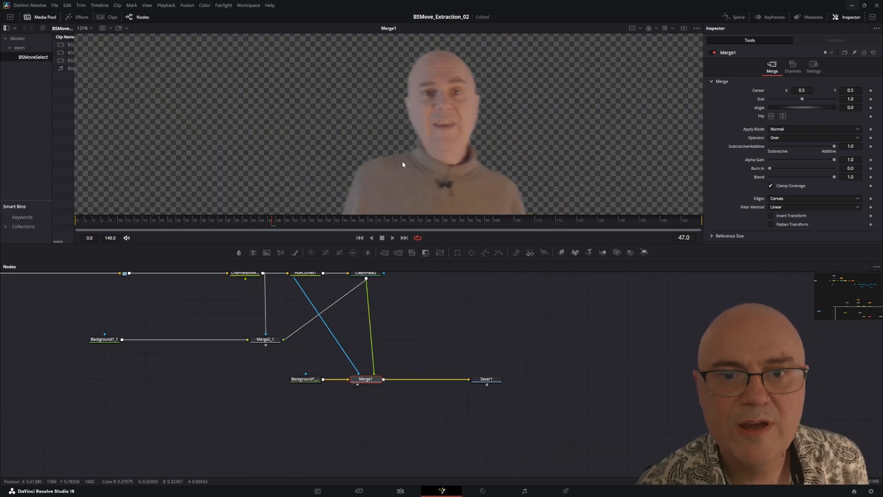
pyautogui.click(485, 379)
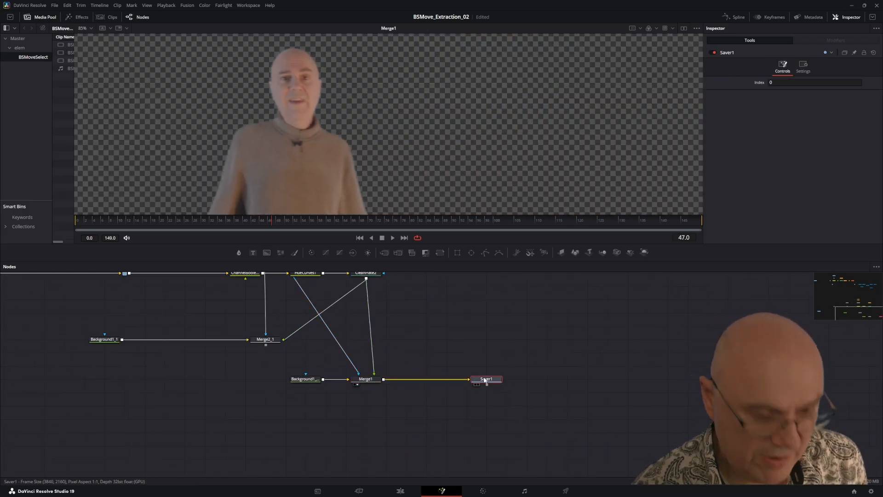
pyautogui.moveTo(305, 152); pyautogui.dragTo(367, 138)
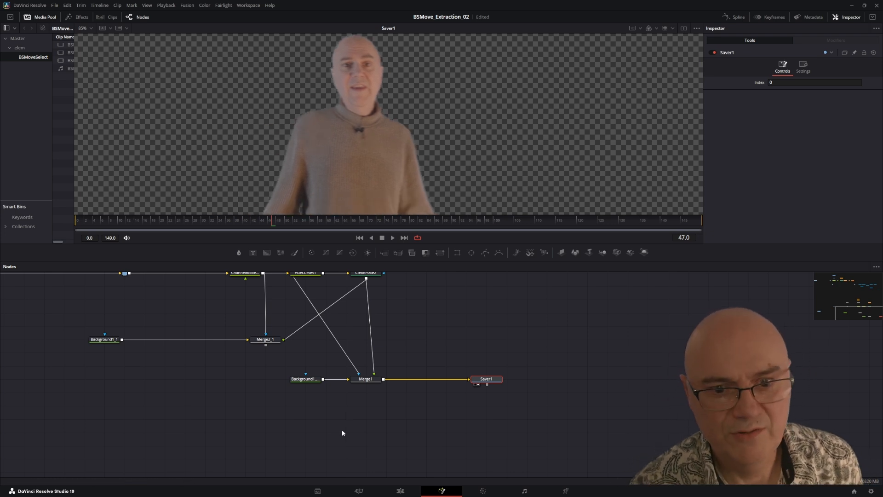
# Step: Display the CleanPlate2 output, followed by the alpha channel of the DKeyer1_2 output
pyautogui.moveTo(344, 344); pyautogui.dragTo(356, 364)
pyautogui.click(375, 295)
pyautogui.press('1')
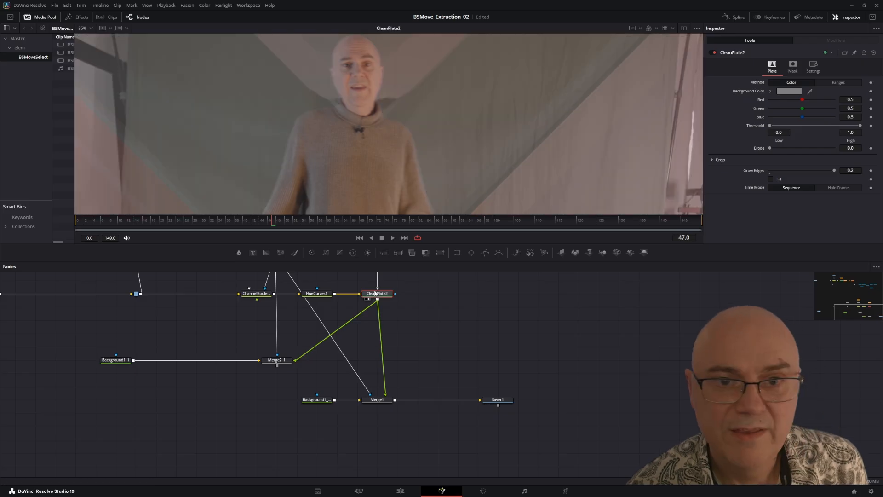
pyautogui.moveTo(269, 294); pyautogui.dragTo(300, 336)
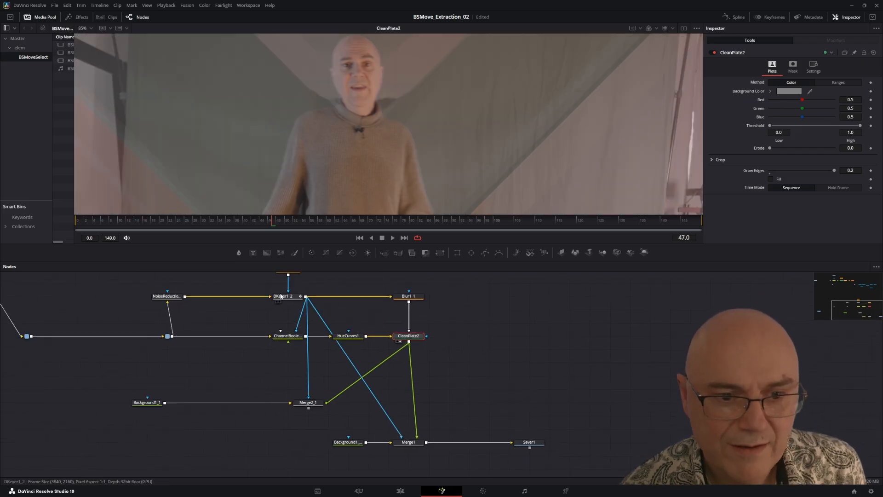
pyautogui.click(294, 299)
pyautogui.press('1')
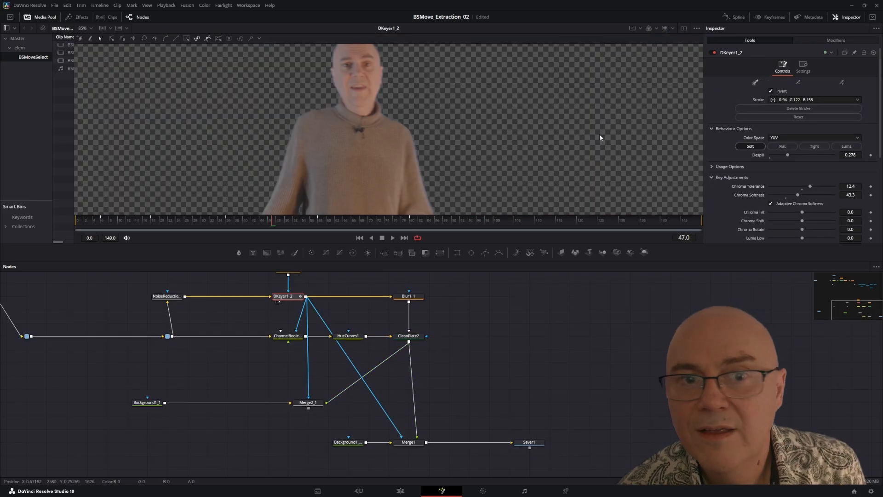
pyautogui.click(649, 28)
# Step: Compare the alpha matte at the Merge1 output with the one reaching Saver1
pyautogui.click(409, 443)
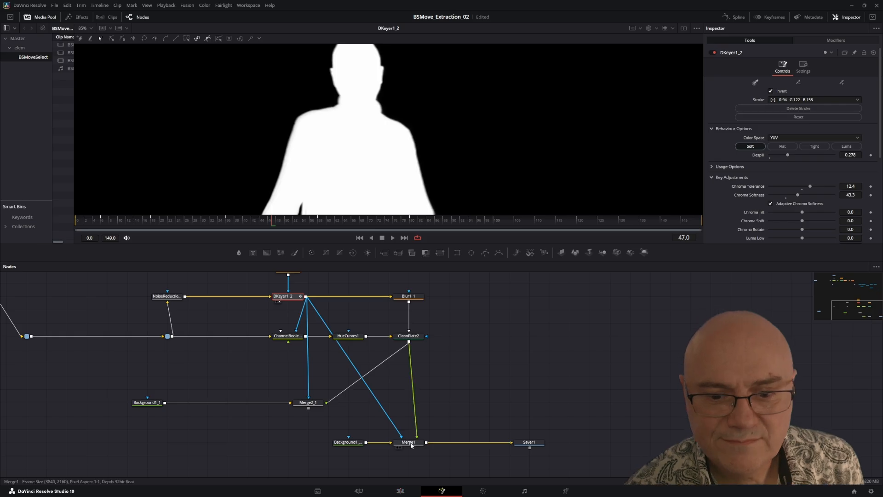
pyautogui.press('1')
pyautogui.click(529, 442)
pyautogui.press('1')
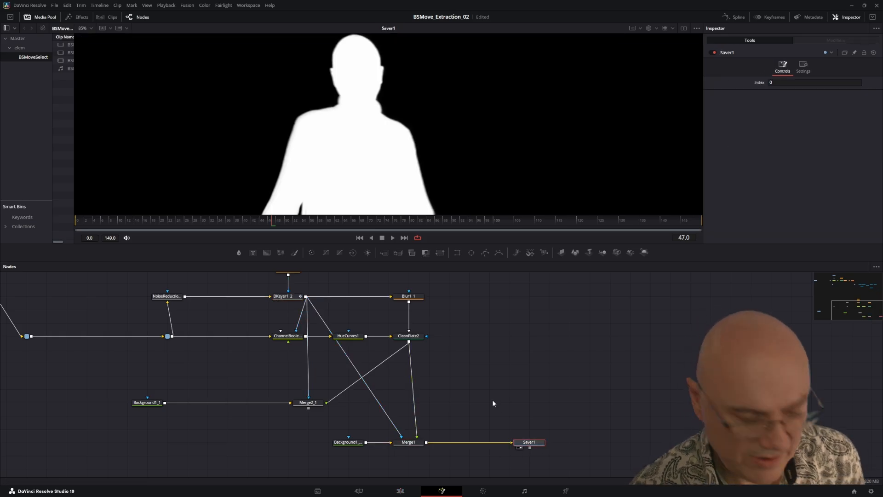
# Step: Display the original blue-screen footage from the separate MediaIn1_1 node and enlarge the viewer area
pyautogui.scroll(-5, 492, 403)
pyautogui.moveTo(403, 380); pyautogui.dragTo(552, 384)
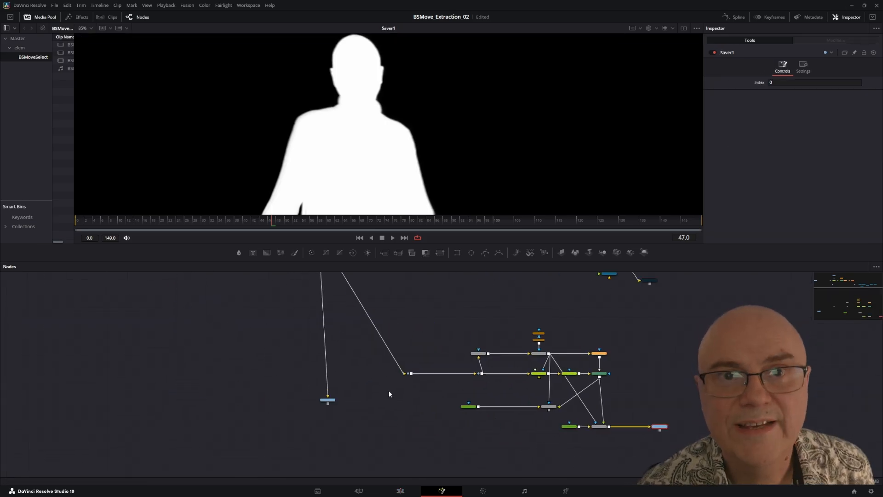
pyautogui.moveTo(418, 407); pyautogui.dragTo(258, 402)
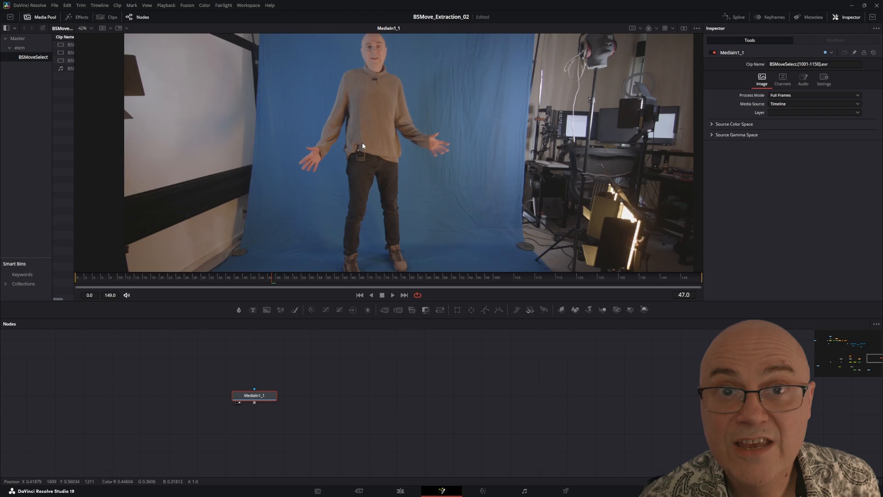
pyautogui.scroll(-2, 362, 143)
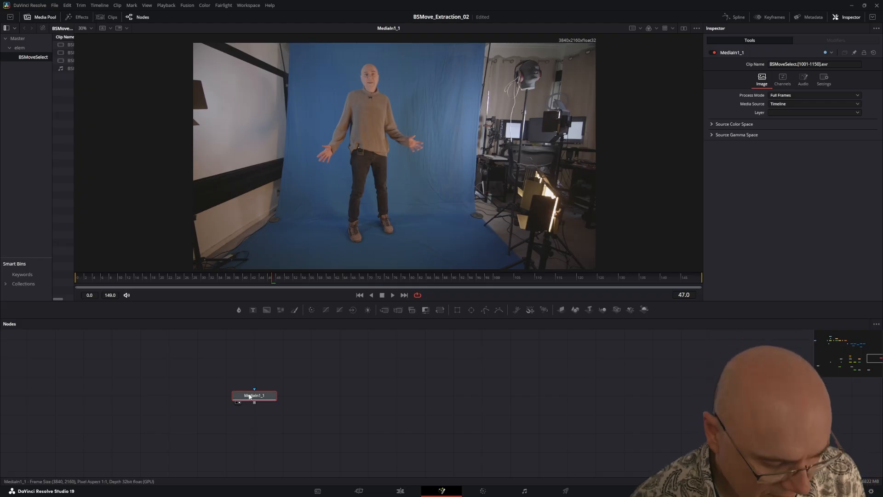
pyautogui.press('2')
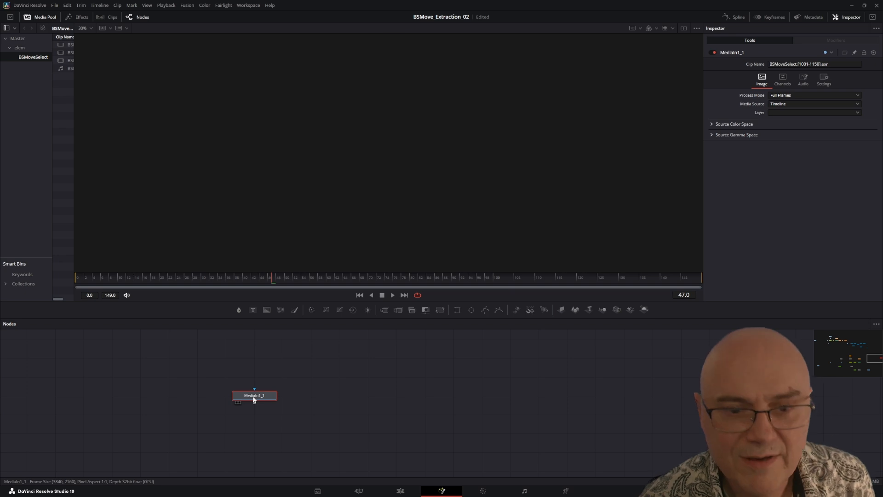
pyautogui.press('2')
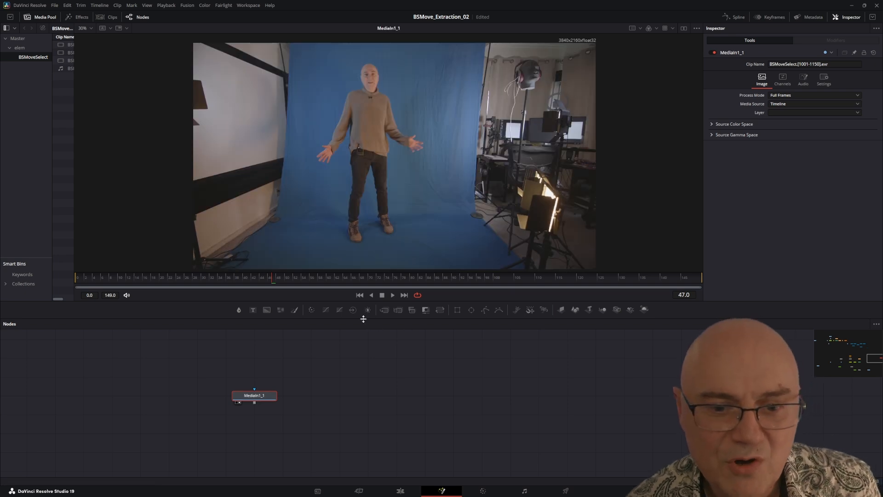
pyautogui.moveTo(369, 323); pyautogui.dragTo(364, 359)
pyautogui.moveTo(277, 415); pyautogui.dragTo(277, 403)
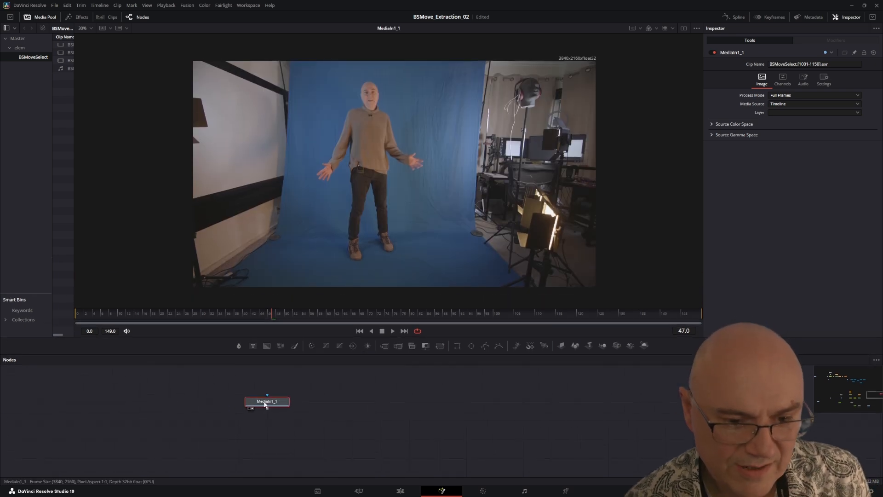
pyautogui.press('2')
pyautogui.press('2')
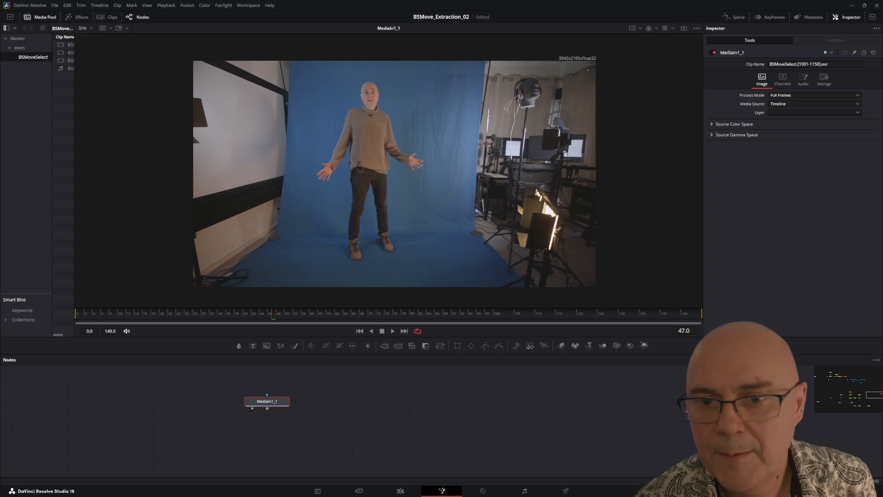
pyautogui.moveTo(356, 411); pyautogui.dragTo(308, 420)
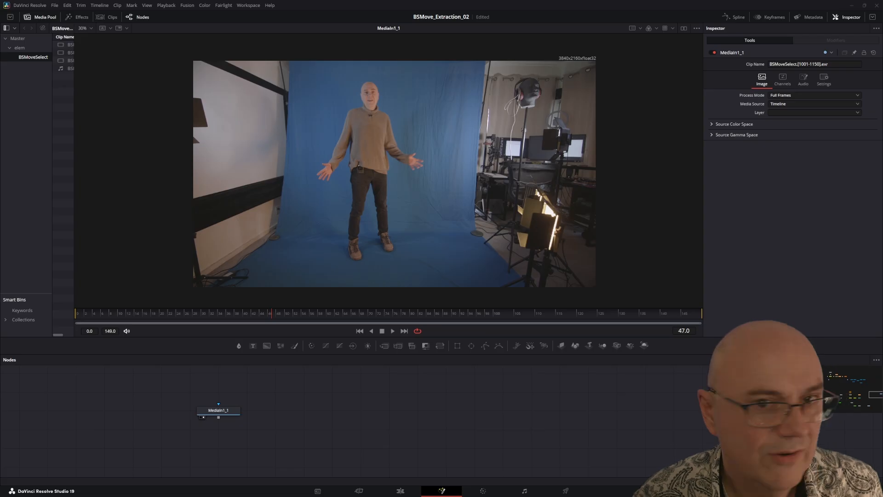
# Step: Add a Noise Reduction node and connect the MediaIn1_1 output to its input
pyautogui.hotkey('shift', 'space')
pyautogui.moveTo(220, 172); pyautogui.dragTo(509, 170)
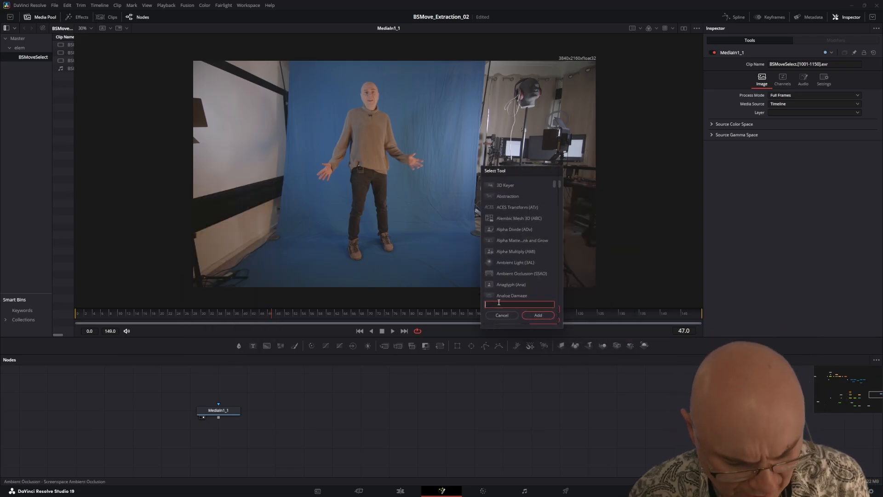
pyautogui.write('nois')
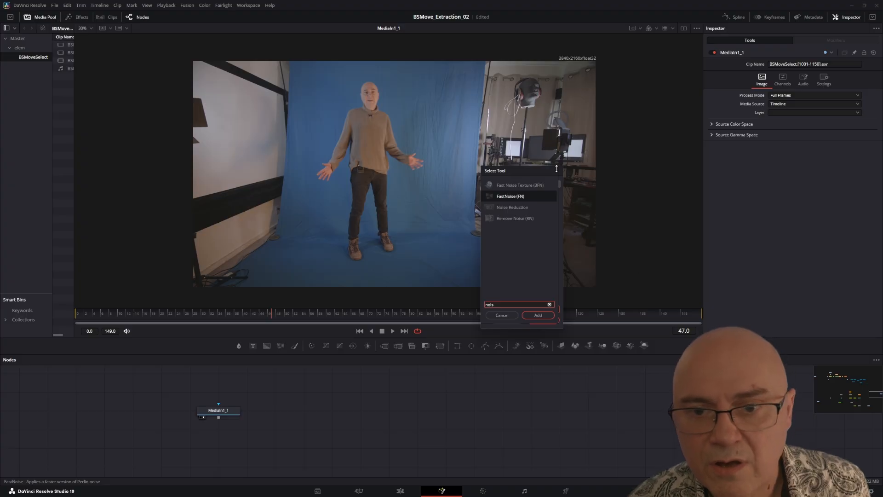
pyautogui.click(512, 207)
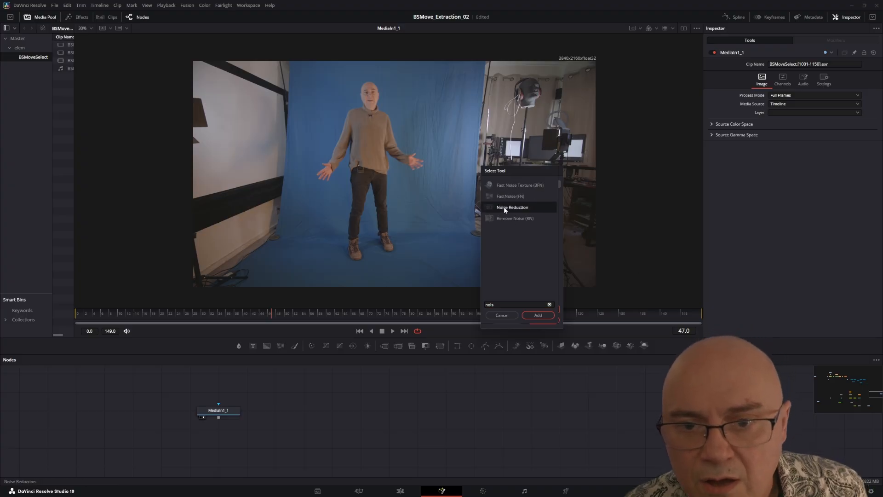
pyautogui.click(537, 315)
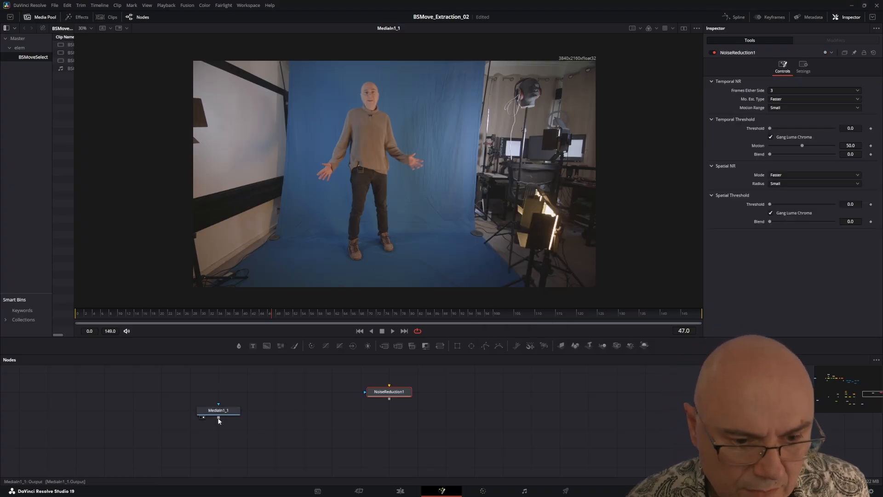
pyautogui.moveTo(218, 419); pyautogui.dragTo(388, 395)
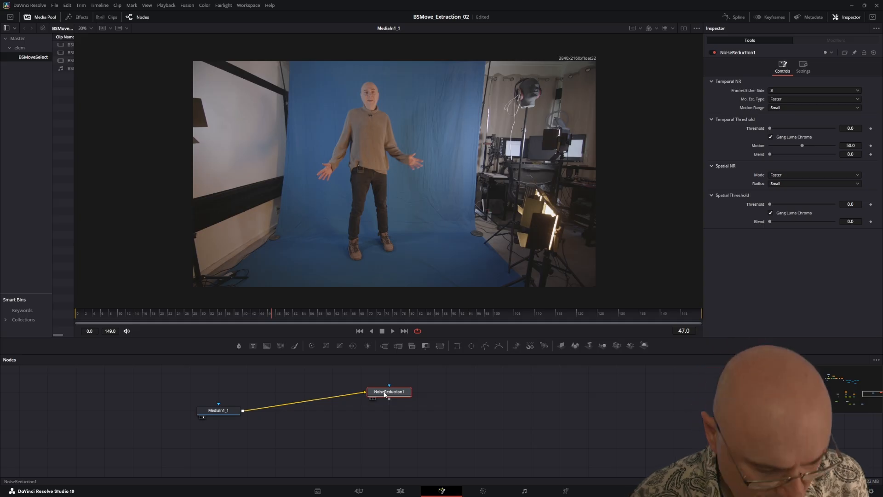
# Step: Zoom in on the presenter's face and compare the NoiseReduction1 output with the original MediaIn1_1 footage
pyautogui.press('1')
pyautogui.scroll(10, 378, 114)
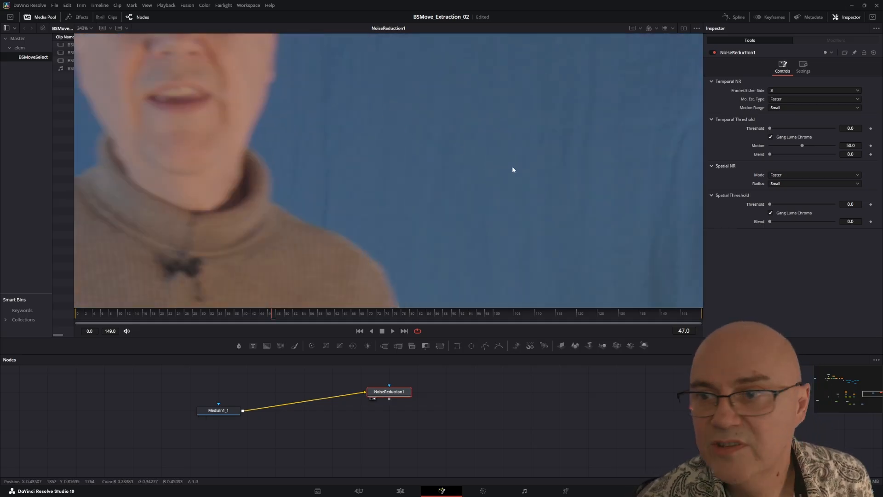
pyautogui.moveTo(512, 167); pyautogui.dragTo(590, 197)
pyautogui.moveTo(481, 171); pyautogui.dragTo(575, 187)
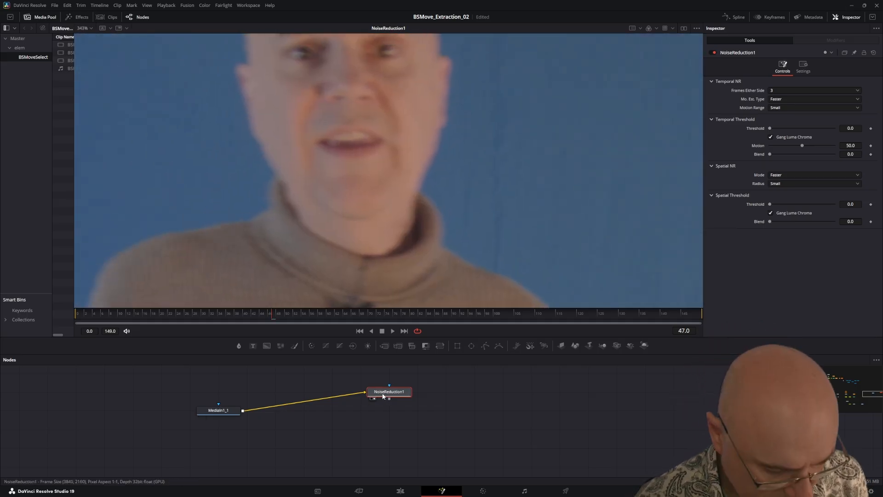
pyautogui.press('2')
pyautogui.press('2')
pyautogui.click(218, 412)
pyautogui.press('2')
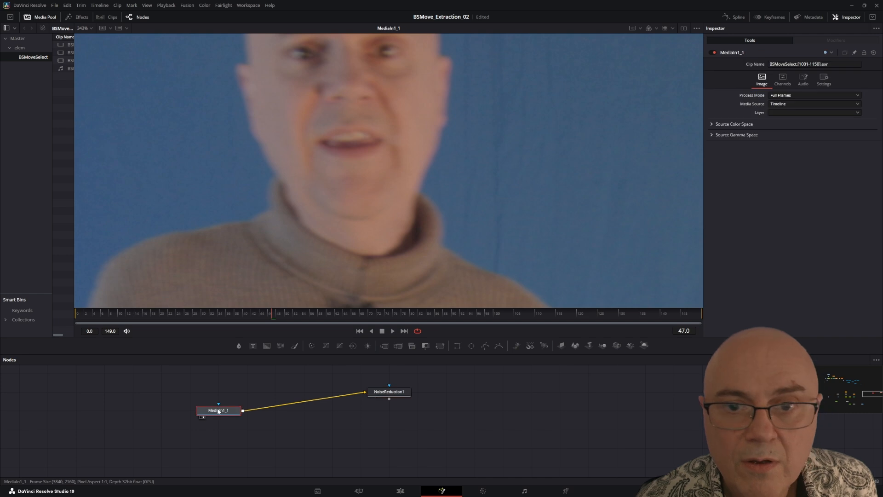
pyautogui.click(388, 392)
pyautogui.press('2')
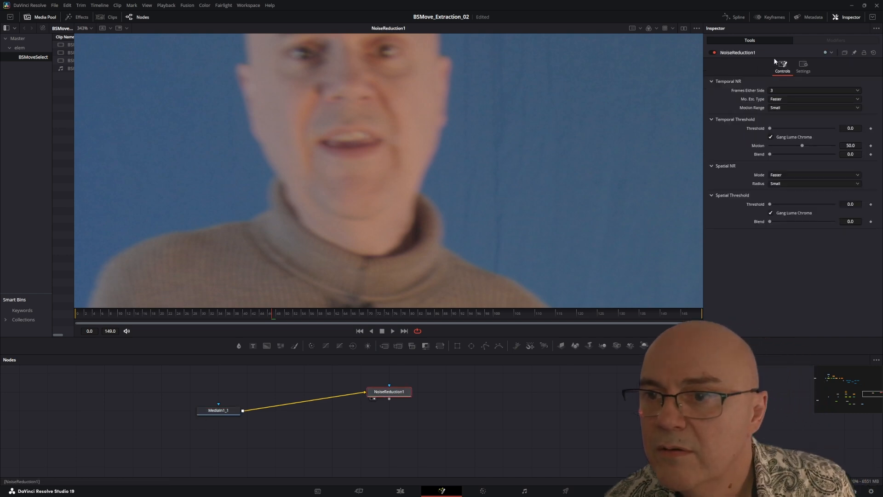
# Step: Set the temporal Motion Range of NoiseReduction1 to Medium and raise its temporal Threshold to 33.2
pyautogui.click(786, 105)
pyautogui.click(787, 122)
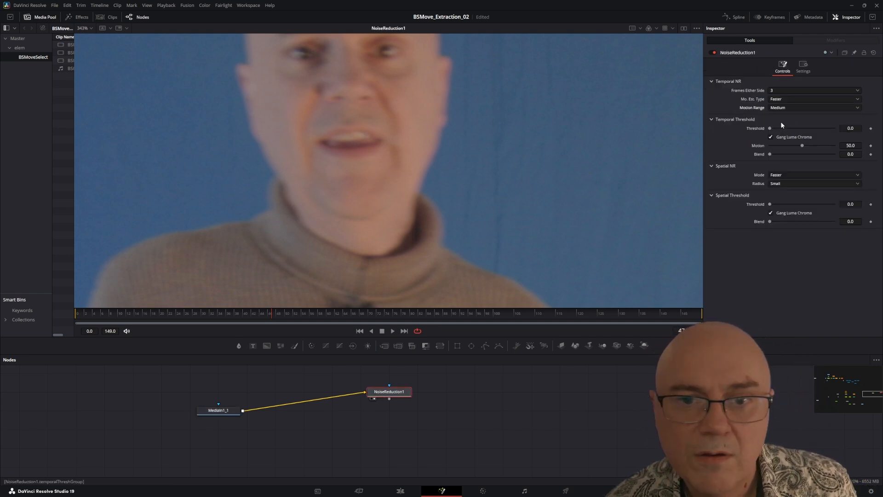
pyautogui.moveTo(770, 128); pyautogui.dragTo(793, 133)
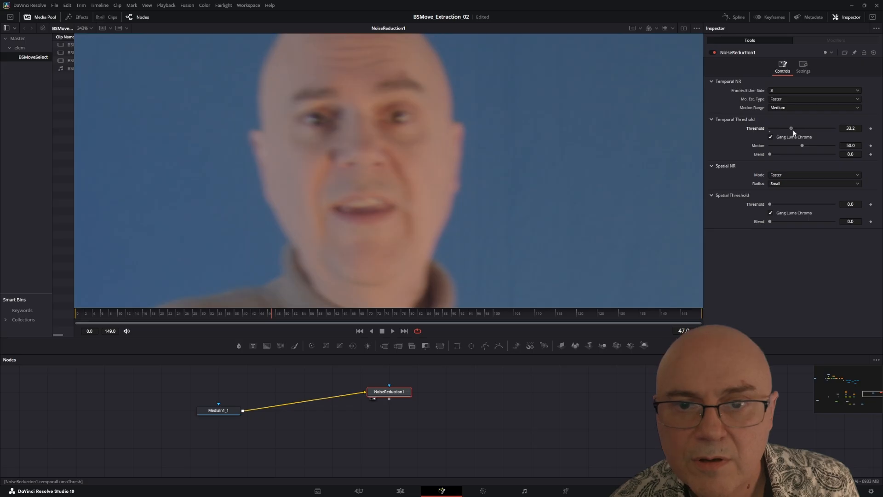
# Step: Check the sweater's edge against the blue screen and reduce the temporal Threshold of NoiseReduction1 to 23.5
pyautogui.moveTo(543, 177); pyautogui.dragTo(365, 74)
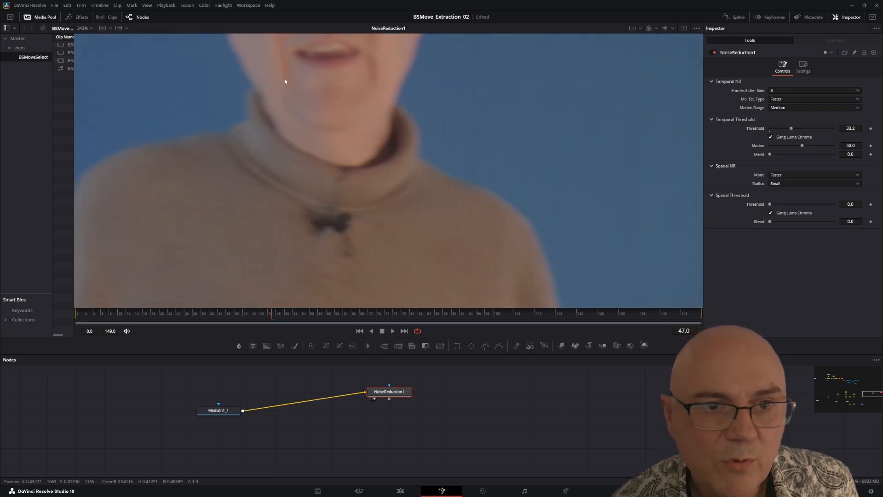
pyautogui.moveTo(348, 234); pyautogui.dragTo(198, 109)
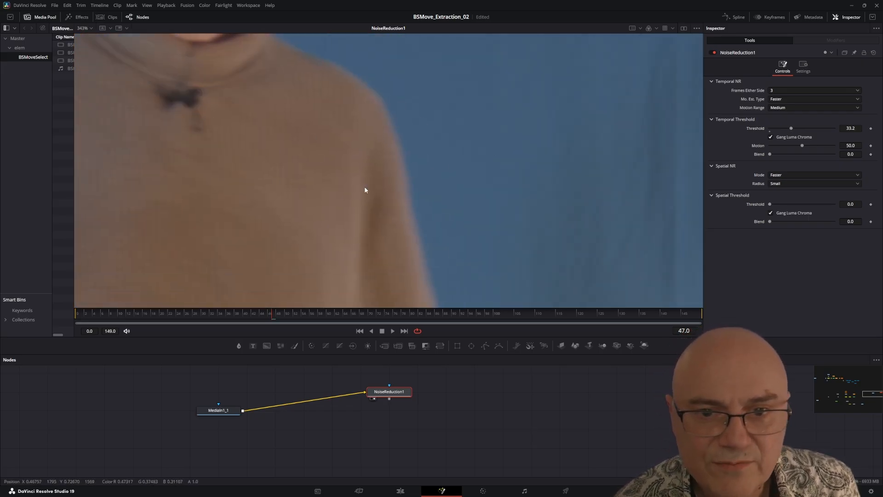
pyautogui.scroll(3, 525, 184)
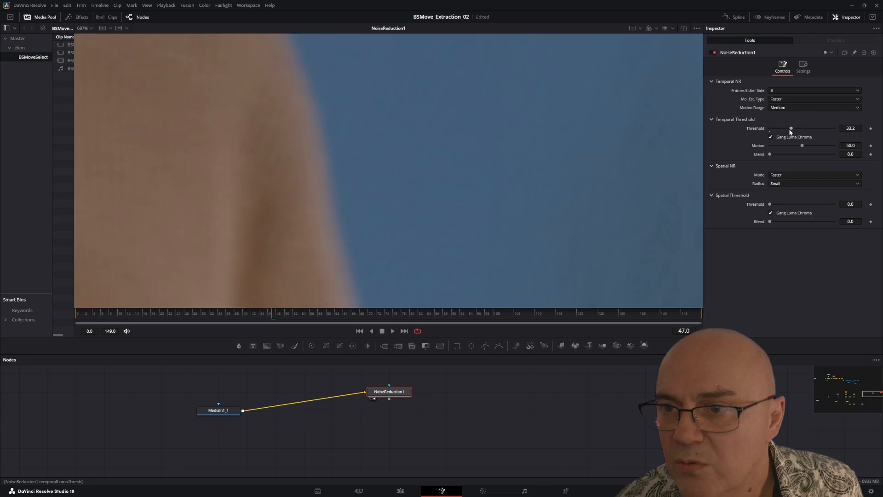
pyautogui.moveTo(791, 129); pyautogui.dragTo(786, 137)
pyautogui.scroll(-6, 381, 194)
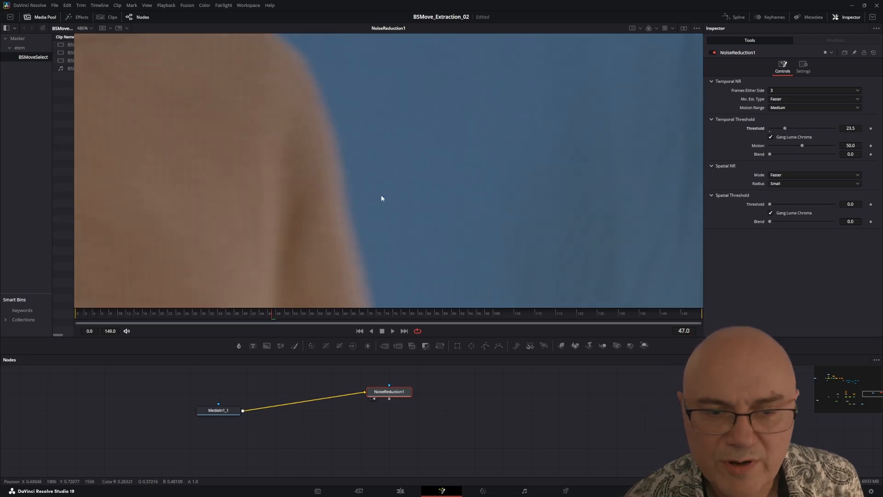
pyautogui.moveTo(354, 271); pyautogui.dragTo(407, 129)
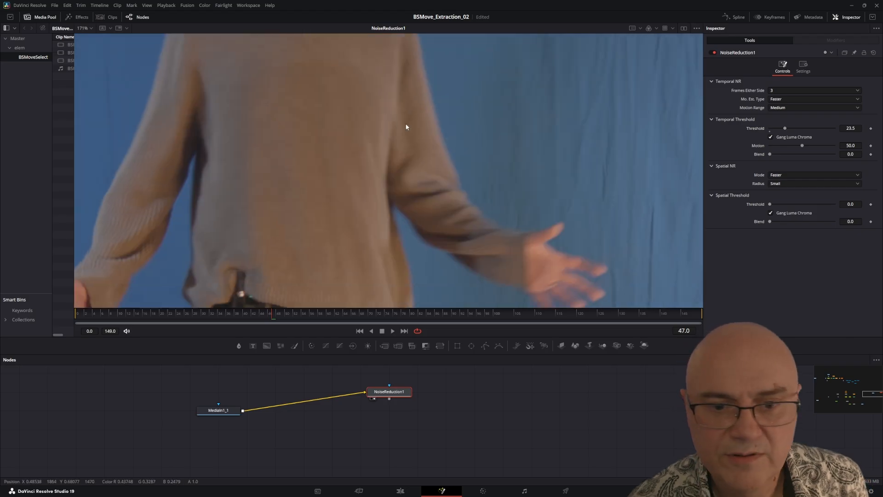
# Step: Align the NoiseReduction1 node horizontally with MediaIn1_1 and enlarge the node graph area
pyautogui.moveTo(387, 392); pyautogui.dragTo(386, 410)
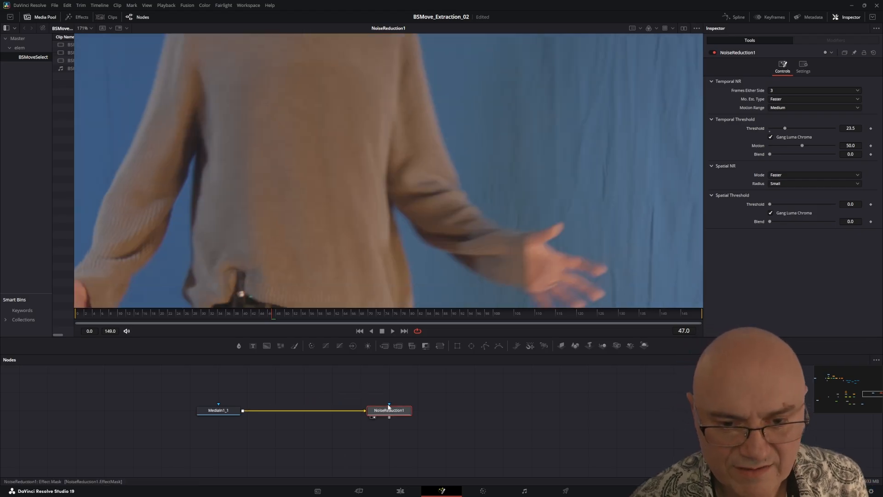
pyautogui.click(385, 409)
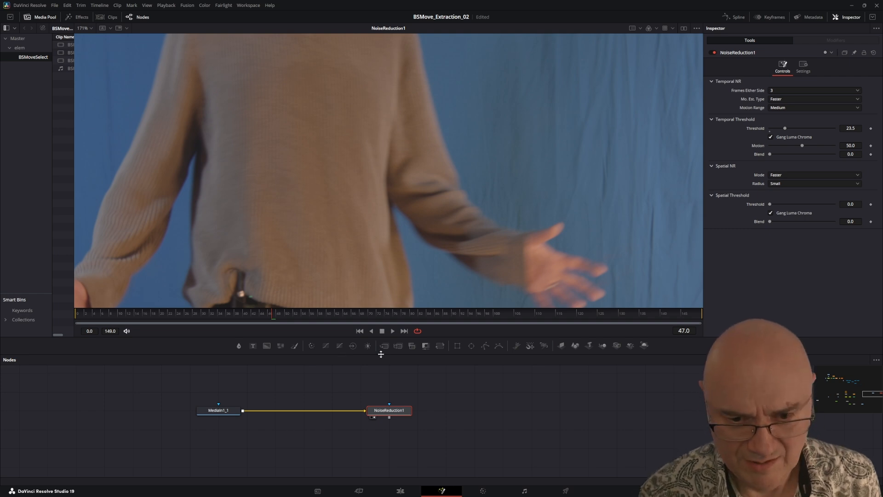
pyautogui.moveTo(381, 354); pyautogui.dragTo(375, 310)
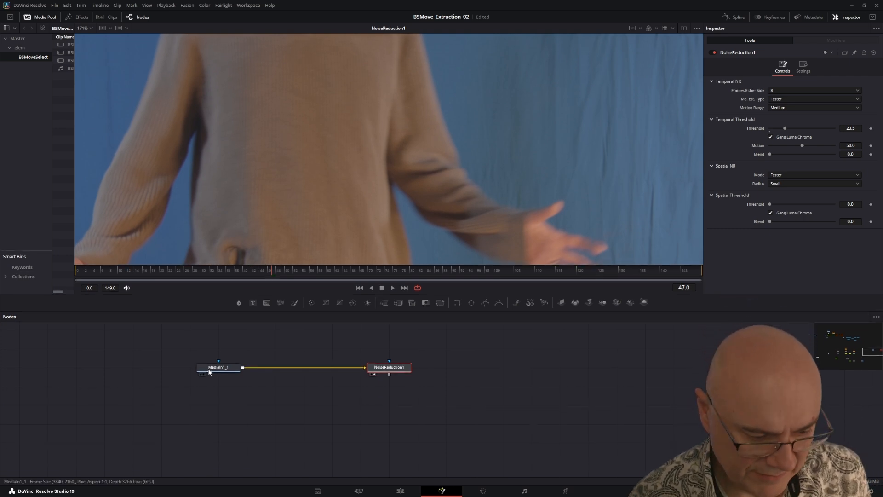
# Step: Move MediaIn1_1 lower and farther from NoiseReduction1, and insert a pipe router on their connection, level with MediaIn1_1
pyautogui.moveTo(209, 372)
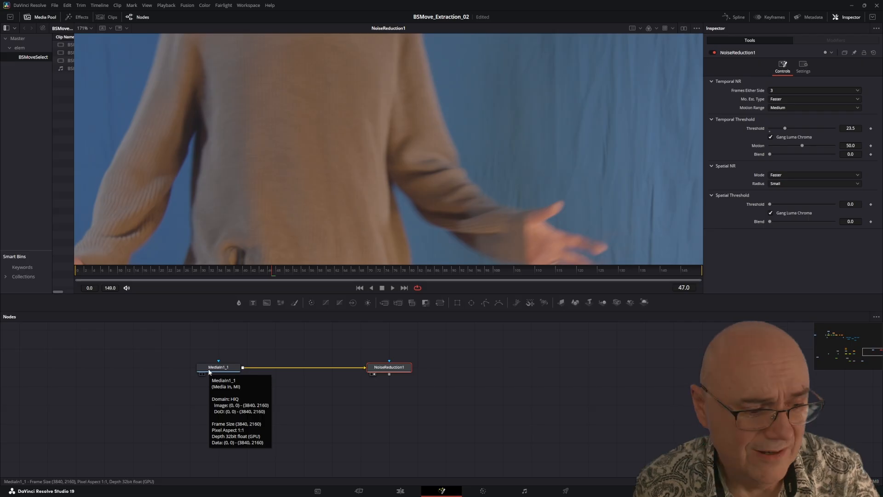
pyautogui.moveTo(209, 372); pyautogui.dragTo(187, 390)
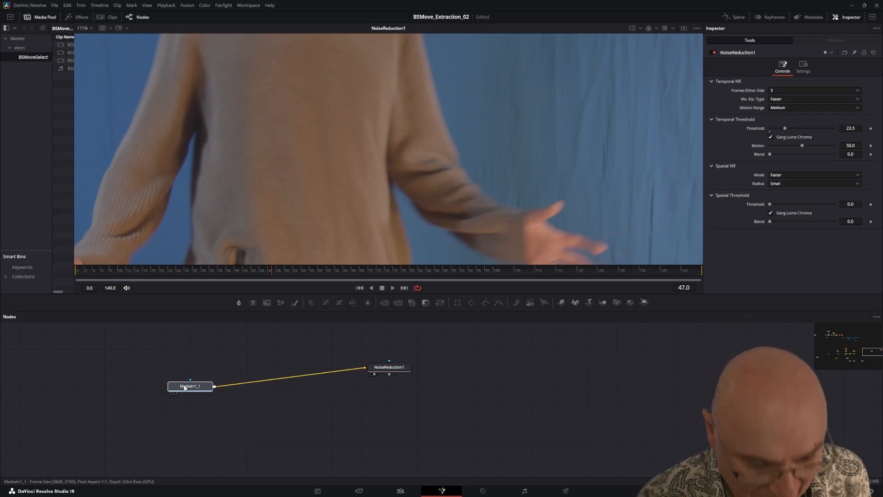
pyautogui.keyDown('alt'); pyautogui.click(262, 382); pyautogui.keyUp('alt')
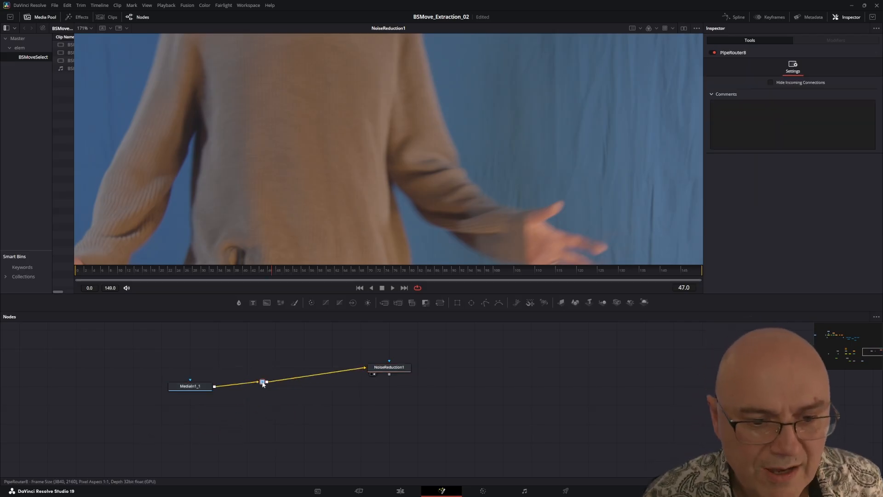
pyautogui.moveTo(263, 384); pyautogui.dragTo(277, 389)
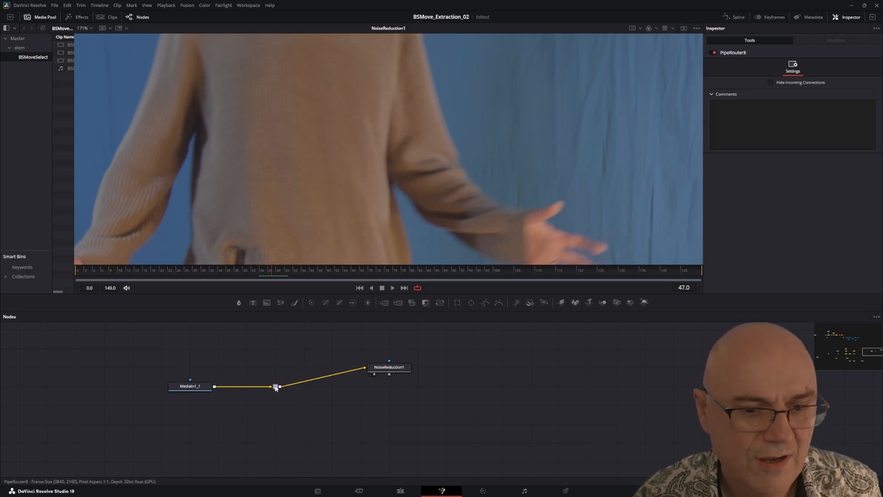
# Step: Position NoiseReduction1 directly above the pipe router so that their connection runs straight up
pyautogui.moveTo(390, 368); pyautogui.dragTo(276, 330)
pyautogui.moveTo(395, 391); pyautogui.dragTo(378, 419)
pyautogui.scroll(-5, 334, 390)
pyautogui.moveTo(225, 384); pyautogui.dragTo(581, 384)
pyautogui.moveTo(615, 406); pyautogui.dragTo(334, 354)
pyautogui.scroll(5, 335, 394)
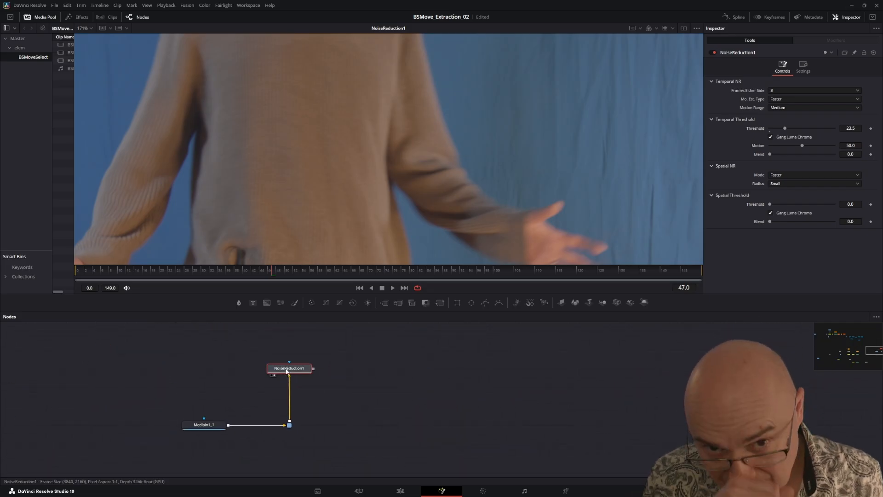
# Step: Add a 3D Keyer after NoiseReduction1, place it level with that node, and view its output around the subject's head
pyautogui.moveTo(292, 371)
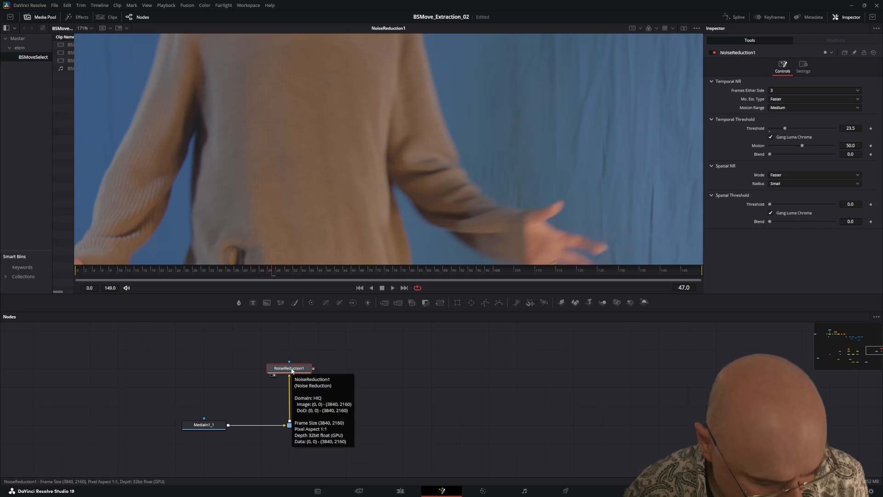
pyautogui.hotkey('shift', 'space')
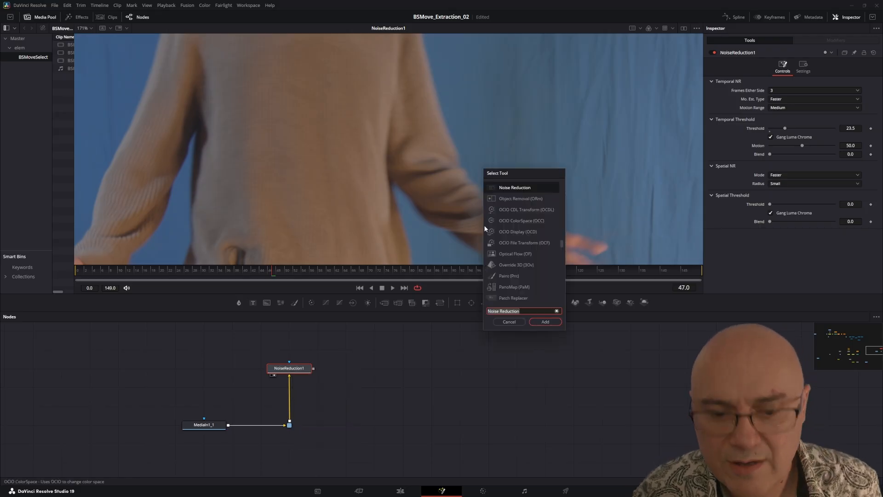
pyautogui.write('key')
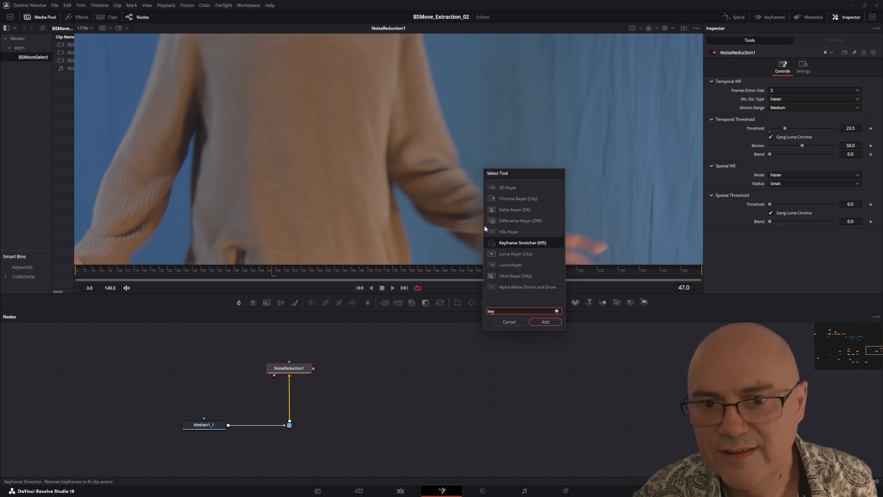
pyautogui.click(506, 187)
pyautogui.click(545, 322)
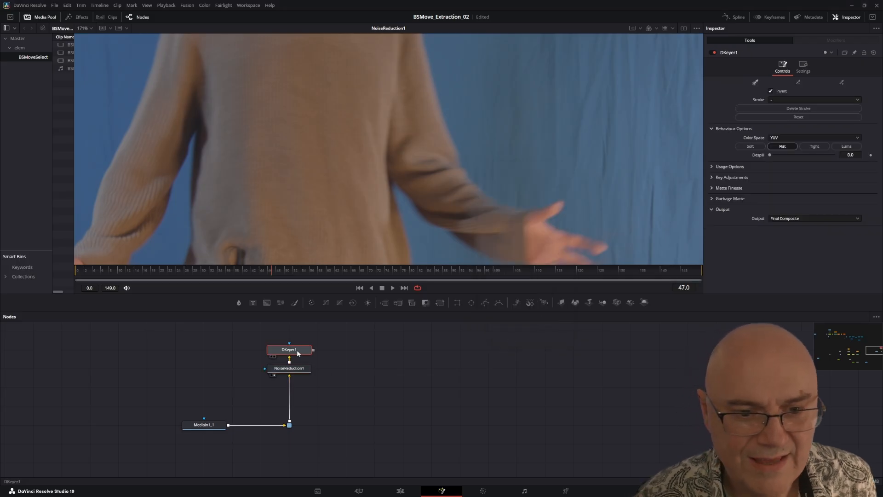
pyautogui.moveTo(303, 361); pyautogui.dragTo(390, 375)
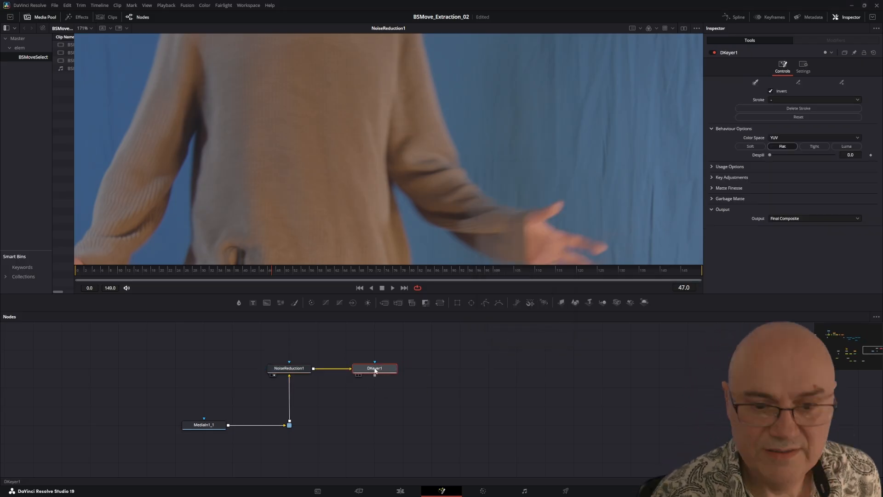
pyautogui.press('1')
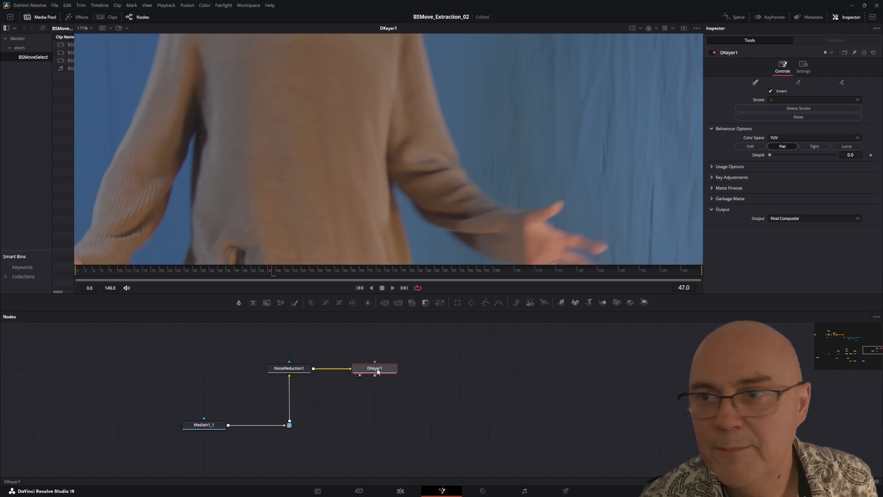
pyautogui.moveTo(351, 116); pyautogui.dragTo(364, 207)
pyautogui.moveTo(352, 81); pyautogui.dragTo(362, 210)
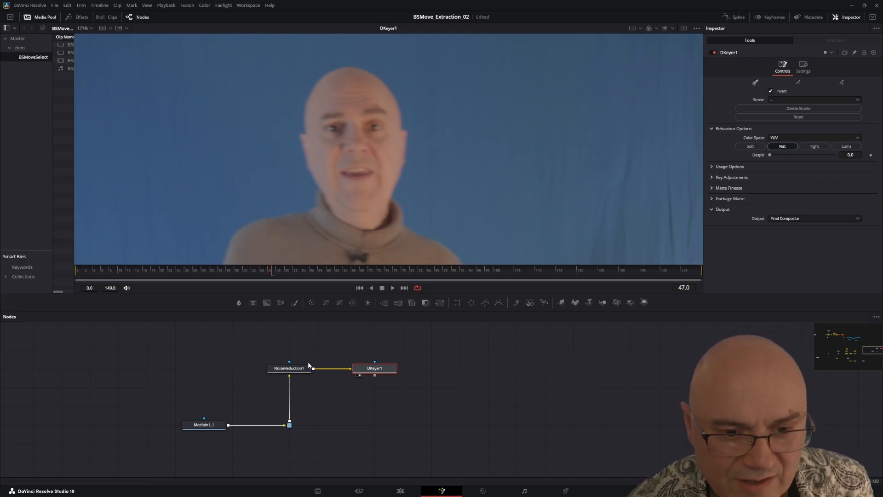
# Step: Reload DKeyer1 in the viewer and space the node farther from NoiseReduction1
pyautogui.click(291, 371)
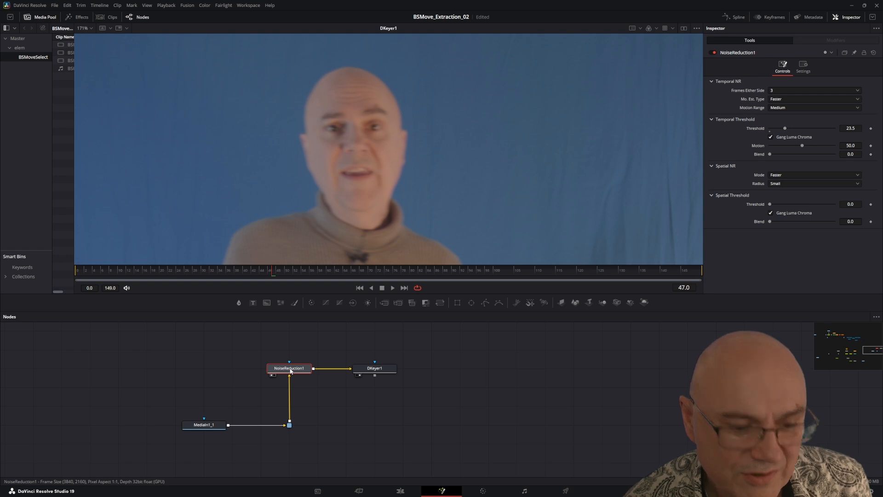
pyautogui.click(376, 370)
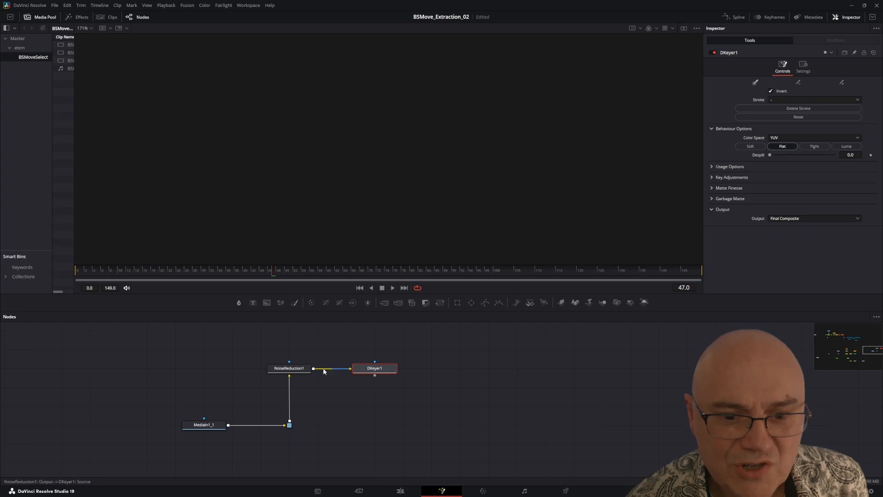
pyautogui.click(278, 371)
pyautogui.click(373, 371)
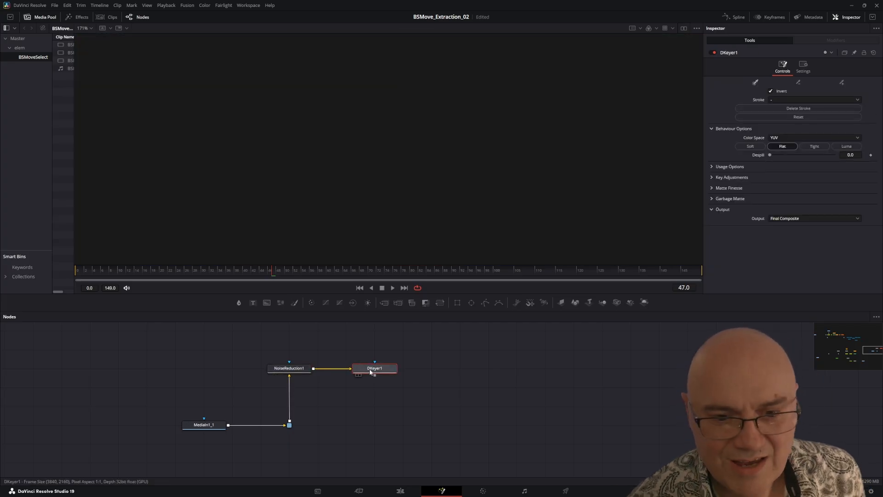
pyautogui.press('1')
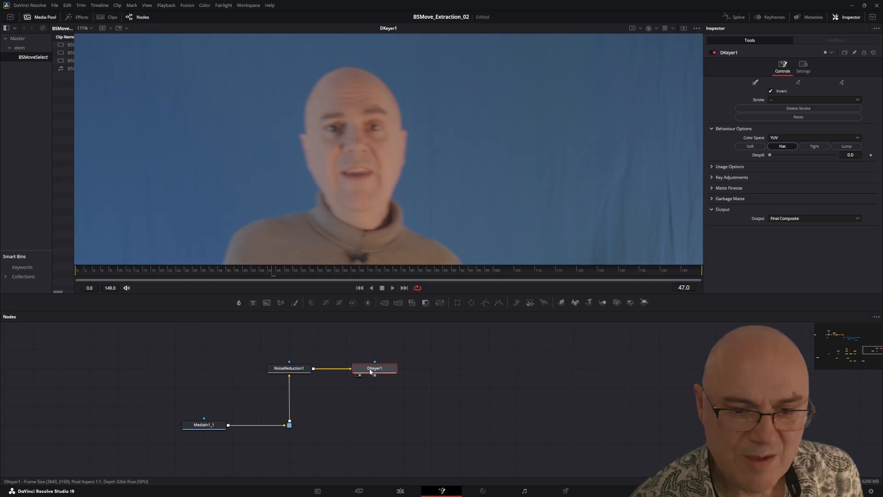
pyautogui.moveTo(371, 372); pyautogui.dragTo(401, 370)
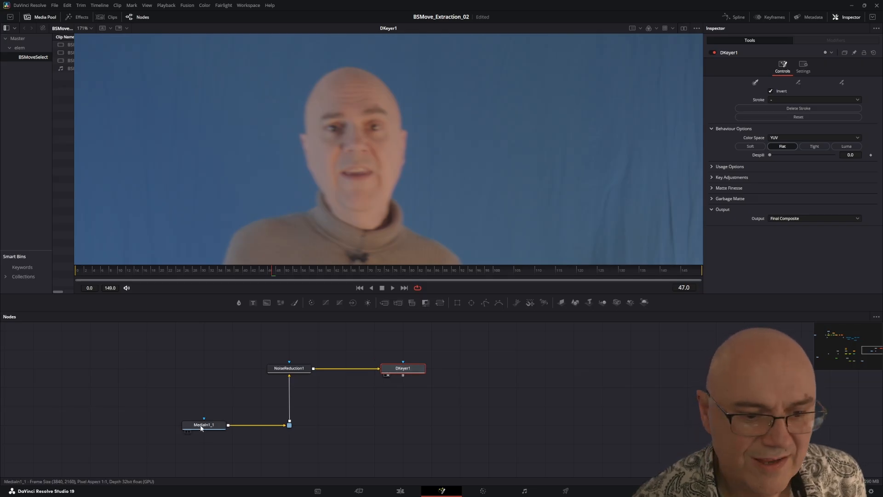
# Step: Compare the NoiseReduction1 image with the DKeyer1 output in the viewer
pyautogui.click(203, 424)
pyautogui.press('1')
pyautogui.click(395, 371)
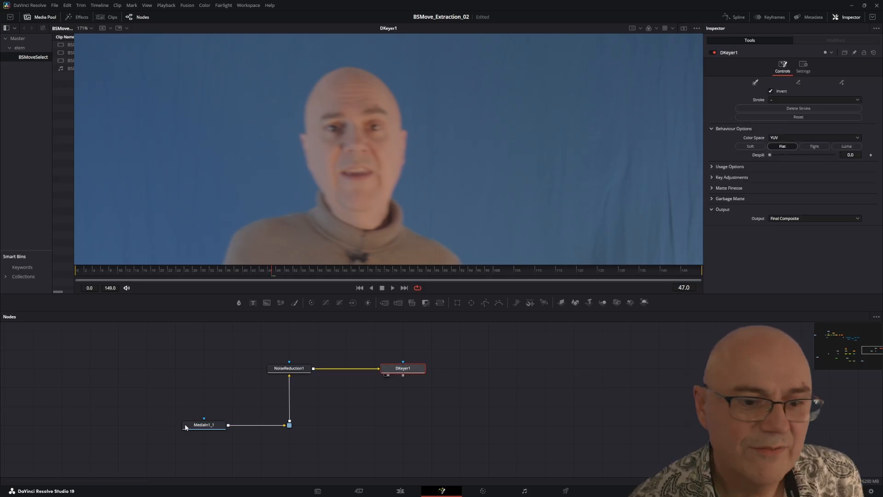
pyautogui.click(204, 424)
pyautogui.click(286, 367)
pyautogui.press('1')
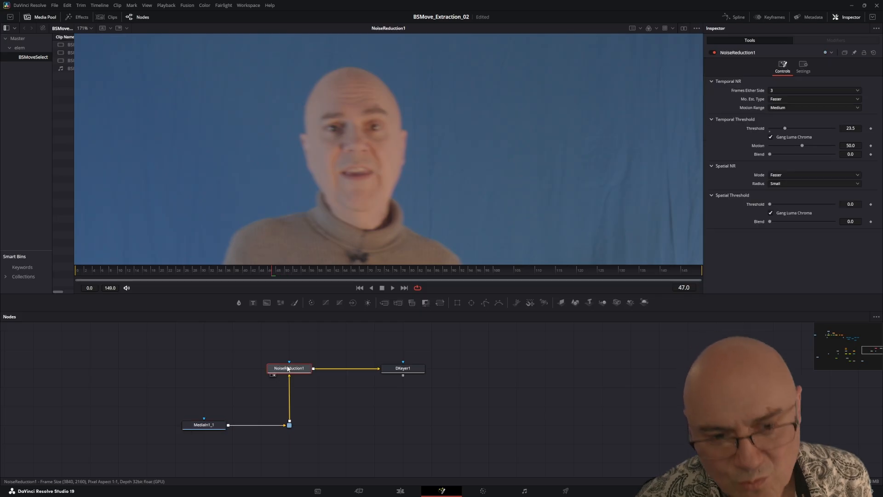
pyautogui.click(410, 368)
pyautogui.press('1')
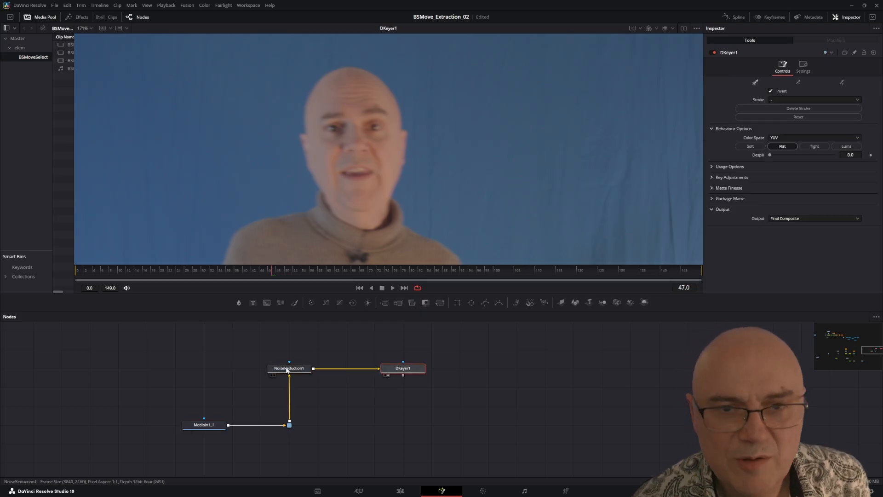
pyautogui.moveTo(286, 369)
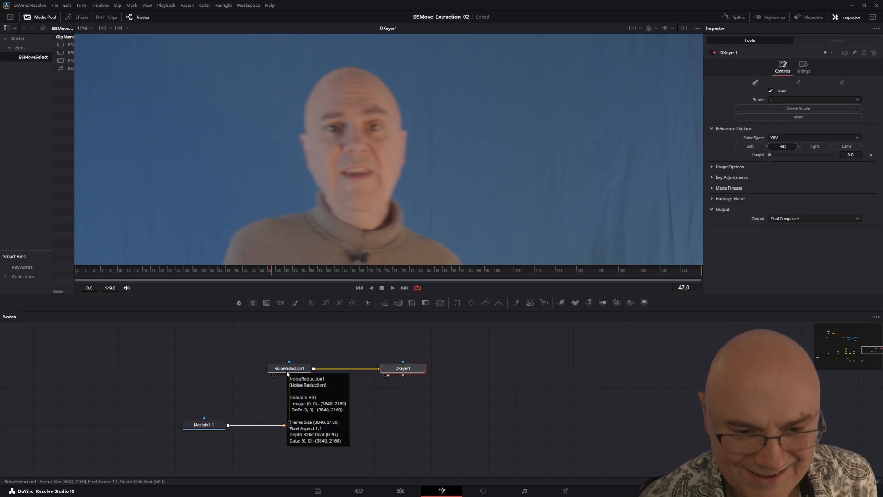
# Step: Check DKeyer1's alpha channel in the viewer and return to the colour image
pyautogui.click(410, 419)
pyautogui.click(395, 371)
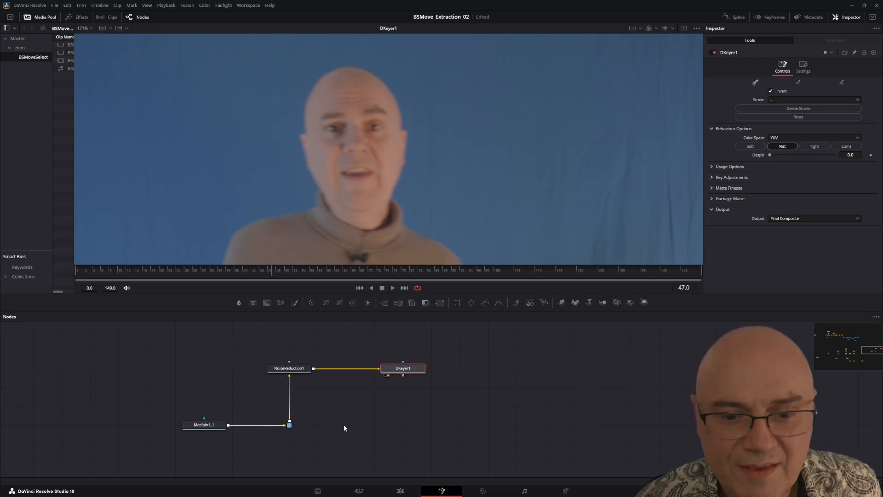
pyautogui.press('2')
pyautogui.press('2')
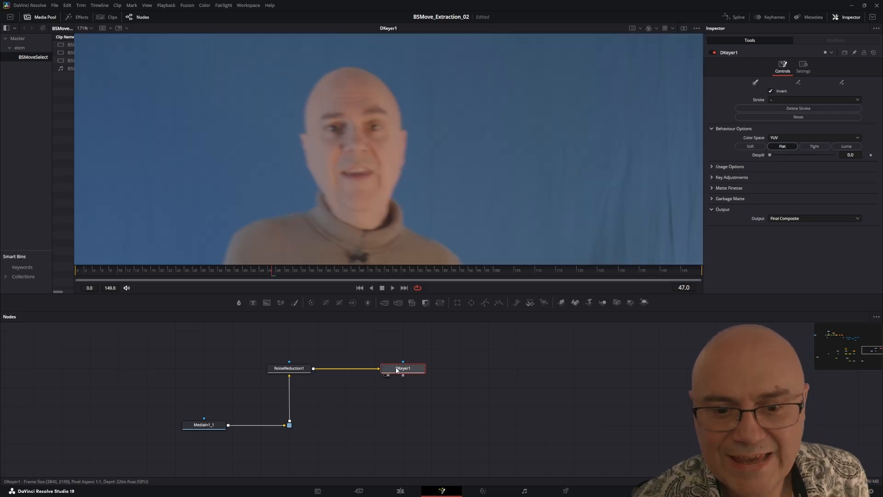
pyautogui.click(649, 28)
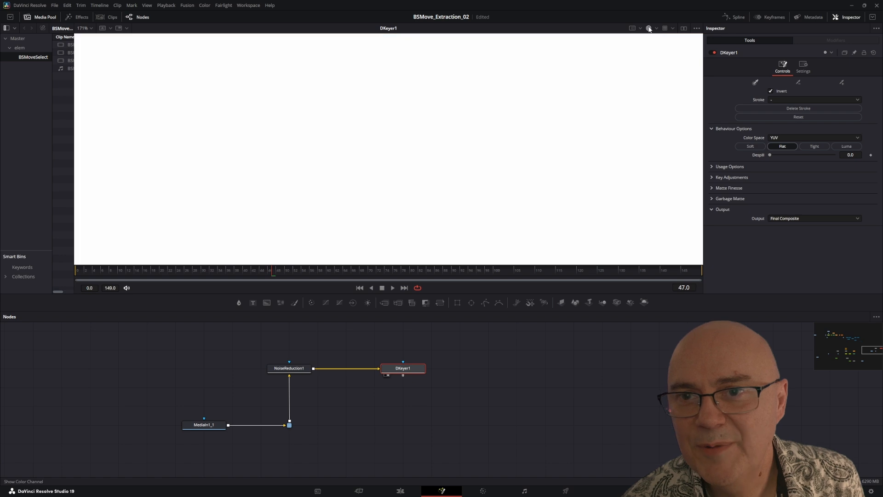
pyautogui.click(649, 28)
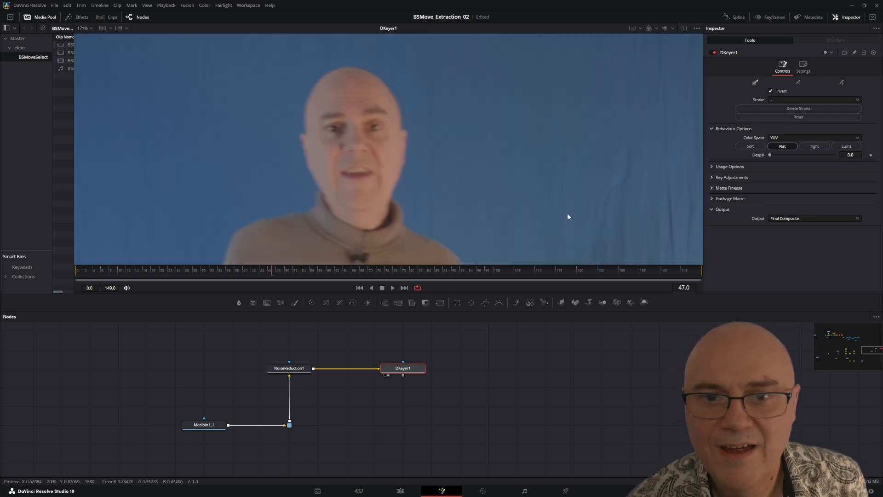
# Step: Sample the blue screen beside the subject with a DKeyer1 key stroke
pyautogui.scroll(-4, 543, 216)
pyautogui.scroll(2, 537, 218)
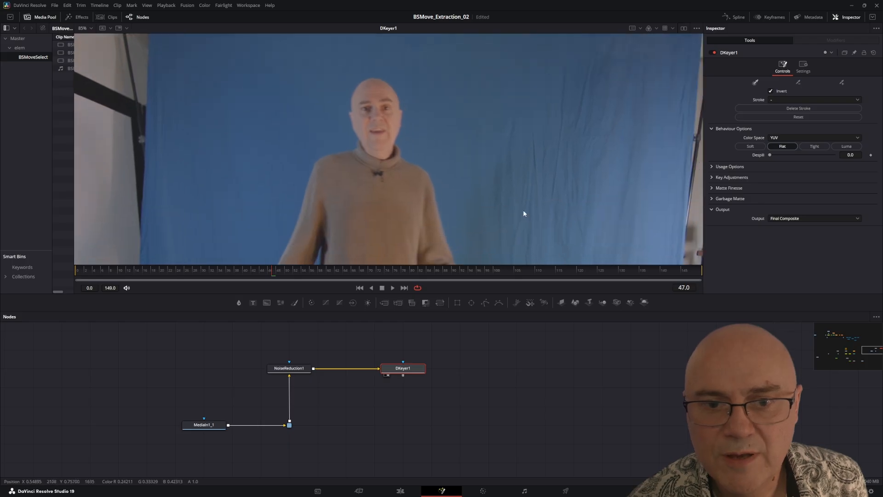
pyautogui.moveTo(530, 237)
pyautogui.mouseDown()
pyautogui.moveTo(441, 71)
pyautogui.moveTo(373, 54)
pyautogui.moveTo(297, 81)
pyautogui.moveTo(247, 144)
pyautogui.mouseUp()
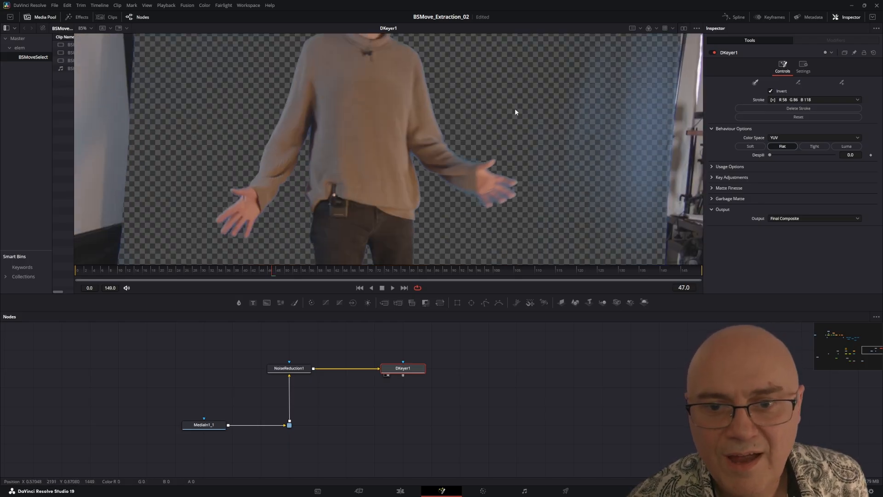
pyautogui.moveTo(552, 112)
pyautogui.mouseDown()
pyautogui.moveTo(586, 138)
pyautogui.moveTo(596, 161)
pyautogui.moveTo(437, 71)
pyautogui.mouseUp()
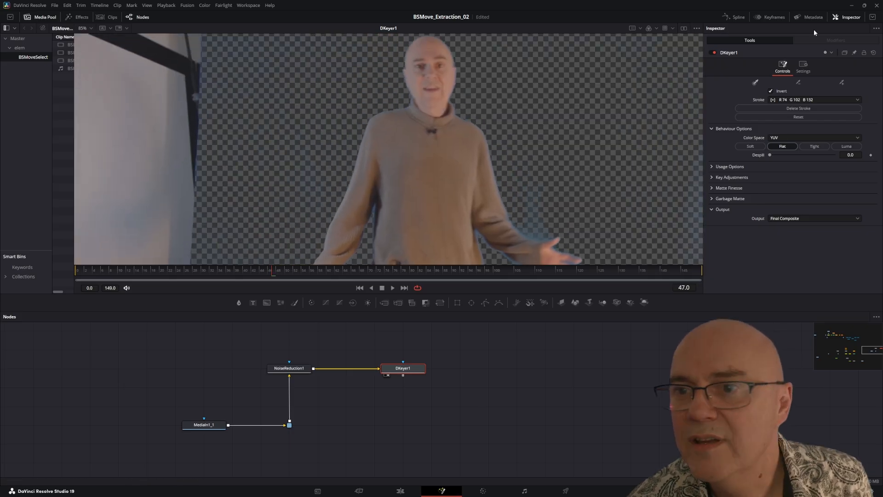
# Step: Extend the DKeyer1 key with additional strokes over the remaining blue-screen areas, checking the alpha matte around the arms and hands
pyautogui.click(840, 83)
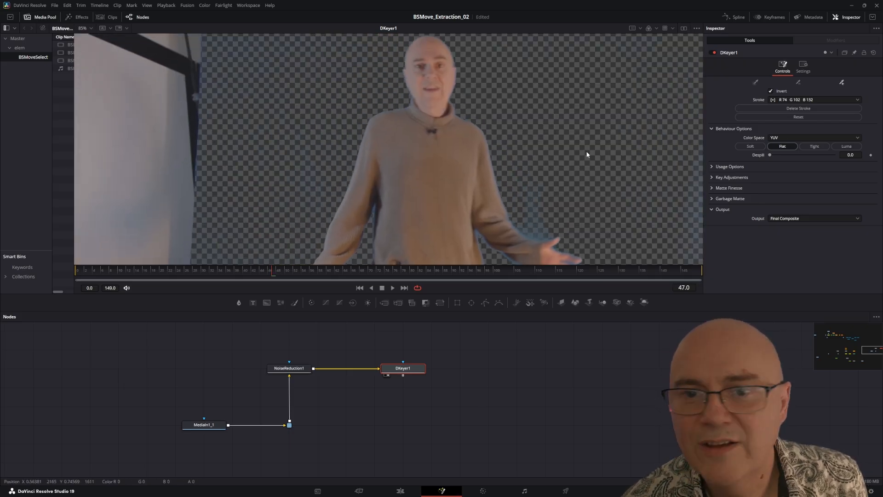
pyautogui.moveTo(587, 155)
pyautogui.mouseDown()
pyautogui.moveTo(537, 115)
pyautogui.moveTo(523, 90)
pyautogui.mouseUp()
pyautogui.moveTo(333, 61); pyautogui.dragTo(268, 225)
pyautogui.moveTo(600, 184); pyautogui.dragTo(473, 84)
pyautogui.moveTo(571, 141)
pyautogui.mouseDown()
pyautogui.moveTo(566, 189)
pyautogui.moveTo(521, 91)
pyautogui.mouseUp()
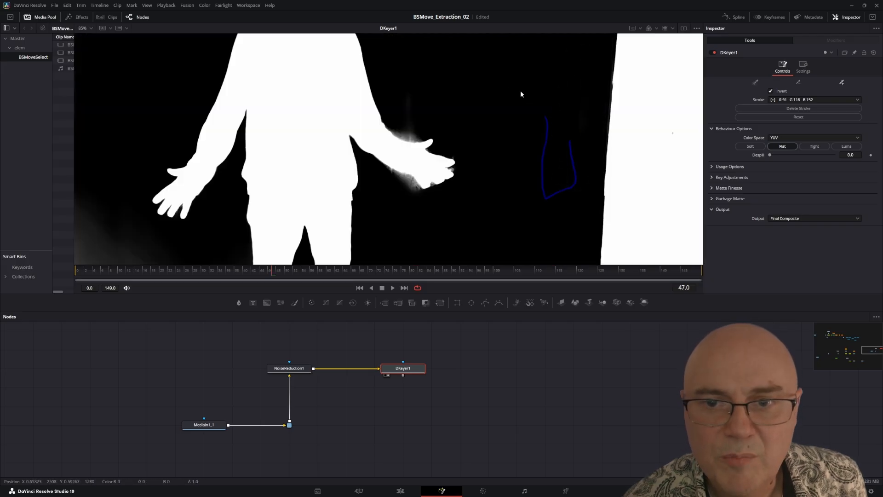
pyautogui.moveTo(420, 121)
pyautogui.mouseDown()
pyautogui.moveTo(404, 112)
pyautogui.moveTo(416, 90)
pyautogui.mouseUp()
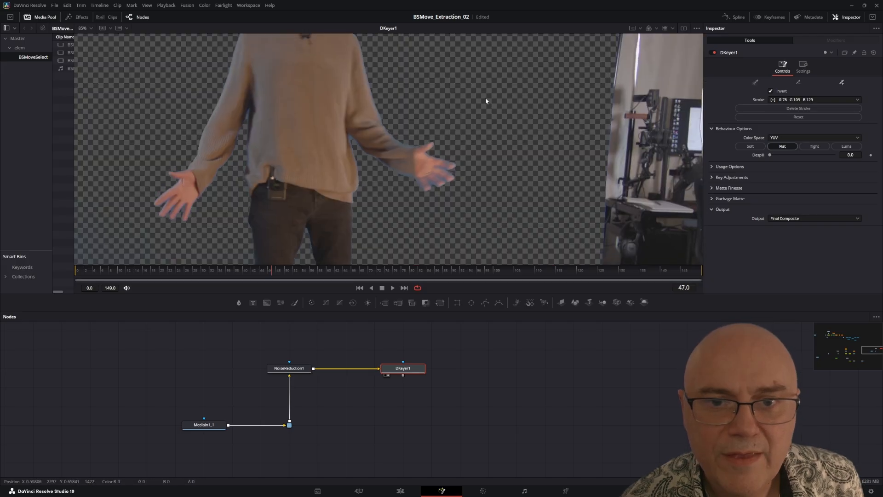
pyautogui.moveTo(536, 120); pyautogui.dragTo(471, 115)
pyautogui.moveTo(475, 187); pyautogui.dragTo(498, 41)
pyautogui.moveTo(534, 150); pyautogui.dragTo(472, 181)
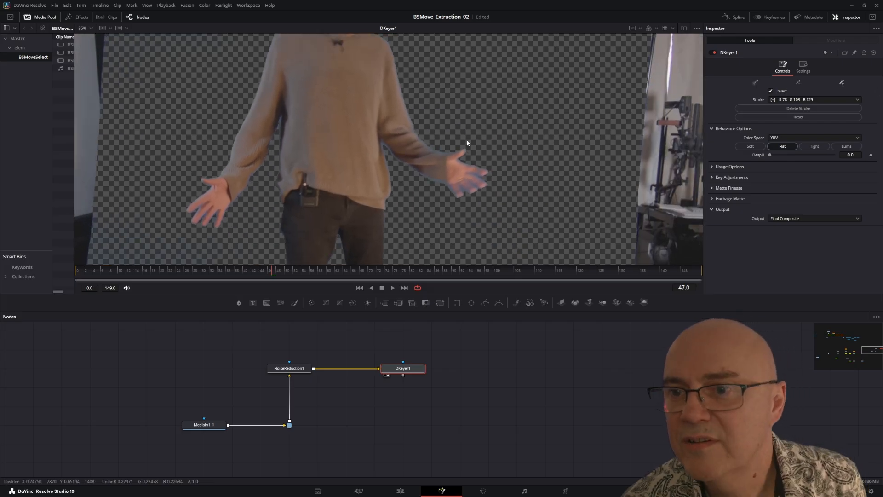
# Step: Set DKeyer1's behaviour to Soft, with a Chroma Tolerance of -6.4 and a Chroma Softness of 44.9
pyautogui.click(712, 178)
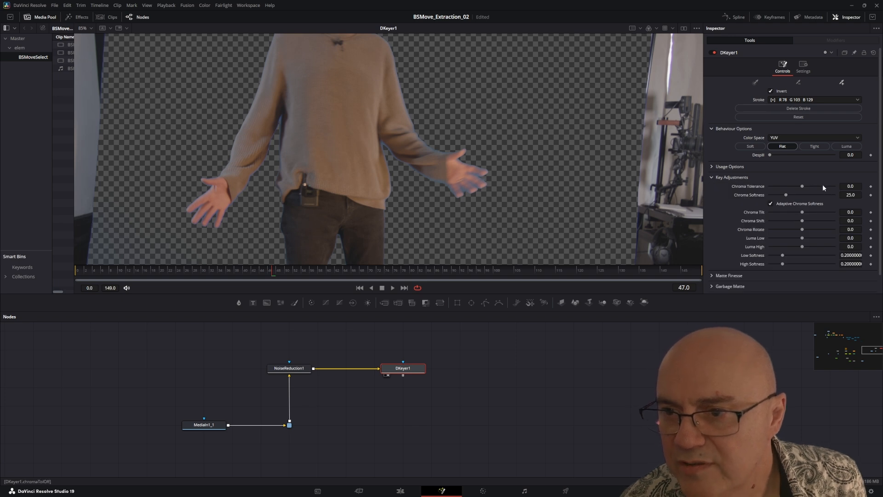
pyautogui.moveTo(823, 186)
pyautogui.mouseDown()
pyautogui.moveTo(761, 197)
pyautogui.moveTo(862, 192)
pyautogui.moveTo(823, 194)
pyautogui.mouseUp()
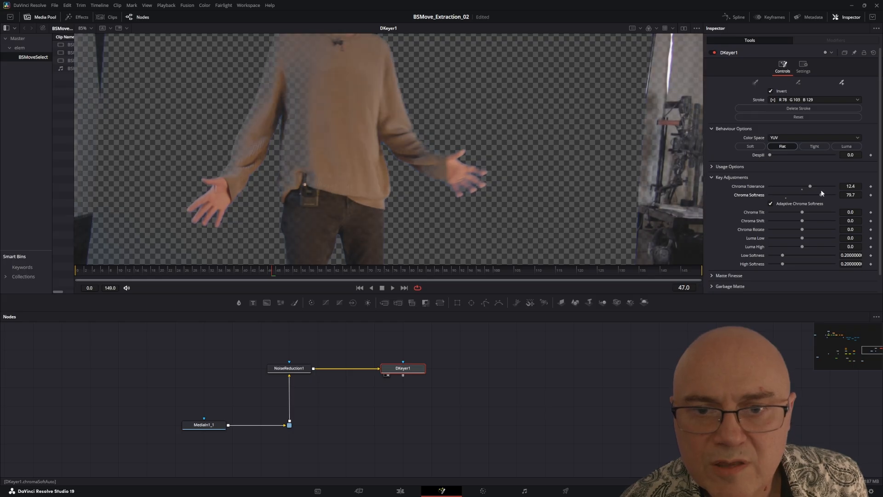
pyautogui.click(760, 147)
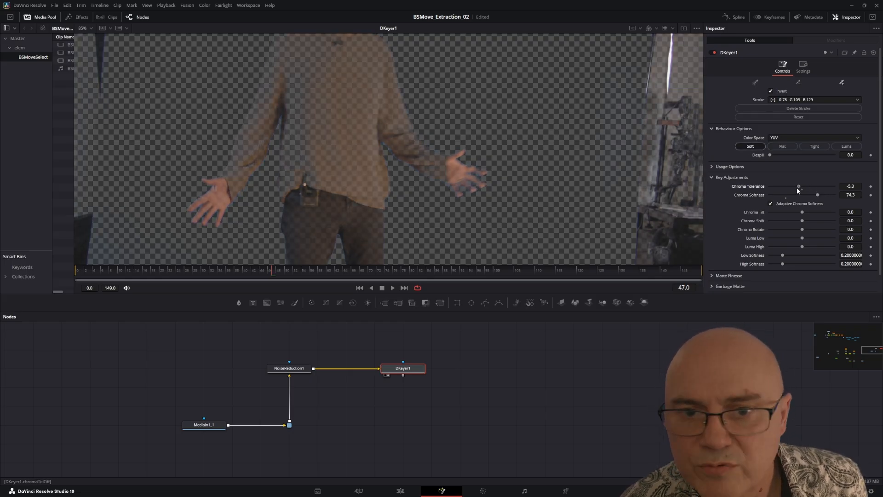
pyautogui.moveTo(798, 189)
pyautogui.mouseDown()
pyautogui.moveTo(821, 187)
pyautogui.moveTo(808, 199)
pyautogui.moveTo(824, 199)
pyautogui.moveTo(815, 187)
pyautogui.moveTo(802, 195)
pyautogui.mouseUp()
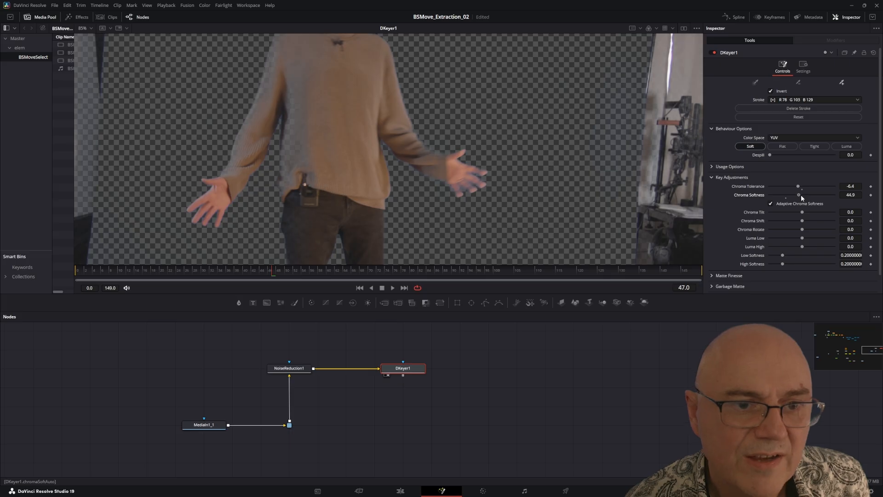
# Step: Examine the keyed edges of the sleeve and hand up close, and scrub the clip to frame 63
pyautogui.scroll(4, 416, 158)
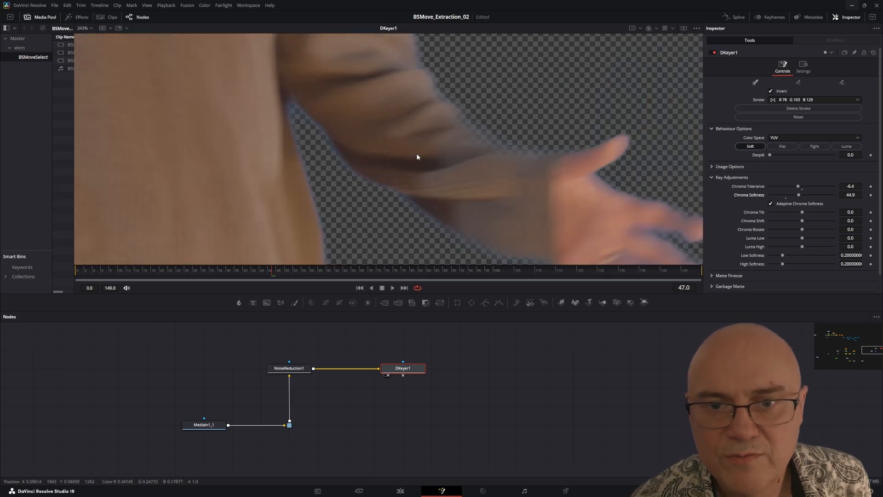
pyautogui.scroll(-2, 418, 152)
pyautogui.moveTo(419, 153); pyautogui.dragTo(443, 232)
pyautogui.moveTo(446, 195); pyautogui.dragTo(398, 104)
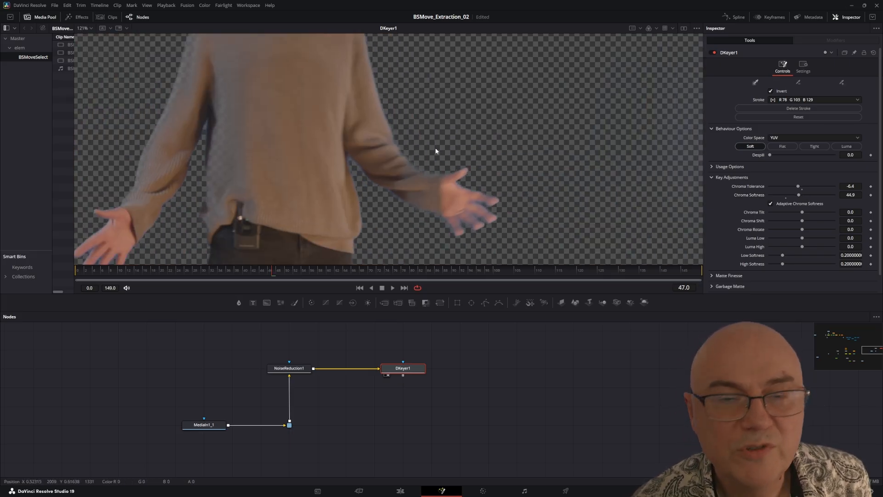
pyautogui.moveTo(260, 273); pyautogui.dragTo(341, 269)
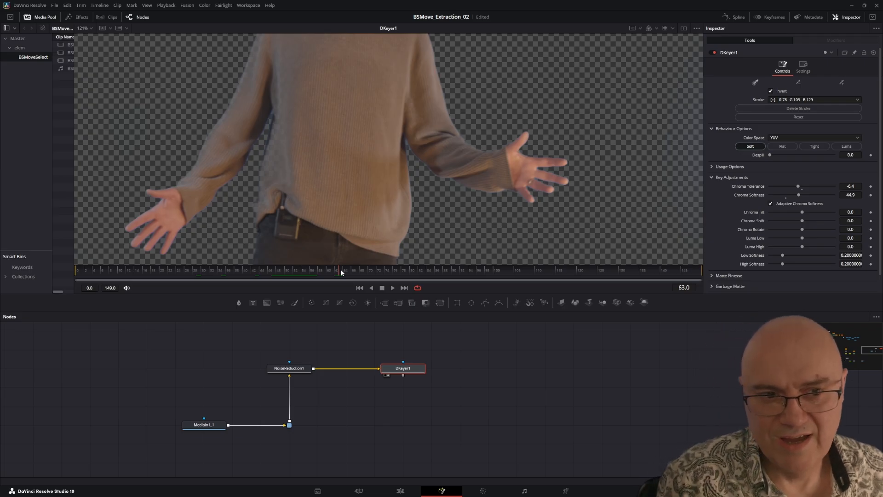
# Step: At frame 46, refine DKeyer1 with Chroma Tilt 0.011, Chroma Shift 0.004, Chroma Rotate 2.9, Luma Low and High 0.02, and Low Softness 0.112
pyautogui.moveTo(341, 272); pyautogui.dragTo(270, 275)
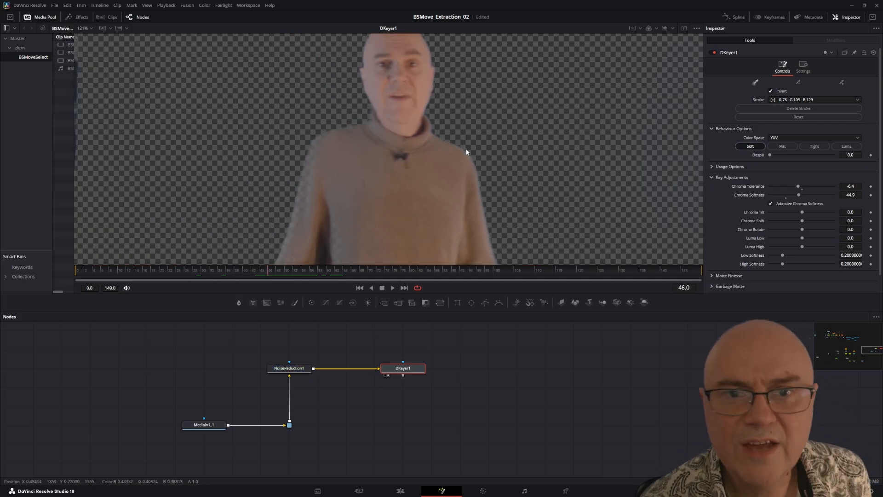
pyautogui.scroll(3, 420, 219)
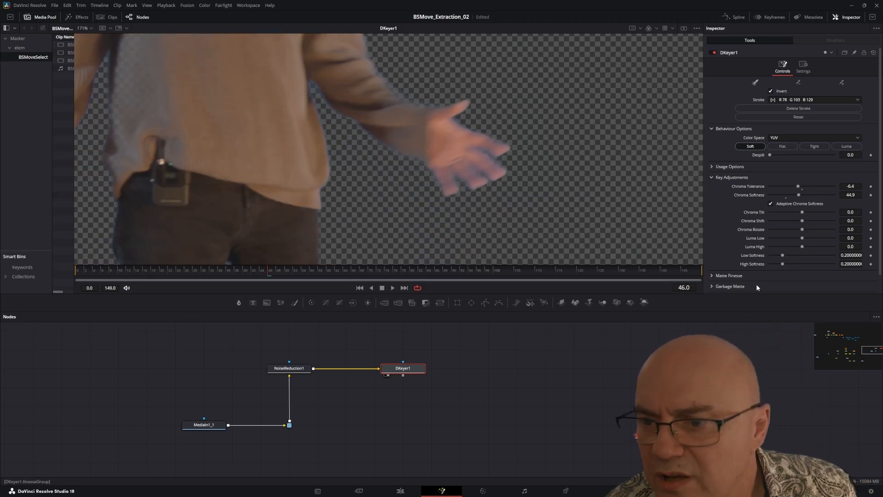
pyautogui.moveTo(739, 295); pyautogui.dragTo(739, 332)
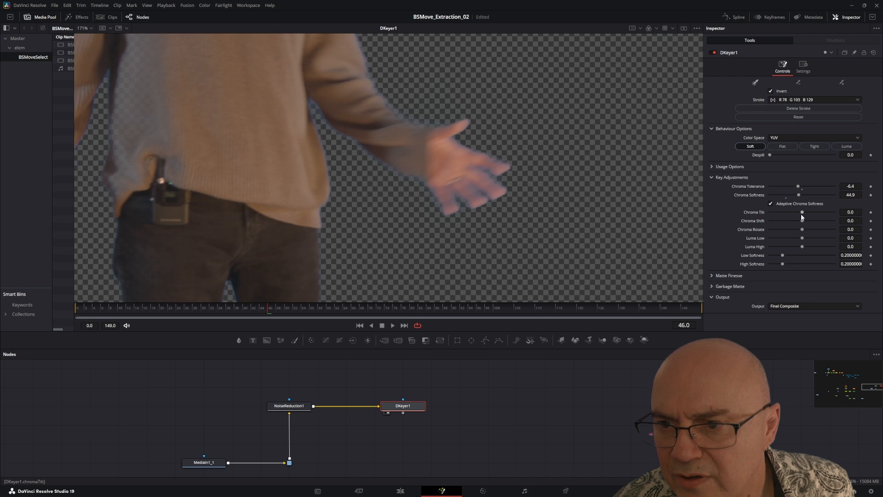
pyautogui.moveTo(801, 217); pyautogui.dragTo(804, 220)
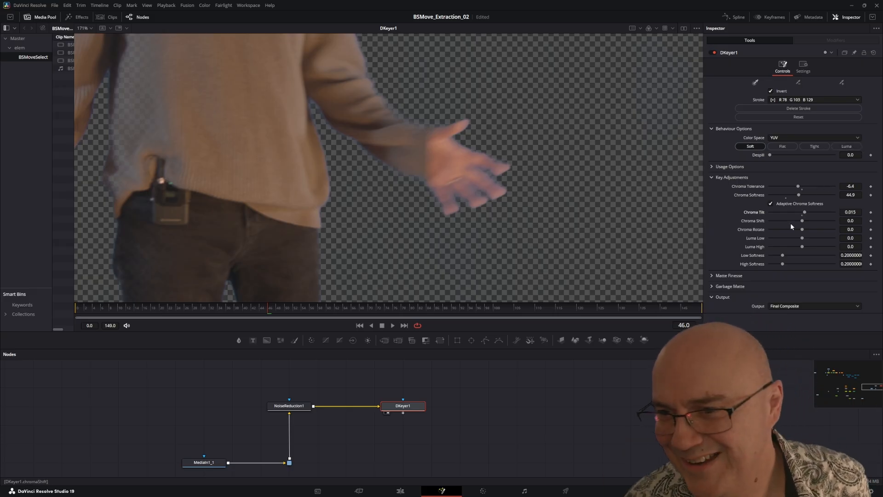
pyautogui.moveTo(805, 213); pyautogui.dragTo(804, 221)
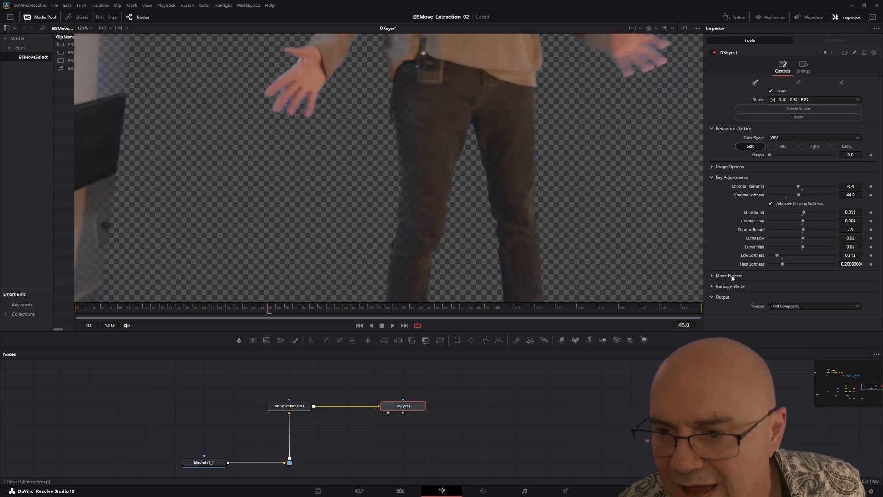
# Step: Set the White Clip in DKeyer1's Matte Finesse to 88.8, keeping Black Clip at 0.0
pyautogui.click(720, 278)
pyautogui.scroll(-3, 742, 203)
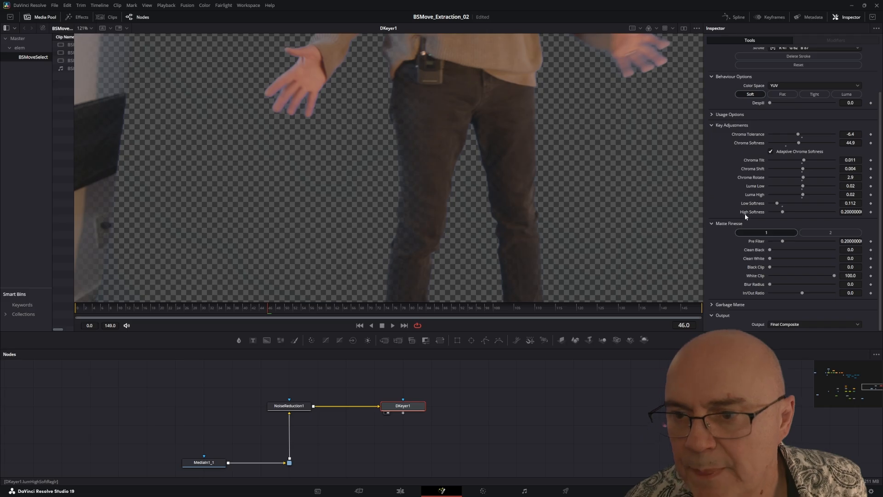
pyautogui.moveTo(772, 251); pyautogui.dragTo(745, 269)
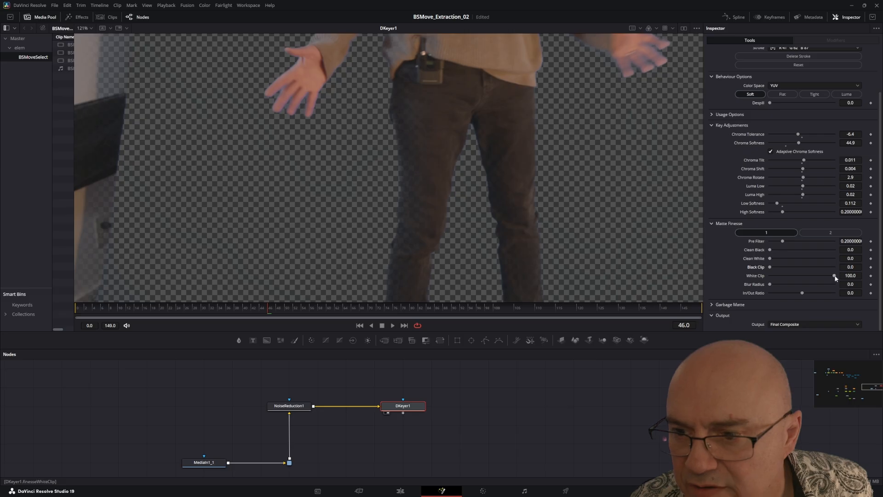
pyautogui.moveTo(834, 276)
pyautogui.mouseDown()
pyautogui.moveTo(813, 278)
pyautogui.moveTo(827, 275)
pyautogui.mouseUp()
pyautogui.scroll(-1, 541, 132)
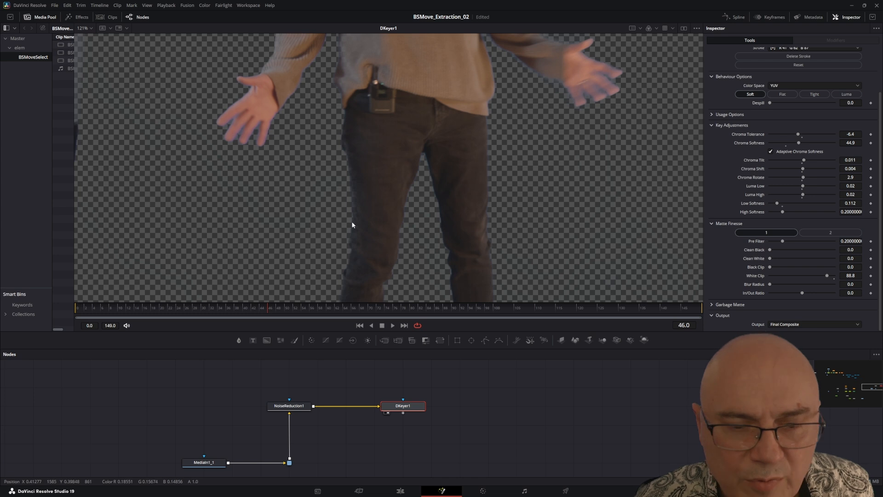
# Step: Examine the keyed result around the head, hands, legs and shoes, both up close and across the full frame
pyautogui.scroll(-2, 553, 169)
pyautogui.scroll(-2, 553, 169)
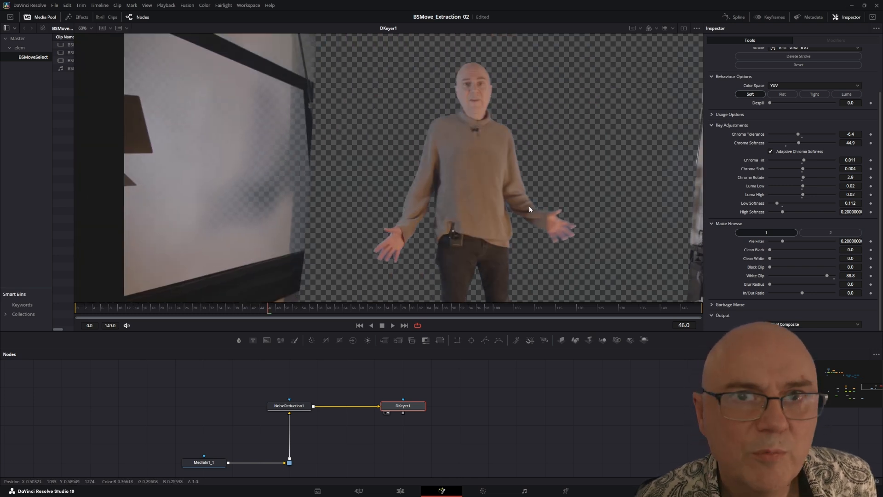
pyautogui.moveTo(487, 232); pyautogui.dragTo(376, 179)
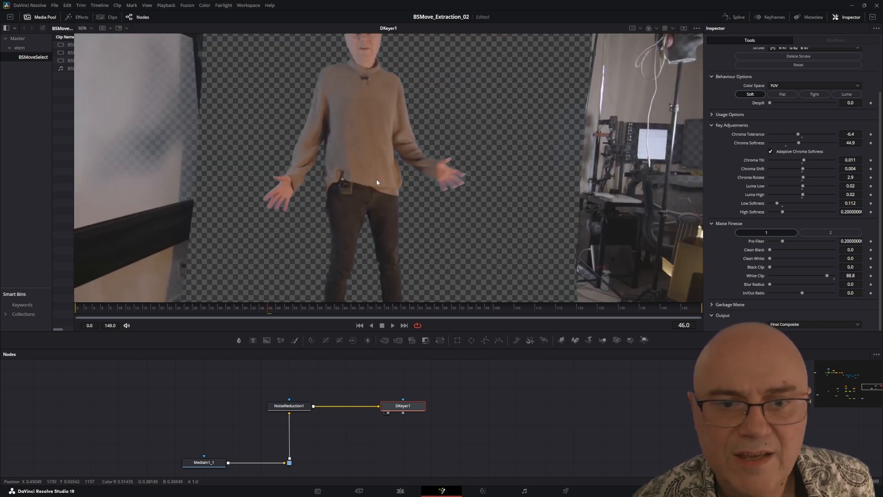
pyautogui.moveTo(375, 260); pyautogui.dragTo(393, 187)
pyautogui.moveTo(478, 151); pyautogui.dragTo(482, 297)
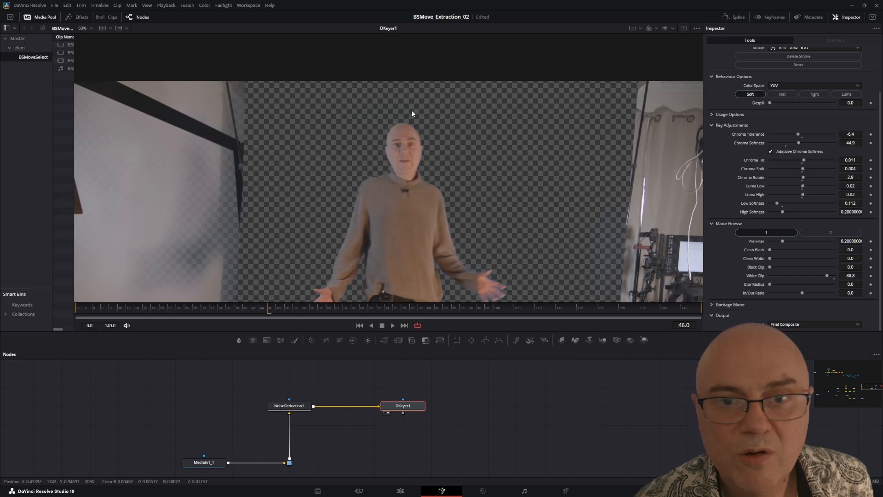
pyautogui.scroll(5, 463, 269)
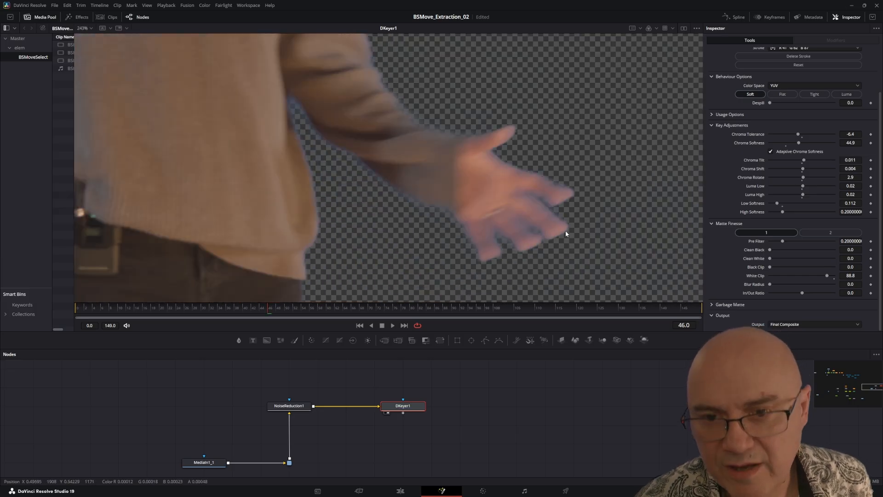
pyautogui.scroll(-5, 482, 151)
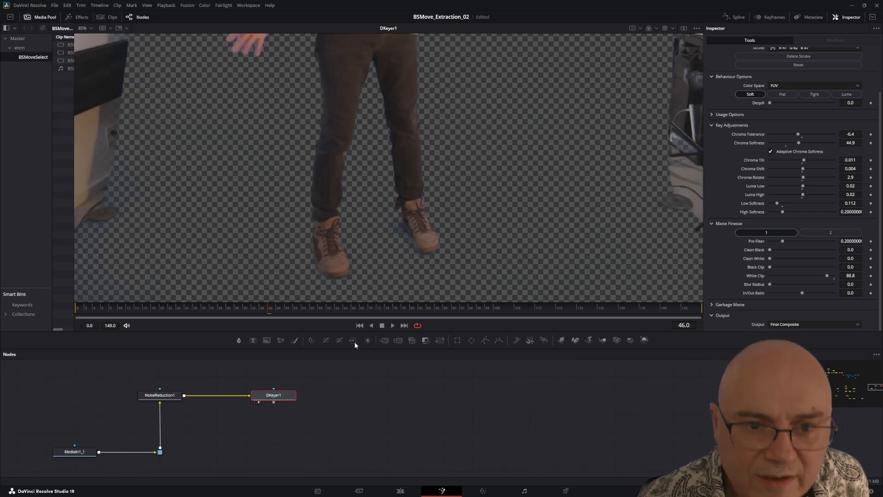
pyautogui.moveTo(466, 168); pyautogui.dragTo(503, 220)
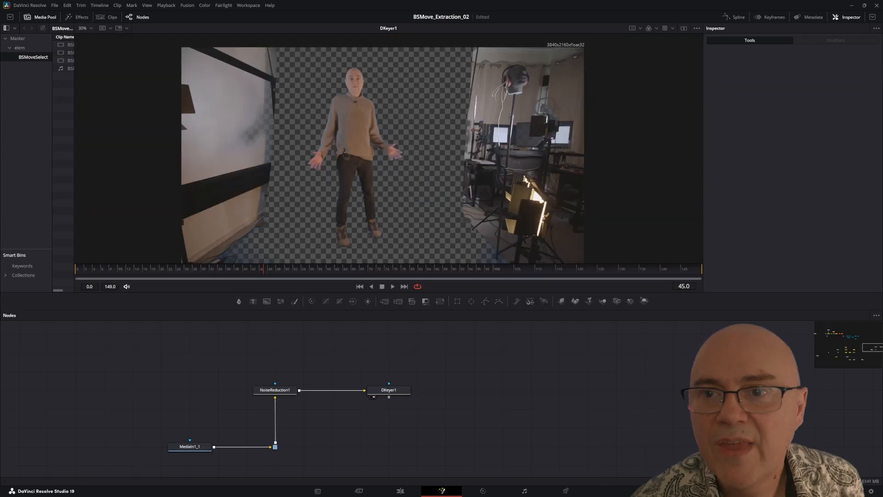
# Step: Add a Polygon mask node above DKeyer1 and connect it to the keyer's effect mask input
pyautogui.click(391, 390)
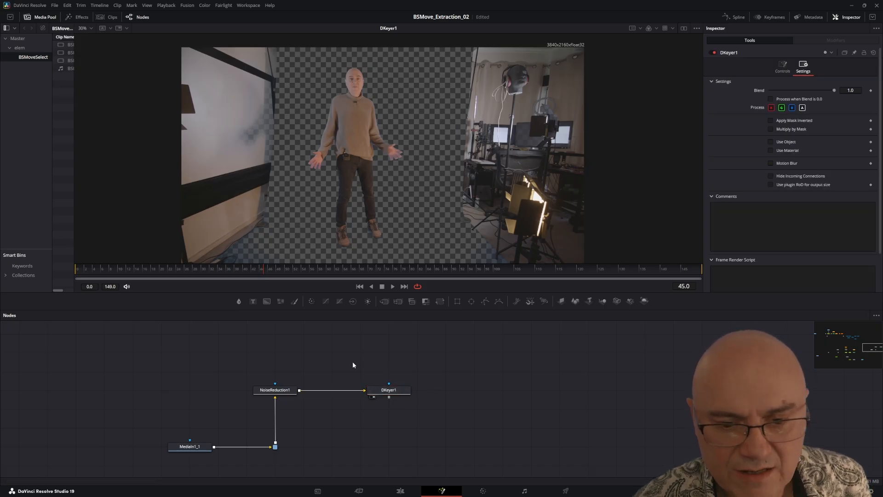
pyautogui.moveTo(485, 303); pyautogui.dragTo(386, 353)
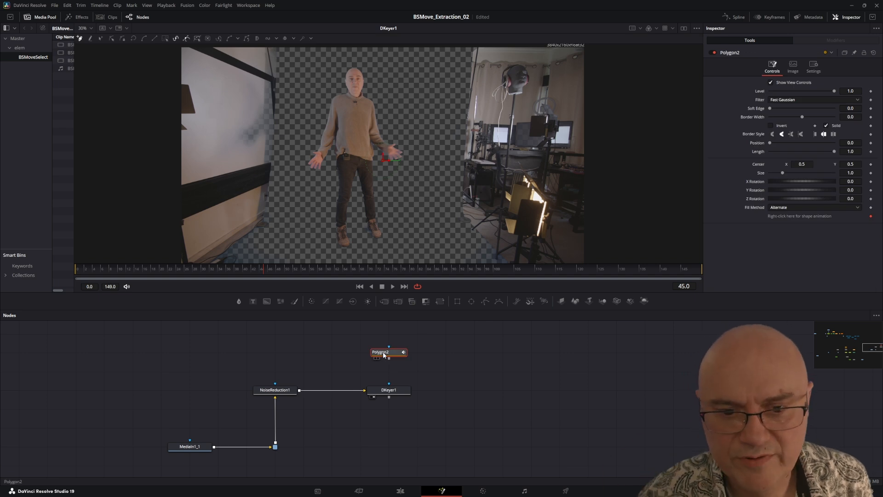
pyautogui.moveTo(381, 350); pyautogui.dragTo(389, 388)
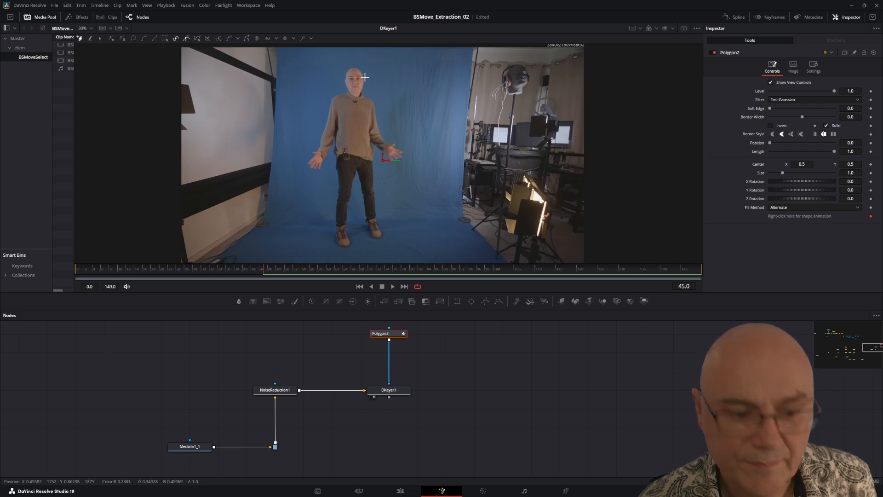
# Step: Draw a closed, curved polygon mask loosely around the whole subject, keeping it within the blue screen
pyautogui.moveTo(374, 56); pyautogui.dragTo(344, 56)
pyautogui.moveTo(314, 67); pyautogui.dragTo(307, 82)
pyautogui.moveTo(289, 170); pyautogui.dragTo(291, 184)
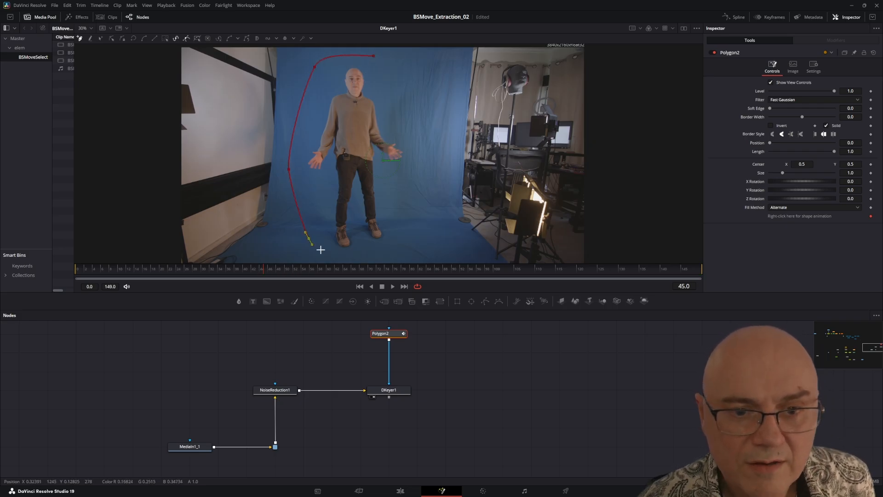
pyautogui.moveTo(338, 253); pyautogui.dragTo(336, 214)
pyautogui.moveTo(387, 192); pyautogui.dragTo(400, 178)
pyautogui.moveTo(408, 119); pyautogui.dragTo(408, 107)
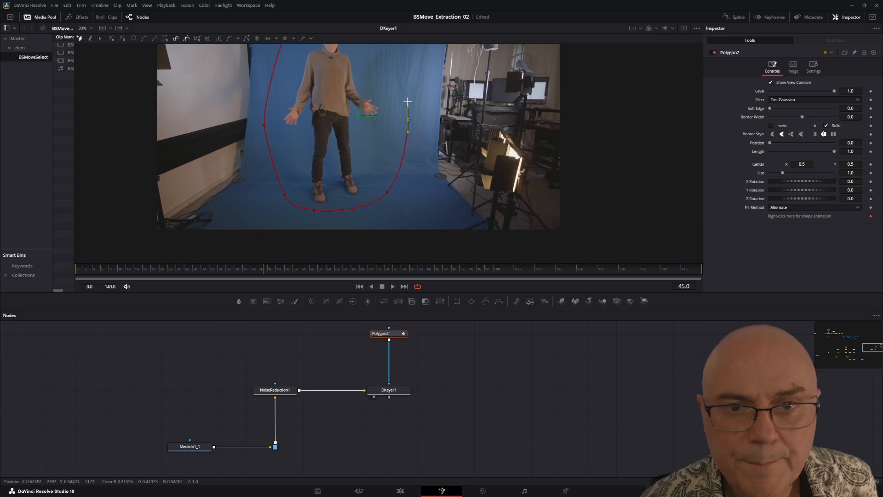
pyautogui.moveTo(398, 67); pyautogui.dragTo(403, 128)
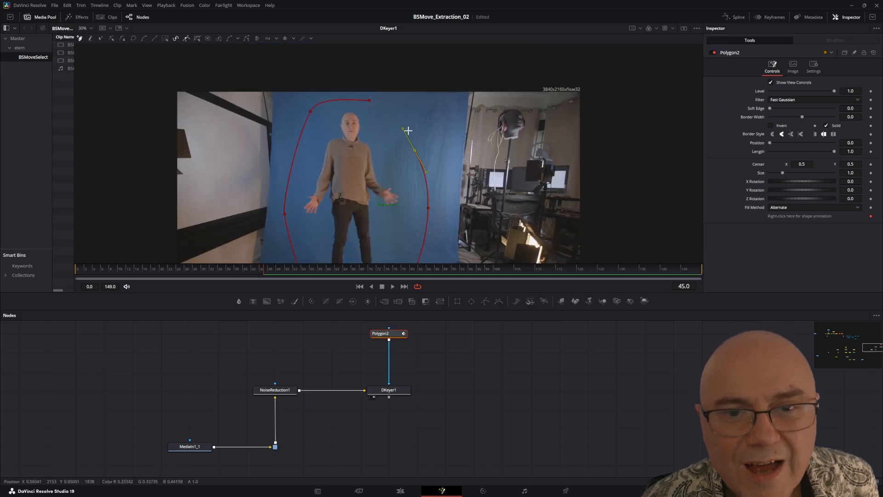
pyautogui.click(371, 101)
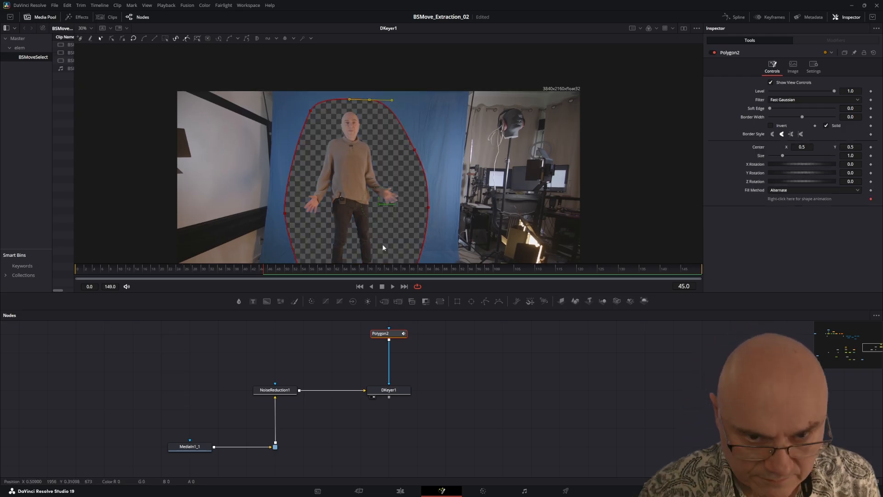
pyautogui.moveTo(382, 243); pyautogui.dragTo(390, 211)
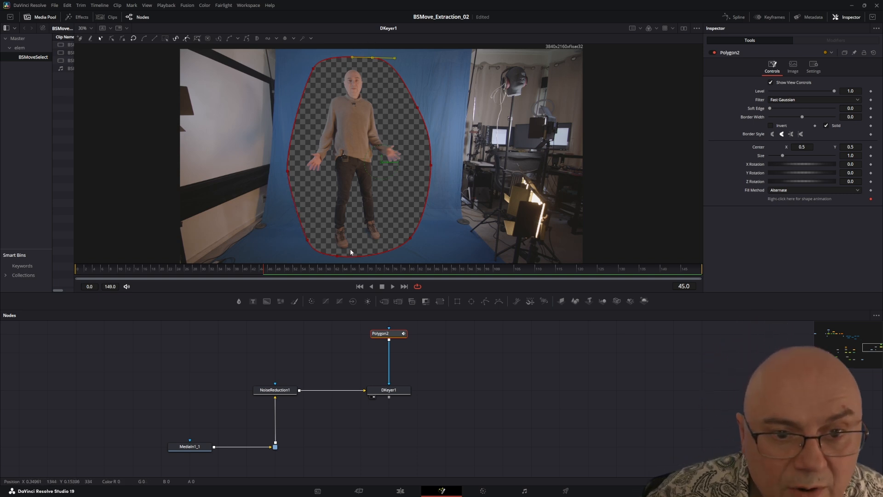
# Step: Try Multiply by Mask in DKeyer1's settings, and switch the option back off
pyautogui.click(384, 391)
pyautogui.click(783, 65)
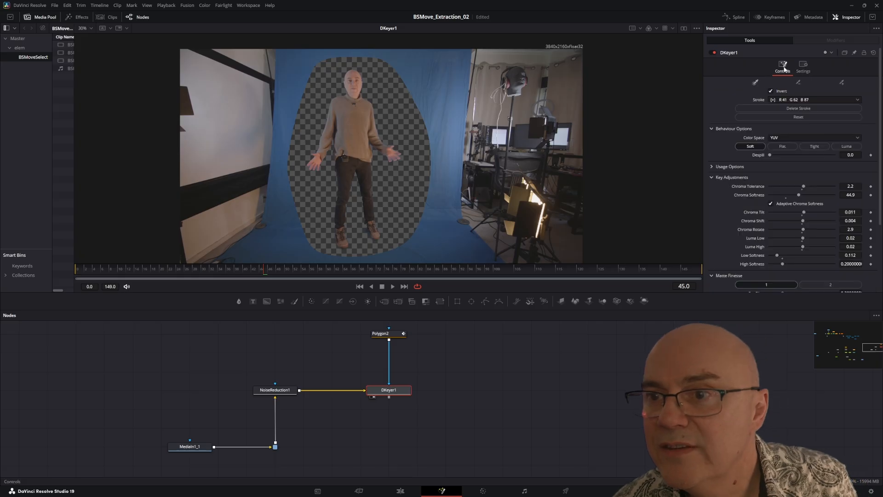
pyautogui.click(804, 67)
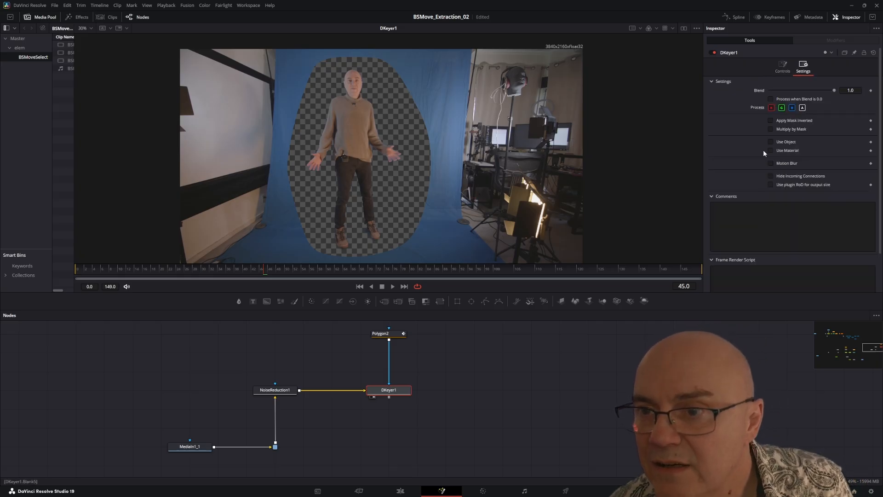
pyautogui.click(770, 129)
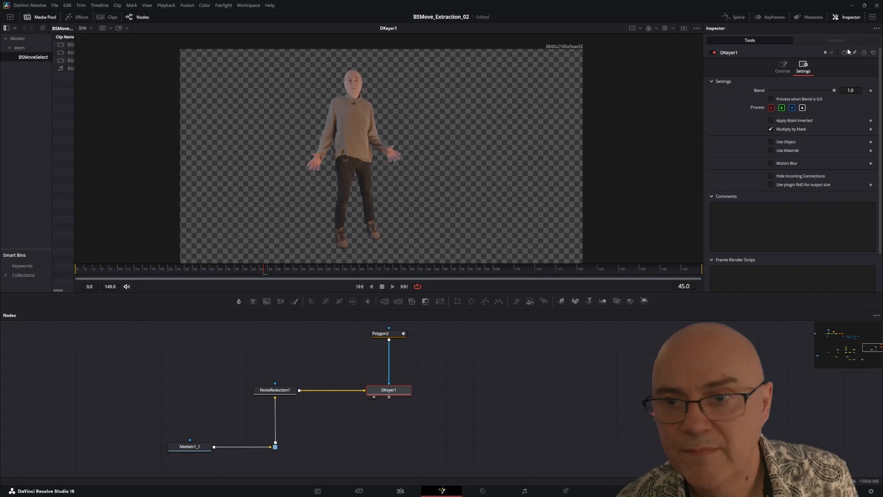
pyautogui.click(771, 129)
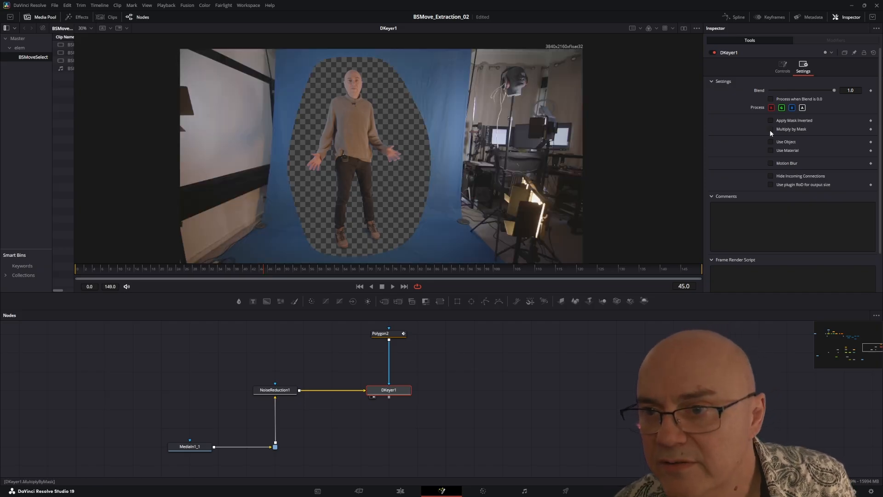
# Step: Convert Polygon2 to a double polygon and pull its outer points outward along the subject's left-hand side and below the feet for a soft edge
pyautogui.click(387, 334)
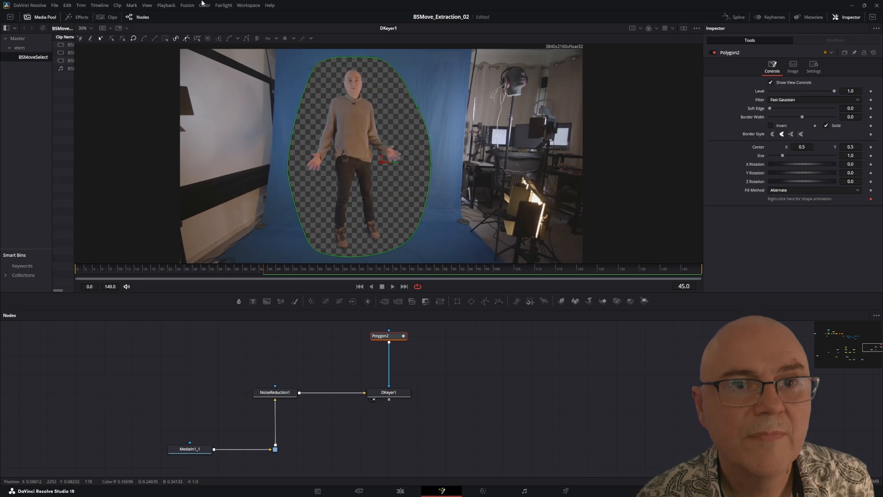
pyautogui.click(258, 41)
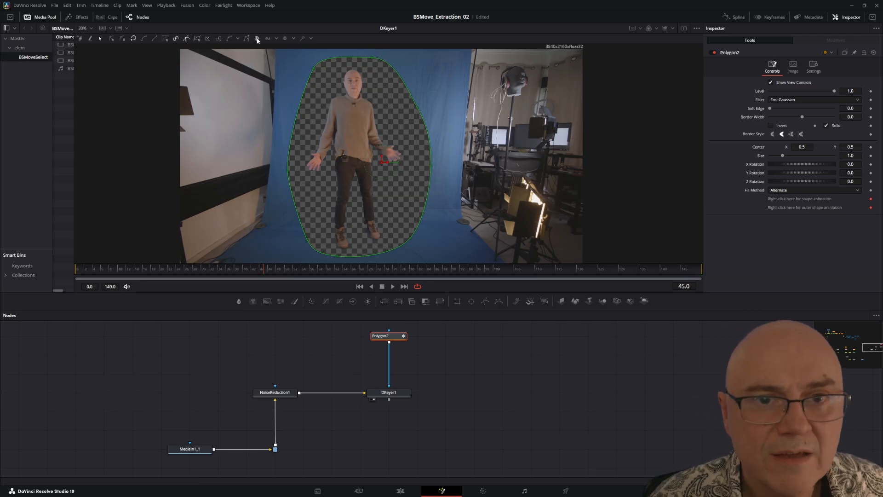
pyautogui.click(314, 70)
pyautogui.moveTo(314, 70); pyautogui.dragTo(306, 69)
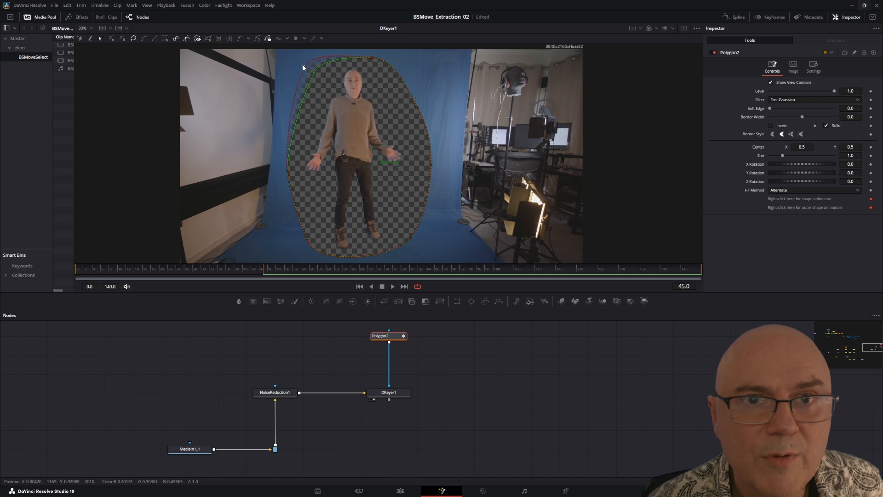
pyautogui.moveTo(306, 69); pyautogui.dragTo(301, 69)
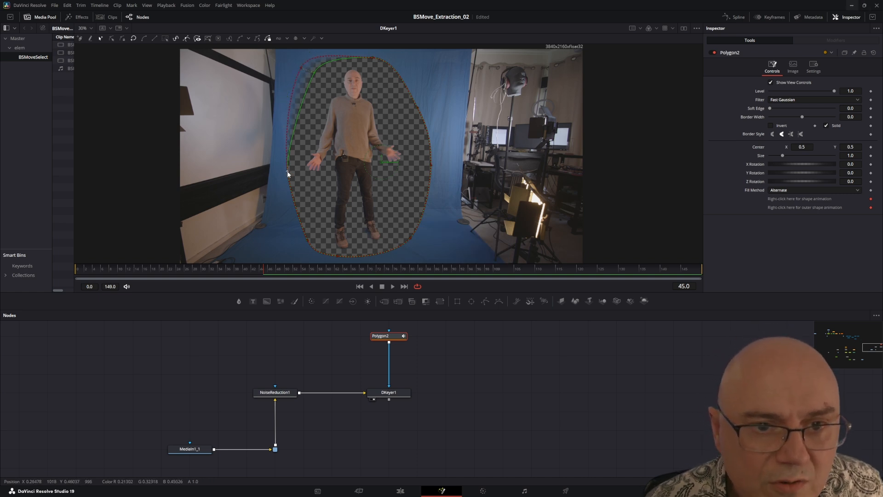
pyautogui.moveTo(287, 171); pyautogui.dragTo(277, 178)
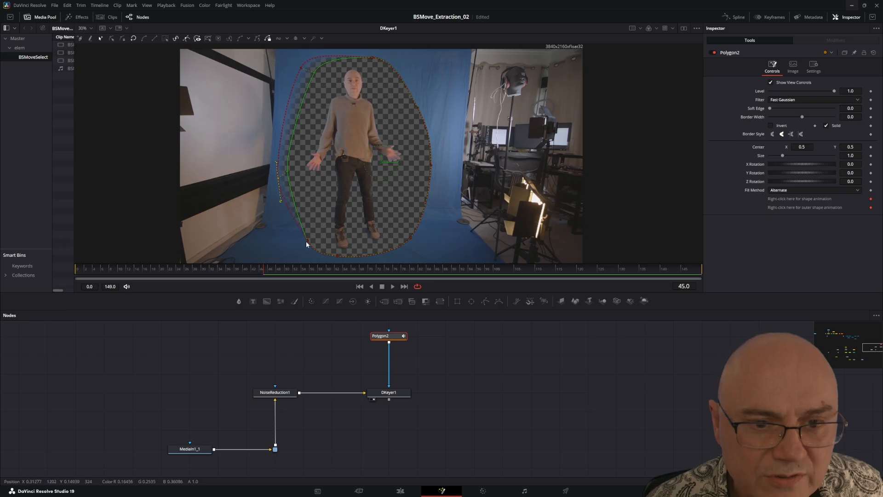
pyautogui.click(337, 257)
pyautogui.moveTo(337, 262); pyautogui.dragTo(338, 259)
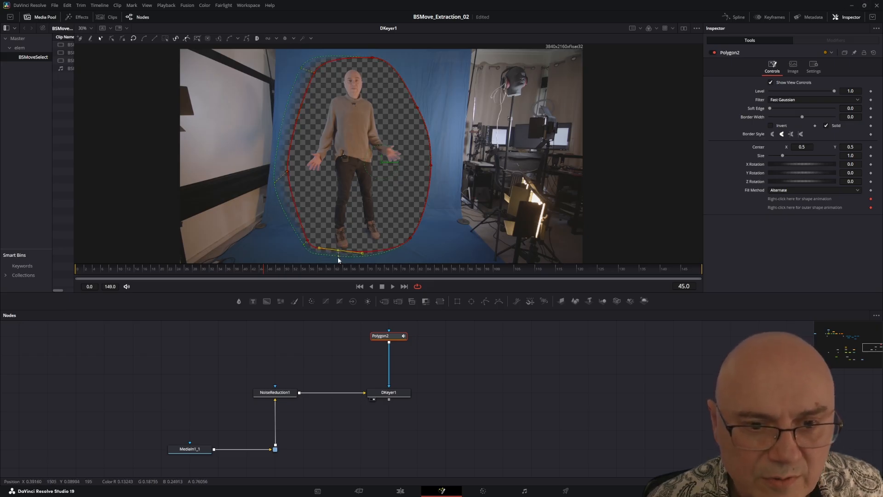
pyautogui.click(308, 238)
pyautogui.click(302, 241)
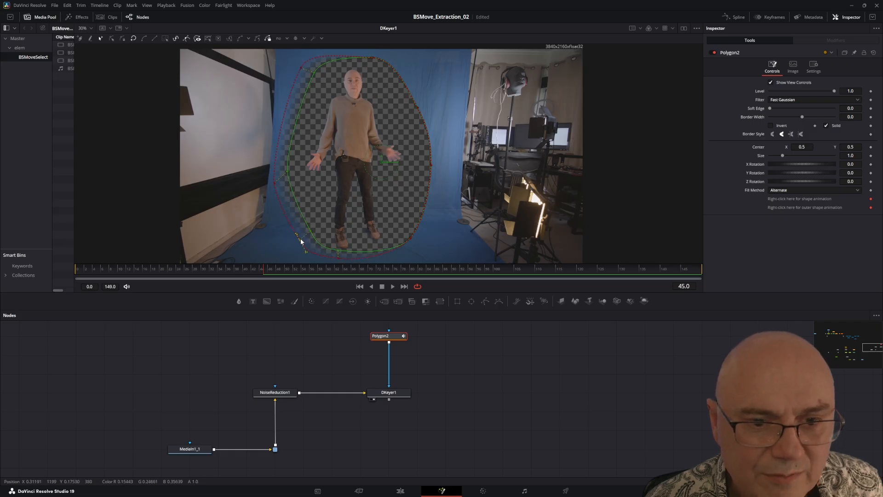
# Step: Try reshaping the inner polygon inward near the subject's lower leg, and undo the change
pyautogui.click(310, 203)
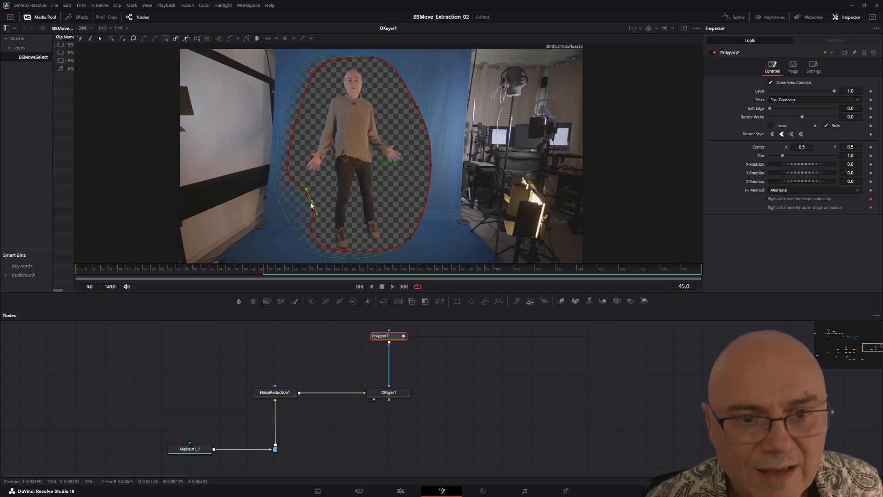
pyautogui.hotkey('ctrl', 'z')
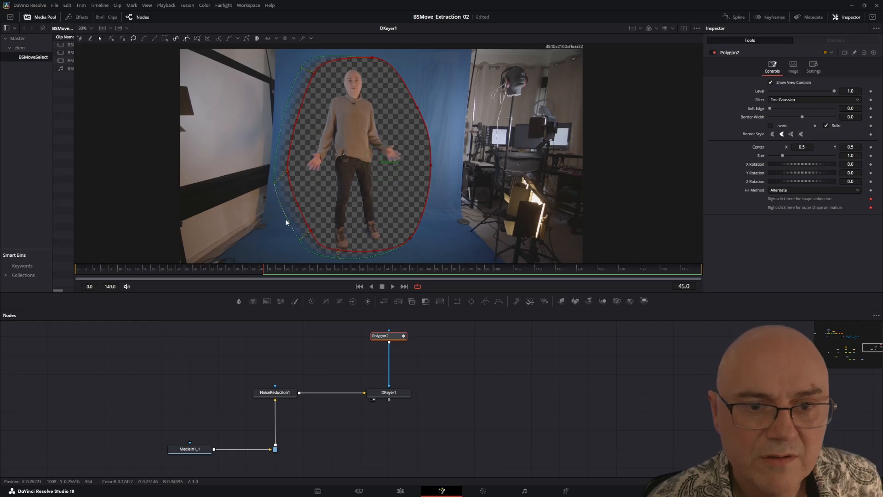
# Step: Try reshaping the double polygon beside the subject's lower leg, and undo the change
pyautogui.moveTo(288, 219); pyautogui.dragTo(278, 242)
pyautogui.hotkey('ctrl', 'z')
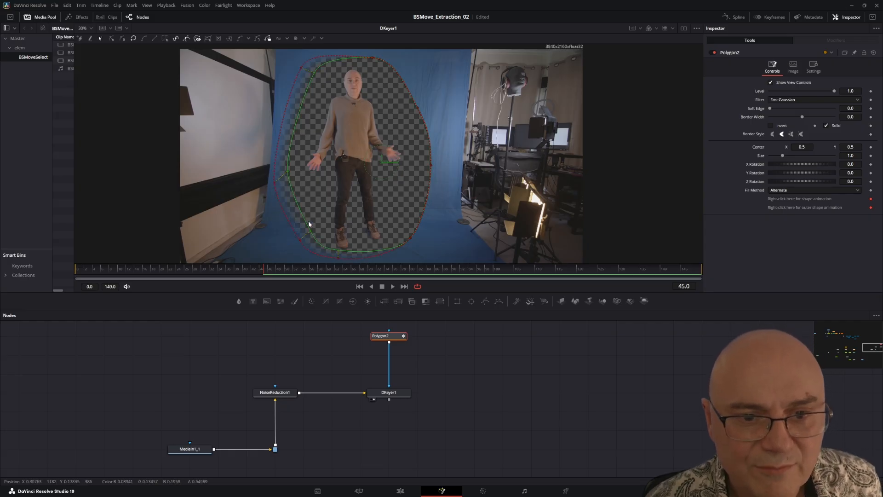
pyautogui.click(309, 230)
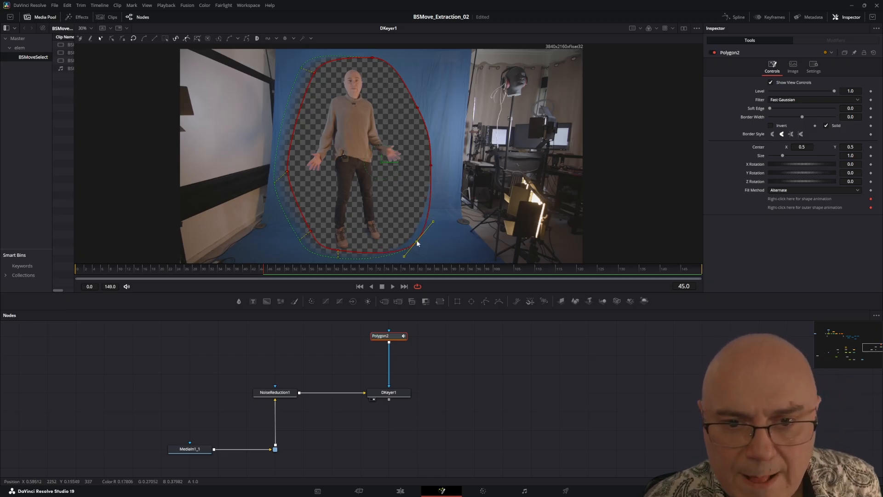
# Step: Pull Polygon2's outer points outward along the subject's right-hand side and above the head to widen the soft edge
pyautogui.click(406, 231)
pyautogui.moveTo(416, 239); pyautogui.dragTo(418, 238)
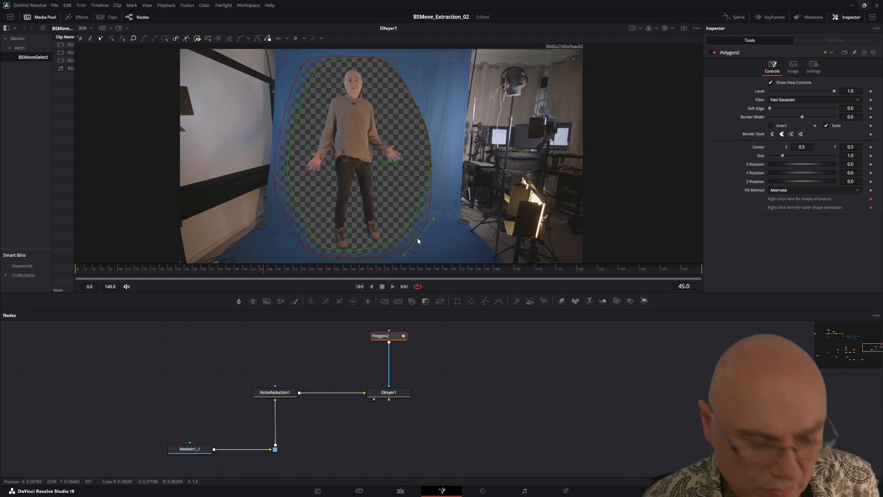
pyautogui.moveTo(432, 165); pyautogui.dragTo(440, 166)
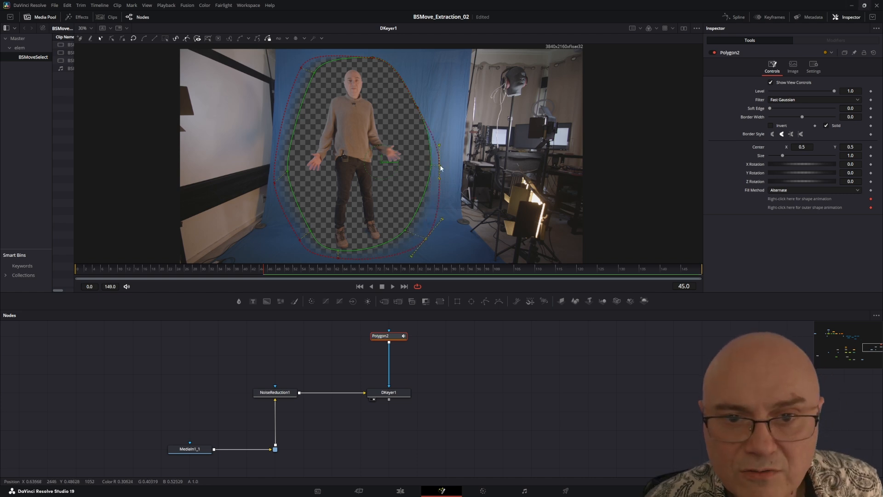
pyautogui.click(427, 101)
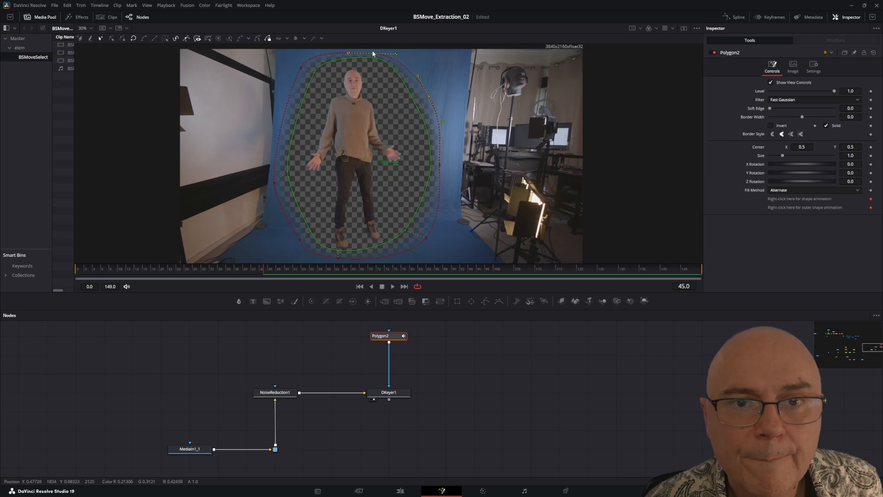
pyautogui.click(362, 60)
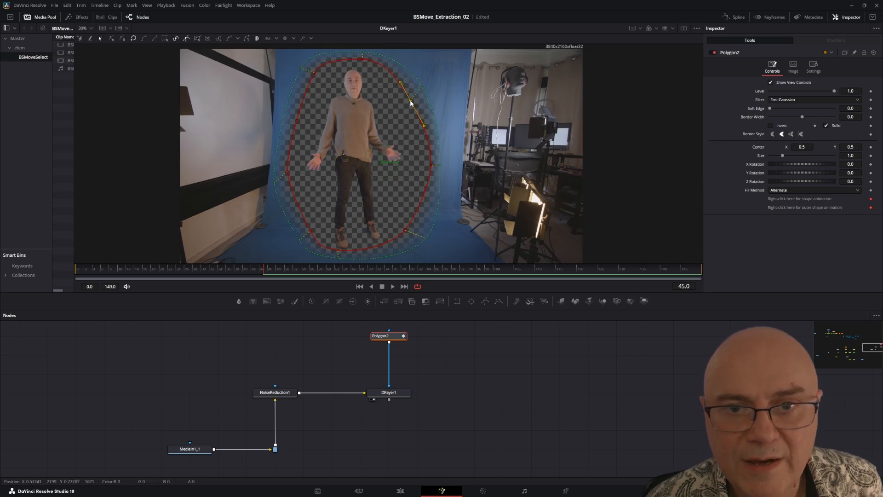
# Step: Move the inner polygon's points slightly inward along the subject's right-hand side, beside the hand and the foot
pyautogui.click(432, 165)
pyautogui.moveTo(431, 166); pyautogui.dragTo(419, 163)
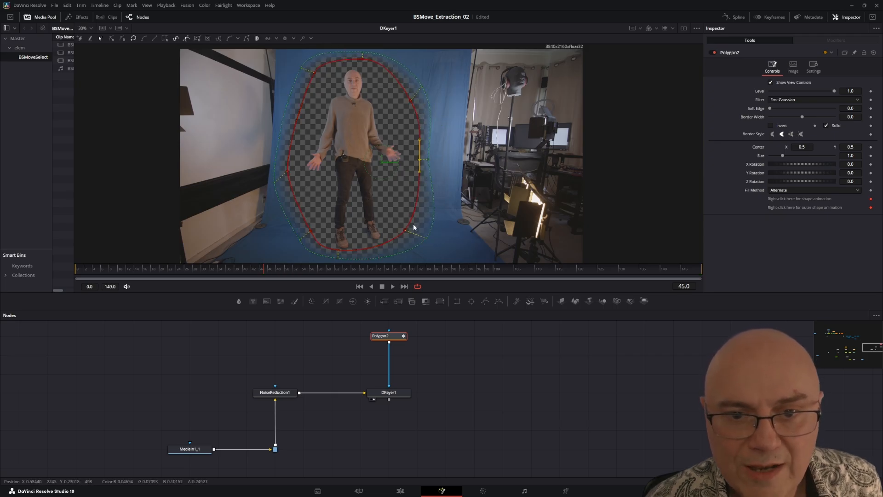
pyautogui.click(404, 231)
pyautogui.moveTo(405, 231); pyautogui.dragTo(399, 230)
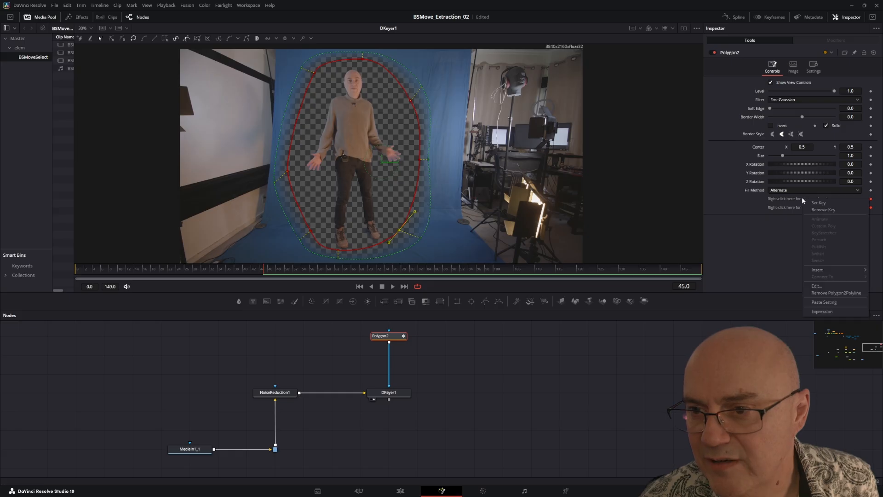
# Step: Set a key for Polygon2's outer shape animation at frame 45, and reposition both polygons around the subject at frame 95
pyautogui.rightClick(813, 207)
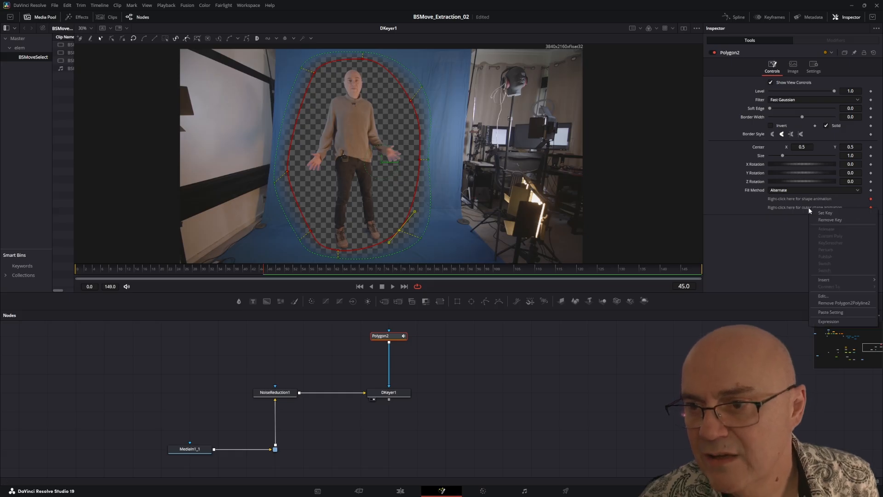
pyautogui.click(824, 214)
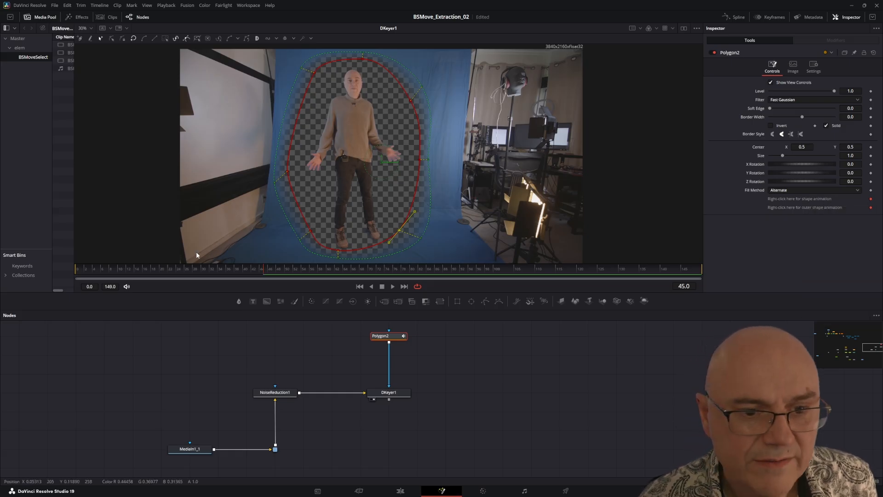
pyautogui.click(315, 273)
pyautogui.moveTo(315, 272); pyautogui.dragTo(476, 276)
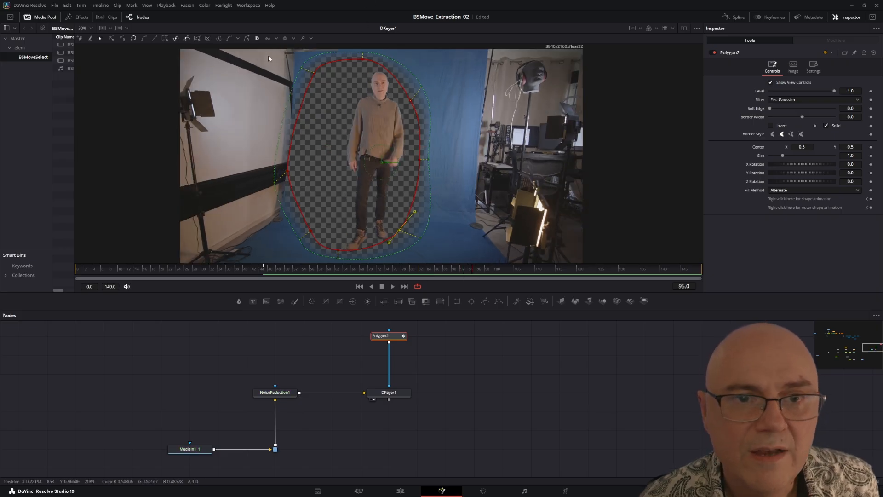
pyautogui.moveTo(269, 54); pyautogui.dragTo(527, 264)
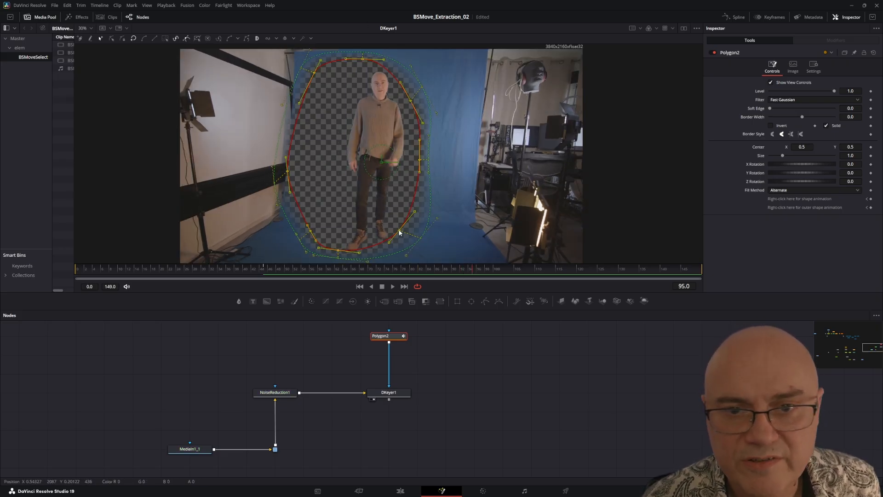
pyautogui.moveTo(400, 233); pyautogui.dragTo(421, 237)
# Step: At frame 0, shift the mask over the subject and pull its left-hand points in toward the blue screen
pyautogui.moveTo(465, 267); pyautogui.dragTo(78, 271)
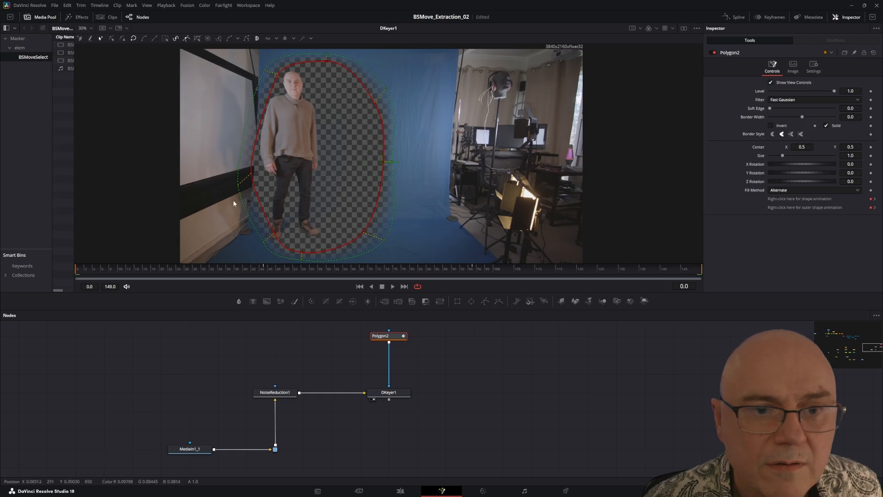
pyautogui.click(256, 152)
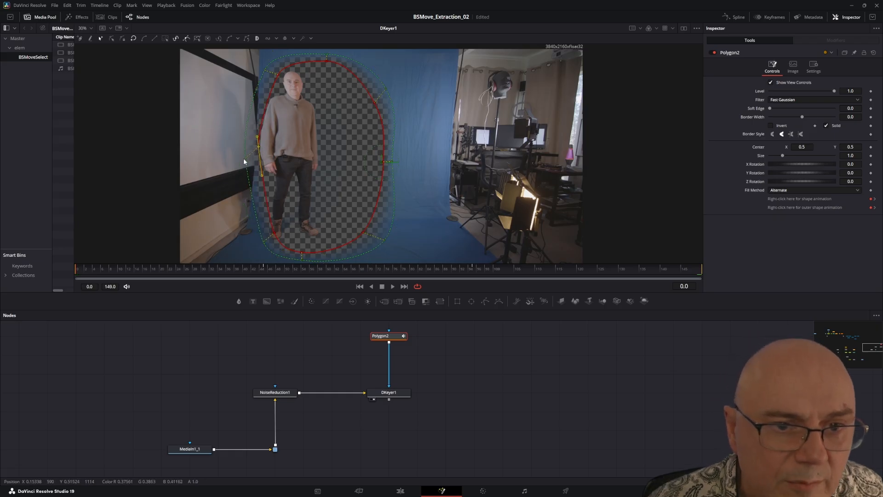
pyautogui.click(244, 159)
pyautogui.click(264, 68)
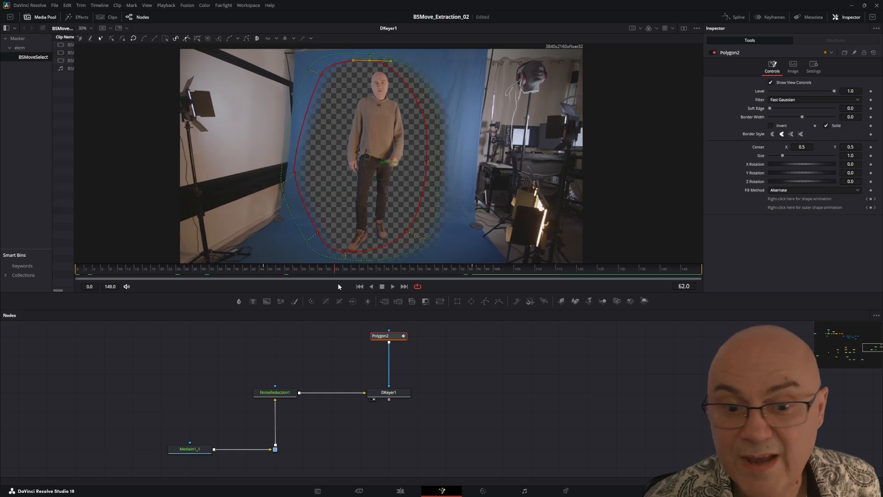
# Step: Turn on Multiply by Mask for DKeyer1 and check the masked key at other frames
pyautogui.click(387, 395)
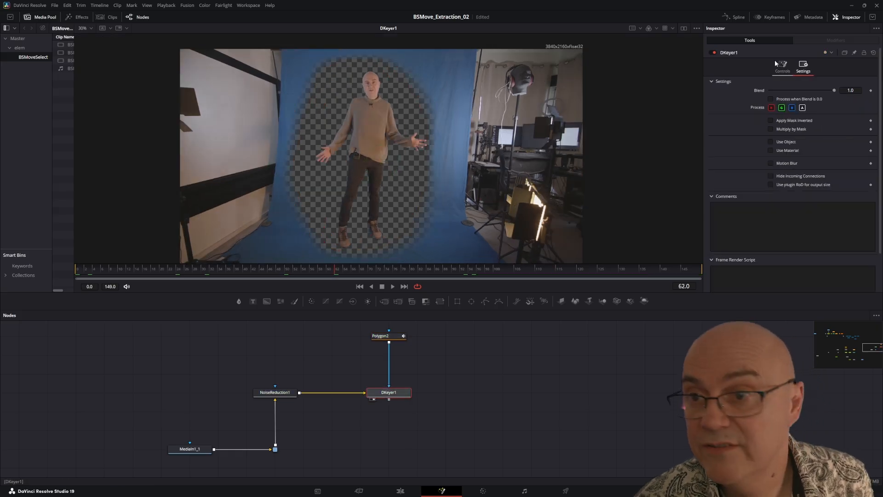
pyautogui.click(771, 128)
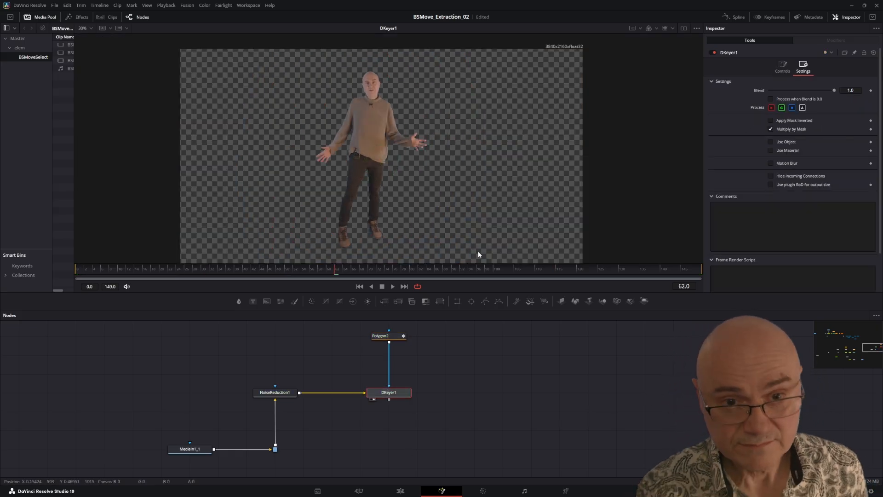
pyautogui.click(164, 267)
pyautogui.click(263, 271)
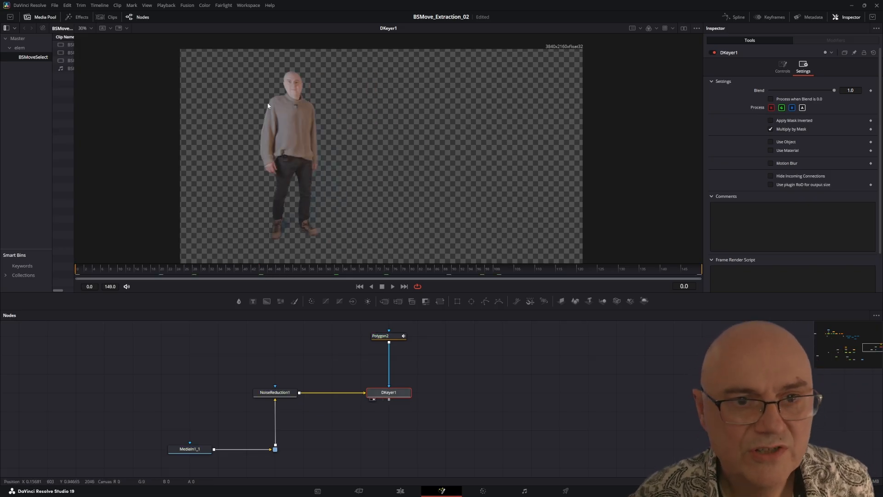
# Step: Raise DKeyer1's Despill to 1.0 and inspect the blue fringe along the subject's face
pyautogui.scroll(8, 292, 94)
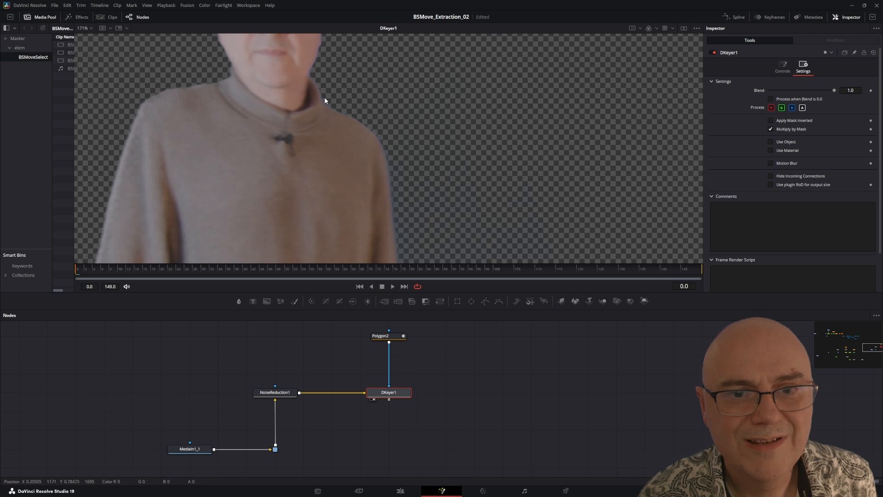
pyautogui.scroll(5, 358, 148)
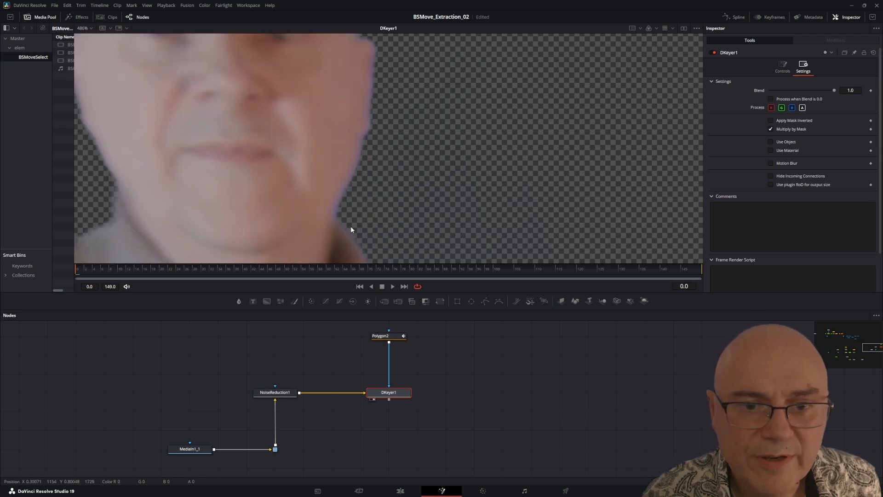
pyautogui.scroll(-8, 402, 184)
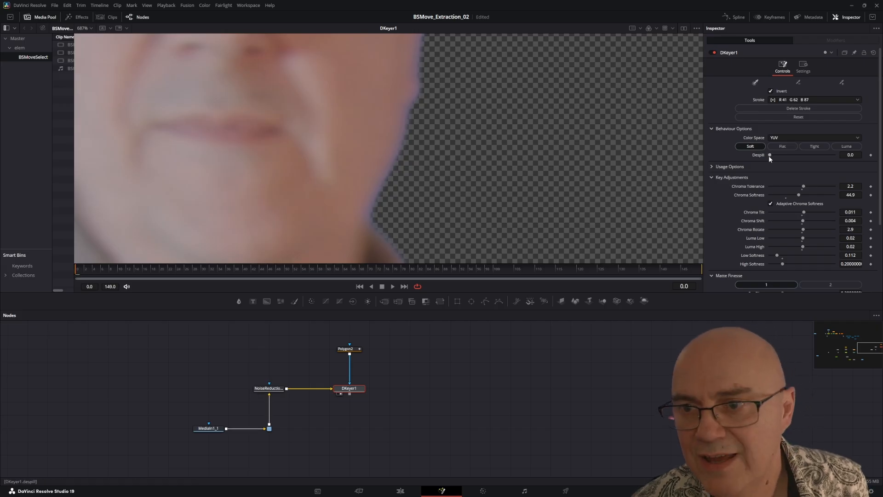
pyautogui.scroll(2, 393, 163)
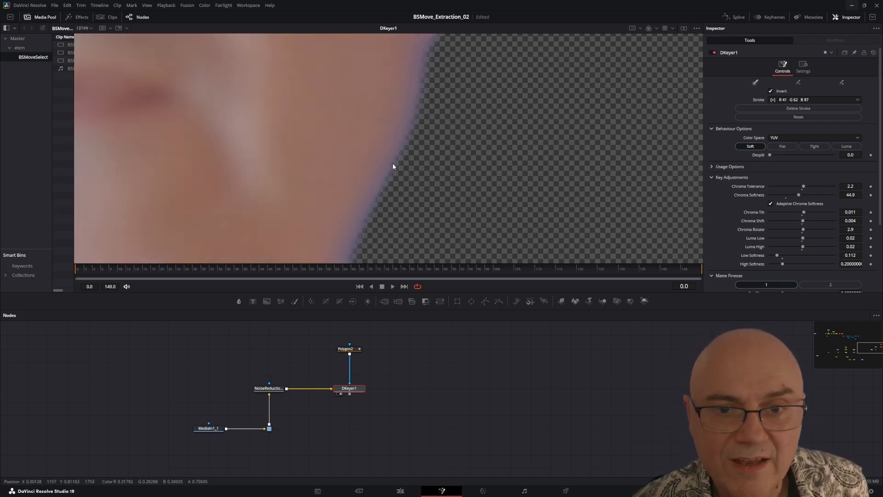
pyautogui.scroll(-4, 399, 149)
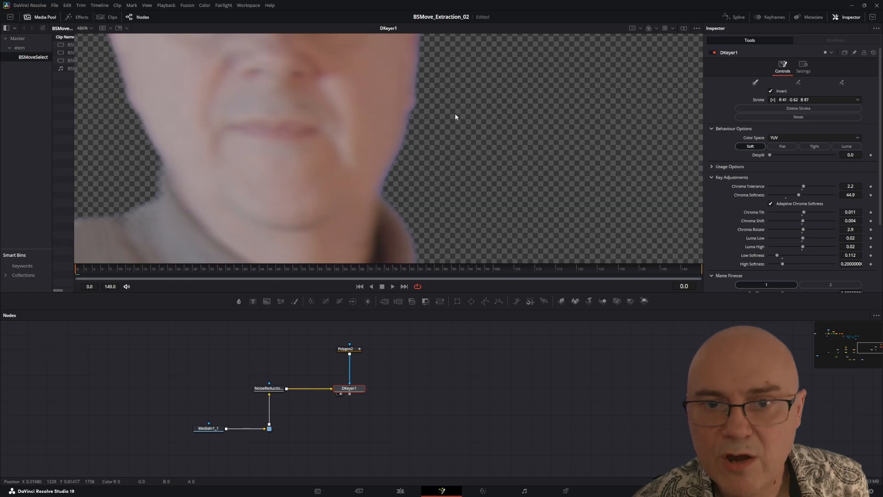
pyautogui.scroll(2, 412, 176)
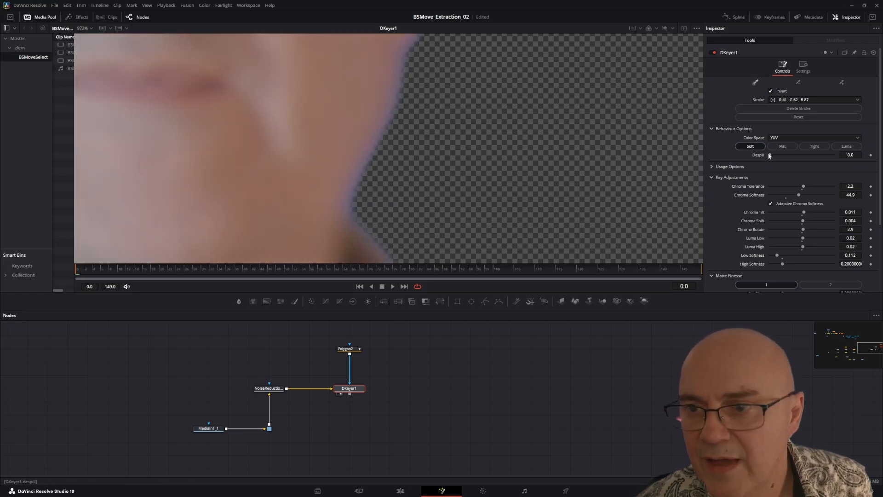
pyautogui.moveTo(420, 135); pyautogui.dragTo(439, 216)
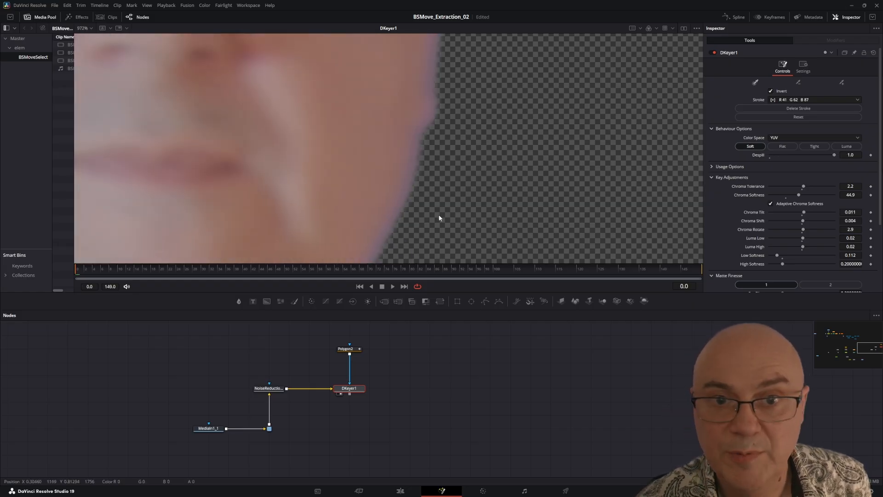
pyautogui.scroll(-1, 488, 174)
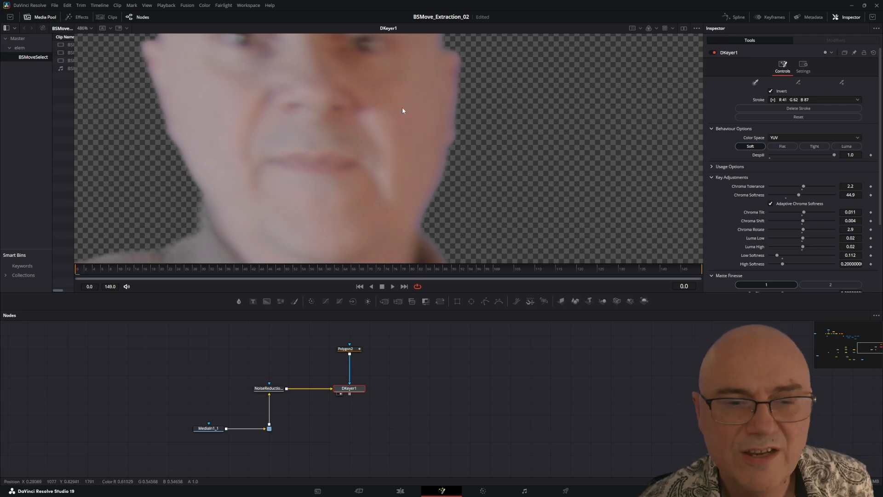
pyautogui.moveTo(365, 150); pyautogui.dragTo(302, 100)
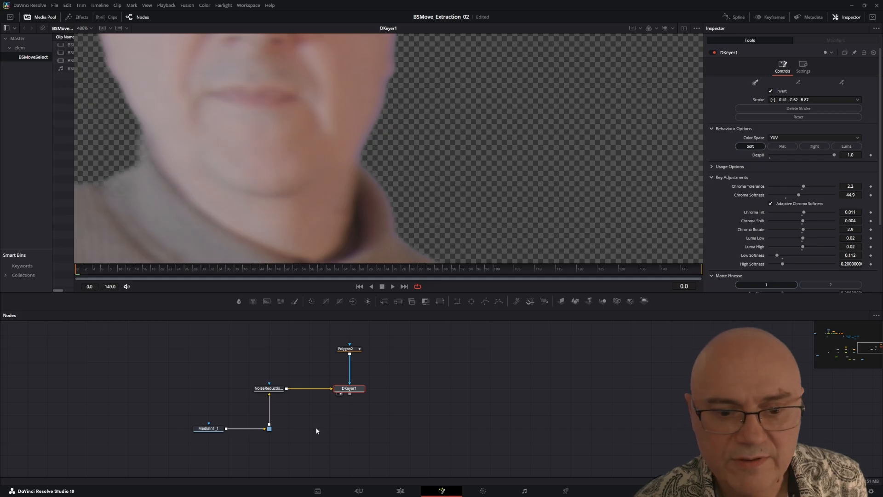
# Step: Add a Hue Curves node below DKeyer1, fed from MediaIn1_1's router, and show it in the viewer
pyautogui.moveTo(361, 433); pyautogui.dragTo(420, 388)
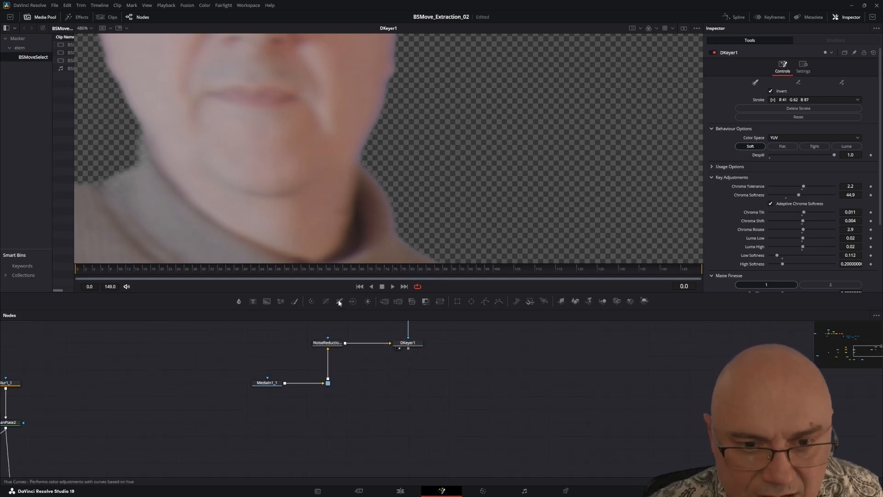
pyautogui.moveTo(340, 301); pyautogui.dragTo(415, 387)
pyautogui.press('2')
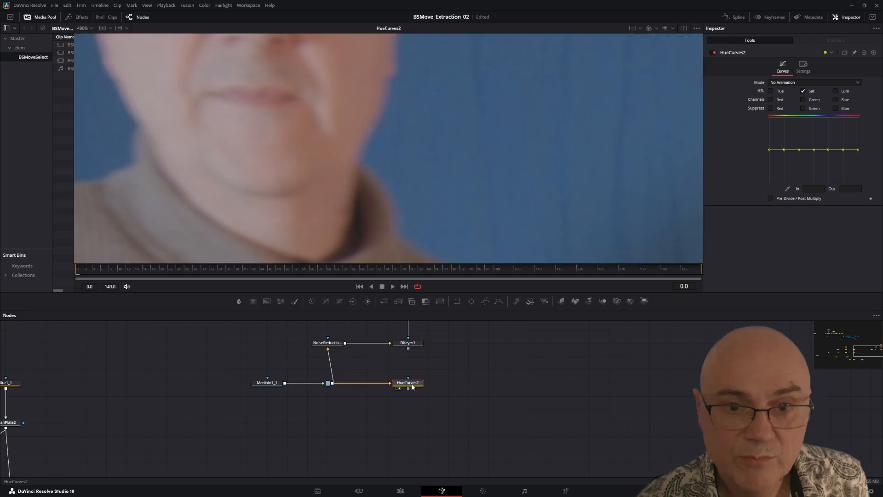
# Step: Try lowering the blue point of HueCurves2's saturation curve, and undo the change
pyautogui.scroll(-2, 349, 177)
pyautogui.scroll(1, 349, 177)
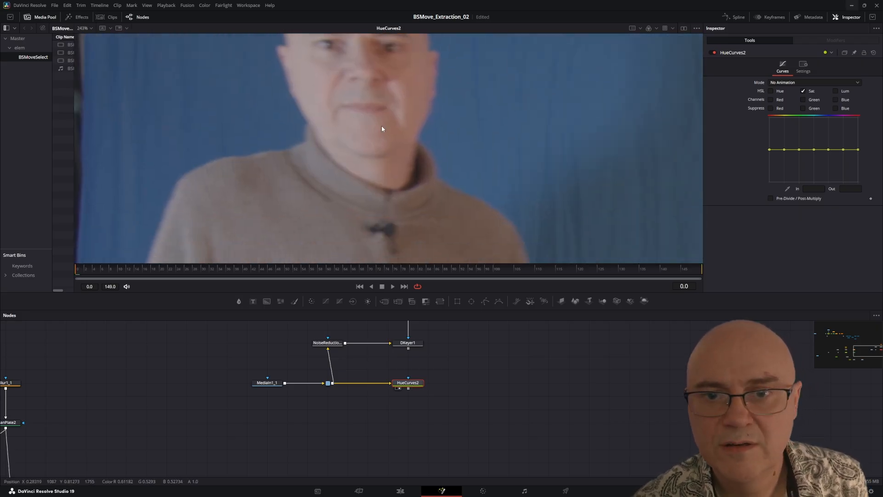
pyautogui.scroll(1, 395, 126)
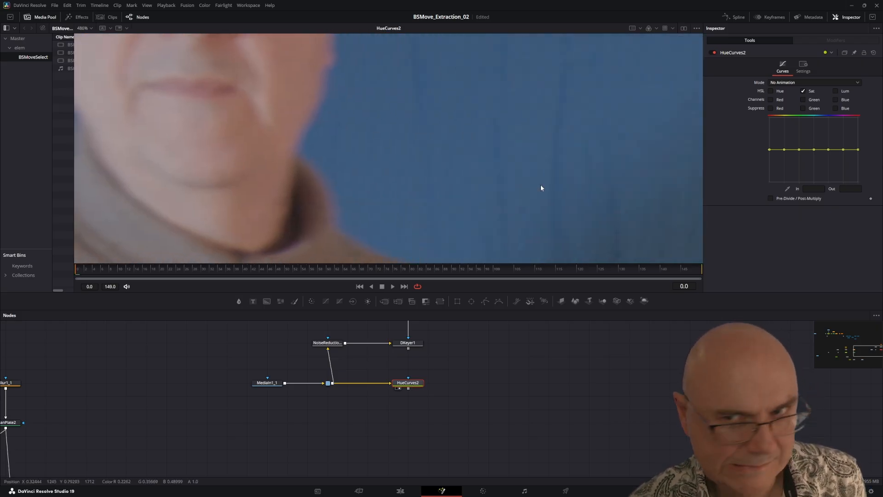
pyautogui.click(828, 150)
pyautogui.moveTo(830, 151); pyautogui.dragTo(829, 153)
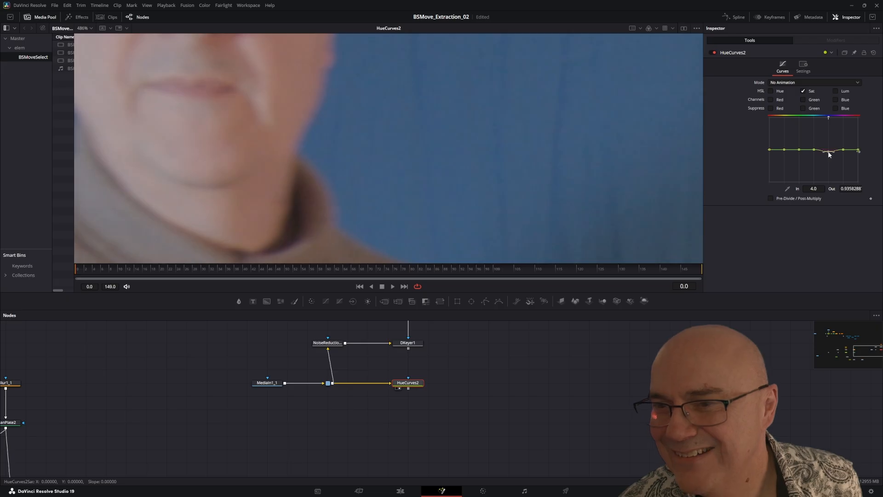
pyautogui.hotkey('ctrl', 'z')
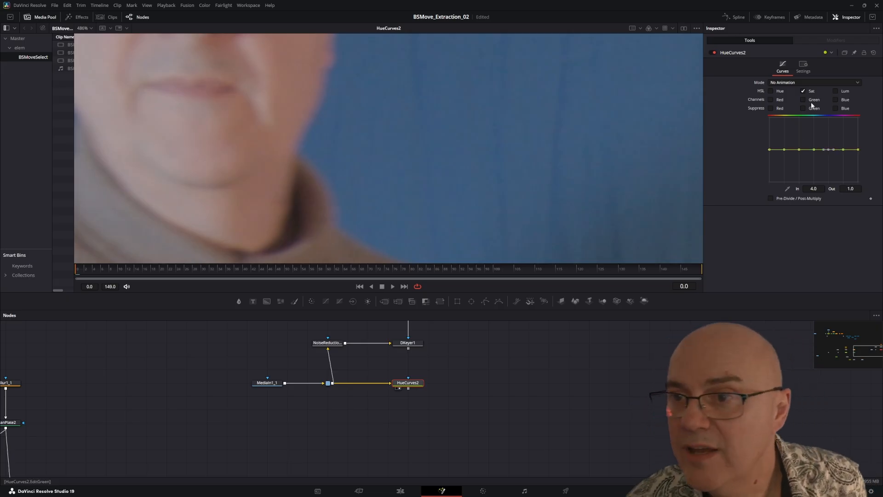
# Step: Replace the Sat curve with the Blue Suppress curve in HueCurves2, and lower its blue point to about 0.22
pyautogui.click(803, 91)
pyautogui.click(835, 108)
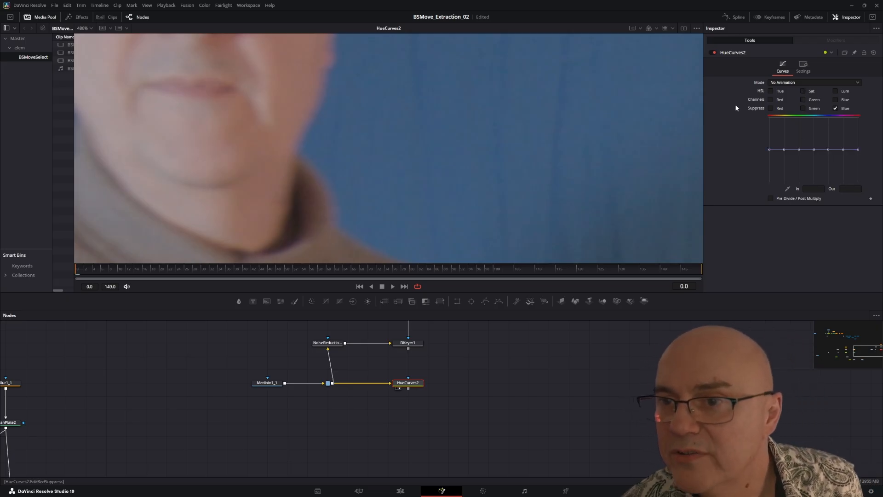
pyautogui.moveTo(829, 149); pyautogui.dragTo(829, 176)
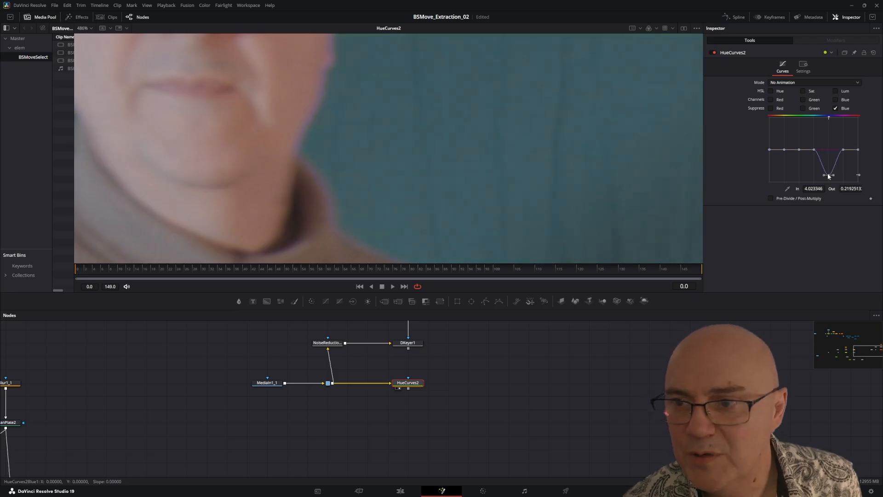
# Step: Lower the magenta point of the Blue Suppress curve to about 0.16 and its red end point to about 0.64
pyautogui.moveTo(369, 149); pyautogui.dragTo(513, 159)
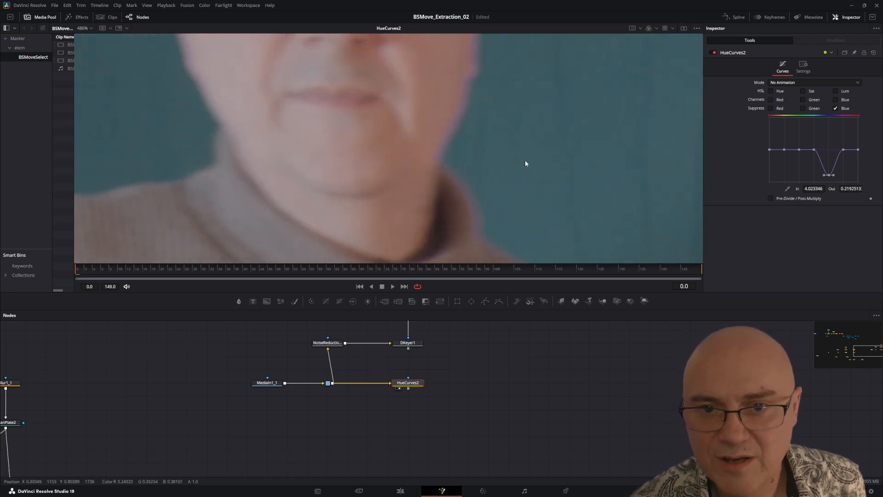
pyautogui.scroll(2, 510, 138)
pyautogui.scroll(-1, 511, 139)
pyautogui.moveTo(432, 171); pyautogui.dragTo(373, 109)
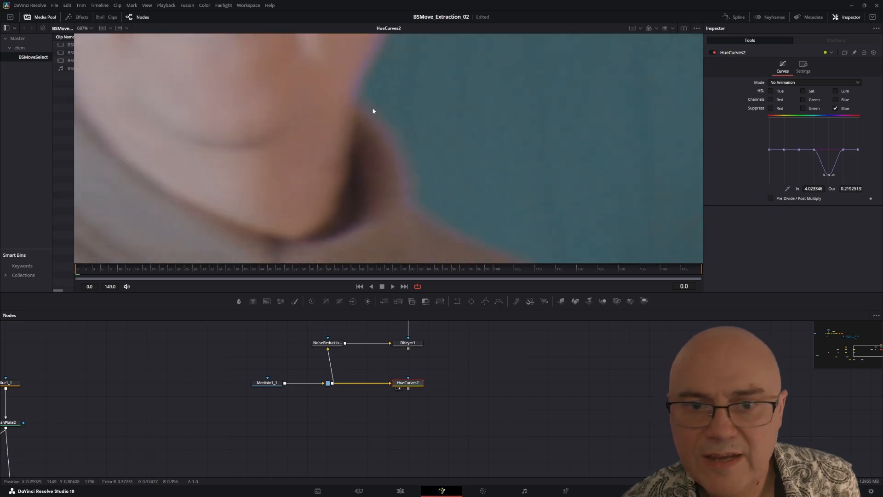
pyautogui.scroll(-2, 405, 152)
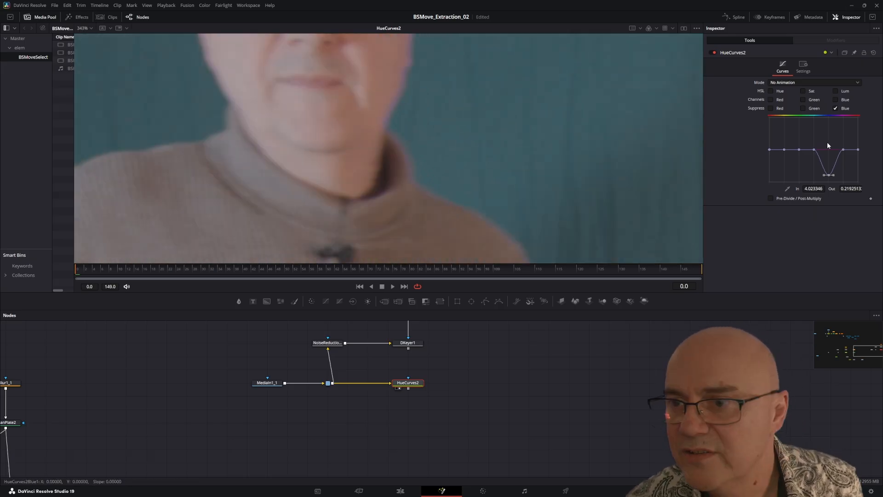
pyautogui.moveTo(846, 149); pyautogui.dragTo(845, 175)
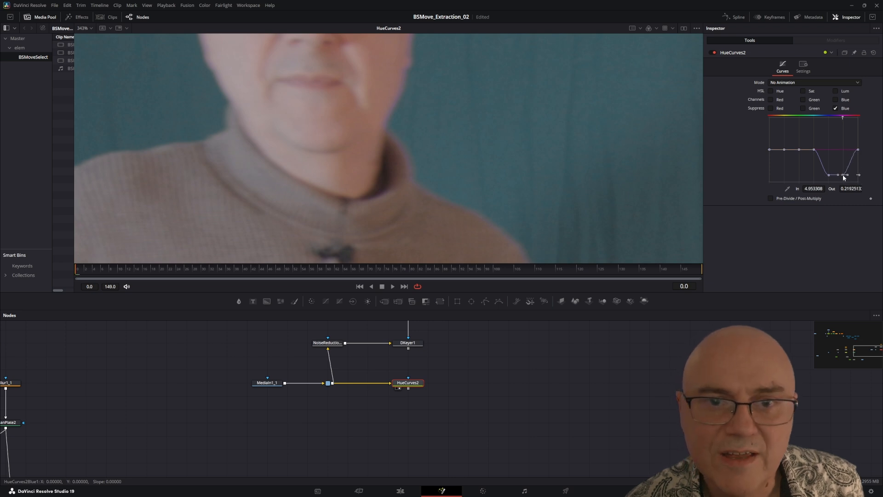
pyautogui.scroll(5, 381, 95)
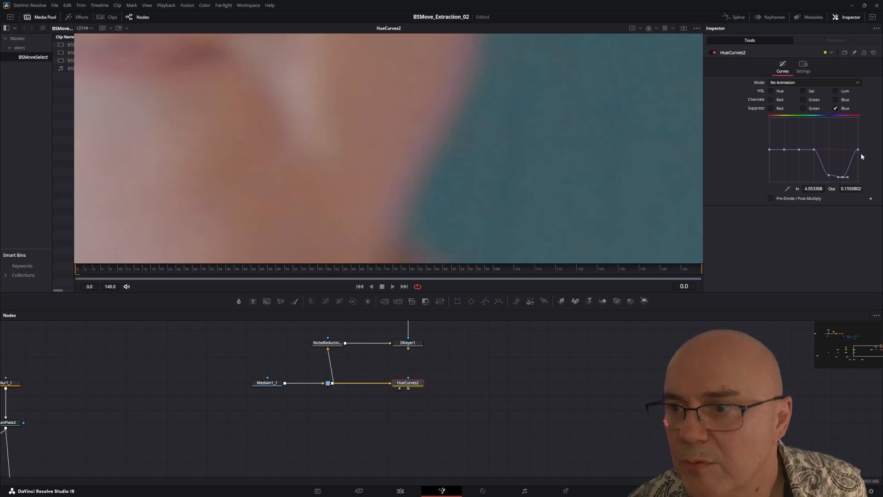
pyautogui.moveTo(858, 149); pyautogui.dragTo(855, 161)
pyautogui.scroll(-6, 417, 108)
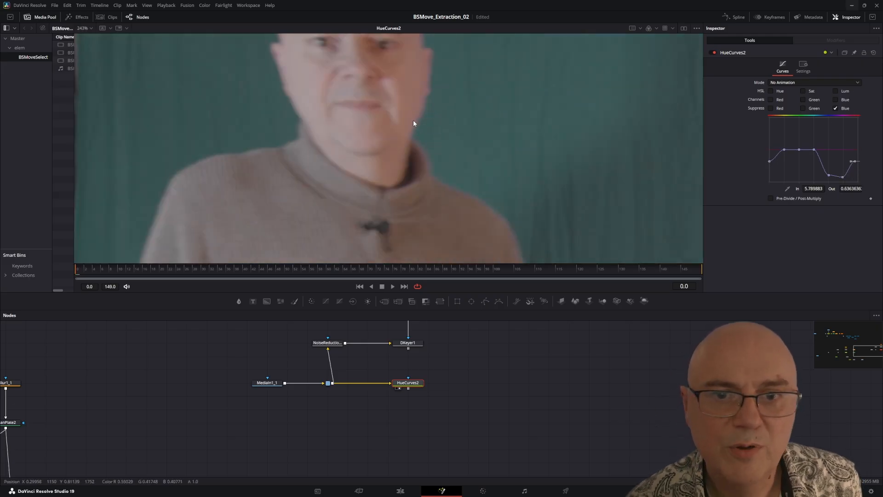
# Step: Examine the suppressed blue fringe along the subject's face, shoulders, sleeve and waist
pyautogui.moveTo(286, 98); pyautogui.dragTo(233, 74)
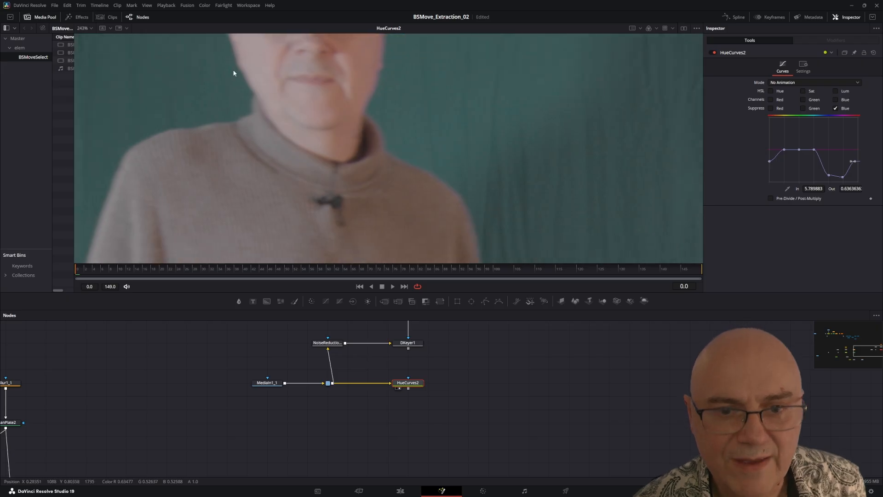
pyautogui.moveTo(409, 234); pyautogui.dragTo(300, 10)
pyautogui.moveTo(337, 205); pyautogui.dragTo(337, 119)
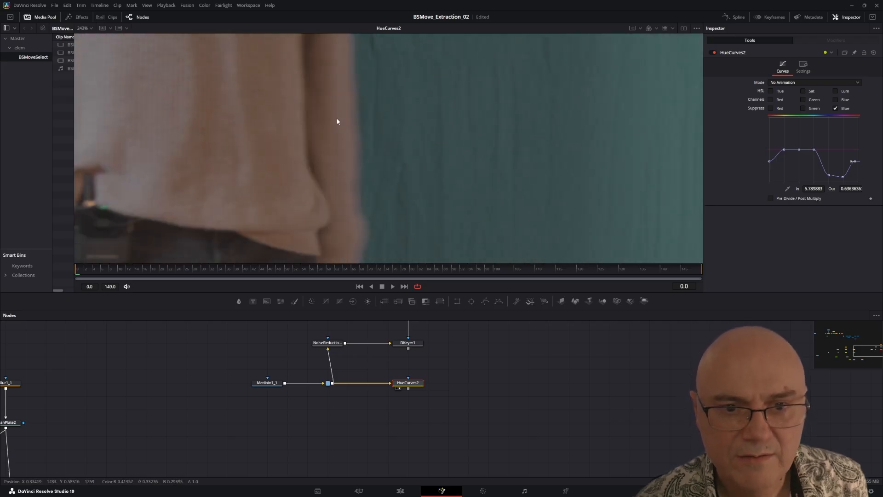
pyautogui.scroll(-5, 301, 159)
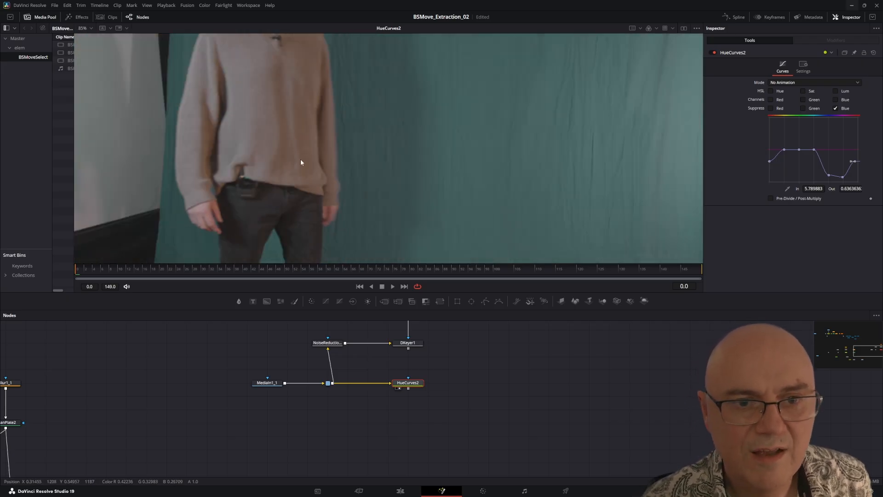
pyautogui.moveTo(300, 158); pyautogui.dragTo(401, 186)
pyautogui.scroll(5, 415, 138)
pyautogui.moveTo(415, 138); pyautogui.dragTo(389, 225)
pyautogui.scroll(-5, 273, 166)
pyautogui.scroll(5, 274, 170)
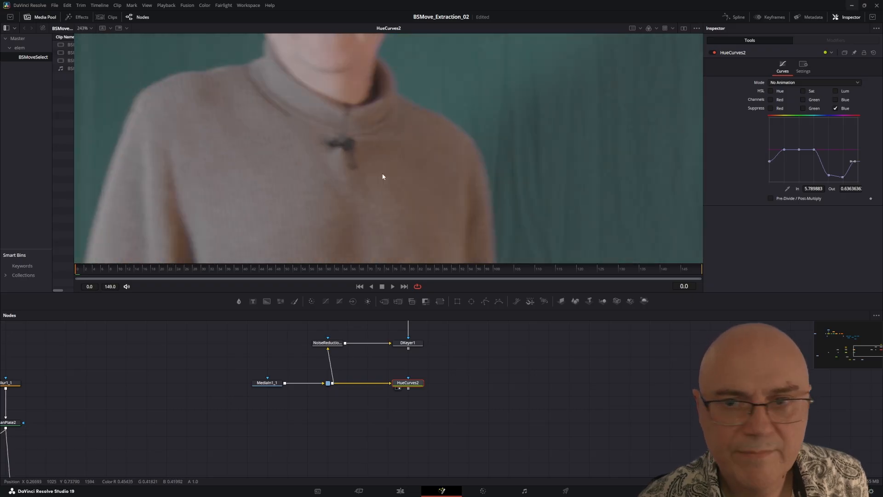
# Step: Switch HueCurves2 from the Blue Suppress curve to the Sat curve, and lower its blue and magenta points, the magenta one to about 0.75
pyautogui.click(835, 109)
pyautogui.click(835, 109)
pyautogui.click(835, 108)
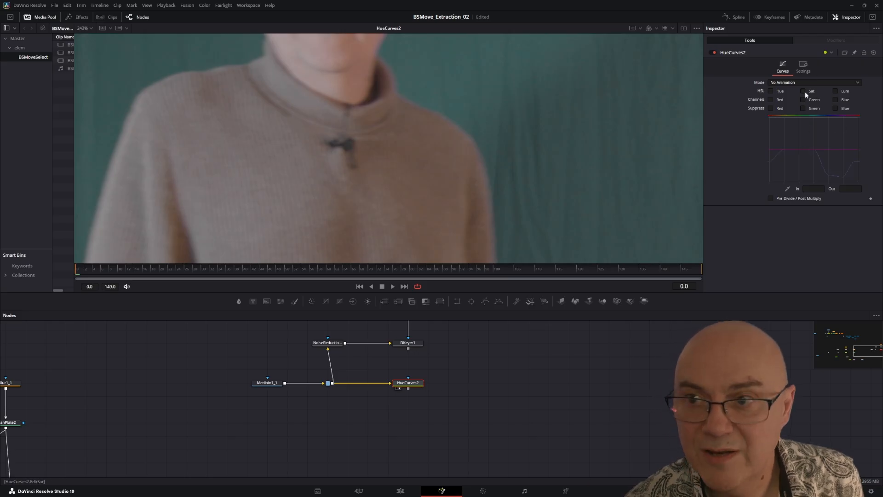
pyautogui.click(836, 109)
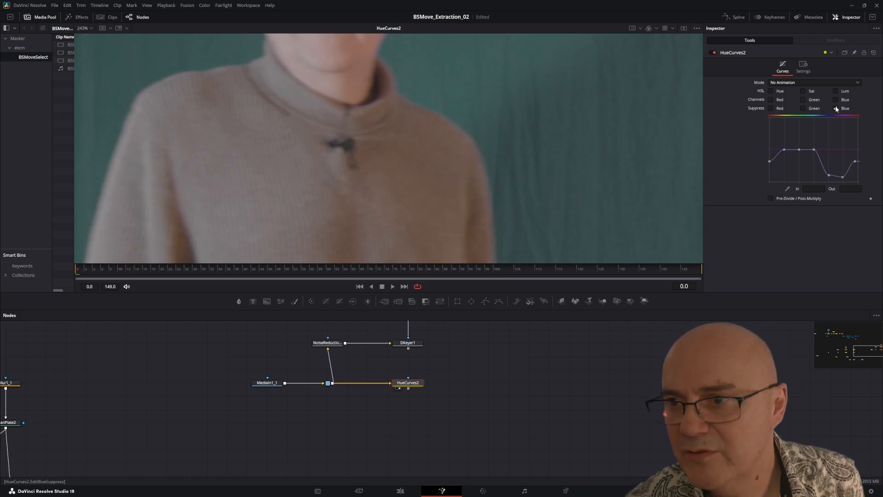
pyautogui.click(835, 109)
pyautogui.click(804, 91)
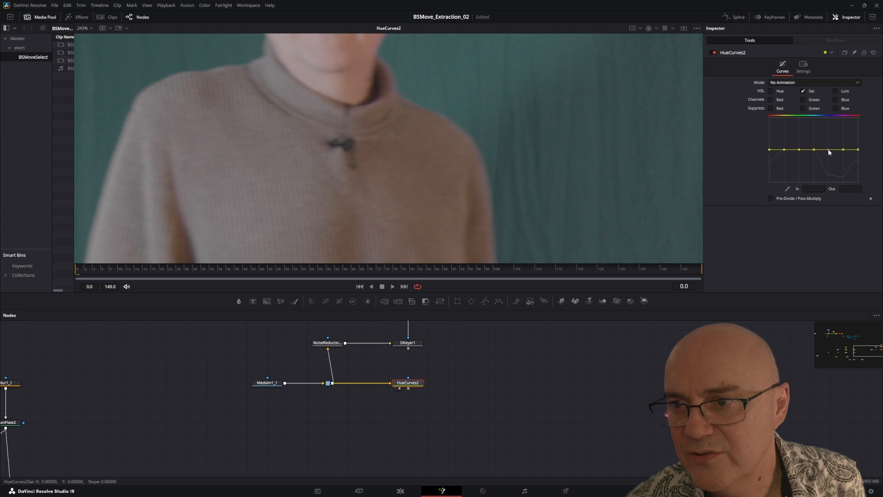
pyautogui.moveTo(829, 150)
pyautogui.mouseDown()
pyautogui.moveTo(826, 165)
pyautogui.moveTo(842, 157)
pyautogui.mouseUp()
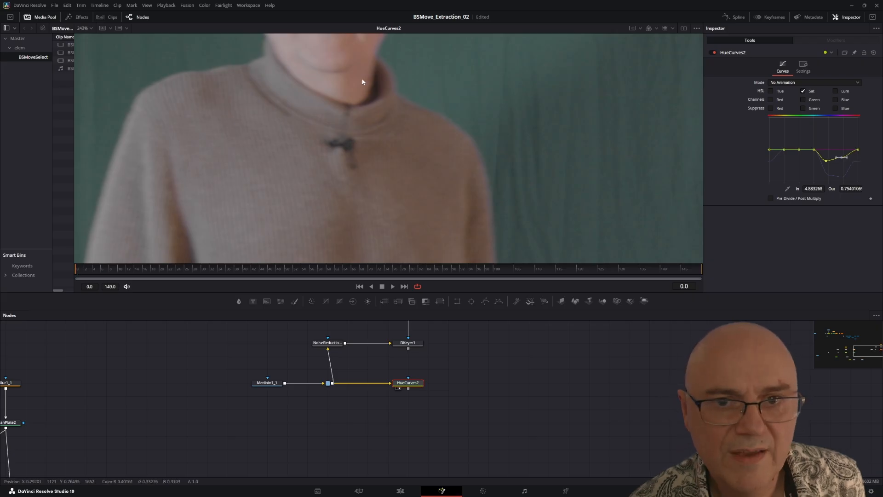
# Step: Examine the desaturated edges around the subject's head, collar and upper body in the HueCurves2 output
pyautogui.moveTo(364, 83); pyautogui.dragTo(386, 223)
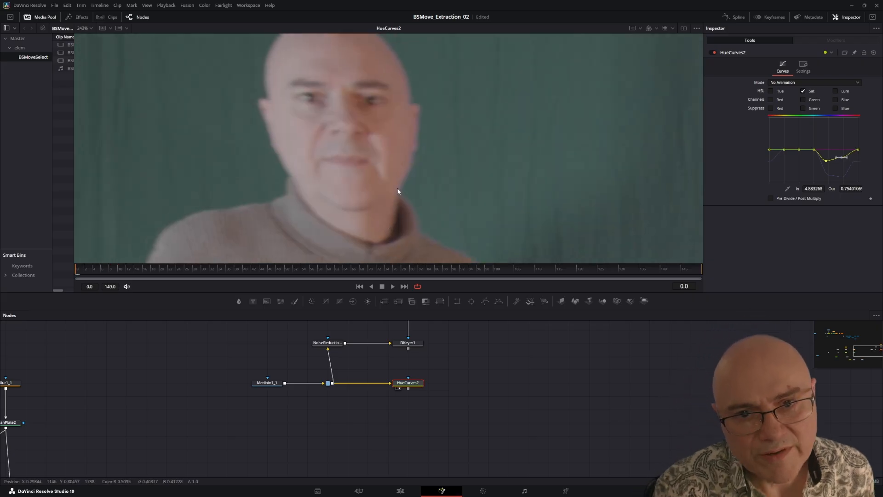
pyautogui.moveTo(433, 244); pyautogui.dragTo(340, 147)
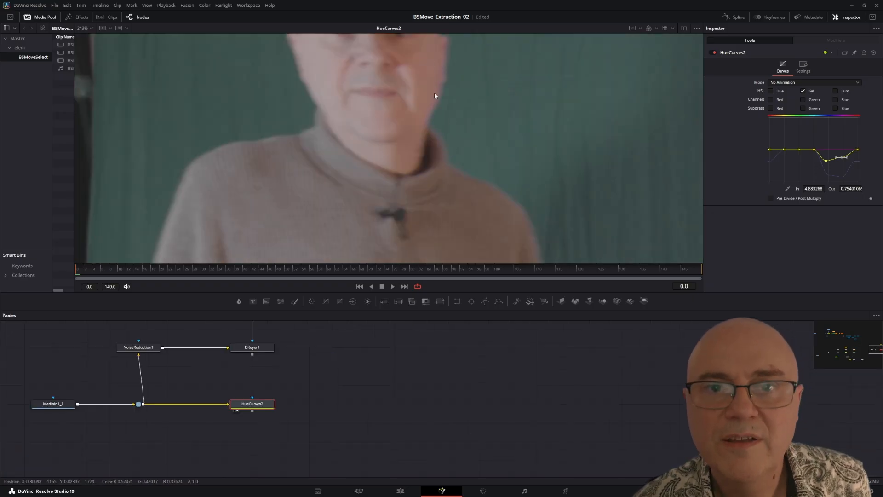
pyautogui.moveTo(434, 93); pyautogui.dragTo(384, 166)
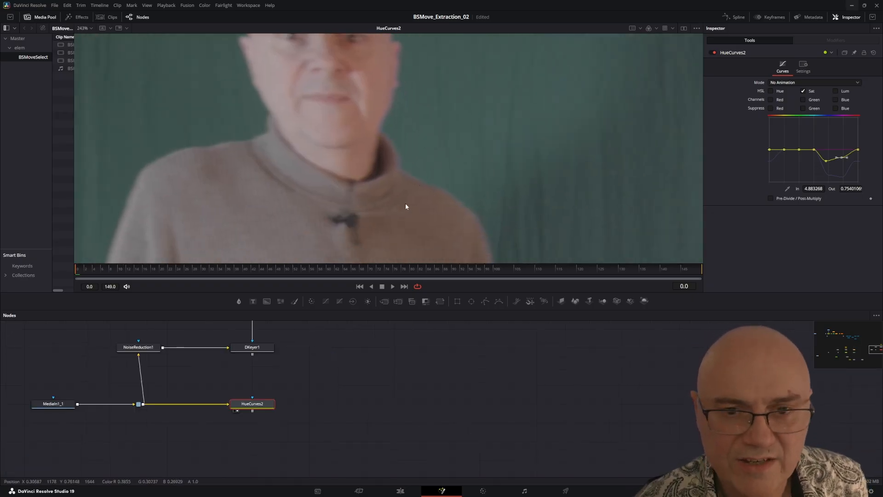
pyautogui.scroll(-2, 405, 206)
pyautogui.moveTo(308, 392); pyautogui.dragTo(351, 373)
pyautogui.moveTo(427, 153); pyautogui.dragTo(427, 116)
pyautogui.moveTo(328, 416); pyautogui.dragTo(329, 406)
pyautogui.scroll(-2, 338, 397)
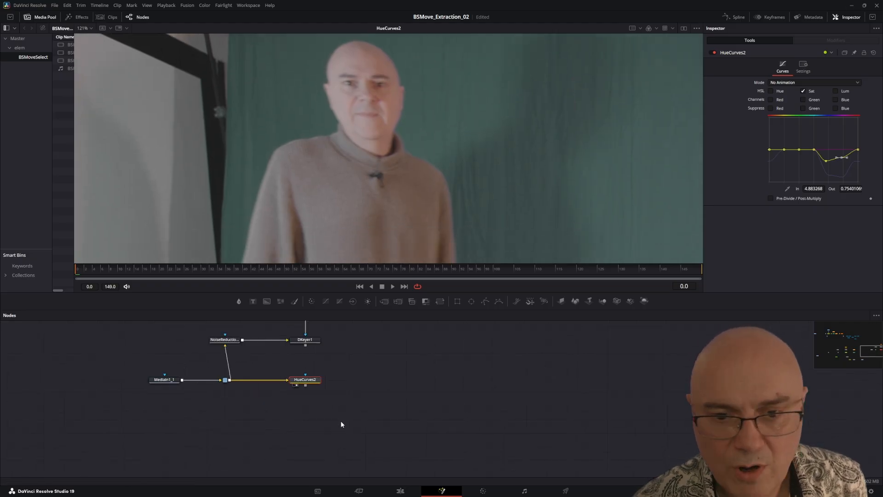
# Step: Add a Background node below HueCurves2, show it in the viewer, and color it brown with Red 0.39 and Green 0.246
pyautogui.moveTo(340, 421); pyautogui.dragTo(379, 400)
pyautogui.moveTo(265, 302); pyautogui.dragTo(284, 440)
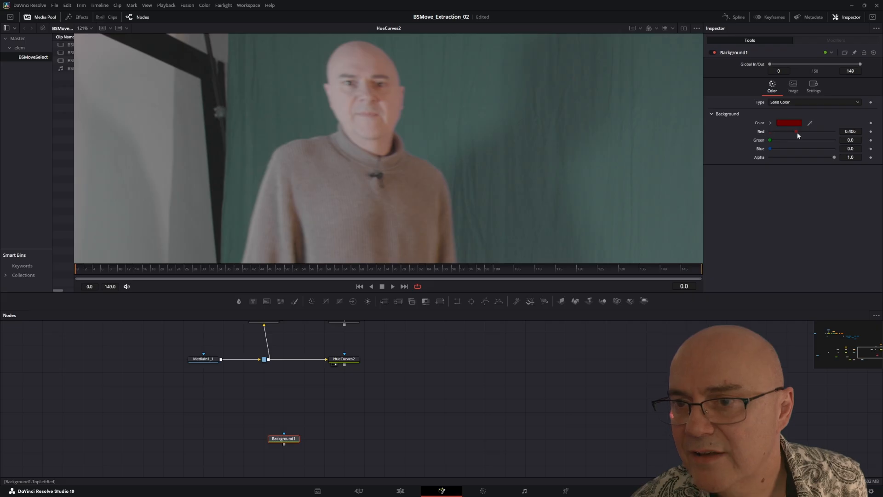
pyautogui.press('1')
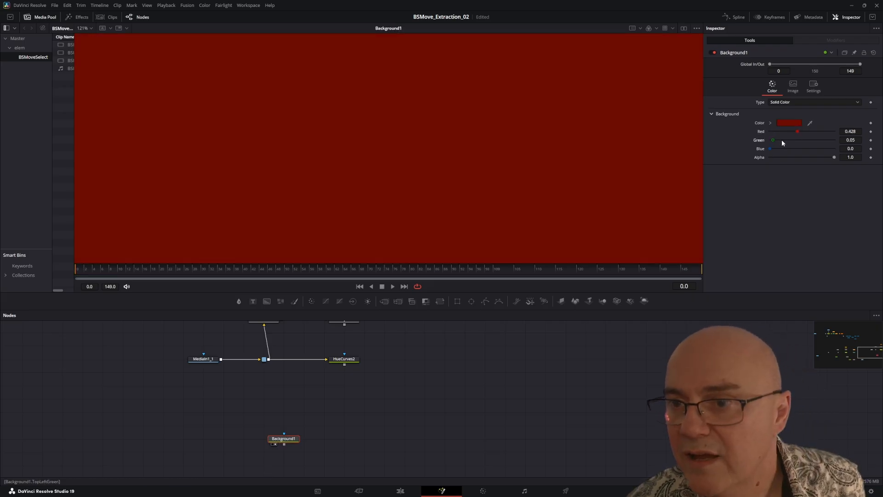
pyautogui.moveTo(782, 139)
pyautogui.mouseDown()
pyautogui.moveTo(796, 139)
pyautogui.moveTo(781, 142)
pyautogui.moveTo(793, 132)
pyautogui.moveTo(786, 139)
pyautogui.mouseUp()
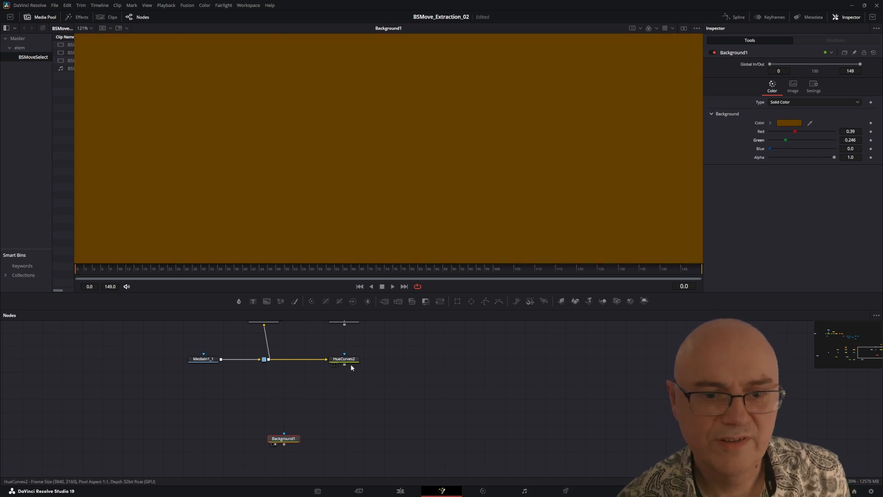
# Step: Merge HueCurves2 with Background1, connect DKeyer1 as the merge's effect mask, and view the composite
pyautogui.moveTo(331, 408); pyautogui.dragTo(238, 418)
pyautogui.moveTo(189, 450); pyautogui.dragTo(289, 450)
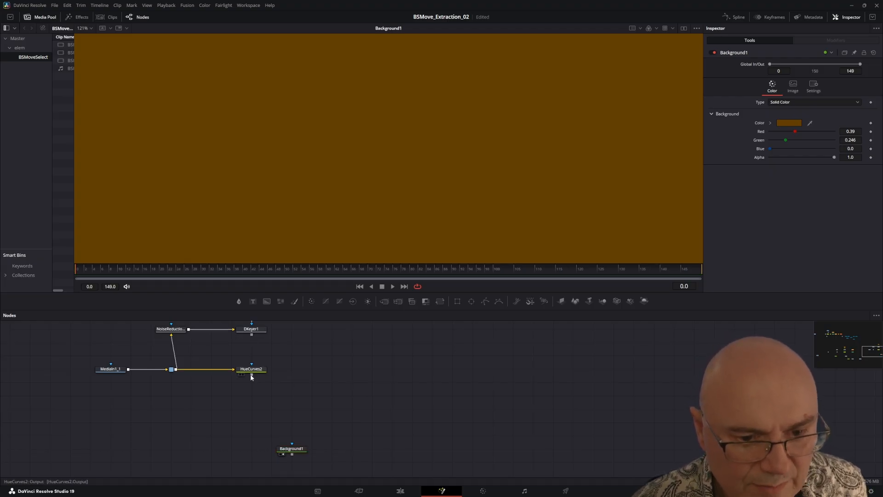
pyautogui.moveTo(252, 374); pyautogui.dragTo(231, 463)
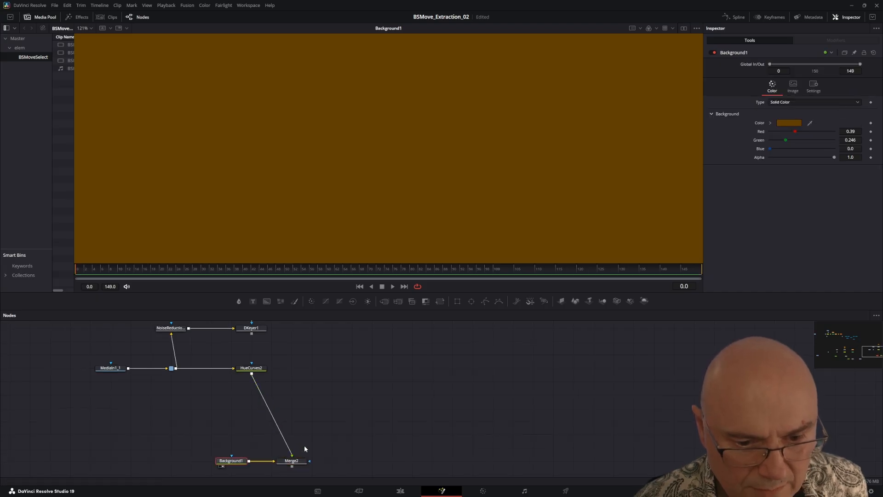
pyautogui.scroll(-3, 299, 414)
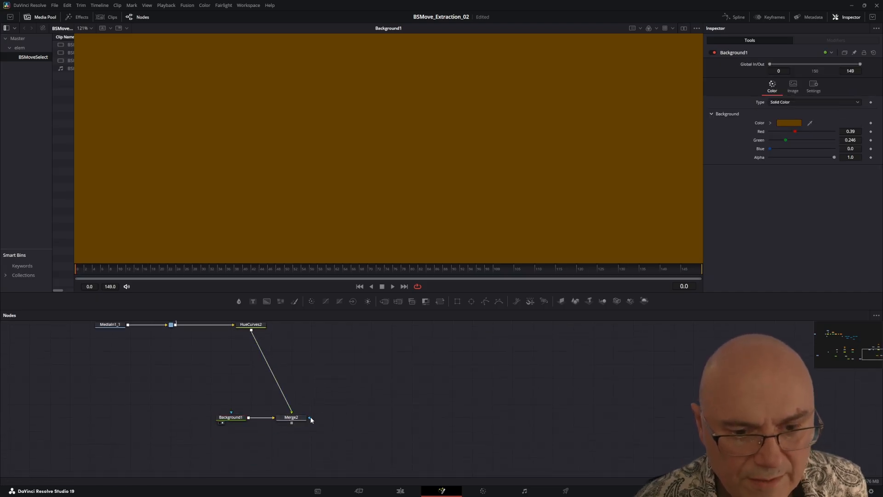
pyautogui.moveTo(310, 417); pyautogui.dragTo(252, 336)
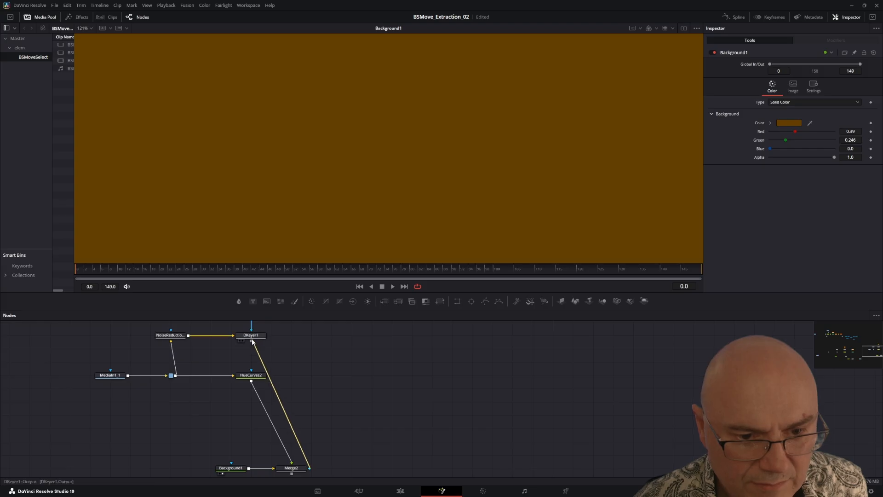
pyautogui.scroll(-4, 298, 410)
pyautogui.click(299, 413)
pyautogui.press('1')
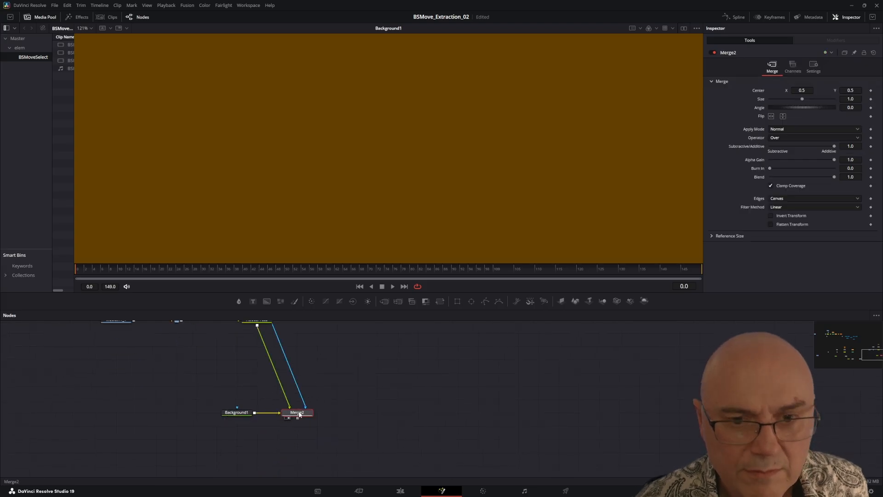
# Step: Examine the composite's edges and leftover marks around the sweater, arms and hands against the brown background
pyautogui.moveTo(346, 166); pyautogui.dragTo(329, 77)
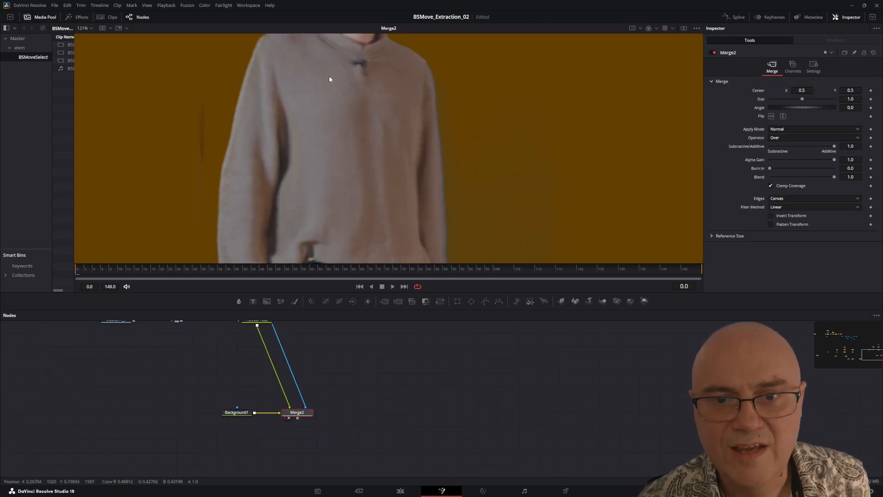
pyautogui.scroll(-3, 353, 135)
pyautogui.scroll(2, 352, 138)
pyautogui.moveTo(413, 156); pyautogui.dragTo(474, 157)
pyautogui.scroll(5, 531, 193)
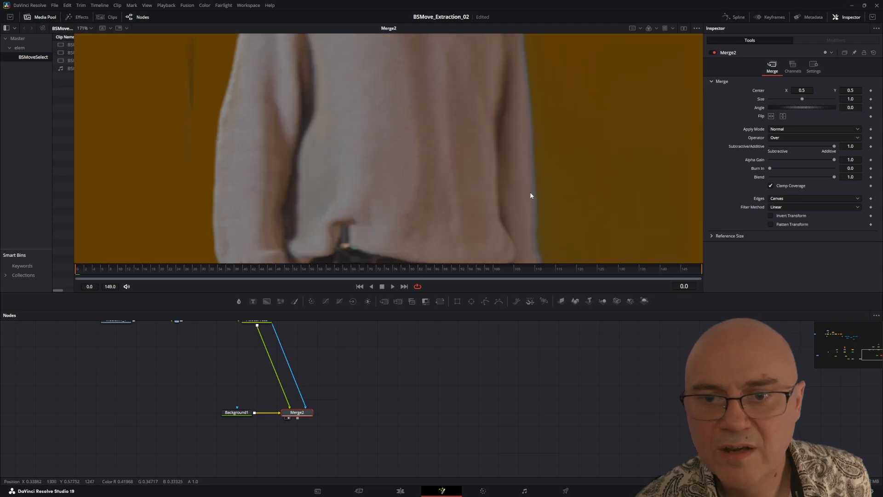
pyautogui.scroll(-2, 530, 128)
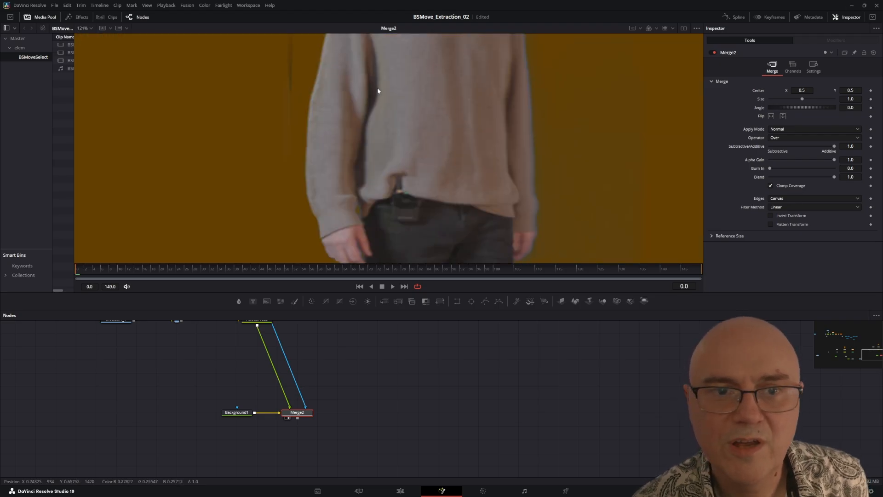
pyautogui.moveTo(409, 48); pyautogui.dragTo(297, 65)
pyautogui.scroll(-1, 460, 170)
pyautogui.scroll(1, 398, 218)
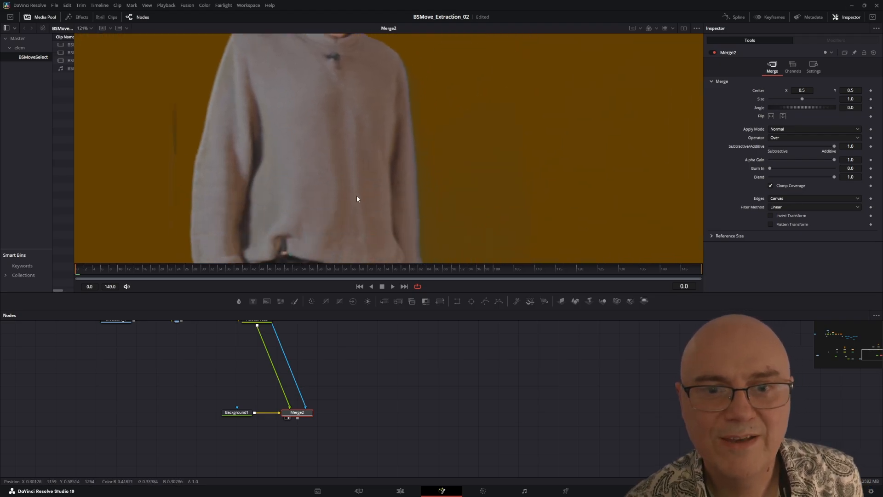
pyautogui.moveTo(357, 196); pyautogui.dragTo(384, 127)
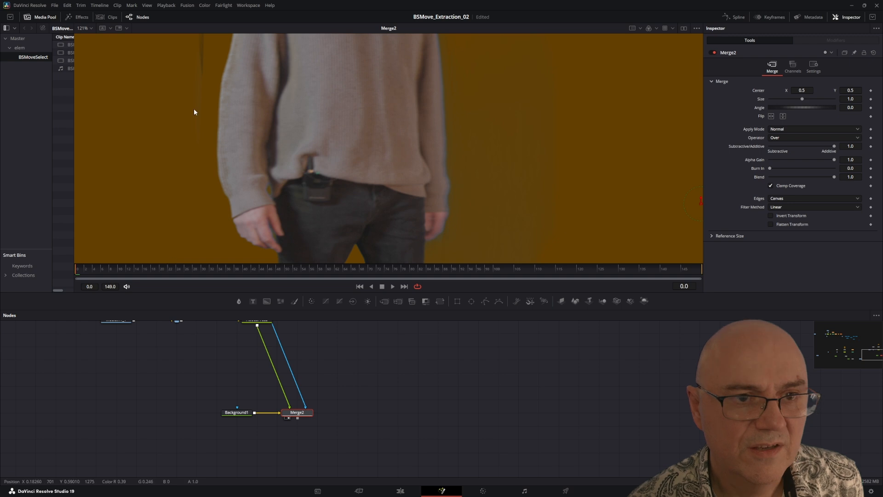
pyautogui.moveTo(195, 110); pyautogui.dragTo(278, 210)
# Step: Select Polygon2 and pick the outer soft-edge point beside the subject's arm, near the leftover dark mark
pyautogui.moveTo(234, 408); pyautogui.dragTo(300, 477)
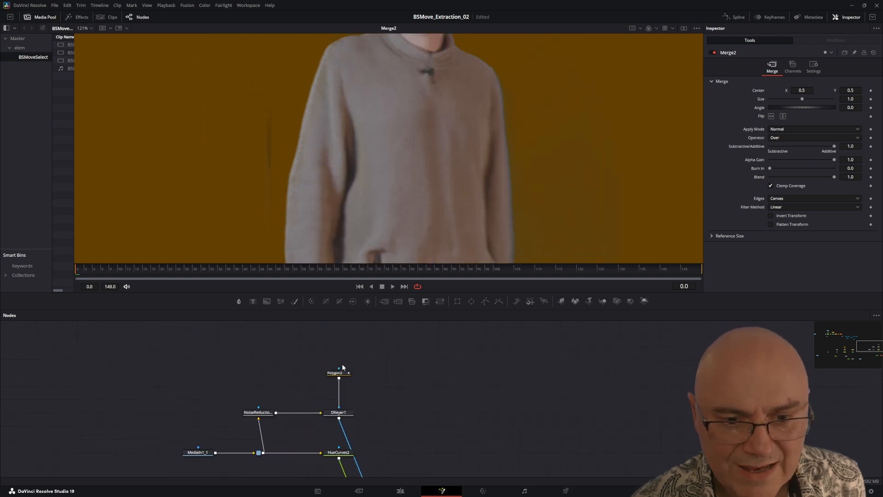
pyautogui.click(338, 373)
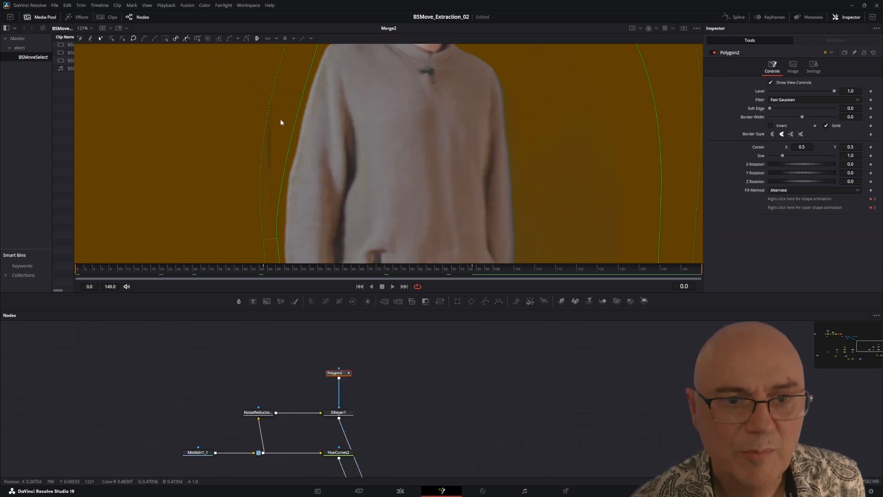
pyautogui.click(266, 239)
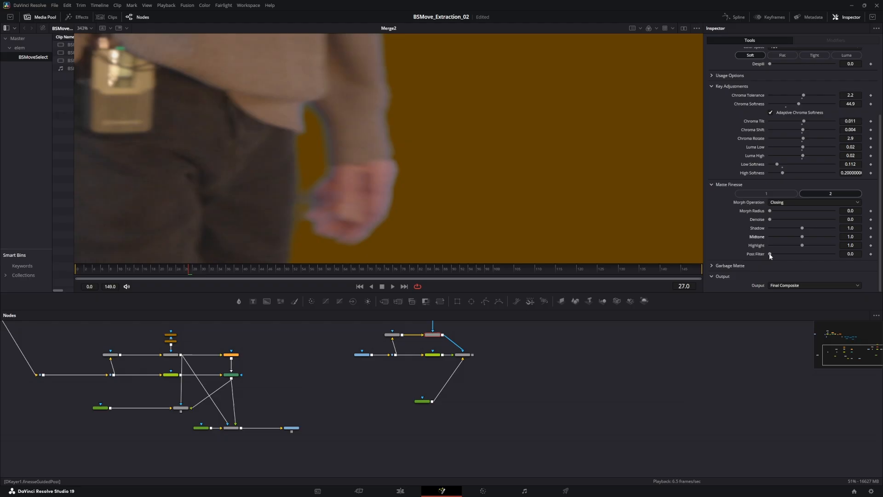
# Step: Set the Post Filter in the 3D Keyer's second Matte Finesse page to 0.011
pyautogui.moveTo(771, 254); pyautogui.dragTo(772, 255)
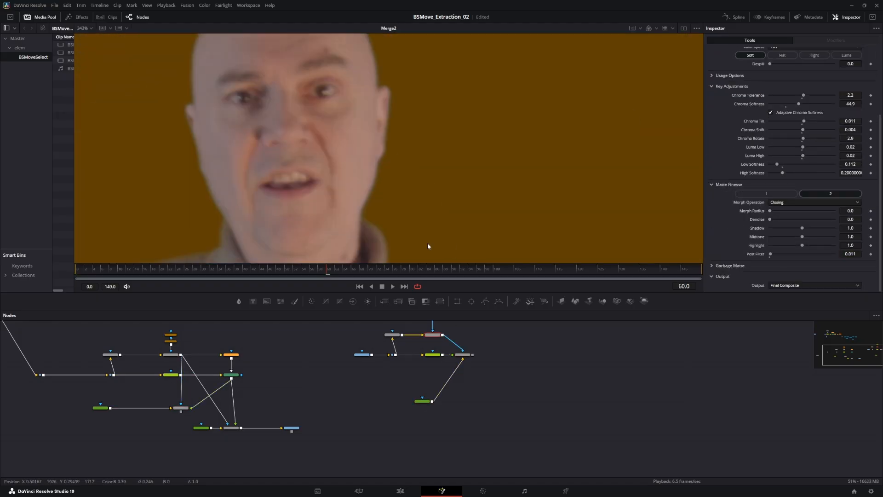
# Step: Examine the hand's edges at frame 46 while lowering DKeyer1's Post Filter to 0.0
pyautogui.click(258, 269)
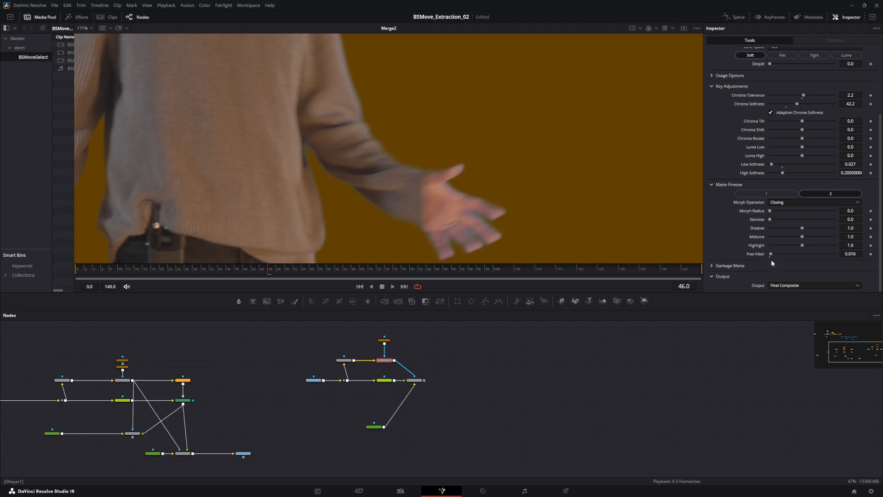
pyautogui.scroll(2, 479, 222)
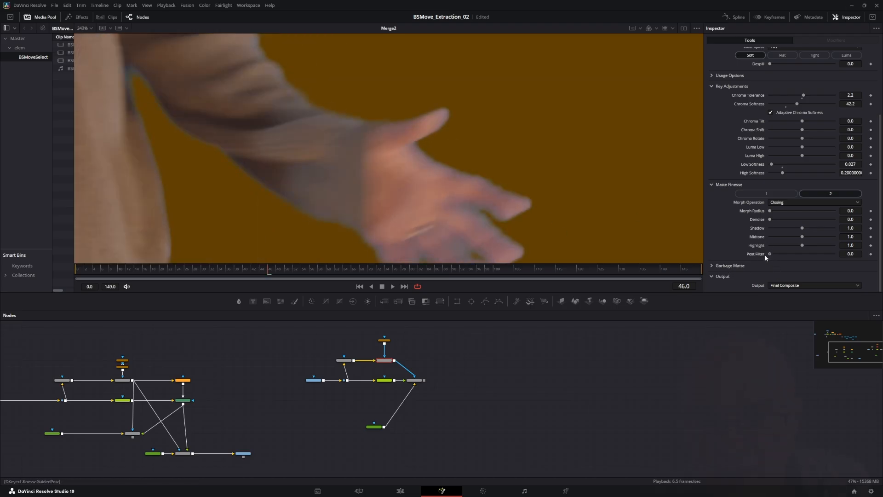
pyautogui.moveTo(771, 255); pyautogui.dragTo(769, 253)
pyautogui.scroll(-3, 346, 123)
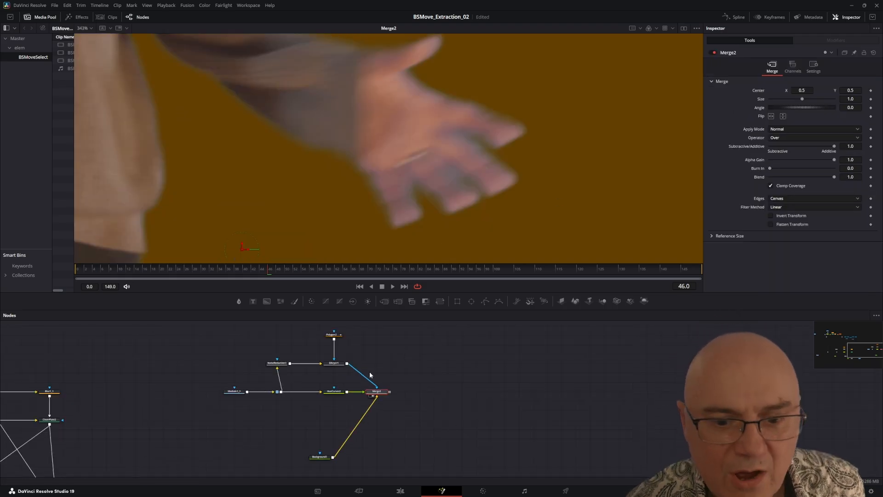
# Step: Move Merge2 down beside Background1 and add a Clean Plate node in the empty space beside HueCurves2
pyautogui.moveTo(380, 392); pyautogui.dragTo(380, 459)
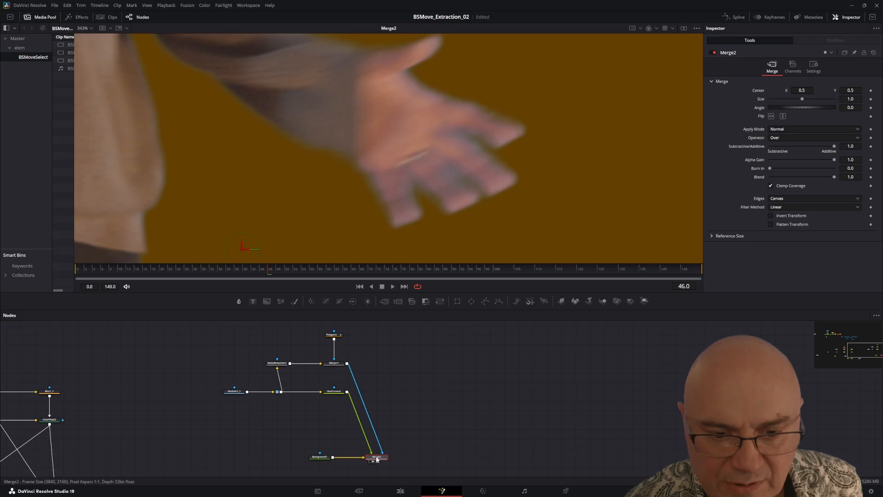
pyautogui.click(406, 402)
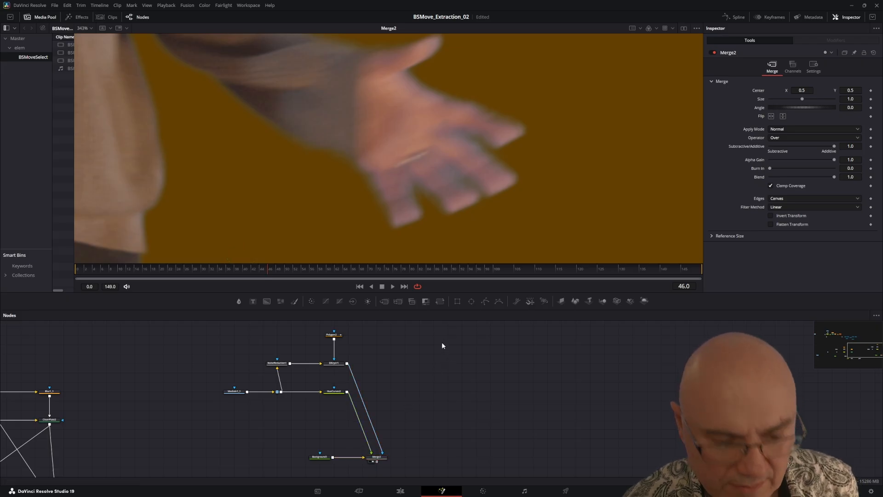
pyautogui.hotkey('shift', 'space')
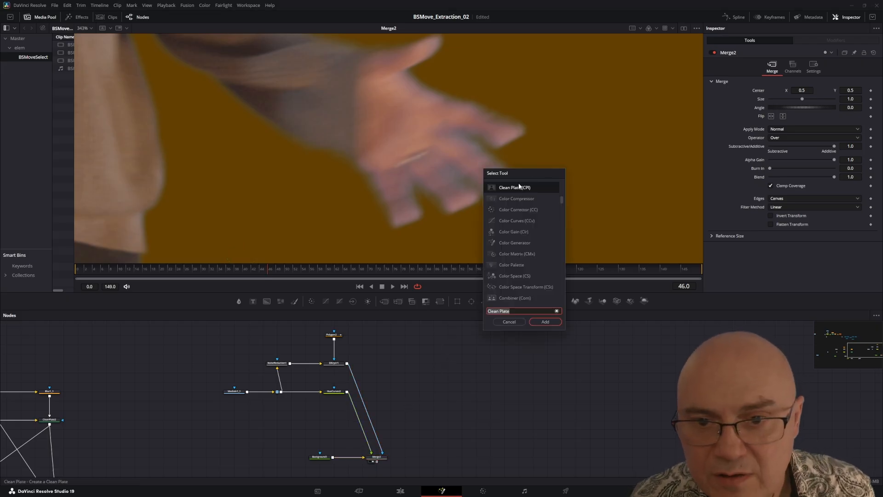
pyautogui.click(544, 322)
# Step: Connect HueCurves2 to CleanPlate1's main input and DKeyer1 to its garbage matte input
pyautogui.scroll(3, 381, 408)
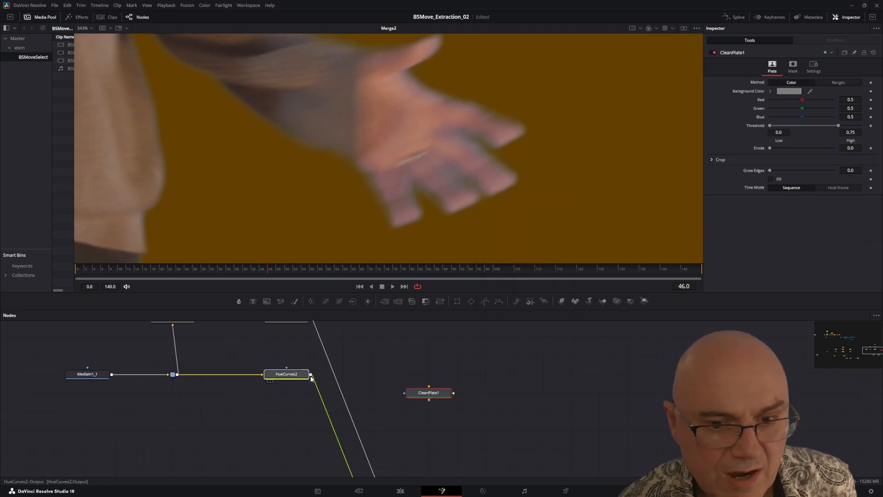
pyautogui.click(307, 375)
pyautogui.moveTo(309, 376); pyautogui.dragTo(429, 375)
pyautogui.moveTo(381, 336); pyautogui.dragTo(415, 382)
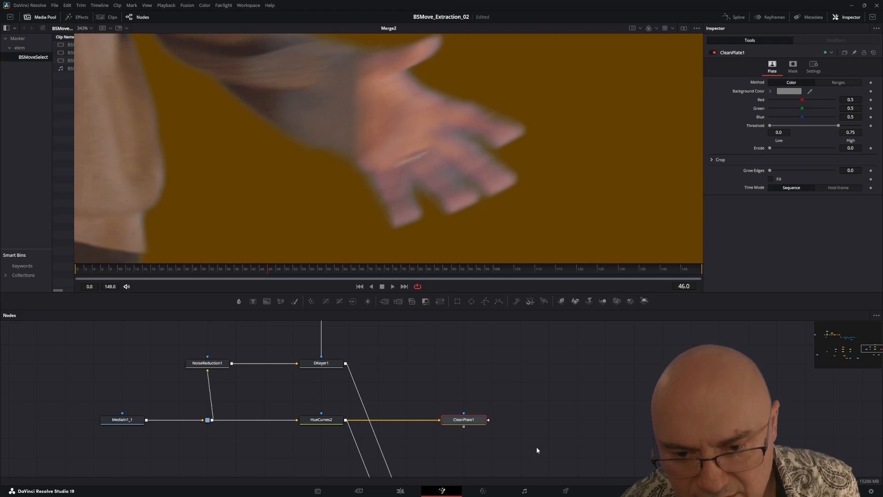
pyautogui.moveTo(346, 364); pyautogui.dragTo(489, 421)
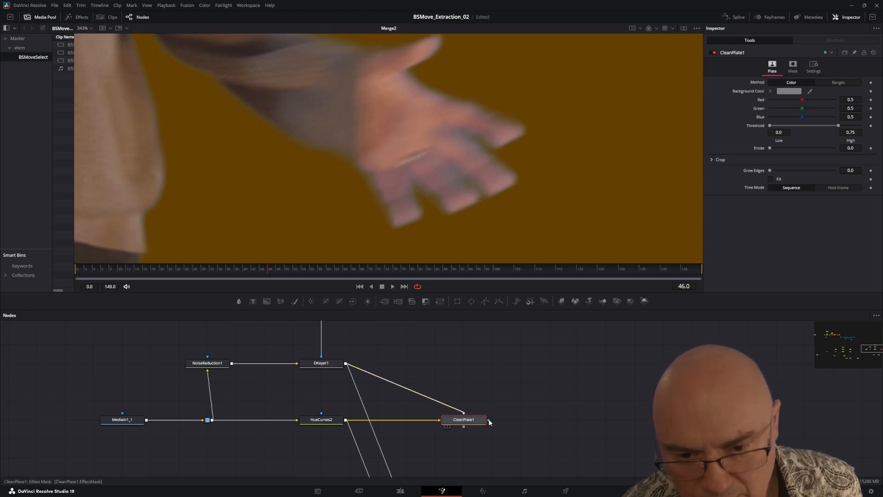
# Step: Add a Blur node and insert it into the matte connection between DKeyer1 and CleanPlate1
pyautogui.click(409, 357)
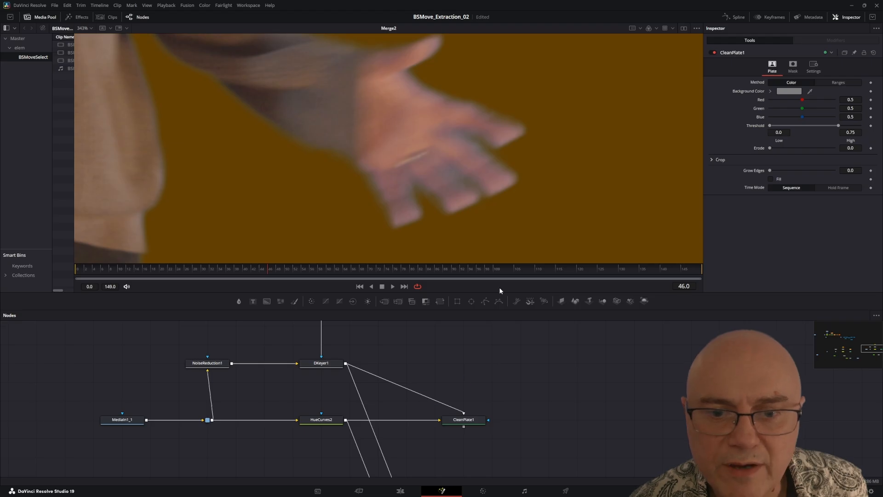
pyautogui.click(239, 302)
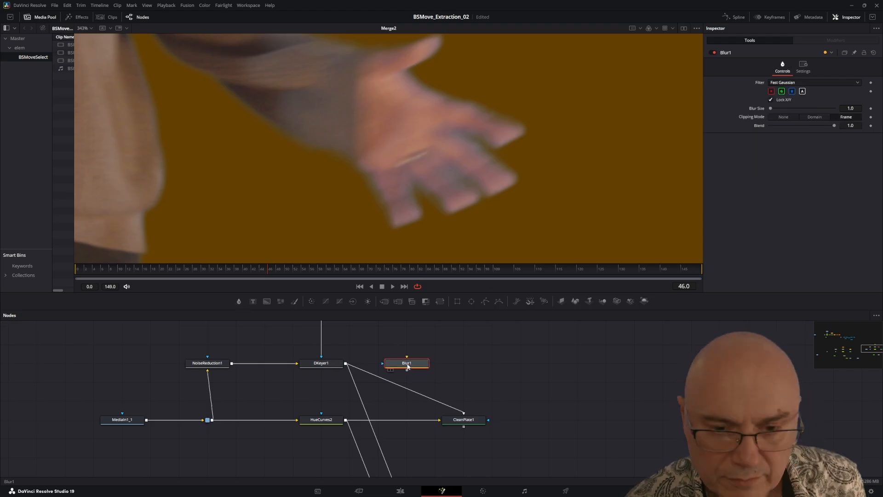
pyautogui.moveTo(408, 367); pyautogui.dragTo(409, 385)
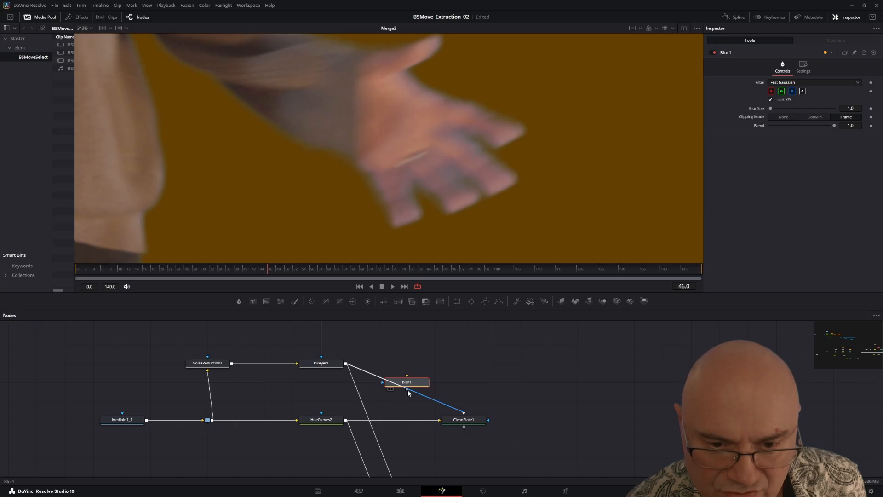
pyautogui.moveTo(409, 391)
pyautogui.mouseDown()
pyautogui.moveTo(464, 368)
pyautogui.moveTo(414, 381)
pyautogui.moveTo(407, 373)
pyautogui.mouseUp()
# Step: View CleanPlate1 in the viewer and invert its garbage matte so the plate keeps the subject
pyautogui.click(439, 401)
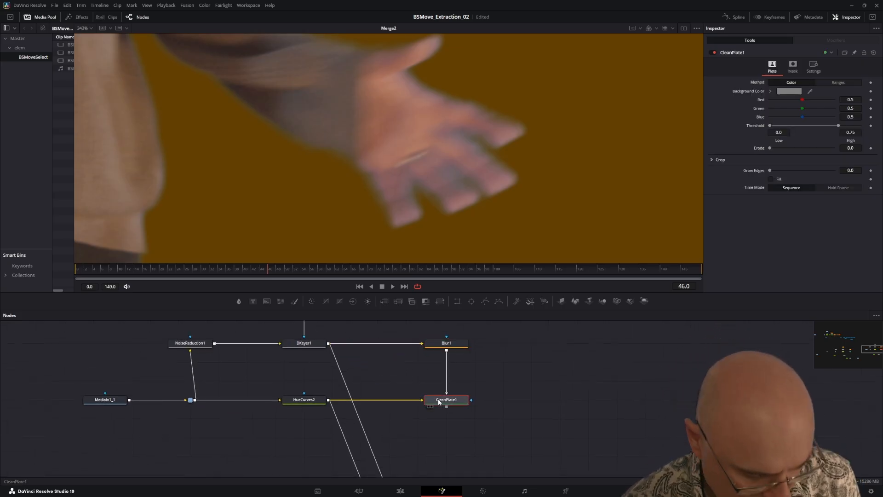
pyautogui.press('2')
pyautogui.scroll(-5, 416, 118)
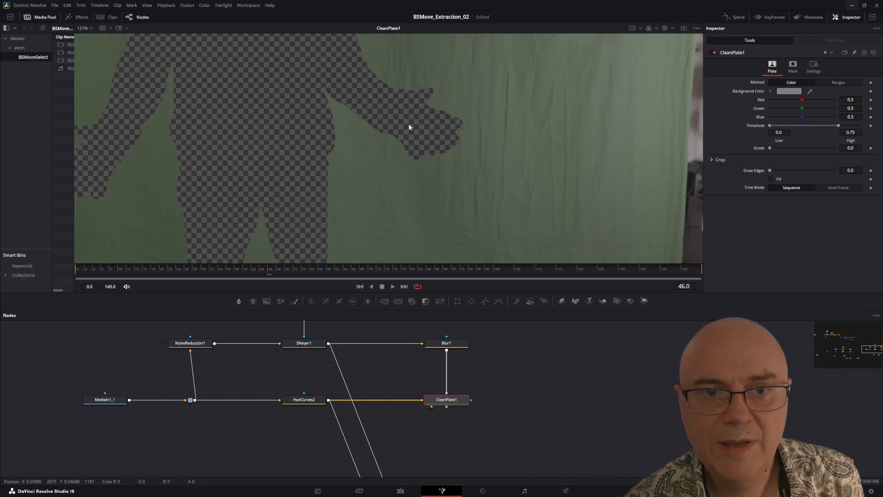
pyautogui.moveTo(396, 124); pyautogui.dragTo(449, 197)
pyautogui.scroll(-2, 454, 205)
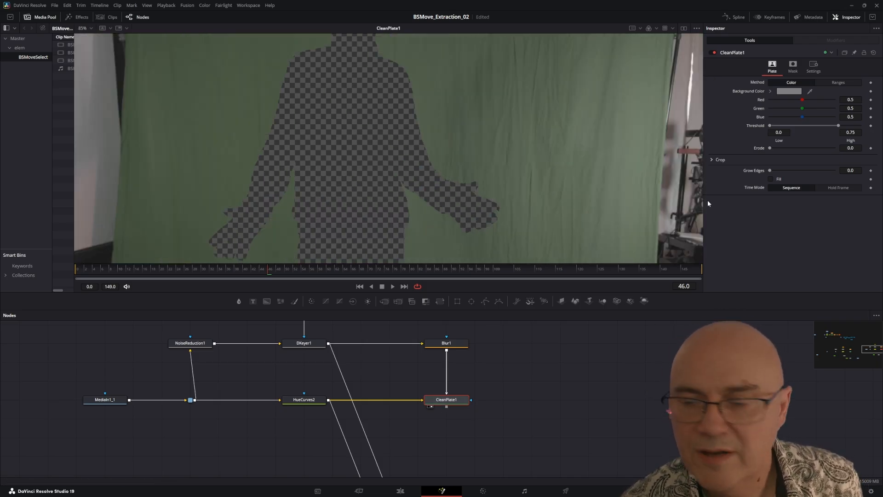
pyautogui.click(793, 67)
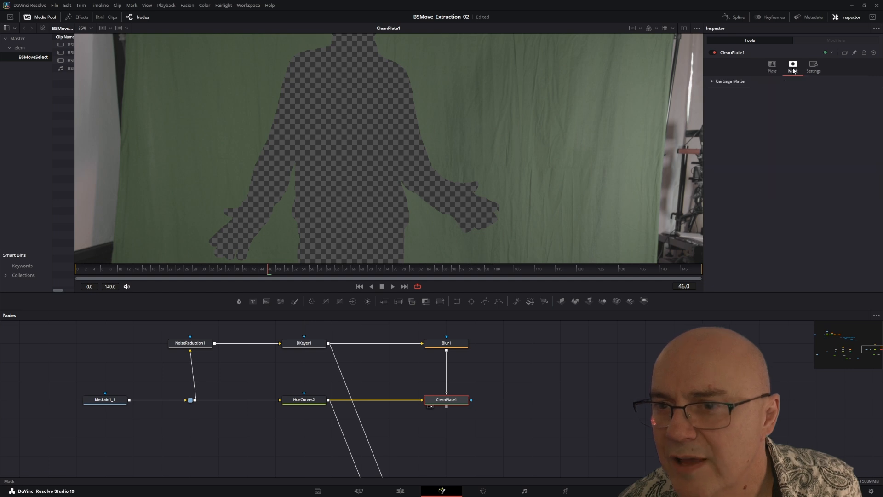
pyautogui.click(711, 81)
pyautogui.click(772, 90)
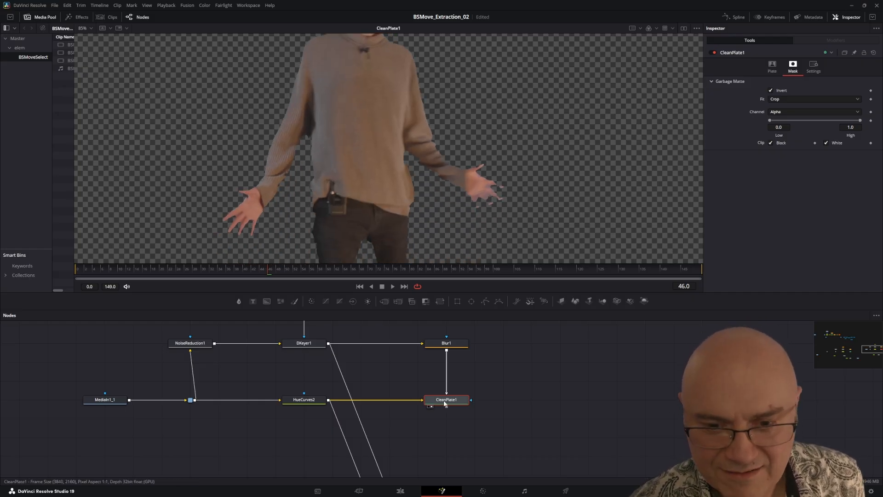
# Step: Check the clean plate across several frames up to frame 58 and try Grow Edges around the hand
pyautogui.click(220, 270)
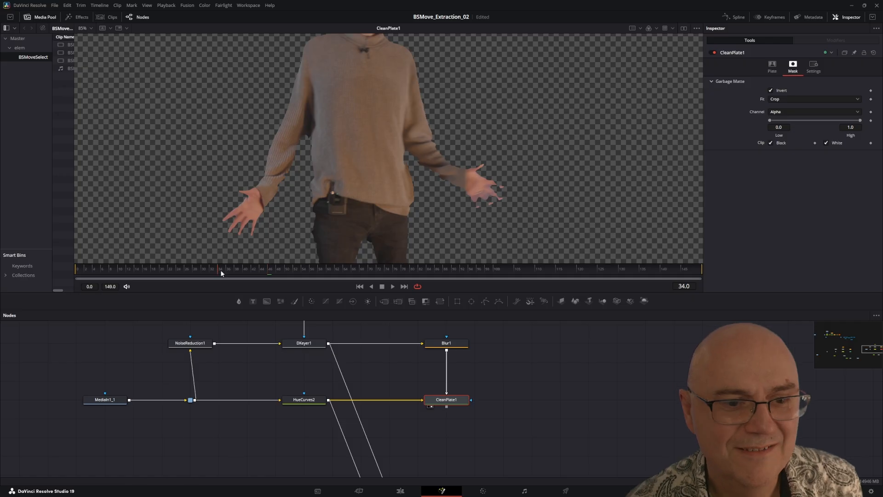
pyautogui.moveTo(165, 270); pyautogui.dragTo(321, 271)
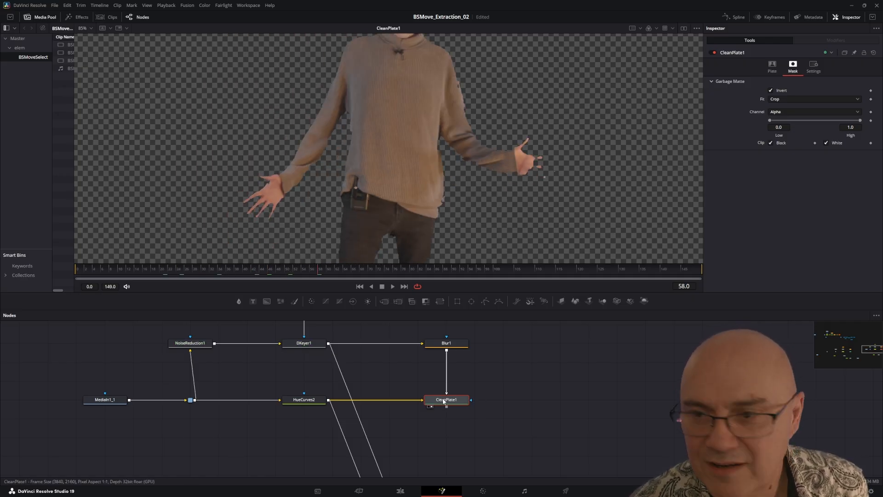
pyautogui.click(773, 67)
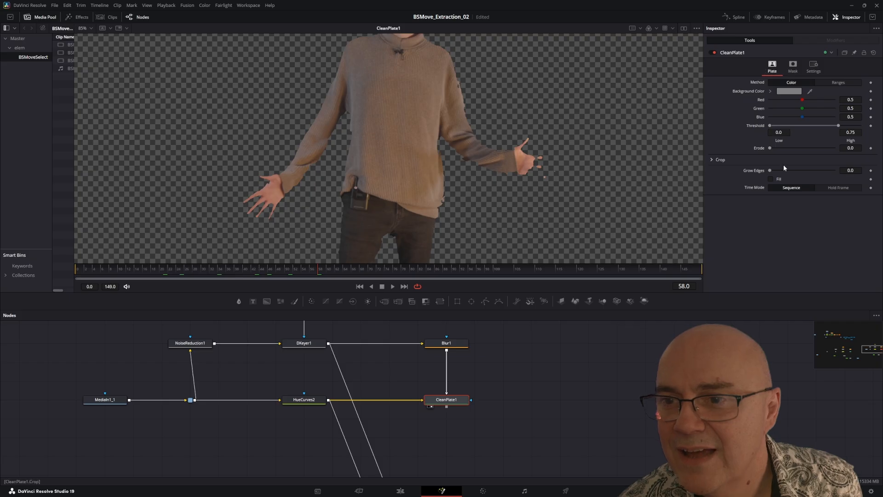
pyautogui.moveTo(771, 171)
pyautogui.mouseDown()
pyautogui.moveTo(788, 170)
pyautogui.moveTo(769, 171)
pyautogui.mouseUp()
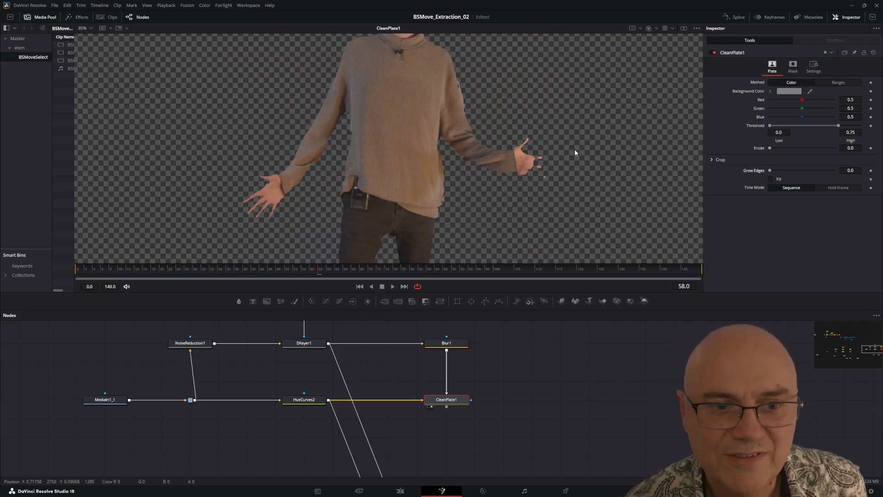
pyautogui.scroll(7, 556, 141)
pyautogui.scroll(3, 395, 162)
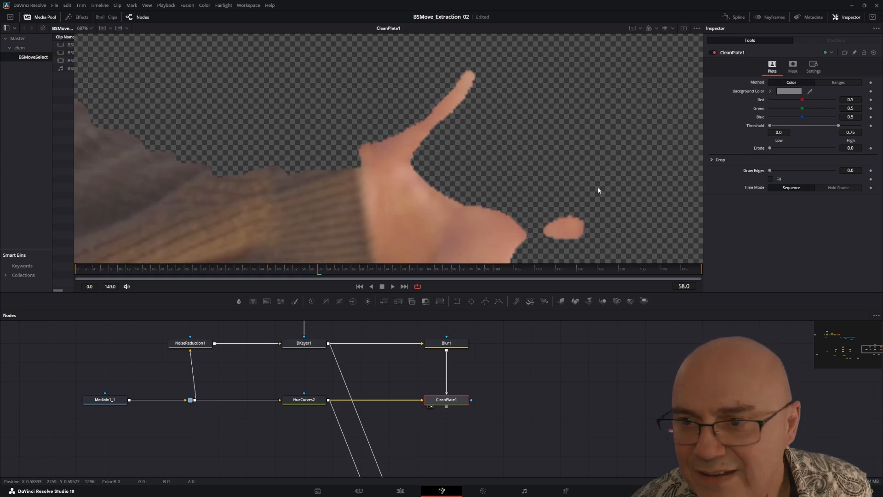
pyautogui.moveTo(769, 171); pyautogui.dragTo(720, 155)
# Step: Set Blur1's Blur Size to 0
pyautogui.moveTo(454, 361); pyautogui.dragTo(466, 372)
pyautogui.click(455, 357)
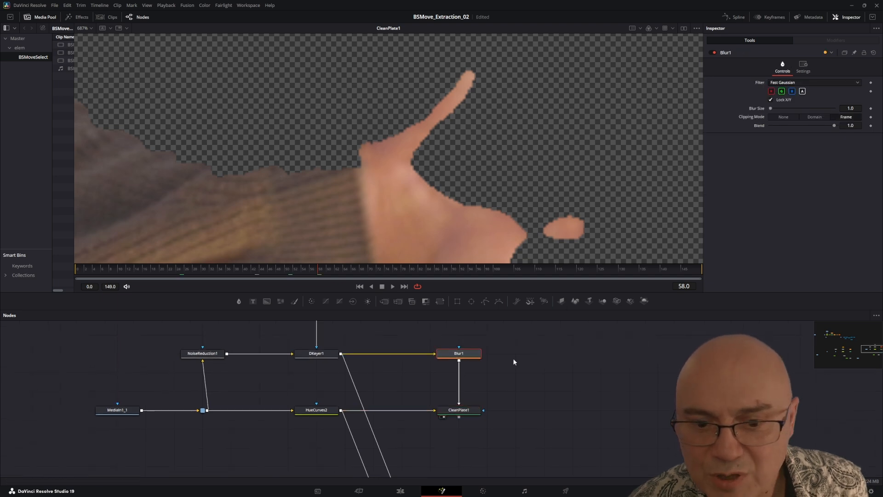
pyautogui.doubleClick(853, 109)
pyautogui.write('0')
pyautogui.press('Return')
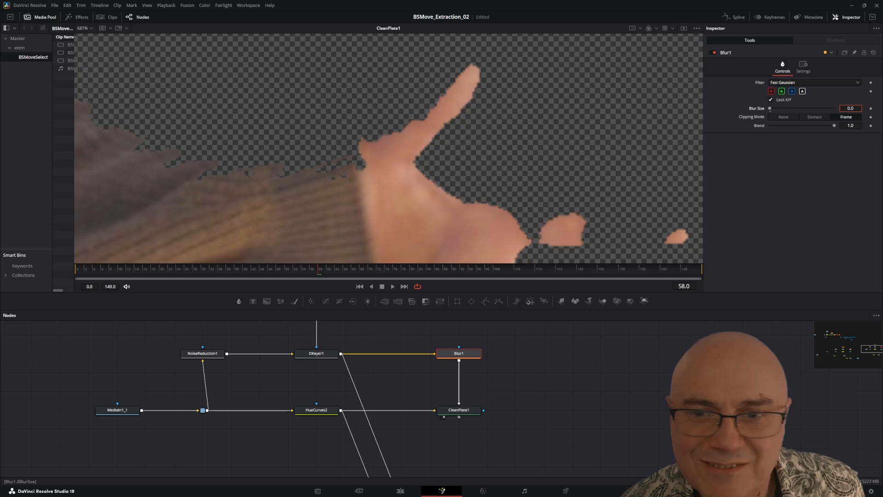
# Step: Bring CleanPlate1 back into the viewer and try a different Blur Size on Blur1
pyautogui.scroll(-5, 557, 152)
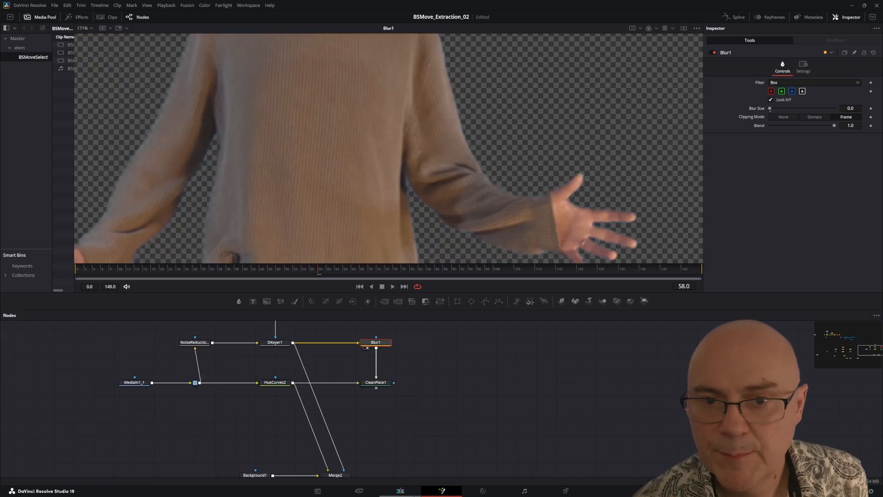
pyautogui.click(375, 382)
pyautogui.press('1')
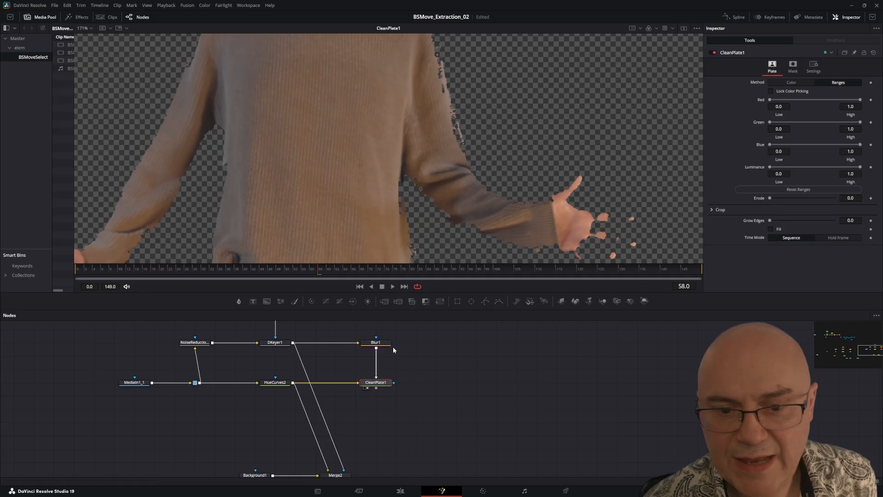
pyautogui.click(376, 343)
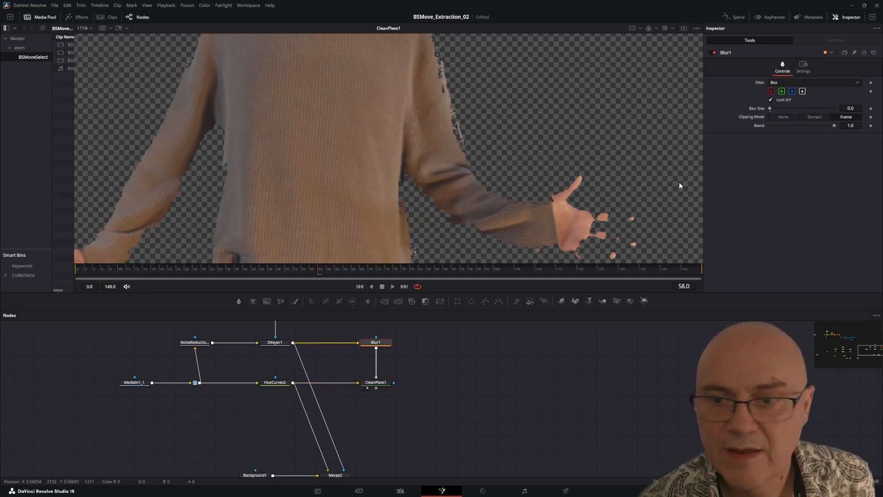
pyautogui.moveTo(779, 108); pyautogui.dragTo(767, 111)
# Step: Set CleanPlate1's Grow Edges to 0.0107 and check the extended colours around the arms and head
pyautogui.click(364, 383)
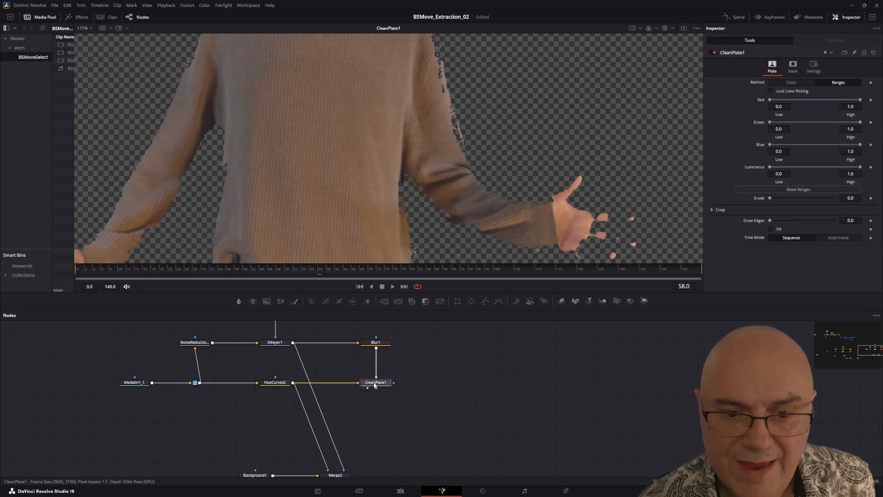
pyautogui.moveTo(771, 221); pyautogui.dragTo(774, 221)
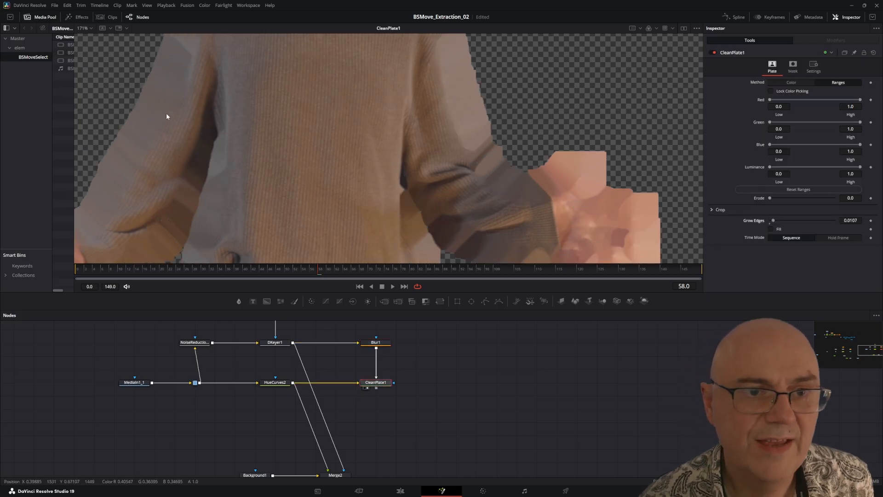
pyautogui.moveTo(194, 75); pyautogui.dragTo(261, 170)
pyautogui.moveTo(491, 122); pyautogui.dragTo(476, 212)
pyautogui.moveTo(409, 85); pyautogui.dragTo(396, 99)
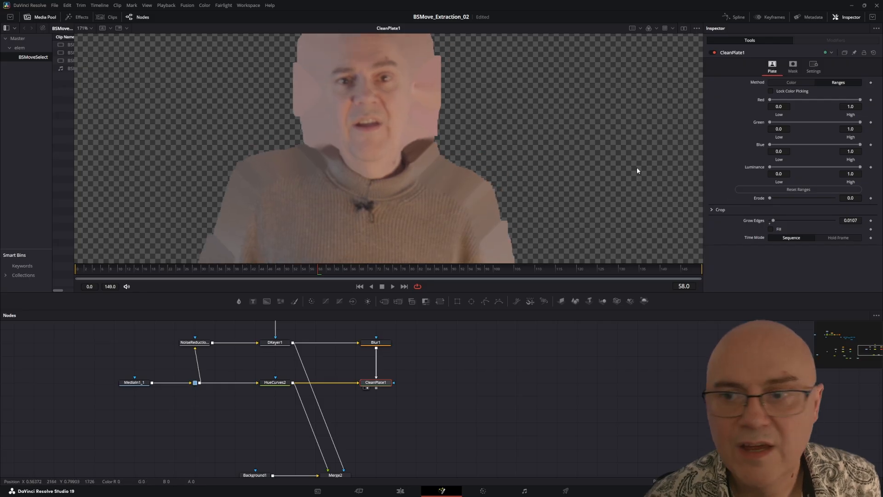
# Step: Try a Blur Size of 0.5 on Blur1 to compare its effect on the grown edges
pyautogui.click(376, 342)
pyautogui.moveTo(772, 108); pyautogui.dragTo(769, 109)
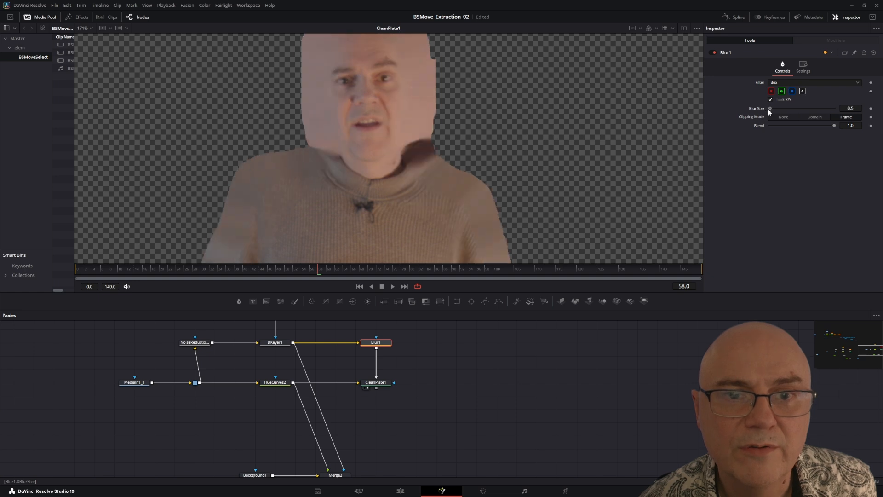
pyautogui.moveTo(404, 420); pyautogui.dragTo(457, 409)
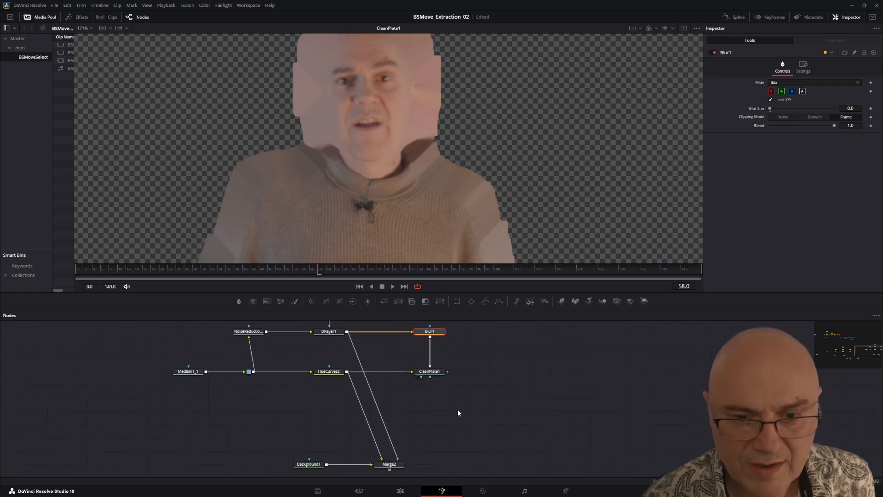
# Step: Compare CleanPlate1's extended edges with the composite by viewing Merge2
pyautogui.click(430, 371)
pyautogui.moveTo(461, 192); pyautogui.dragTo(433, 142)
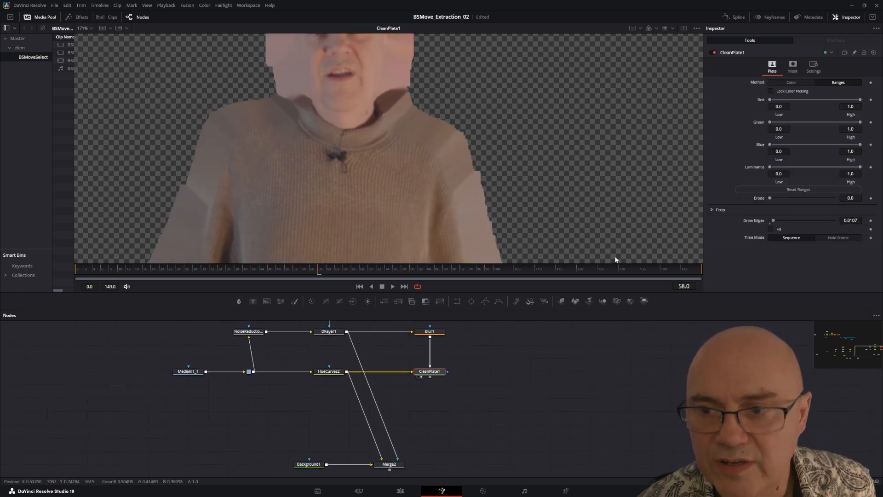
pyautogui.moveTo(391, 415); pyautogui.dragTo(358, 400)
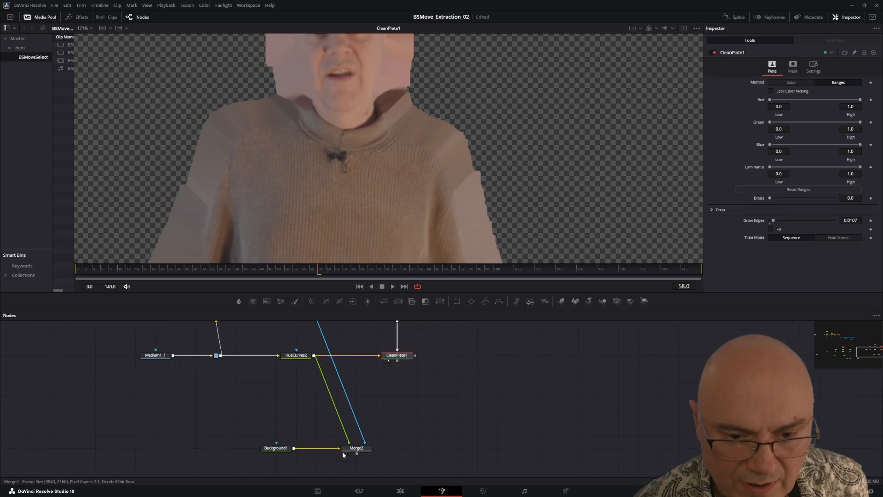
pyautogui.click(353, 449)
pyautogui.press('2')
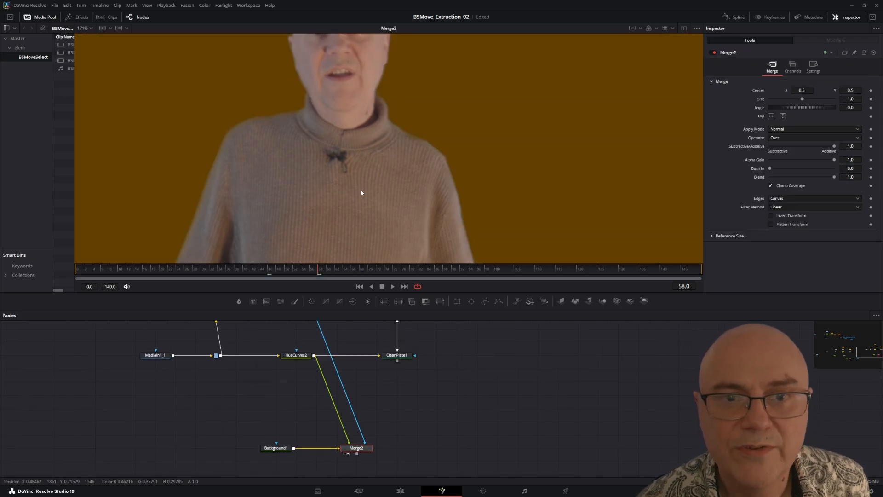
# Step: Connect CleanPlate1 as Merge2's foreground in place of HueCurves2 and check the composite around the arm and hand
pyautogui.moveTo(361, 192); pyautogui.dragTo(363, 238)
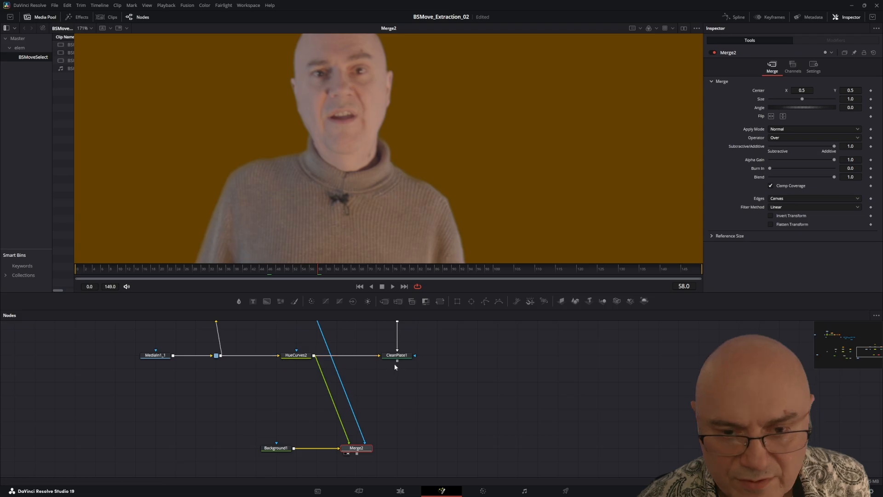
pyautogui.moveTo(396, 361); pyautogui.dragTo(350, 445)
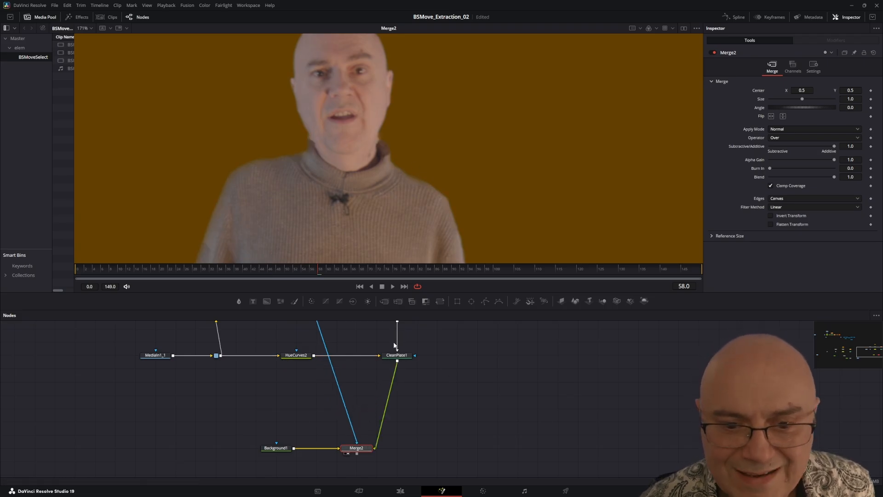
pyautogui.moveTo(299, 158); pyautogui.dragTo(404, 160)
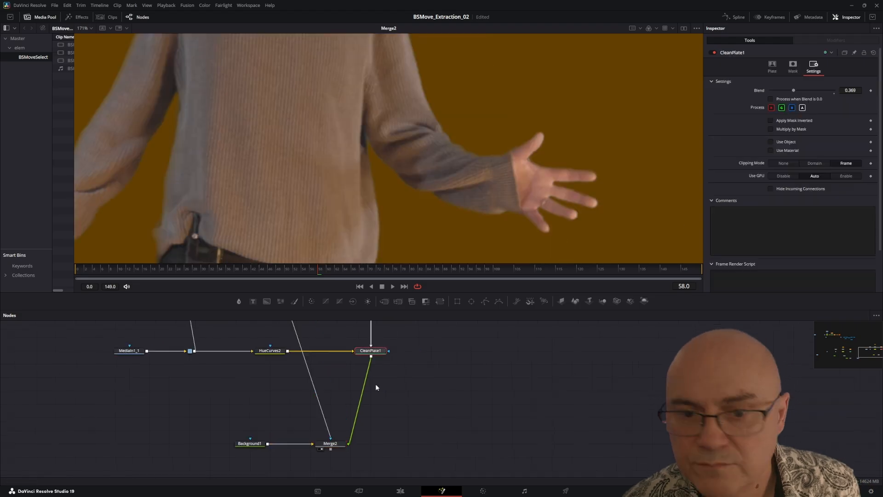
# Step: Try lower Blend values between about 0.25 and 0.28 on CleanPlate1, comparing the edges at frames 46 and 56
pyautogui.moveTo(294, 267); pyautogui.dragTo(270, 266)
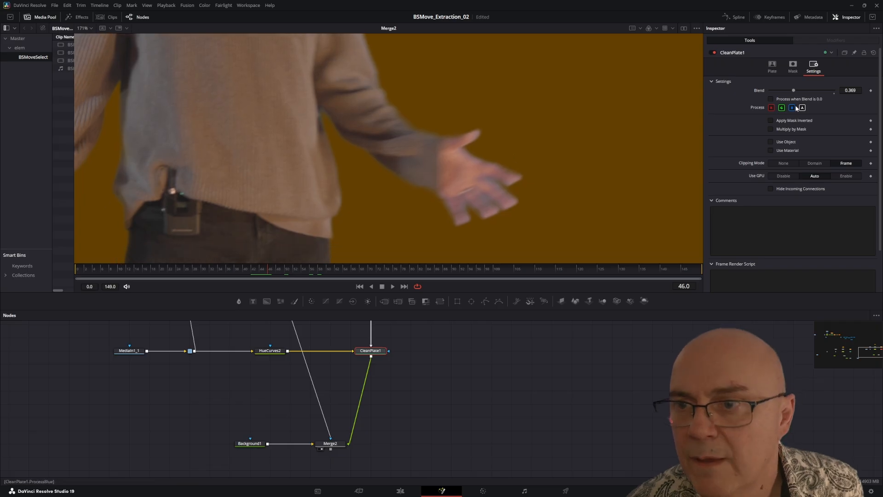
pyautogui.moveTo(794, 90)
pyautogui.mouseDown()
pyautogui.moveTo(810, 91)
pyautogui.moveTo(780, 95)
pyautogui.moveTo(800, 98)
pyautogui.moveTo(788, 98)
pyautogui.mouseUp()
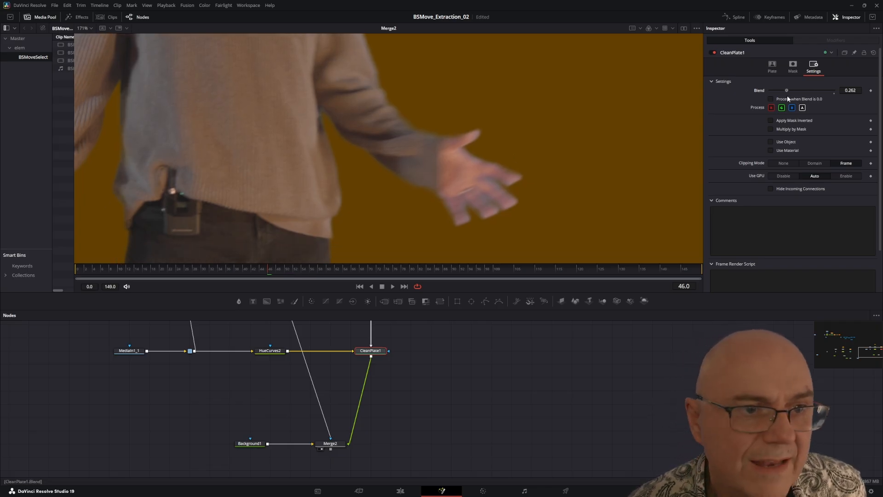
pyautogui.scroll(3, 484, 173)
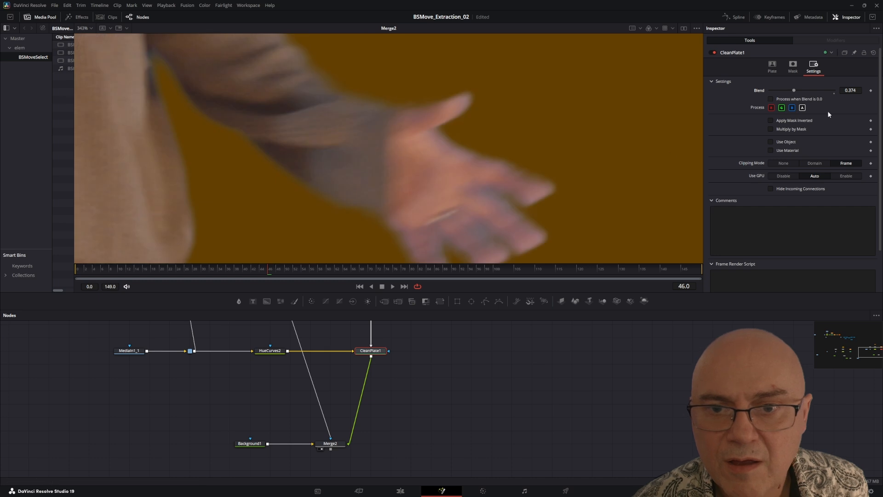
pyautogui.moveTo(793, 96)
pyautogui.mouseDown()
pyautogui.moveTo(761, 97)
pyautogui.moveTo(788, 97)
pyautogui.mouseUp()
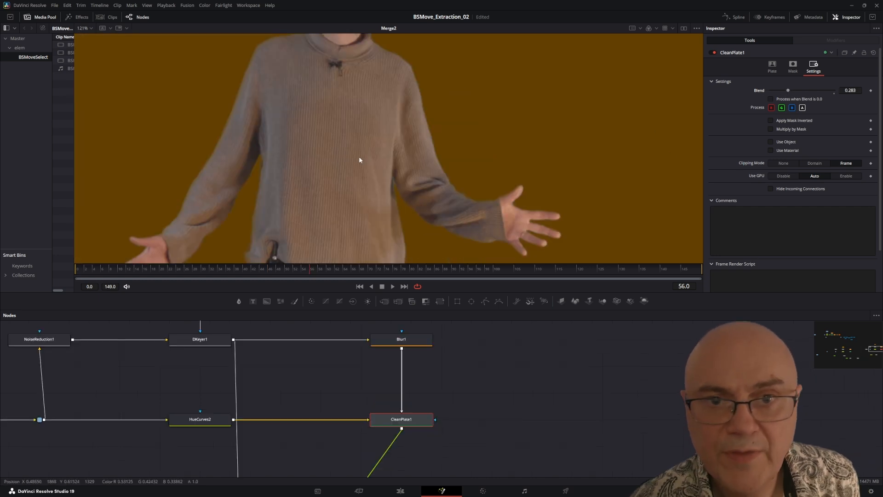
pyautogui.scroll(2, 363, 165)
pyautogui.moveTo(375, 208); pyautogui.dragTo(370, 159)
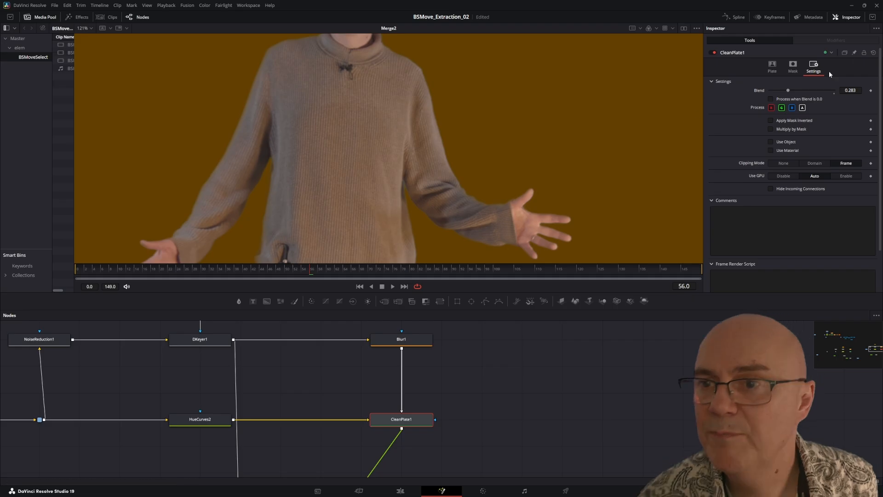
# Step: Set CleanPlate1's Blend to 0.38 and check the hand, sleeve and full figure in the composite
pyautogui.moveTo(789, 91)
pyautogui.mouseDown()
pyautogui.moveTo(835, 91)
pyautogui.moveTo(779, 92)
pyautogui.moveTo(793, 92)
pyautogui.mouseUp()
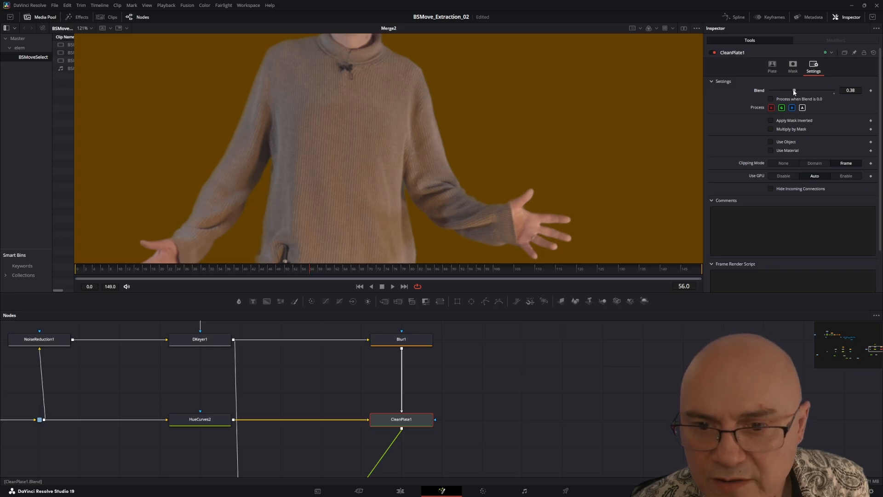
pyautogui.scroll(5, 448, 155)
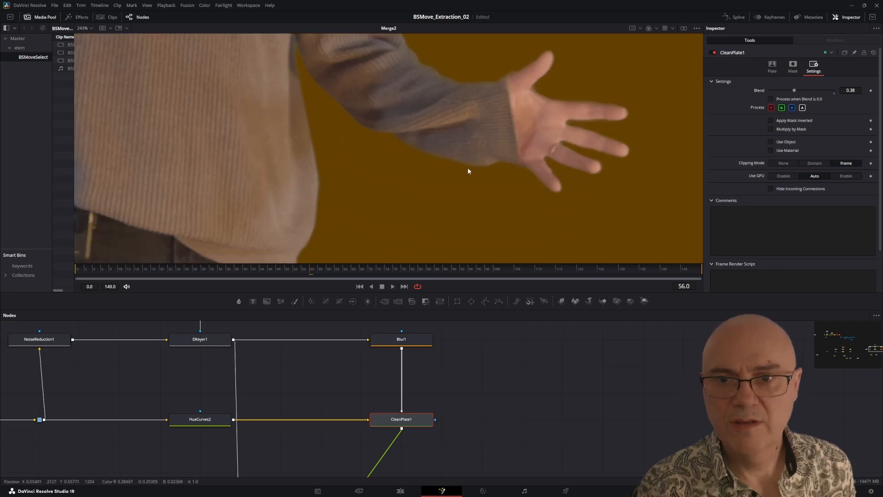
pyautogui.scroll(-8, 418, 154)
pyautogui.scroll(2, 420, 200)
pyautogui.scroll(-2, 421, 195)
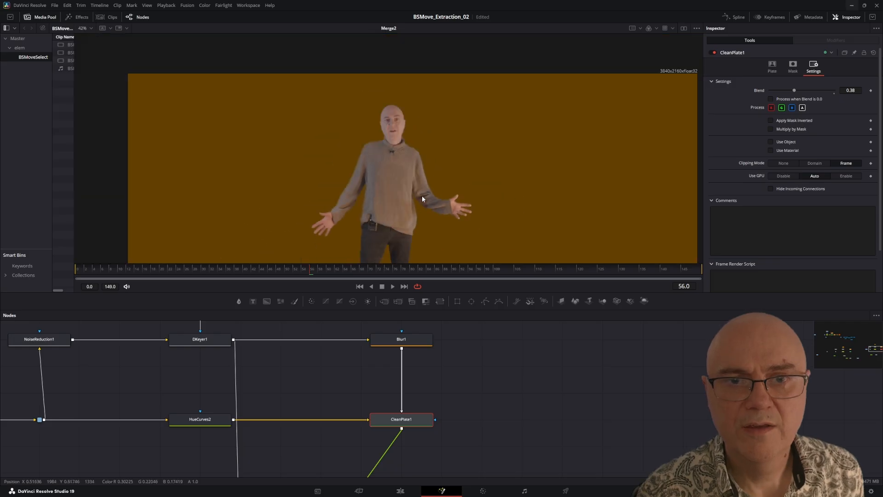
pyautogui.moveTo(400, 193); pyautogui.dragTo(365, 157)
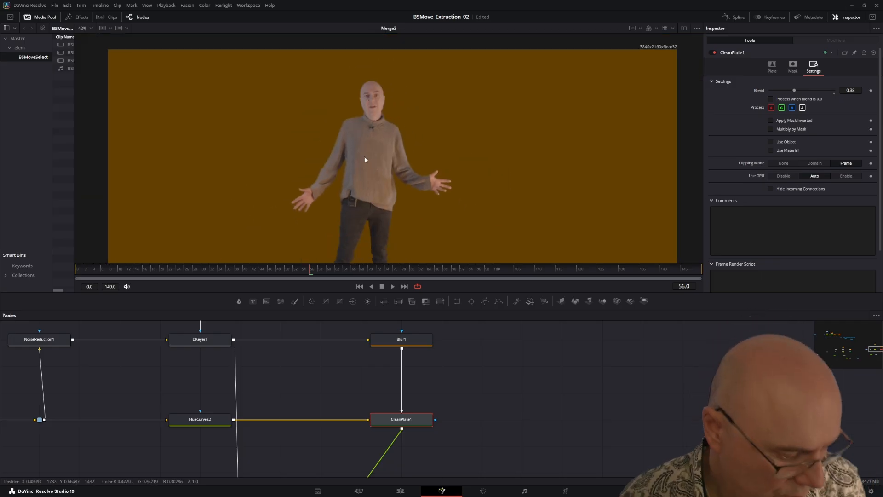
# Step: Add a new Background node below Merge2 and look through its image and general settings
pyautogui.scroll(-5, 457, 384)
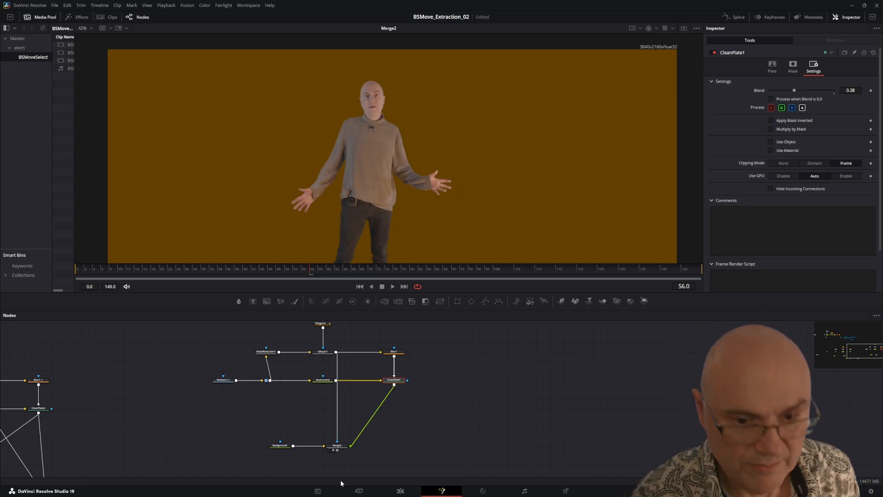
pyautogui.moveTo(344, 435); pyautogui.dragTo(237, 370)
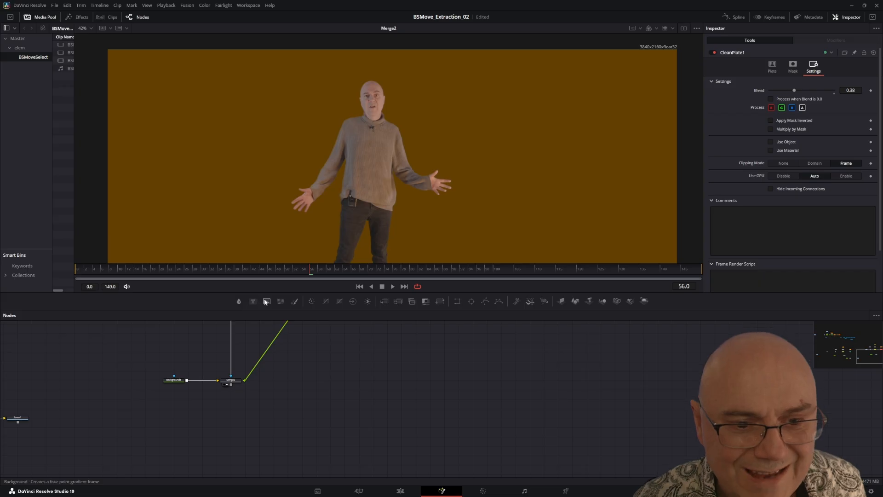
pyautogui.moveTo(266, 302); pyautogui.dragTo(231, 420)
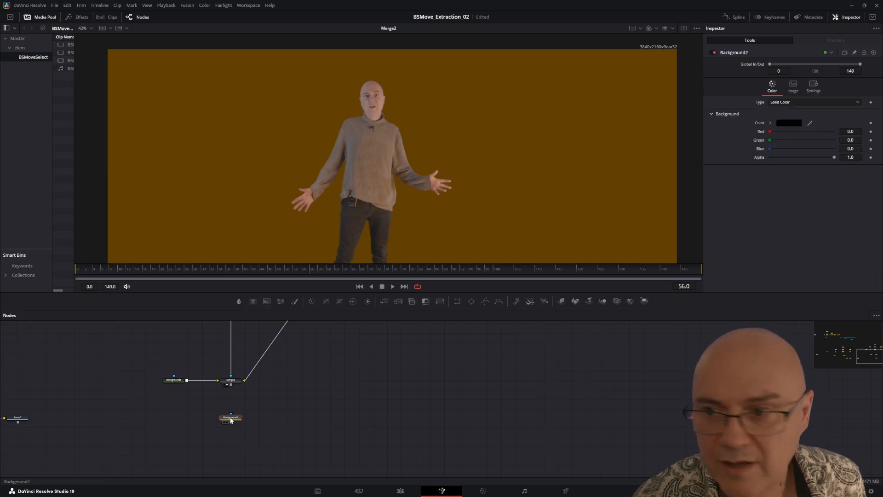
pyautogui.click(793, 85)
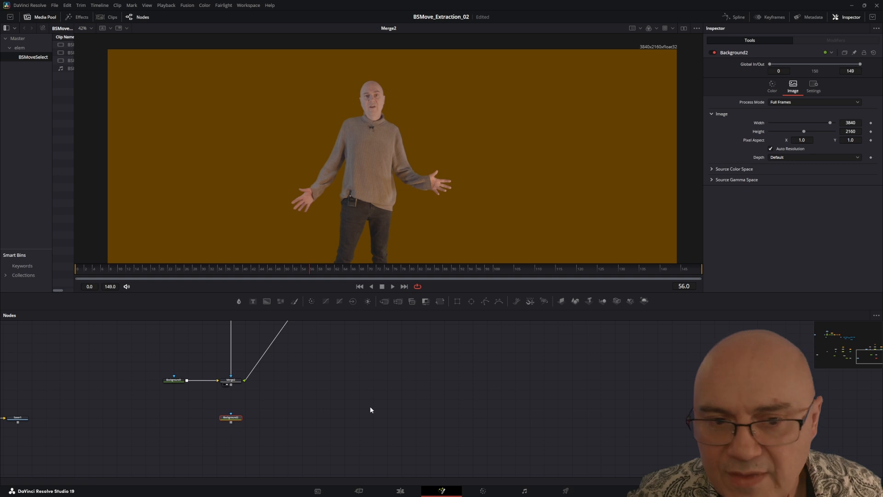
pyautogui.moveTo(351, 395)
pyautogui.mouseDown()
pyautogui.moveTo(384, 453)
pyautogui.moveTo(363, 400)
pyautogui.mouseUp()
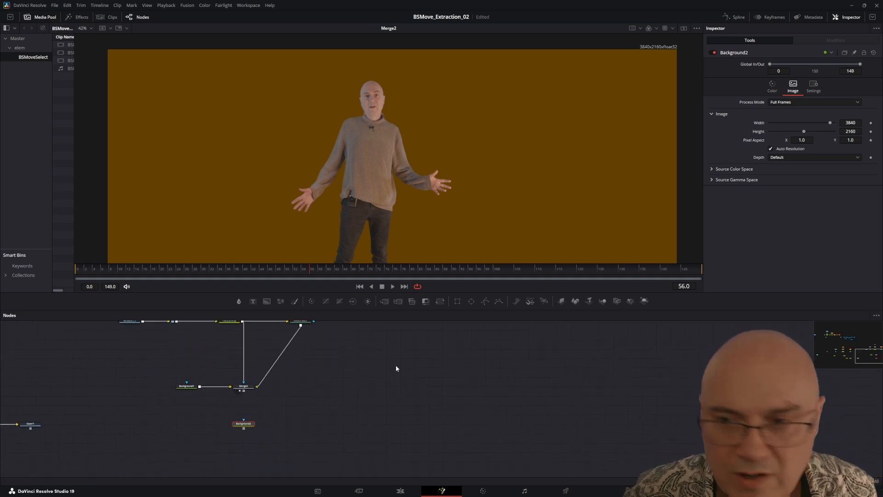
pyautogui.click(813, 87)
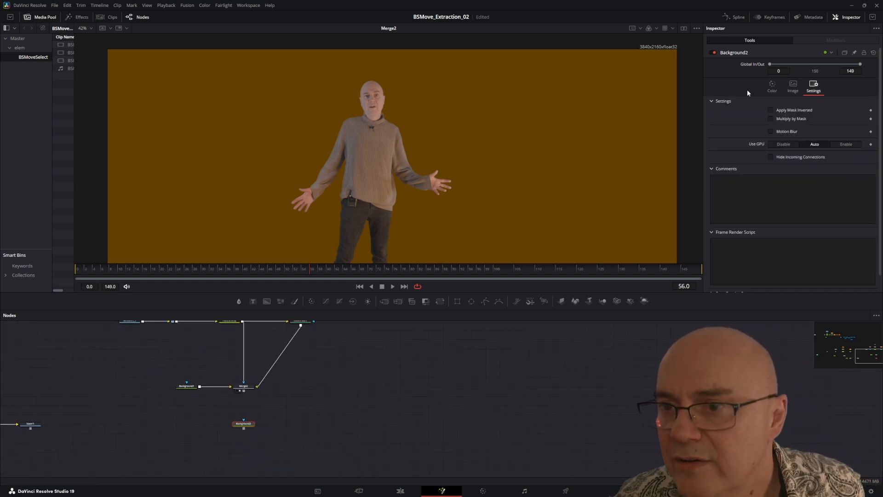
pyautogui.click(773, 87)
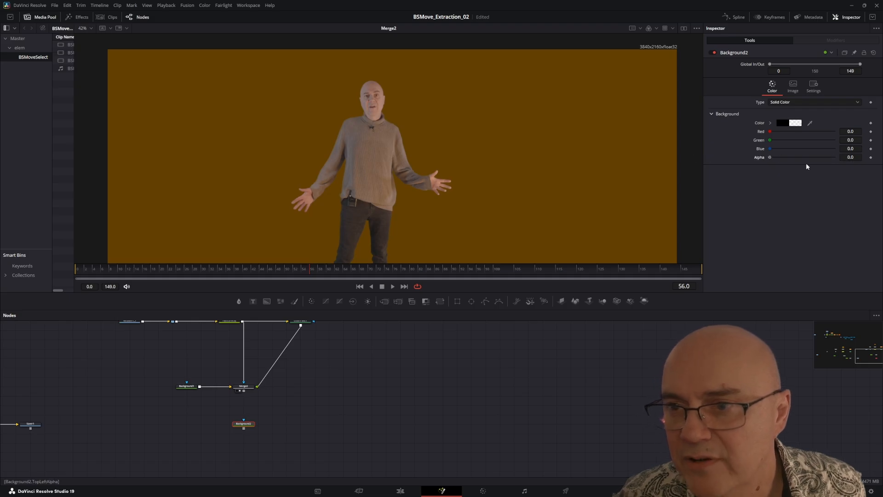
# Step: View Background2's alpha channel, set its Alpha to 0.0, and return the viewer to full colour
pyautogui.click(243, 429)
pyautogui.click(649, 29)
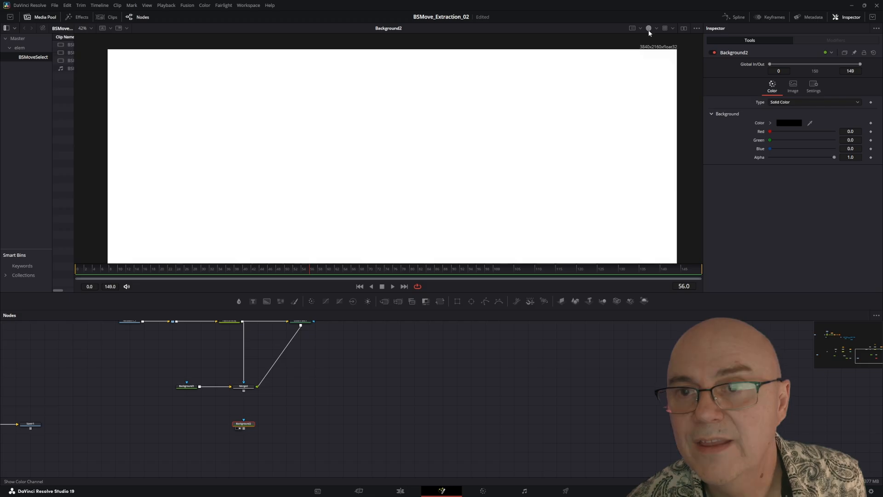
pyautogui.moveTo(834, 157); pyautogui.dragTo(752, 158)
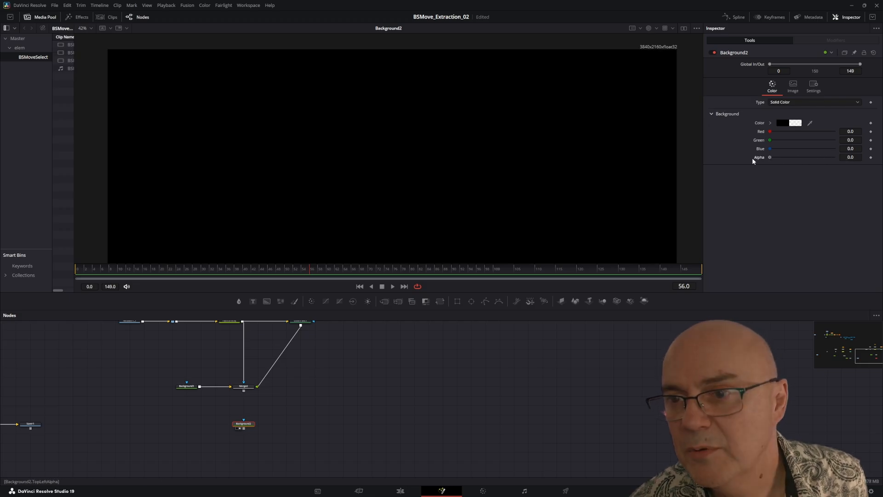
pyautogui.click(649, 29)
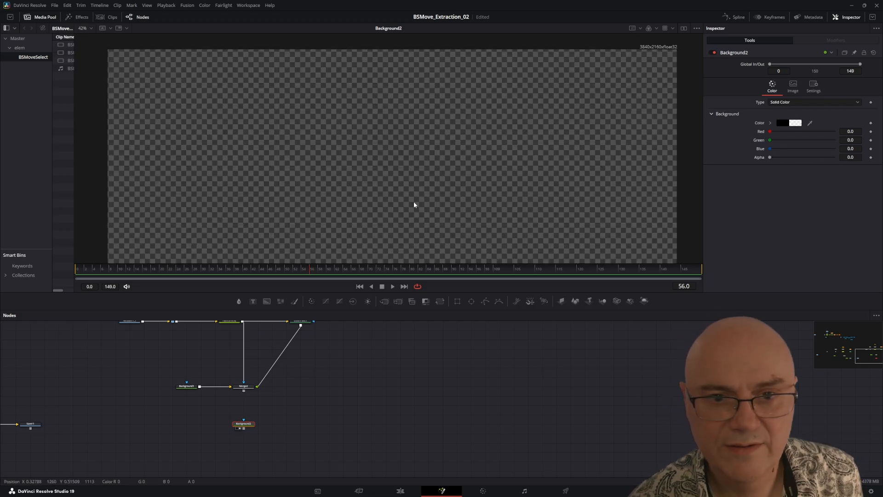
# Step: Merge CleanPlate1's output over the transparent Background2 with a new Merge node and view the result
pyautogui.moveTo(251, 423); pyautogui.dragTo(294, 415)
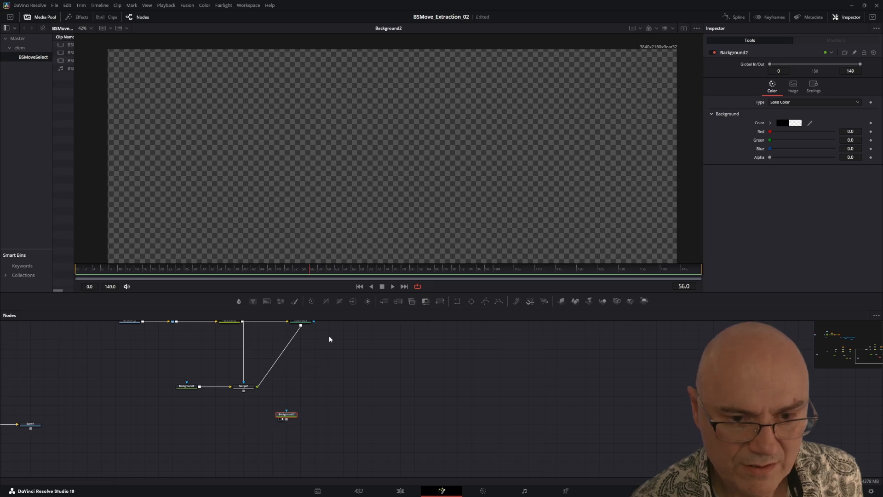
pyautogui.moveTo(325, 329); pyautogui.dragTo(316, 358)
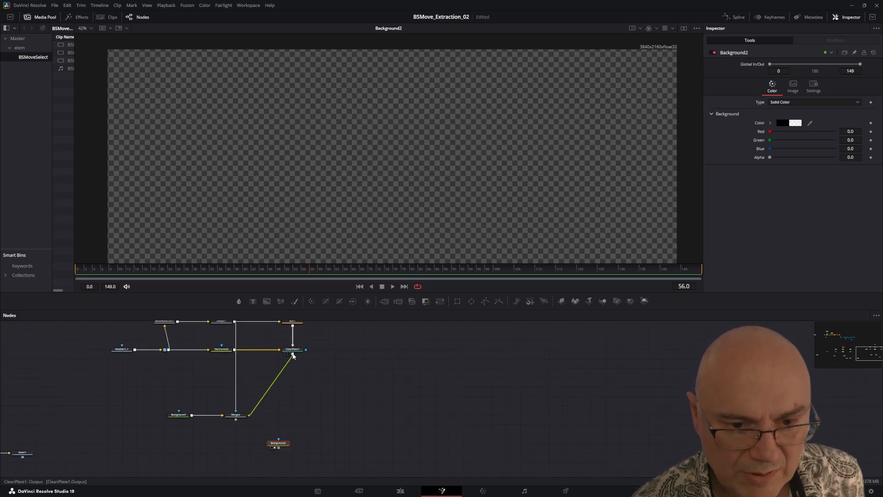
pyautogui.moveTo(293, 356); pyautogui.dragTo(339, 456)
pyautogui.press('2')
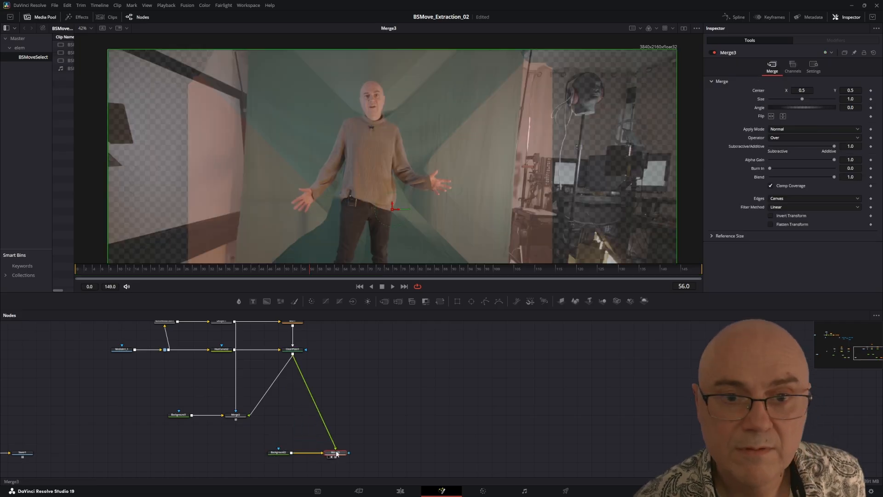
# Step: Connect DKeyer1's output to Merge3's effect mask and check the figure over transparency
pyautogui.moveTo(310, 409); pyautogui.dragTo(331, 406)
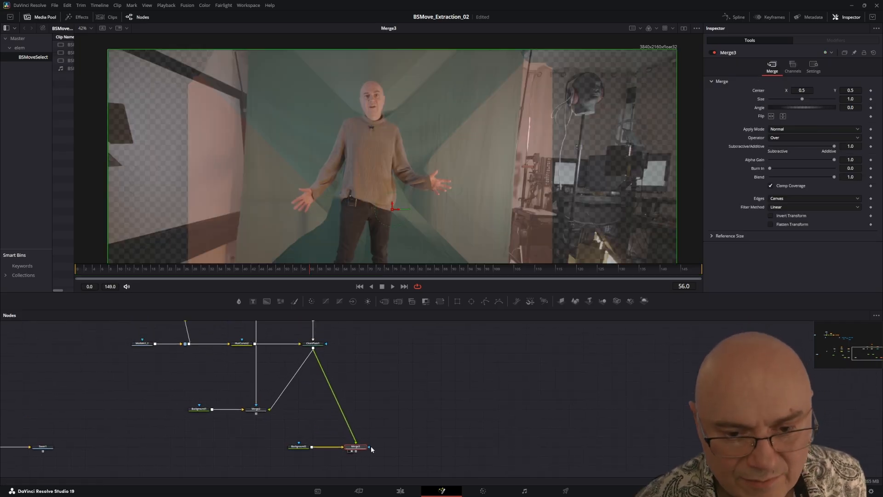
pyautogui.moveTo(242, 323); pyautogui.dragTo(328, 462)
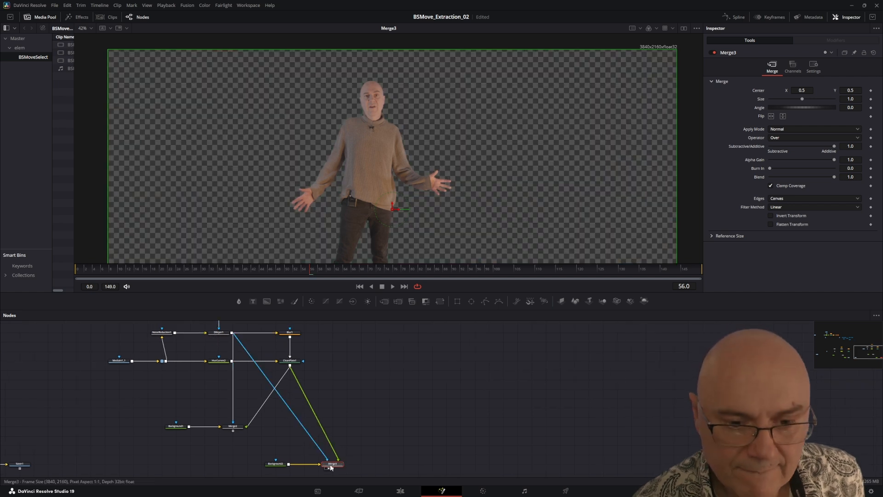
pyautogui.moveTo(375, 437); pyautogui.dragTo(388, 397)
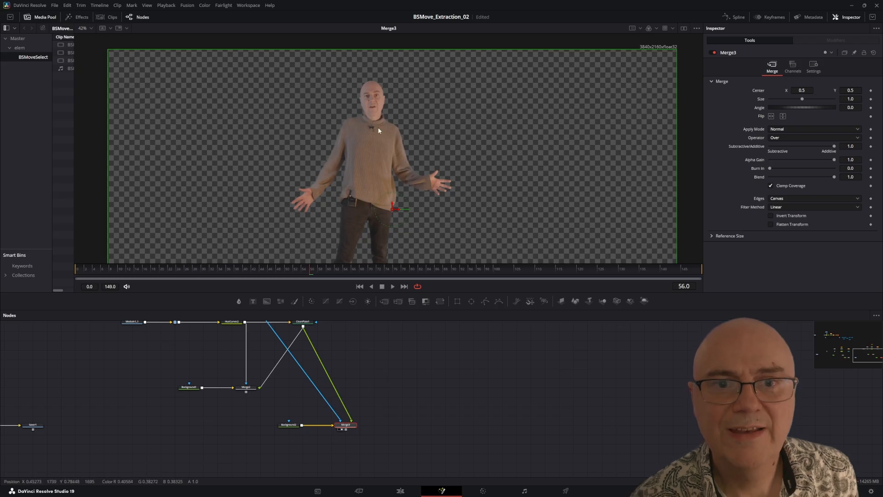
pyautogui.moveTo(487, 162); pyautogui.dragTo(470, 148)
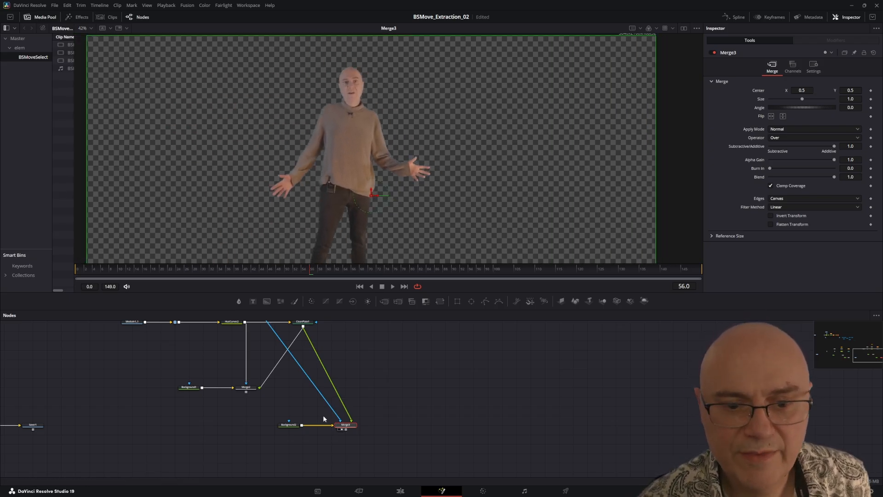
# Step: Add a Saver node after Merge3 and place it beside the merge
pyautogui.scroll(3, 385, 441)
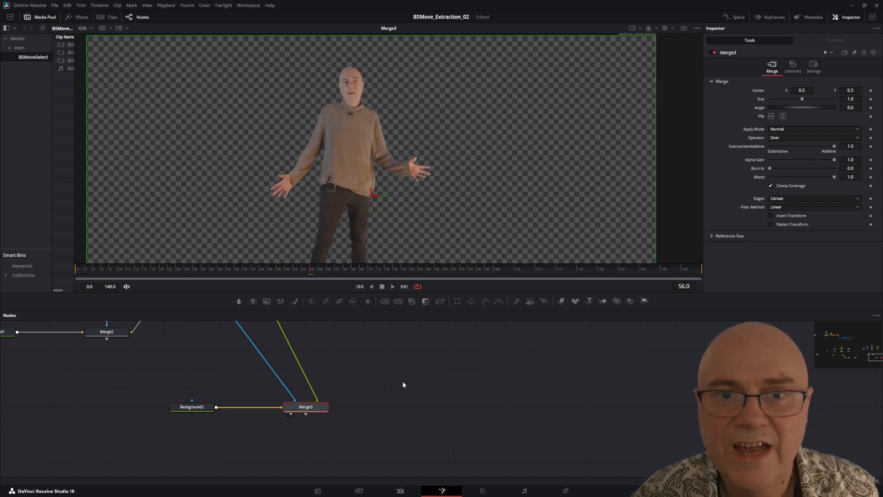
pyautogui.hotkey('shift', 'space')
pyautogui.write('Clean Plate')
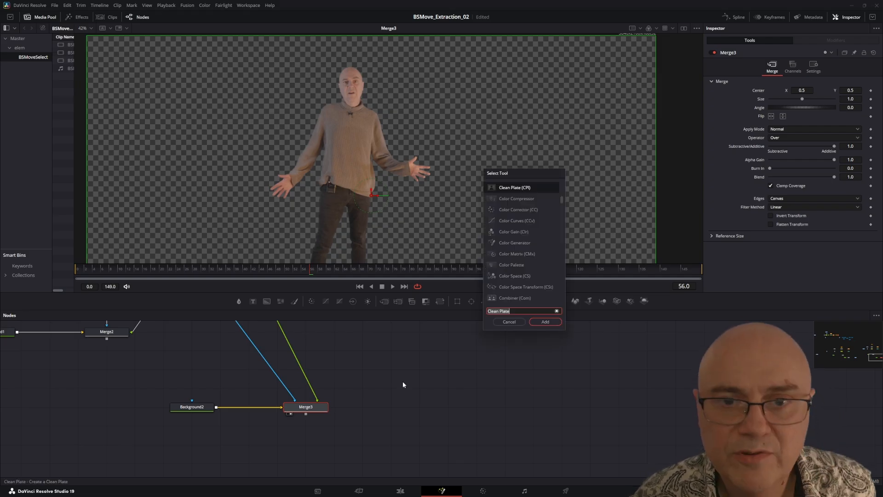
pyautogui.write('saver')
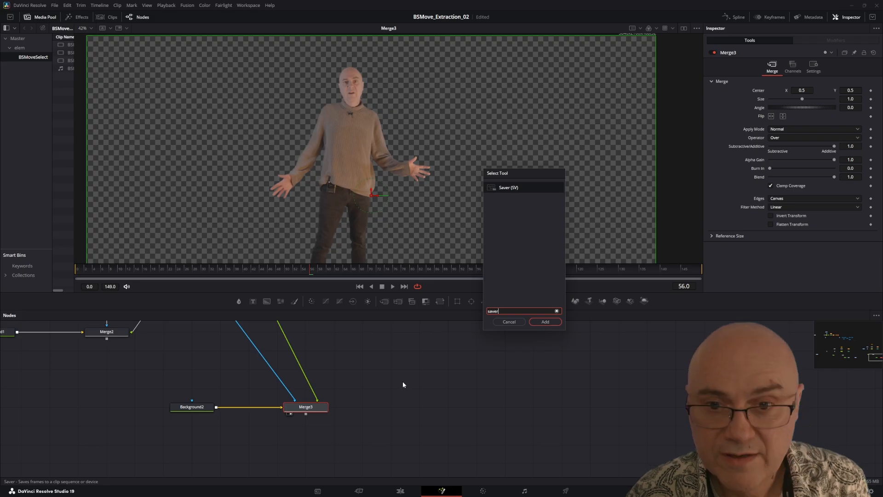
pyautogui.click(544, 321)
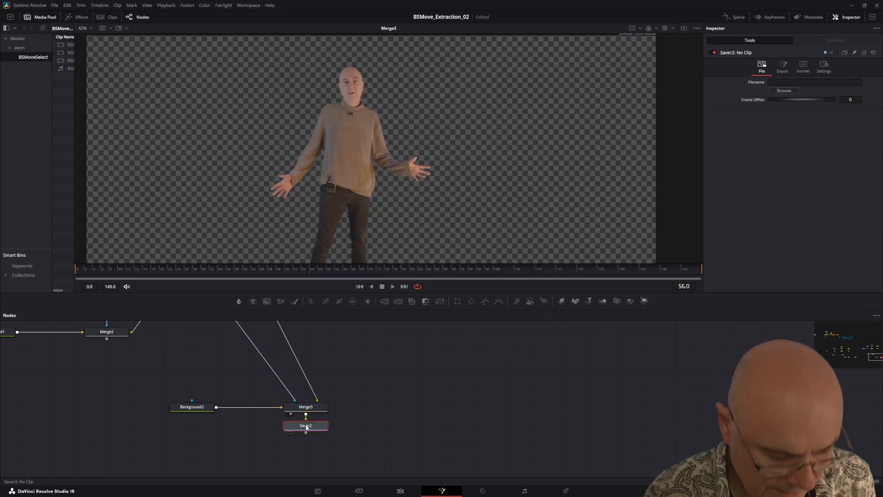
pyautogui.moveTo(306, 427); pyautogui.dragTo(389, 409)
# Step: Set Saver2's output file to BSMoveExtraction..exr in the BSMoveExtraction folder under 250218_BSMove, as OpenEXR
pyautogui.click(775, 90)
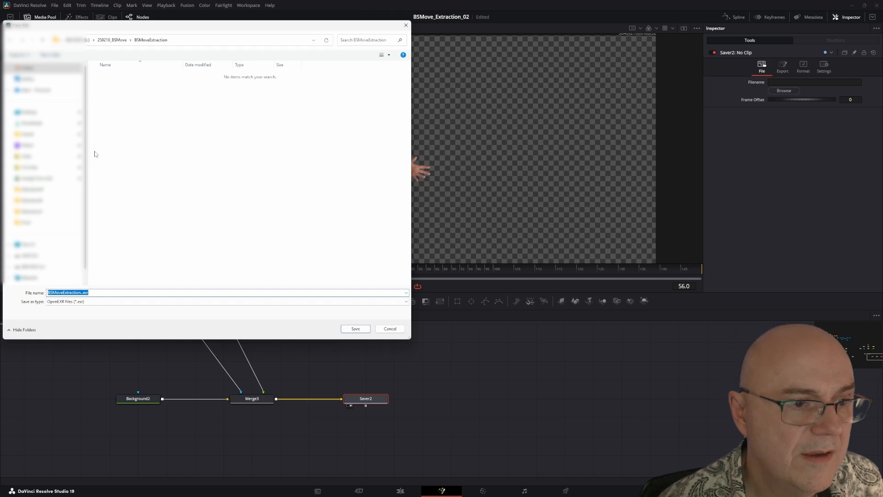
pyautogui.click(124, 40)
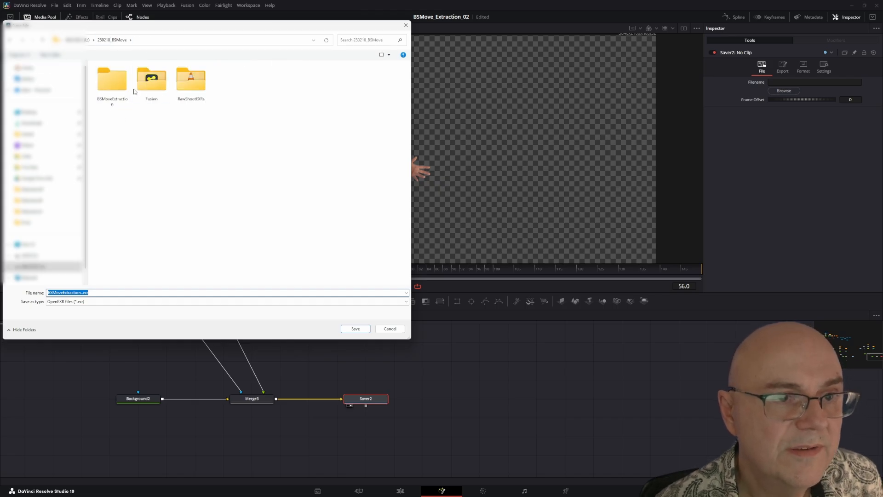
pyautogui.doubleClick(104, 87)
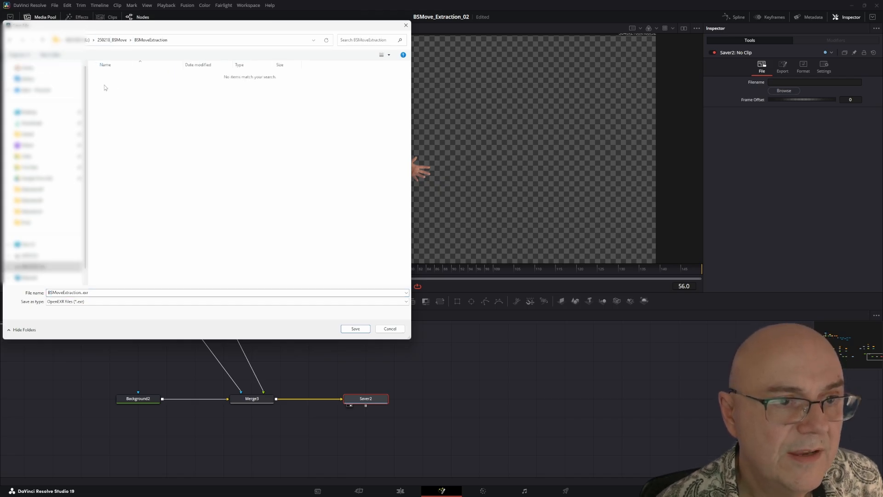
pyautogui.click(49, 293)
pyautogui.click(49, 292)
pyautogui.doubleClick(64, 292)
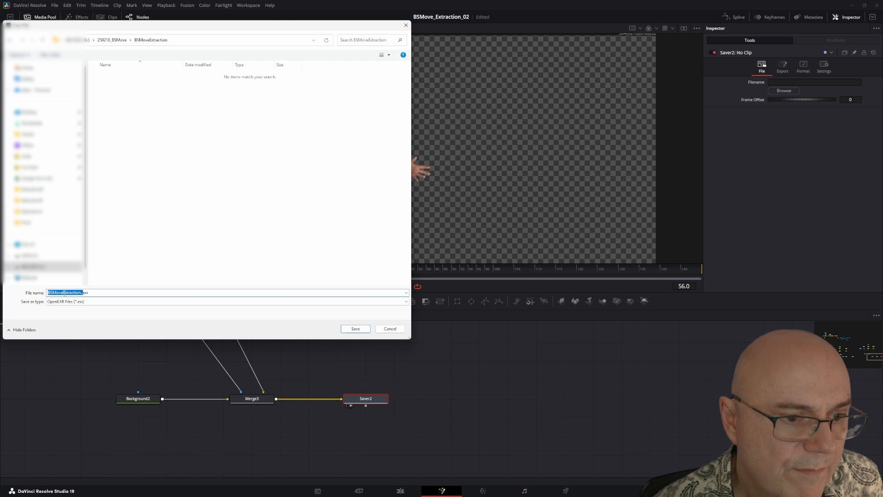
pyautogui.click(81, 293)
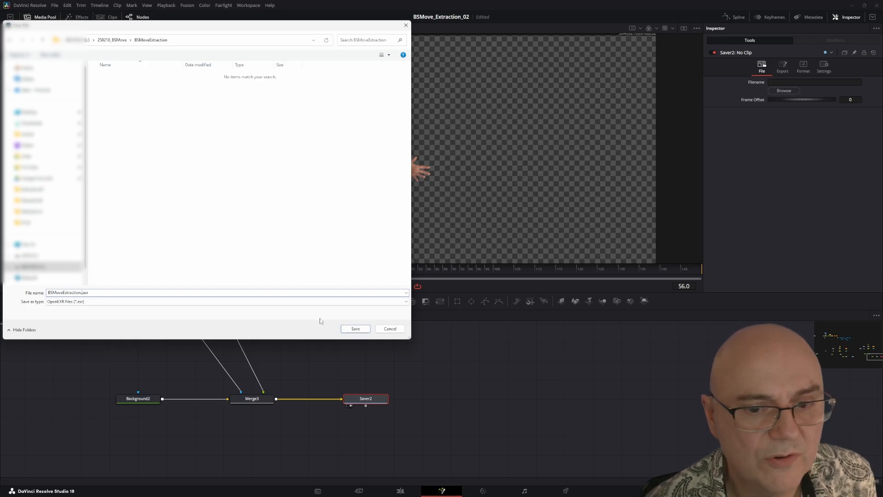
pyautogui.click(356, 329)
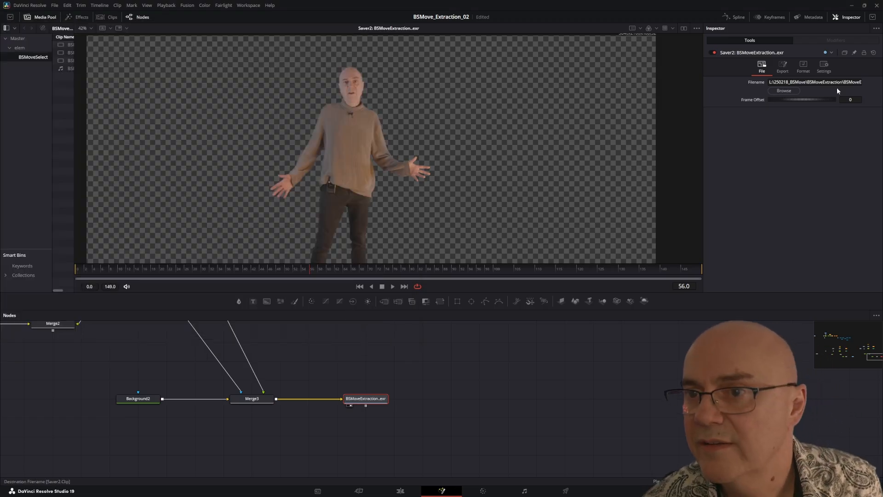
# Step: Set Saver2's EXR compression to DWA (32 line) and its depth to float16
pyautogui.click(805, 68)
pyautogui.click(787, 91)
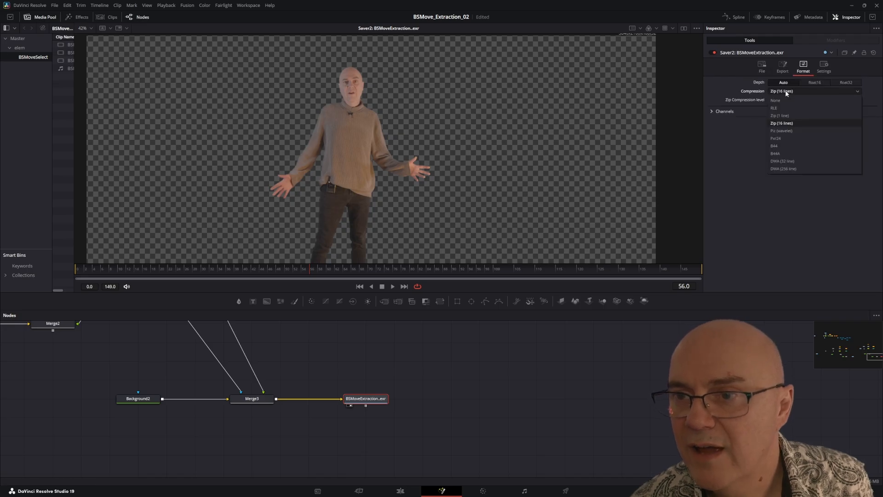
pyautogui.click(787, 162)
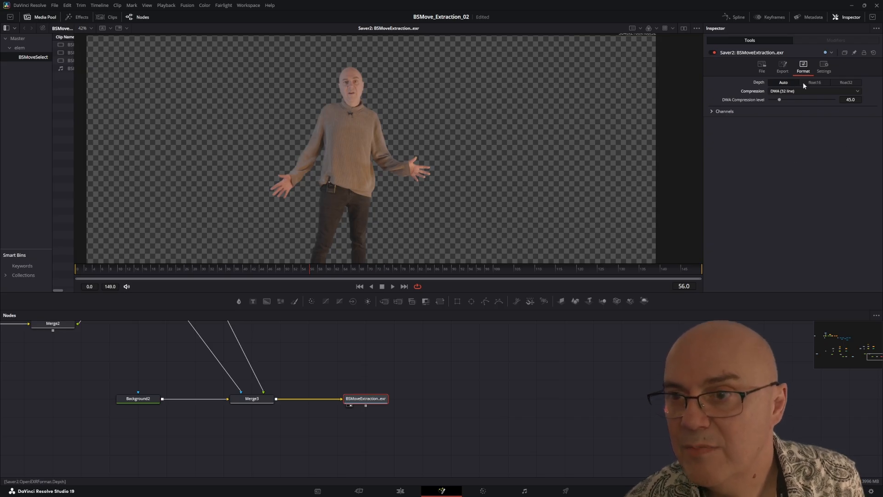
pyautogui.click(815, 83)
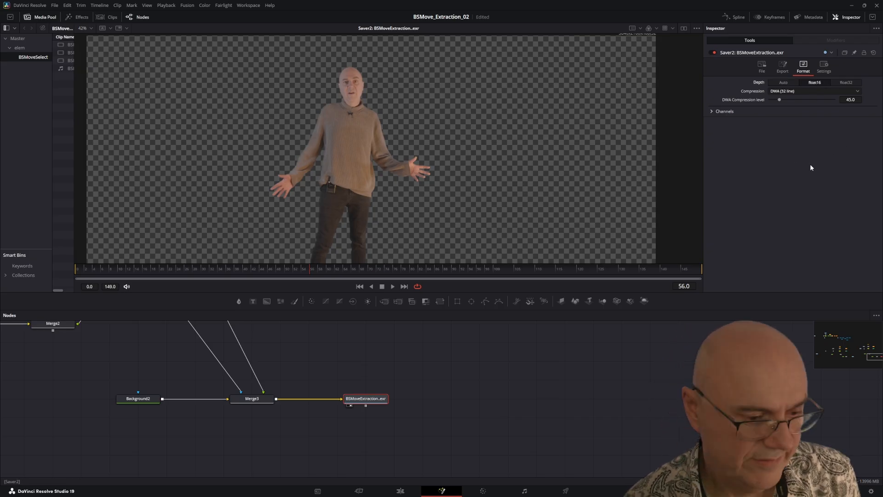
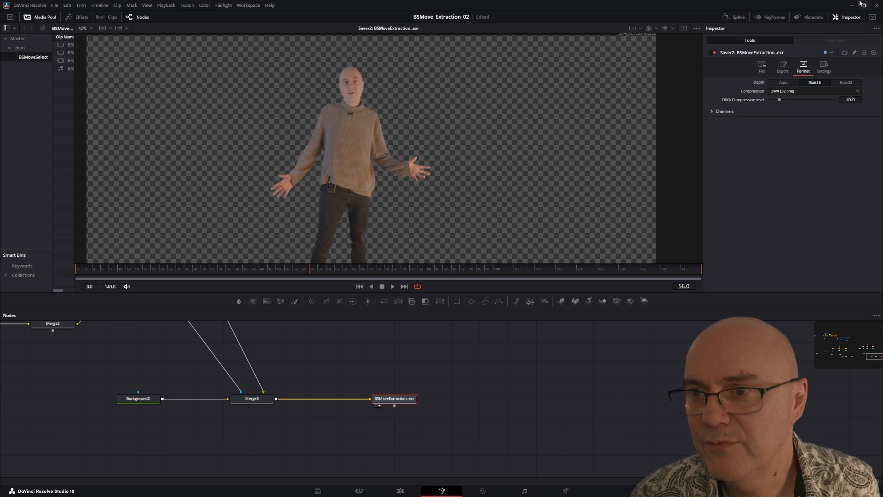
# Step: Render all savers in the composition
pyautogui.click(187, 6)
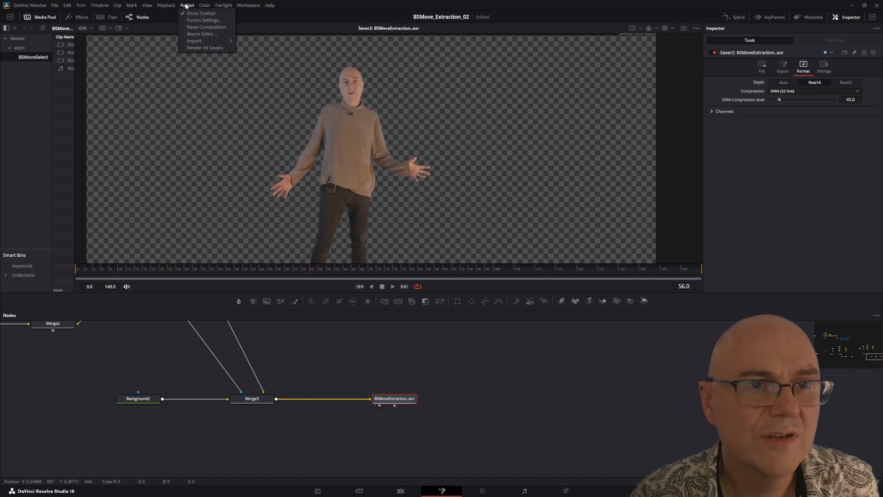
pyautogui.click(209, 49)
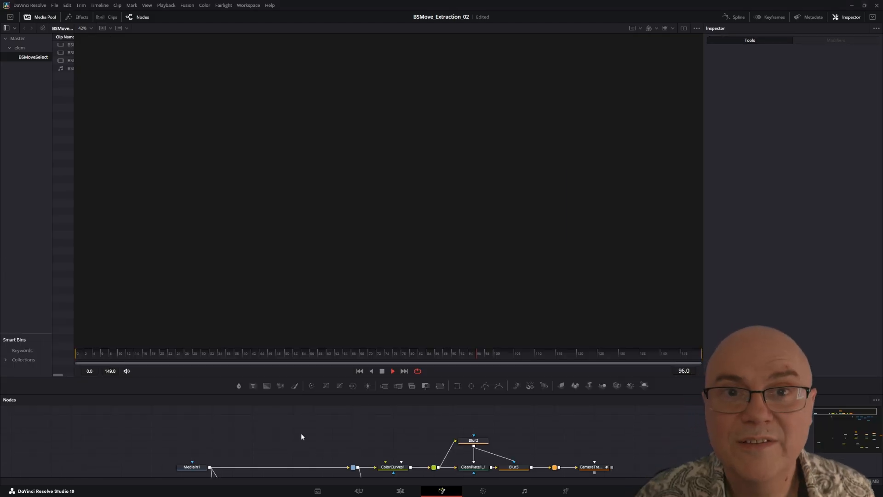
# Step: Add a Loader node reading the rendered BSMoveExtraction sequence from BSMoveExtraction.0000.exr and view it
pyautogui.hotkey('shift', 'space')
pyautogui.write('loa')
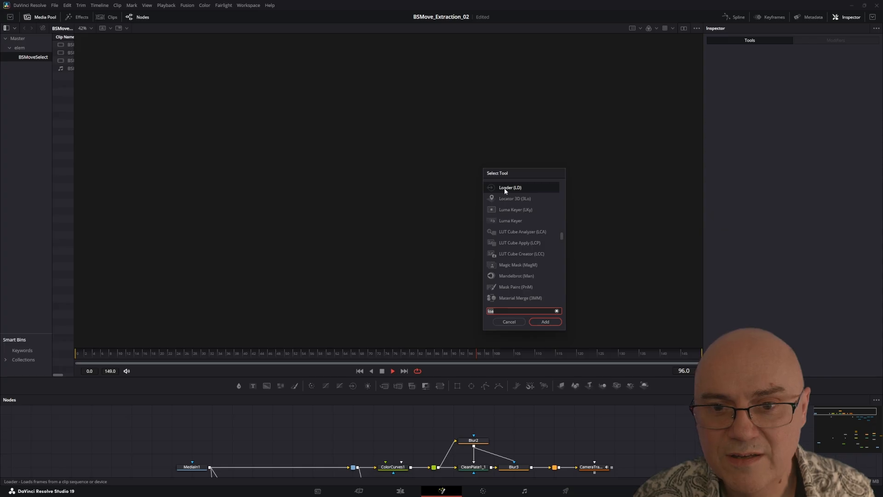
pyautogui.write('der')
pyautogui.click(542, 320)
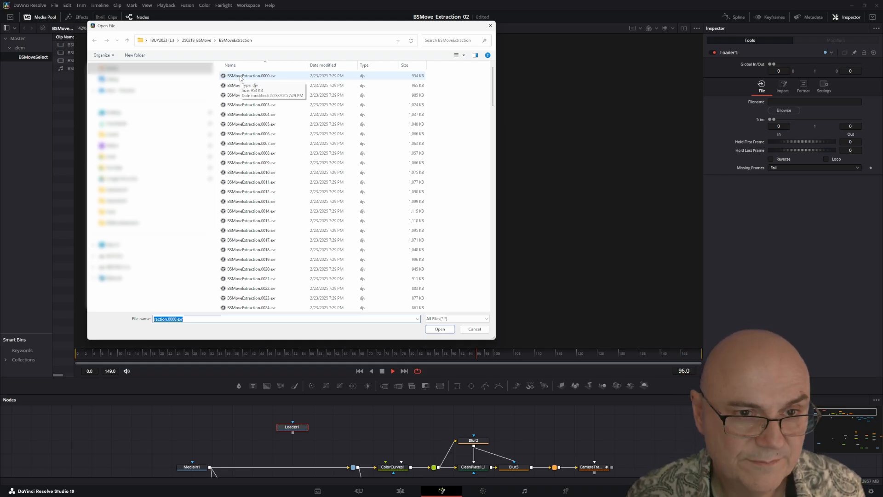
pyautogui.doubleClick(241, 77)
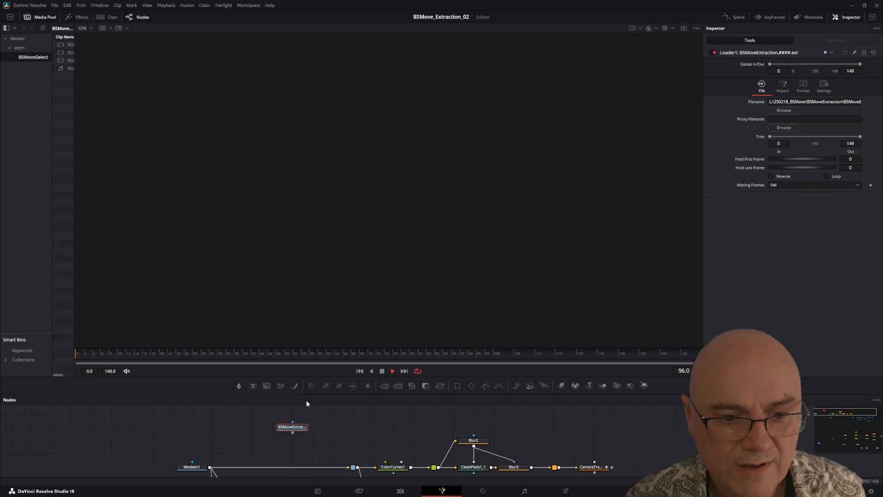
pyautogui.press('2')
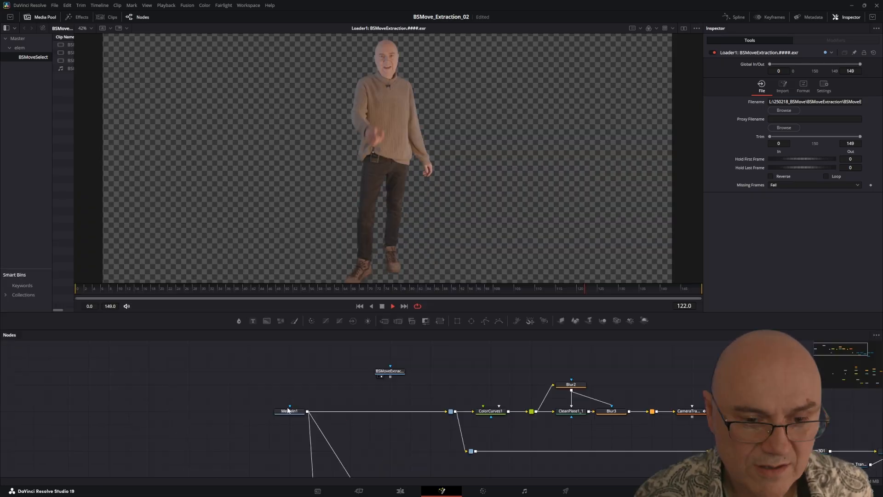
# Step: View the original MediaIn1 footage and place the Loader node above ColorCurves1
pyautogui.click(288, 410)
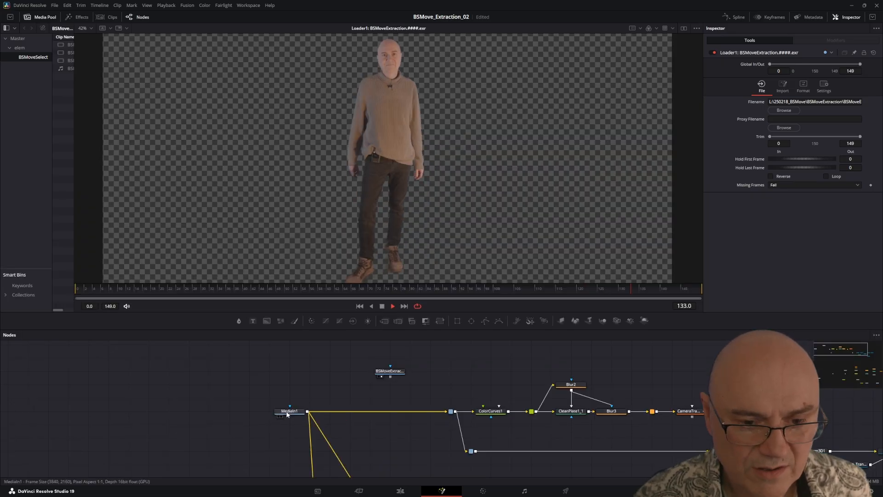
pyautogui.press('1')
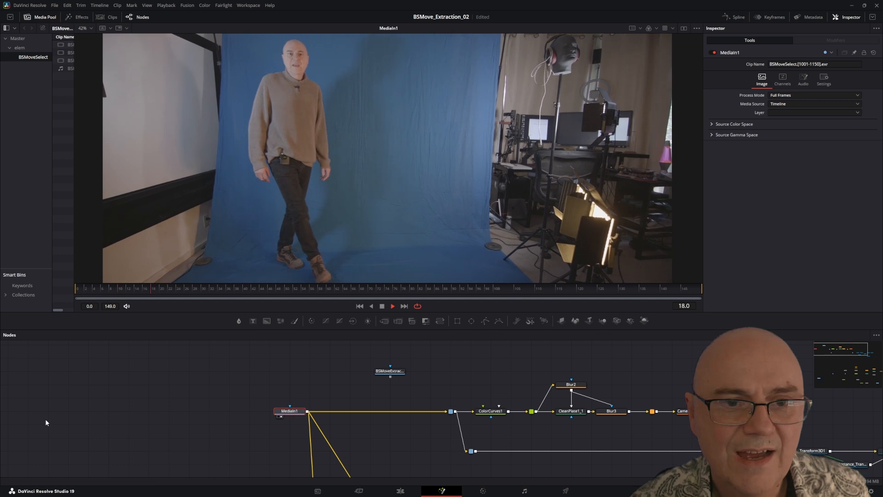
pyautogui.moveTo(288, 331); pyautogui.dragTo(288, 372)
pyautogui.scroll(-1, 312, 192)
pyautogui.scroll(1, 312, 190)
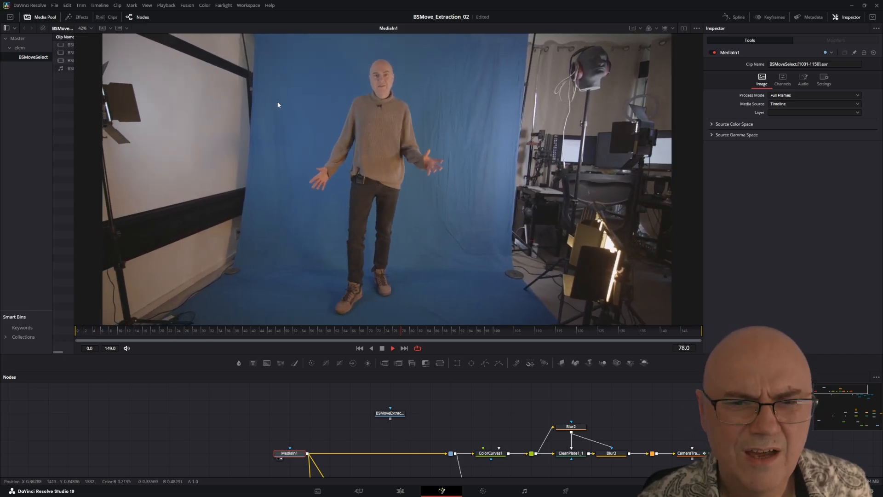
pyautogui.moveTo(348, 440); pyautogui.dragTo(270, 426)
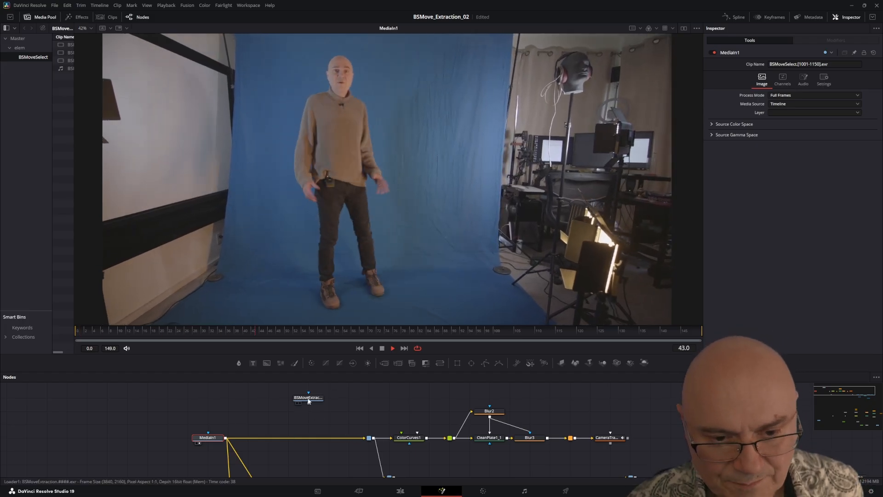
pyautogui.moveTo(308, 402); pyautogui.dragTo(409, 402)
pyautogui.click(409, 440)
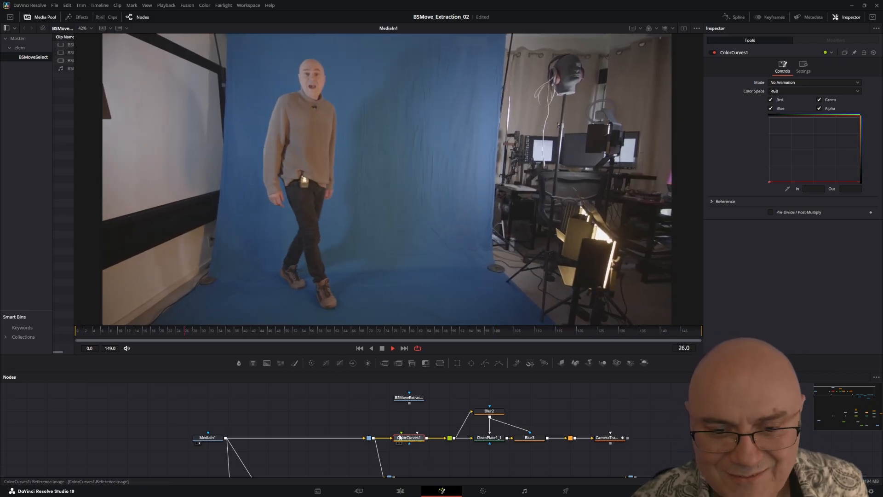
pyautogui.moveTo(330, 405); pyautogui.dragTo(352, 405)
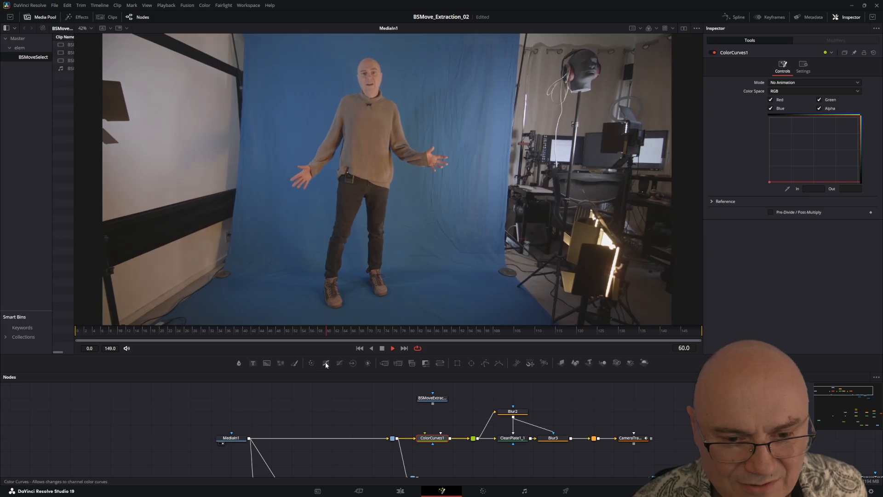
pyautogui.click(340, 363)
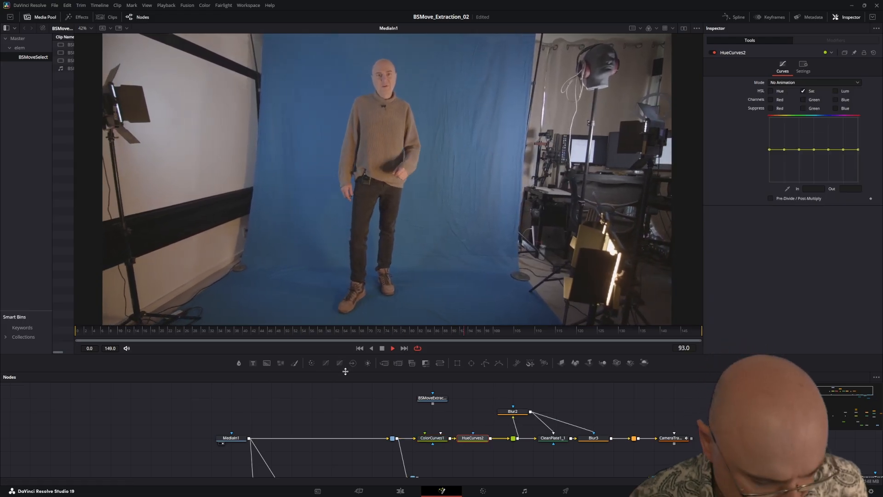
pyautogui.hotkey('ctrl', 'z')
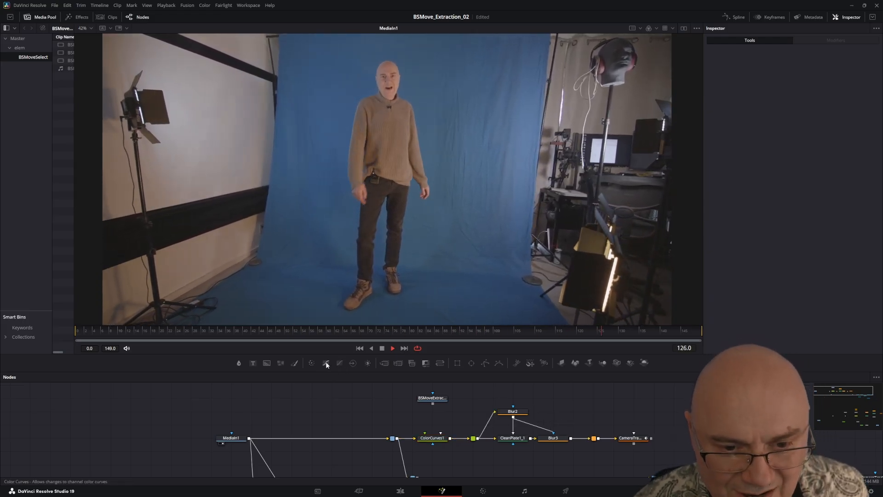
# Step: Add a separate Color Curves node, connect MediaIn1's output to its input and view the result
pyautogui.click(364, 415)
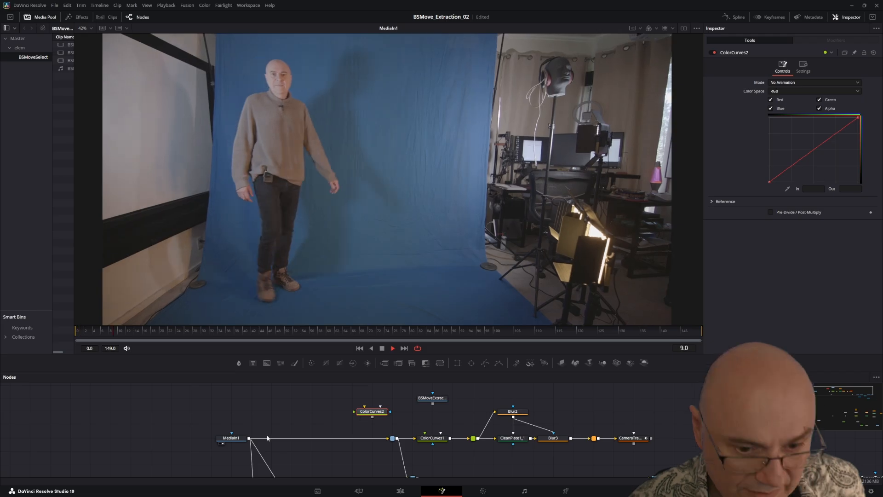
pyautogui.moveTo(248, 440); pyautogui.dragTo(366, 387)
pyautogui.click(384, 417)
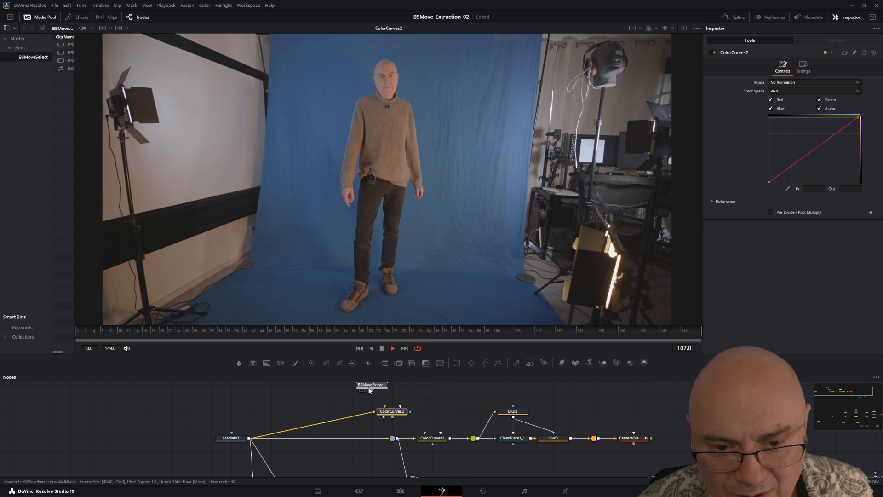
# Step: View the extraction Loader and connect its output to ColorCurves2's effect mask
pyautogui.click(363, 390)
pyautogui.moveTo(292, 397); pyautogui.dragTo(206, 414)
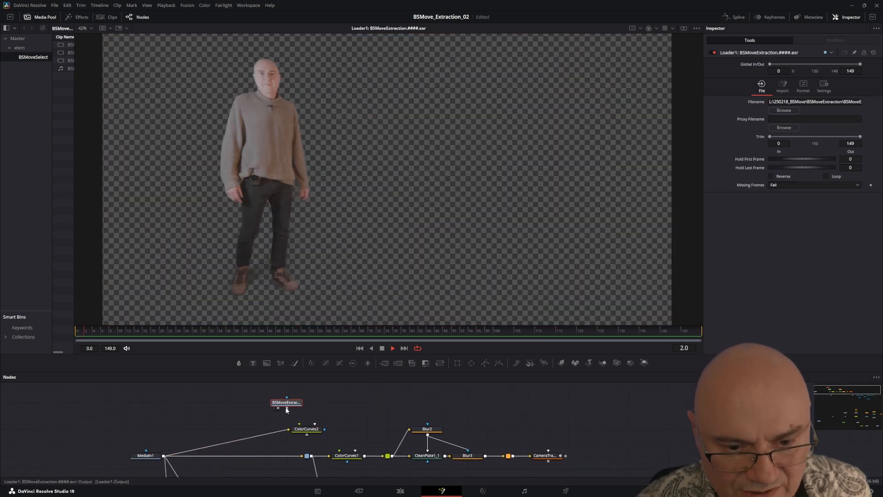
pyautogui.moveTo(286, 409); pyautogui.dragTo(325, 430)
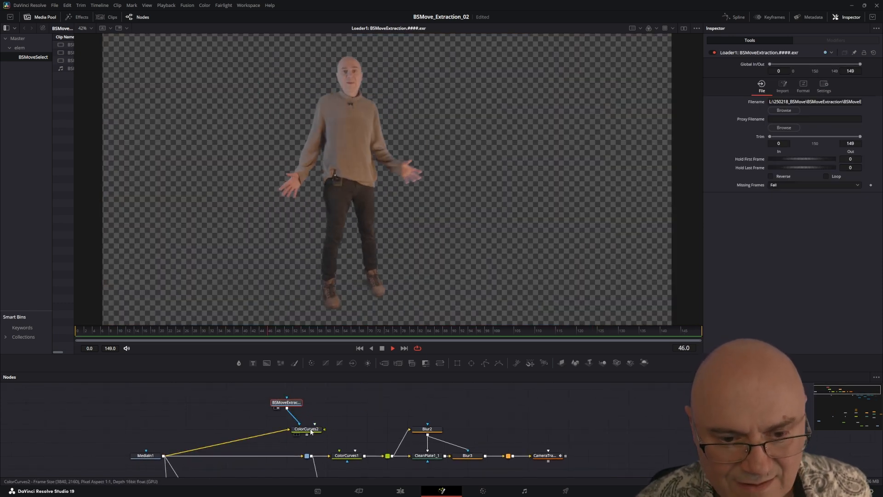
# Step: View ColorCurves2 and enable Multiply by Mask and Apply Mask Inverted to cut the figure out of the footage
pyautogui.click(308, 431)
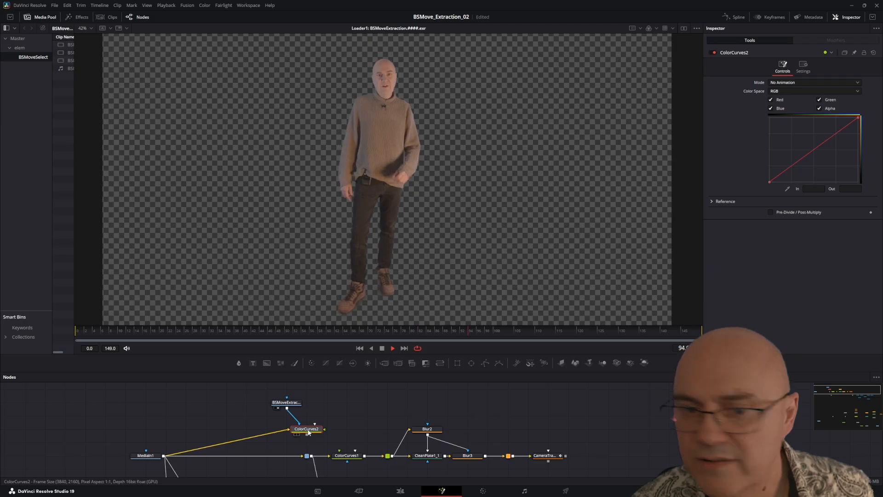
pyautogui.press('1')
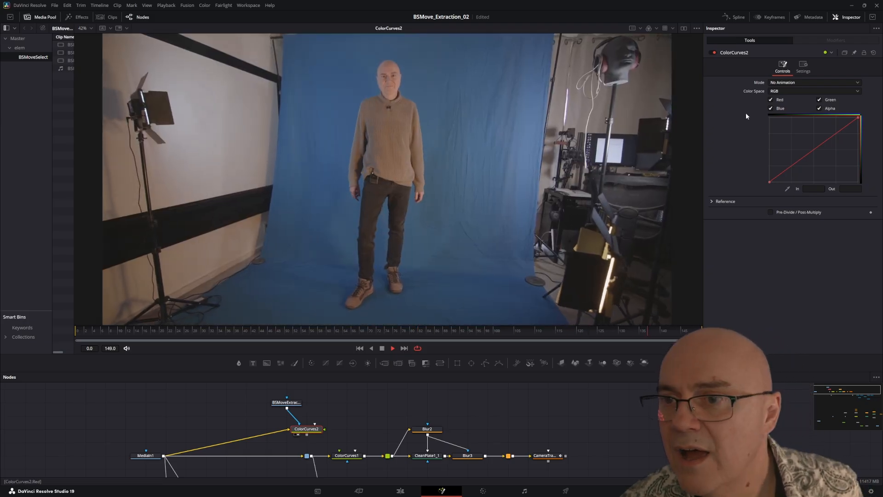
pyautogui.click(802, 66)
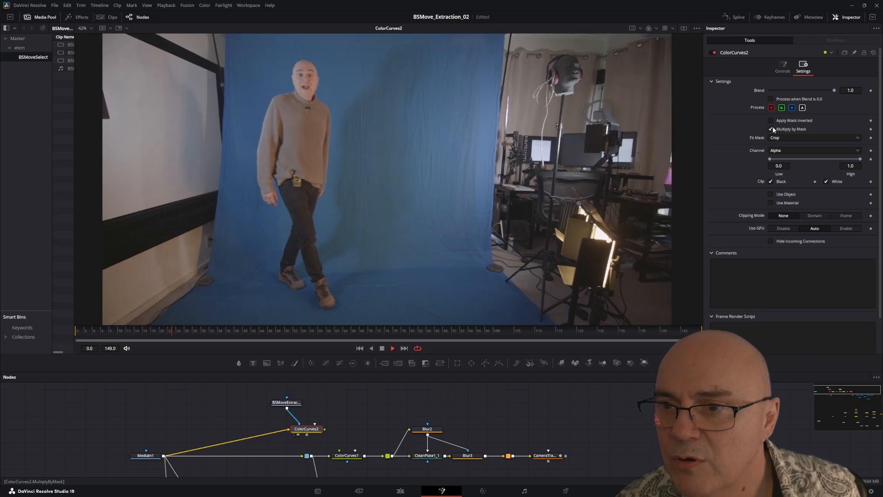
pyautogui.click(771, 129)
pyautogui.click(771, 121)
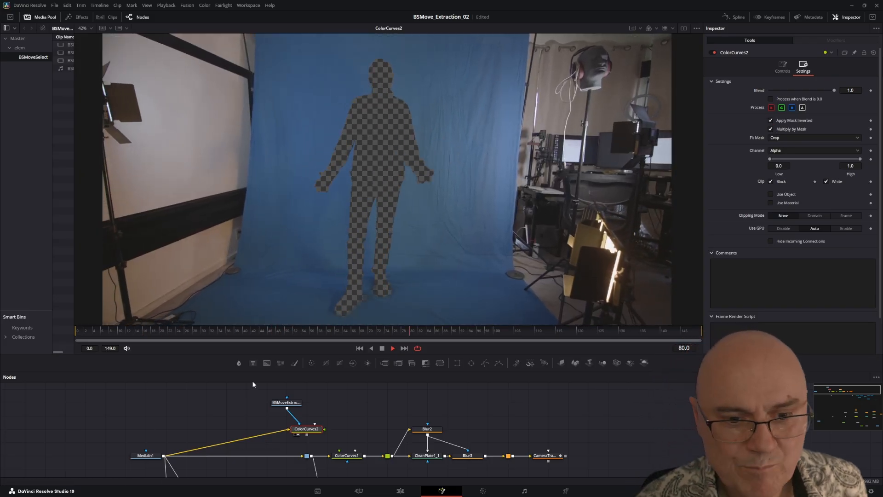
# Step: Add a Clean Plate node beside ColorCurves2 and feed it ColorCurves2's output
pyautogui.moveTo(272, 371); pyautogui.dragTo(274, 316)
pyautogui.moveTo(287, 356); pyautogui.dragTo(318, 421)
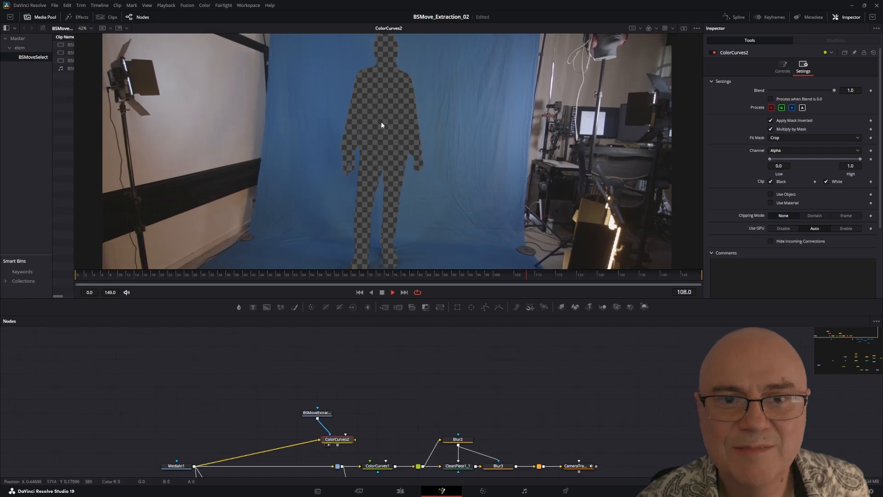
pyautogui.moveTo(509, 457); pyautogui.dragTo(467, 402)
pyautogui.moveTo(351, 357); pyautogui.dragTo(342, 411)
pyautogui.hotkey('shift', 'space')
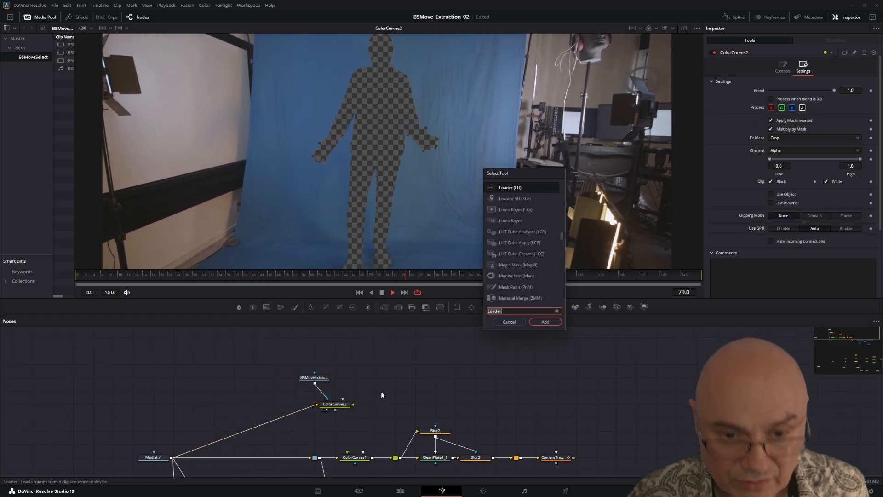
pyautogui.write('clea')
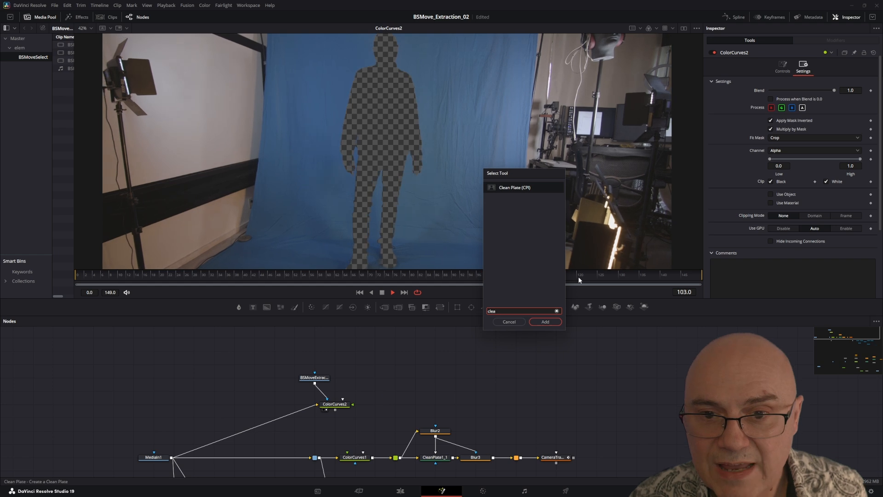
pyautogui.click(546, 320)
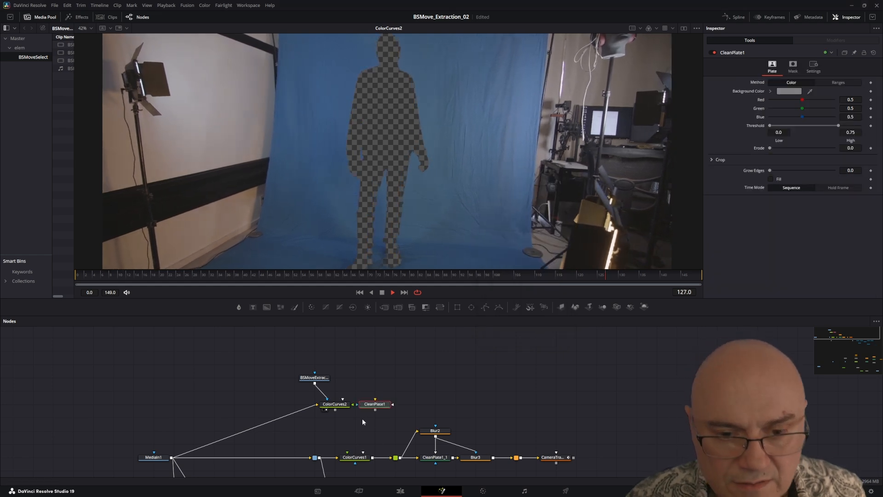
pyautogui.moveTo(384, 407); pyautogui.dragTo(338, 409)
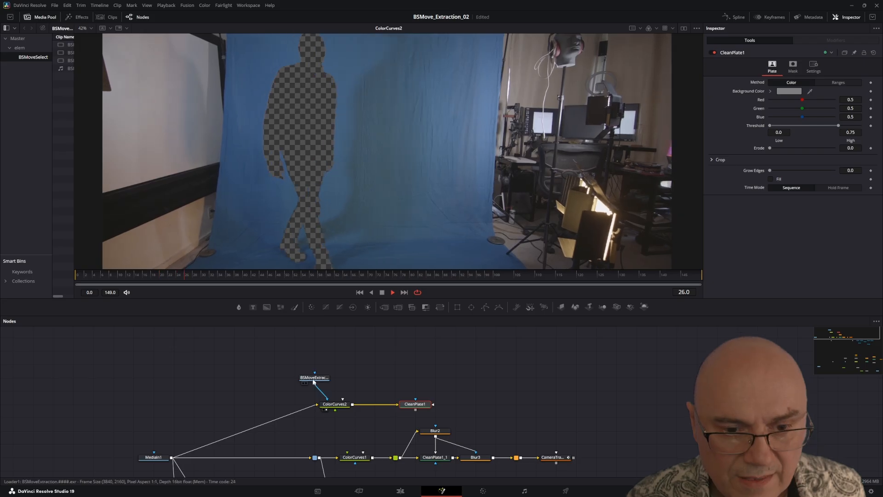
# Step: Move the Loader higher and add a Blur node linking ColorCurves2's output to CleanPlate1's garbage matte
pyautogui.moveTo(314, 378); pyautogui.dragTo(335, 351)
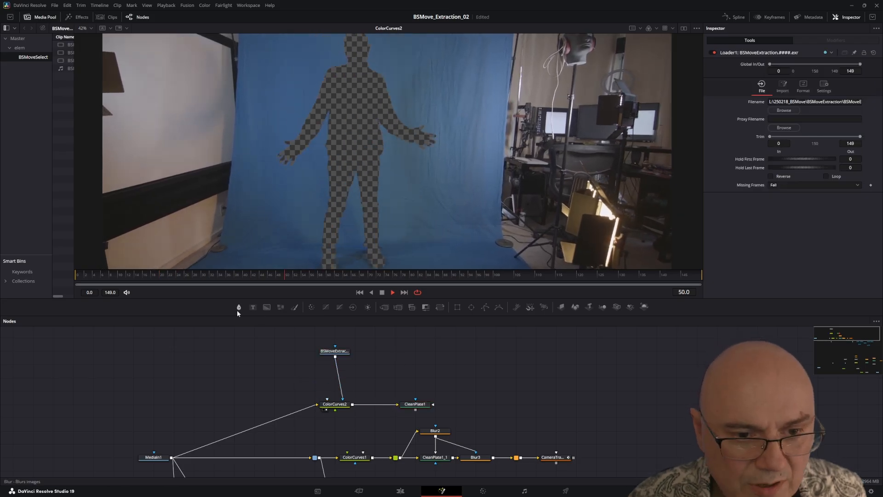
pyautogui.moveTo(239, 307); pyautogui.dragTo(395, 364)
pyautogui.moveTo(352, 405); pyautogui.dragTo(434, 406)
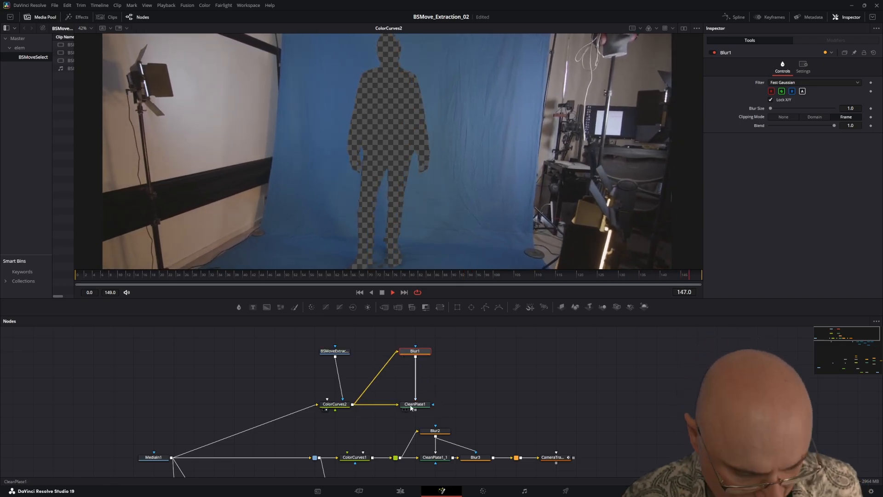
# Step: View CleanPlate1 and invert its garbage matte
pyautogui.click(411, 405)
pyautogui.press('1')
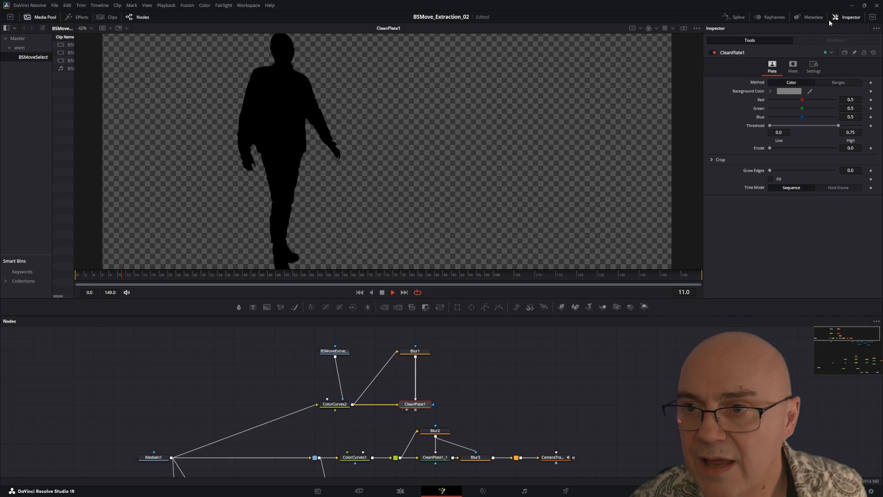
pyautogui.click(793, 66)
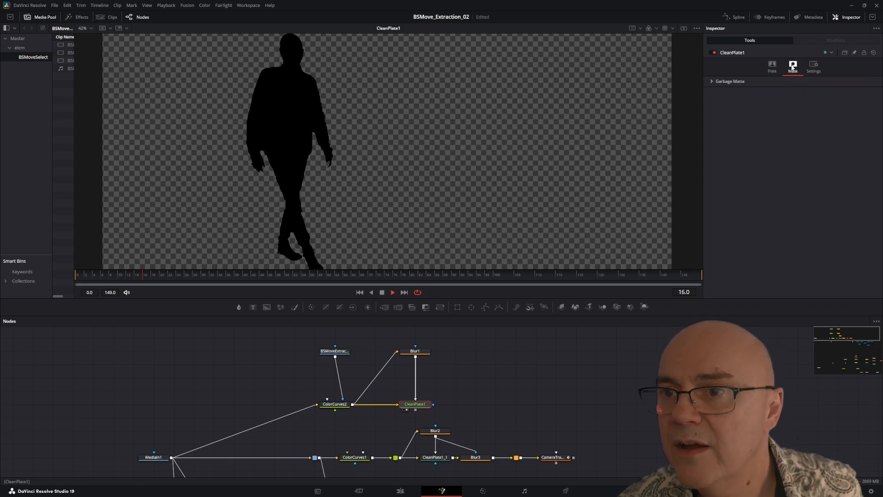
pyautogui.click(713, 81)
pyautogui.click(771, 91)
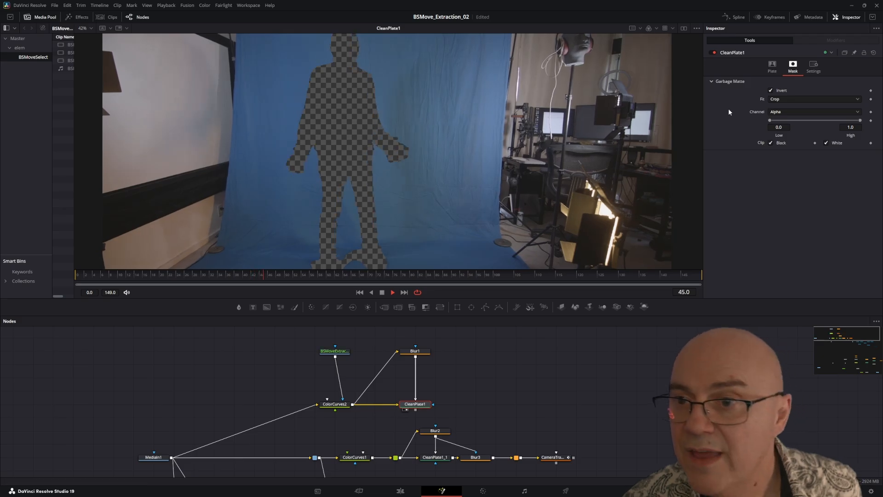
# Step: Set Blur1's blur size to 2.1 to adjust the matte around the figure
pyautogui.click(418, 352)
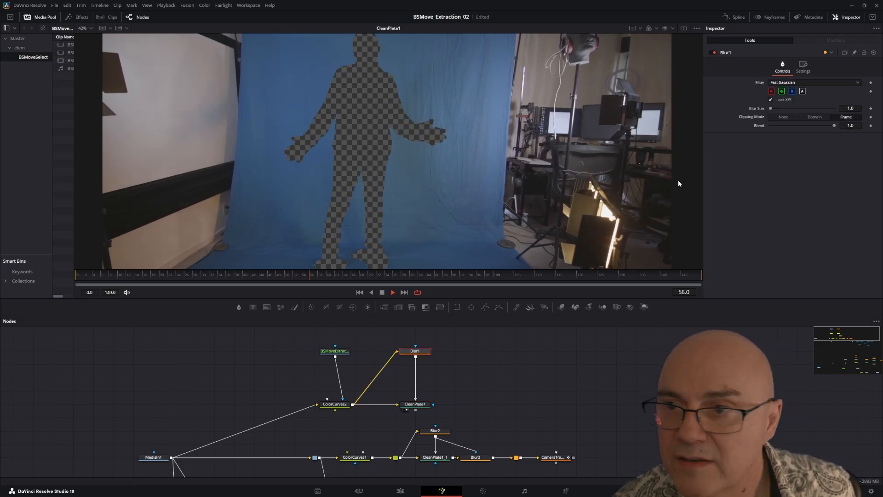
pyautogui.click(779, 109)
pyautogui.moveTo(779, 109); pyautogui.dragTo(772, 110)
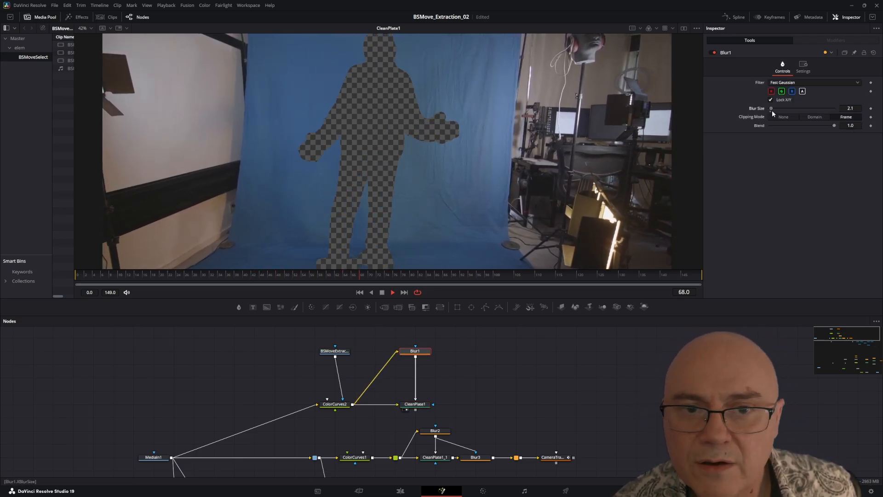
# Step: Set CleanPlate1's Grow Edges to about 0.1465 to fill the cut-out figure
pyautogui.click(418, 405)
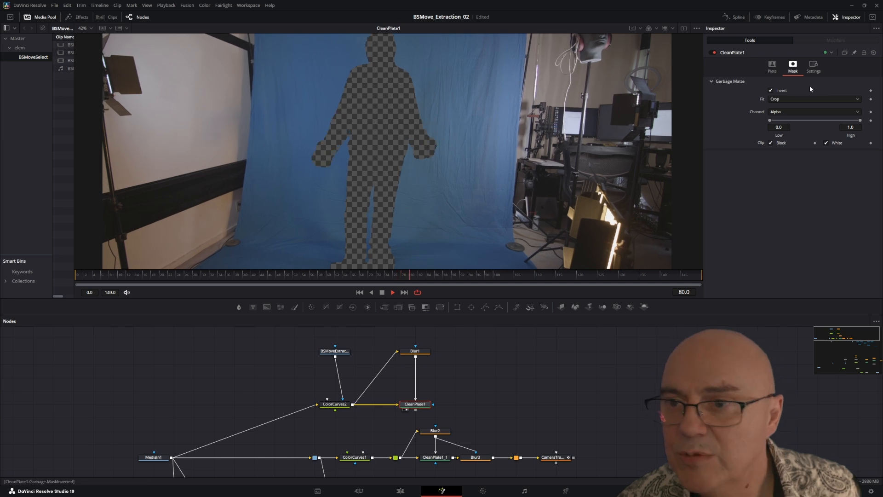
pyautogui.click(773, 67)
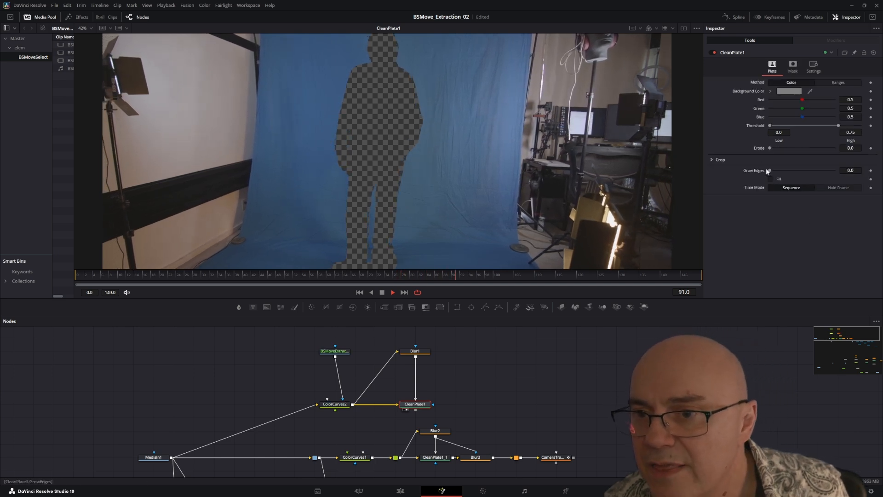
pyautogui.moveTo(769, 170); pyautogui.dragTo(817, 170)
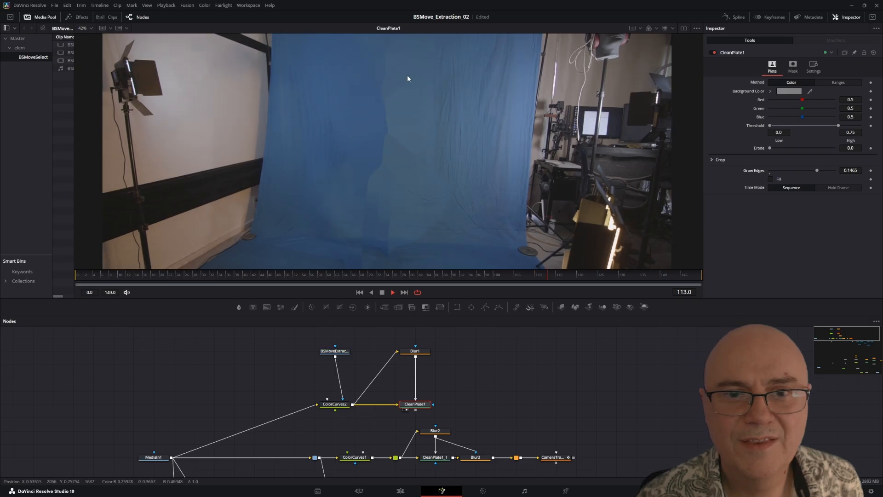
# Step: Move the Loader, ColorCurves2, Blur1 and CleanPlate1 nodes together higher in the node graph
pyautogui.moveTo(305, 432); pyautogui.dragTo(255, 410)
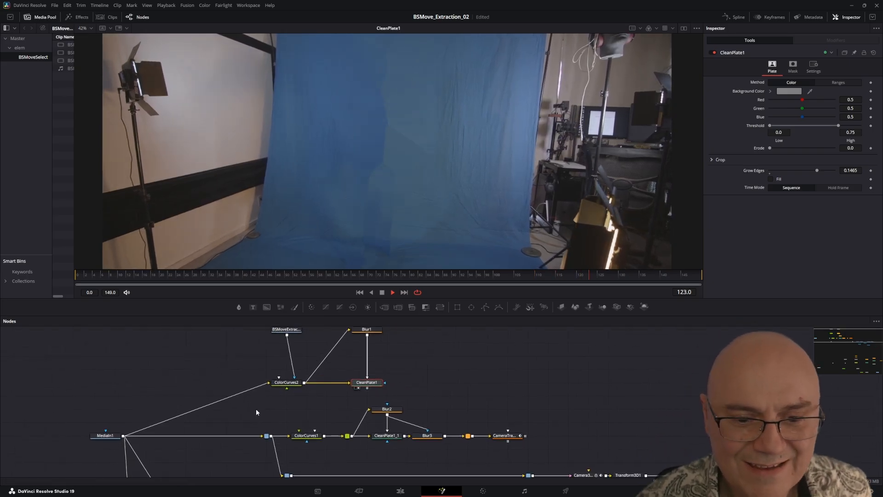
pyautogui.moveTo(366, 417); pyautogui.dragTo(419, 428)
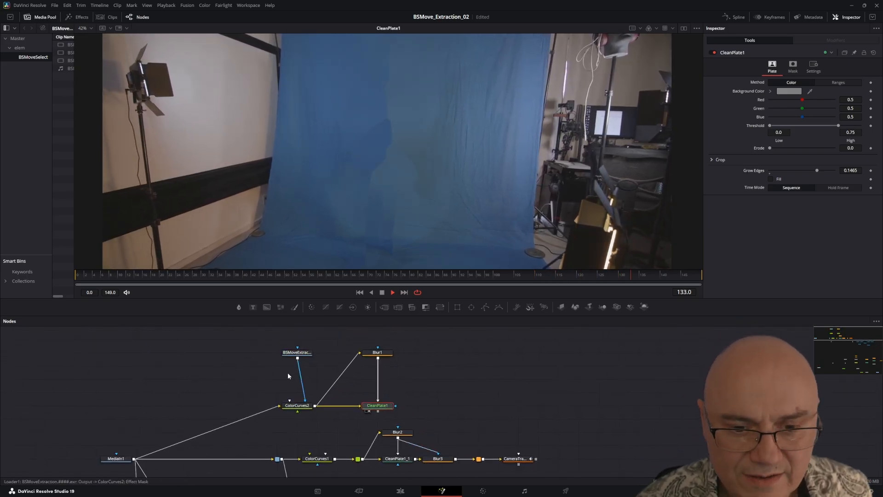
pyautogui.moveTo(241, 330); pyautogui.dragTo(378, 385)
pyautogui.click(467, 391)
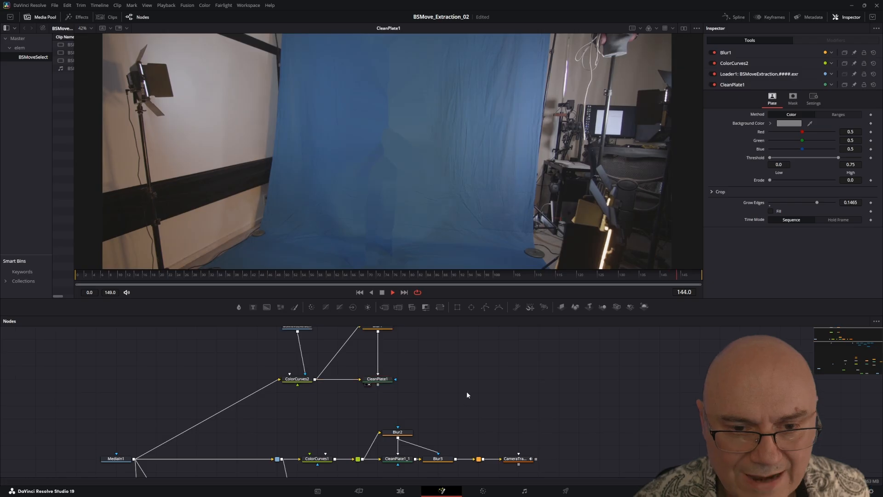
# Step: Add a Blur node after CleanPlate1, use Blur1's output as its effect mask, and view the new blur
pyautogui.moveTo(465, 375); pyautogui.dragTo(395, 413)
pyautogui.moveTo(239, 307); pyautogui.dragTo(396, 420)
pyautogui.moveTo(308, 425); pyautogui.dragTo(397, 421)
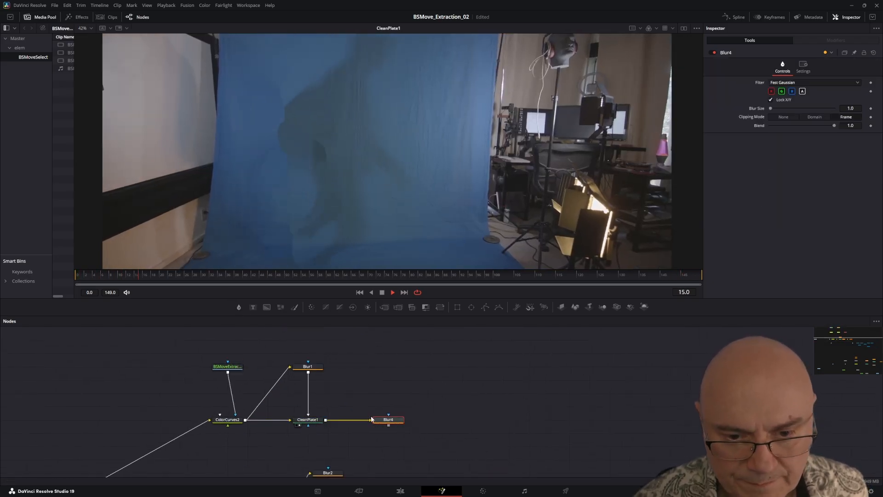
pyautogui.moveTo(309, 372); pyautogui.dragTo(389, 421)
pyautogui.click(389, 425)
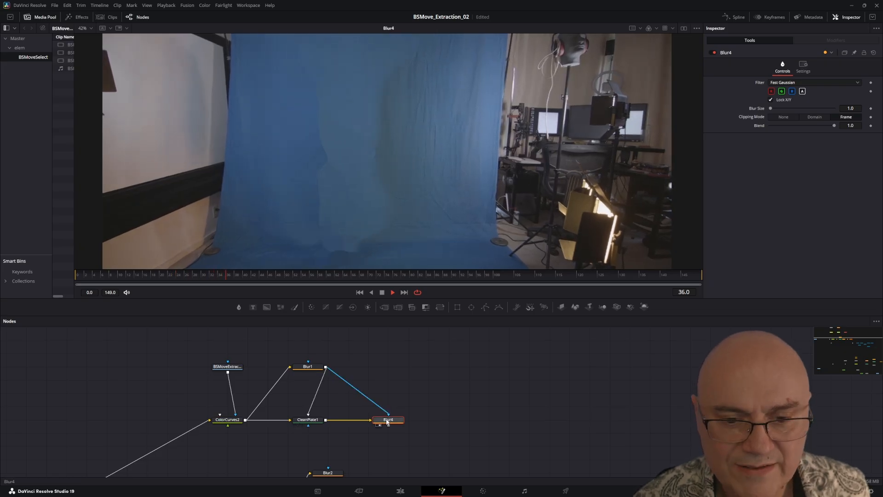
# Step: Set Blur4's blur size to 35.8 and apply its mask inverted
pyautogui.moveTo(771, 108); pyautogui.dragTo(794, 110)
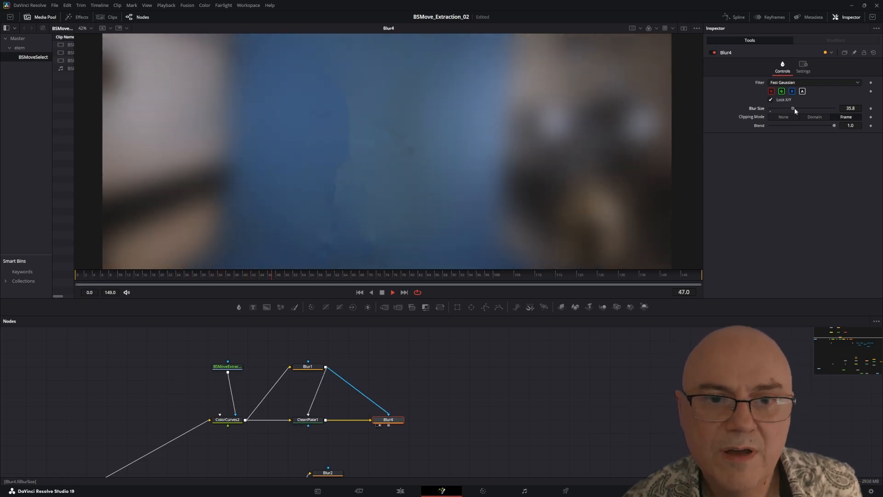
pyautogui.click(804, 68)
pyautogui.click(771, 120)
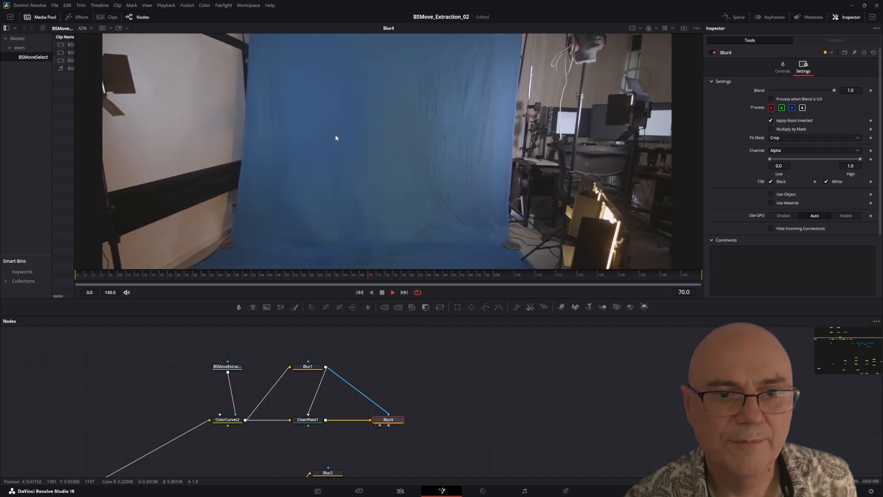
# Step: Stop playback and scrub through the shot to examine the blurred clean plate over the whole frame
pyautogui.scroll(-2, 339, 134)
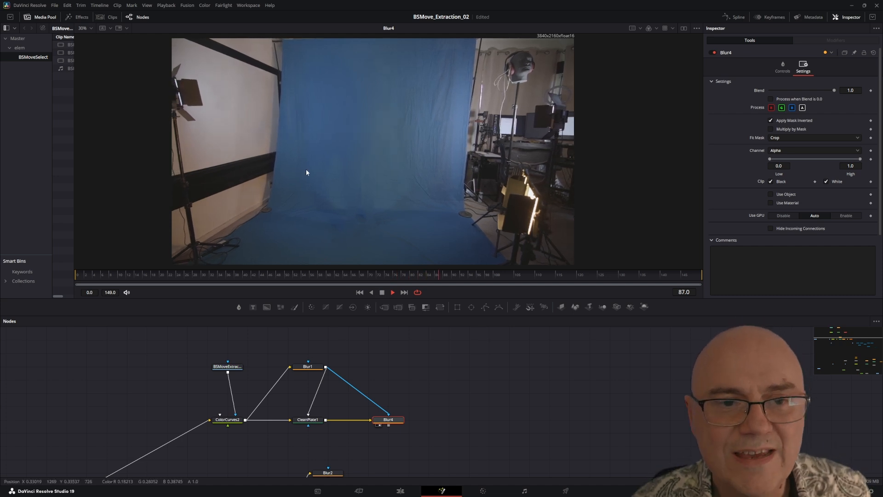
pyautogui.click(382, 293)
pyautogui.moveTo(339, 195)
pyautogui.mouseDown()
pyautogui.moveTo(383, 198)
pyautogui.moveTo(332, 195)
pyautogui.mouseUp()
pyautogui.moveTo(224, 275); pyautogui.dragTo(332, 266)
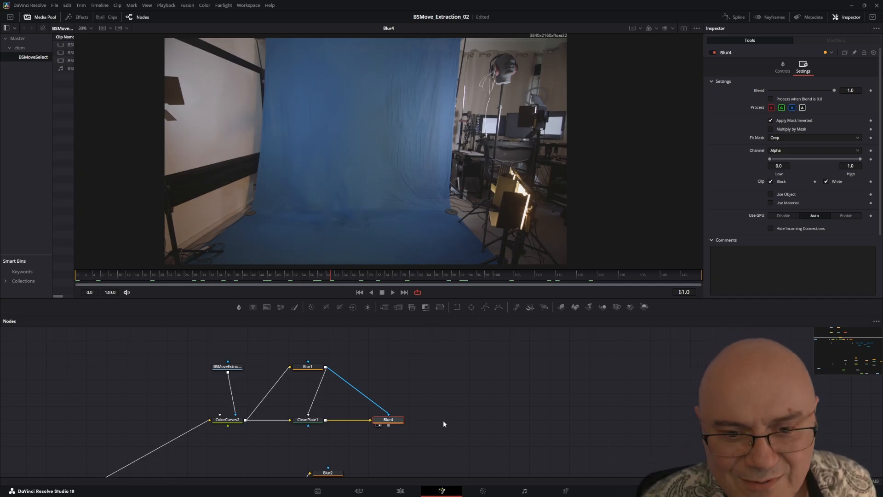
# Step: Add a Camera Tracker node after Blur4 and place it to the right of the blur
pyautogui.moveTo(442, 418); pyautogui.dragTo(378, 404)
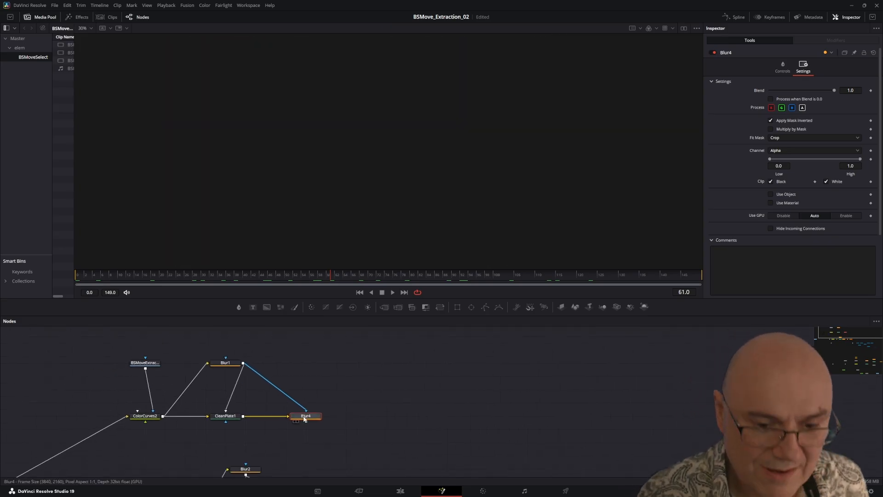
pyautogui.moveTo(373, 440); pyautogui.dragTo(410, 458)
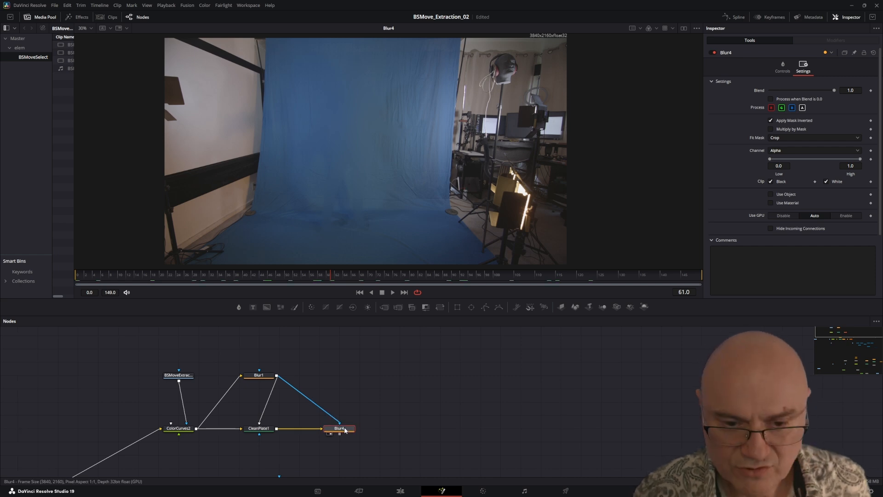
pyautogui.hotkey('shift', 'space')
pyautogui.write('cam')
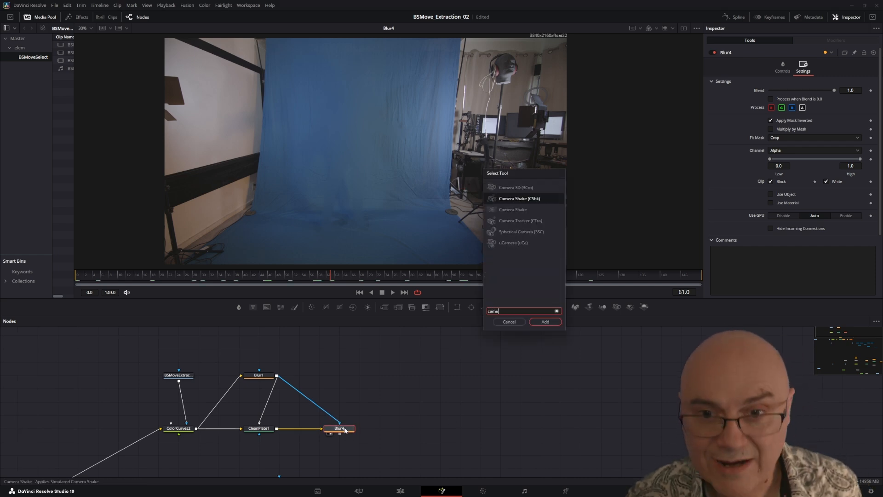
pyautogui.write('e')
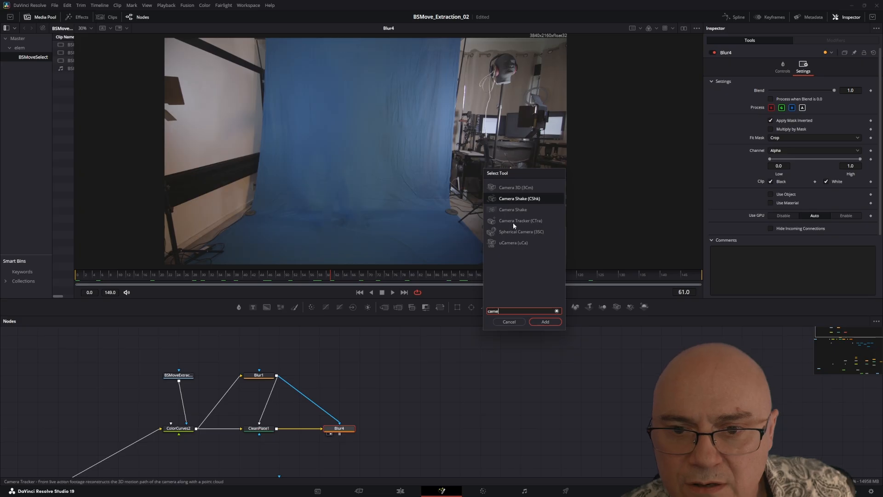
pyautogui.click(513, 221)
pyautogui.click(545, 322)
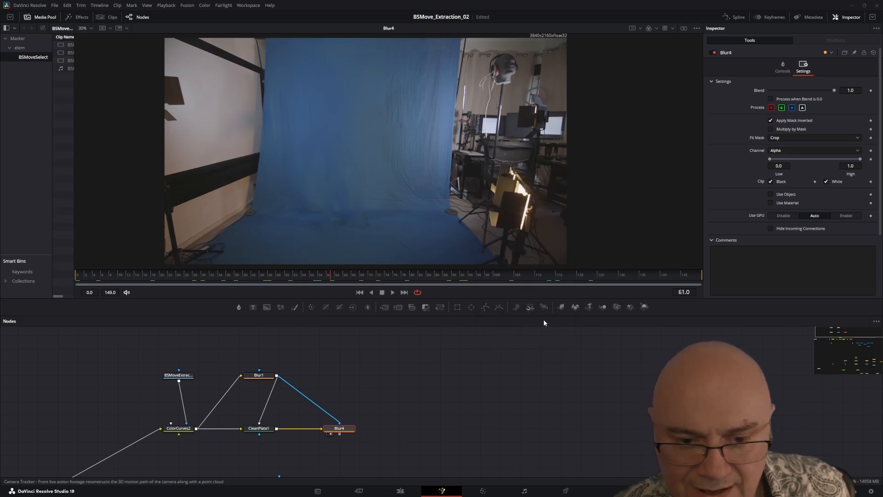
pyautogui.moveTo(379, 433); pyautogui.dragTo(427, 432)
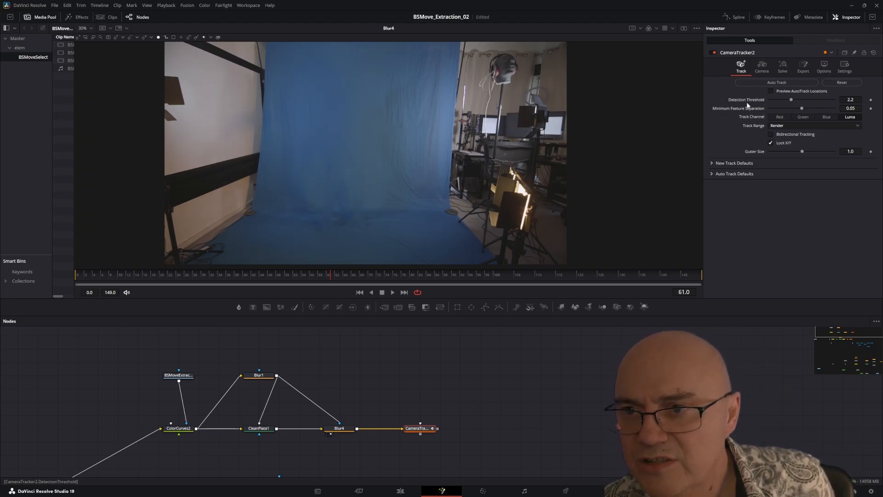
# Step: Auto-track the shot from frame 0 with detection threshold 1.903, minimum feature separation 0.0193 and bidirectional tracking enabled
pyautogui.moveTo(776, 101); pyautogui.dragTo(775, 101)
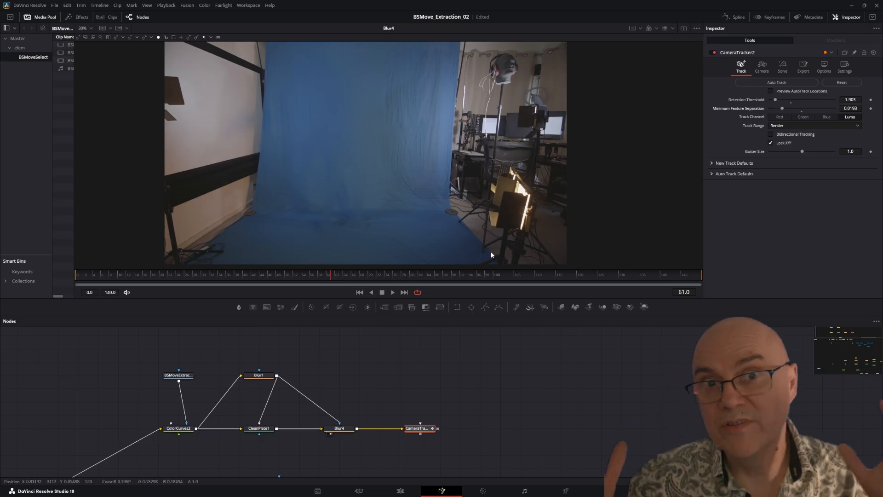
pyautogui.click(358, 292)
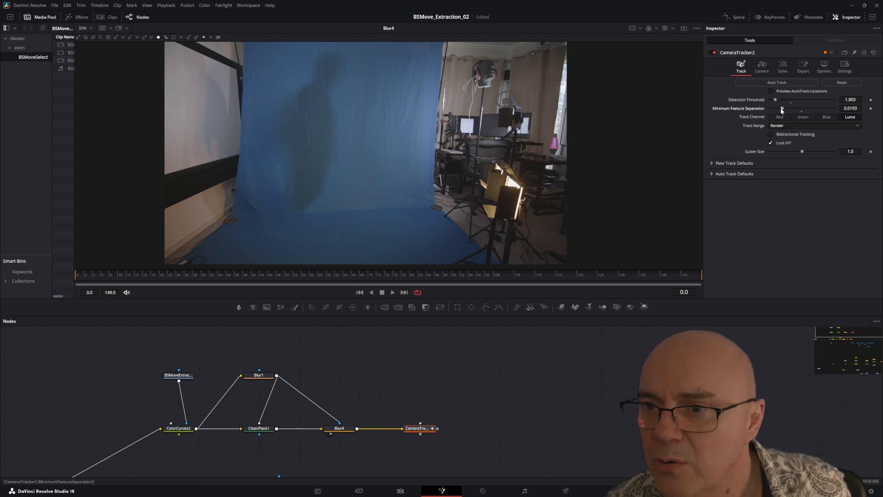
pyautogui.click(762, 68)
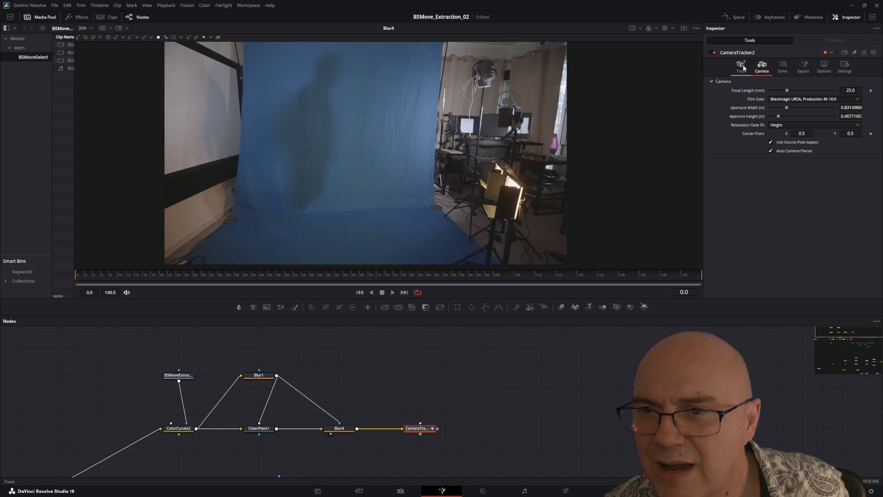
pyautogui.click(742, 67)
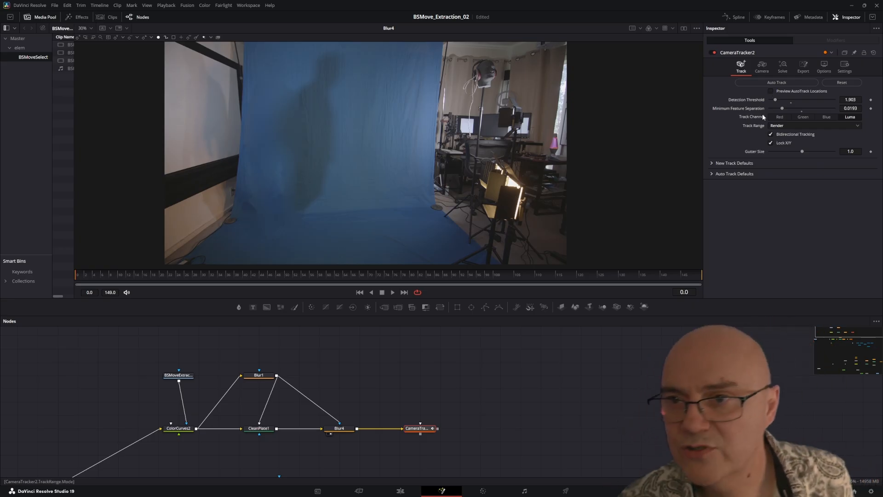
pyautogui.click(768, 83)
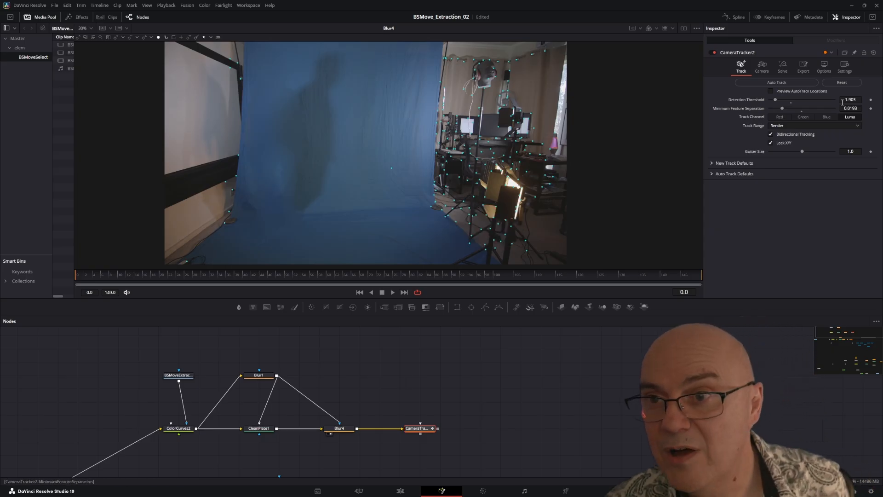
# Step: Set CameraTracker2's focal length to 11 mm and solve the camera
pyautogui.click(762, 67)
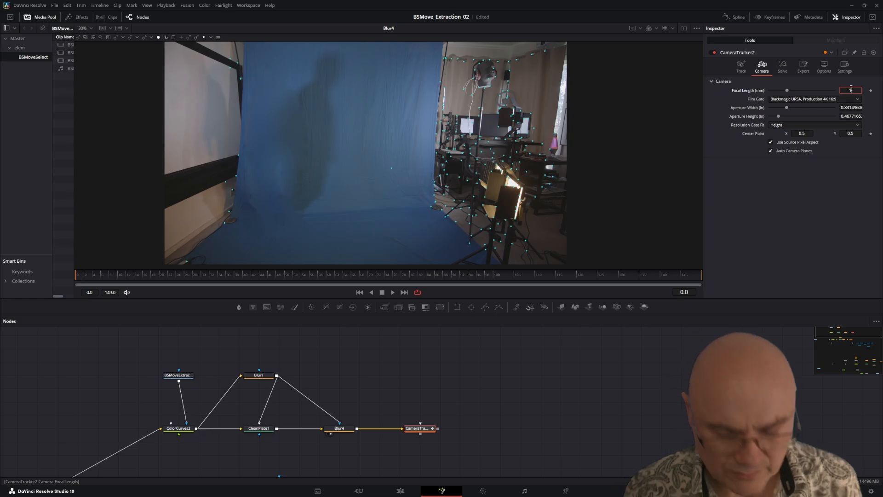
pyautogui.press('Return')
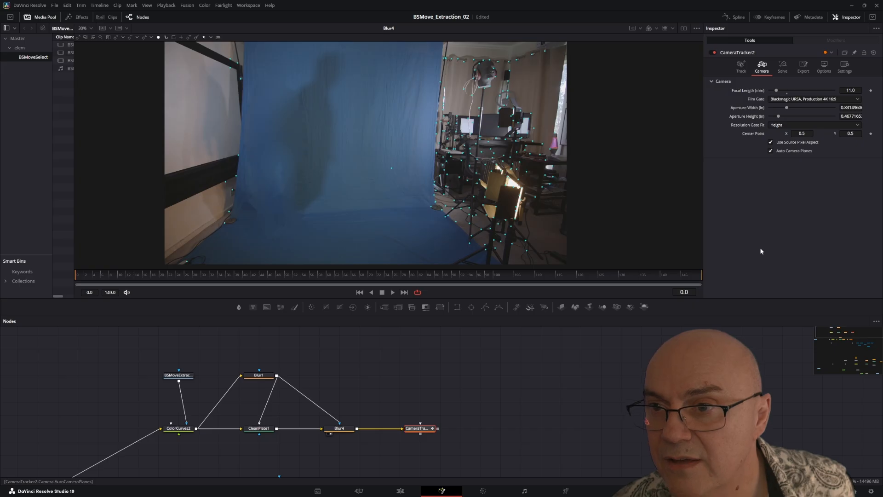
pyautogui.click(784, 68)
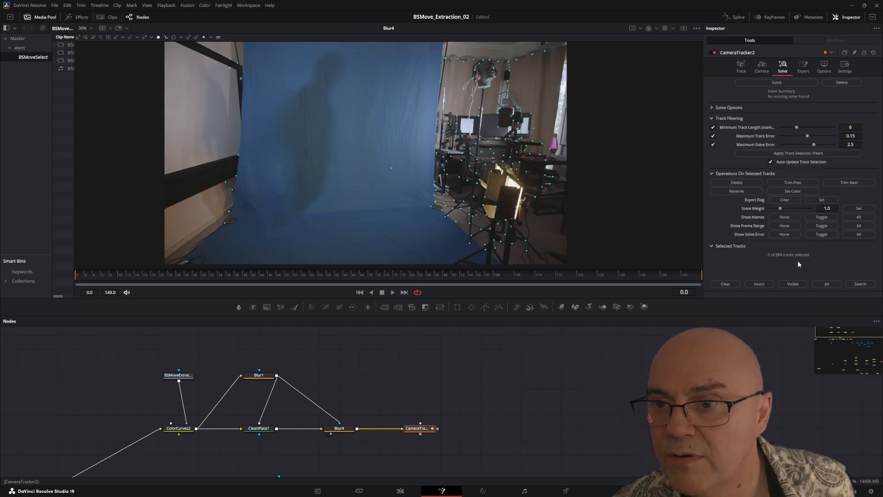
pyautogui.click(772, 83)
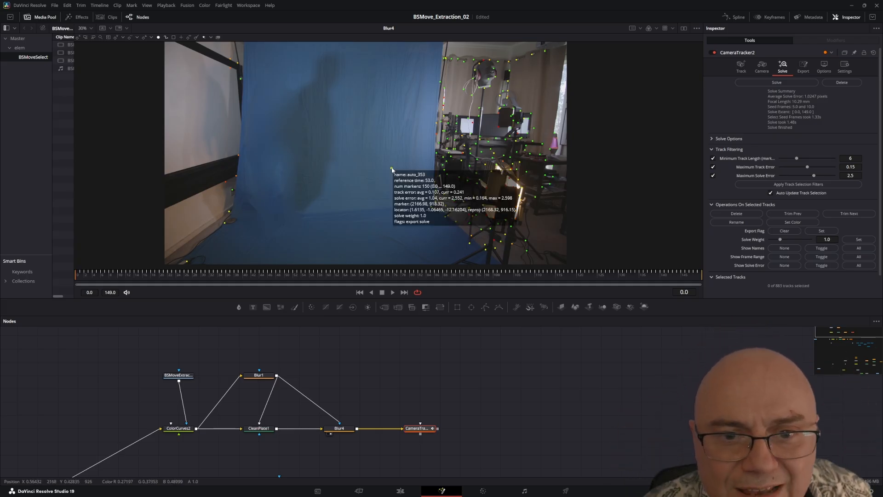
# Step: Play and scrub the shot to check how the solved track points follow the footage
pyautogui.click(392, 293)
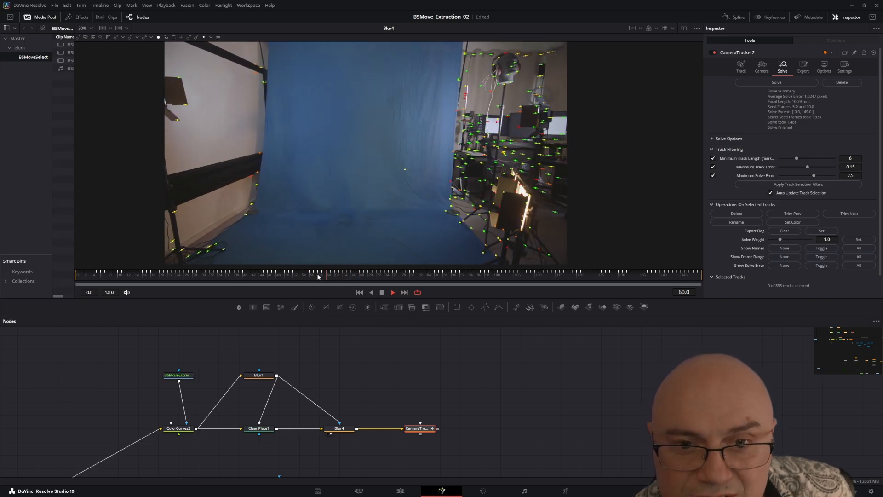
pyautogui.click(138, 275)
pyautogui.moveTo(135, 275); pyautogui.dragTo(96, 259)
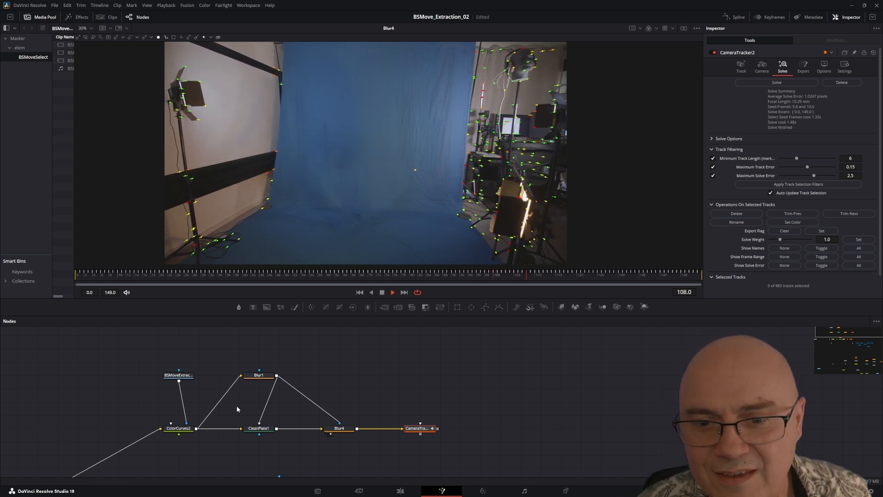
pyautogui.click(382, 293)
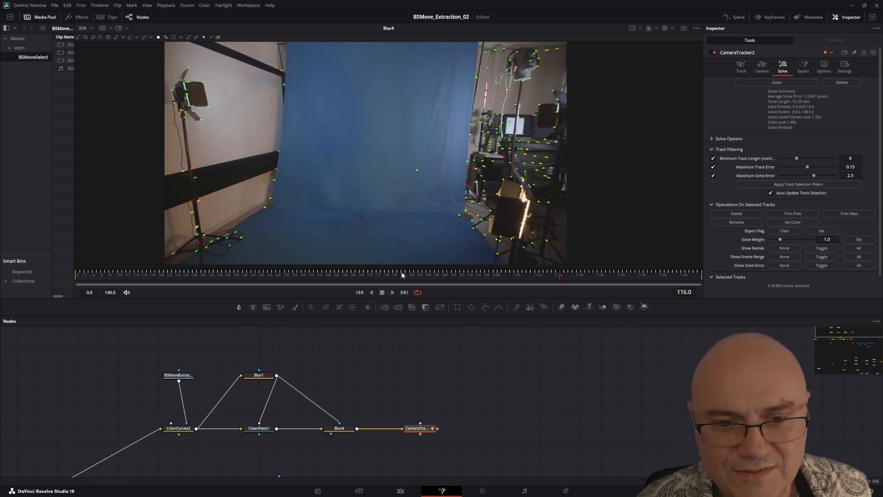
# Step: Delete the stray track point on the blue screen at frame 75
pyautogui.moveTo(281, 286); pyautogui.dragTo(391, 285)
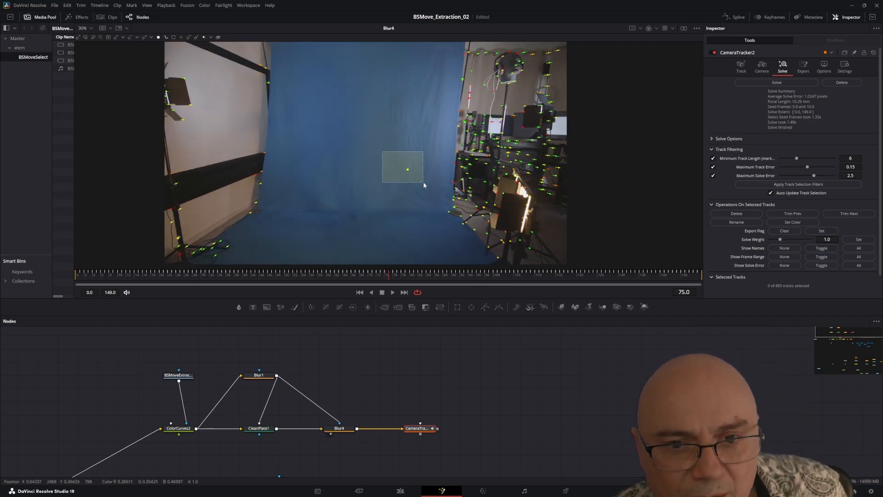
pyautogui.moveTo(424, 182); pyautogui.dragTo(426, 189)
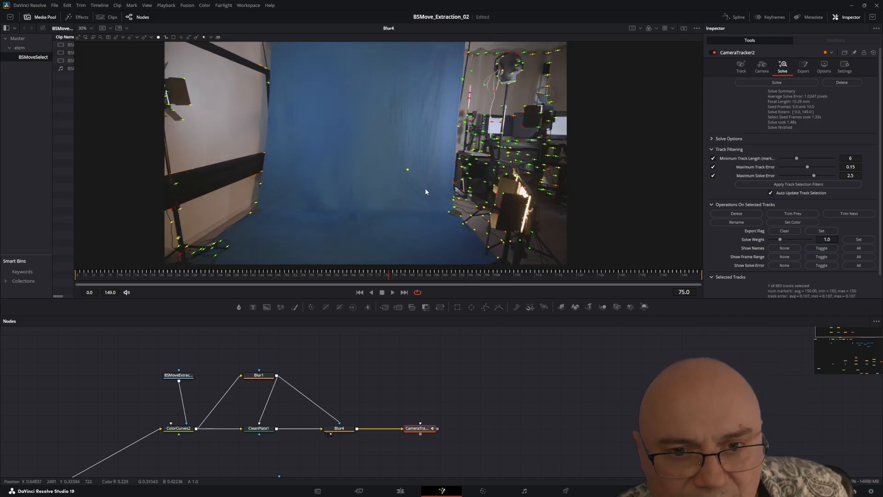
pyautogui.press('Delete')
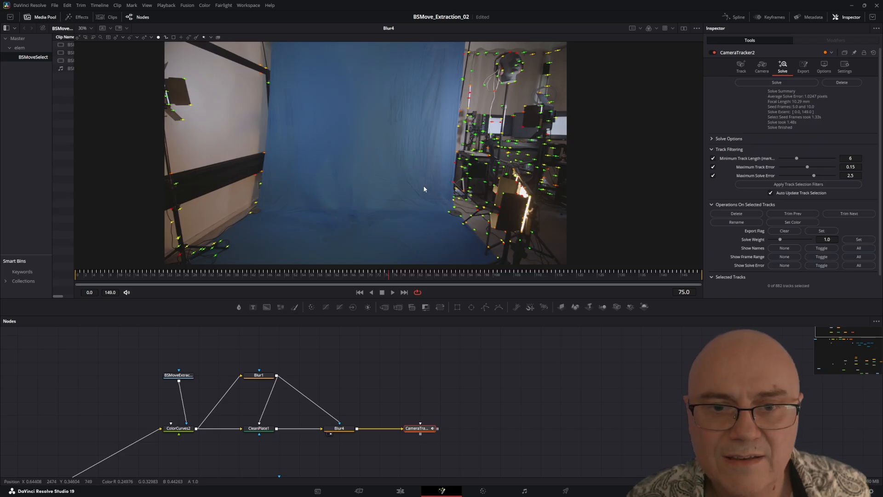
# Step: Export CameraTracker2's solve as a 3D scene with camera, point cloud and ground plane
pyautogui.moveTo(106, 276); pyautogui.dragTo(315, 261)
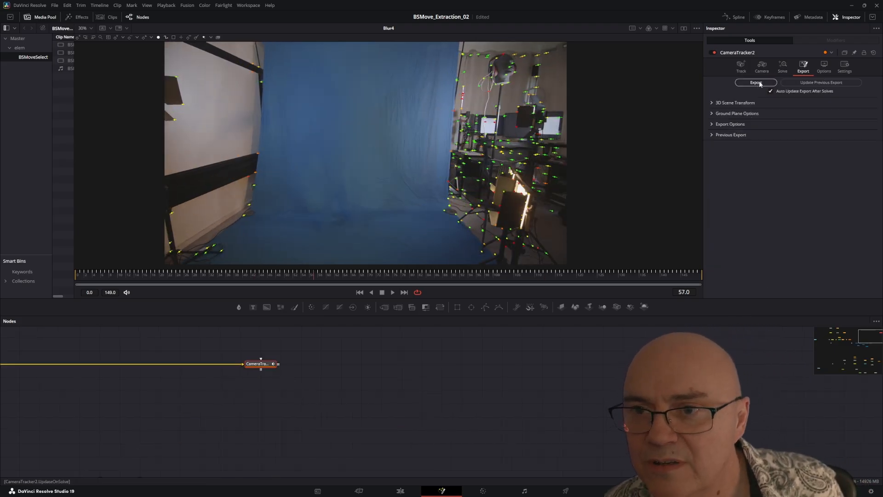
pyautogui.click(757, 83)
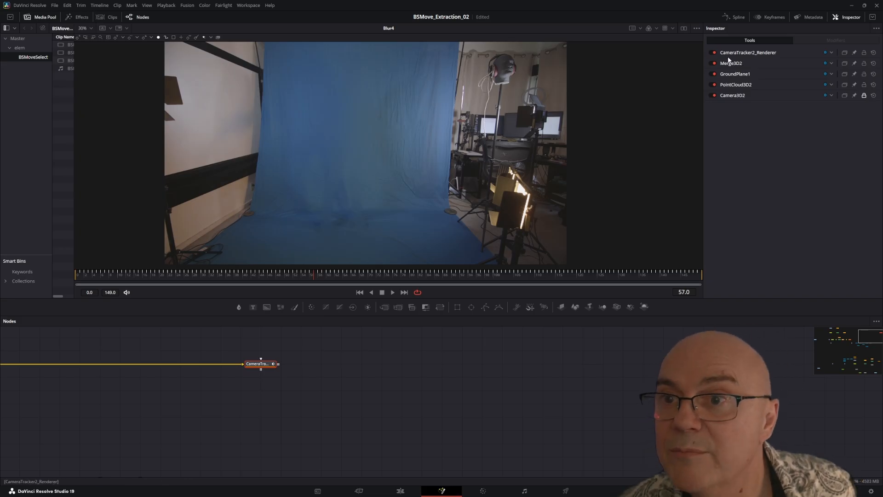
pyautogui.moveTo(182, 442); pyautogui.dragTo(526, 400)
pyautogui.moveTo(313, 422); pyautogui.dragTo(709, 438)
pyautogui.scroll(-3, 596, 422)
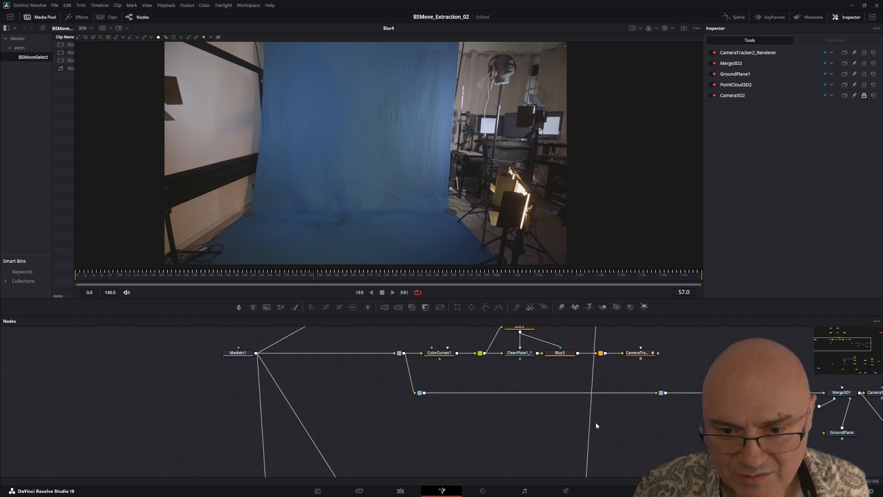
# Step: Move the exported 3D scene nodes next to the clean-plate branch beside Blur4 and bring CameraTracker2 closer to them
pyautogui.scroll(3, 596, 422)
pyautogui.scroll(-7, 595, 422)
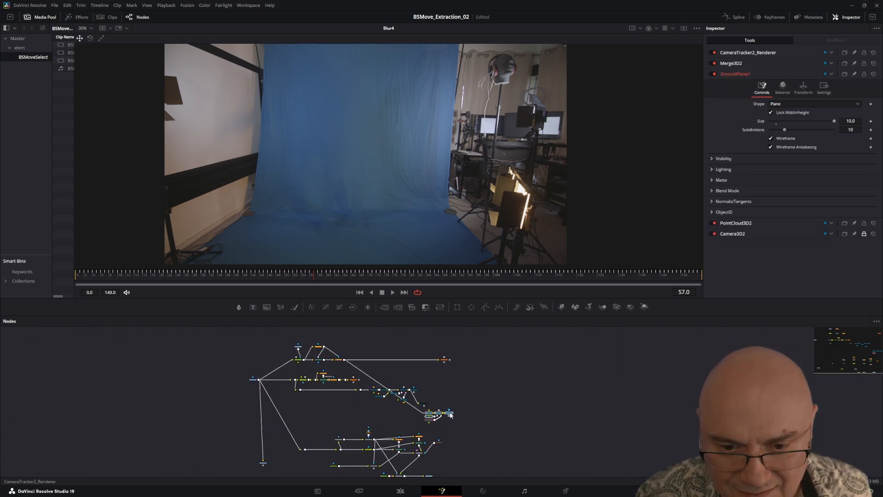
pyautogui.moveTo(451, 416); pyautogui.dragTo(392, 349)
pyautogui.click(391, 348)
pyautogui.scroll(8, 396, 368)
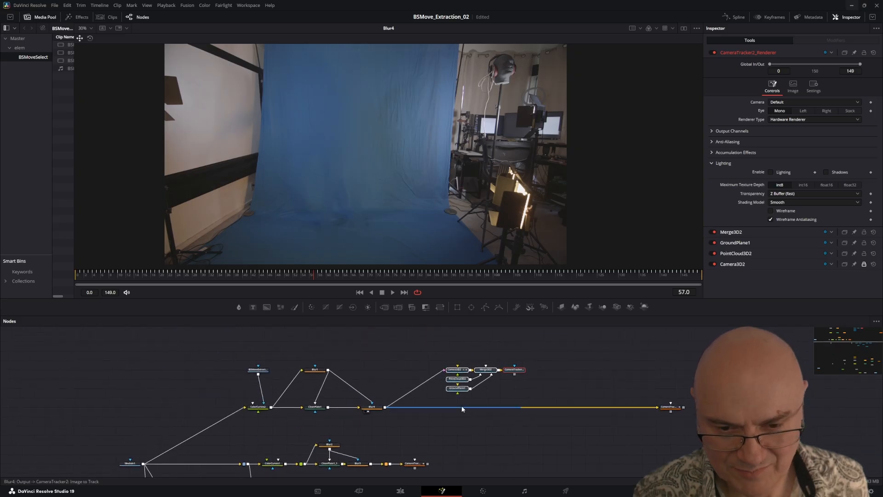
pyautogui.moveTo(398, 384)
pyautogui.mouseDown()
pyautogui.moveTo(509, 403)
pyautogui.moveTo(413, 392)
pyautogui.mouseUp()
pyautogui.scroll(-3, 510, 403)
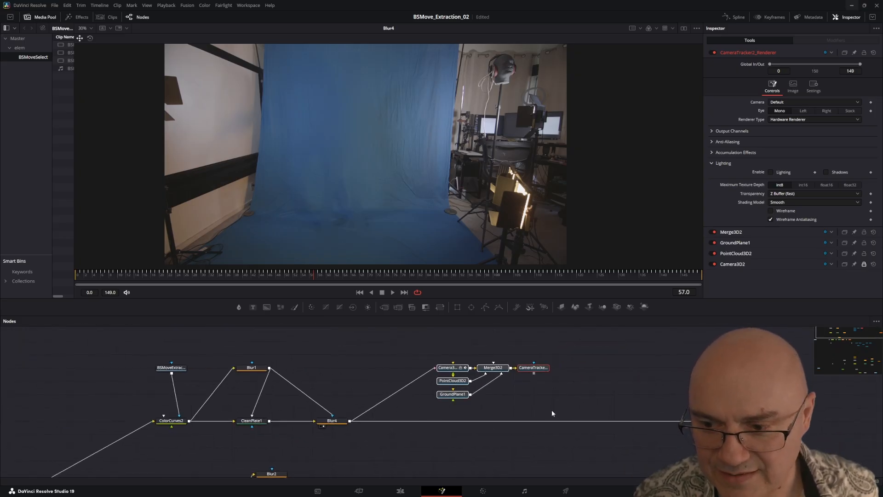
pyautogui.moveTo(465, 389); pyautogui.dragTo(366, 381)
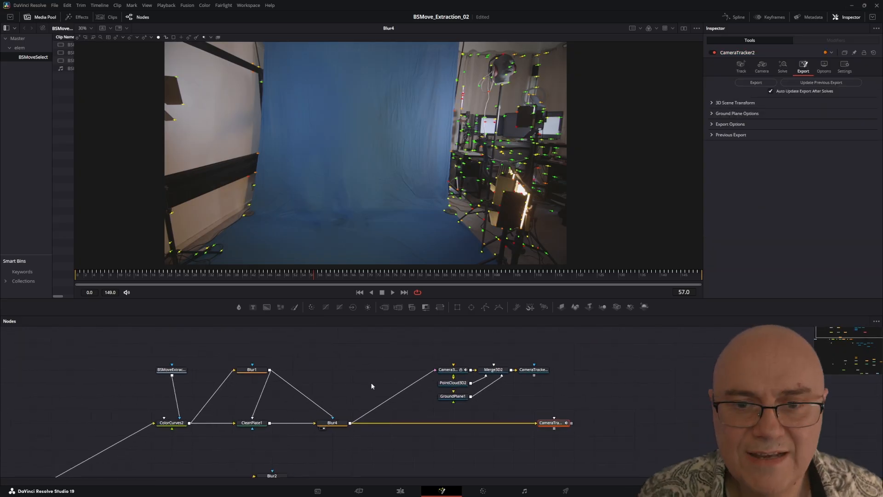
pyautogui.moveTo(389, 414); pyautogui.dragTo(318, 426)
pyautogui.click(342, 385)
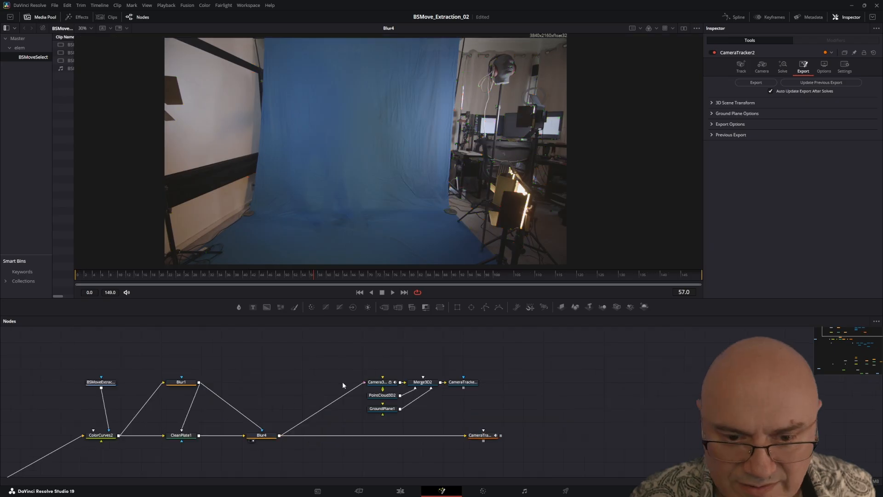
# Step: Examine the exported camera, merge, renderer, point cloud and ground plane nodes and line Camera3D2 up with Merge3D2
pyautogui.moveTo(388, 382); pyautogui.dragTo(433, 387)
pyautogui.scroll(3, 343, 354)
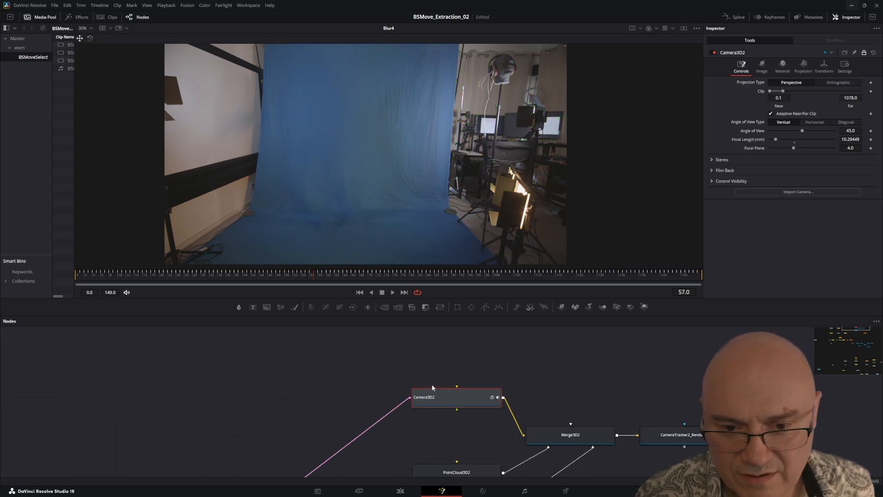
pyautogui.scroll(-3, 433, 387)
pyautogui.scroll(3, 477, 414)
pyautogui.click(480, 398)
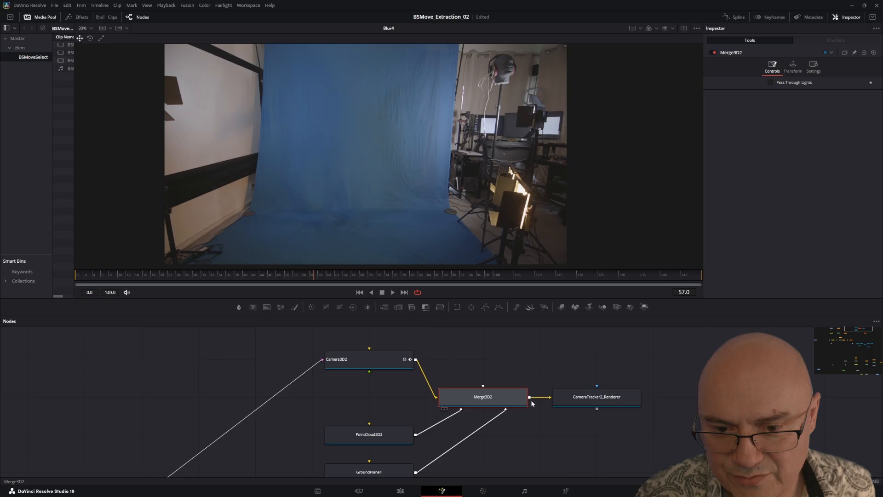
pyautogui.click(600, 401)
pyautogui.scroll(-3, 350, 393)
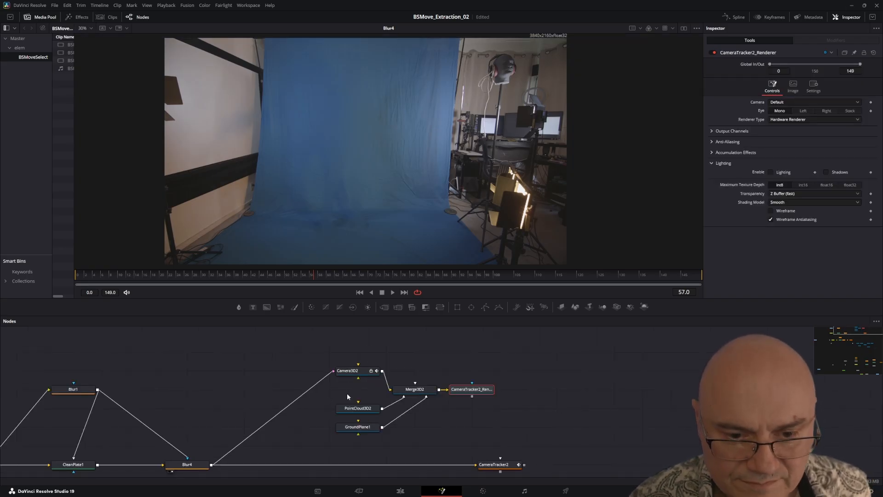
pyautogui.click(360, 409)
pyautogui.click(363, 429)
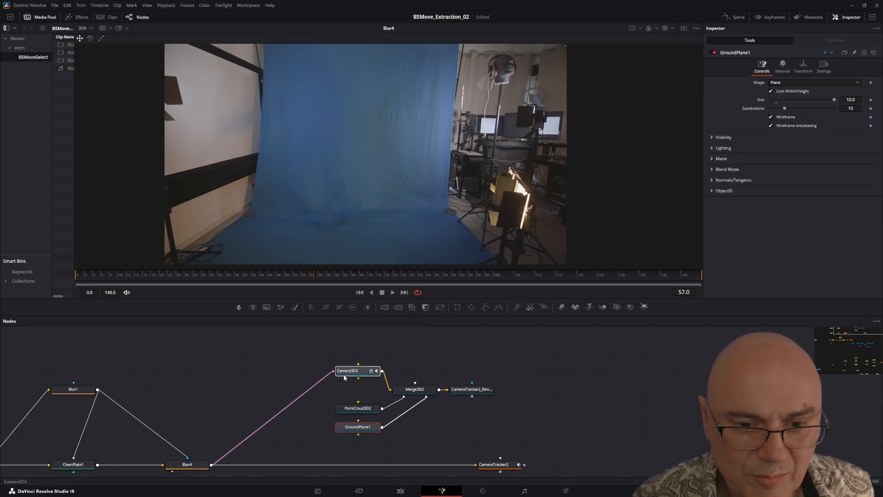
pyautogui.moveTo(357, 372); pyautogui.dragTo(328, 390)
# Step: Scrub through CameraTracker2_Renderer's output and feed the original footage into Camera3D2 instead of the clean plate from Blur4
pyautogui.click(465, 390)
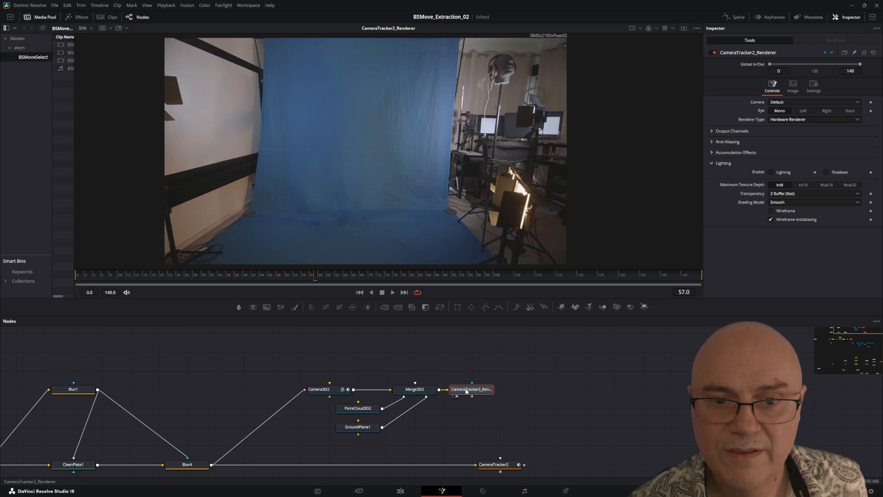
pyautogui.moveTo(189, 275); pyautogui.dragTo(483, 278)
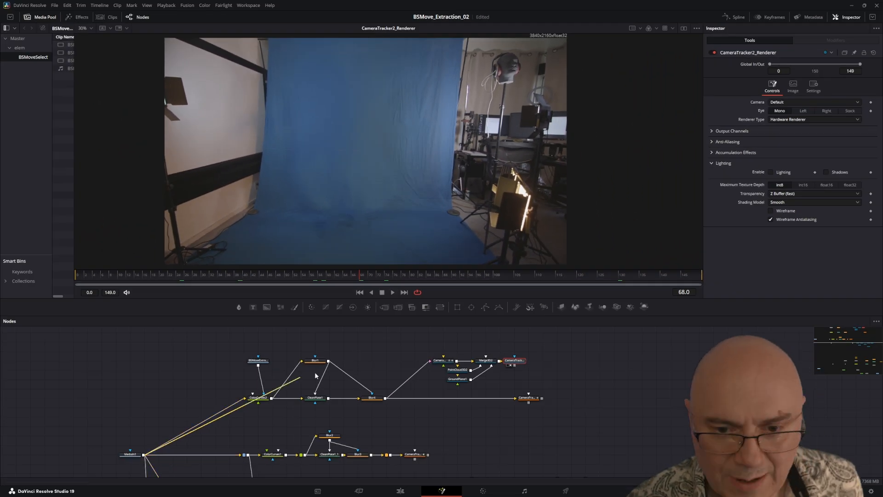
pyautogui.moveTo(315, 372); pyautogui.dragTo(431, 362)
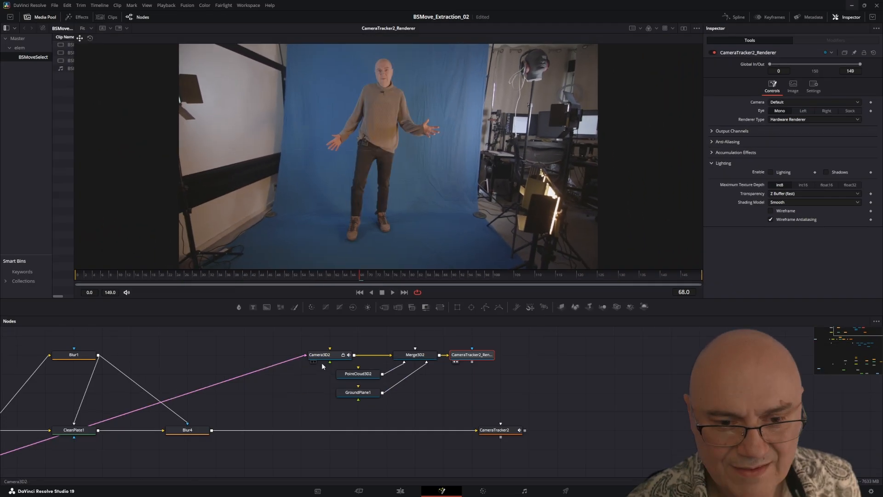
pyautogui.moveTo(320, 384); pyautogui.dragTo(288, 399)
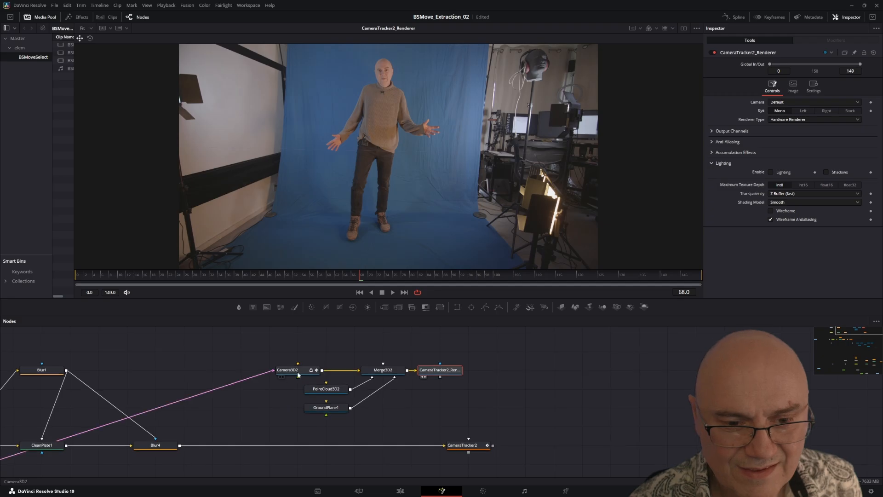
# Step: Display Merge3D2 in the viewer and examine the tracked camera, point cloud and ground plane from several angles
pyautogui.click(385, 372)
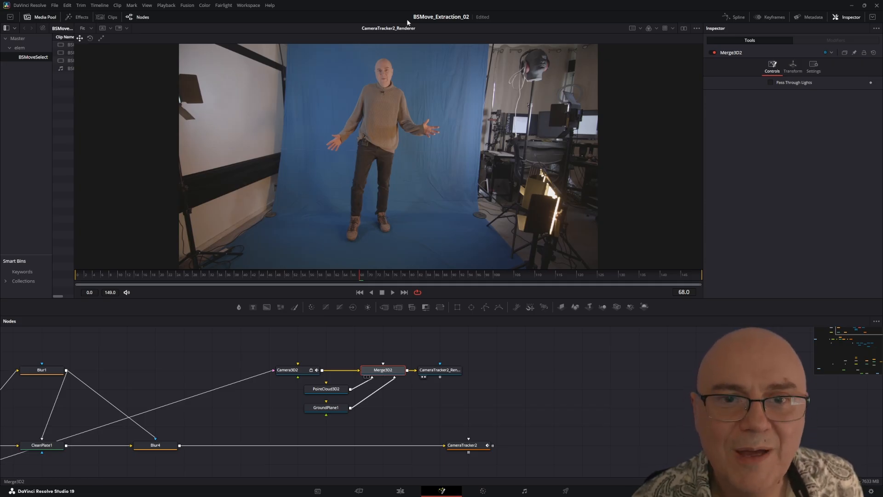
pyautogui.moveTo(386, 371); pyautogui.dragTo(390, 164)
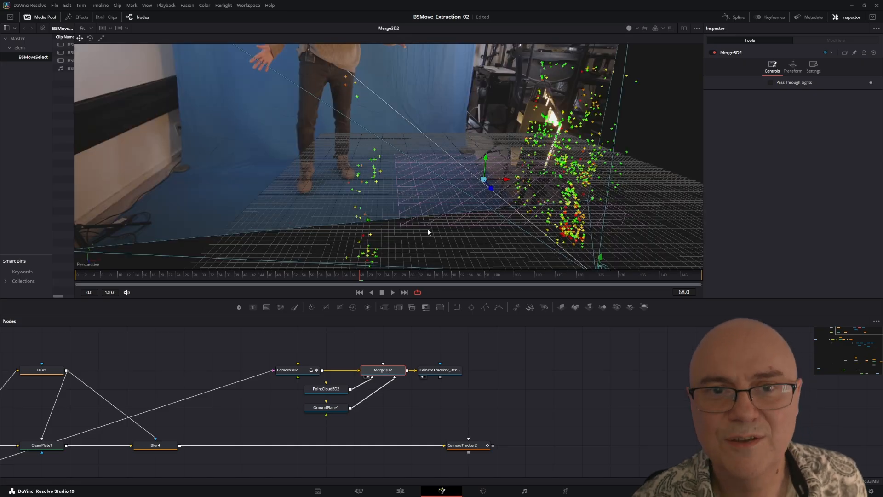
pyautogui.scroll(-2, 427, 213)
pyautogui.scroll(3, 427, 212)
pyautogui.scroll(-2, 427, 212)
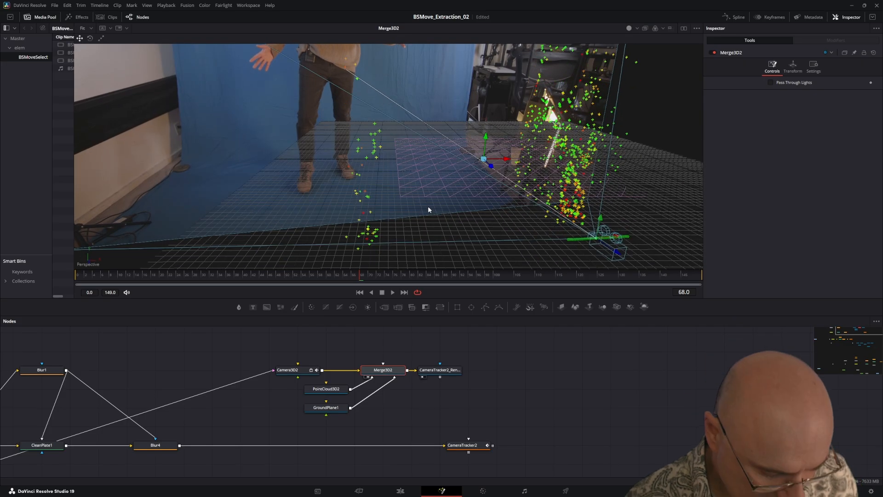
pyautogui.scroll(2, 429, 210)
pyautogui.scroll(-2, 428, 210)
pyautogui.scroll(2, 429, 210)
pyautogui.keyDown('alt'); pyautogui.moveTo(435, 194); pyautogui.dragTo(295, 166); pyautogui.keyUp('alt')
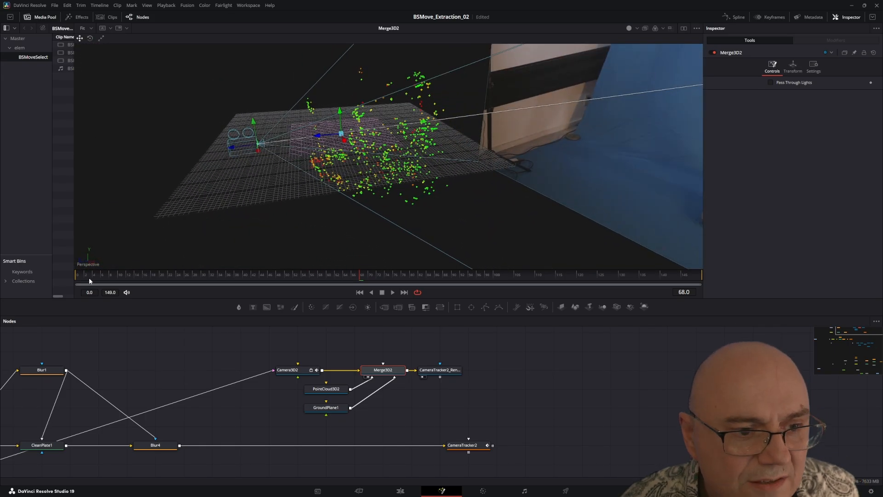
# Step: Scrub the shot to frame 7 and examine how the point cloud and camera sit relative to the ground grid
pyautogui.moveTo(90, 277); pyautogui.dragTo(105, 257)
pyautogui.keyDown('alt'); pyautogui.moveTo(341, 202); pyautogui.dragTo(344, 152); pyautogui.keyUp('alt')
pyautogui.moveTo(395, 179)
pyautogui.keyDown('alt'); pyautogui.mouseDown()
pyautogui.moveTo(395, 198)
pyautogui.moveTo(393, 180)
pyautogui.mouseUp(); pyautogui.keyUp('alt')
pyautogui.scroll(5, 395, 180)
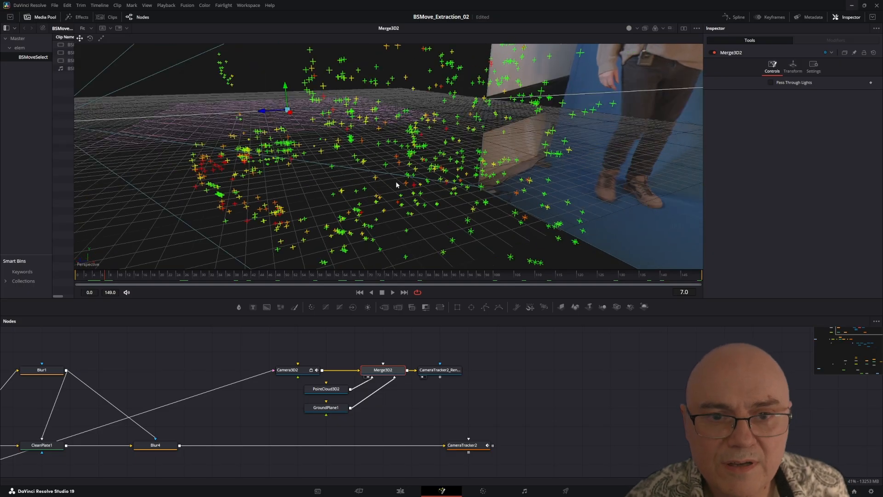
pyautogui.scroll(-3, 397, 185)
pyautogui.scroll(3, 398, 186)
pyautogui.keyDown('alt'); pyautogui.moveTo(393, 222); pyautogui.dragTo(362, 185); pyautogui.keyUp('alt')
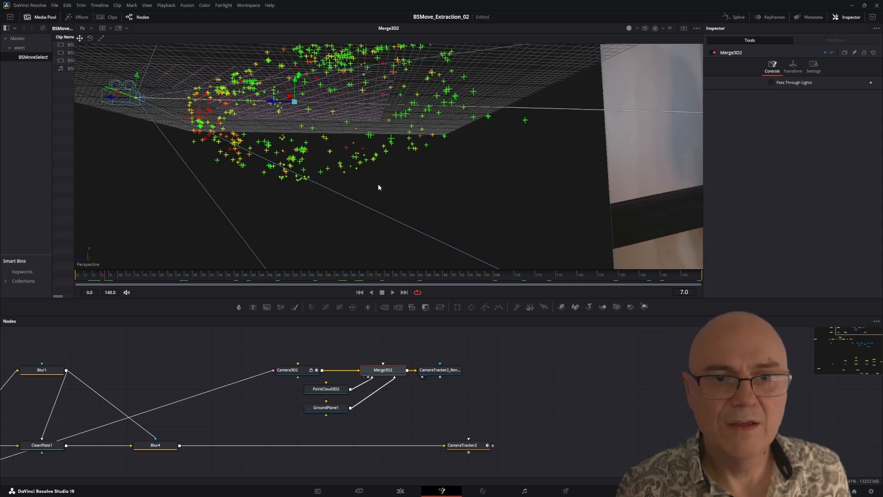
pyautogui.keyDown('alt'); pyautogui.moveTo(378, 187); pyautogui.dragTo(400, 231); pyautogui.keyUp('alt')
pyautogui.scroll(-3, 398, 203)
pyautogui.scroll(2, 398, 202)
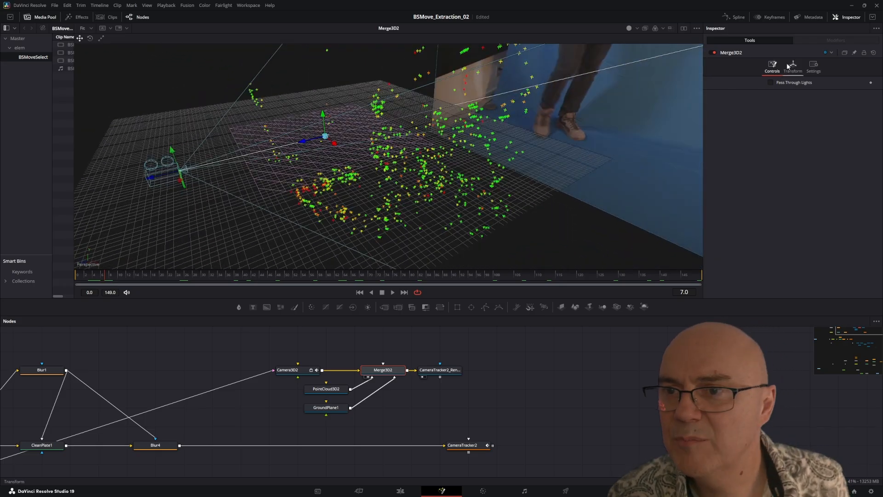
# Step: Check Camera3D2's animated translation and rotation and compare them with Merge3D2 in the 3D scene
pyautogui.click(302, 371)
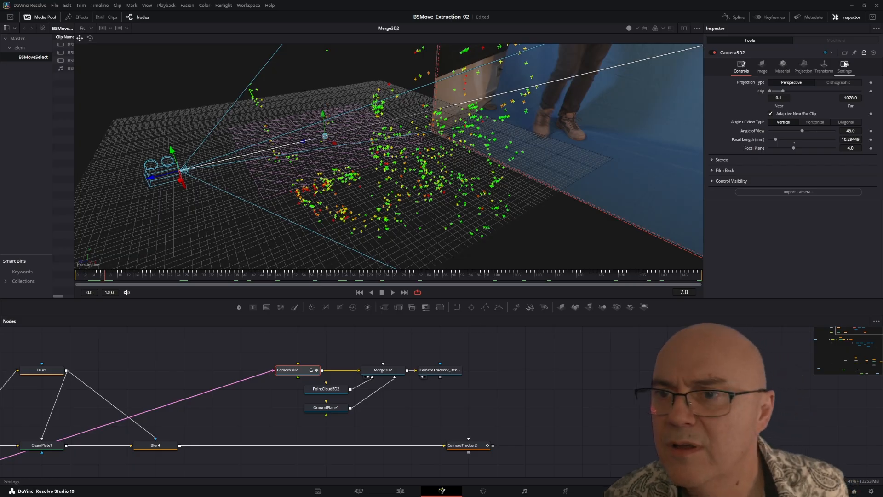
pyautogui.click(824, 67)
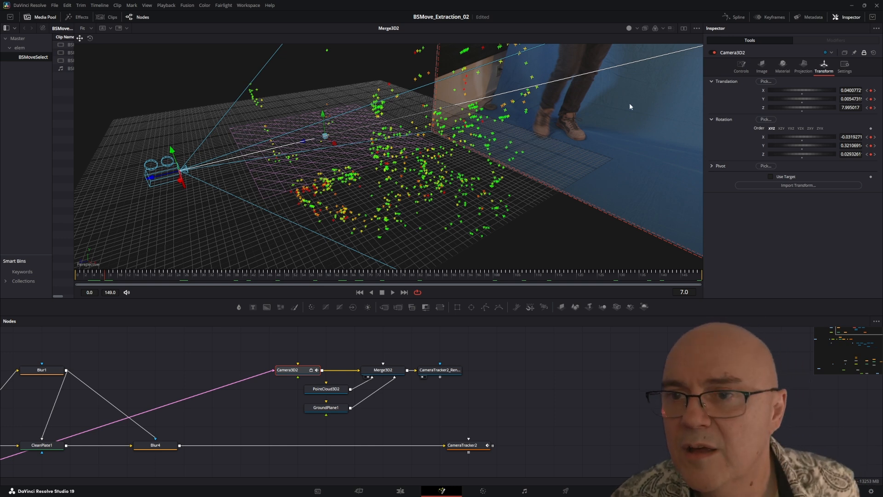
pyautogui.click(384, 372)
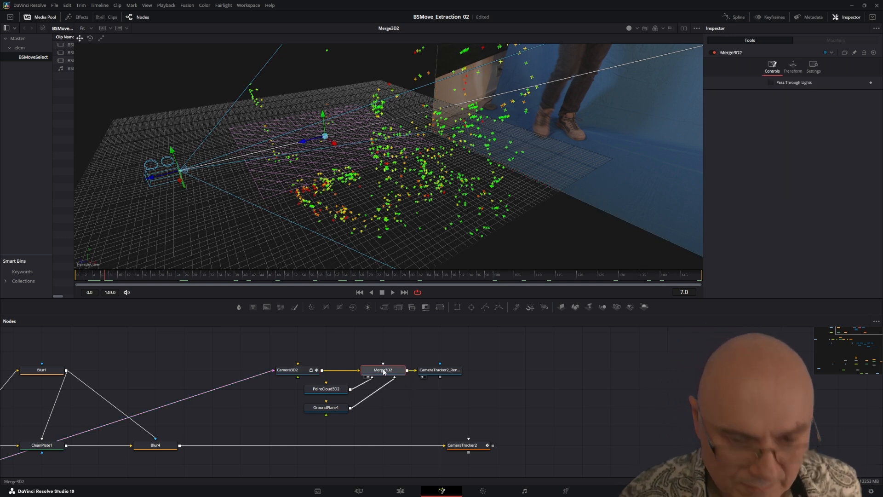
pyautogui.moveTo(383, 374)
pyautogui.mouseDown()
pyautogui.moveTo(423, 371)
pyautogui.moveTo(378, 369)
pyautogui.mouseUp()
pyautogui.moveTo(394, 198); pyautogui.dragTo(379, 177)
# Step: Make room after Camera3D2 and insert a Transform 3D node between Camera3D2 and Merge3D2
pyautogui.moveTo(290, 368); pyautogui.dragTo(204, 368)
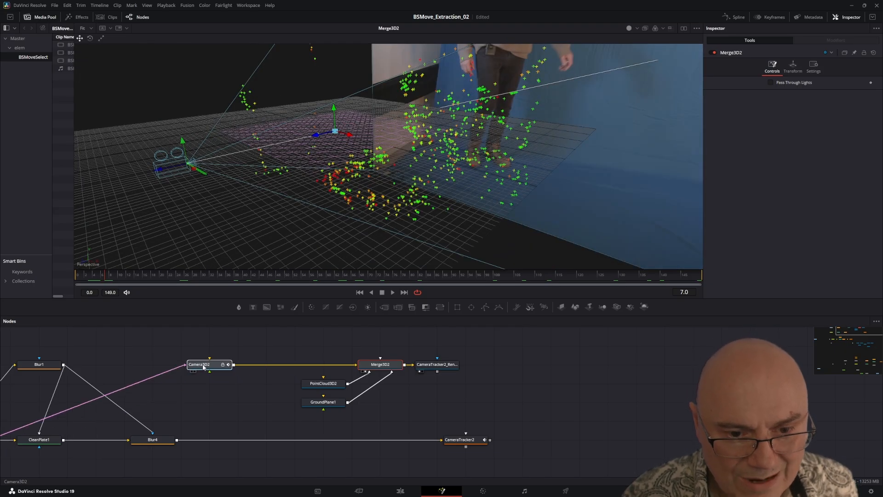
pyautogui.click(292, 351)
pyautogui.hotkey('shift', 'space')
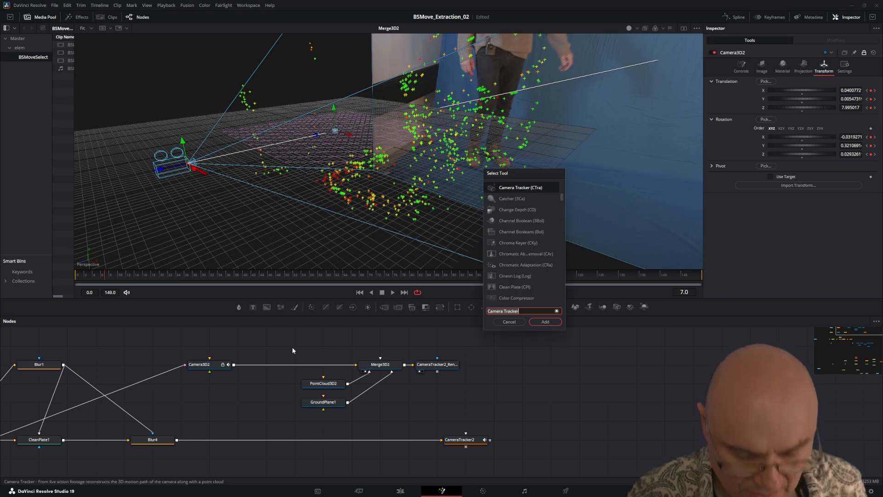
pyautogui.write('tran')
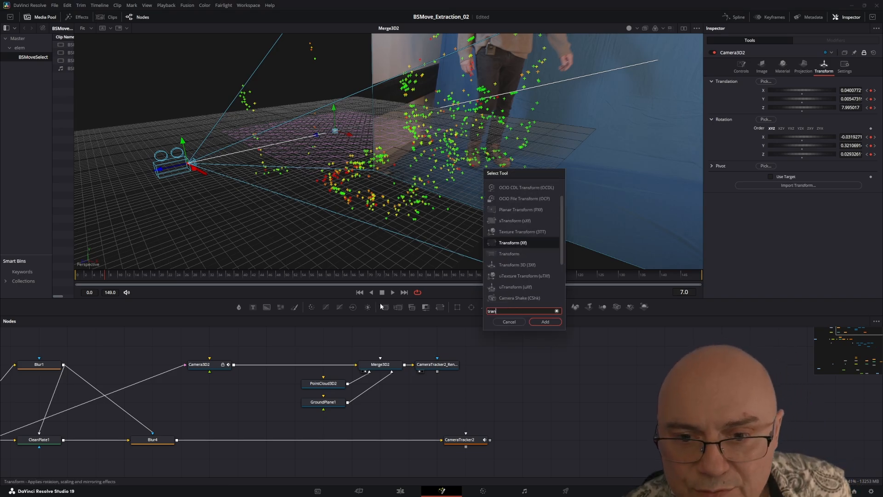
pyautogui.click(508, 265)
pyautogui.click(544, 322)
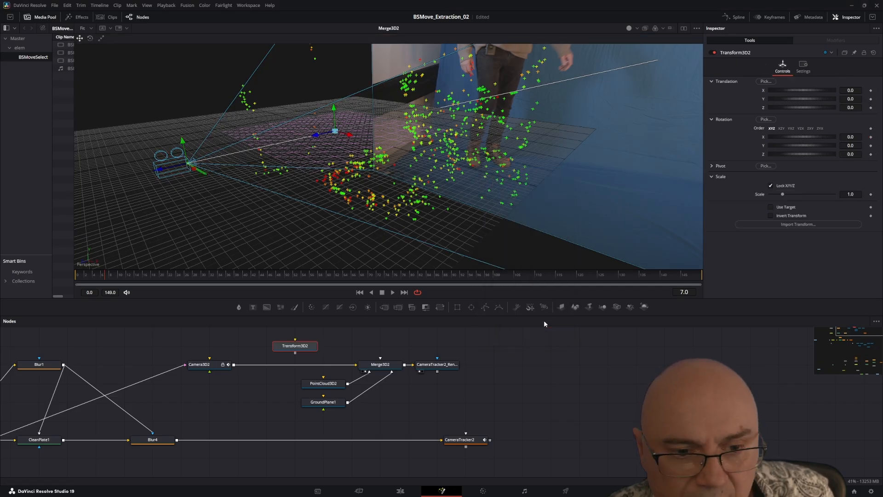
pyautogui.moveTo(296, 346); pyautogui.dragTo(286, 373)
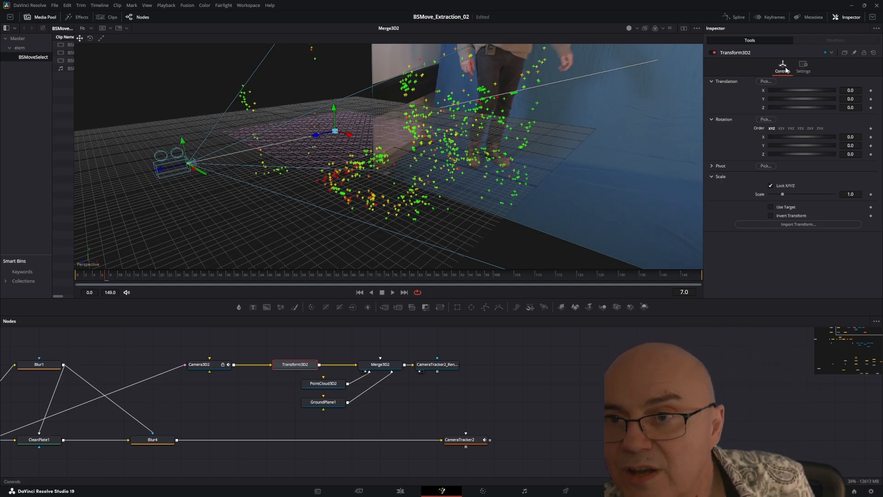
# Step: Try shifting only the camera down to Y -1.071 with Transform3D2 and undo the move
pyautogui.moveTo(335, 108); pyautogui.dragTo(340, 83)
pyautogui.moveTo(811, 98)
pyautogui.mouseDown()
pyautogui.moveTo(859, 95)
pyautogui.moveTo(799, 96)
pyautogui.mouseUp()
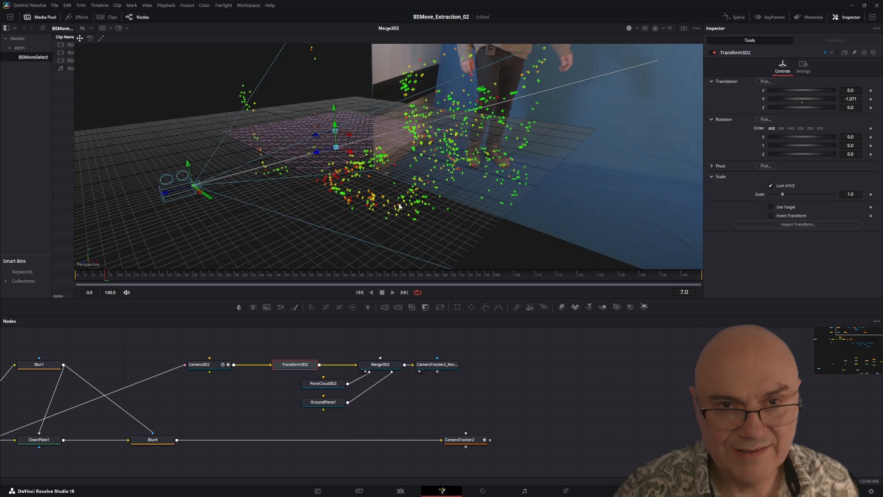
pyautogui.hotkey('ctrl', 'z')
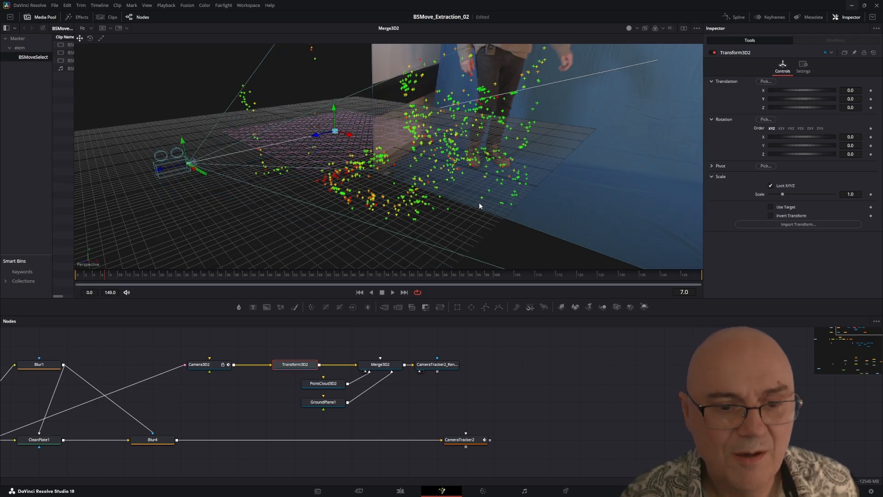
# Step: Paste an instance of Transform3D2, insert it between PointCloud3D2 and Merge3D2, and select the original Transform3D2
pyautogui.rightClick(289, 366)
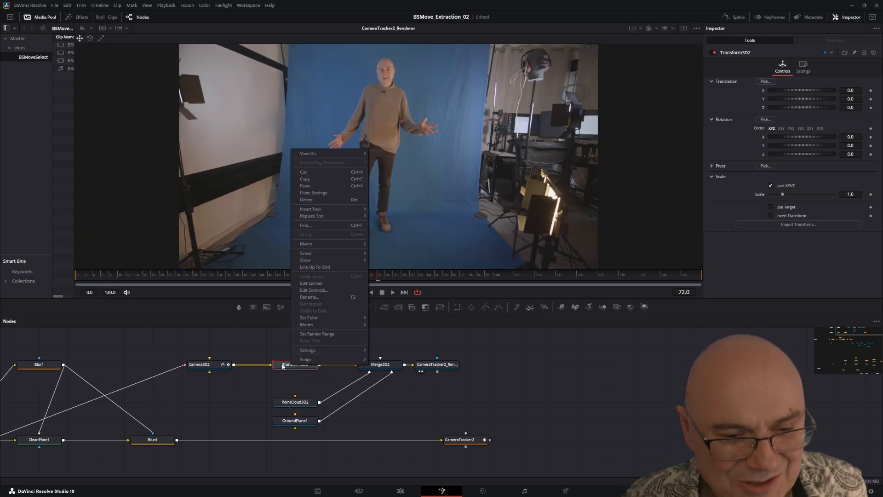
pyautogui.click(283, 367)
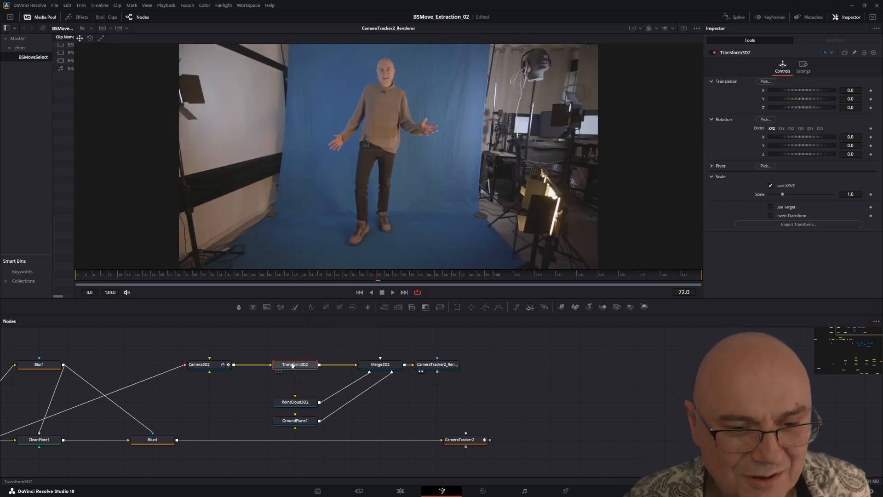
pyautogui.rightClick(286, 366)
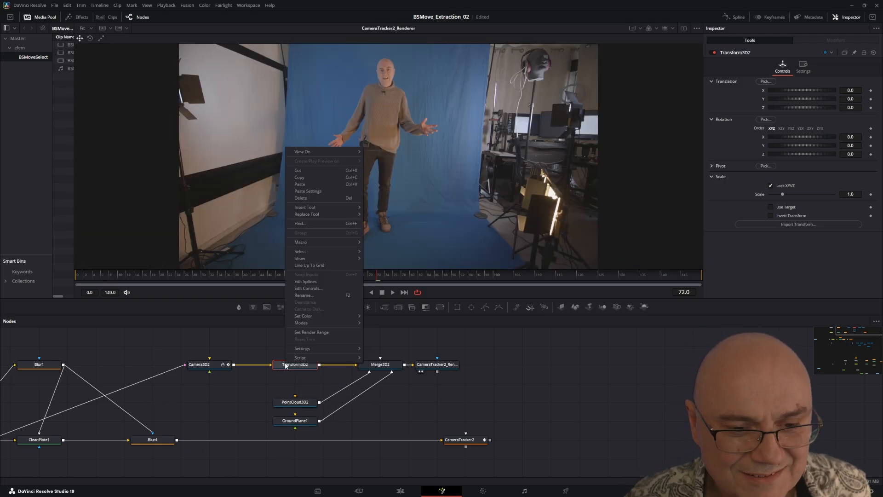
pyautogui.click(311, 178)
pyautogui.click(260, 384)
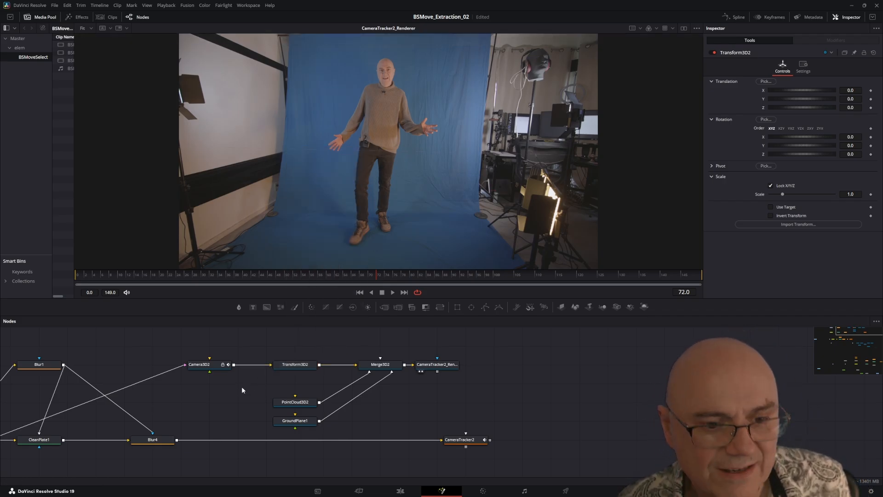
pyautogui.rightClick(242, 389)
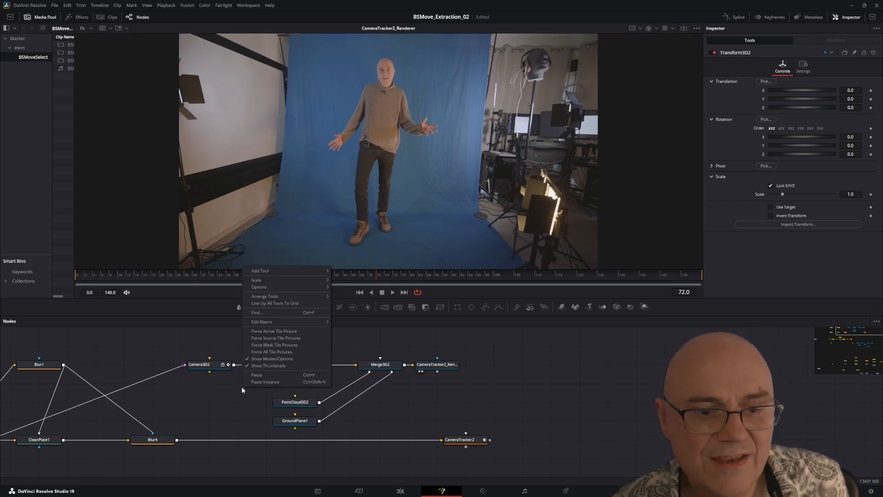
pyautogui.click(274, 382)
pyautogui.moveTo(250, 386); pyautogui.dragTo(340, 390)
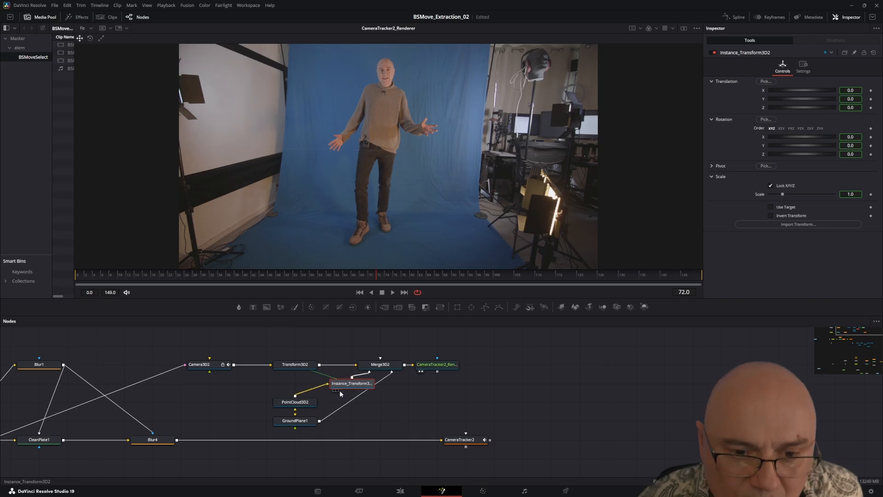
pyautogui.click(290, 367)
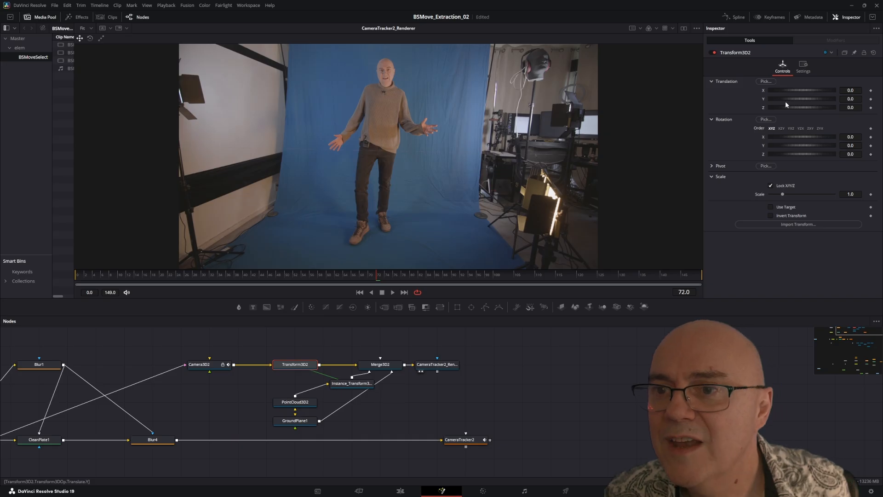
# Step: Raise the linked camera and point cloud to Y 3.859 with Transform3D2 and move the renderer node farther from Merge3D2
pyautogui.moveTo(782, 100); pyautogui.dragTo(800, 101)
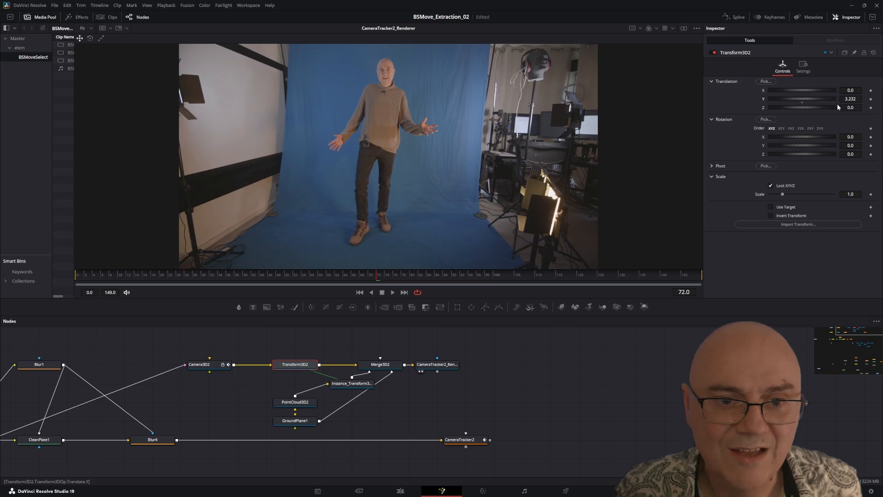
pyautogui.moveTo(836, 105); pyautogui.dragTo(841, 105)
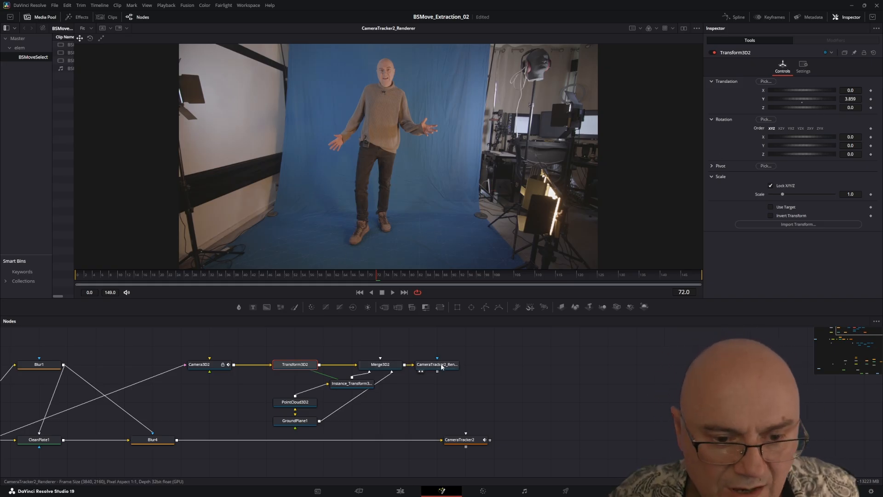
pyautogui.moveTo(441, 366); pyautogui.dragTo(471, 367)
# Step: Set GroundPlane1's diffuse alpha to 0.064 and scrub through the shot to check the grid against the floor
pyautogui.click(295, 421)
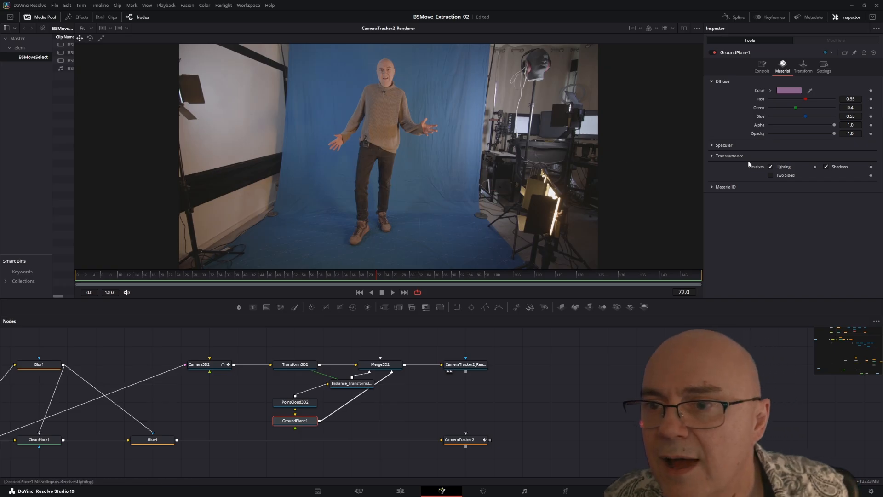
pyautogui.moveTo(833, 134); pyautogui.dragTo(775, 128)
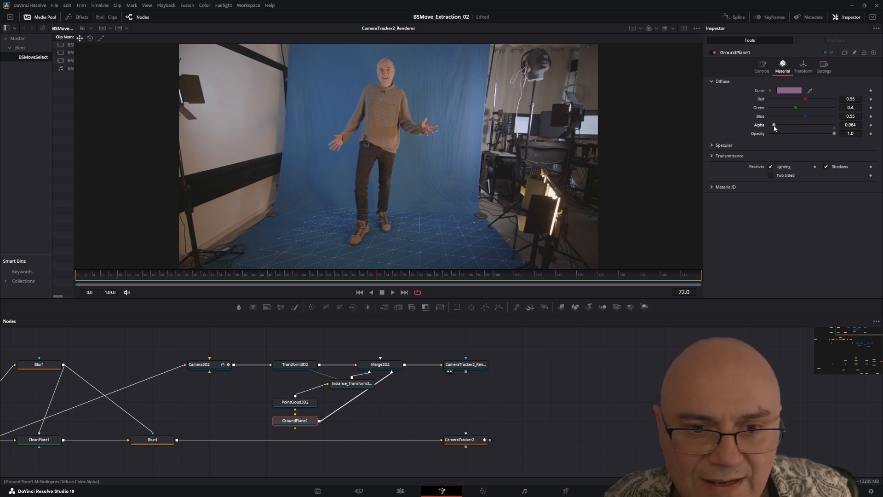
pyautogui.moveTo(228, 274); pyautogui.dragTo(375, 279)
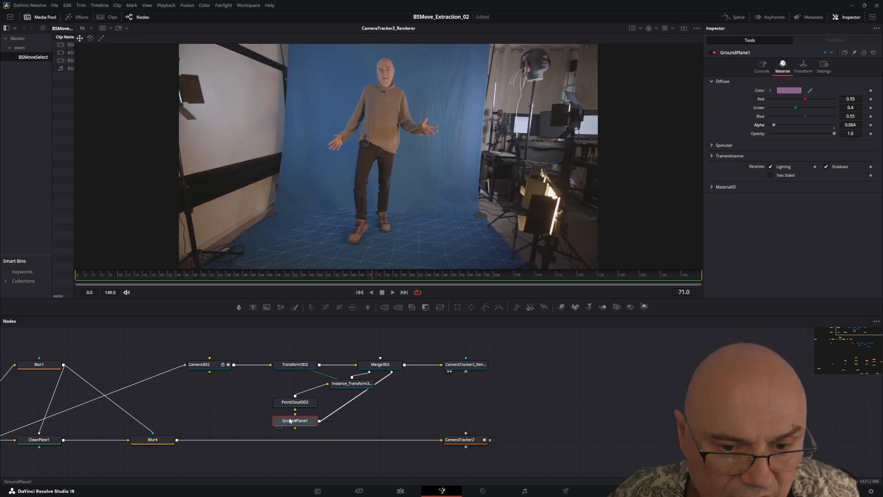
# Step: Make PointCloud3D2 renderable and play back the CameraTracker2_Renderer output to check the points against the footage
pyautogui.click(291, 403)
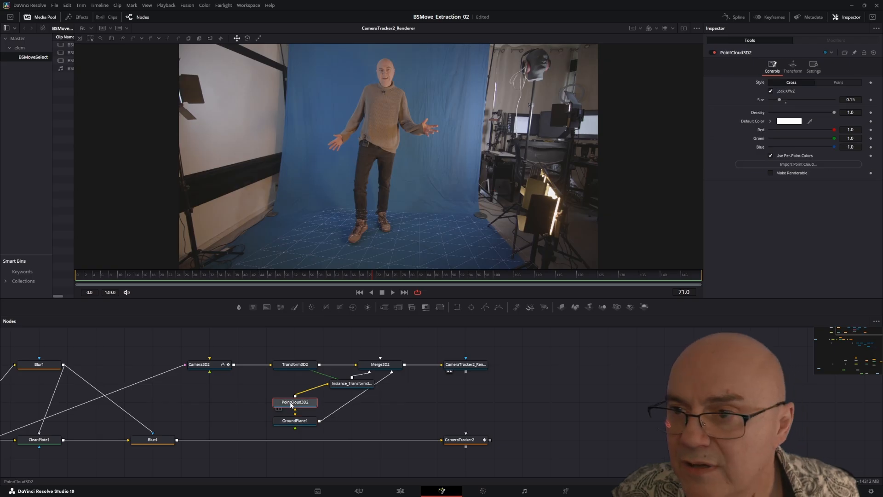
pyautogui.click(771, 172)
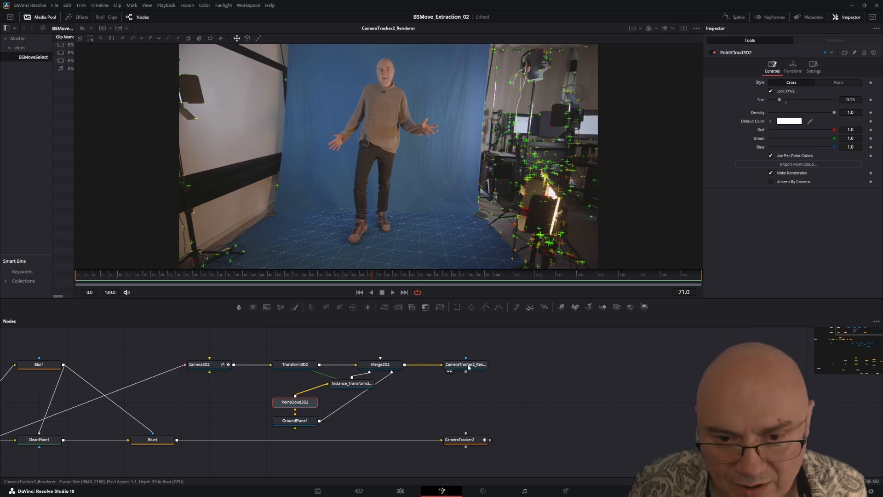
pyautogui.moveTo(465, 369); pyautogui.dragTo(494, 369)
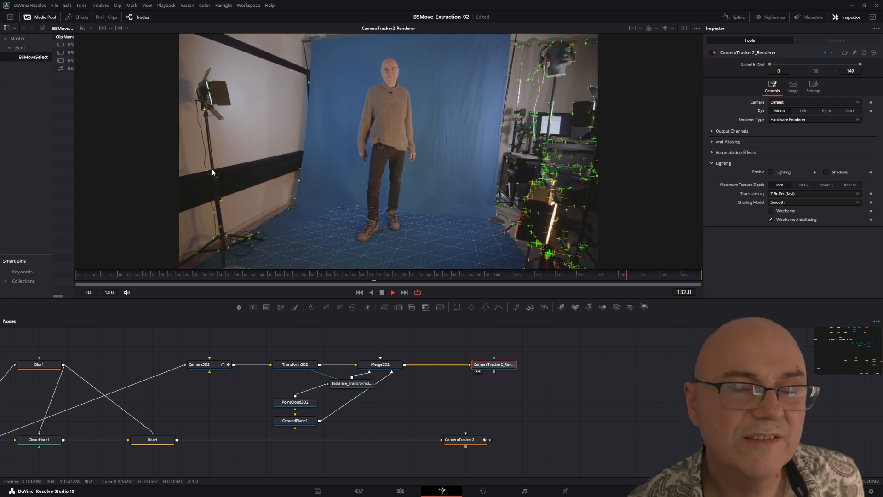
pyautogui.click(382, 293)
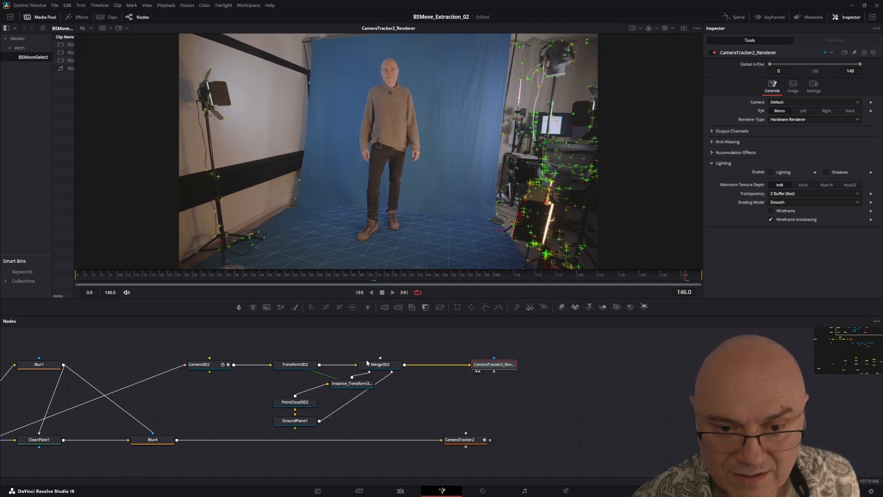
# Step: View Merge3D2 in 3D and raise Transform3D2 to Y 4.122 to align the floor points with the ground grid
pyautogui.click(380, 366)
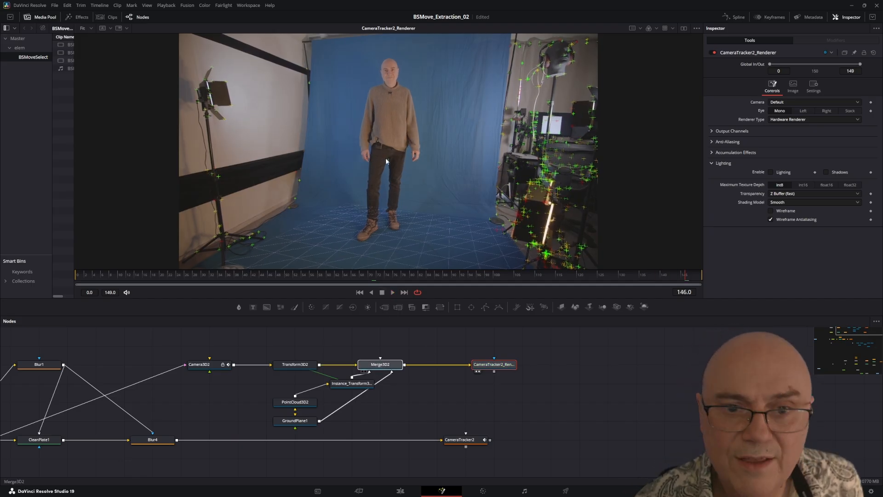
pyautogui.press('1')
pyautogui.moveTo(390, 147); pyautogui.dragTo(331, 139)
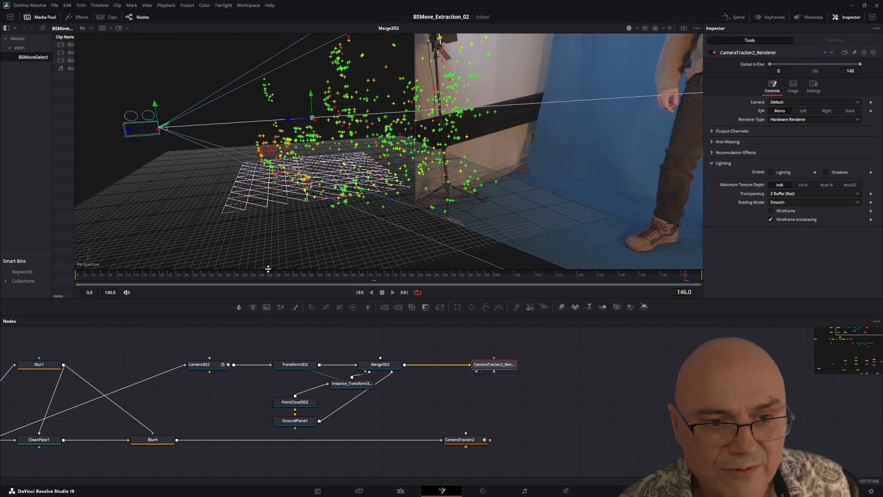
pyautogui.moveTo(256, 274); pyautogui.dragTo(366, 252)
pyautogui.moveTo(267, 201)
pyautogui.mouseDown()
pyautogui.moveTo(418, 225)
pyautogui.moveTo(256, 174)
pyautogui.moveTo(265, 184)
pyautogui.mouseUp()
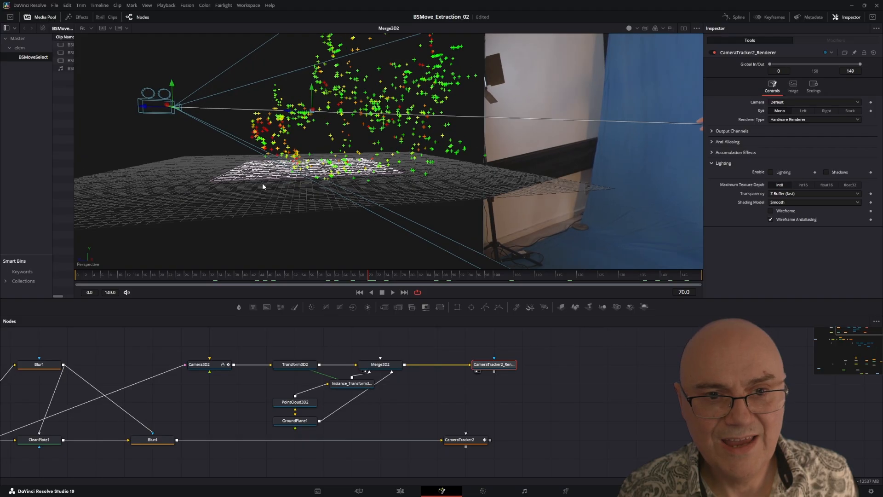
pyautogui.moveTo(325, 180)
pyautogui.mouseDown()
pyautogui.moveTo(322, 212)
pyautogui.moveTo(314, 191)
pyautogui.mouseUp()
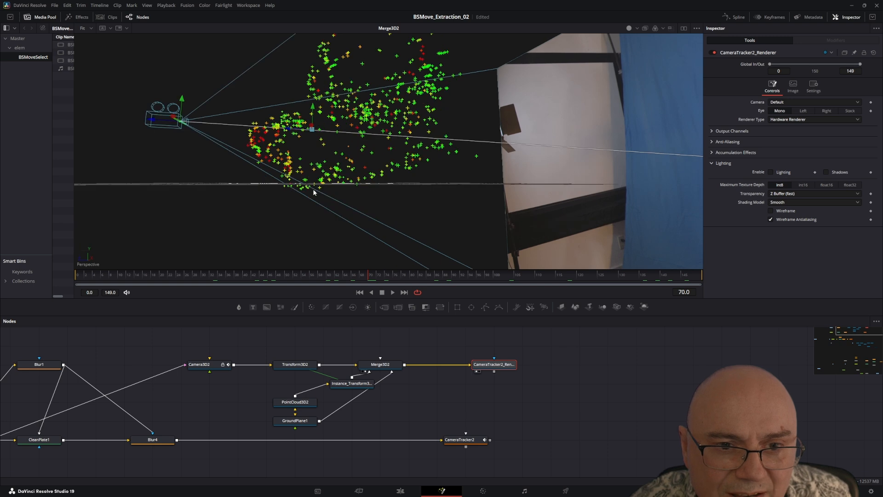
pyautogui.moveTo(307, 188)
pyautogui.mouseDown()
pyautogui.moveTo(315, 193)
pyautogui.moveTo(308, 189)
pyautogui.mouseUp()
pyautogui.click(299, 366)
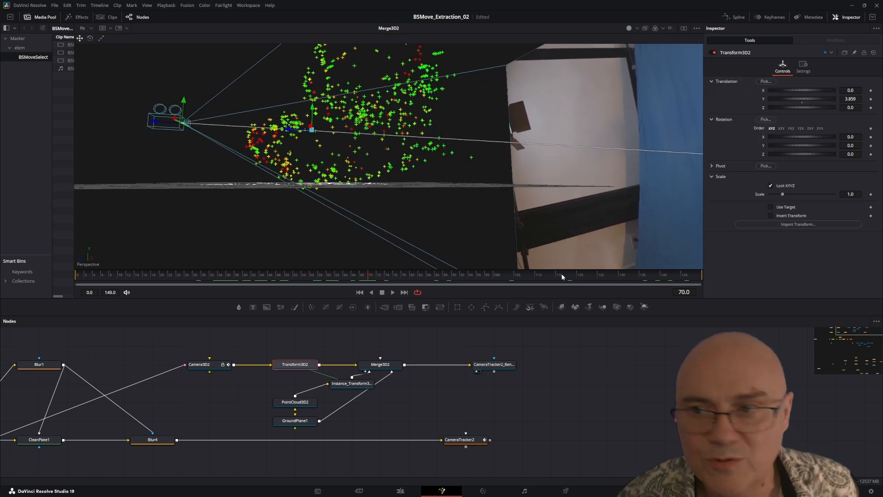
pyautogui.moveTo(801, 100); pyautogui.dragTo(805, 98)
pyautogui.moveTo(368, 133); pyautogui.dragTo(365, 174)
pyautogui.moveTo(319, 212); pyautogui.dragTo(510, 180)
pyautogui.moveTo(500, 144); pyautogui.dragTo(414, 111)
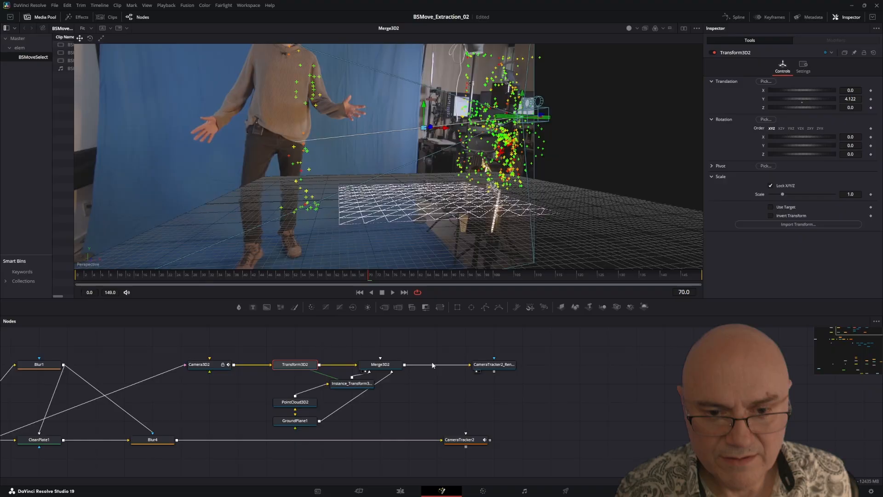
# Step: Play the CameraTracker2_Renderer output in an enlarged viewer and examine how the ground grid holds to the floor around the feet
pyautogui.click(492, 365)
pyautogui.press('1')
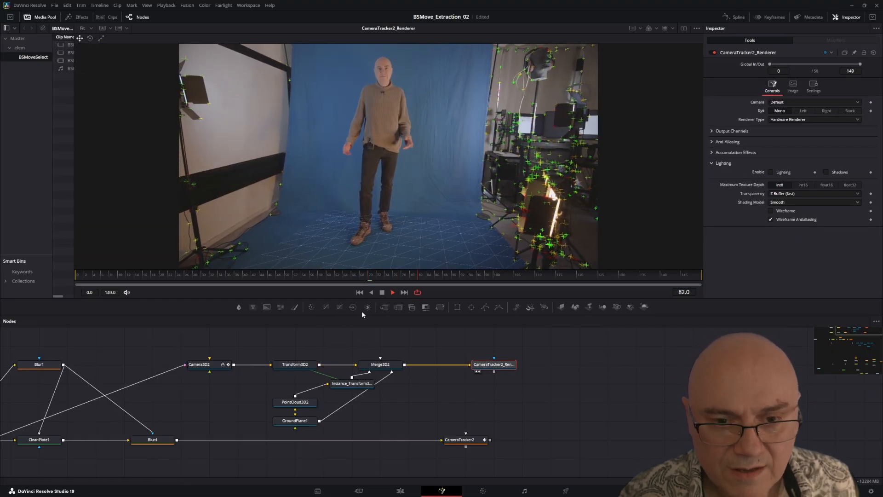
pyautogui.moveTo(363, 316); pyautogui.dragTo(363, 424)
pyautogui.scroll(2, 397, 213)
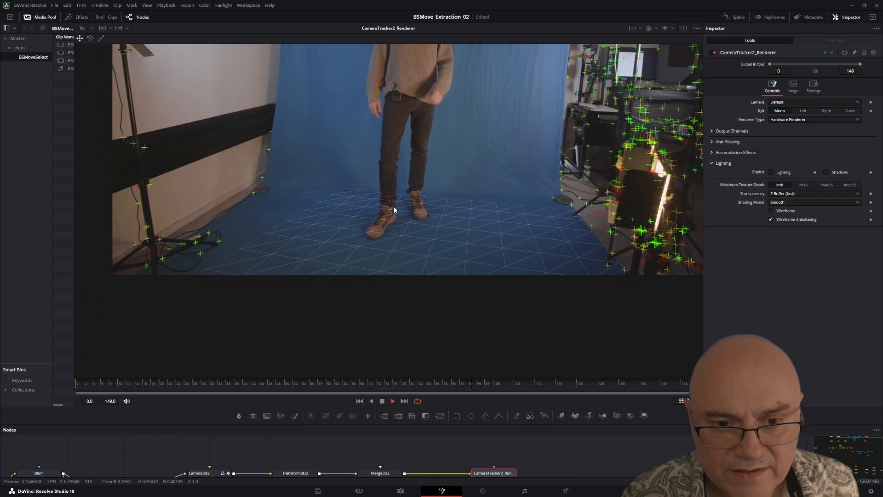
pyautogui.scroll(5, 402, 220)
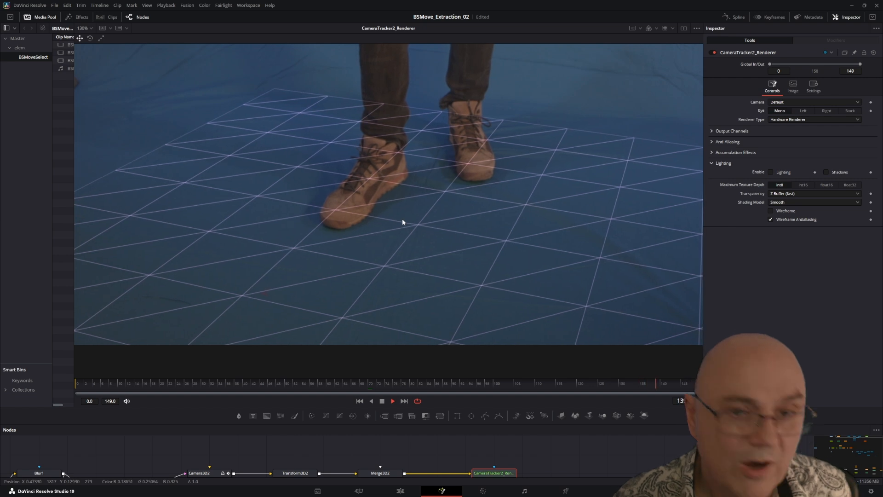
pyautogui.scroll(-2, 437, 224)
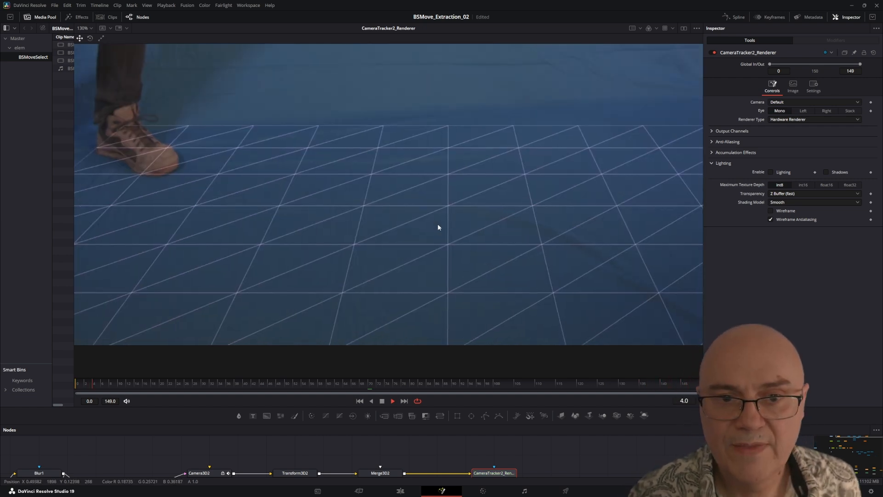
pyautogui.scroll(-2, 437, 233)
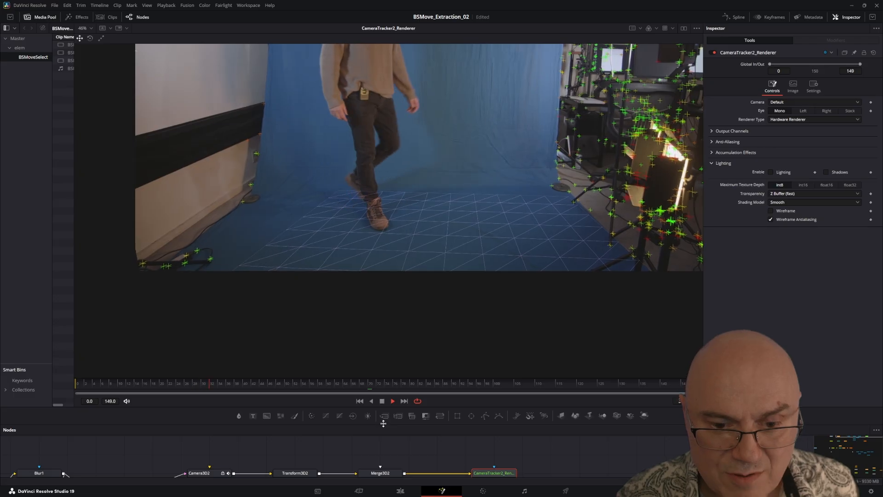
pyautogui.moveTo(382, 422); pyautogui.dragTo(392, 227)
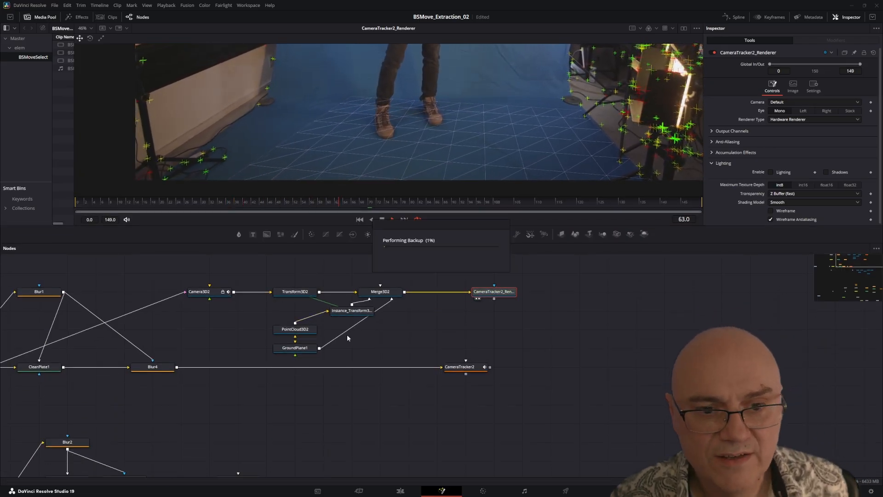
# Step: Check Camera3D2's animated translation and rotation while the full rendered shot plays, and stop playback
pyautogui.click(201, 291)
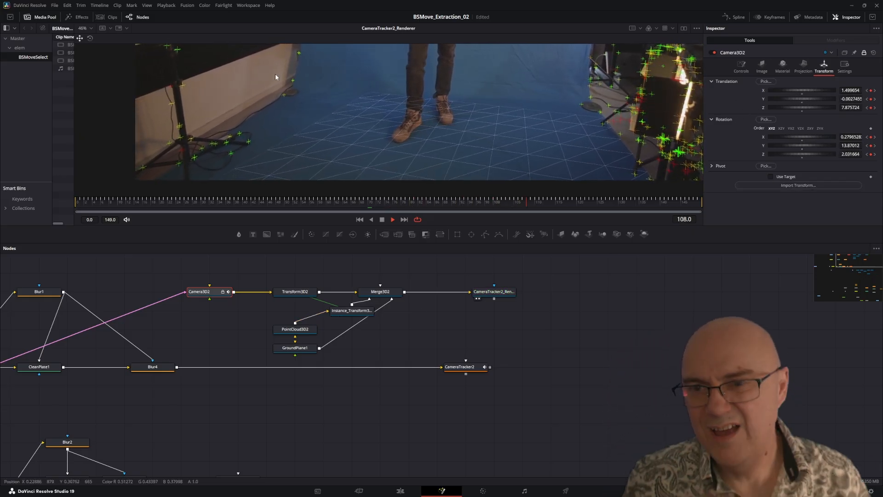
pyautogui.moveTo(194, 247); pyautogui.dragTo(197, 325)
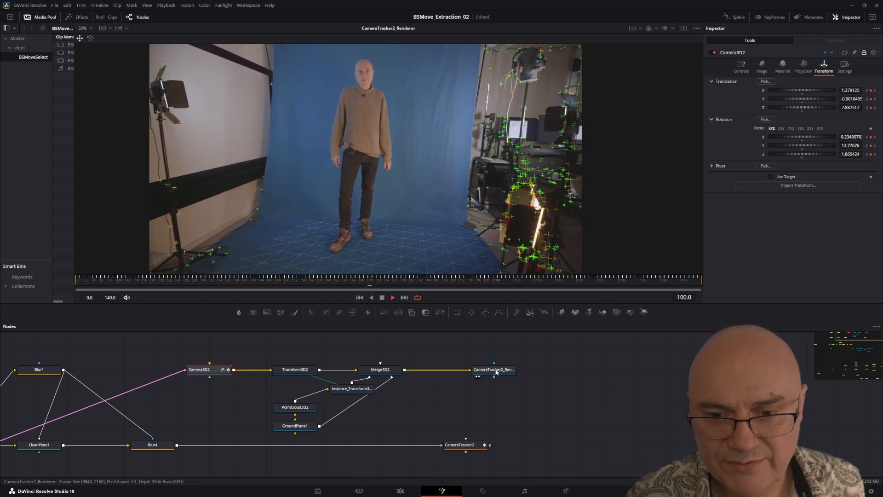
pyautogui.click(382, 298)
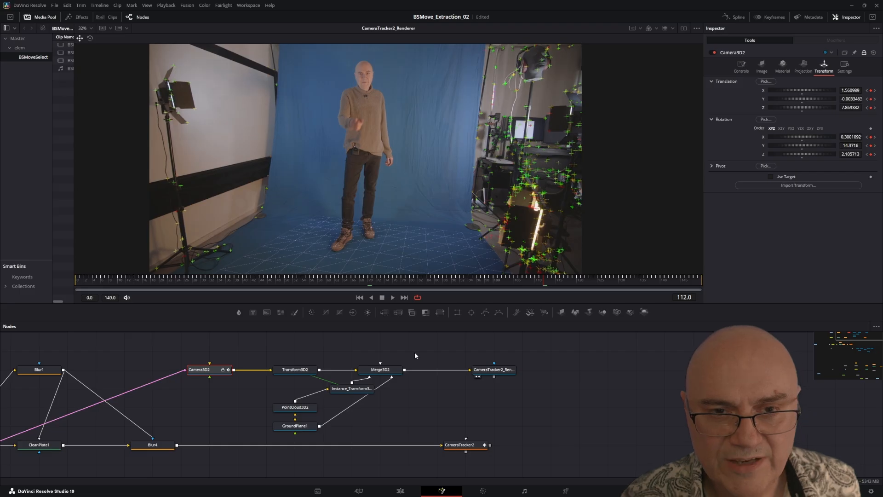
# Step: Add an FBX Exporter node in free space near the renderer node
pyautogui.moveTo(414, 353); pyautogui.dragTo(254, 343)
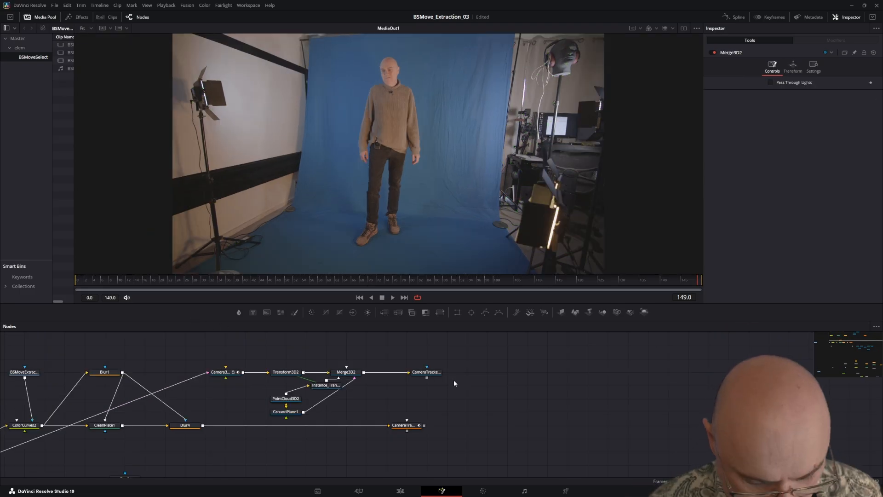
pyautogui.hotkey('shift', 'space')
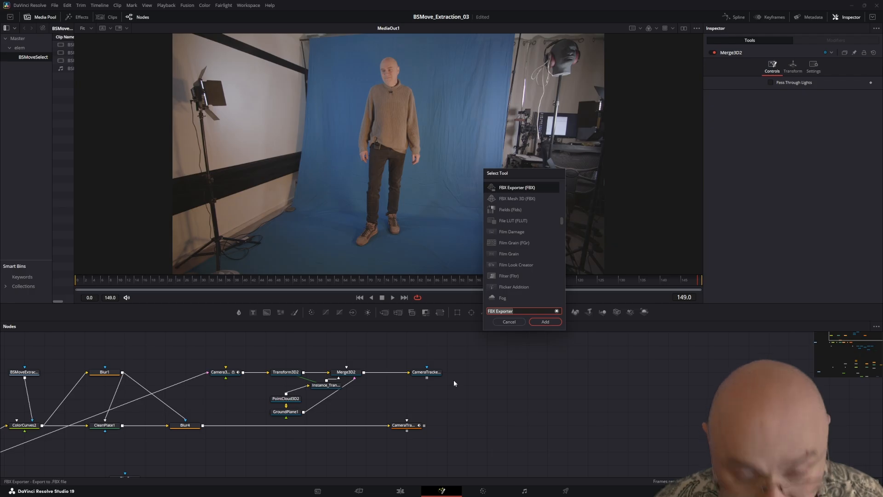
pyautogui.write('FBX')
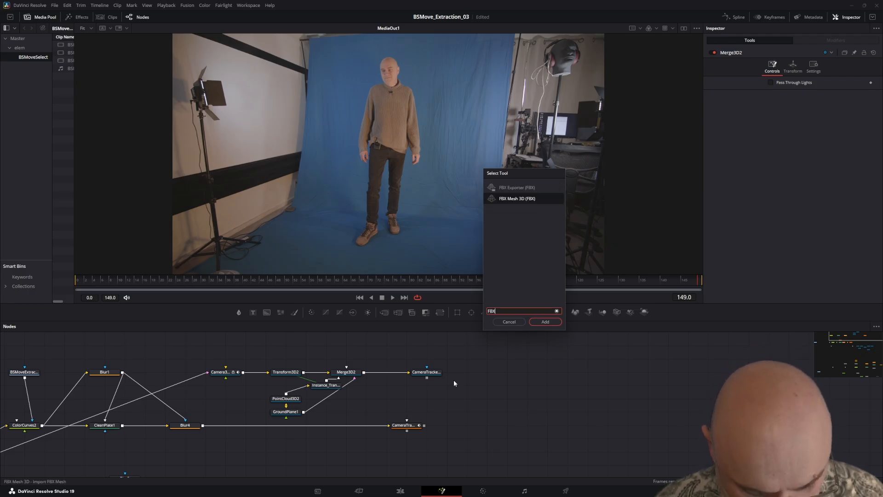
pyautogui.write(' e')
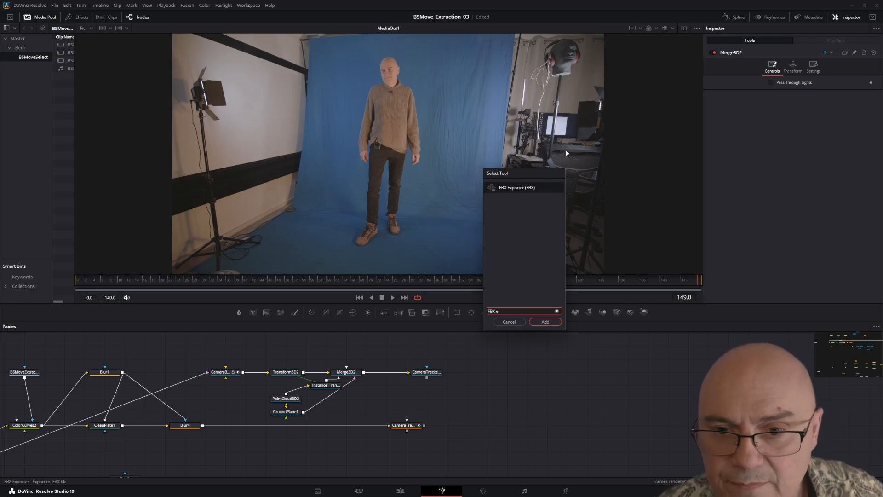
pyautogui.click(552, 323)
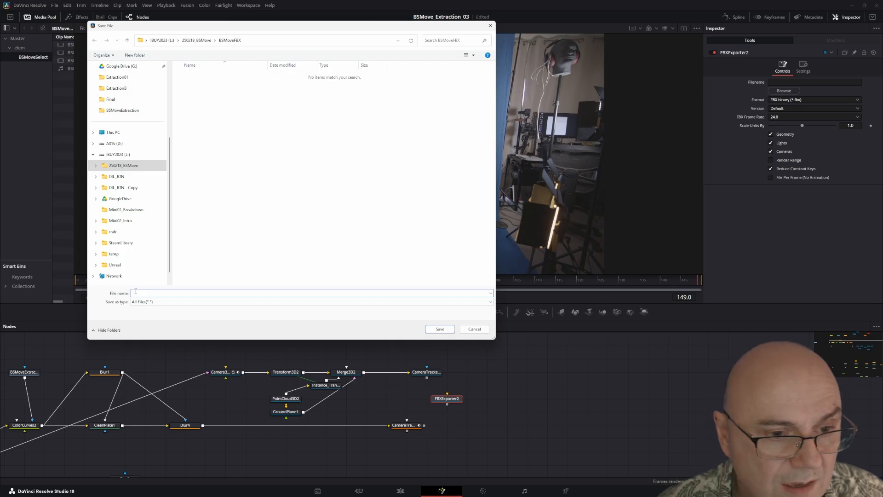
# Step: Set the exporter's output file to BSMove.fbx in the BSMoveFBX folder and disable Reduce Constant Keys
pyautogui.write('BSMove')
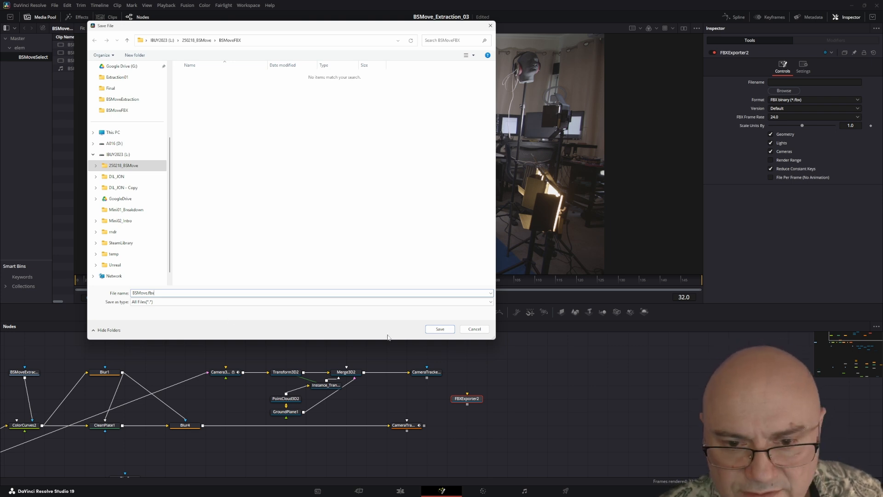
pyautogui.click(440, 329)
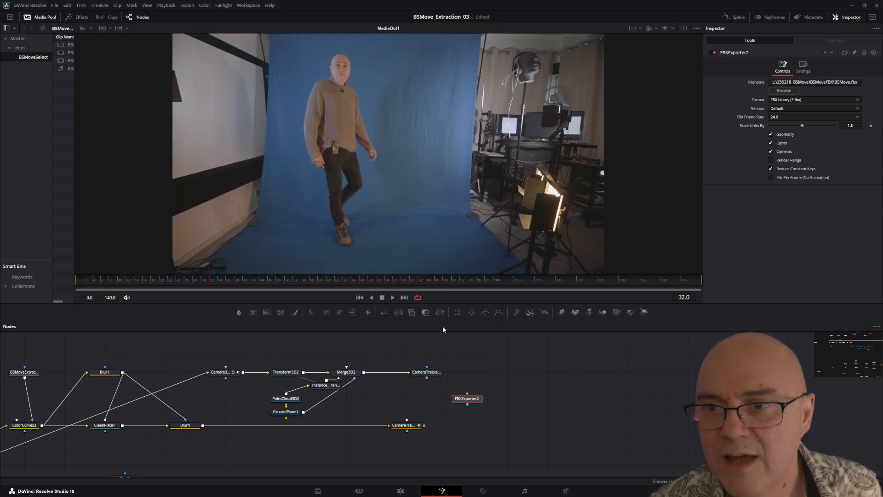
pyautogui.click(771, 169)
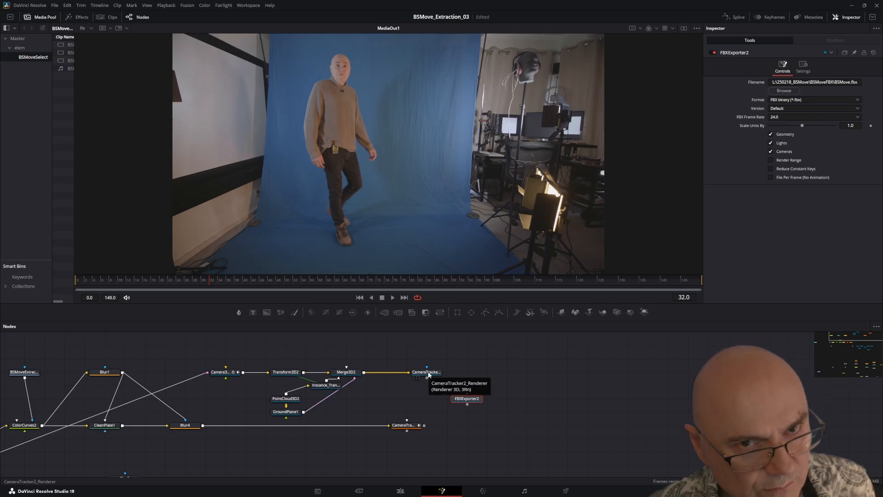
# Step: Connect Merge3D2's output to FBXExporter2 and place the exporter below the renderer node
pyautogui.click(361, 373)
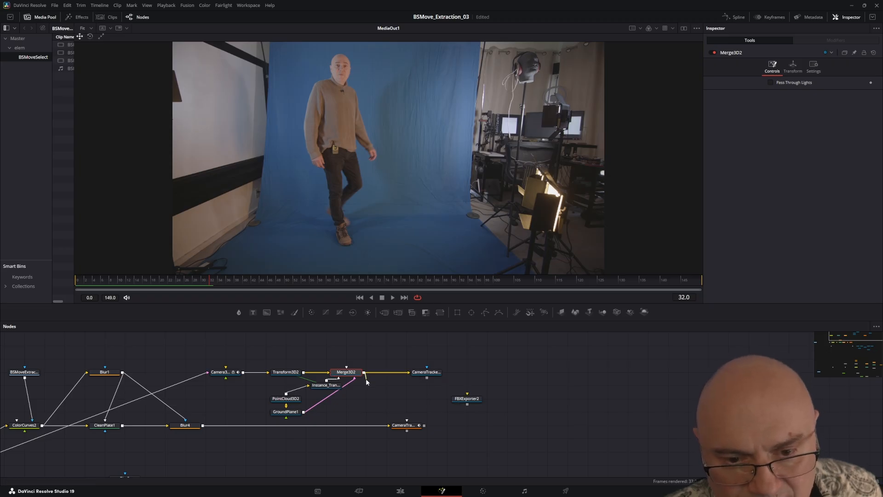
pyautogui.moveTo(366, 377); pyautogui.dragTo(408, 401)
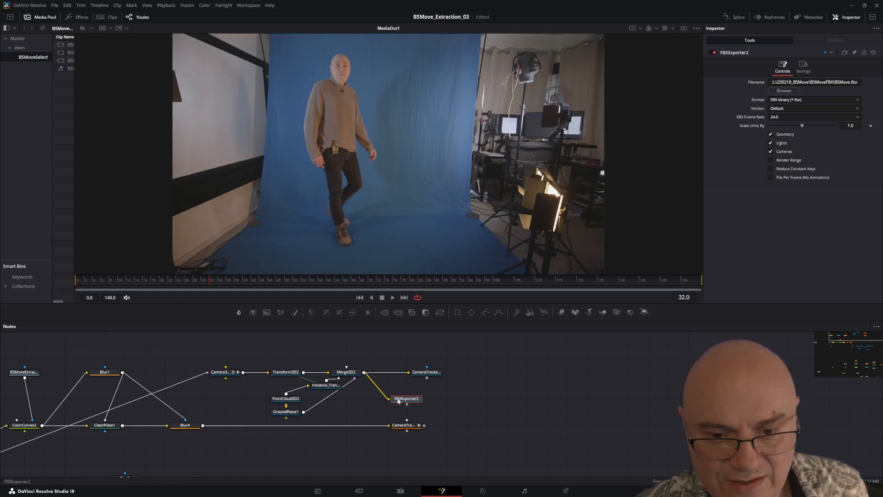
pyautogui.moveTo(398, 401); pyautogui.dragTo(430, 401)
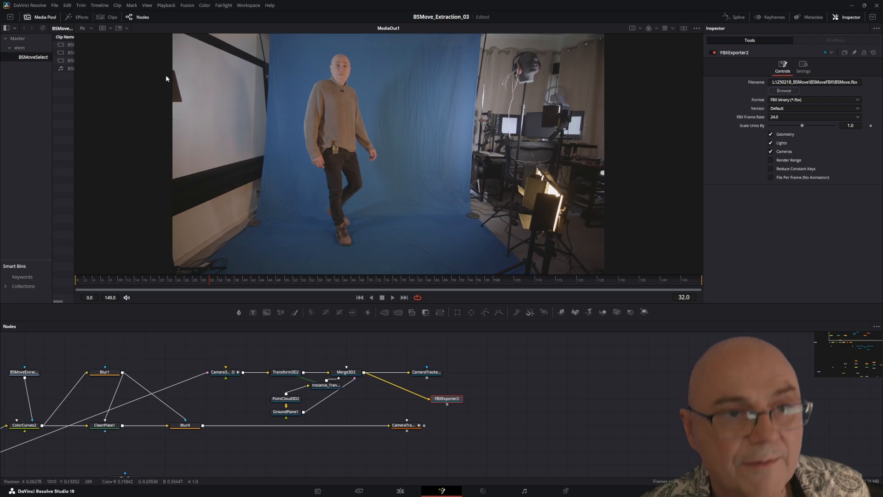
# Step: Render all savers in the composition to export the tracked 3D scene as FBX
pyautogui.click(187, 5)
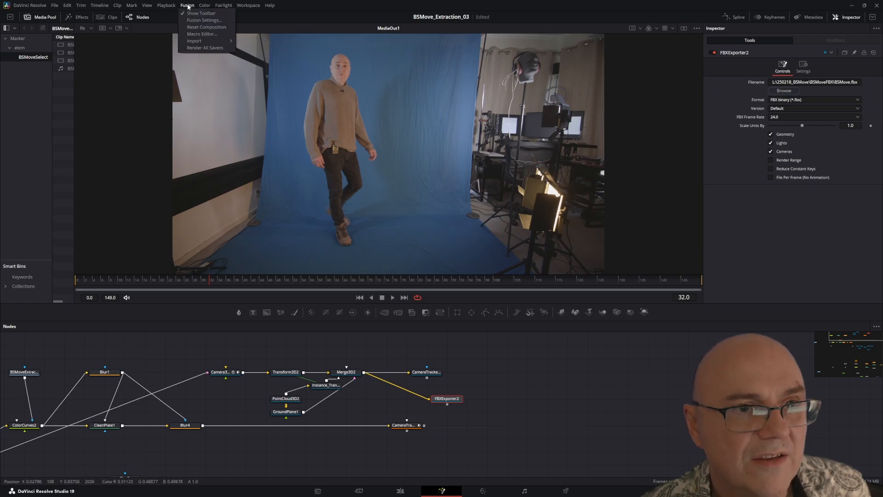
pyautogui.click(199, 47)
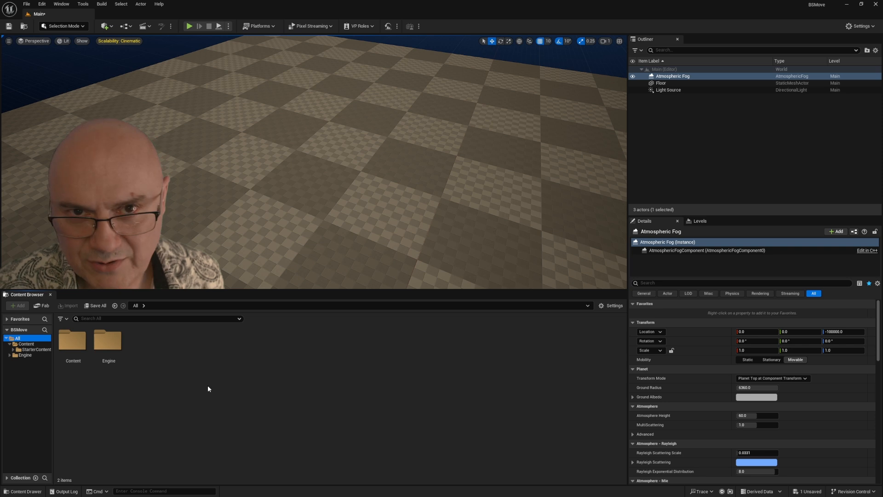
# Step: Switch to Unreal Engine and create a folder named Media inside the project's Content folder
pyautogui.rightClick(194, 372)
pyautogui.rightClick(197, 361)
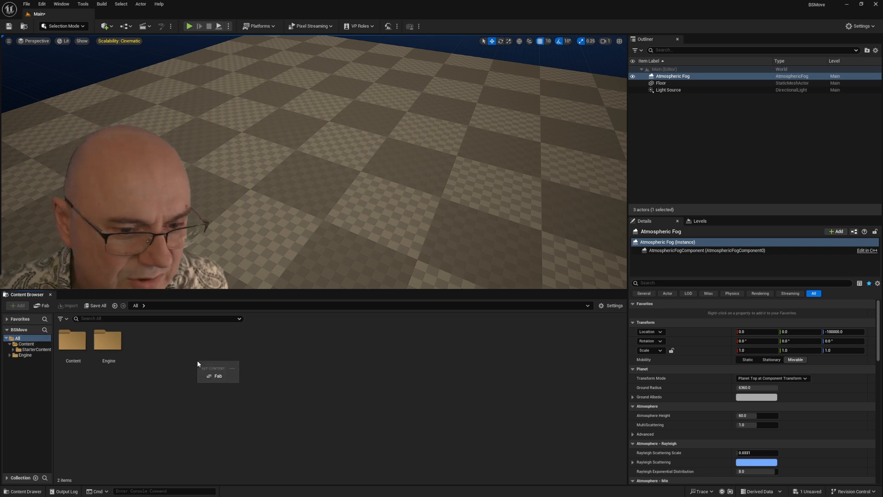
pyautogui.click(184, 366)
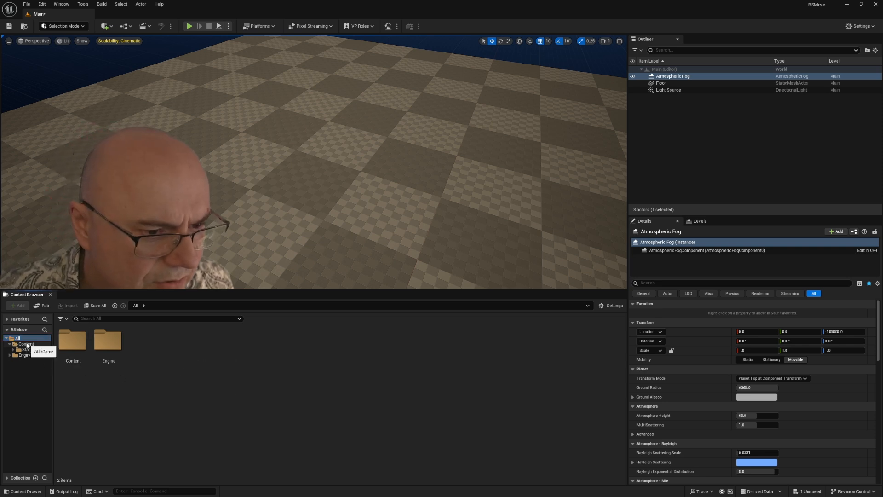
pyautogui.click(25, 344)
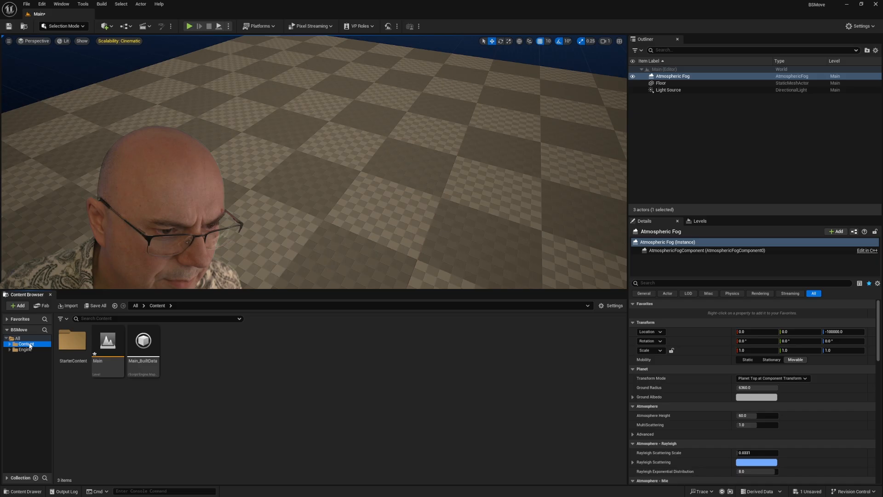
pyautogui.rightClick(229, 382)
pyautogui.click(262, 94)
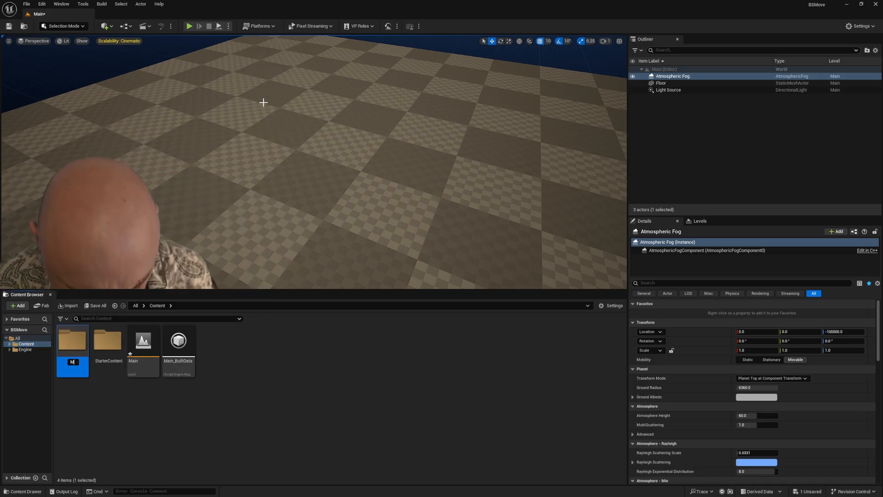
pyautogui.write('Media')
pyautogui.press('Return')
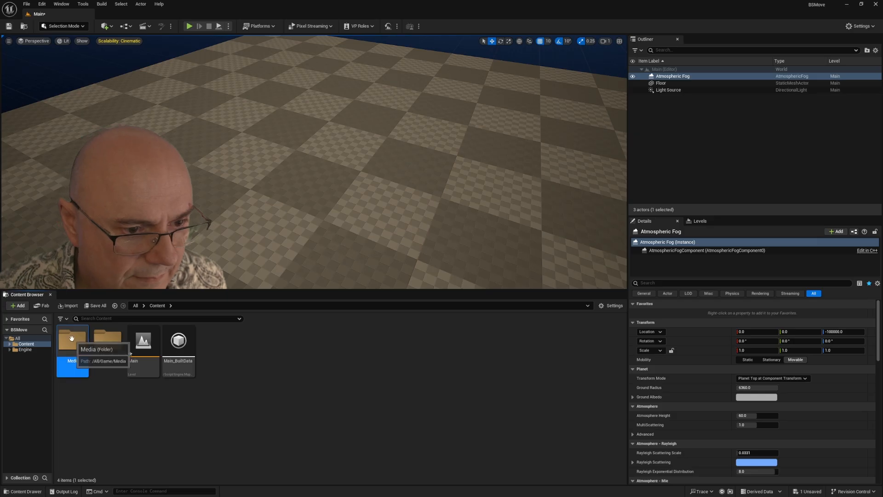
# Step: Create an Img Media Source asset named IMS_BSMove in the Media folder
pyautogui.doubleClick(72, 343)
pyautogui.rightClick(122, 363)
pyautogui.click(91, 417)
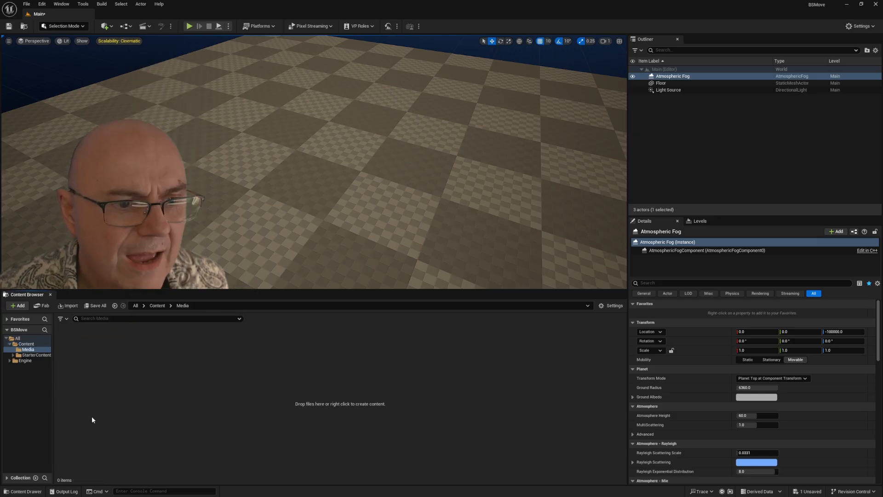
pyautogui.rightClick(179, 367)
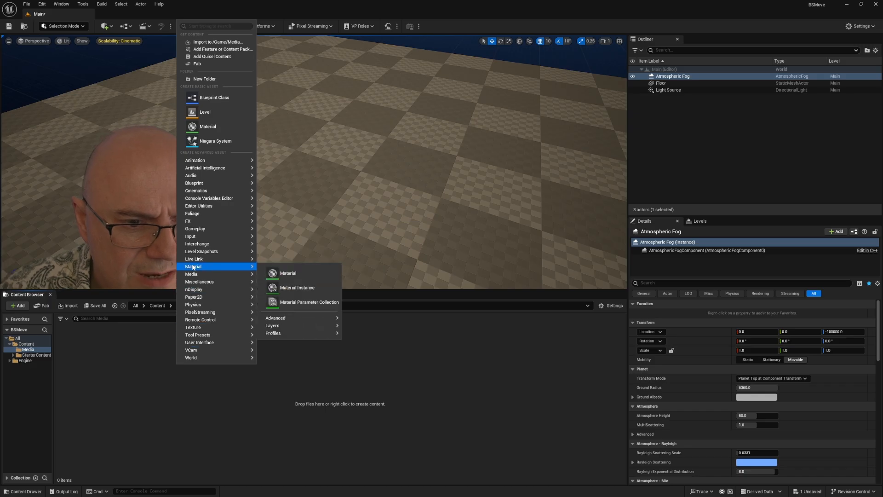
pyautogui.moveTo(239, 274)
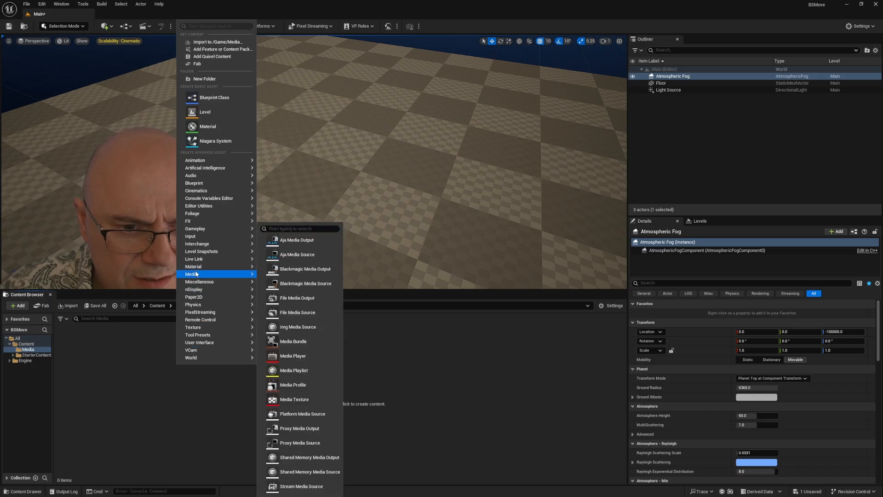
pyautogui.click(294, 326)
pyautogui.write('IMS')
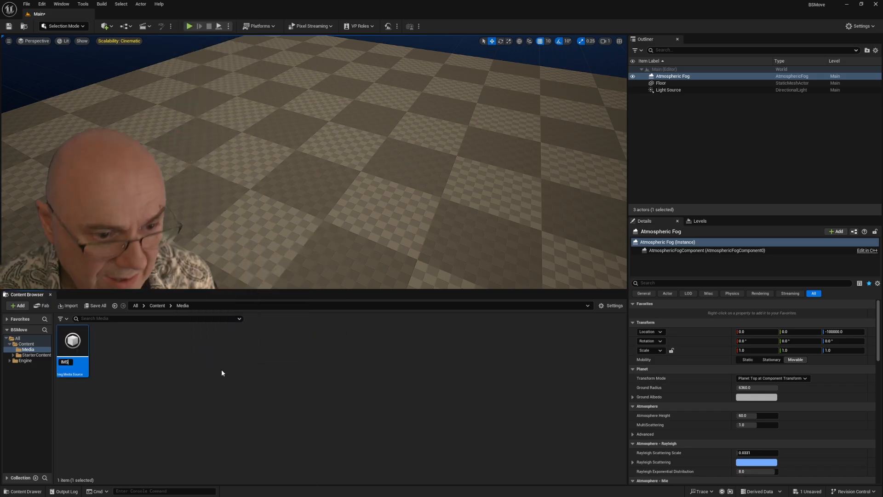
pyautogui.write('_BSMovie')
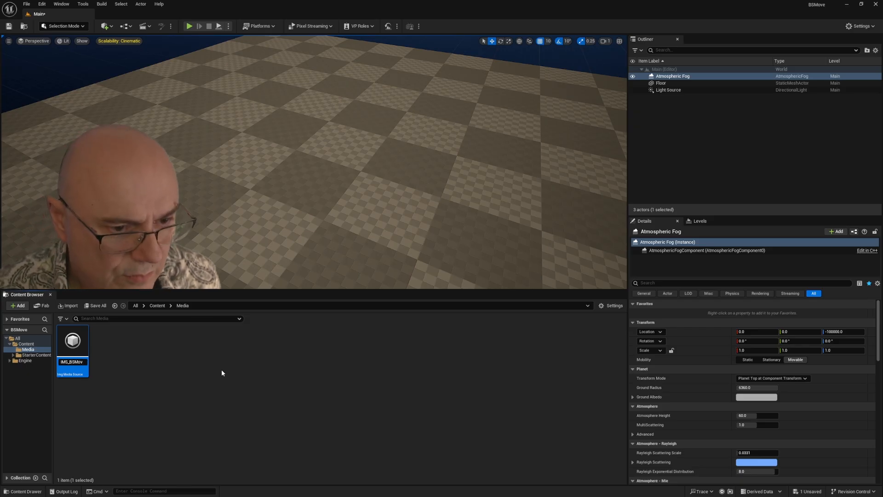
pyautogui.press('Return')
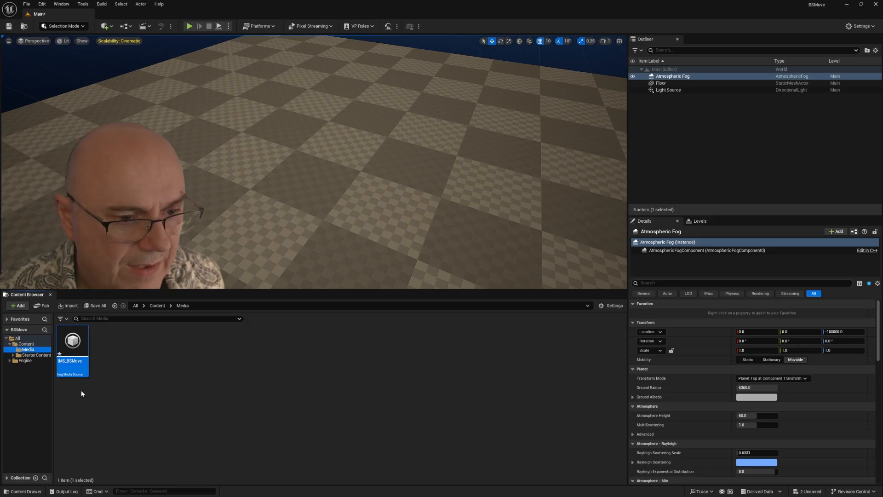
# Step: Set the sequence path of IMS_BSMove by choosing the first EXR frame in the 250218_BSMove/BSMoveExtraction folder
pyautogui.doubleClick(72, 343)
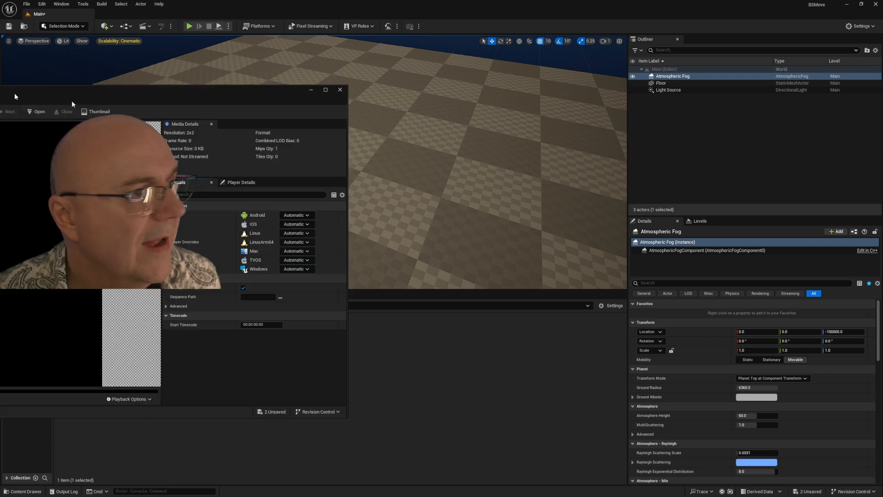
pyautogui.moveTo(71, 95); pyautogui.dragTo(388, 109)
pyautogui.click(654, 310)
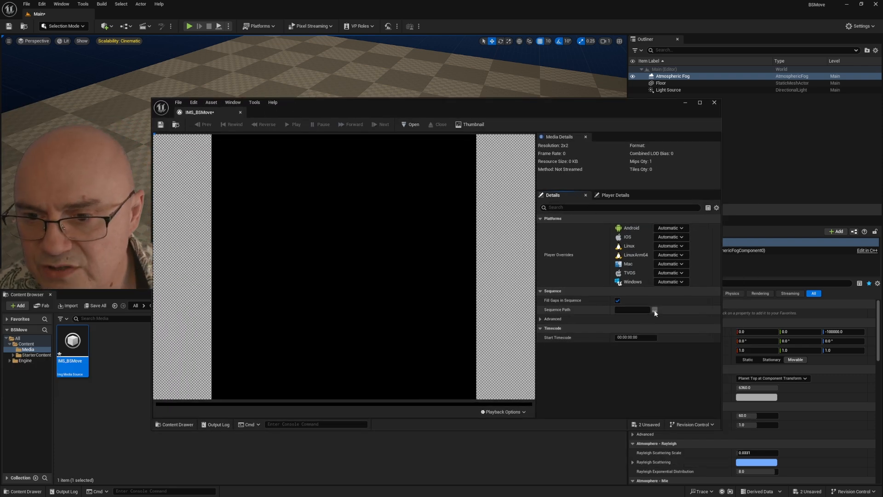
pyautogui.click(179, 343)
pyautogui.doubleClick(302, 158)
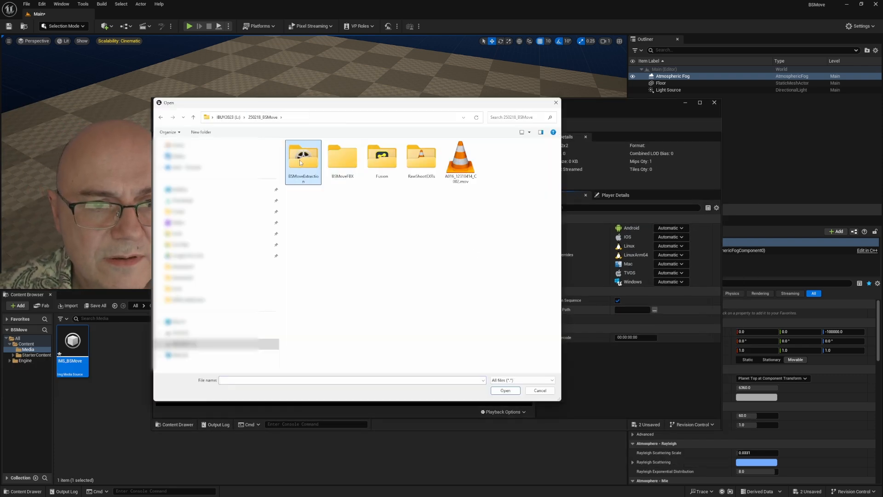
pyautogui.click(315, 156)
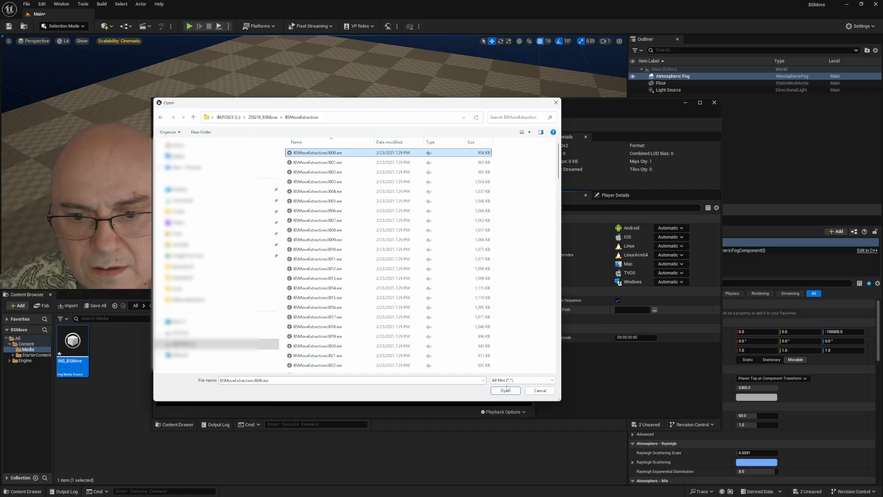
pyautogui.click(506, 390)
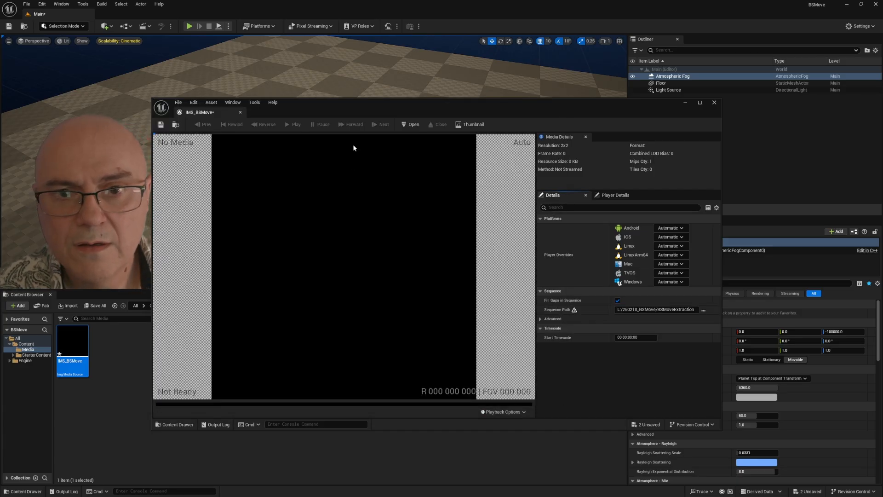
# Step: Open the image sequence for playback and dock the IMS_BSMove editor beside the Main level in the main window
pyautogui.click(414, 124)
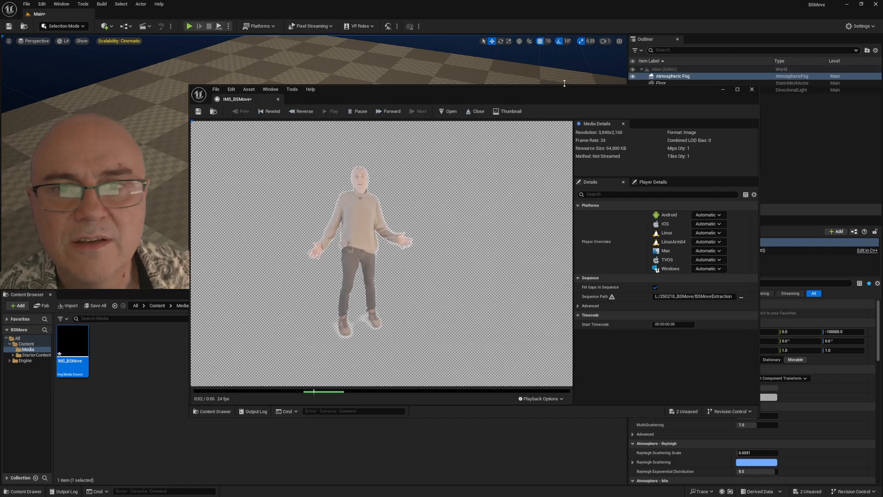
pyautogui.moveTo(440, 95); pyautogui.dragTo(342, 72)
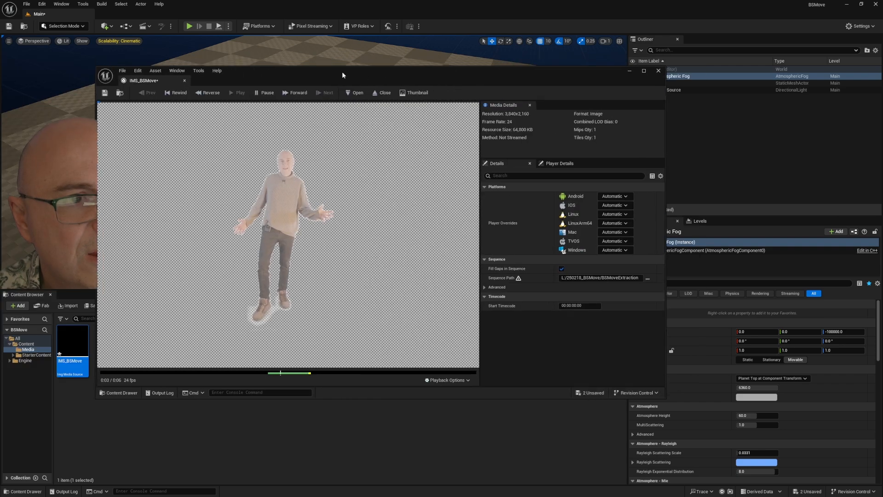
pyautogui.moveTo(140, 81); pyautogui.dragTo(115, 16)
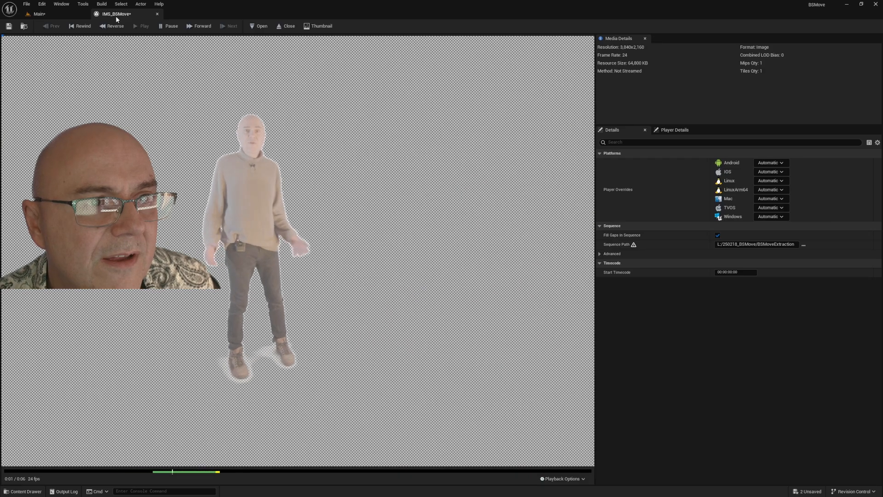
# Step: Create a Media Player named MP_BSMovie with a linked video output MediaTexture asset in the Media folder
pyautogui.click(61, 14)
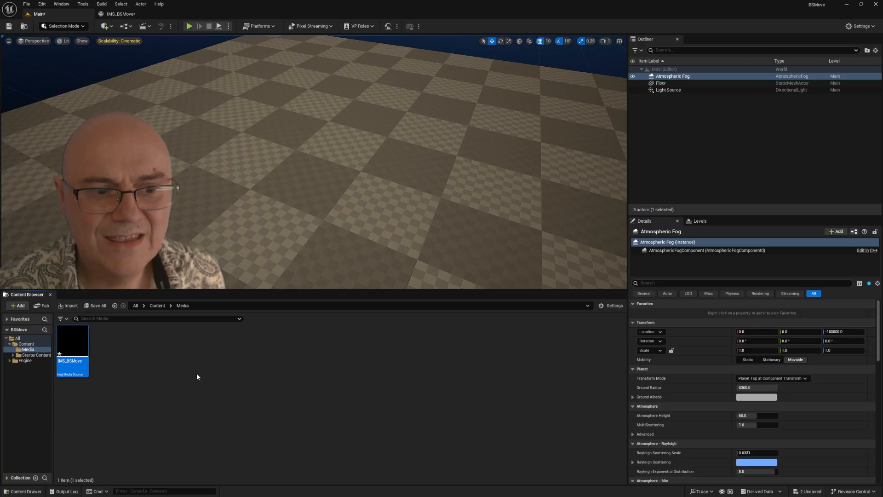
pyautogui.rightClick(168, 359)
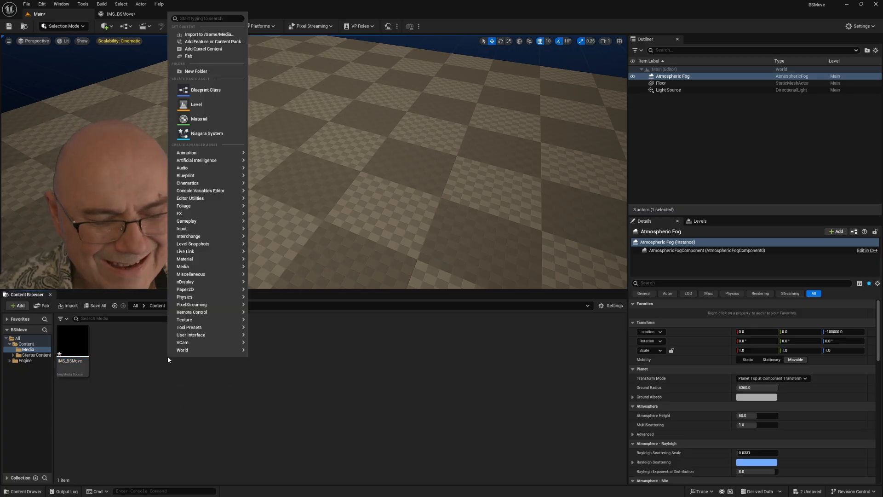
pyautogui.moveTo(207, 266)
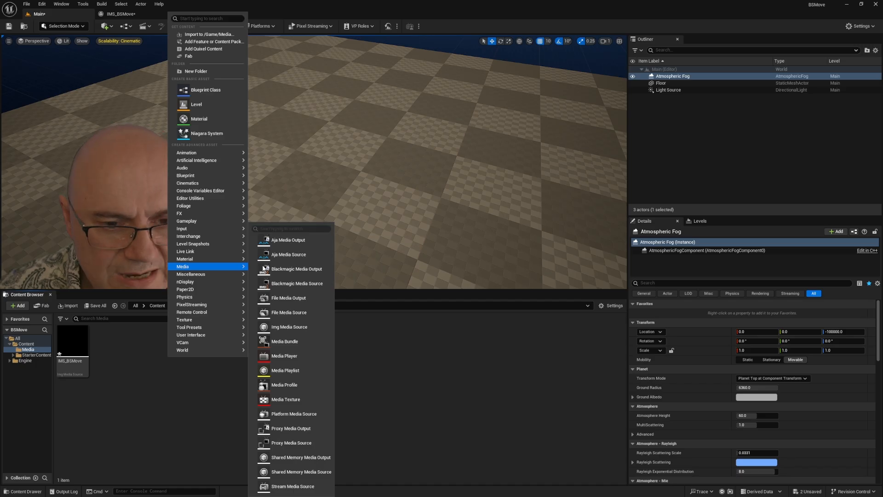
pyautogui.click(287, 356)
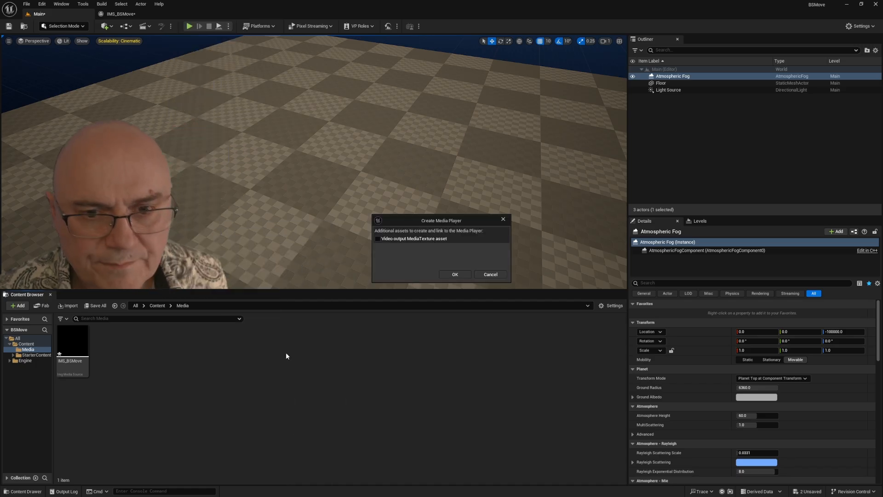
pyautogui.click(453, 274)
pyautogui.write('MP')
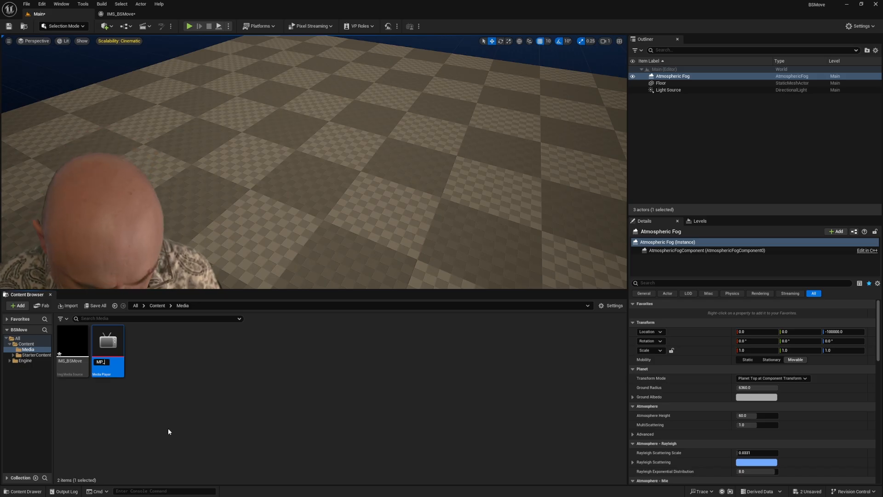
pyautogui.write('_BSMovie')
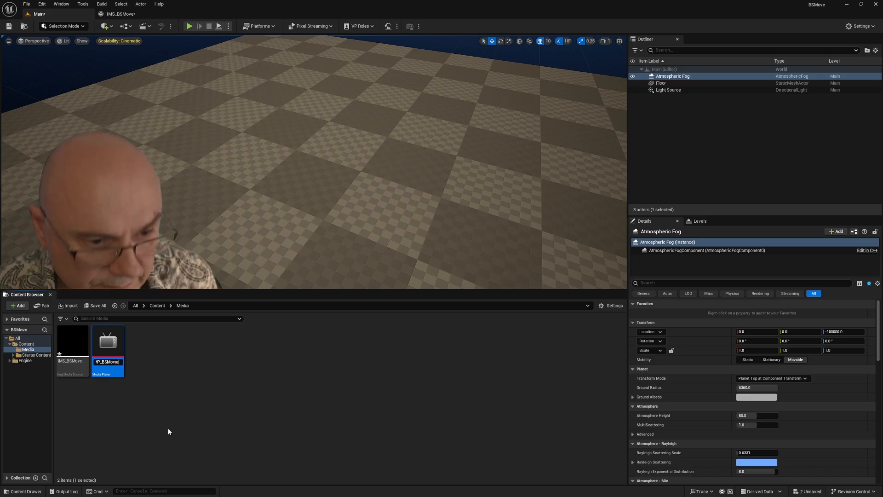
pyautogui.press('Return')
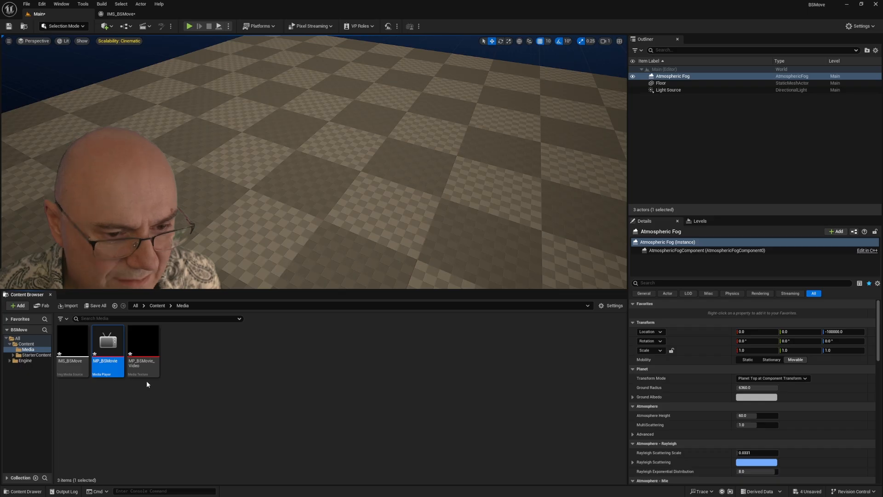
# Step: Rename the media texture to MT_BSMove and the media player to MP_BSMove
pyautogui.click(141, 362)
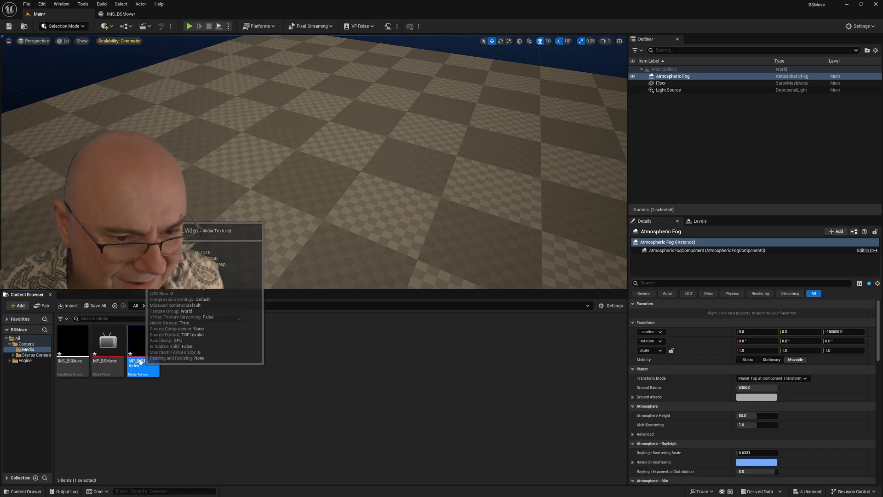
pyautogui.click(141, 363)
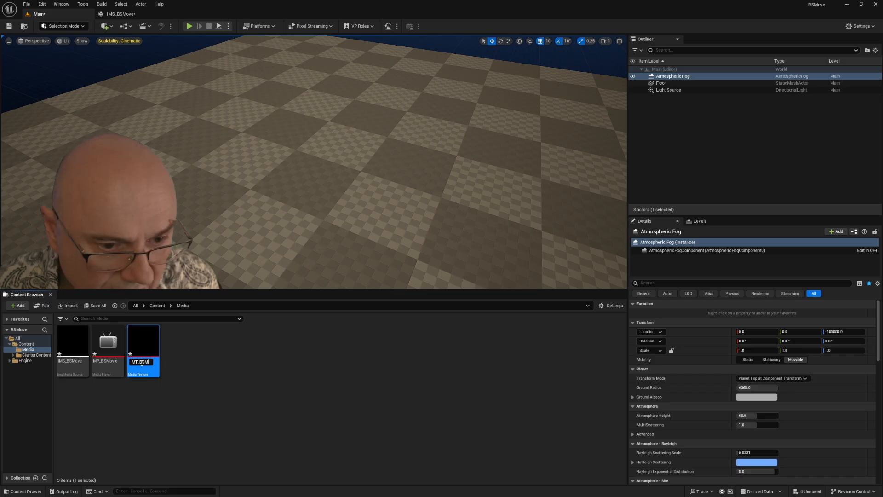
pyautogui.press('Return')
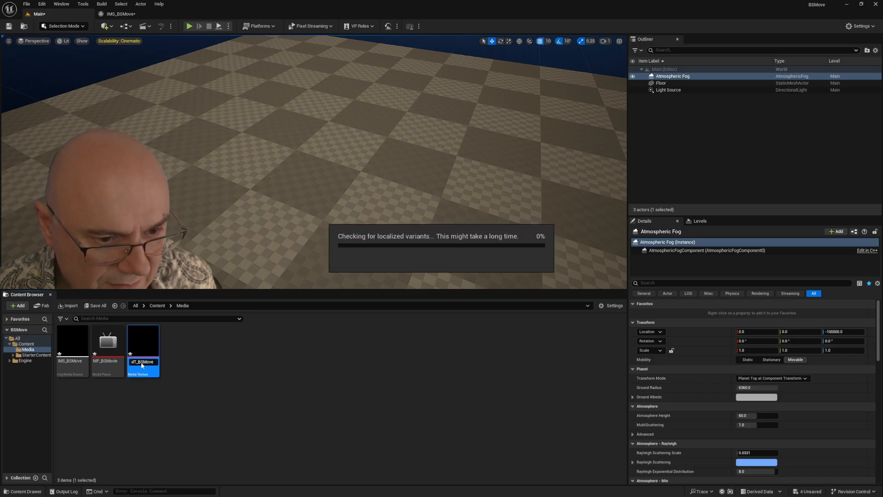
pyautogui.click(107, 362)
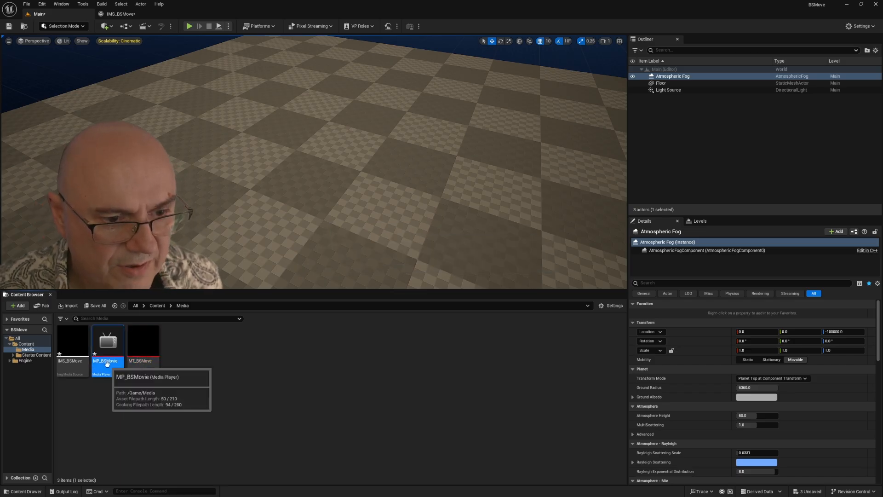
pyautogui.doubleClick(107, 363)
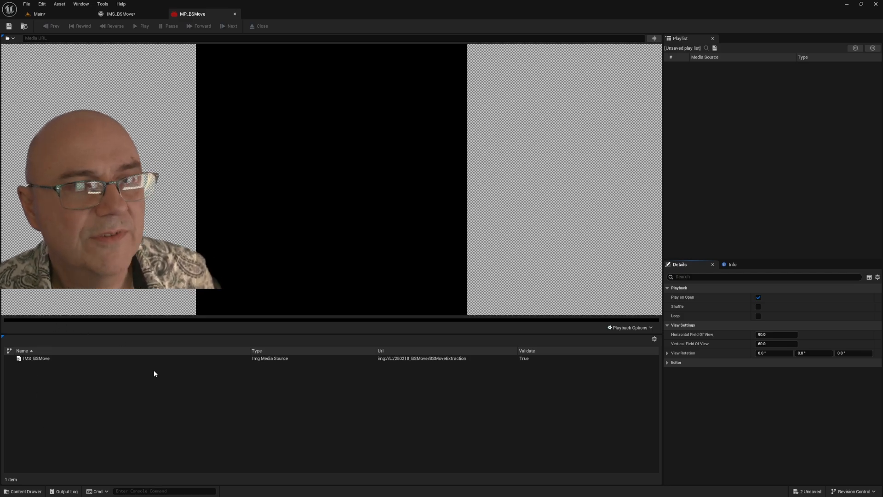
# Step: Load the IMS_BSMove source into the MP_BSMove media player and play it
pyautogui.doubleClick(26, 359)
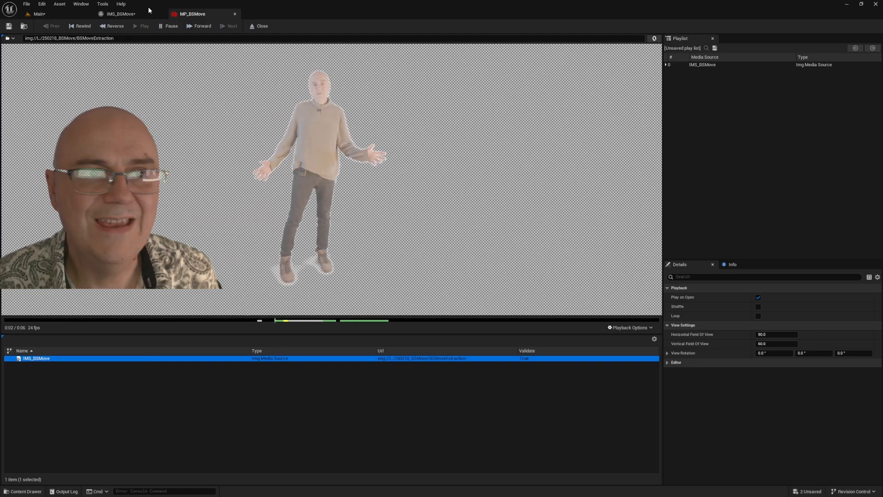
pyautogui.click(110, 26)
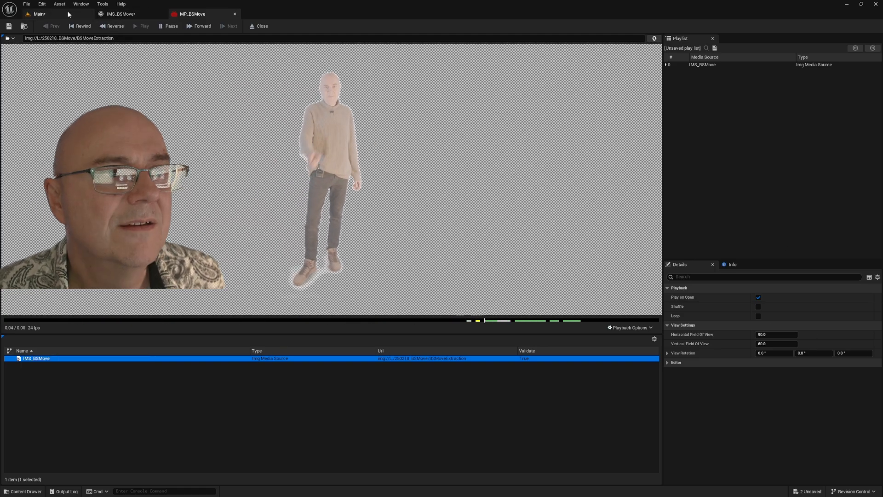
# Step: Save the IMS_BSMove media source and close its editor and the MP_BSMove media player editor
pyautogui.click(122, 14)
pyautogui.click(9, 27)
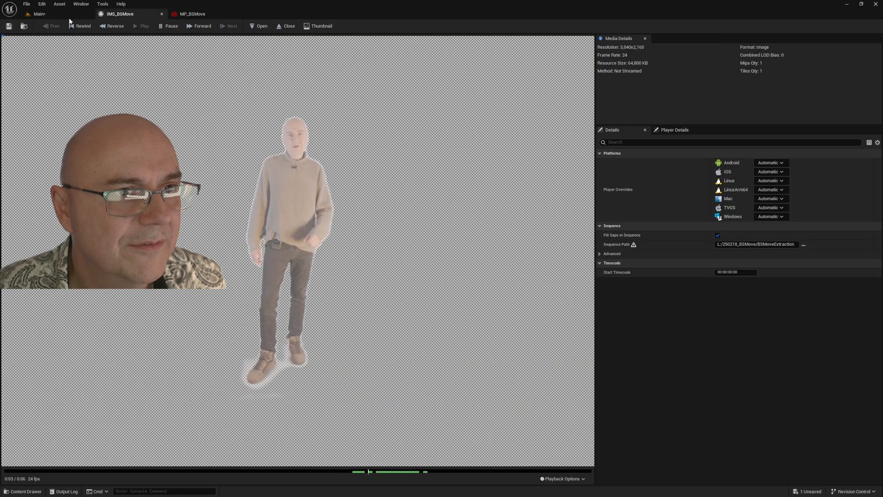
pyautogui.click(162, 14)
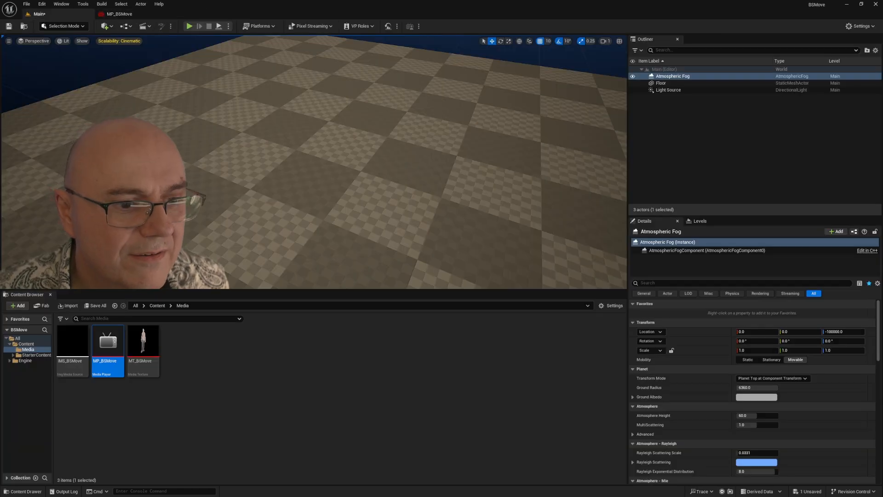
pyautogui.click(162, 14)
pyautogui.click(202, 446)
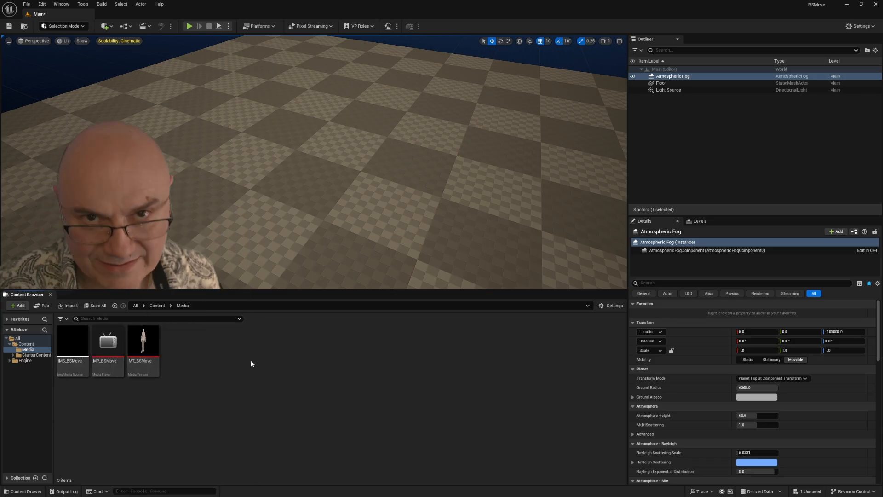
# Step: Create a new material named MM_BSMove in the Media folder
pyautogui.rightClick(240, 368)
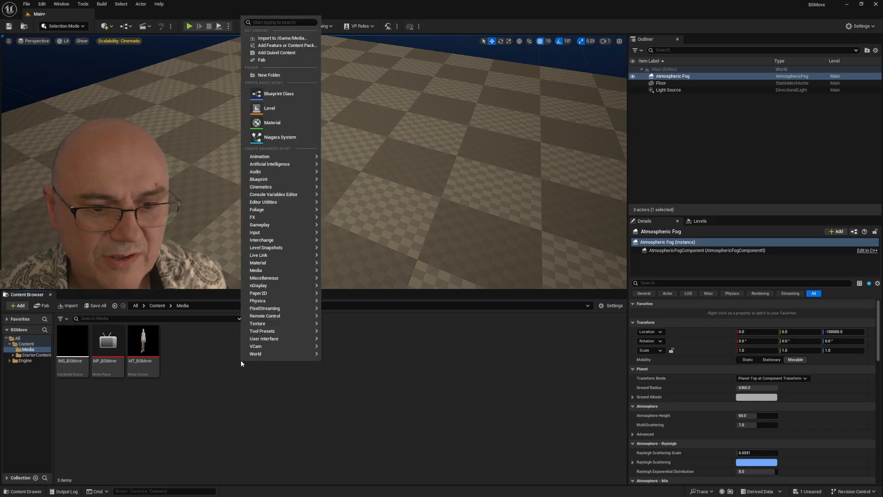
pyautogui.moveTo(280, 265)
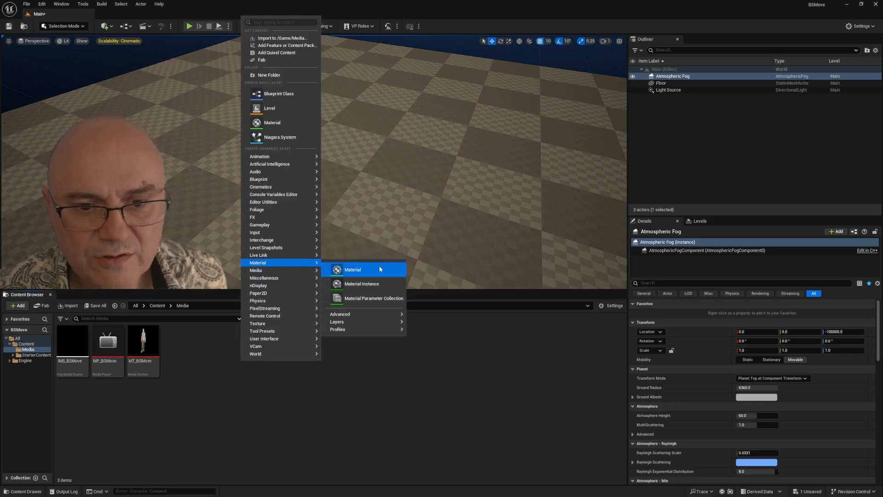
pyautogui.click(353, 270)
pyautogui.write('MM')
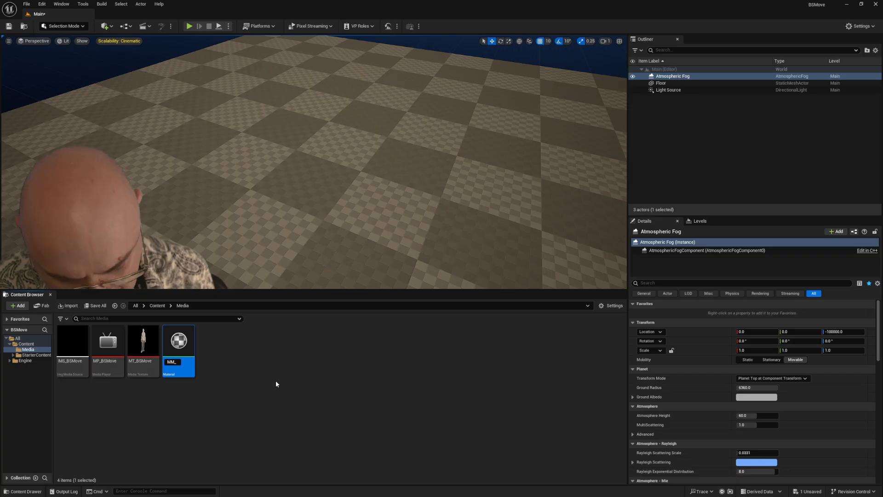
pyautogui.write('_BSM')
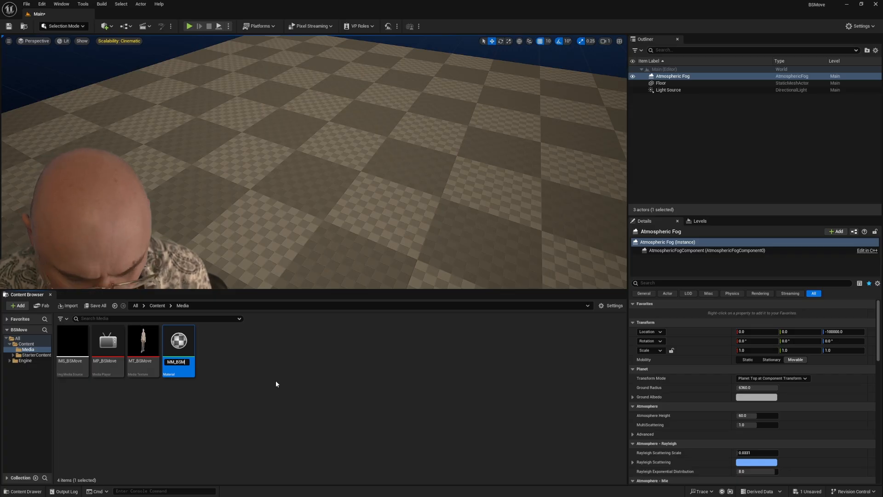
pyautogui.write('ove')
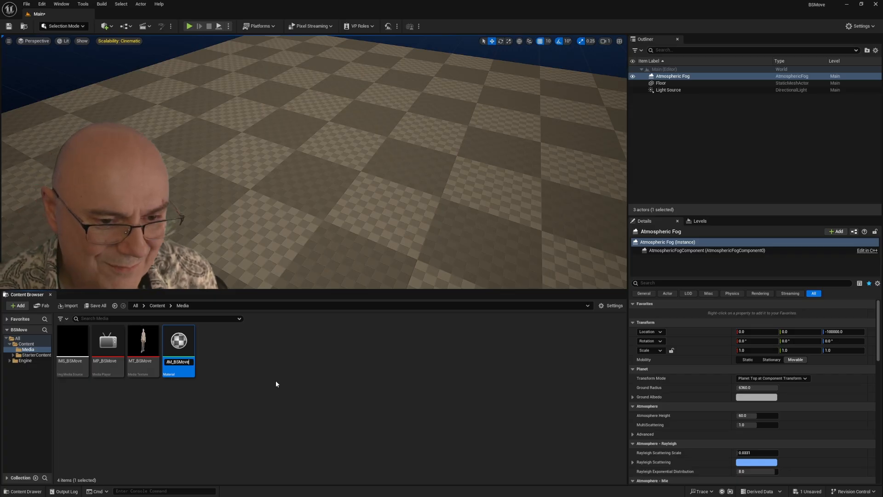
pyautogui.press('Return')
# Step: Open the MM_BSMove material and add the MT_BSMove media texture to its graph as a texture sample
pyautogui.doubleClick(111, 347)
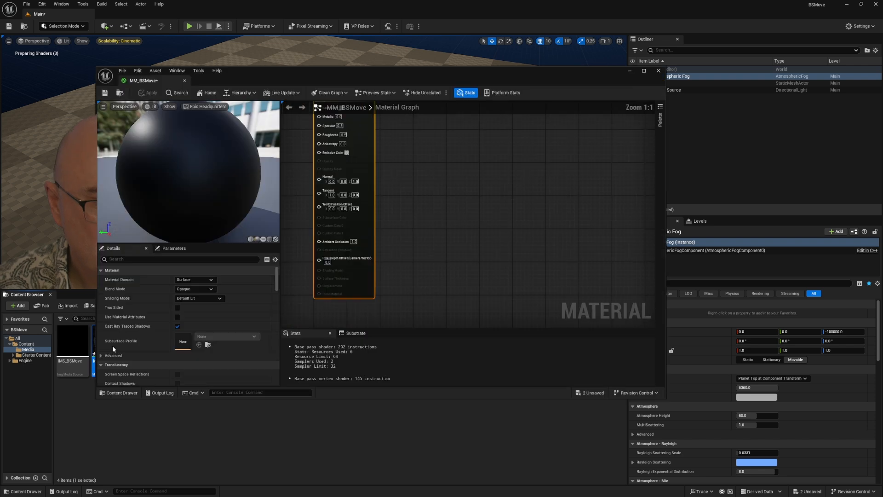
pyautogui.moveTo(257, 77); pyautogui.dragTo(501, 78)
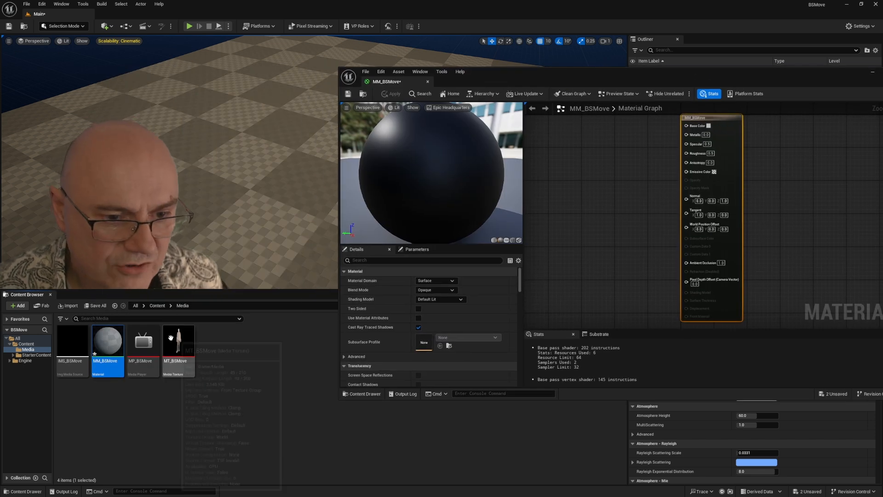
pyautogui.moveTo(178, 342); pyautogui.dragTo(565, 160)
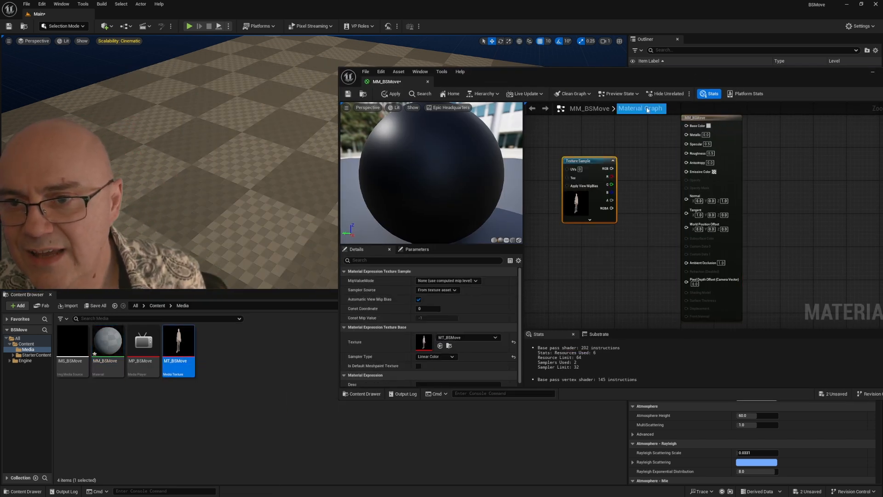
pyautogui.moveTo(703, 118); pyautogui.dragTo(723, 129)
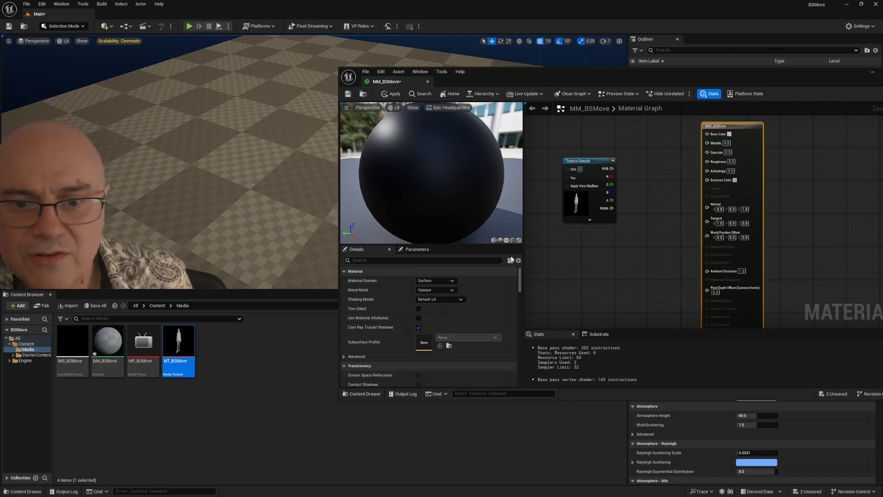
# Step: Set the material's shading model to Unlit and connect the texture sample's RGB output to Emissive Color
pyautogui.click(437, 300)
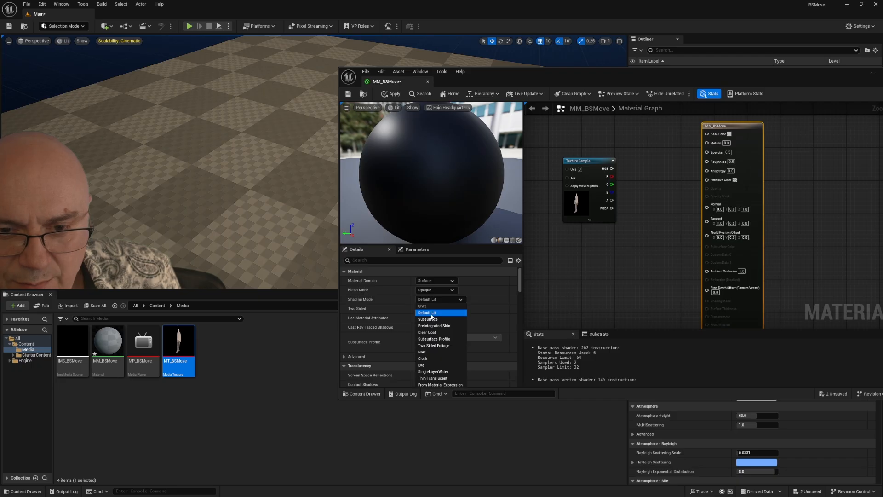
pyautogui.click(429, 307)
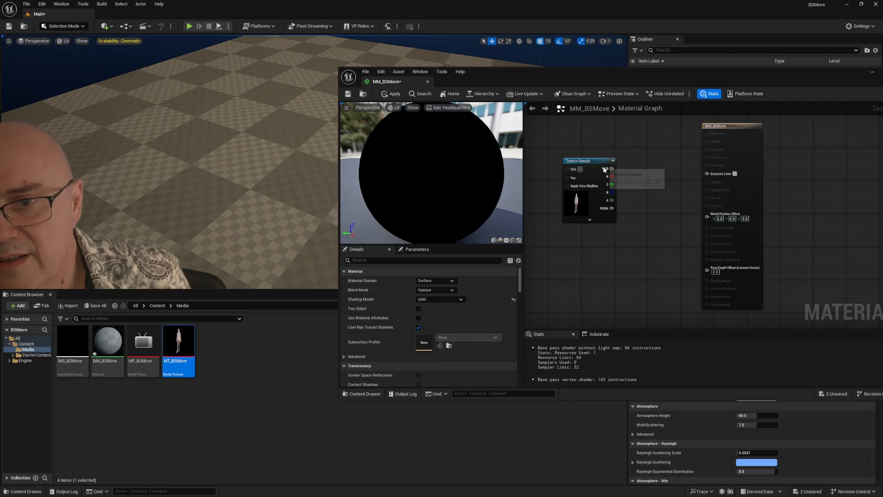
pyautogui.moveTo(612, 169)
pyautogui.mouseDown()
pyautogui.moveTo(702, 138)
pyautogui.moveTo(708, 186)
pyautogui.moveTo(707, 174)
pyautogui.mouseUp()
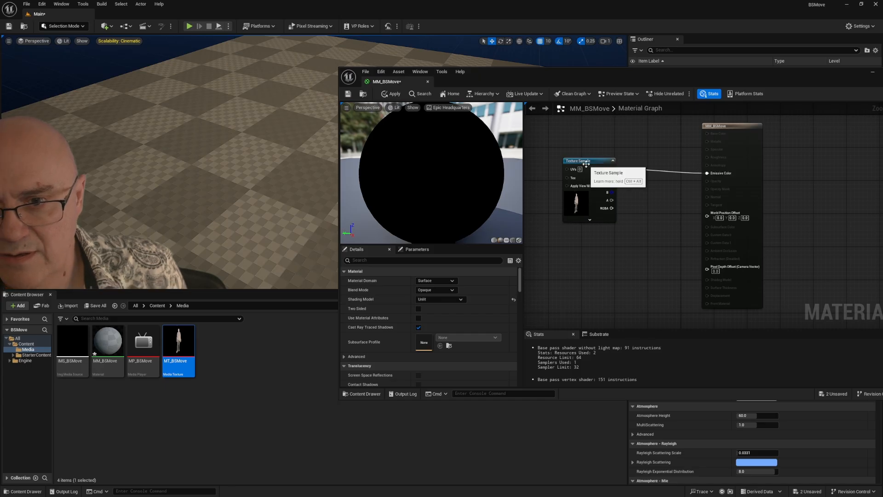
pyautogui.moveTo(586, 162); pyautogui.dragTo(573, 166)
pyautogui.moveTo(599, 207); pyautogui.dragTo(600, 206)
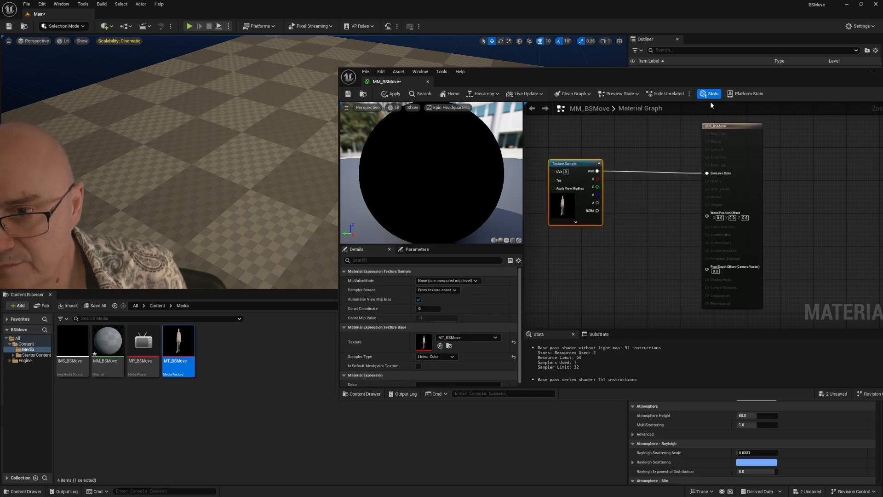
# Step: Set the material's blend mode to Masked and connect the texture sample's alpha output to Opacity Mask
pyautogui.click(723, 127)
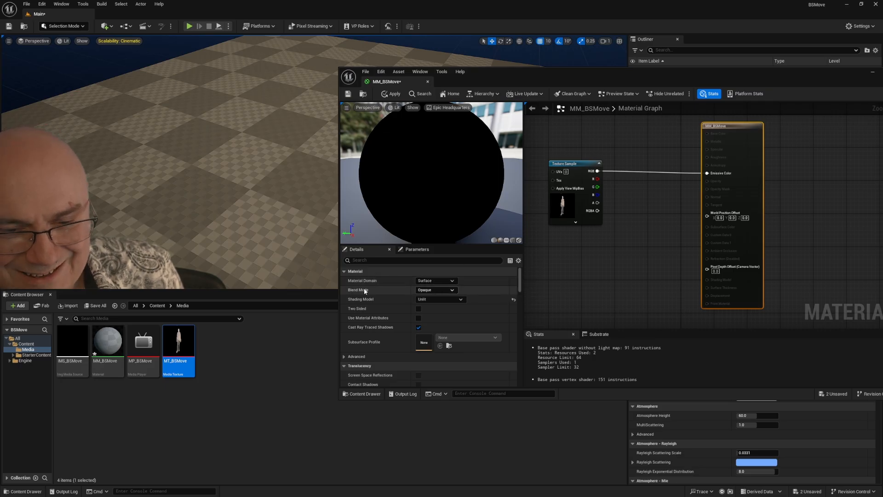
pyautogui.click(430, 291)
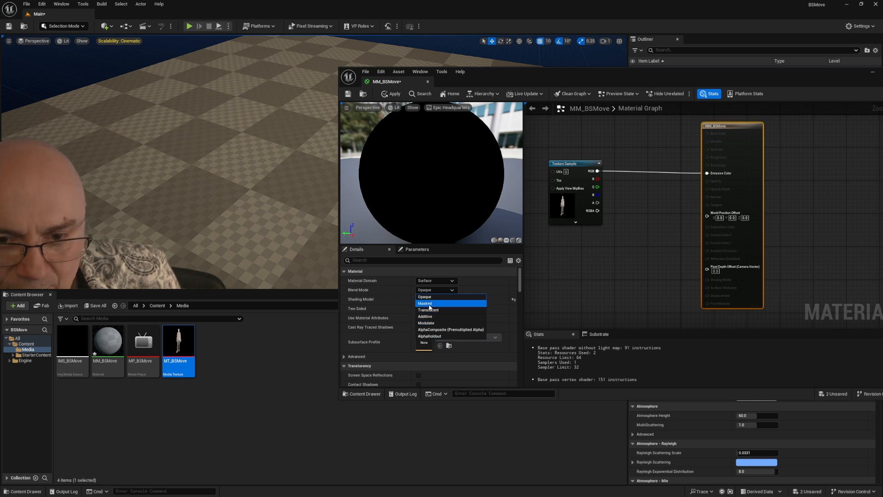
pyautogui.click(433, 304)
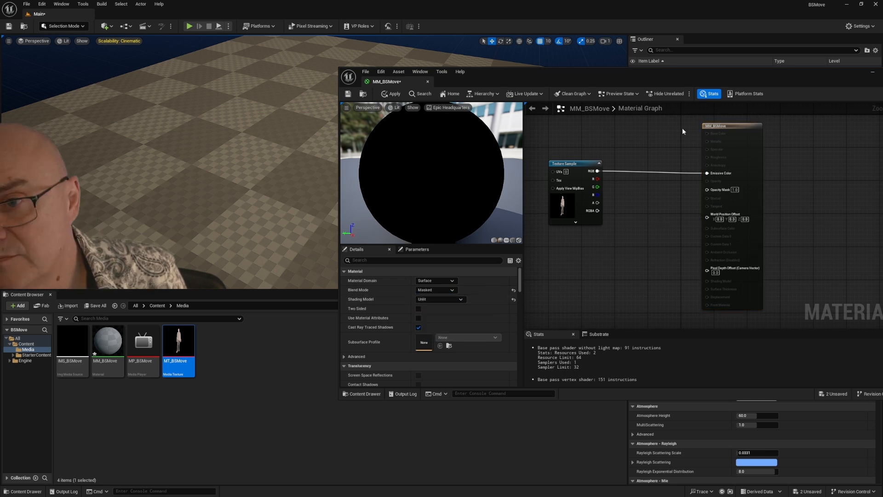
pyautogui.moveTo(724, 125); pyautogui.dragTo(757, 121)
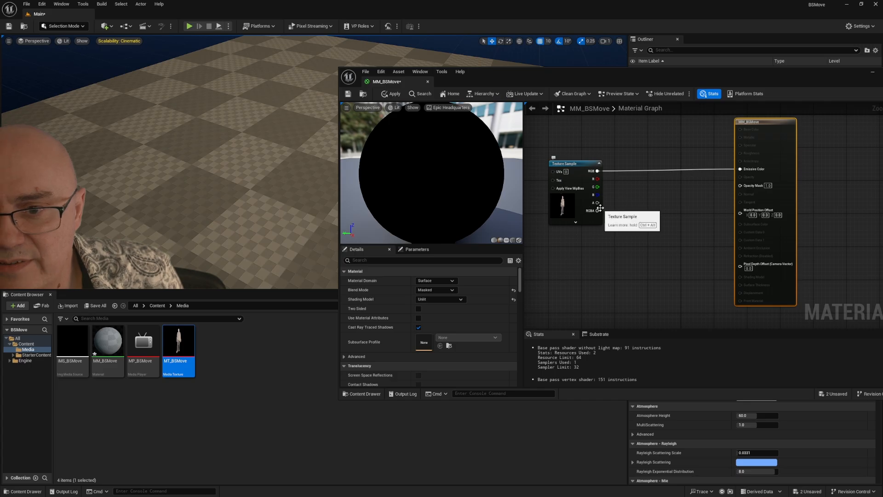
pyautogui.moveTo(597, 203); pyautogui.dragTo(741, 188)
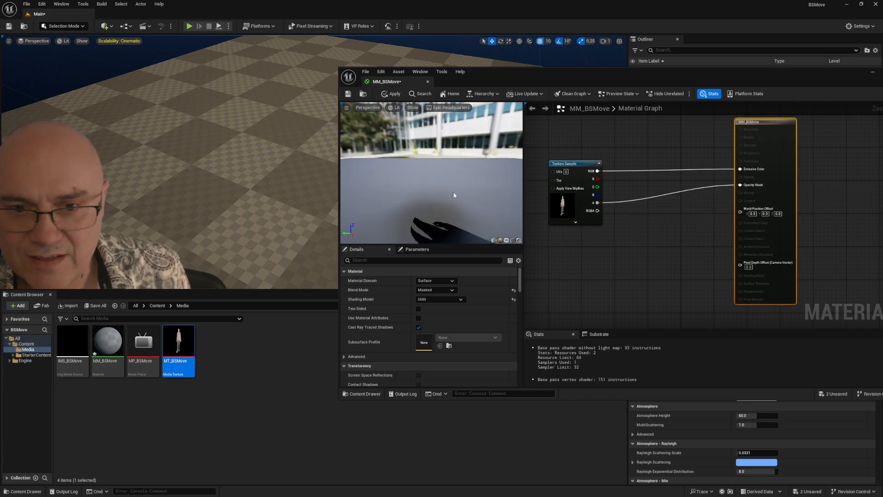
# Step: Preview the material on a plane and inspect the actor's edges up close in an enlarged preview
pyautogui.click(507, 239)
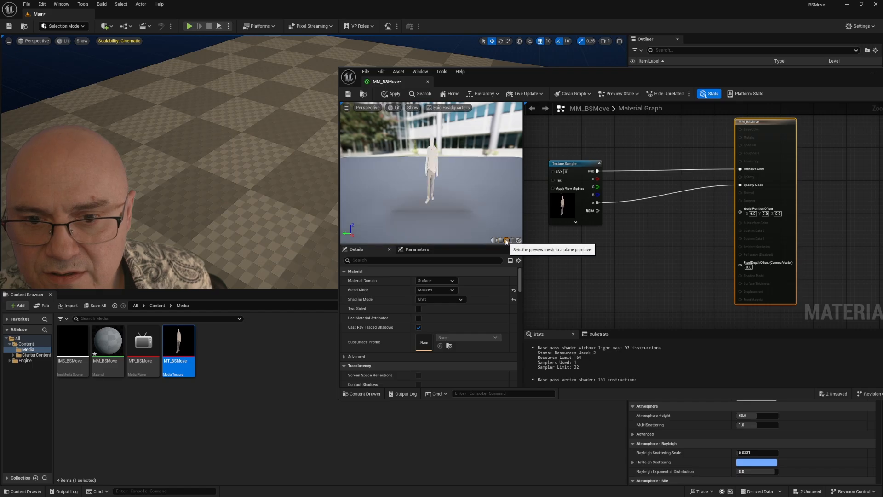
pyautogui.scroll(5, 429, 158)
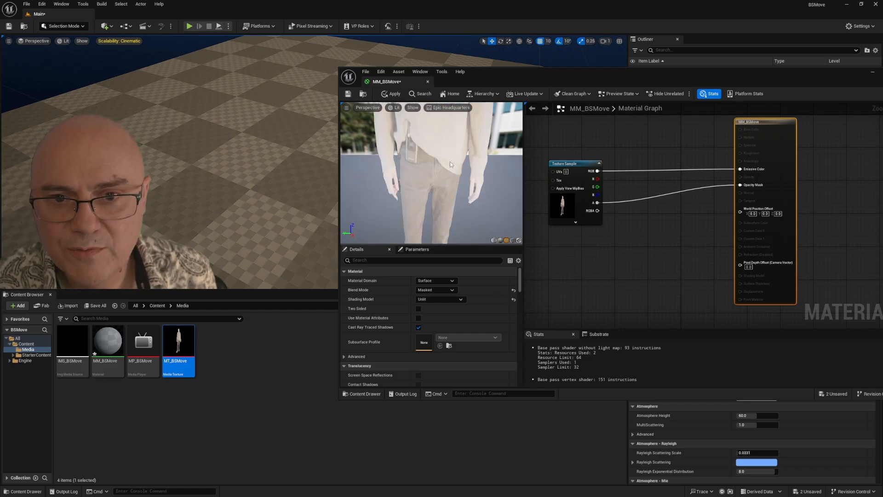
pyautogui.moveTo(464, 192); pyautogui.dragTo(417, 202)
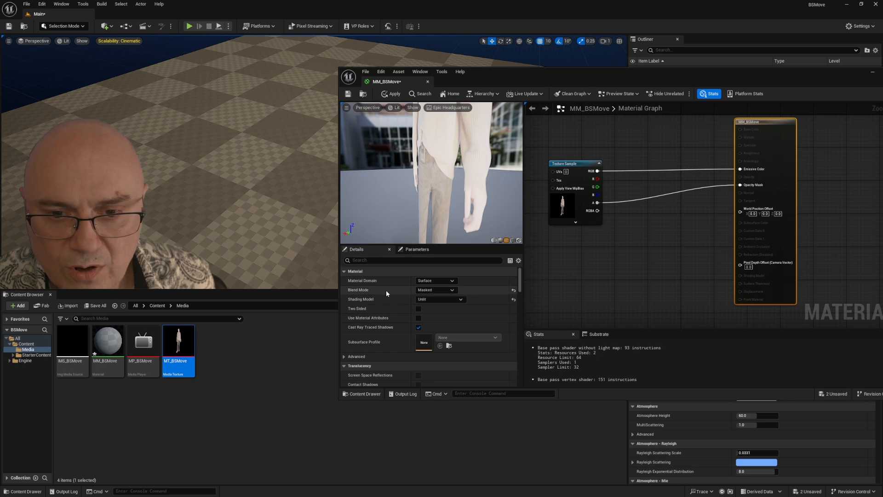
pyautogui.moveTo(339, 255); pyautogui.dragTo(154, 255)
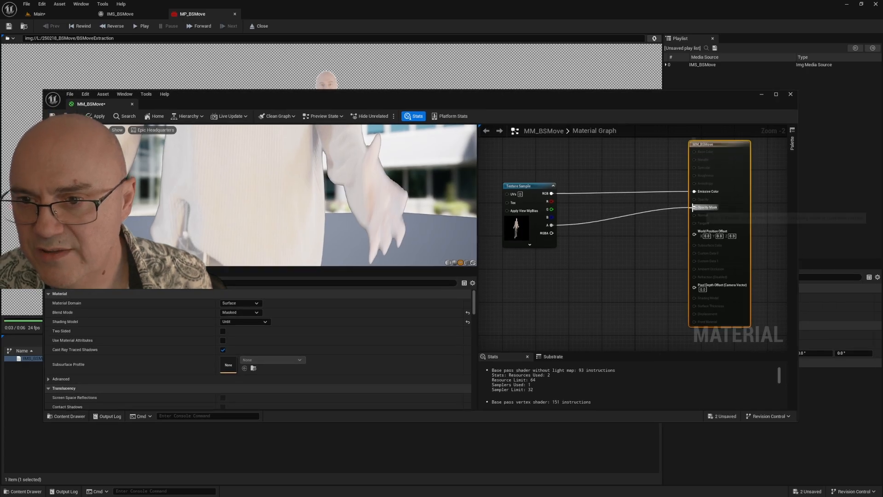
# Step: Insert a DitherTemporalAA node between the texture sample's alpha output and Opacity Mask
pyautogui.moveTo(694, 208); pyautogui.dragTo(692, 210)
pyautogui.moveTo(635, 236); pyautogui.dragTo(634, 234)
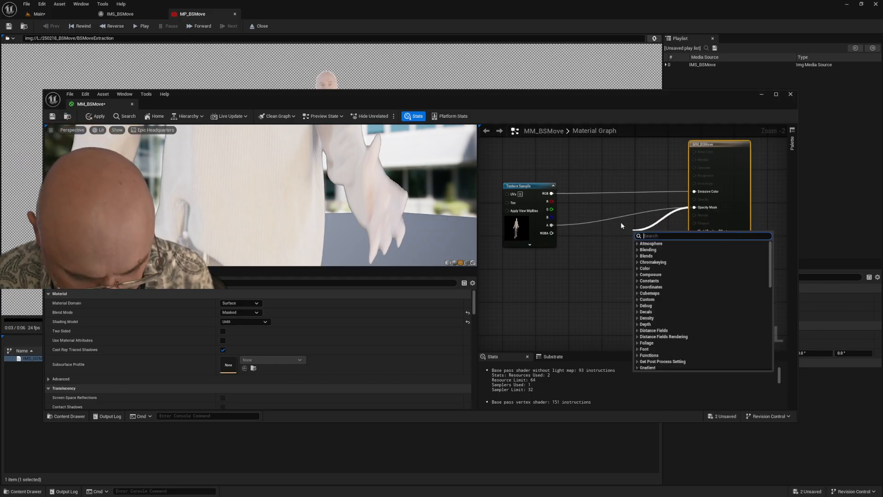
pyautogui.write('dith')
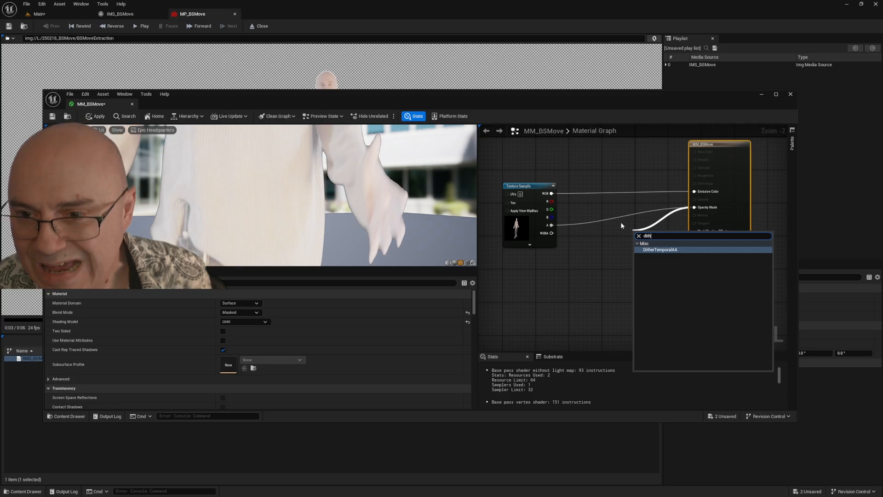
pyautogui.click(653, 249)
pyautogui.moveTo(653, 231); pyautogui.dragTo(613, 225)
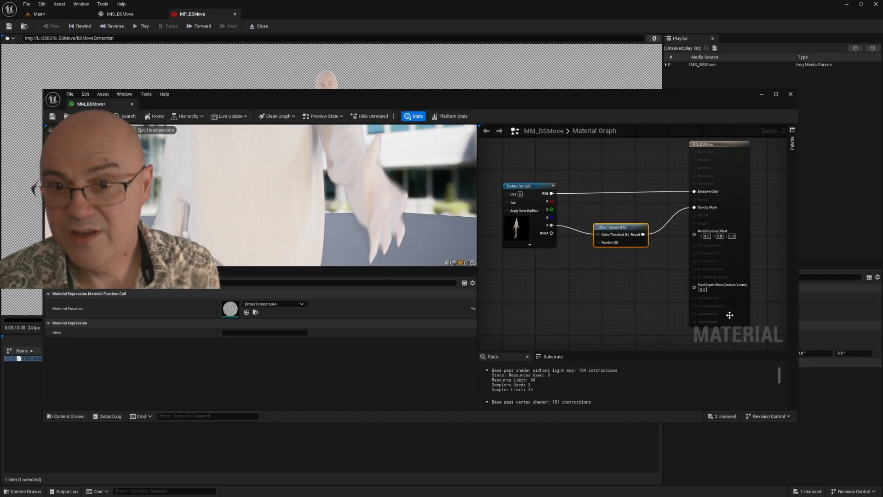
# Step: Add a Divide node that divides the texture's RGB by its alpha and feeds the result into Emissive Color
pyautogui.moveTo(530, 183); pyautogui.dragTo(512, 174)
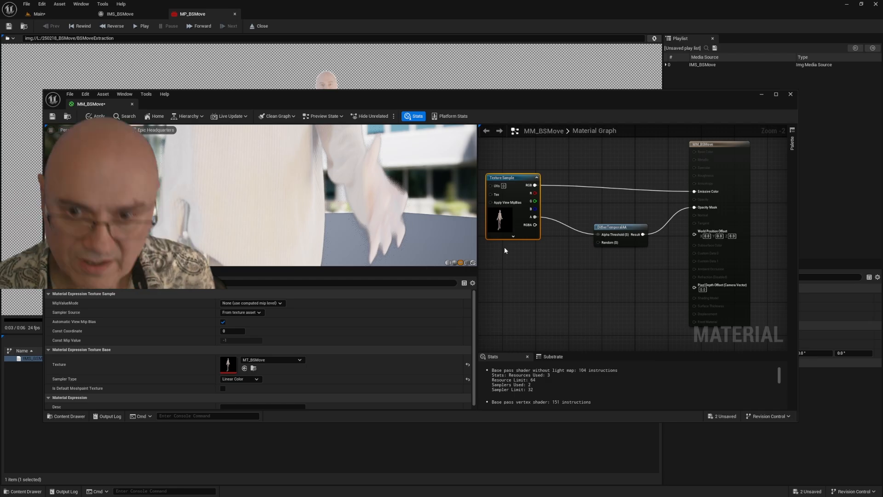
pyautogui.moveTo(535, 185); pyautogui.dragTo(576, 169)
pyautogui.write('div')
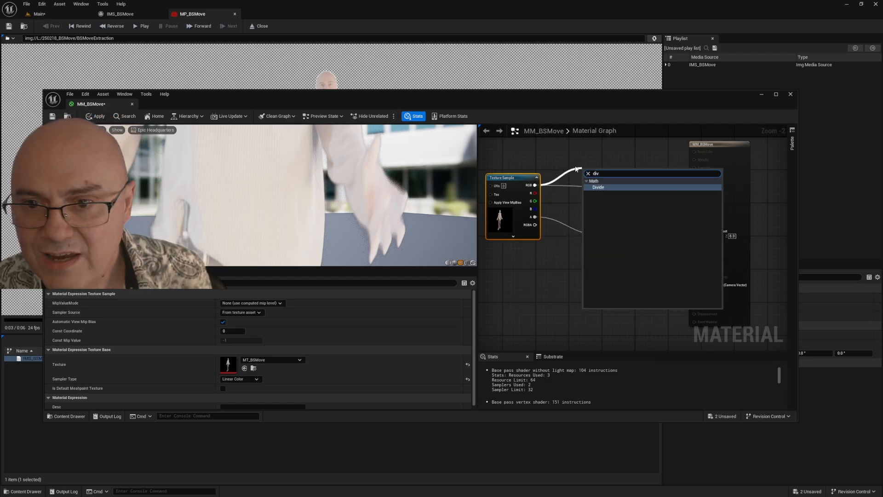
pyautogui.press('Return')
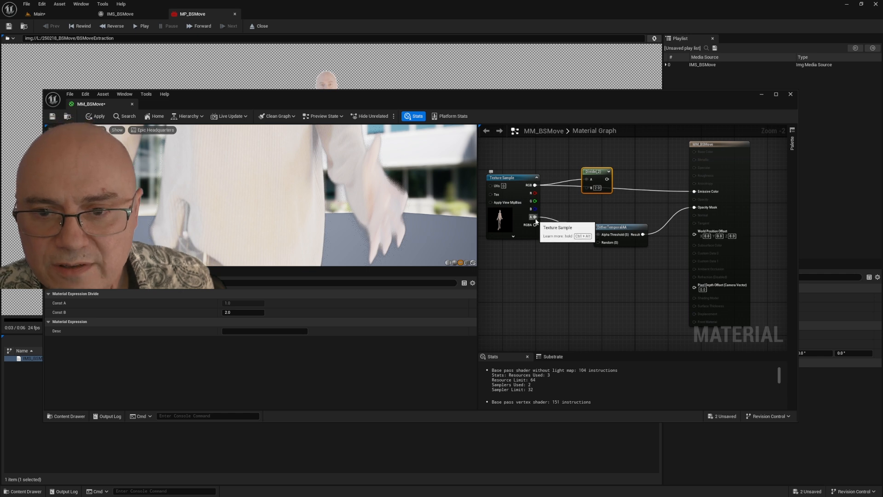
pyautogui.moveTo(535, 217); pyautogui.dragTo(694, 191)
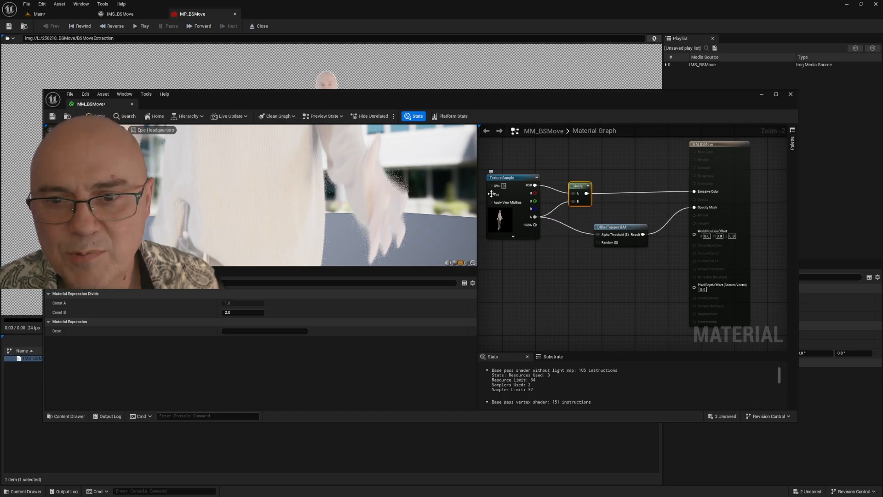
pyautogui.moveTo(579, 190); pyautogui.dragTo(581, 187)
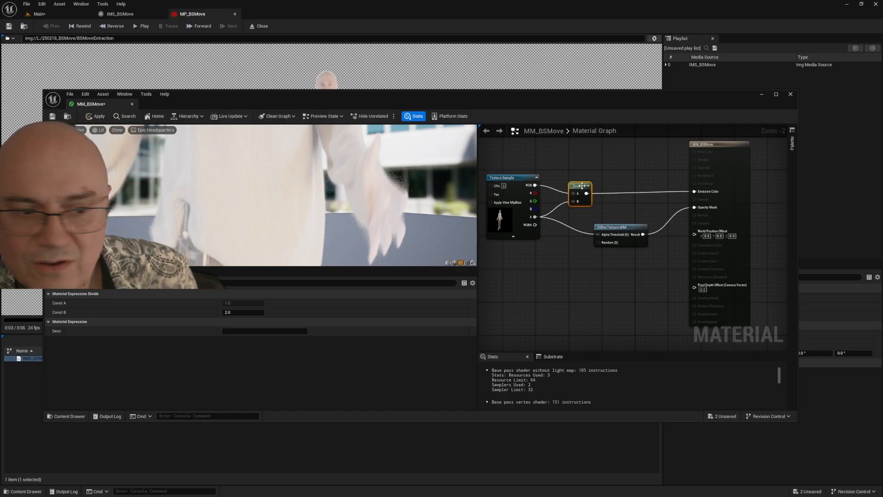
pyautogui.moveTo(710, 142); pyautogui.dragTo(706, 146)
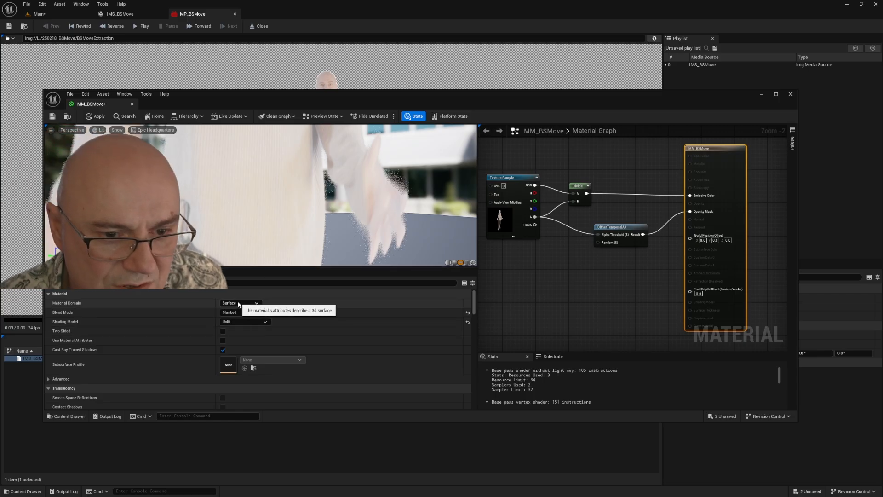
pyautogui.click(237, 313)
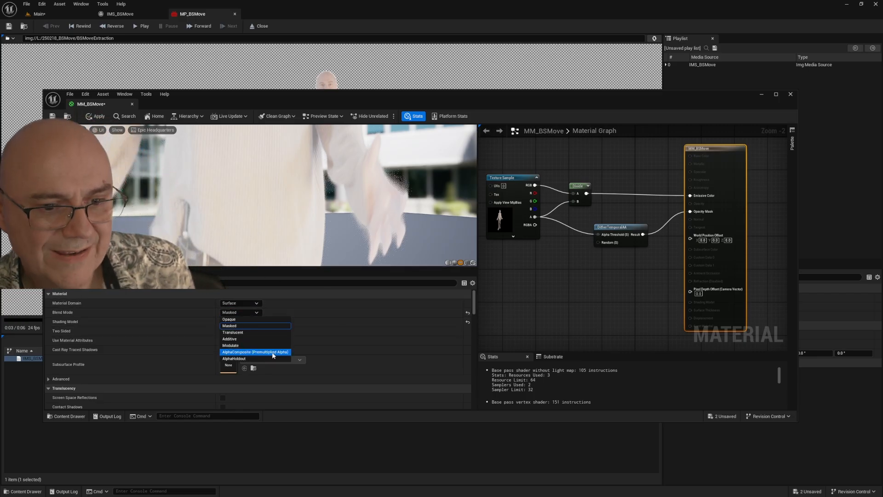
pyautogui.click(576, 318)
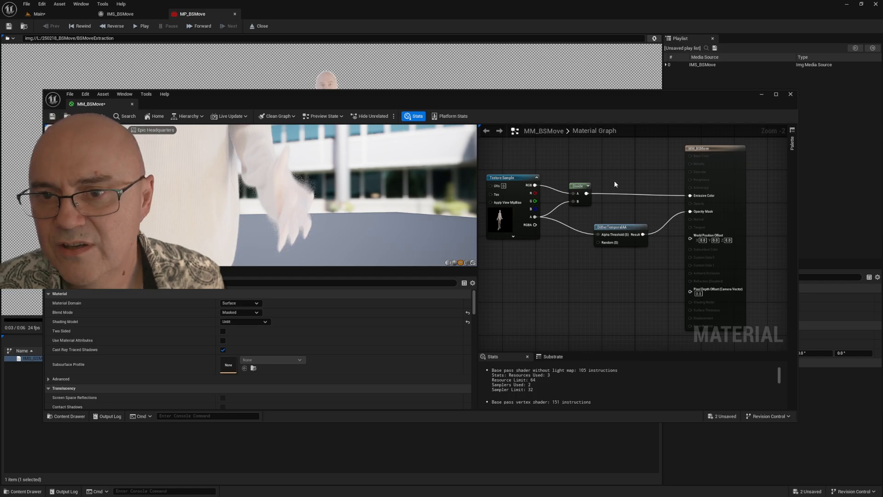
# Step: Insert an MF_Chromakeyer function between the Divide node's output and Emissive Color, and apply the changes and close the material
pyautogui.moveTo(707, 151); pyautogui.dragTo(727, 149)
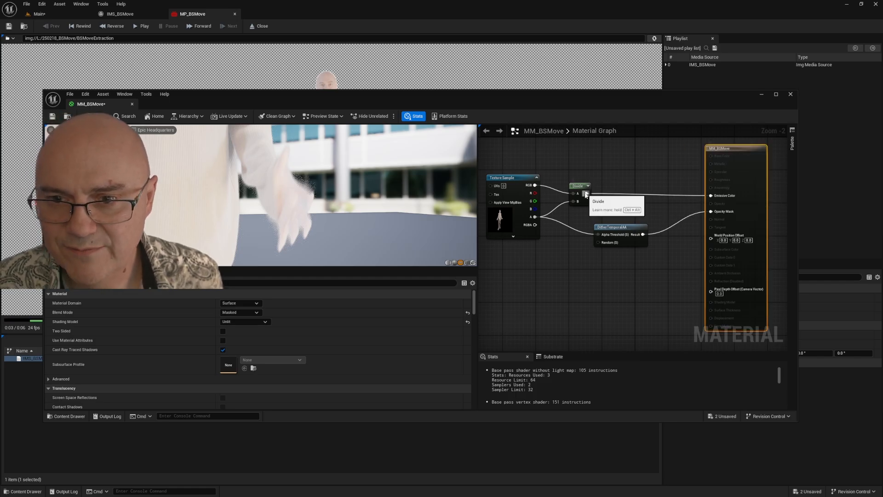
pyautogui.moveTo(587, 193); pyautogui.dragTo(624, 169)
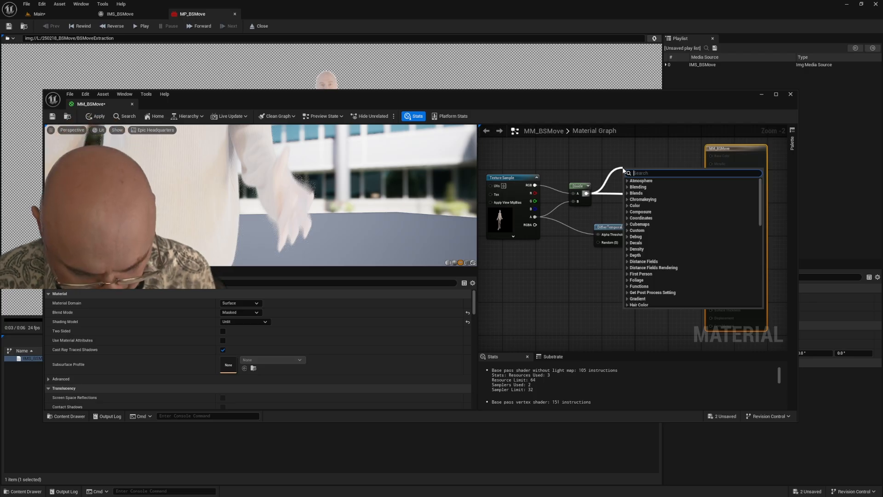
pyautogui.write('mf_ch')
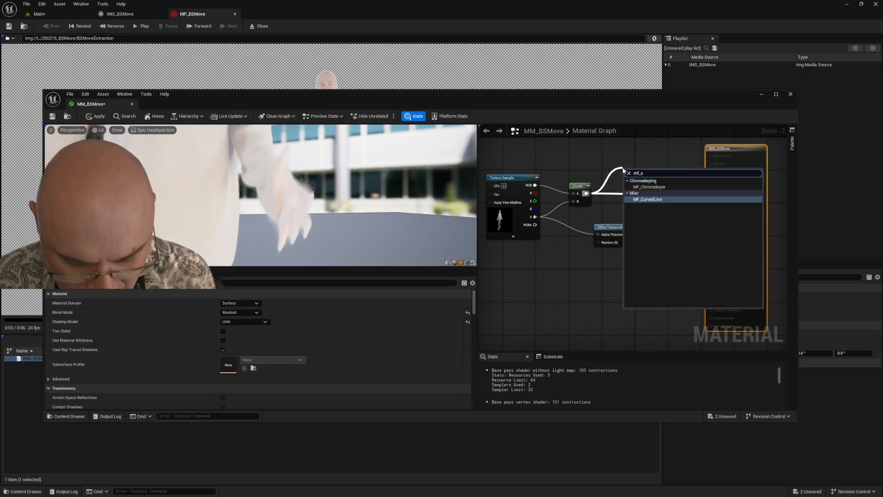
pyautogui.click(653, 186)
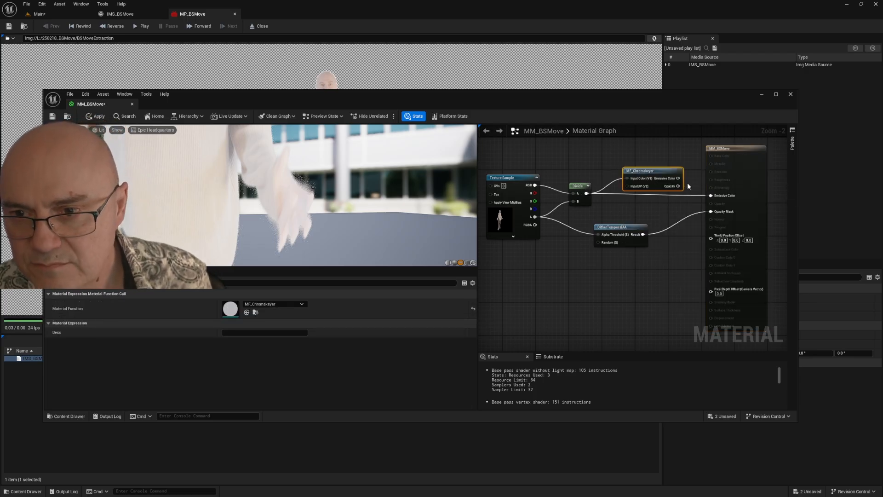
pyautogui.moveTo(678, 178); pyautogui.dragTo(710, 197)
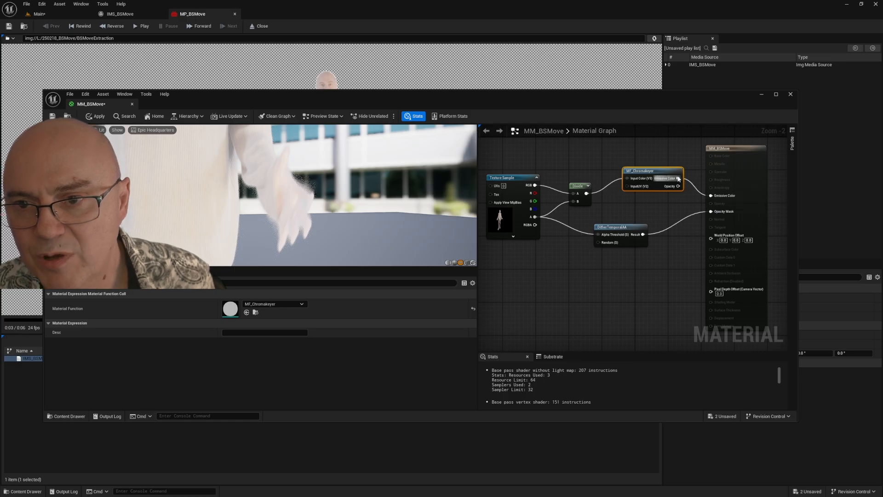
pyautogui.moveTo(642, 168); pyautogui.dragTo(630, 174)
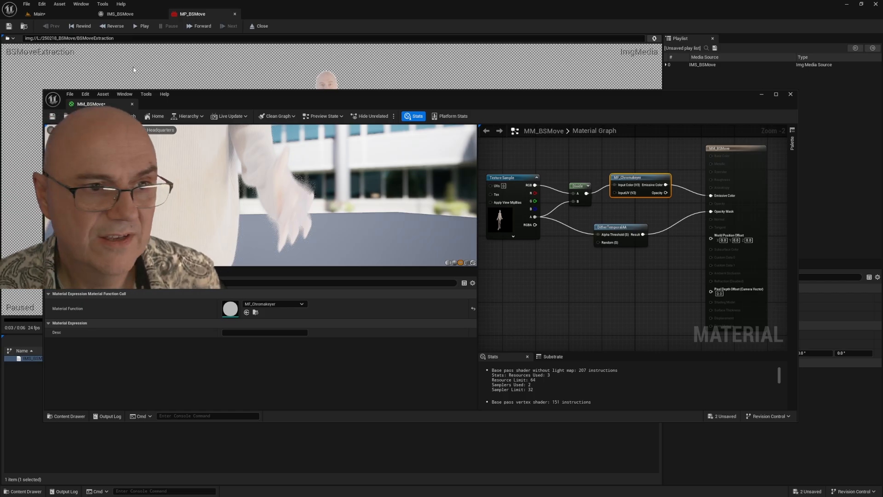
pyautogui.click(95, 117)
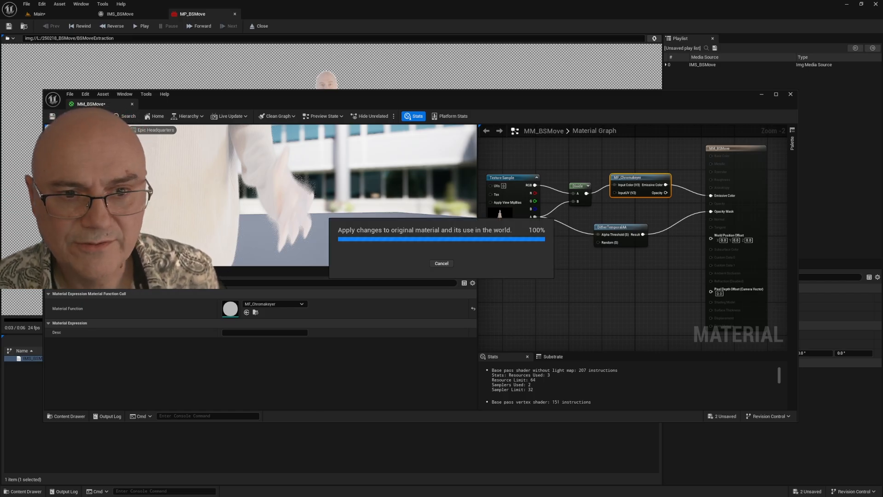
pyautogui.click(790, 95)
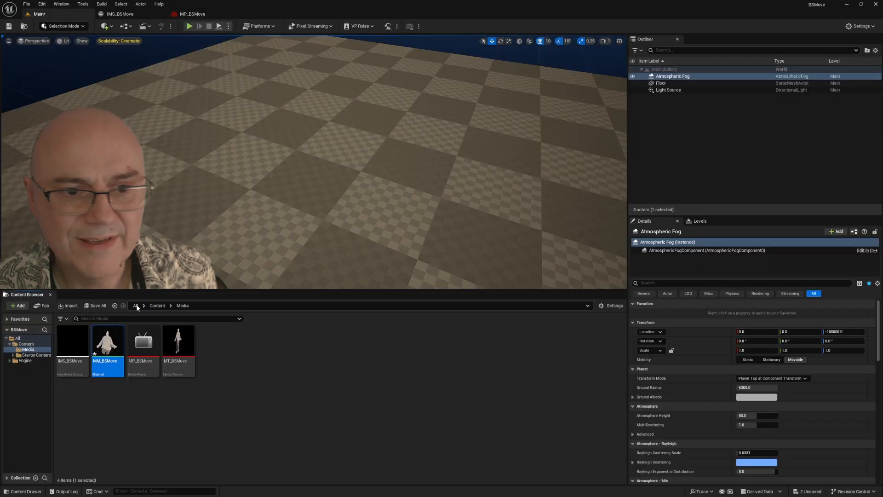
# Step: Create a material instance from MM_BSMove and name it MI_BSMove
pyautogui.rightClick(105, 345)
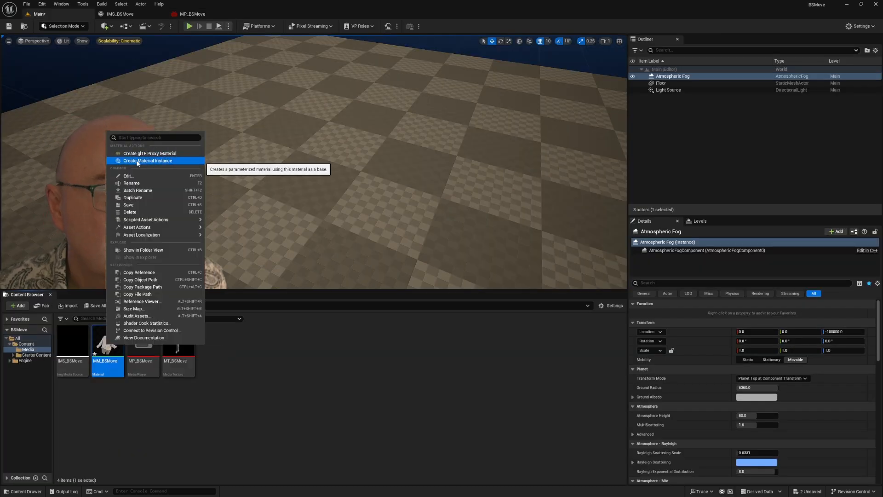
pyautogui.click(152, 161)
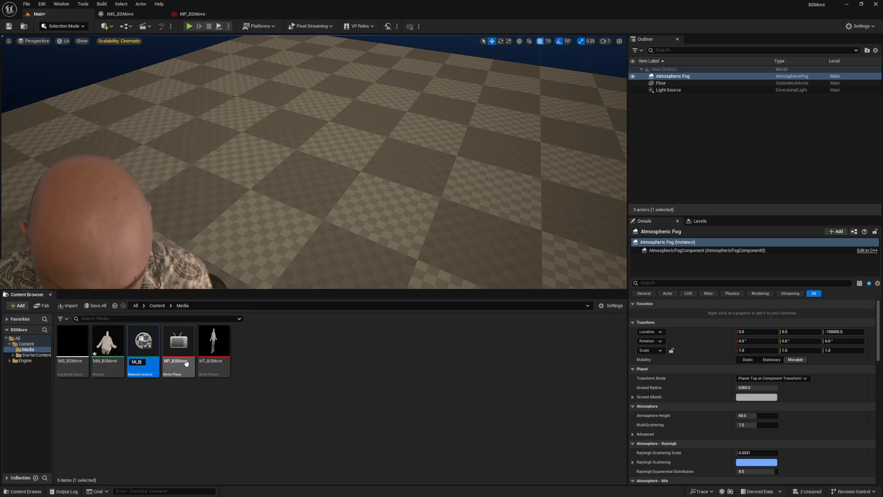
pyautogui.write('MI_BSMove')
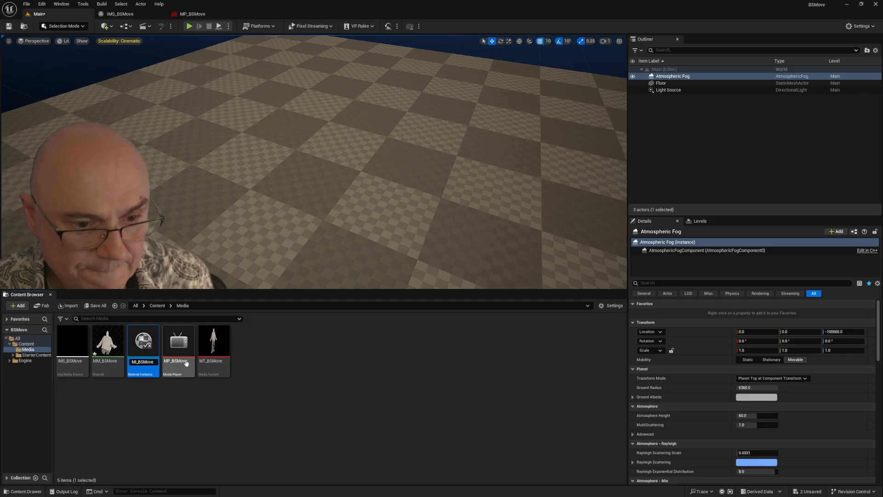
pyautogui.press('Return')
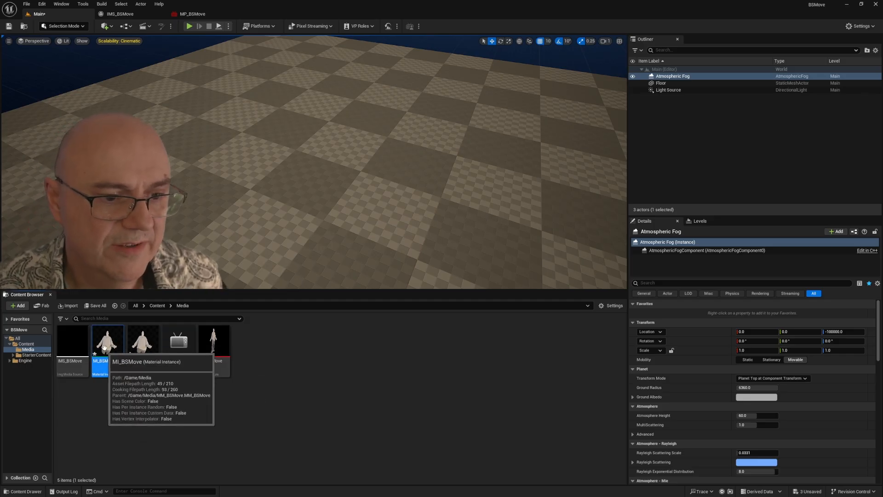
# Step: Open MI_BSMove and override its Color Correction Amount with 1.0 in the keyer's visualisation parameters
pyautogui.doubleClick(102, 339)
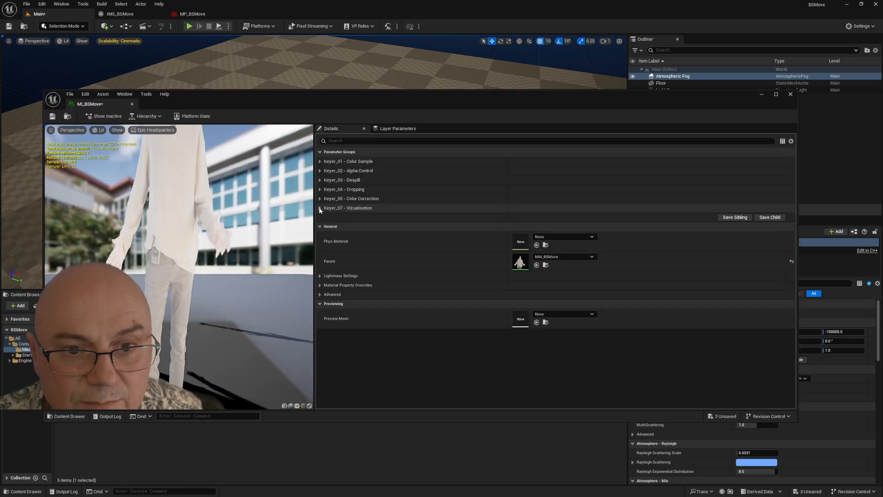
pyautogui.click(320, 208)
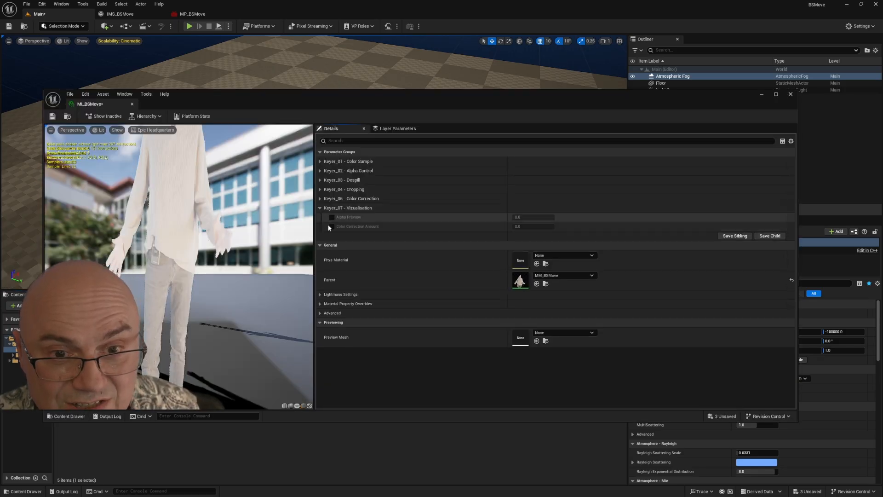
pyautogui.click(331, 226)
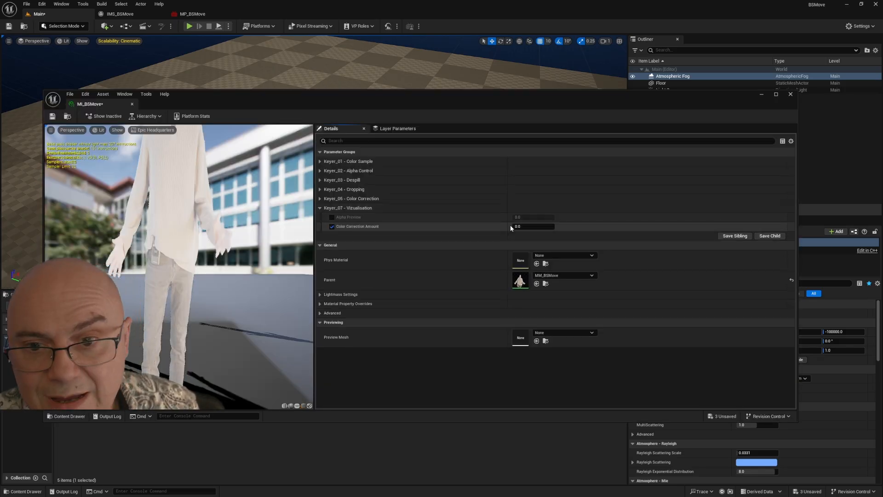
pyautogui.moveTo(513, 227); pyautogui.dragTo(533, 226)
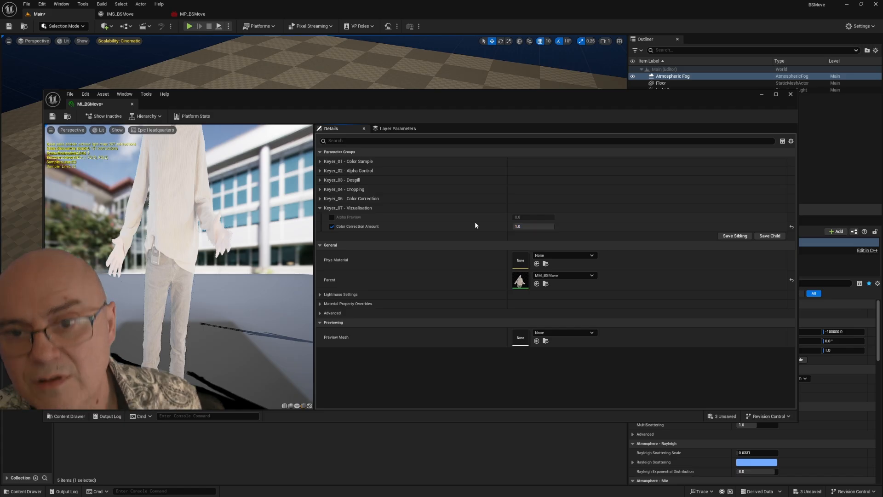
# Step: Enable the Gamma override in the keyer's color correction parameters and lower its color value to about 0.42
pyautogui.click(319, 199)
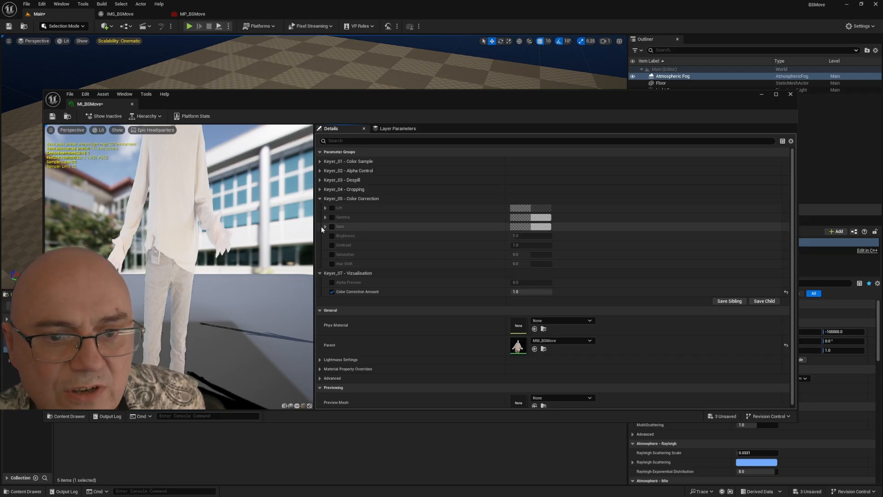
pyautogui.click(332, 244)
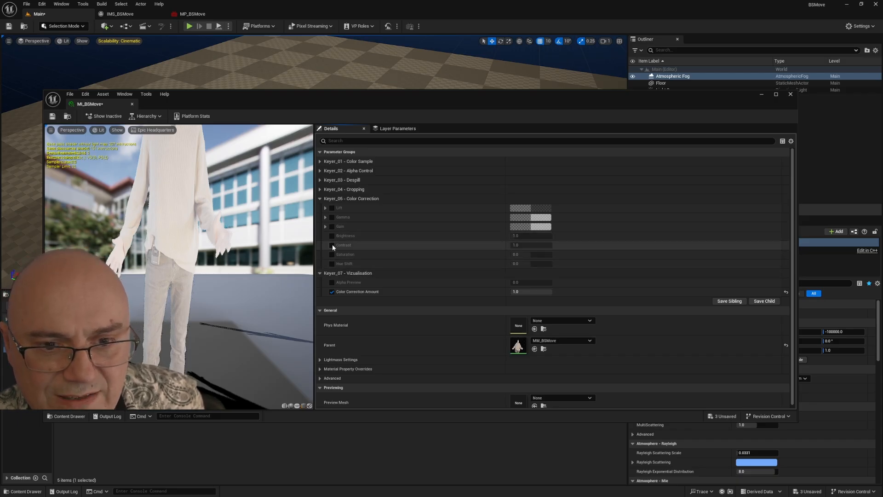
pyautogui.click(332, 245)
pyautogui.click(332, 217)
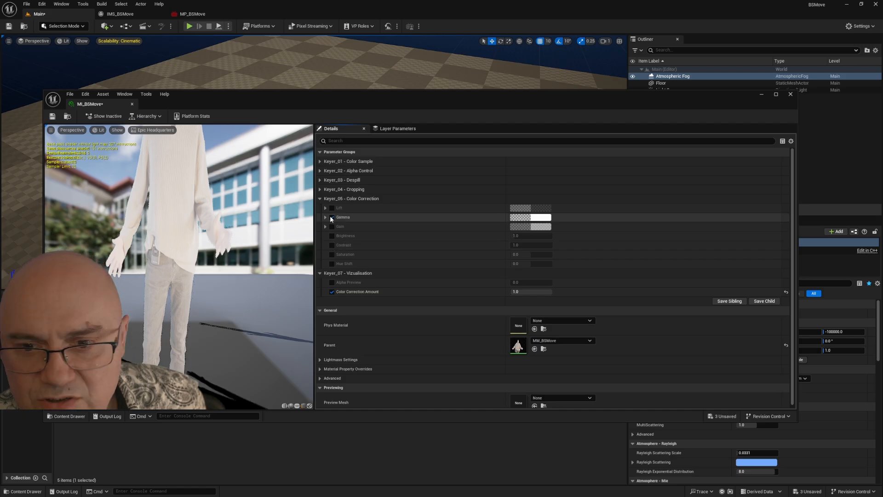
pyautogui.click(535, 218)
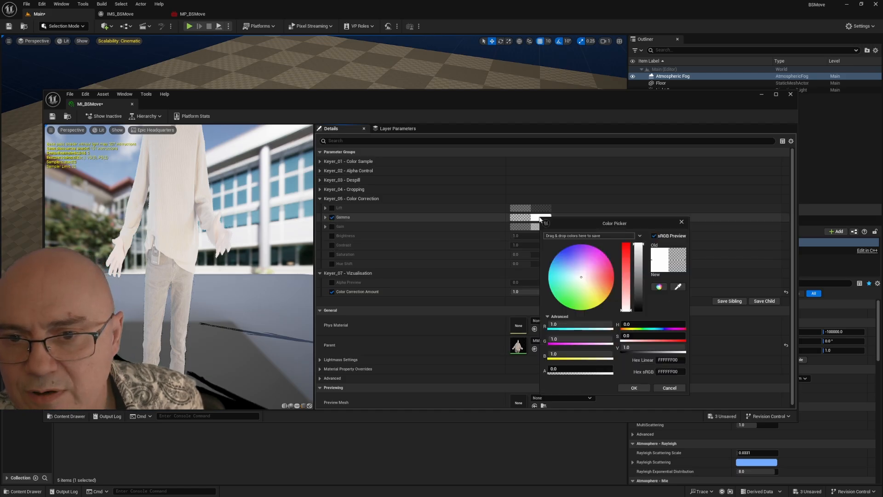
pyautogui.moveTo(636, 247); pyautogui.dragTo(638, 282)
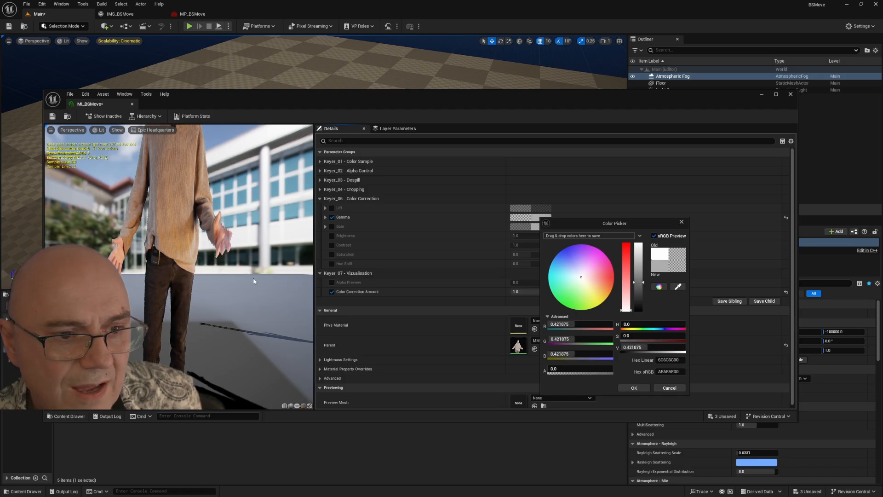
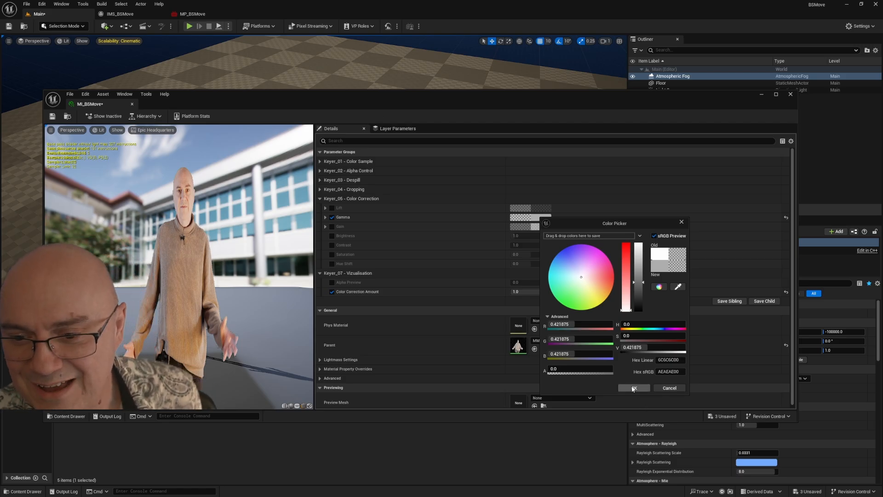
# Step: Accept the gamma color, and save and close the MI_BSMove material instance
pyautogui.click(635, 387)
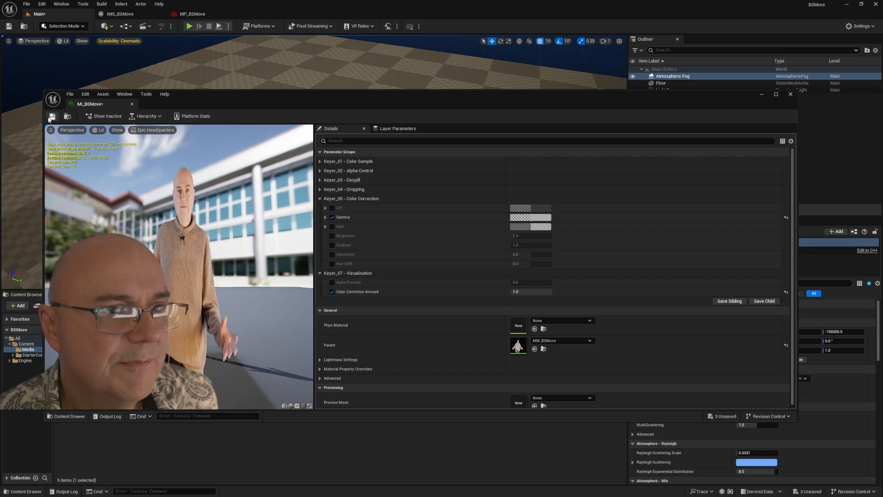
pyautogui.click(791, 94)
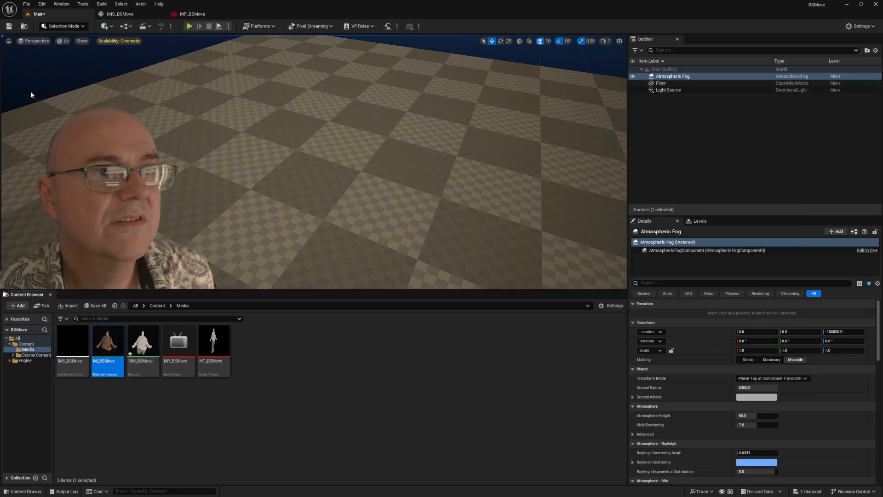
# Step: Place a Plane shape above the floor in the level and assign the MI_BSMove material instance to it
pyautogui.click(106, 25)
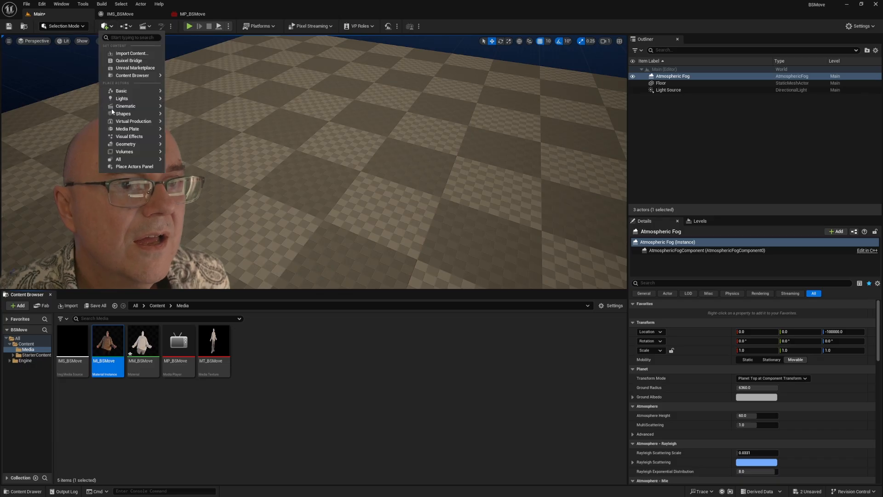
pyautogui.moveTo(121, 120)
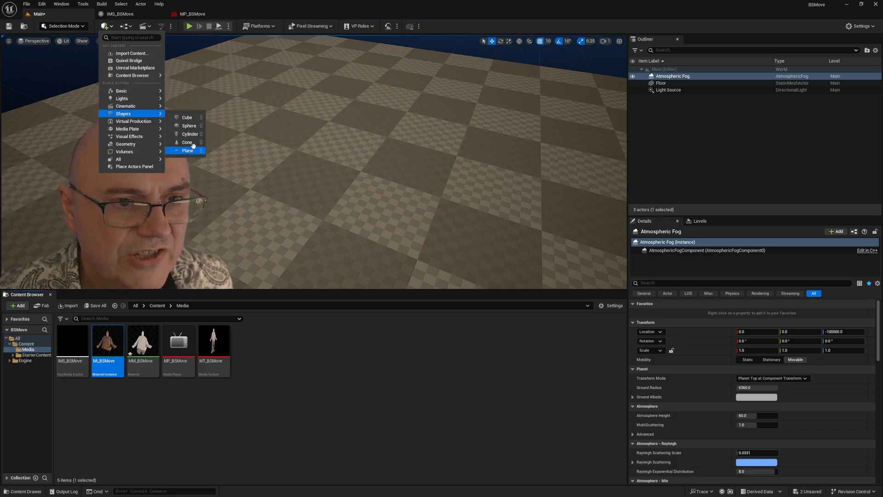
pyautogui.click(191, 150)
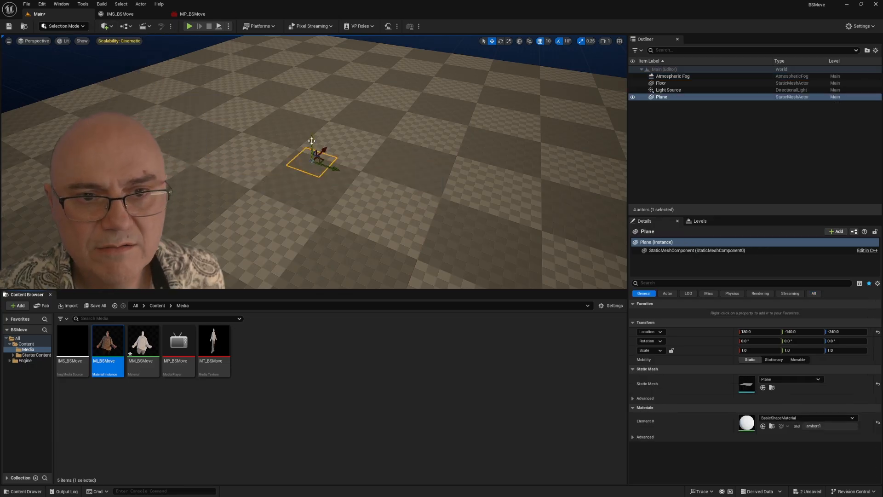
pyautogui.moveTo(312, 140); pyautogui.dragTo(345, 156)
pyautogui.moveTo(224, 201); pyautogui.dragTo(313, 169)
pyautogui.moveTo(108, 343); pyautogui.dragTo(244, 188)
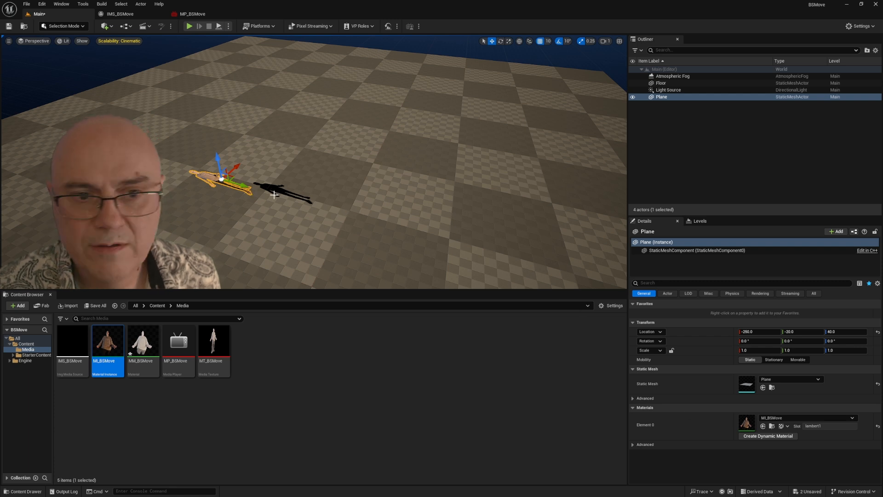
# Step: Stand the plane upright with an X rotation of 90° and reset its location to the origin
pyautogui.click(500, 42)
pyautogui.moveTo(225, 154); pyautogui.dragTo(256, 196)
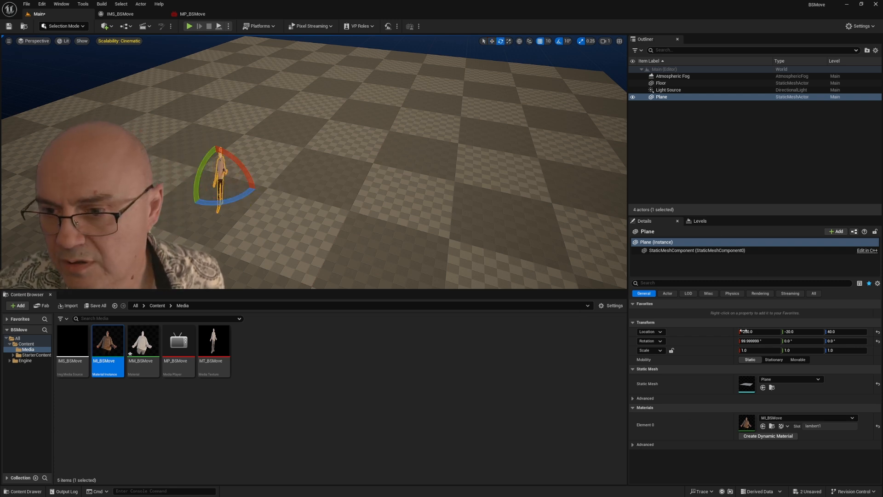
pyautogui.click(755, 341)
pyautogui.write('90')
pyautogui.press('Return')
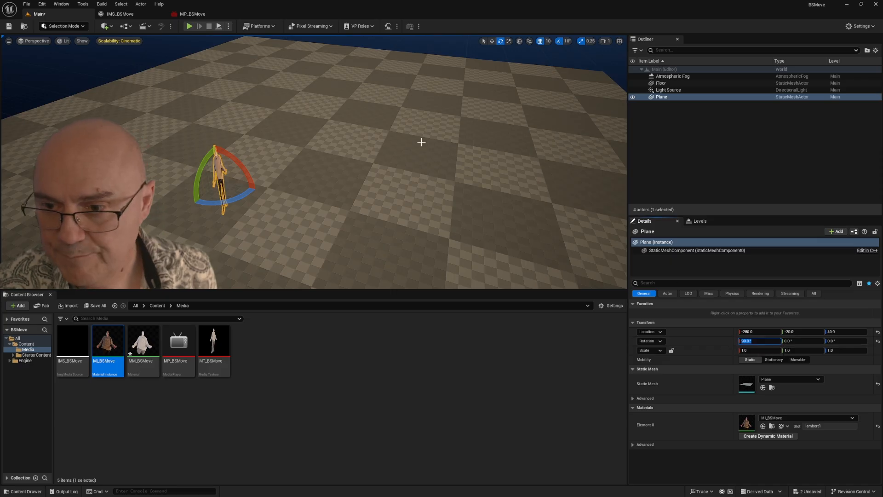
pyautogui.click(878, 332)
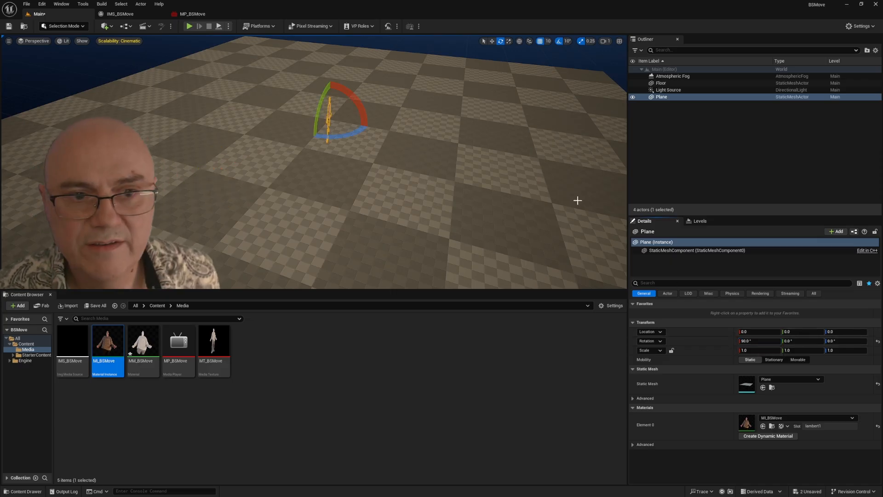
# Step: Set the plane's scale to 1.92 in X and 1.08 in Y
pyautogui.moveTo(321, 151); pyautogui.dragTo(347, 99)
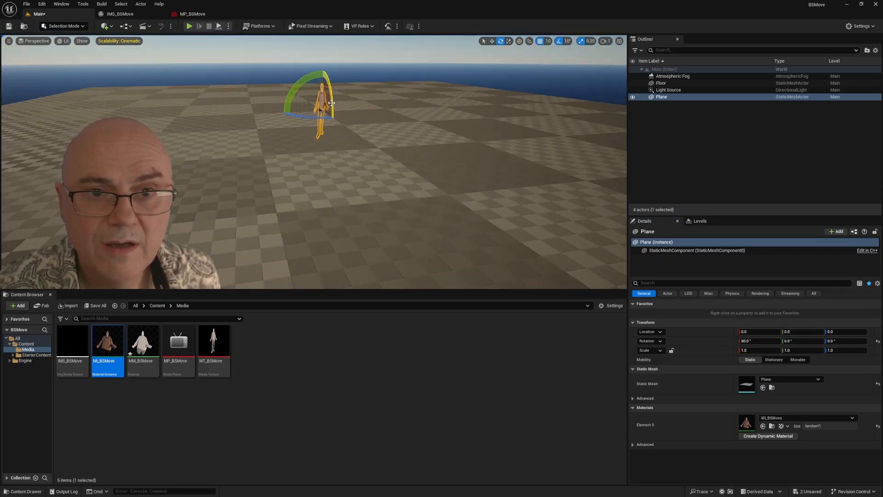
pyautogui.scroll(3, 332, 103)
pyautogui.click(342, 71)
pyautogui.scroll(5, 369, 146)
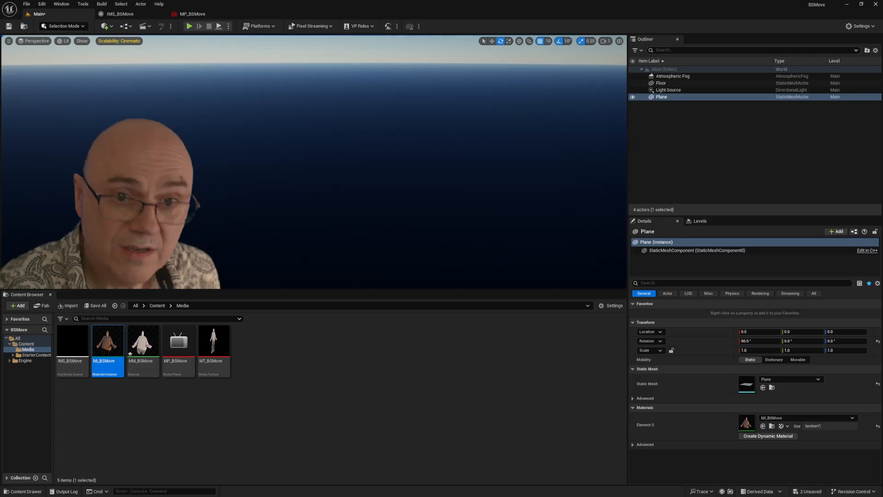
pyautogui.scroll(-6, 346, 198)
pyautogui.scroll(3, 344, 201)
pyautogui.moveTo(340, 217); pyautogui.dragTo(325, 280)
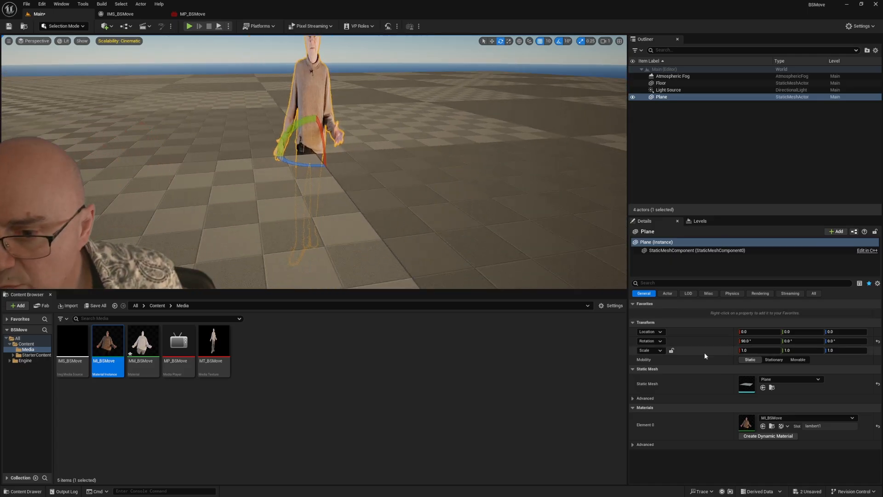
pyautogui.click(747, 350)
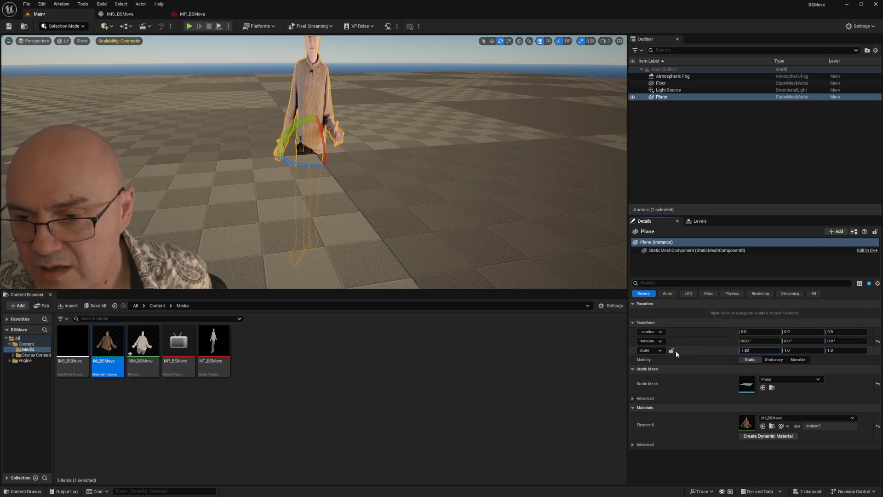
pyautogui.click(797, 352)
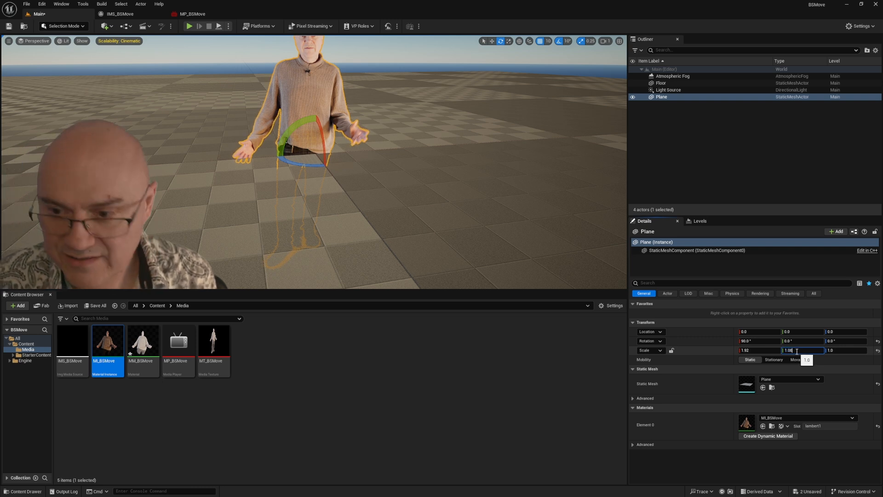
pyautogui.write('1.08')
pyautogui.press('Return')
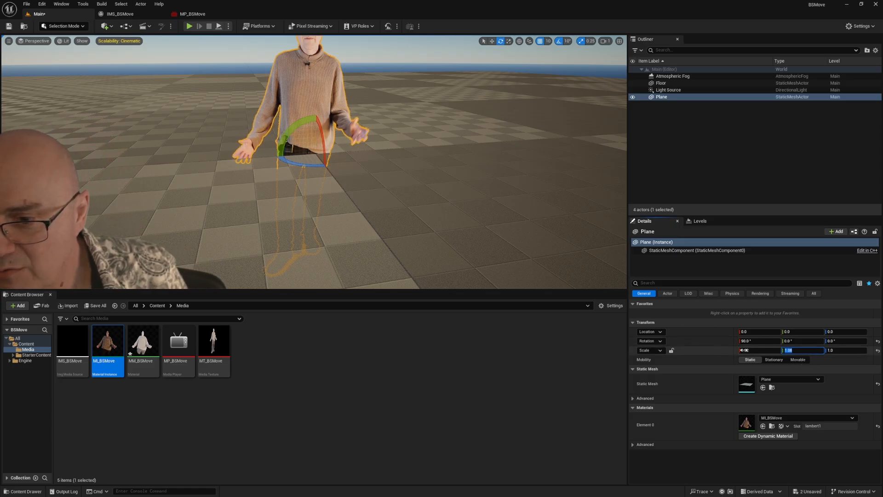
# Step: Lock the plane's scale proportions and shrink it uniformly to an X scale of about 1.55
pyautogui.click(671, 350)
pyautogui.moveTo(759, 350); pyautogui.dragTo(742, 350)
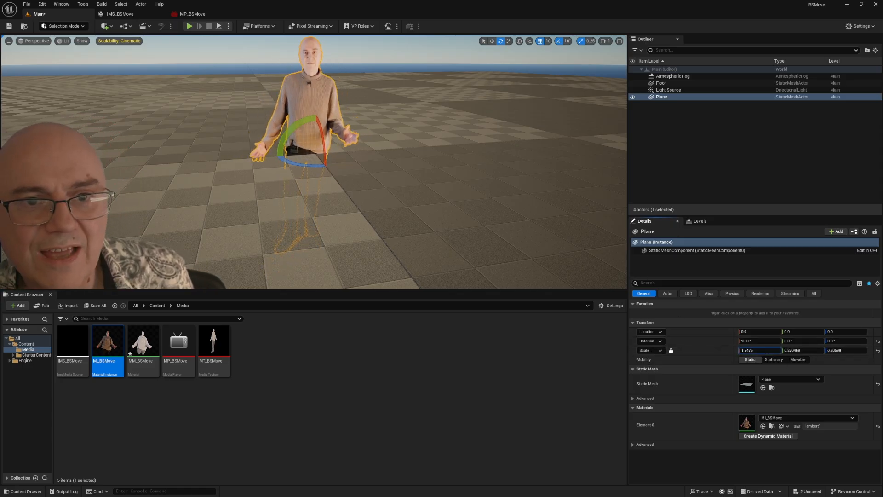
pyautogui.scroll(-5, 367, 154)
pyautogui.moveTo(357, 162)
pyautogui.mouseDown()
pyautogui.moveTo(345, 177)
pyautogui.moveTo(357, 162)
pyautogui.moveTo(267, 191)
pyautogui.moveTo(290, 216)
pyautogui.moveTo(350, 156)
pyautogui.moveTo(396, 163)
pyautogui.moveTo(336, 168)
pyautogui.moveTo(362, 163)
pyautogui.mouseUp()
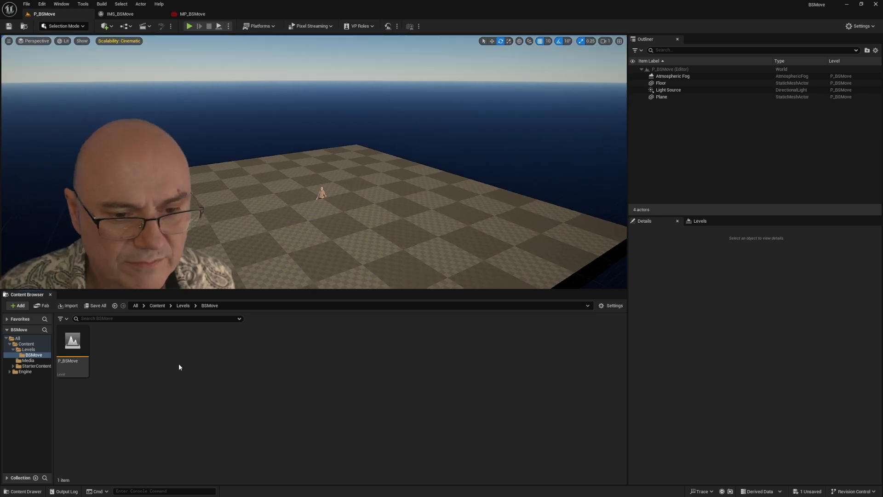
# Step: Create a Level Sequence named LS_BSMove in the Levels/BSMove folder and open it
pyautogui.rightClick(176, 363)
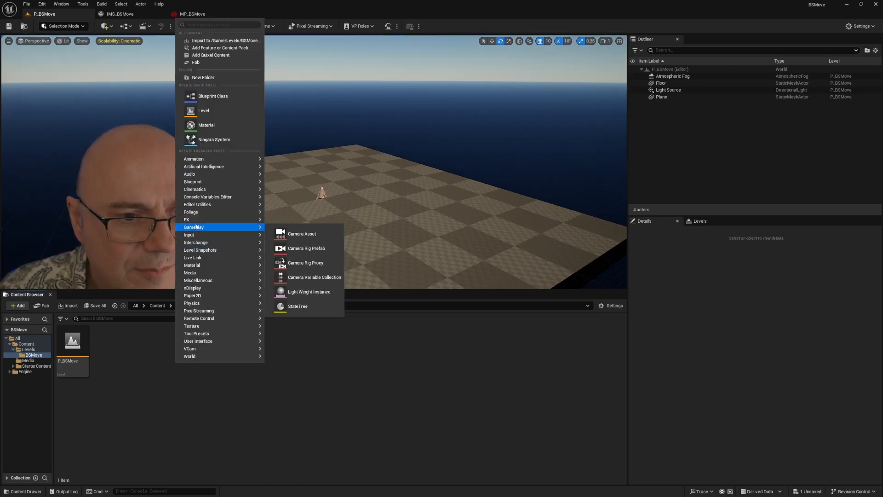
pyautogui.moveTo(196, 189)
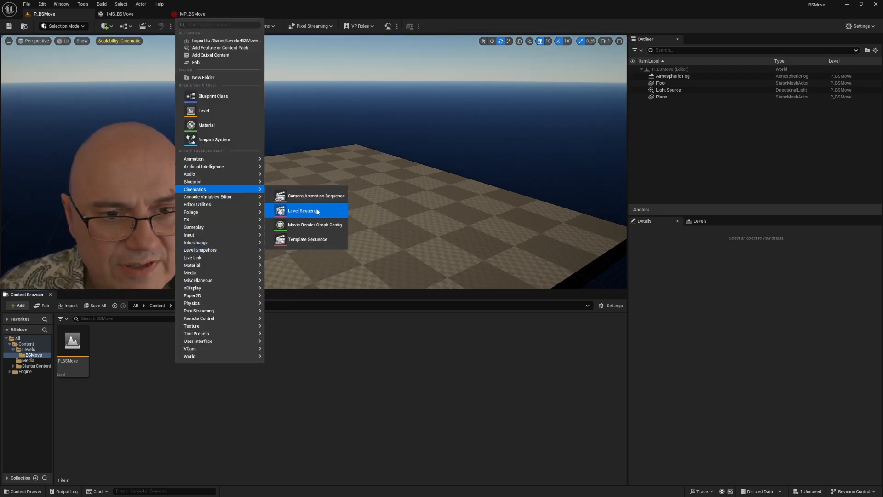
pyautogui.click(301, 211)
pyautogui.write('LS_')
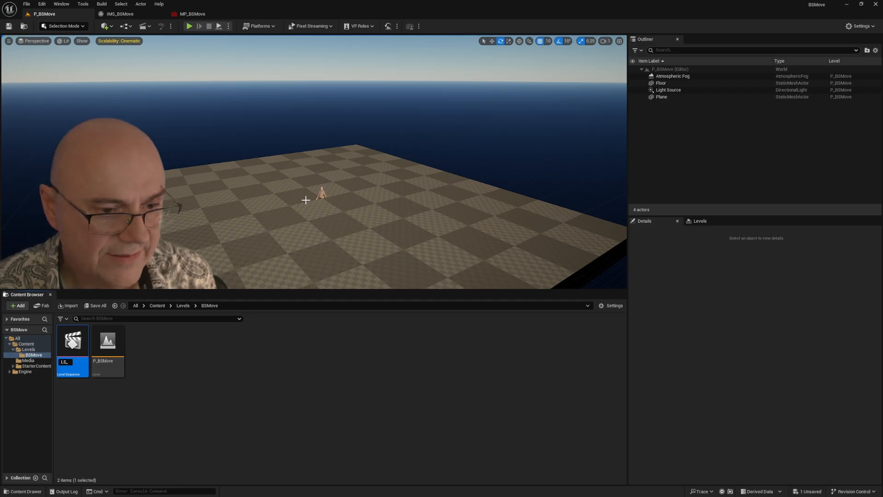
pyautogui.write('BSM')
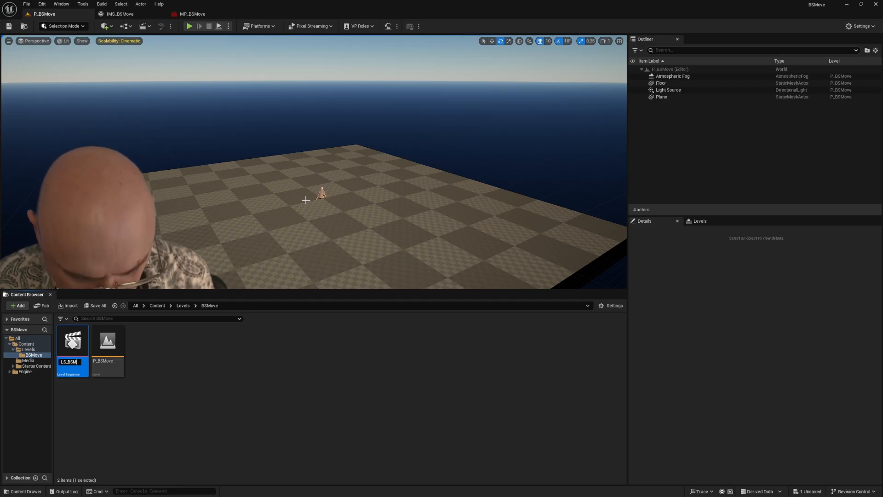
pyautogui.write('ove')
pyautogui.press('Return')
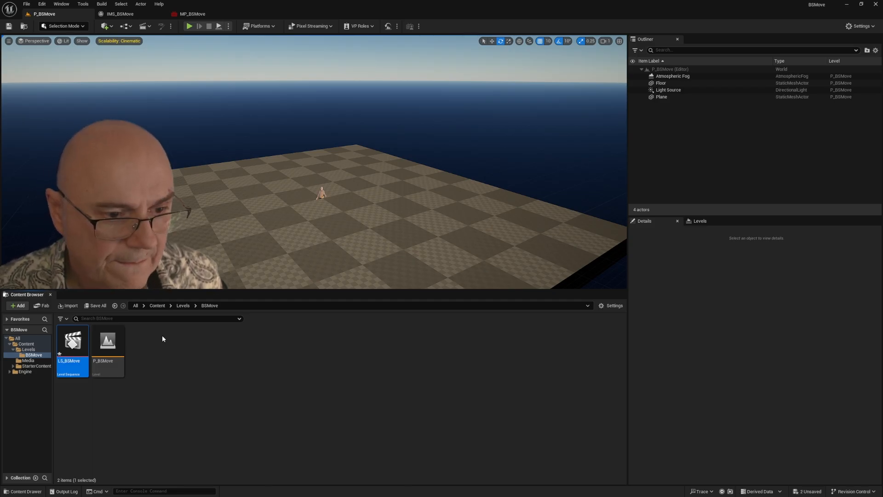
pyautogui.click(162, 335)
pyautogui.doubleClick(72, 374)
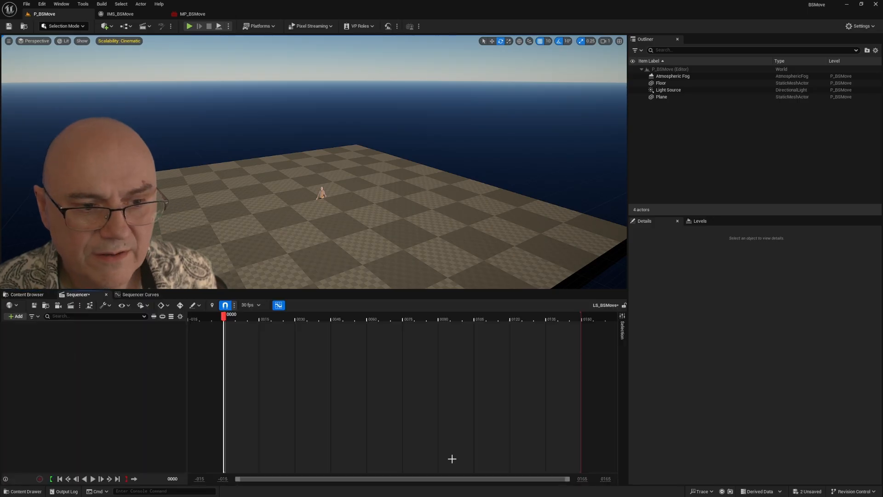
# Step: Select the actor's plane in the level and move it away from the center of the floor
pyautogui.scroll(10, 404, 239)
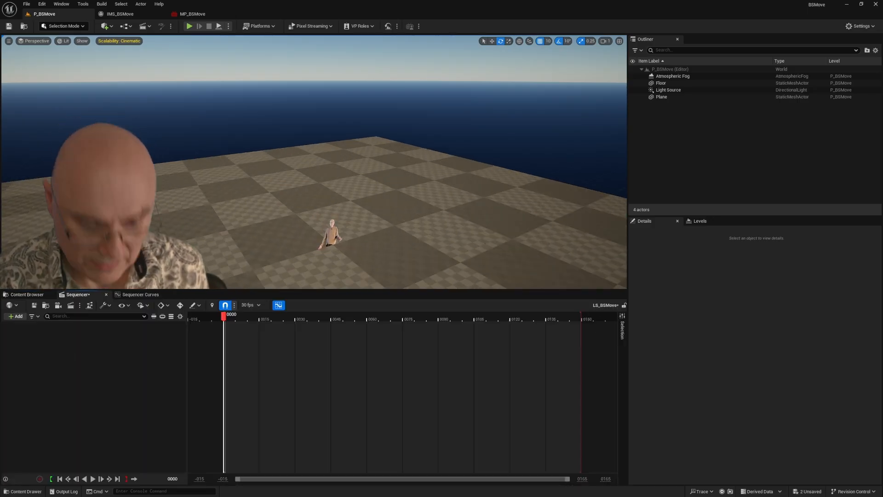
pyautogui.scroll(5, 392, 199)
pyautogui.moveTo(393, 199); pyautogui.dragTo(392, 157)
pyautogui.scroll(-3, 413, 192)
pyautogui.scroll(3, 413, 192)
pyautogui.moveTo(412, 192); pyautogui.dragTo(380, 200)
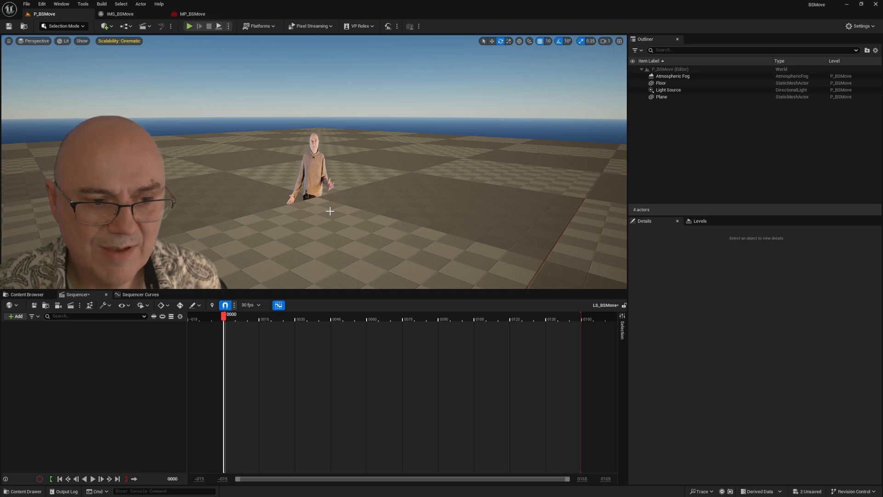
pyautogui.click(314, 176)
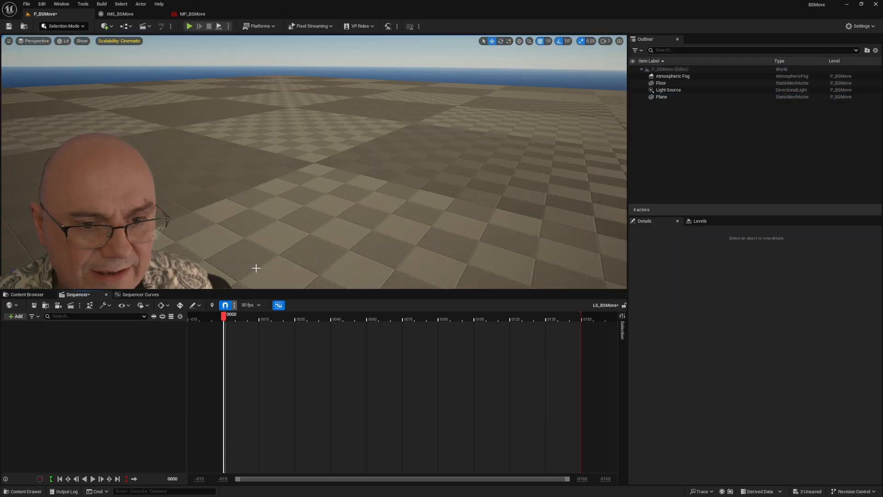
# Step: Set the LS_BSMove sequence's display rate to 24 fps (film)
pyautogui.click(249, 305)
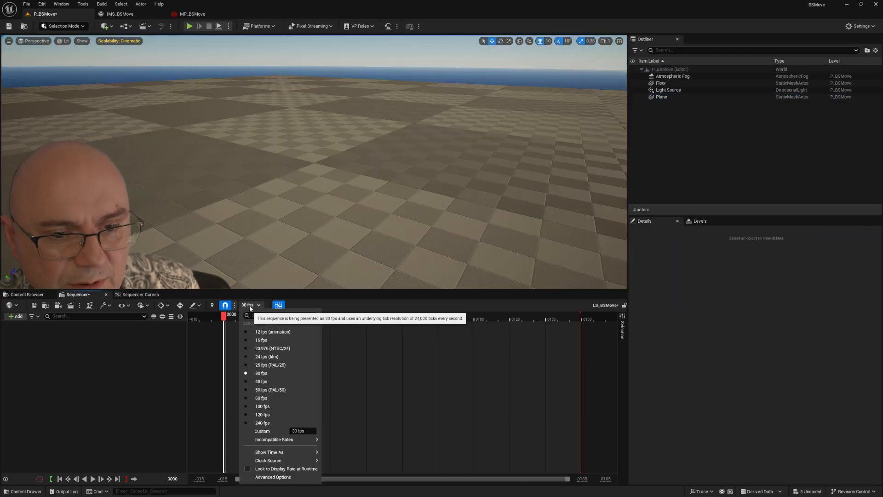
pyautogui.click(245, 357)
pyautogui.click(53, 401)
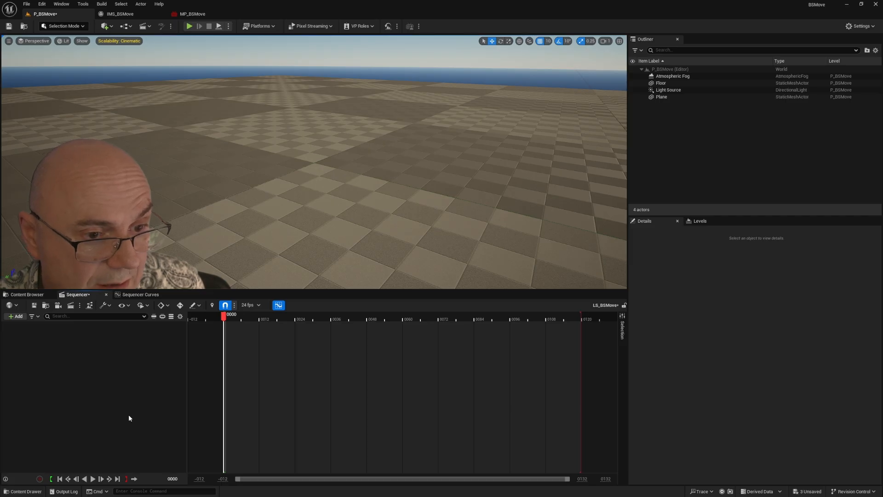
# Step: Import BSMove.fbx into the sequence with Create Cameras enabled and Reduce Keys disabled
pyautogui.click(102, 306)
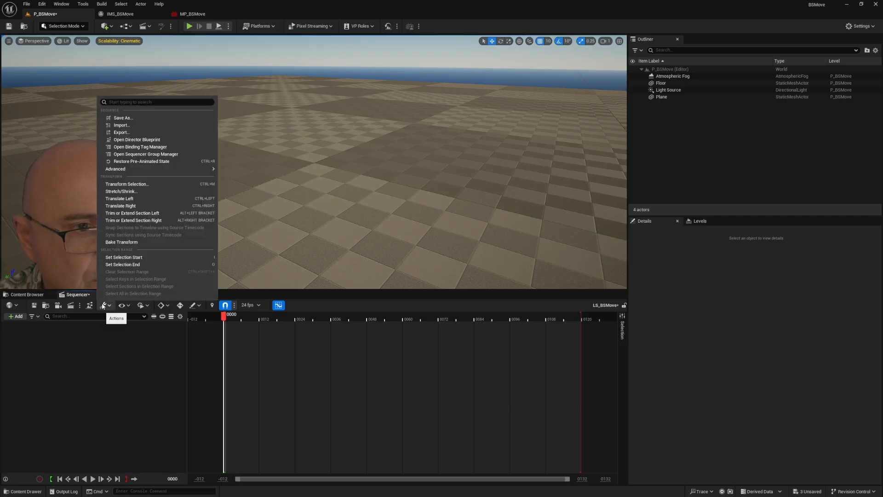
pyautogui.click(131, 125)
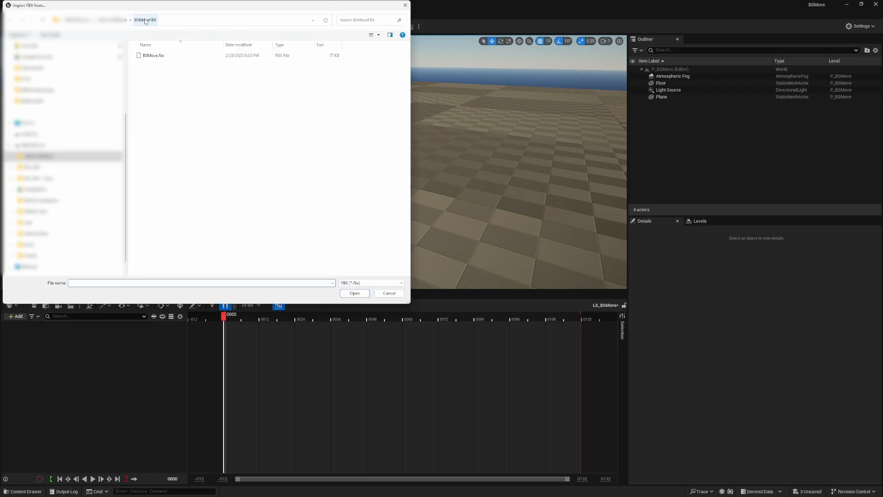
pyautogui.click(154, 55)
pyautogui.click(353, 294)
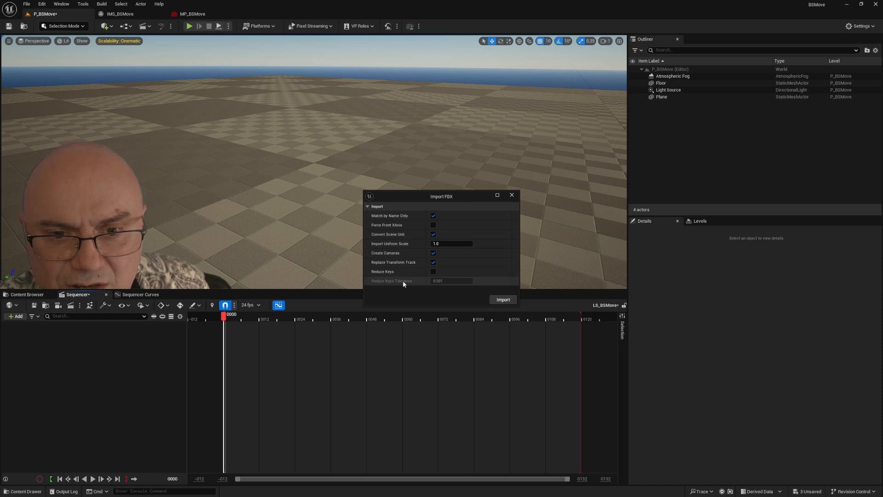
pyautogui.click(434, 271)
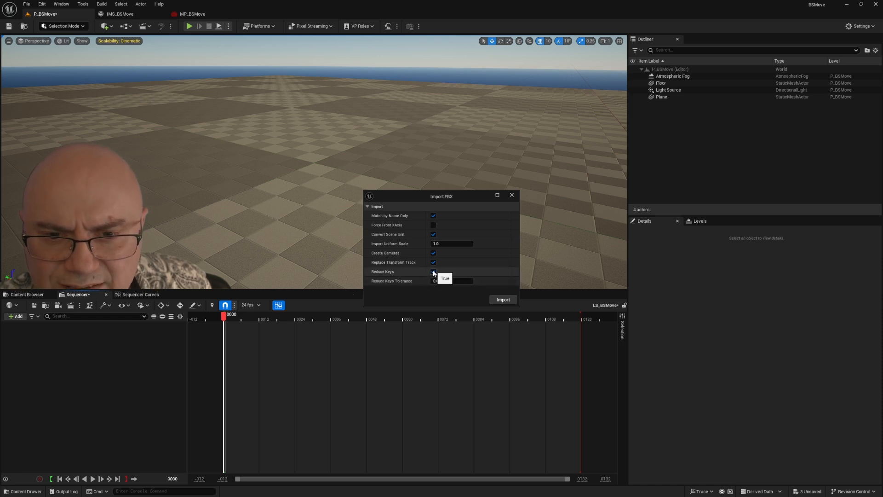
pyautogui.click(433, 271)
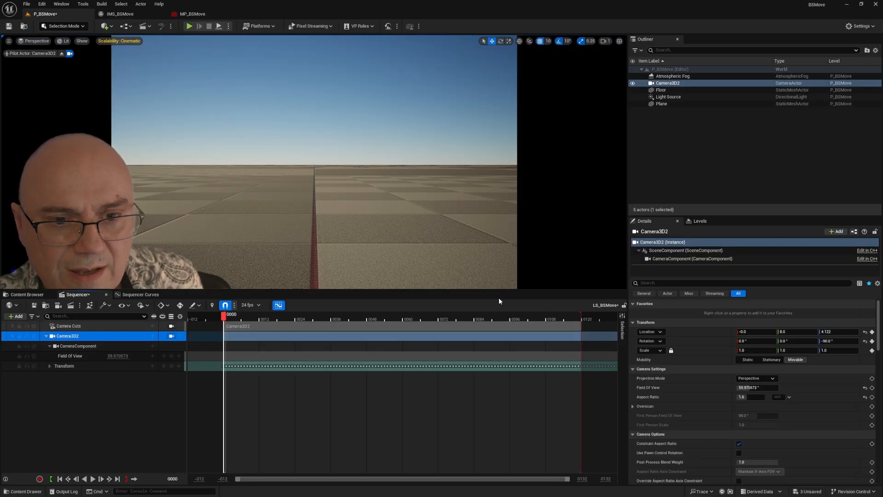
# Step: Scrub the sequence to frame 43, leave the Camera3D2 view and examine the imported camera from outside
pyautogui.moveTo(230, 315); pyautogui.dragTo(392, 336)
pyautogui.click(171, 336)
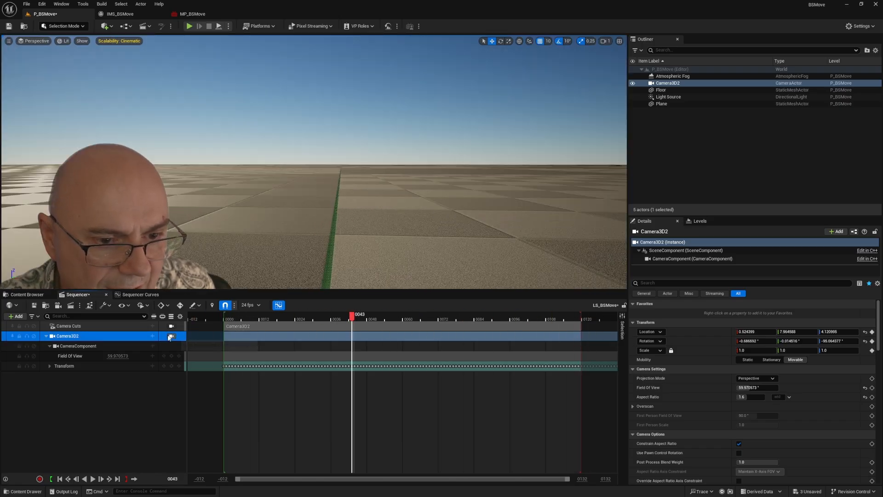
pyautogui.moveTo(334, 180); pyautogui.dragTo(317, 175)
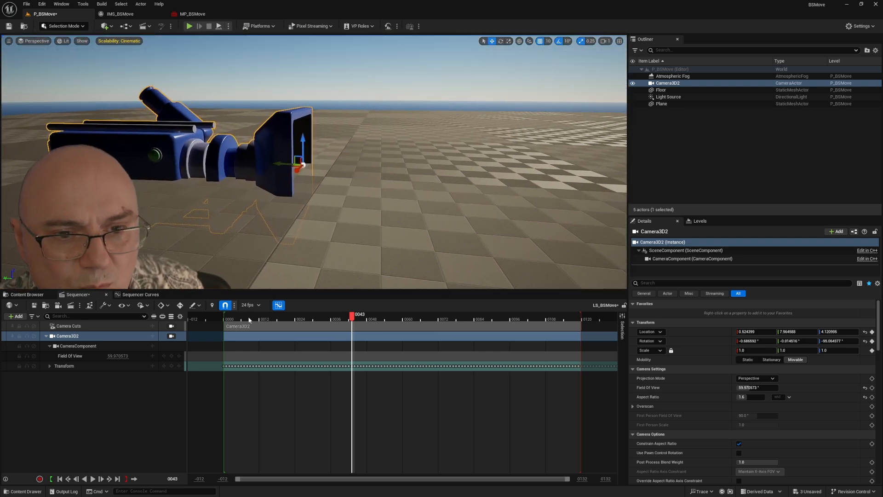
# Step: Scrub the sequence forward to frame 101 and back to frame 5 to examine the imported camera's motion
pyautogui.moveTo(249, 317); pyautogui.dragTo(565, 314)
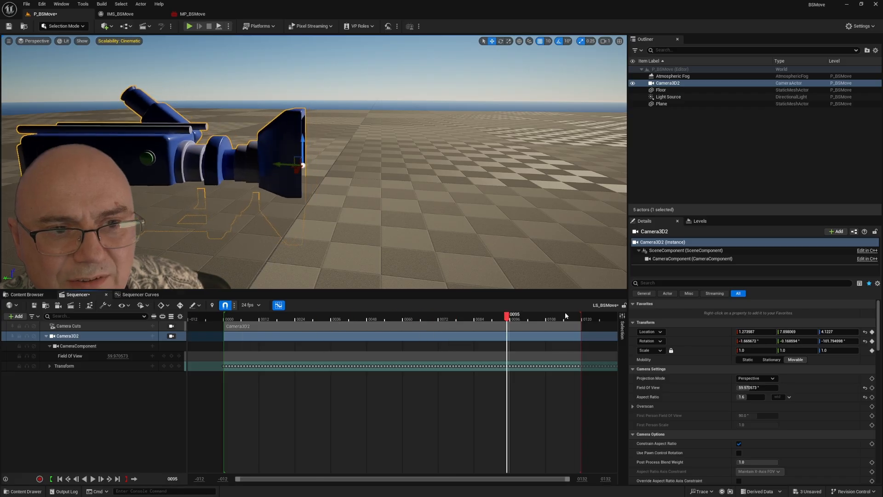
pyautogui.moveTo(507, 316); pyautogui.dragTo(525, 316)
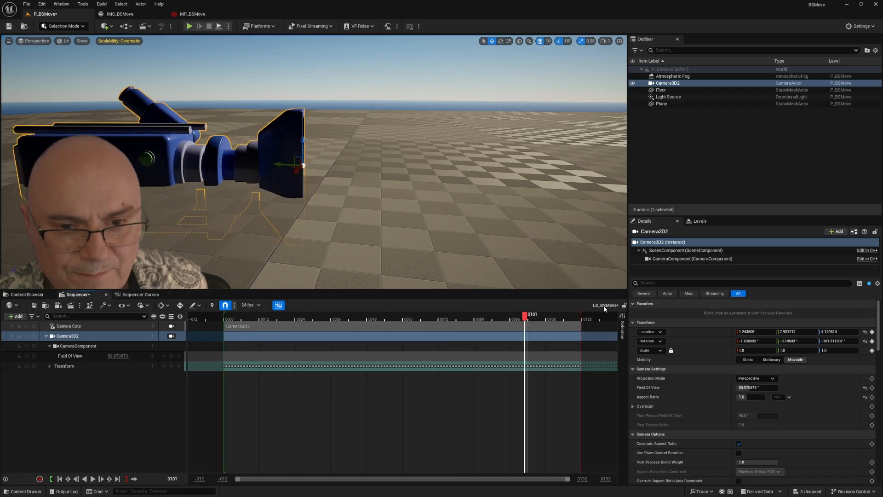
pyautogui.moveTo(604, 306); pyautogui.dragTo(239, 310)
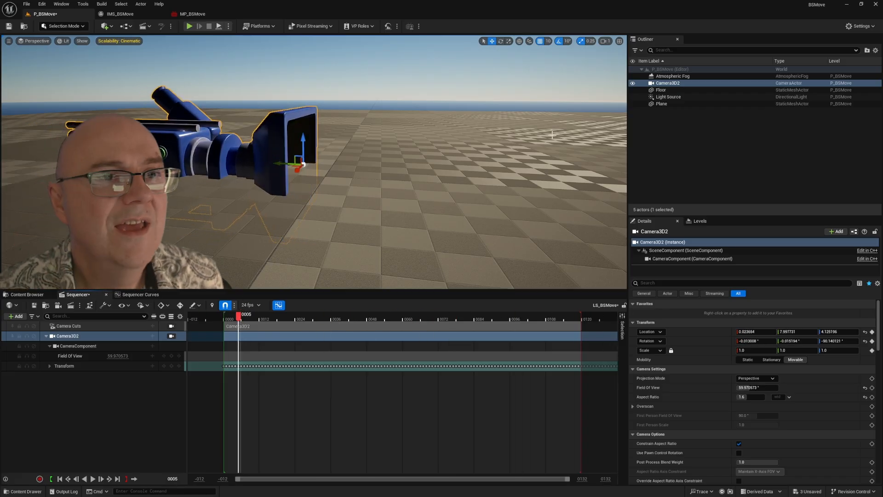
# Step: Add an empty basic Actor to the level
pyautogui.click(694, 133)
pyautogui.click(111, 27)
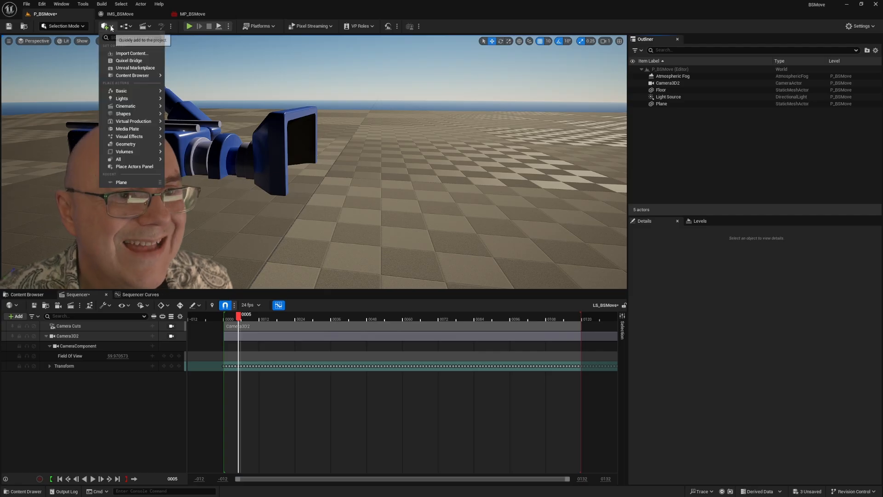
pyautogui.moveTo(123, 91)
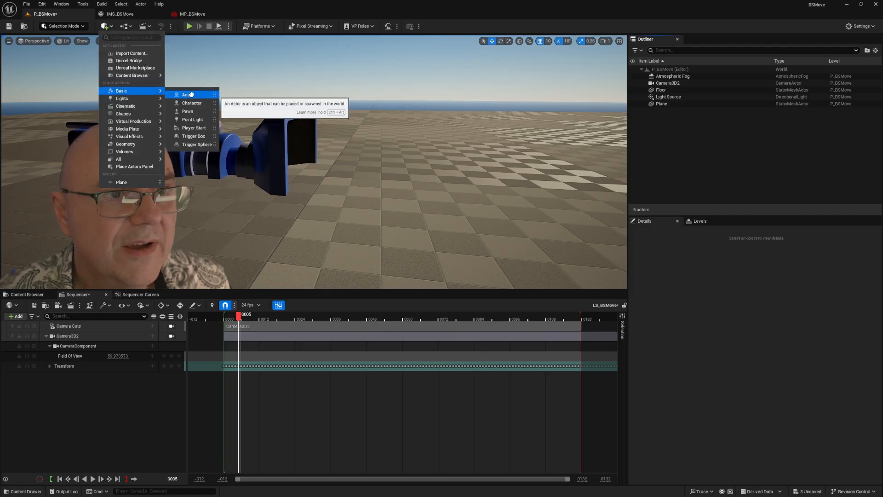
pyautogui.click(114, 28)
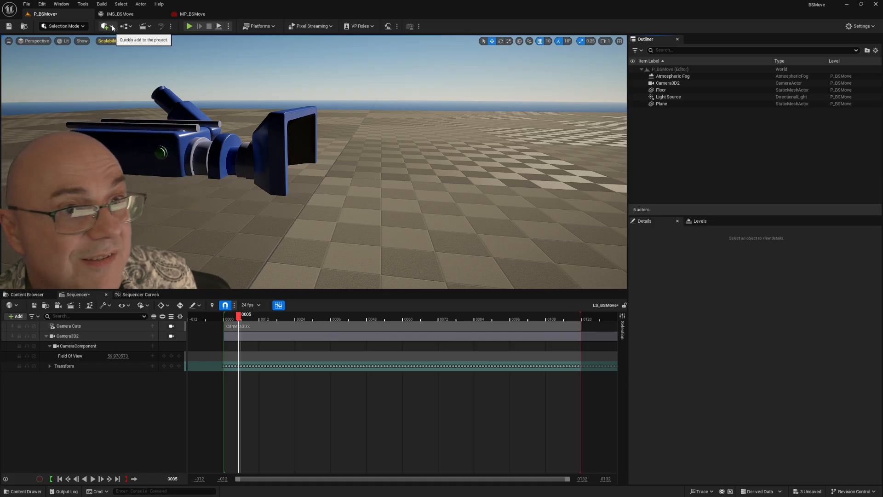
pyautogui.click(112, 28)
pyautogui.moveTo(130, 92)
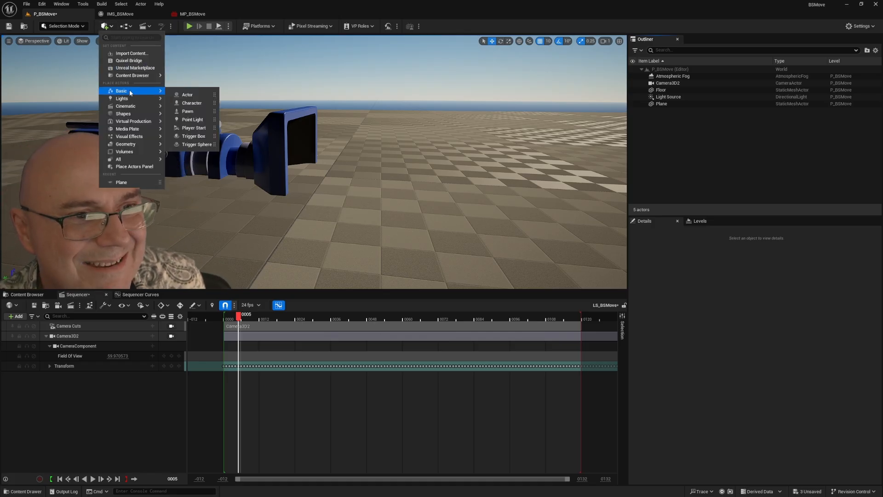
pyautogui.click(186, 95)
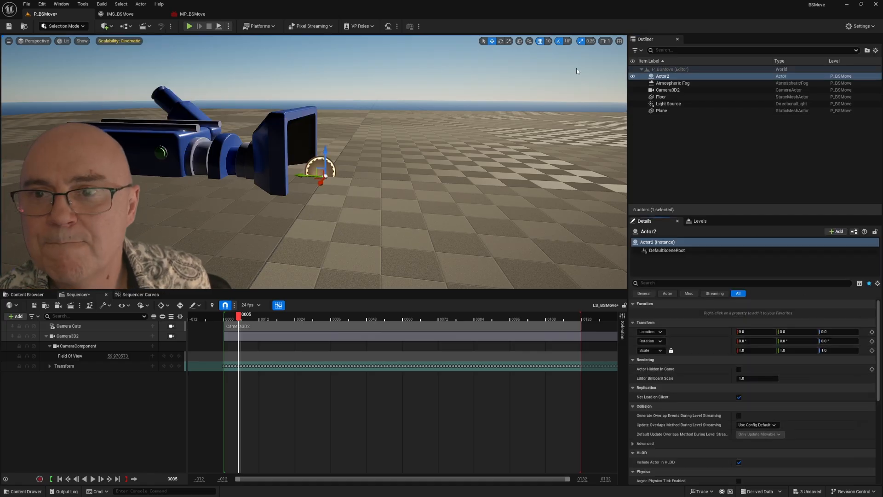
# Step: Parent Camera3D2 to the new empty actor in the Outliner
pyautogui.moveTo(650, 91); pyautogui.dragTo(663, 77)
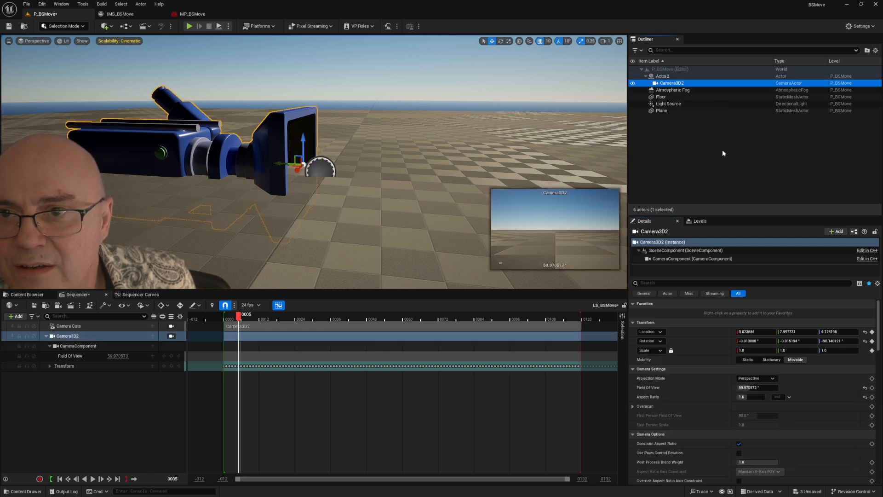
pyautogui.click(664, 77)
pyautogui.click(665, 84)
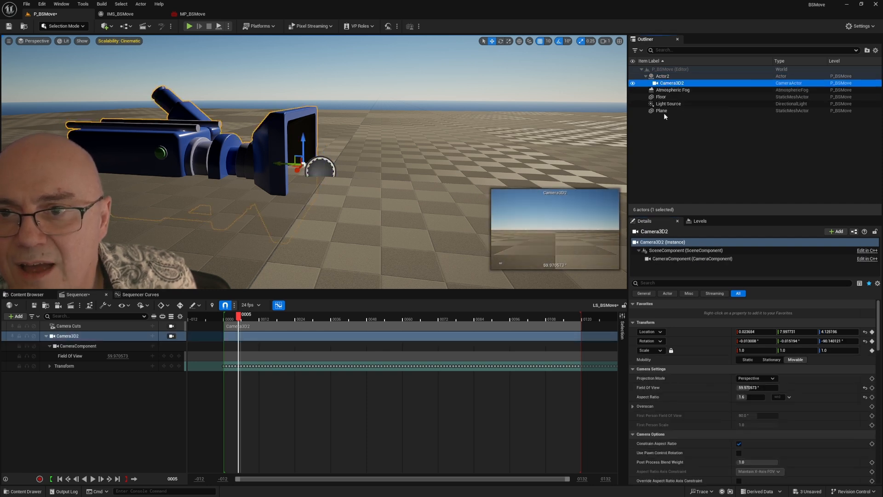
# Step: Set the Plane's mobility to Movable and parent it to Camera3D2
pyautogui.click(664, 111)
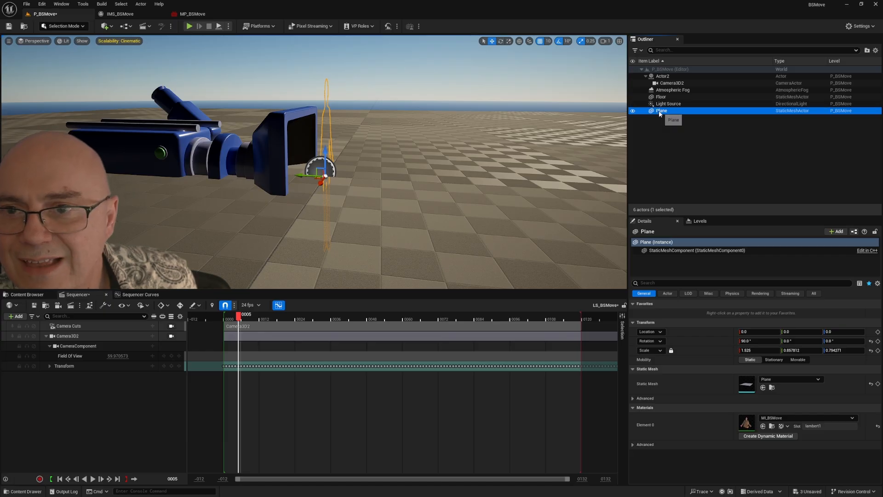
pyautogui.moveTo(677, 92); pyautogui.dragTo(669, 83)
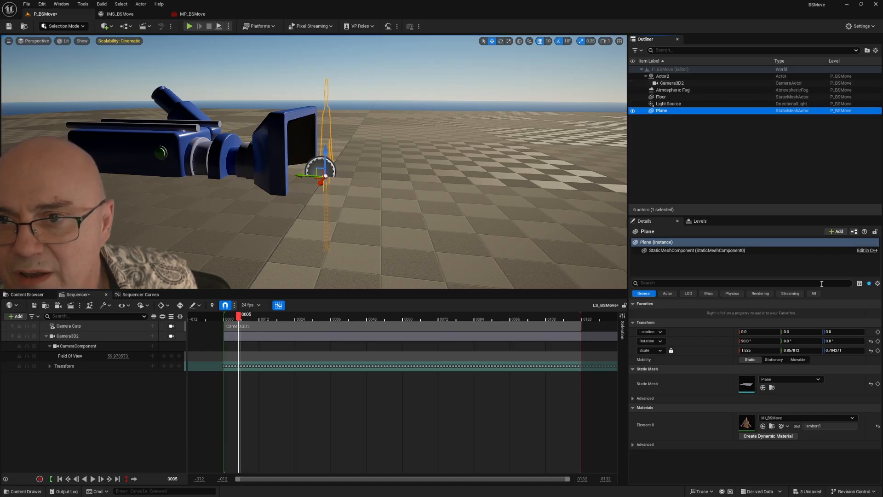
pyautogui.click(797, 359)
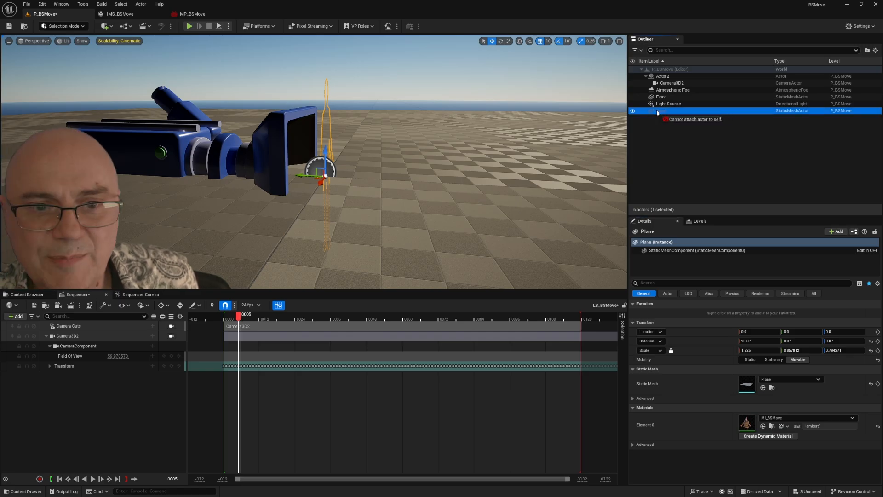
pyautogui.moveTo(664, 85); pyautogui.dragTo(665, 86)
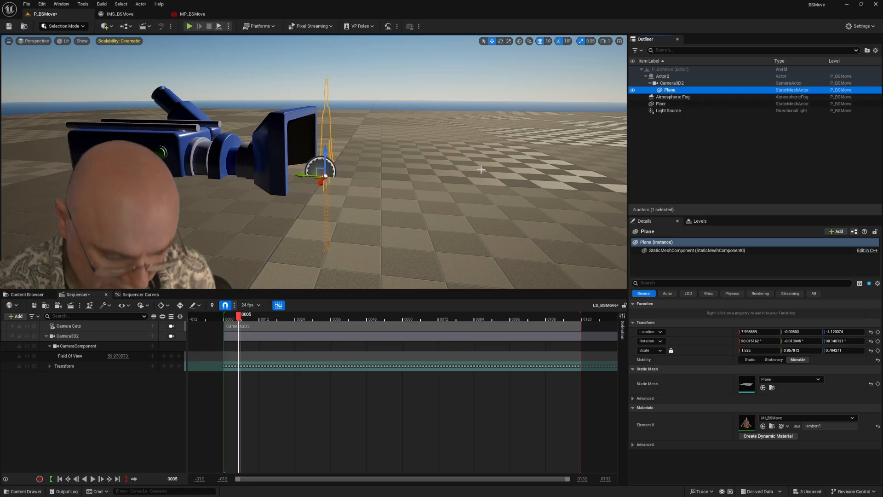
# Step: Scrub the sequence to frame 69 and look through the camera cuts view
pyautogui.moveTo(380, 207); pyautogui.dragTo(378, 272)
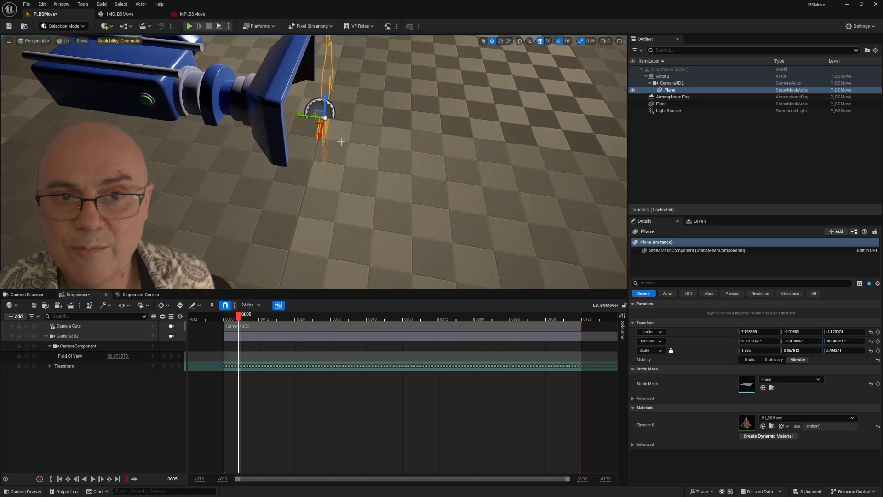
pyautogui.moveTo(239, 319); pyautogui.dragTo(429, 318)
pyautogui.moveTo(337, 316); pyautogui.dragTo(430, 318)
pyautogui.click(171, 326)
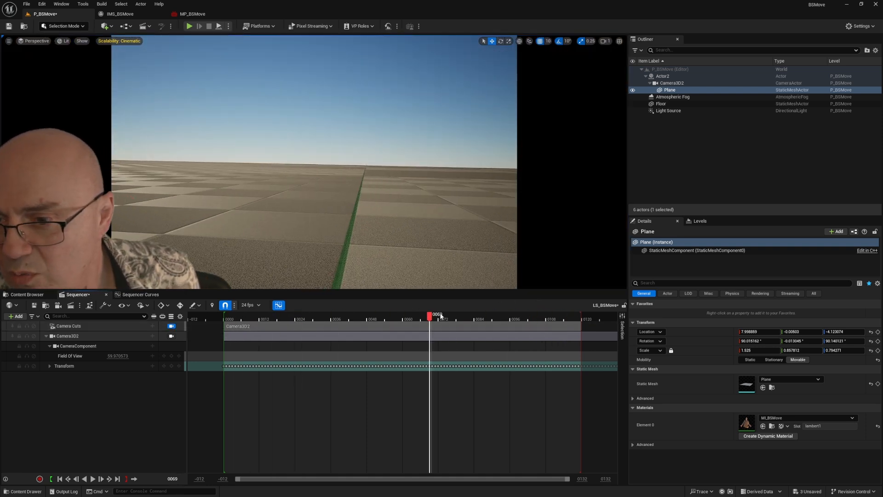
# Step: Reset the Plane's location relative to Camera3D2 to zero
pyautogui.click(673, 83)
pyautogui.click(670, 91)
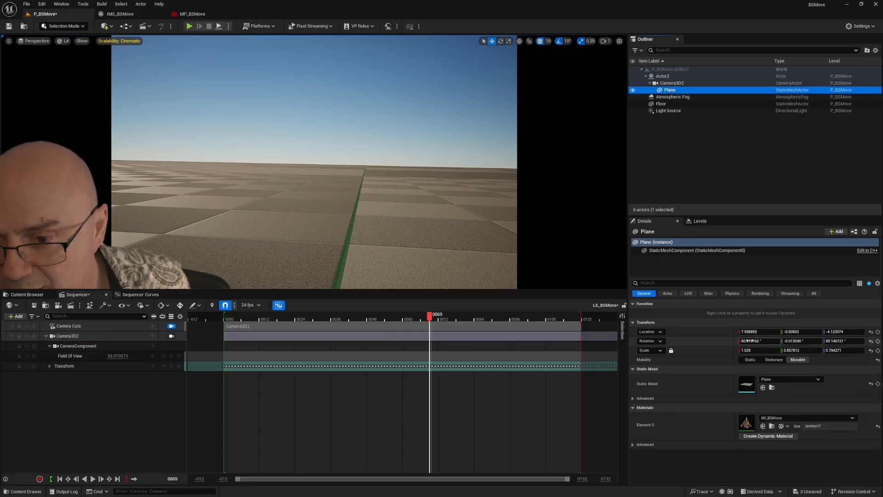
pyautogui.click(869, 332)
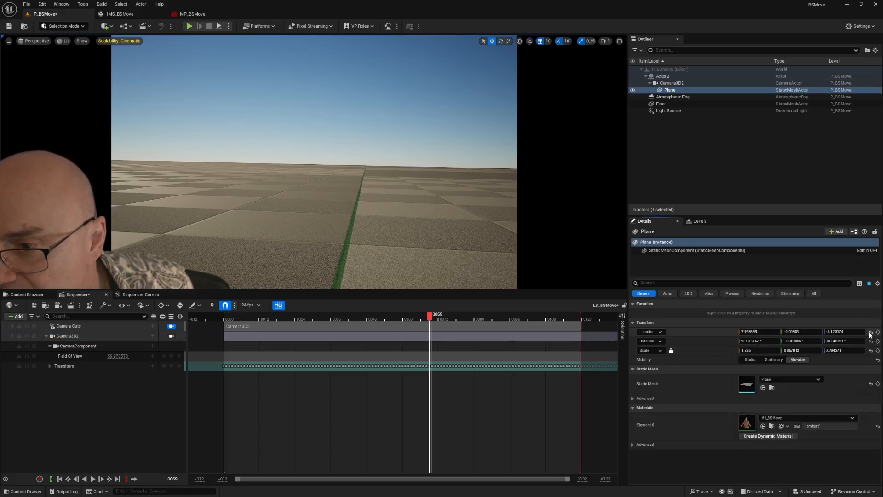
pyautogui.click(672, 83)
pyautogui.click(670, 90)
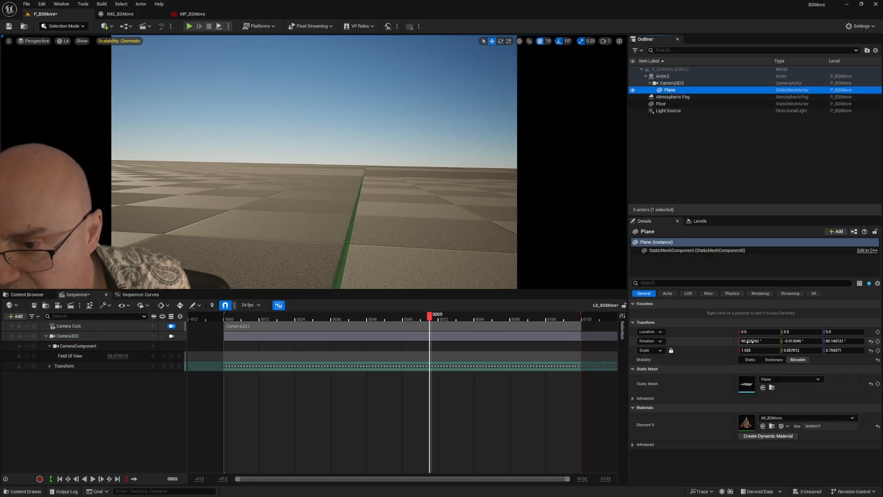
# Step: Reset the Plane's rotation and set it to 90° on X and 90° on Z
pyautogui.click(754, 341)
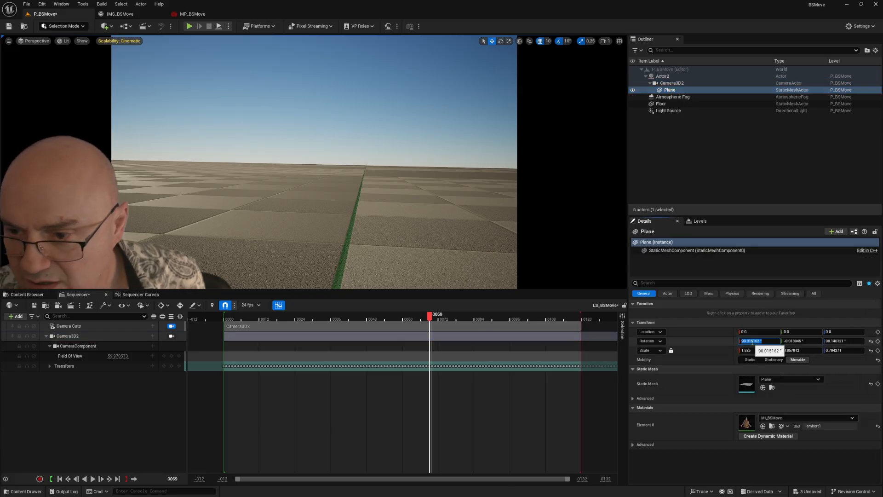
pyautogui.click(871, 342)
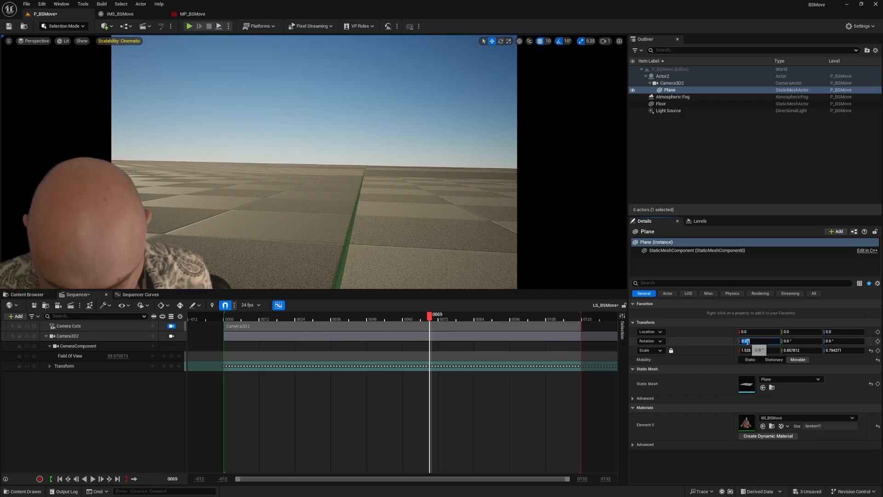
pyautogui.click(845, 344)
pyautogui.write('9')
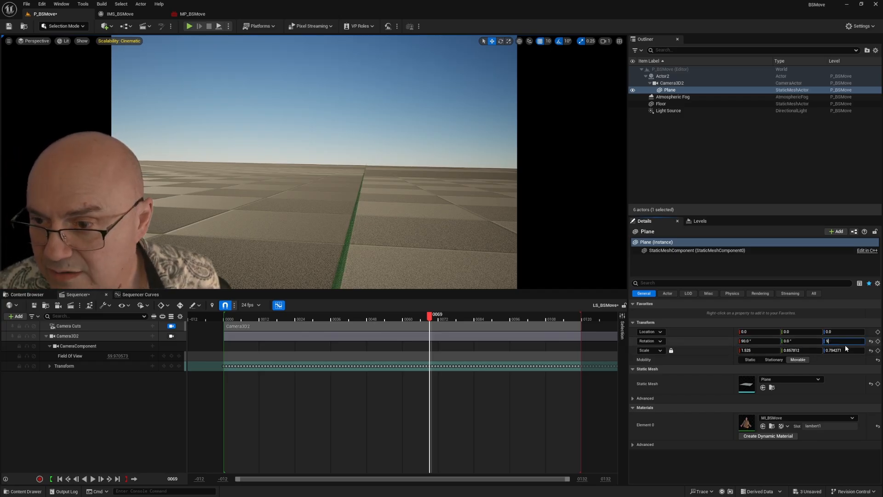
pyautogui.write('0')
pyautogui.press('Return')
# Step: Move the Plane away from the camera to X location 98 and scrub the sequence to check that it follows the camera
pyautogui.moveTo(755, 334)
pyautogui.mouseDown()
pyautogui.moveTo(776, 333)
pyautogui.moveTo(762, 333)
pyautogui.mouseUp()
pyautogui.click(256, 317)
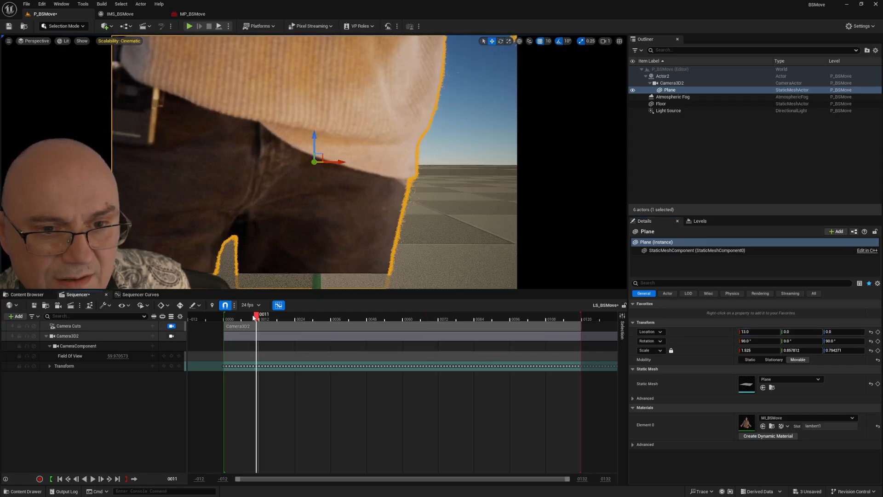
pyautogui.moveTo(255, 316); pyautogui.dragTo(444, 316)
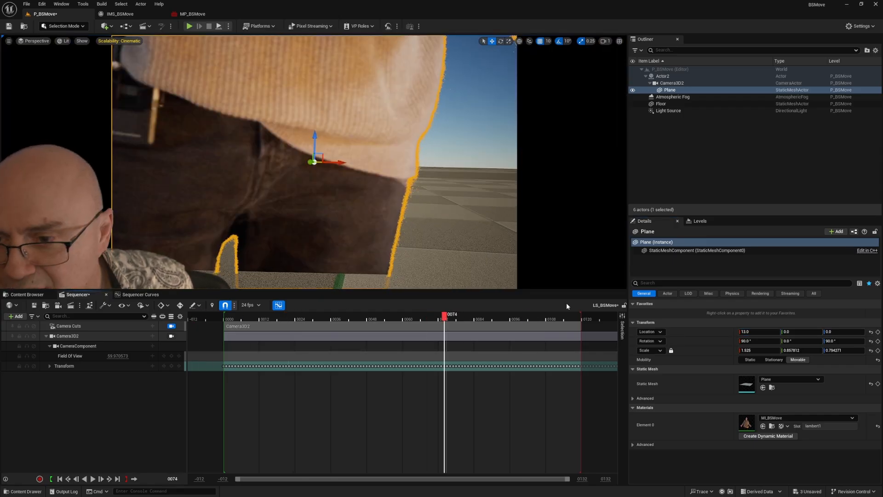
pyautogui.moveTo(761, 333); pyautogui.dragTo(801, 332)
pyautogui.click(234, 318)
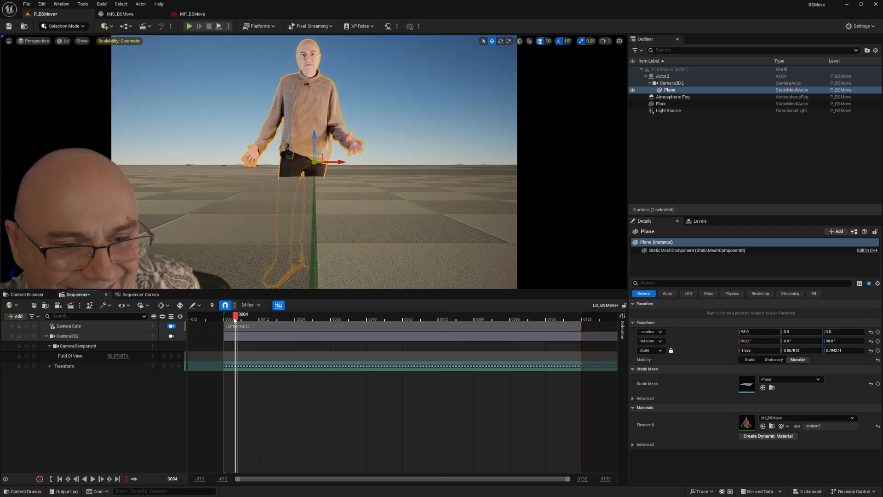
pyautogui.moveTo(234, 318); pyautogui.dragTo(430, 318)
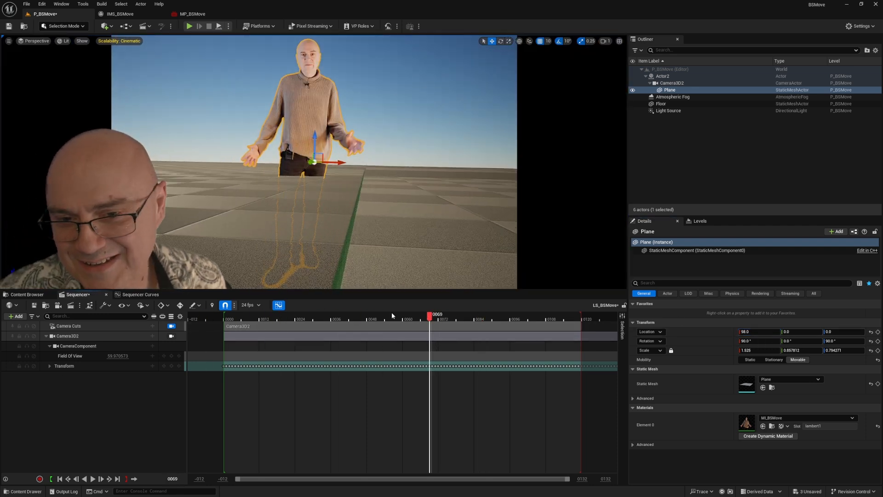
pyautogui.click(274, 318)
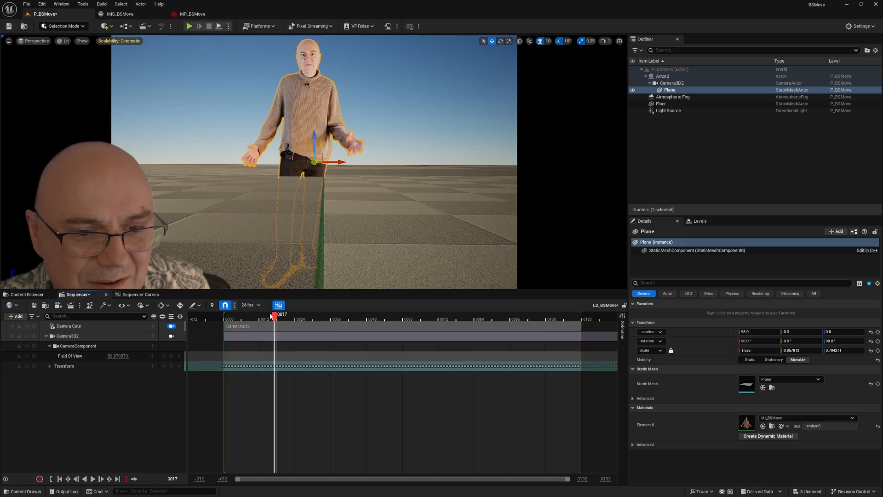
pyautogui.moveTo(271, 316)
pyautogui.mouseDown()
pyautogui.moveTo(428, 318)
pyautogui.moveTo(268, 317)
pyautogui.mouseUp()
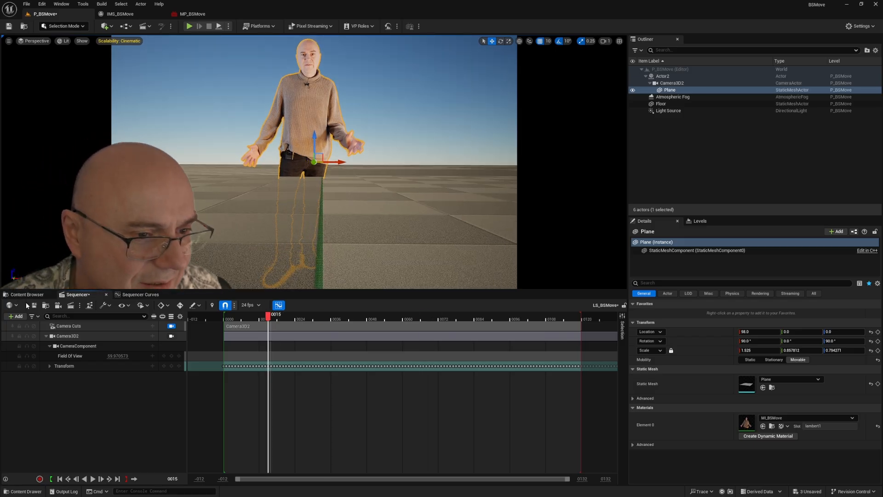
# Step: Add a media track to the sequence and place the IMS_BSMove media source on it at frame 0
pyautogui.click(19, 316)
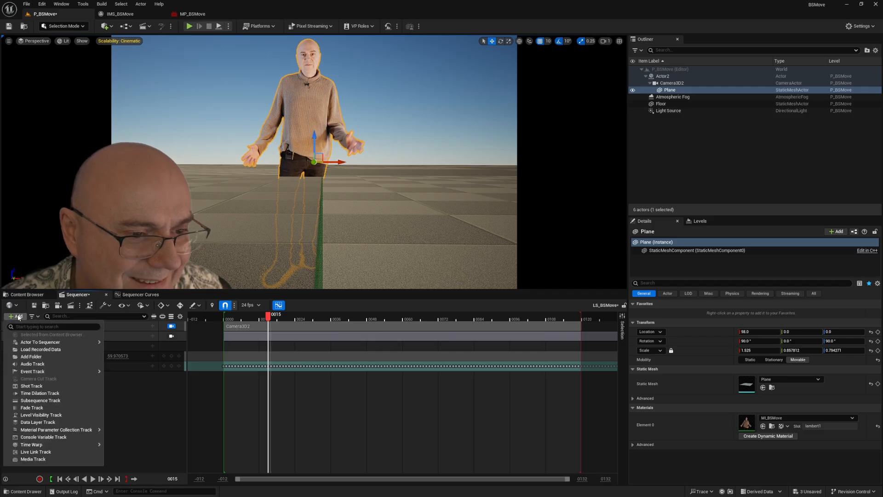
pyautogui.click(41, 458)
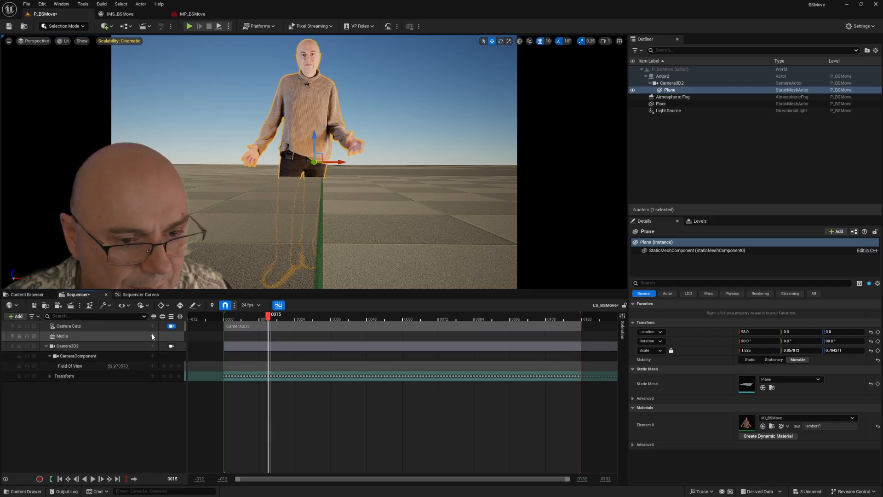
pyautogui.click(60, 479)
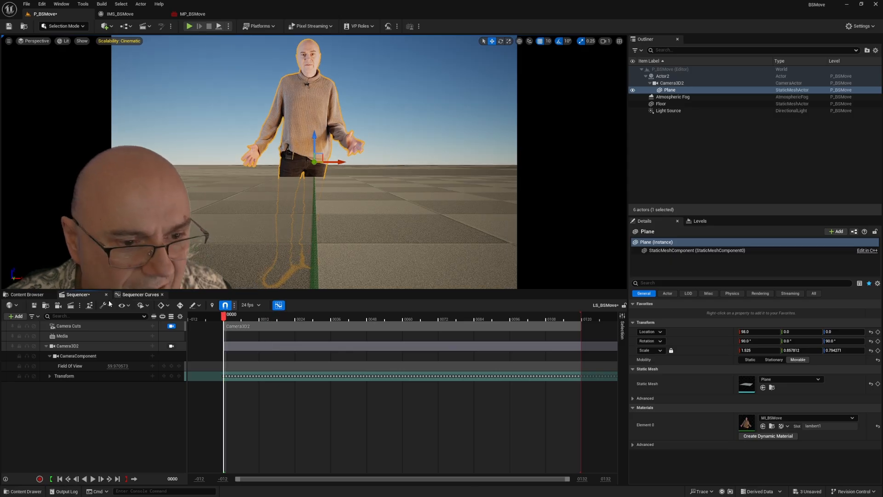
pyautogui.moveTo(175, 349)
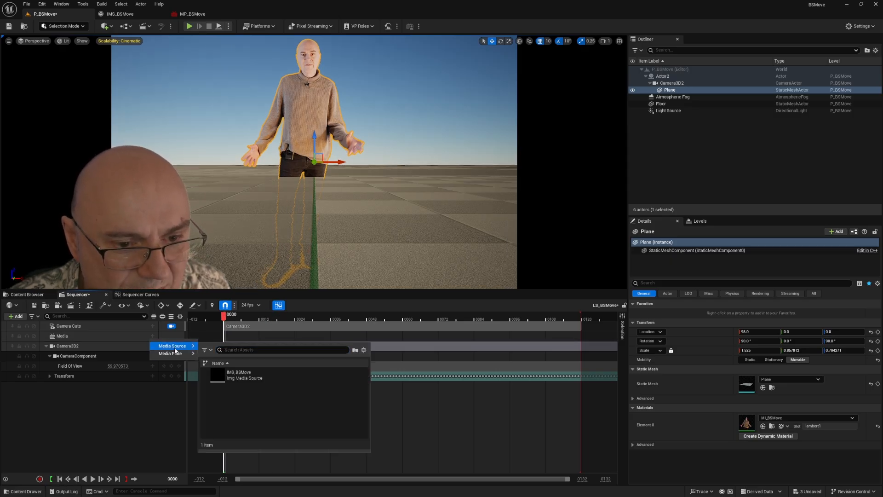
pyautogui.click(239, 375)
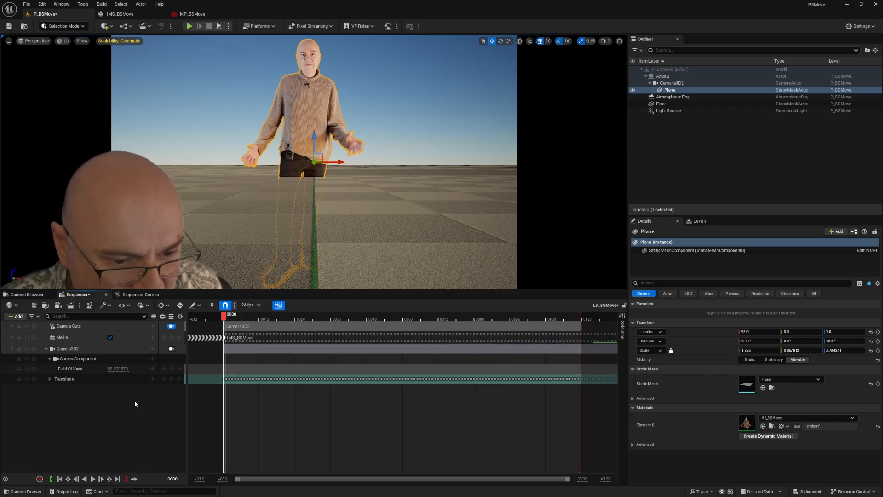
# Step: Assign MT_BSMove as the media texture of the IMS_BSMove section and scrub the sequence to check the footage
pyautogui.rightClick(272, 337)
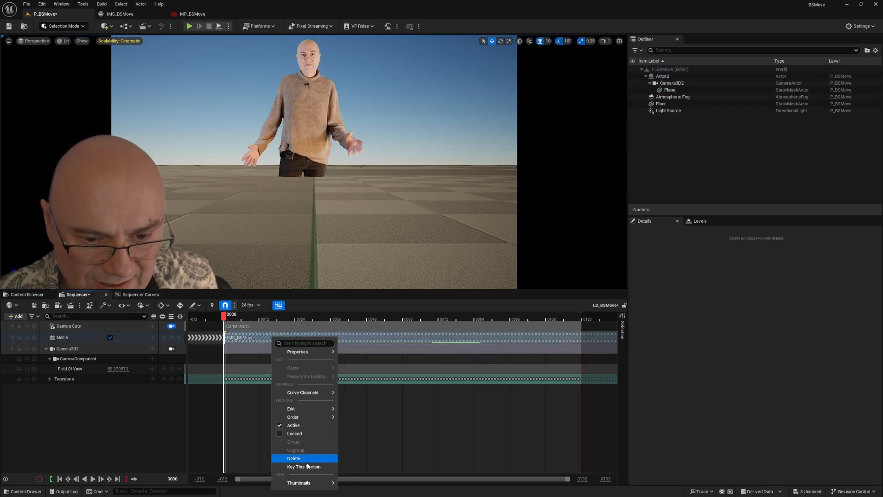
pyautogui.moveTo(305, 483)
pyautogui.moveTo(297, 349)
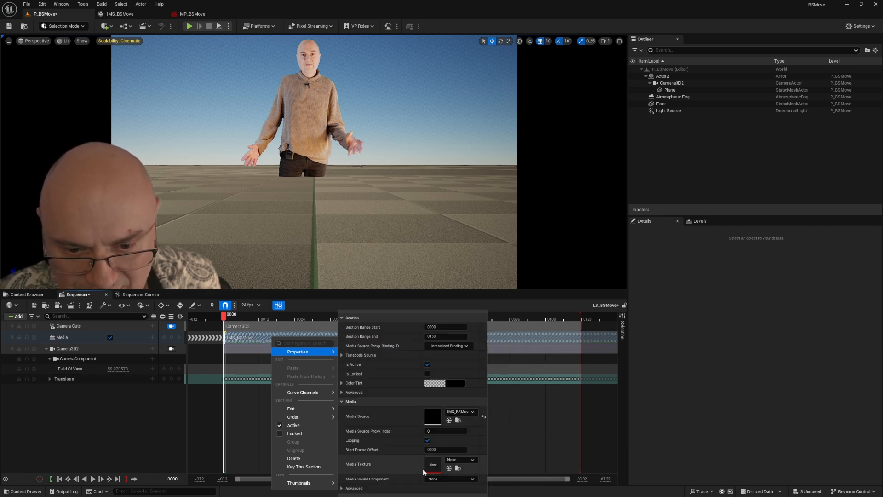
pyautogui.click(459, 459)
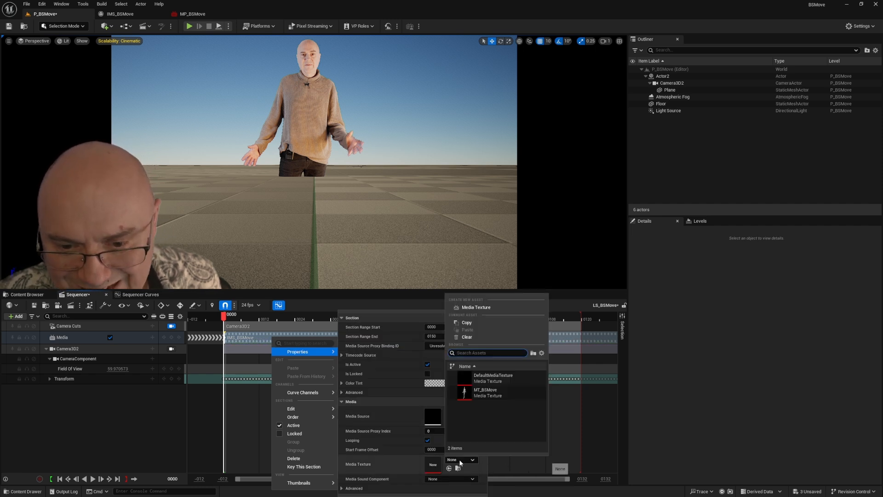
pyautogui.click(487, 392)
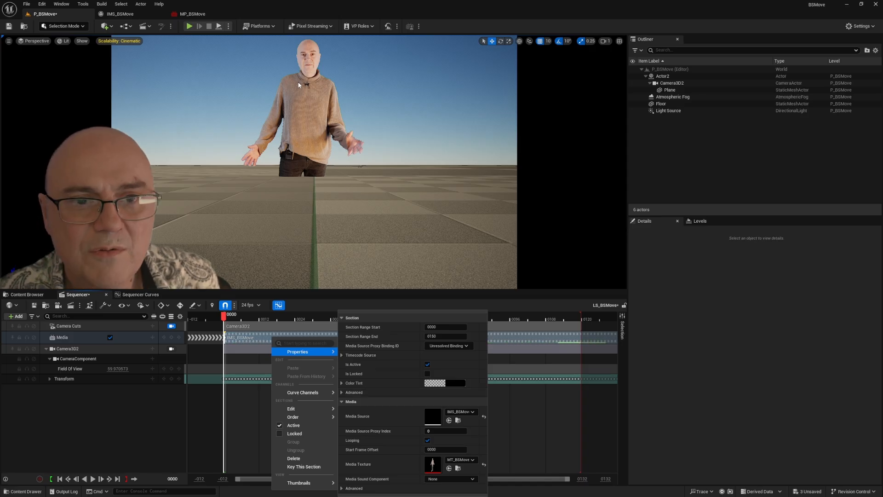
pyautogui.moveTo(326, 392)
pyautogui.click(96, 436)
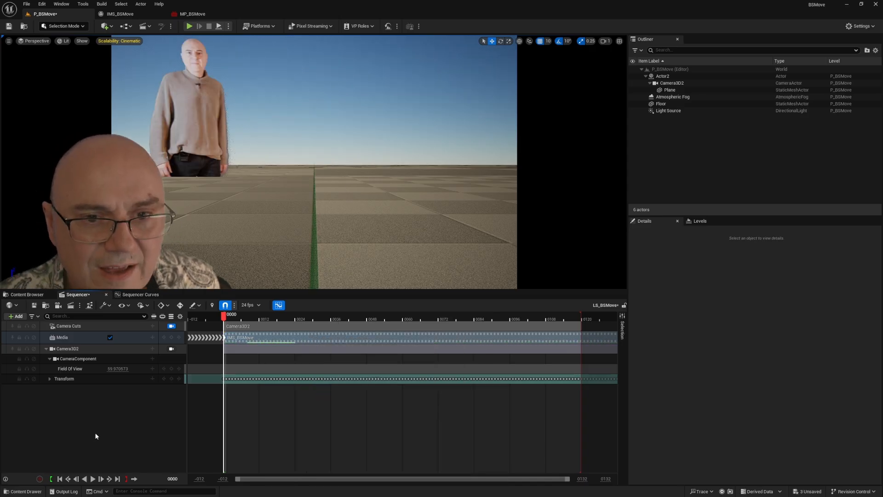
pyautogui.moveTo(233, 312); pyautogui.dragTo(385, 322)
# Step: Bring the Plane closer to the camera at X location 8 and scale it uniformly to 0.175 so the whole actor fits
pyautogui.click(670, 91)
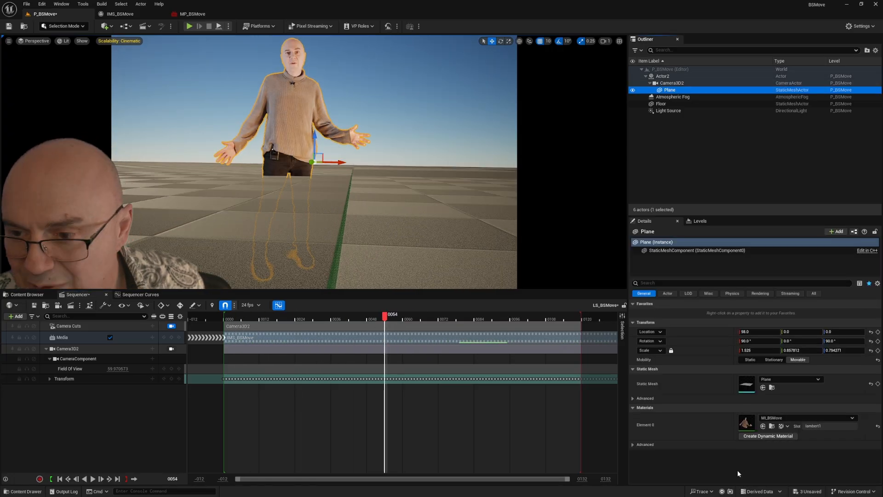
pyautogui.moveTo(759, 331)
pyautogui.mouseDown()
pyautogui.moveTo(739, 332)
pyautogui.moveTo(762, 341)
pyautogui.mouseUp()
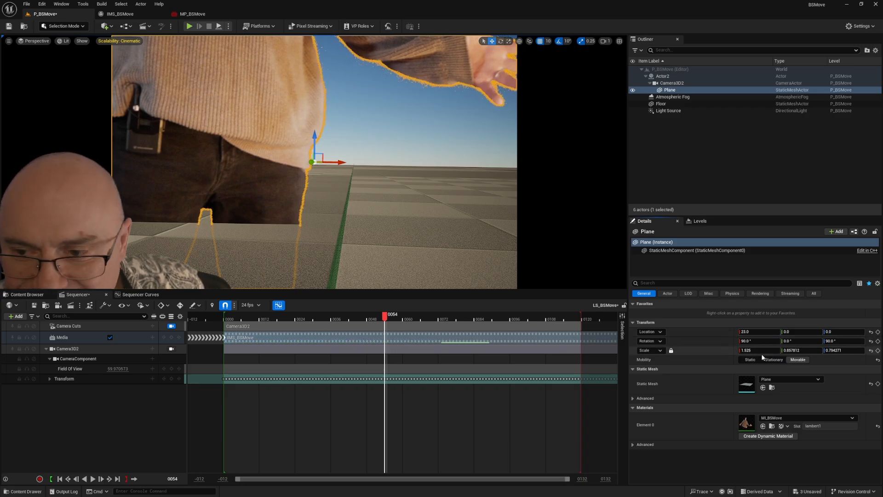
pyautogui.moveTo(763, 351); pyautogui.dragTo(734, 351)
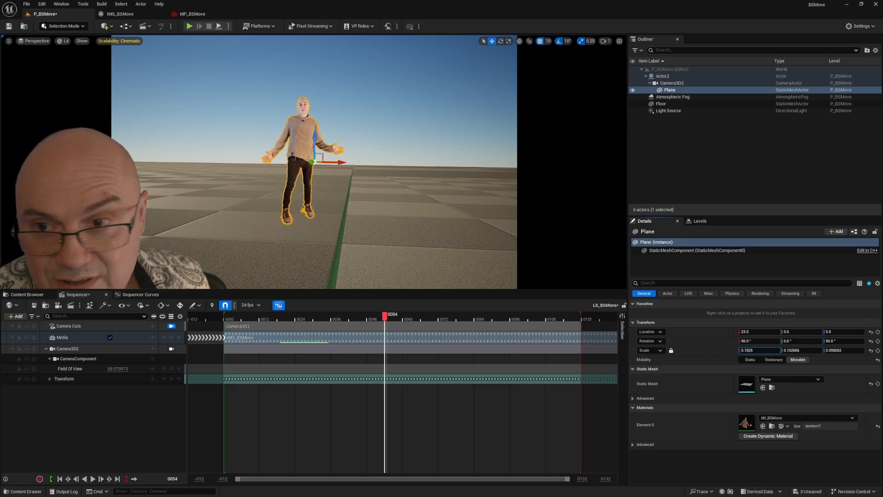
pyautogui.moveTo(371, 317); pyautogui.dragTo(413, 327)
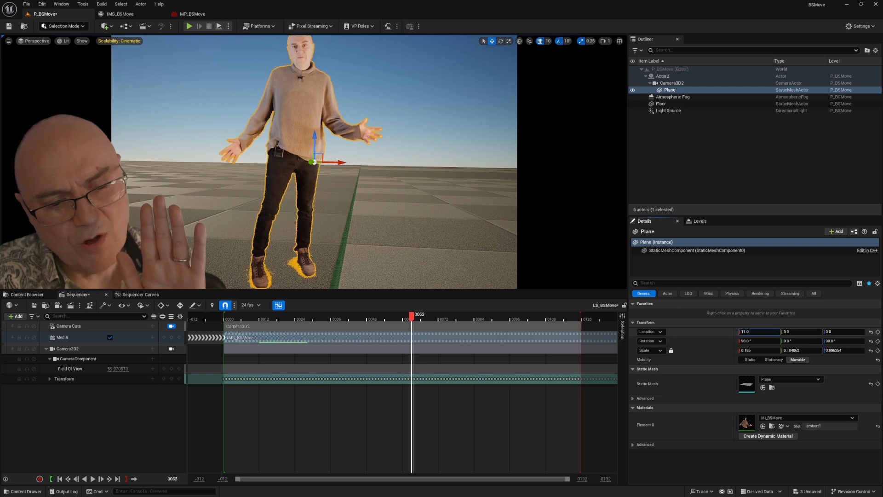
pyautogui.moveTo(408, 321)
pyautogui.mouseDown()
pyautogui.moveTo(319, 328)
pyautogui.moveTo(432, 331)
pyautogui.moveTo(424, 327)
pyautogui.mouseUp()
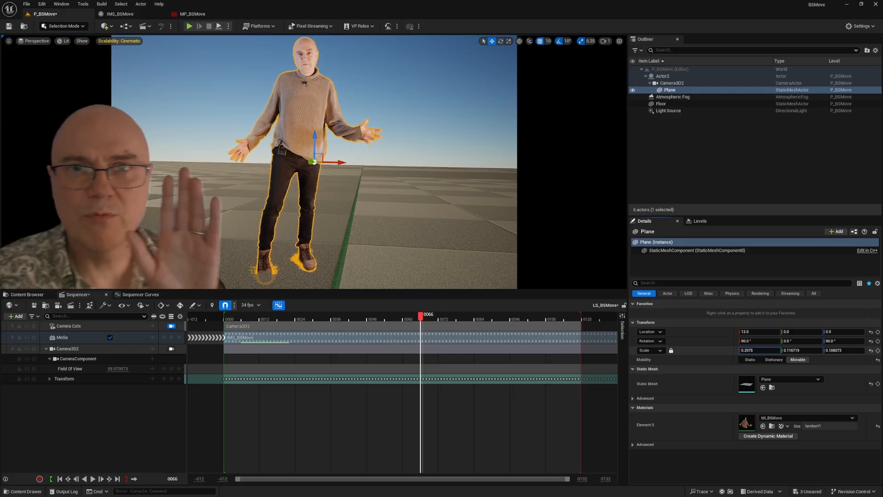
pyautogui.moveTo(420, 339); pyautogui.dragTo(387, 324)
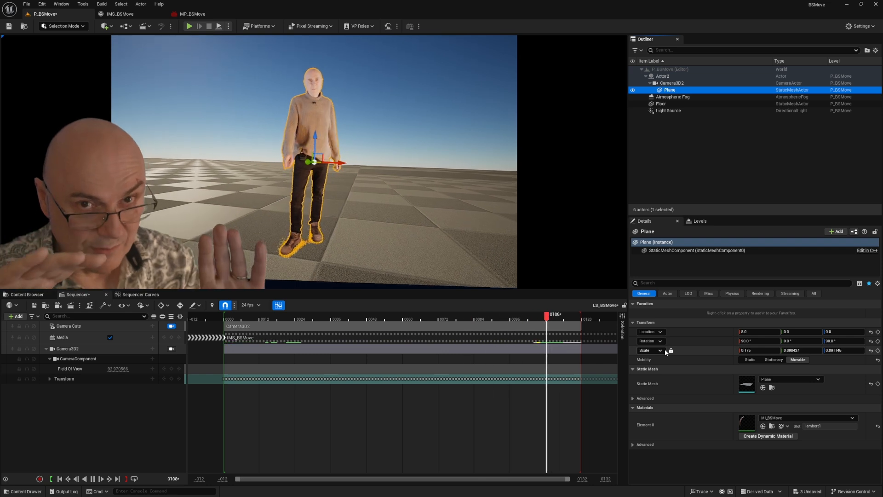
# Step: Set Camera3D2's field of view to about 74.82 and stop the playback
pyautogui.click(565, 226)
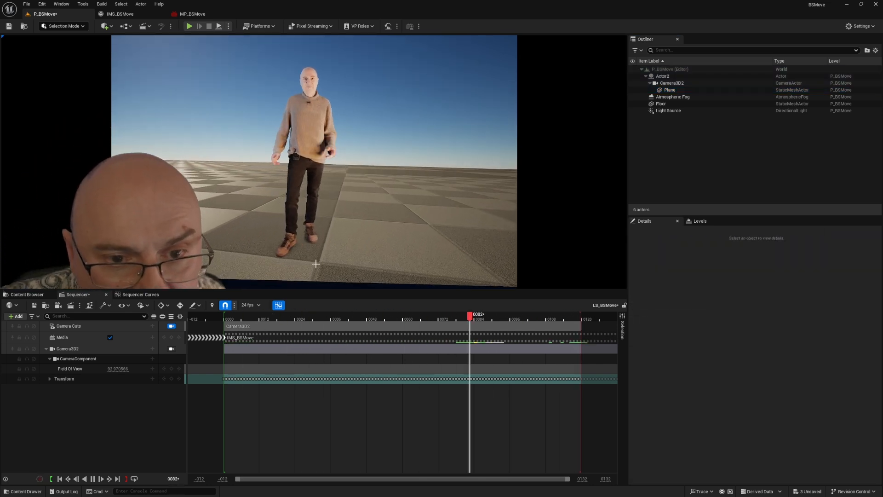
pyautogui.click(116, 369)
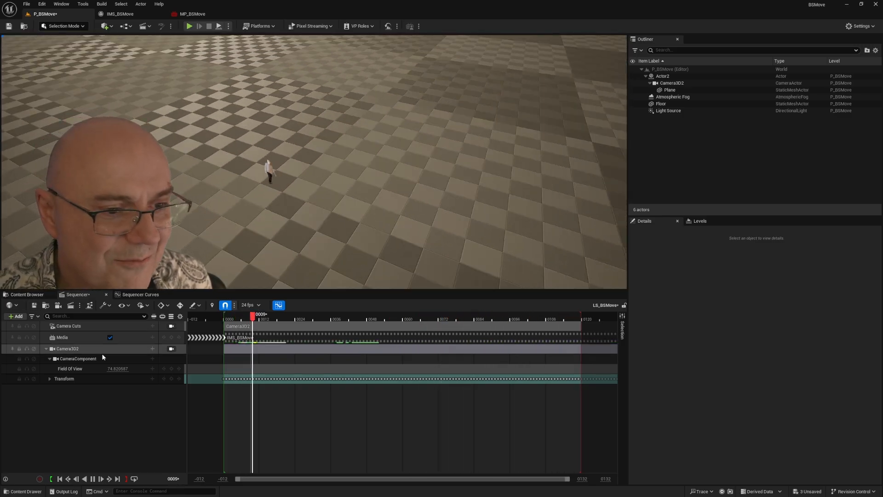
pyautogui.click(92, 479)
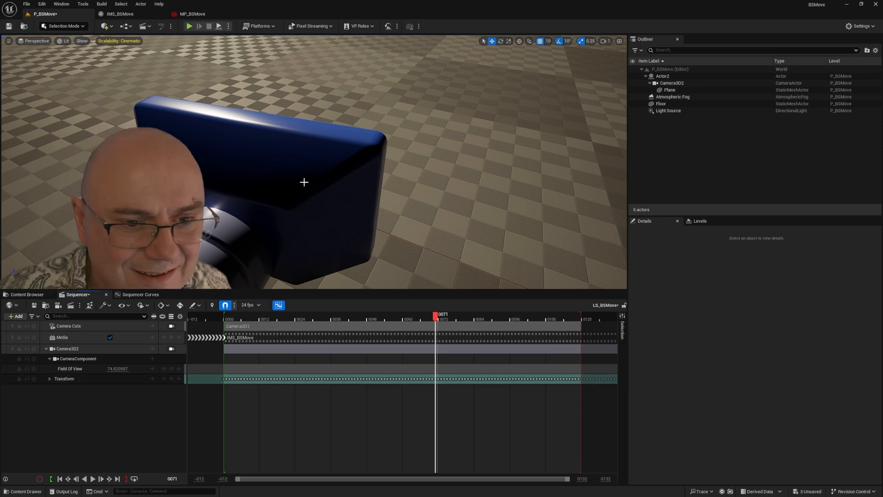
# Step: Scale Actor2, the parent of the camera, uniformly to 2.825
pyautogui.moveTo(389, 203); pyautogui.dragTo(470, 182)
pyautogui.moveTo(258, 88); pyautogui.dragTo(321, 104)
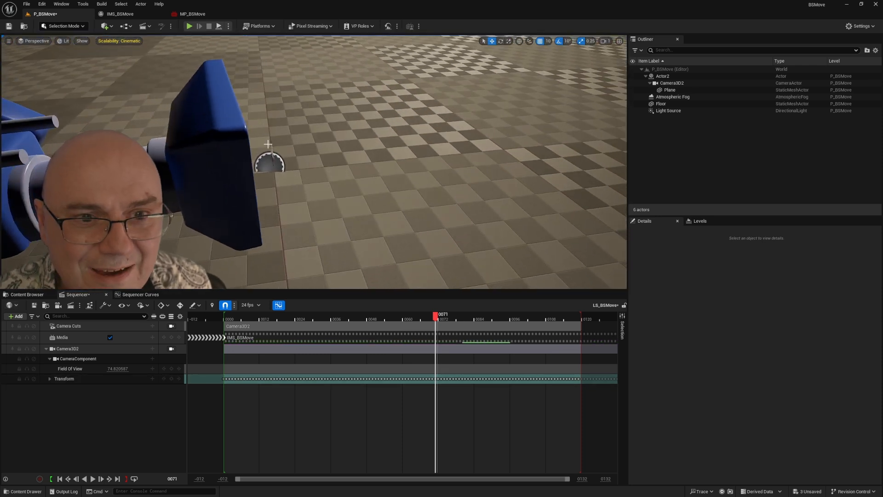
pyautogui.click(662, 77)
pyautogui.moveTo(750, 350); pyautogui.dragTo(775, 351)
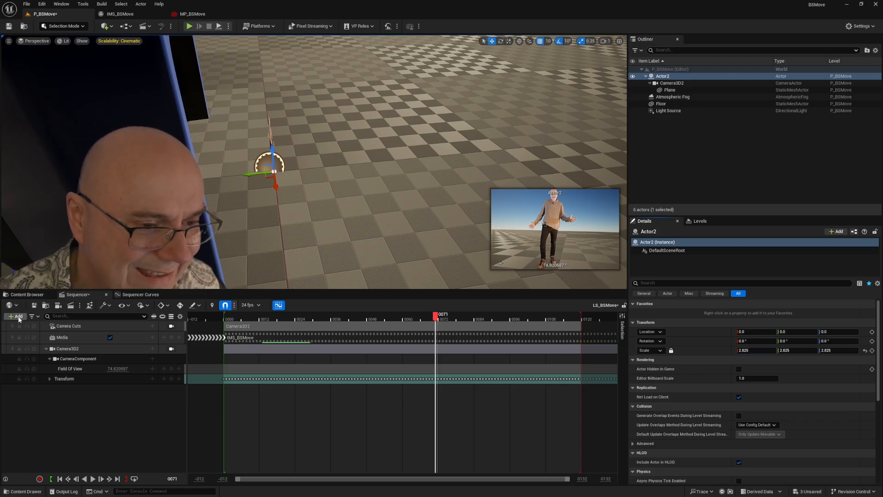
# Step: Add the Third Person blueprint content pack to the project
pyautogui.click(27, 294)
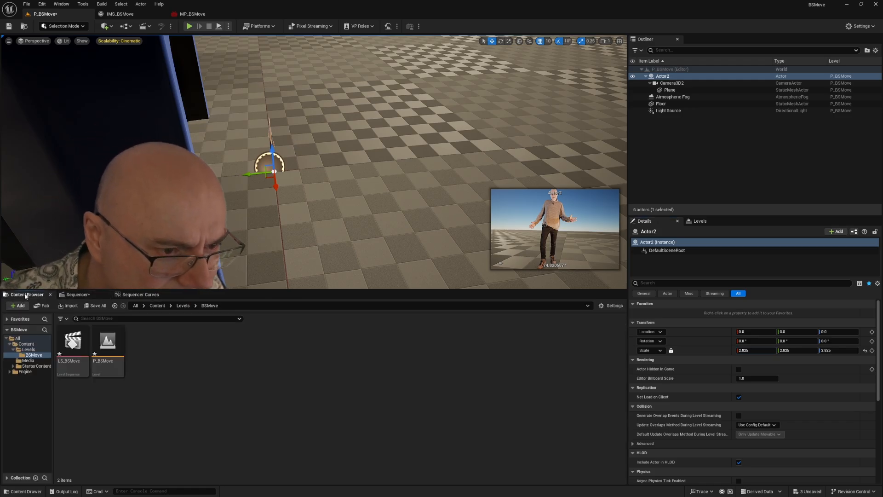
pyautogui.click(18, 305)
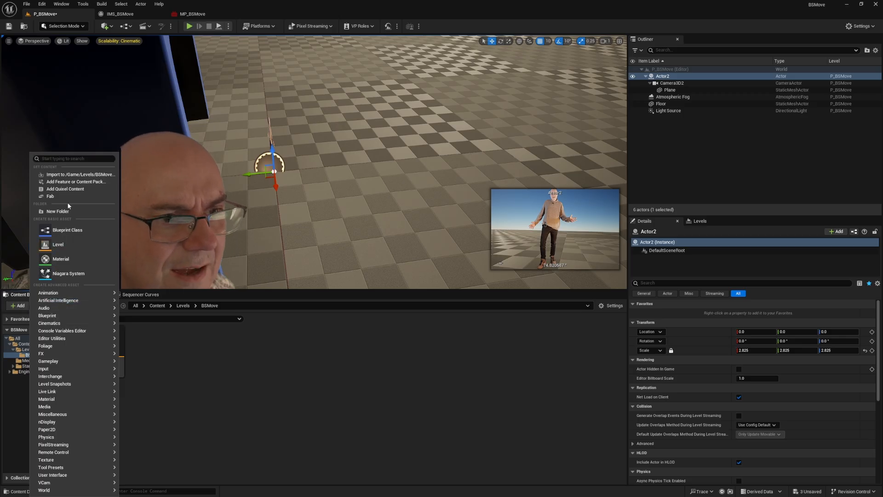
pyautogui.click(62, 182)
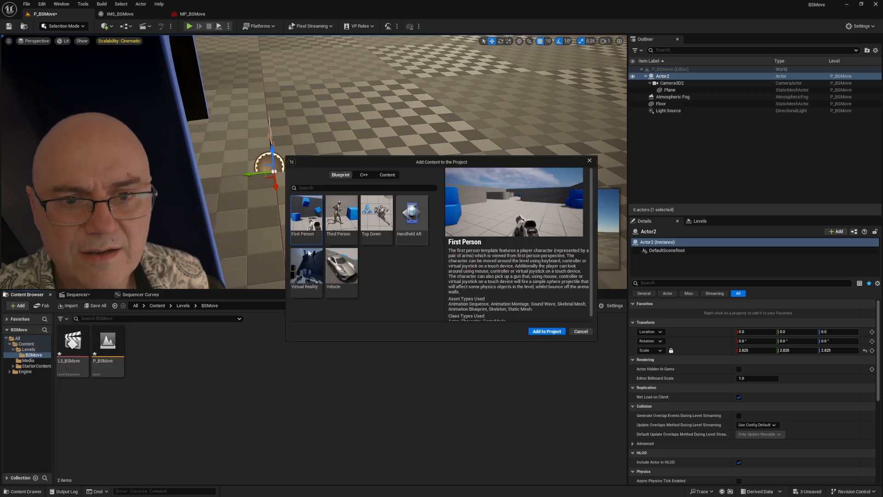
pyautogui.click(338, 214)
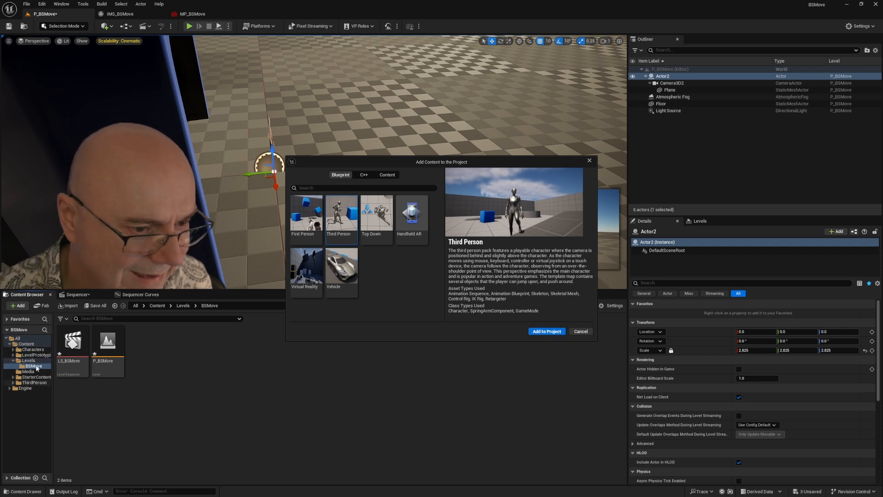
pyautogui.click(589, 161)
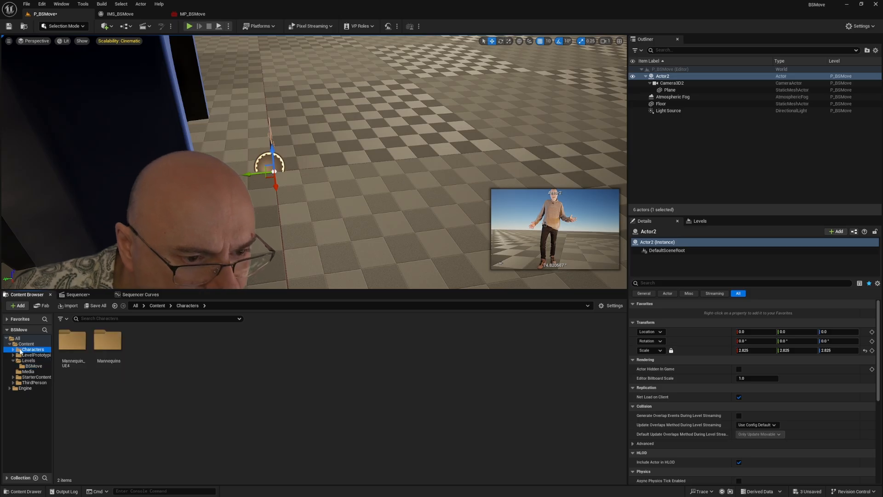
# Step: Place the SK_Mannequin mesh from Characters/Mannequin_UE4/Meshes in the level beside Actor2's origin as a size reference
pyautogui.doubleClick(72, 341)
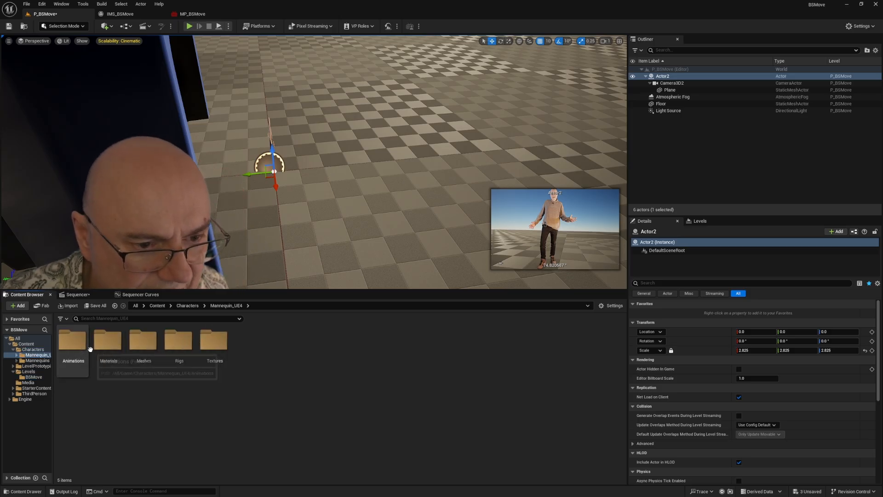
pyautogui.doubleClick(143, 341)
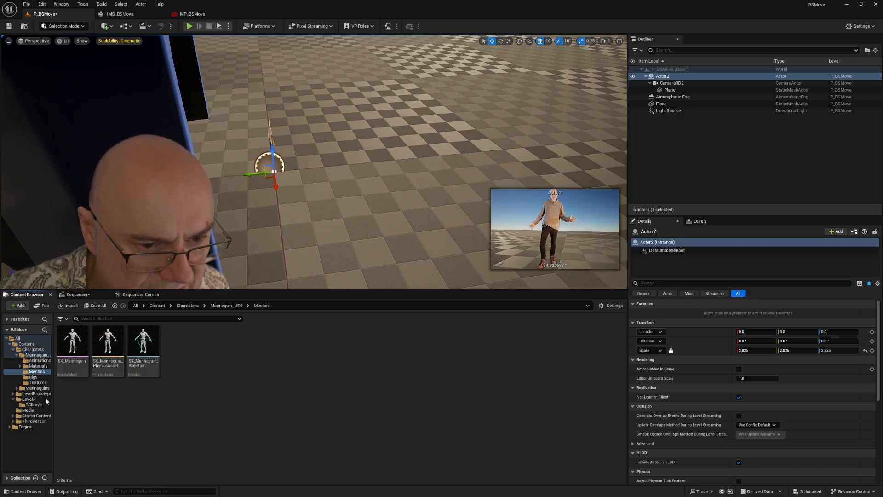
pyautogui.click(72, 343)
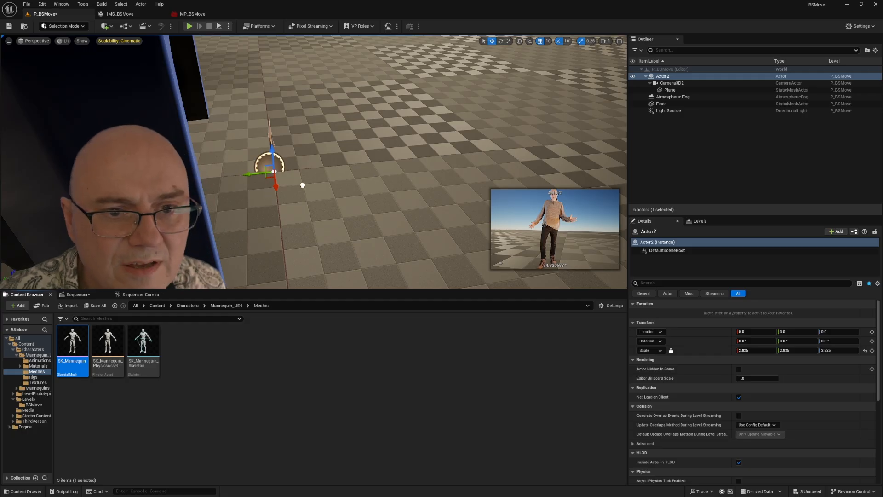
pyautogui.moveTo(303, 185); pyautogui.dragTo(335, 180)
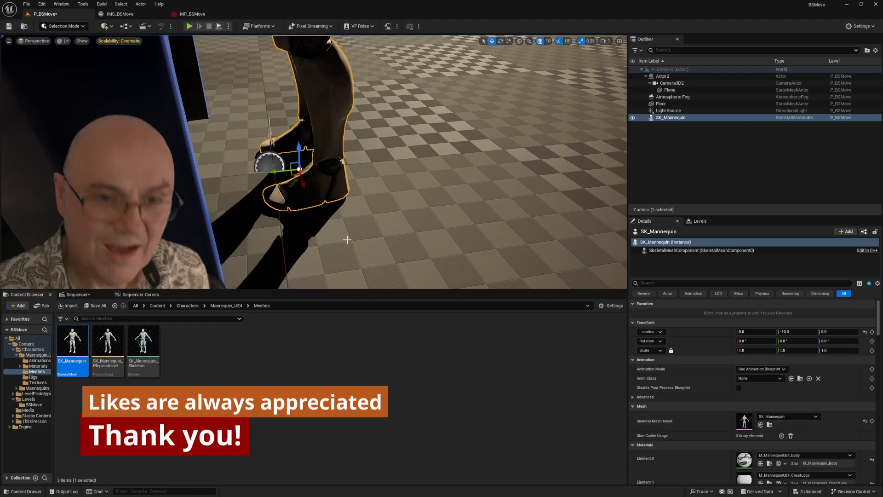
# Step: Scale Actor2 uniformly to about 24.165 so the filmed actor matches the mannequin's height
pyautogui.moveTo(327, 242)
pyautogui.mouseDown()
pyautogui.moveTo(221, 191)
pyautogui.moveTo(295, 191)
pyautogui.moveTo(361, 242)
pyautogui.moveTo(329, 225)
pyautogui.moveTo(318, 247)
pyautogui.mouseUp()
pyautogui.scroll(-5, 324, 232)
pyautogui.click(662, 76)
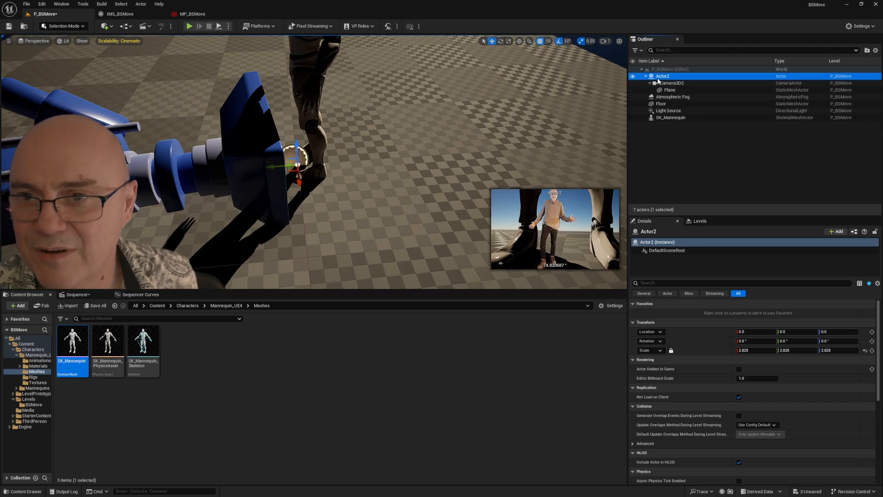
pyautogui.moveTo(745, 351); pyautogui.dragTo(876, 351)
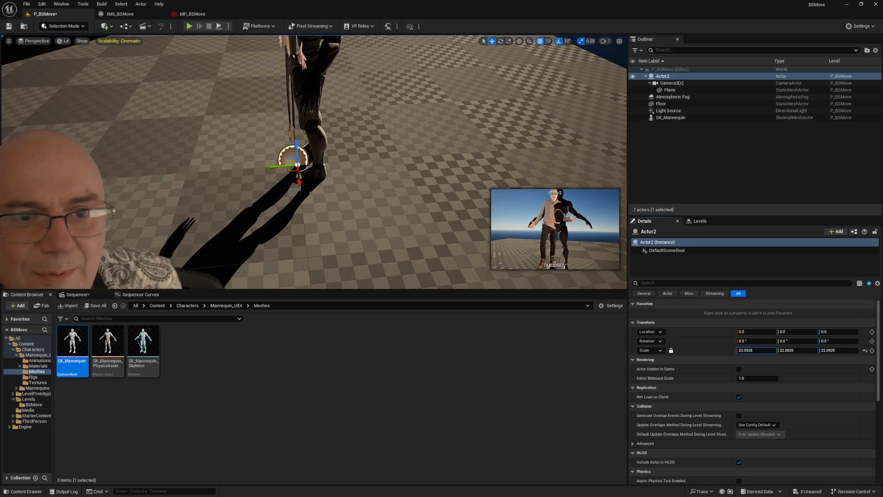
pyautogui.moveTo(315, 175); pyautogui.dragTo(377, 212)
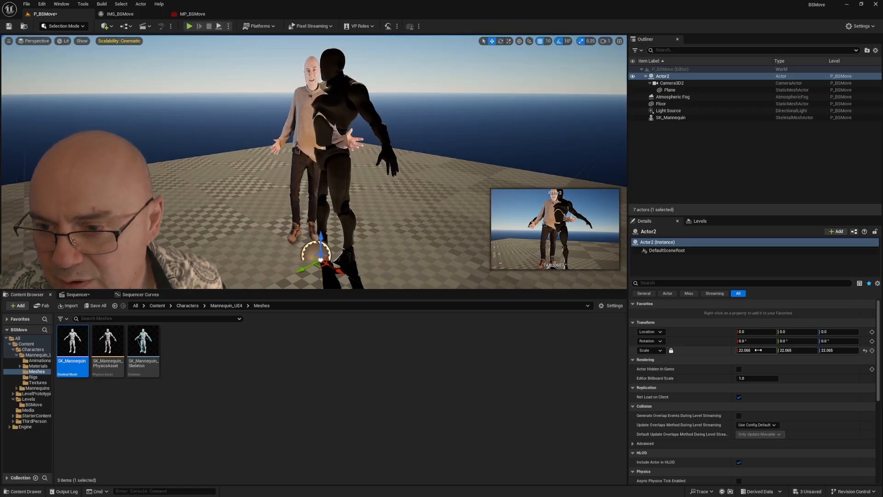
pyautogui.moveTo(757, 351); pyautogui.dragTo(769, 351)
pyautogui.moveTo(431, 262); pyautogui.dragTo(460, 281)
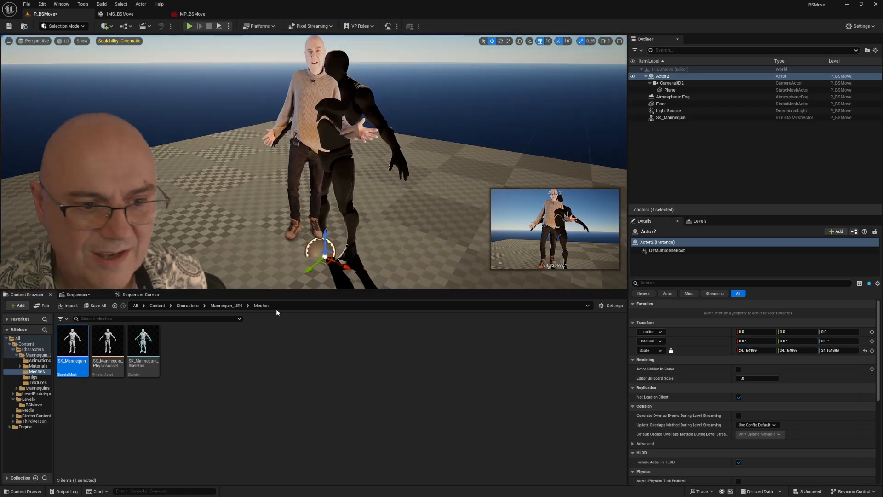
# Step: View the level through the sequence's camera cuts and play the shot to compare the filmed actor with the mannequin
pyautogui.click(78, 294)
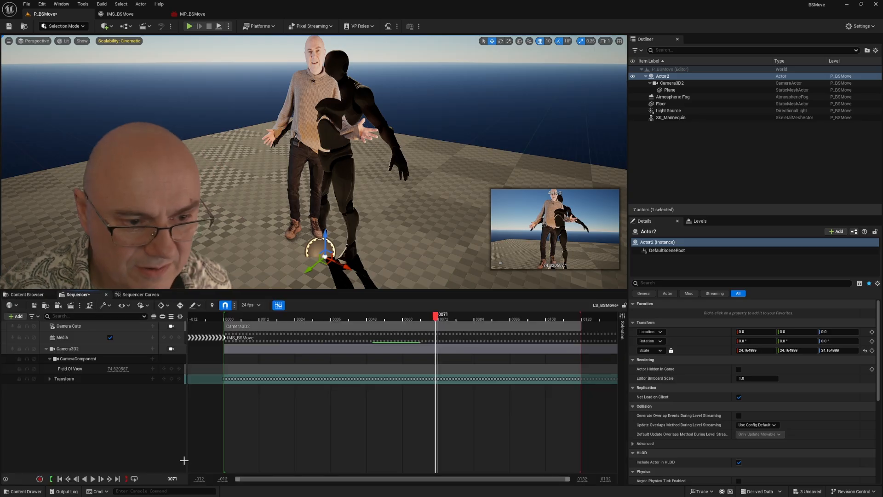
pyautogui.click(171, 326)
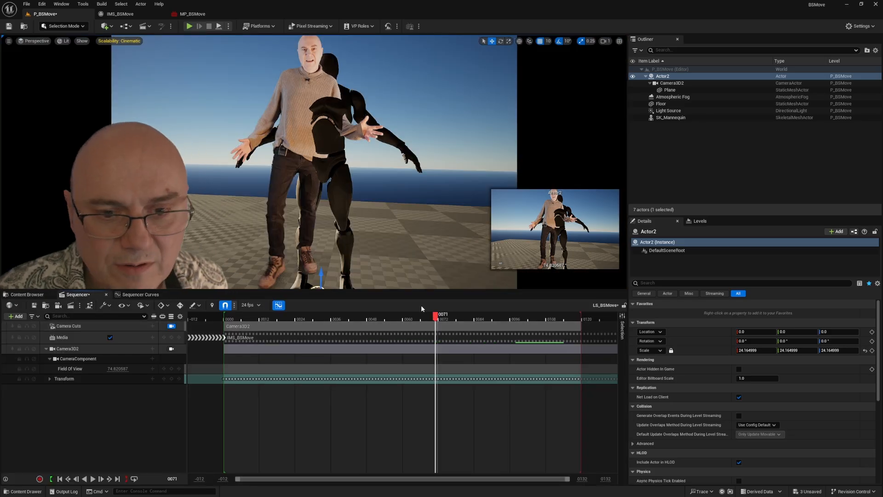
pyautogui.moveTo(434, 318); pyautogui.dragTo(304, 317)
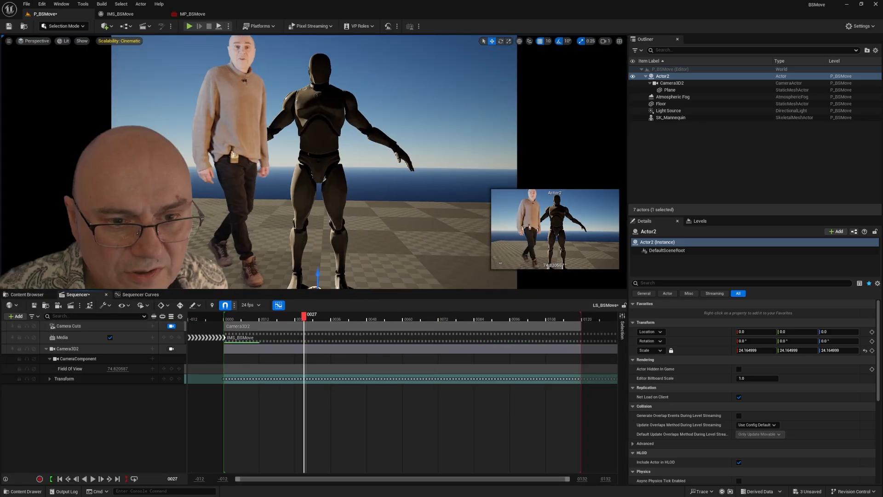
pyautogui.click(261, 318)
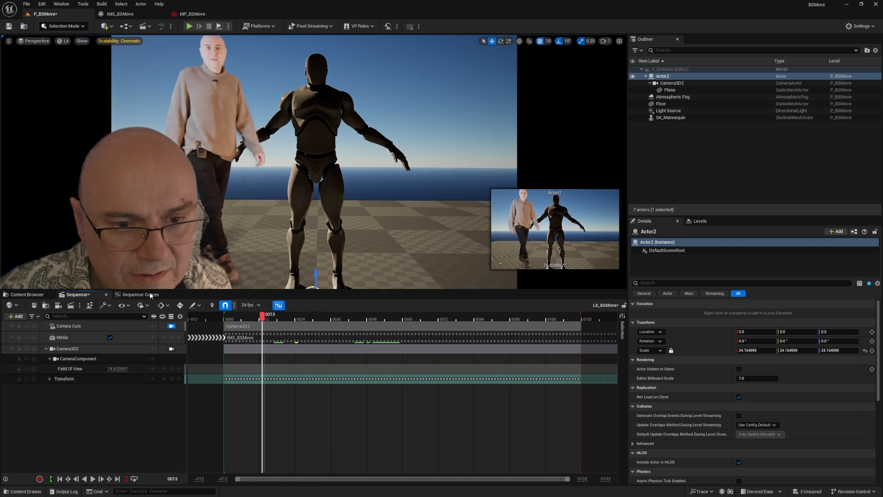
pyautogui.click(93, 479)
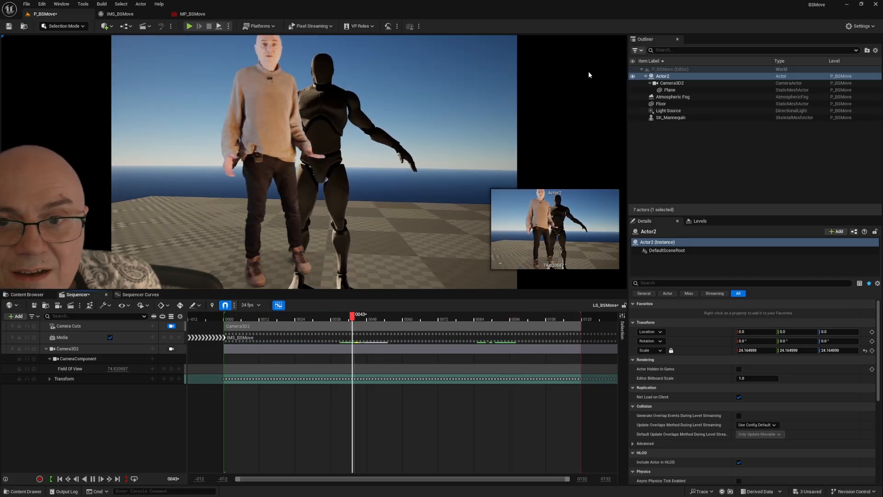
pyautogui.click(576, 74)
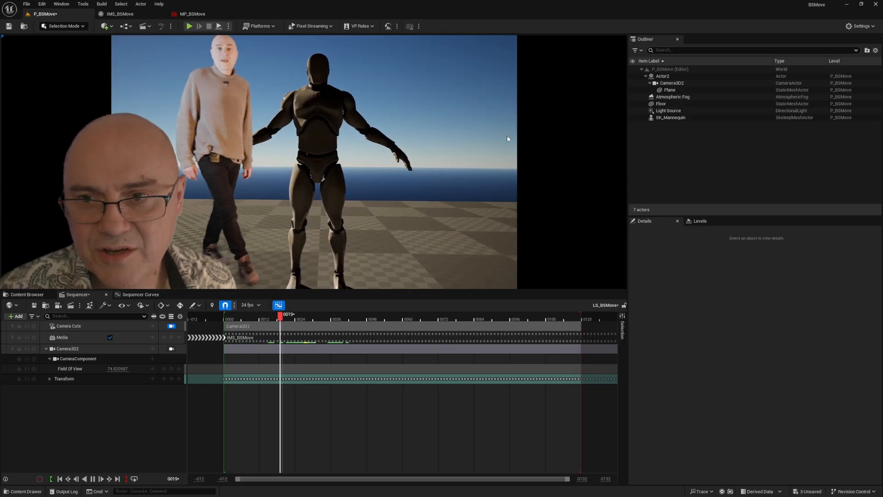
# Step: Set Camera3D2's field of view to about 79.77 and lower Actor2 to a Z location of -11
pyautogui.moveTo(115, 368)
pyautogui.mouseDown()
pyautogui.moveTo(94, 368)
pyautogui.moveTo(120, 369)
pyautogui.mouseUp()
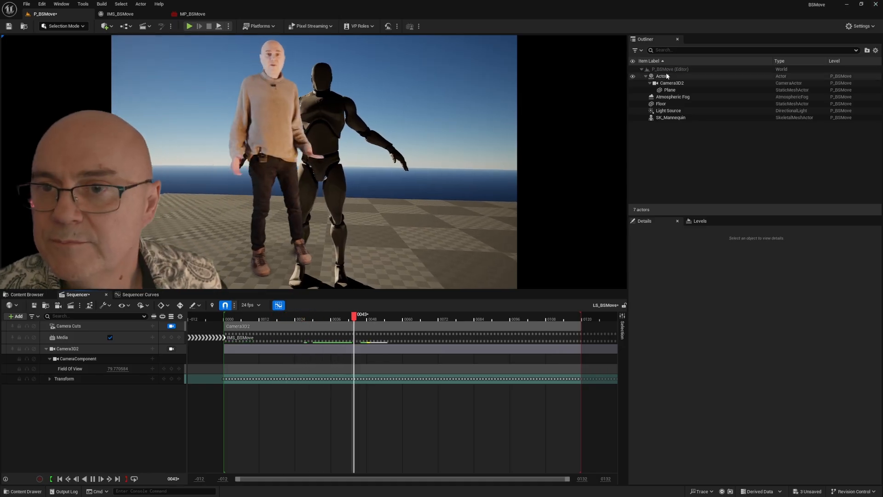
pyautogui.click(667, 76)
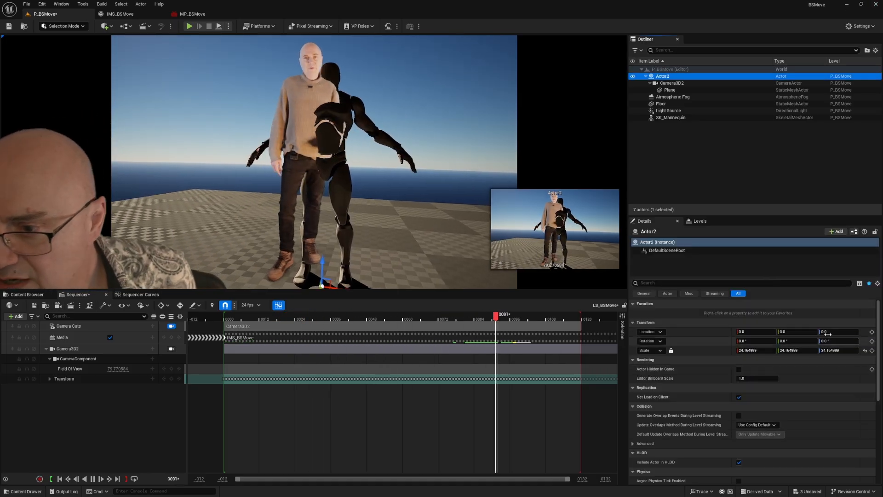
pyautogui.moveTo(827, 333); pyautogui.dragTo(816, 333)
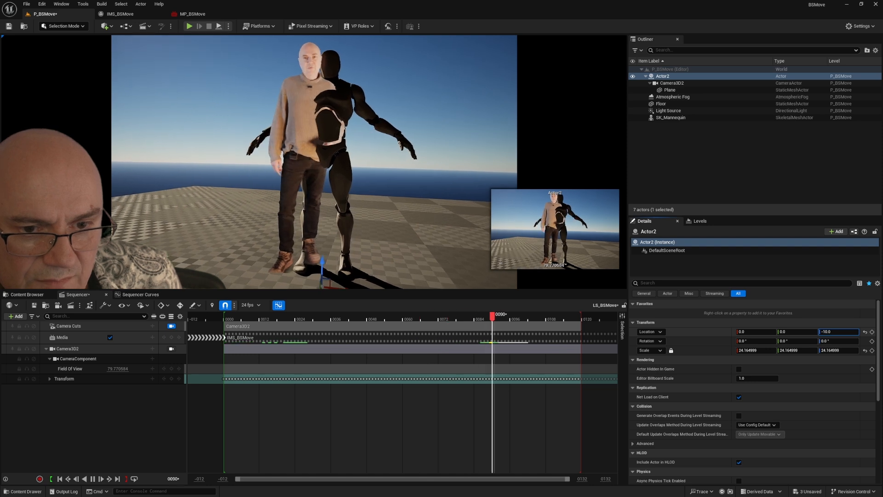
pyautogui.moveTo(831, 333); pyautogui.dragTo(825, 334)
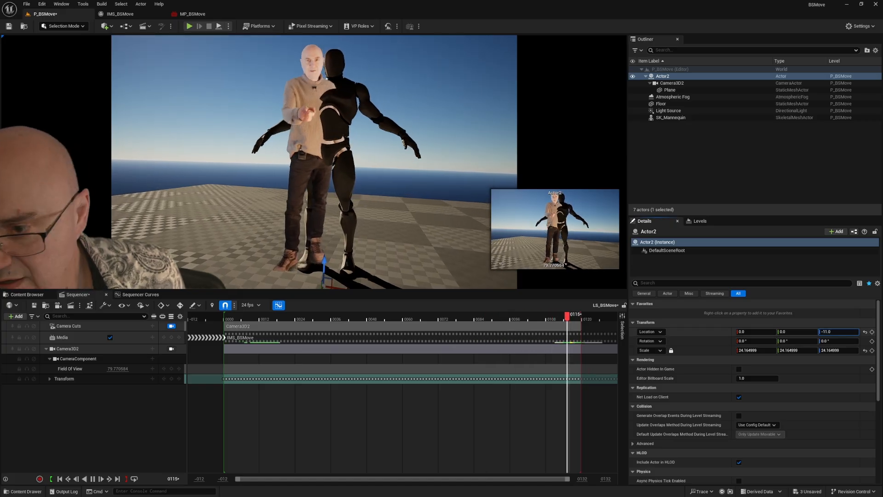
# Step: Shift Actor2's location to X 26, Y 24 and Z about -24 so the filmed actor lines up with the mannequin
pyautogui.moveTo(831, 331); pyautogui.dragTo(836, 331)
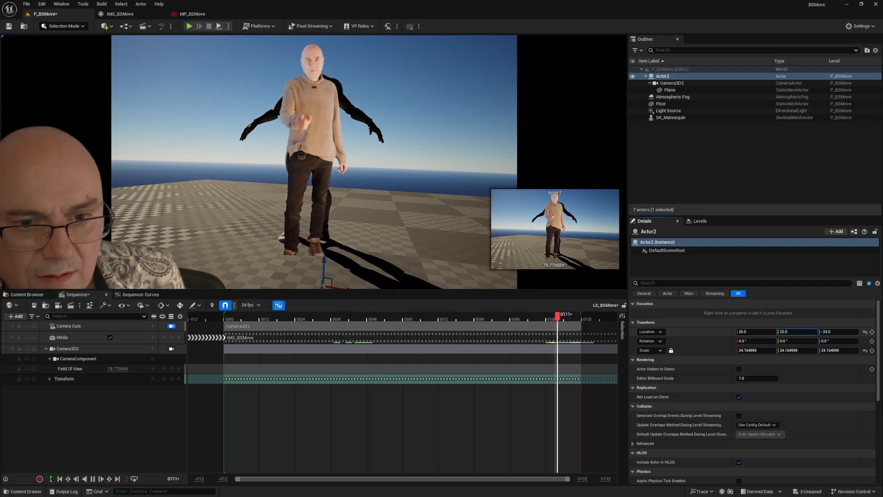
pyautogui.moveTo(792, 333); pyautogui.dragTo(793, 333)
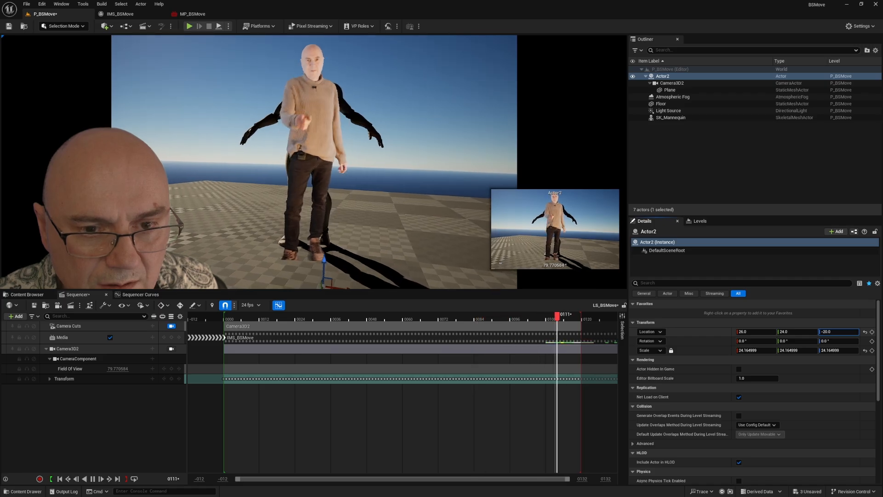
pyautogui.moveTo(839, 331); pyautogui.dragTo(842, 332)
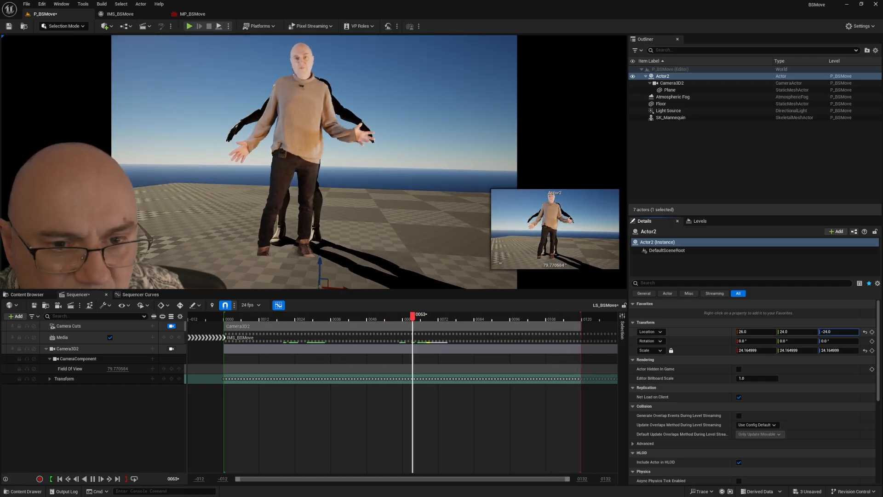
pyautogui.moveTo(839, 332); pyautogui.dragTo(736, 305)
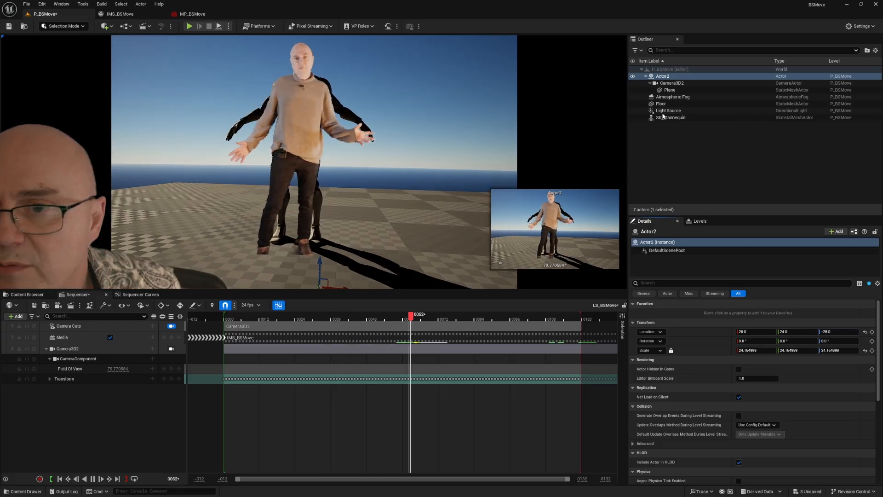
# Step: Move the footage Plane under Camera3D2 to an X location of about 9.405 to place the actor at the mannequin's depth
pyautogui.click(670, 89)
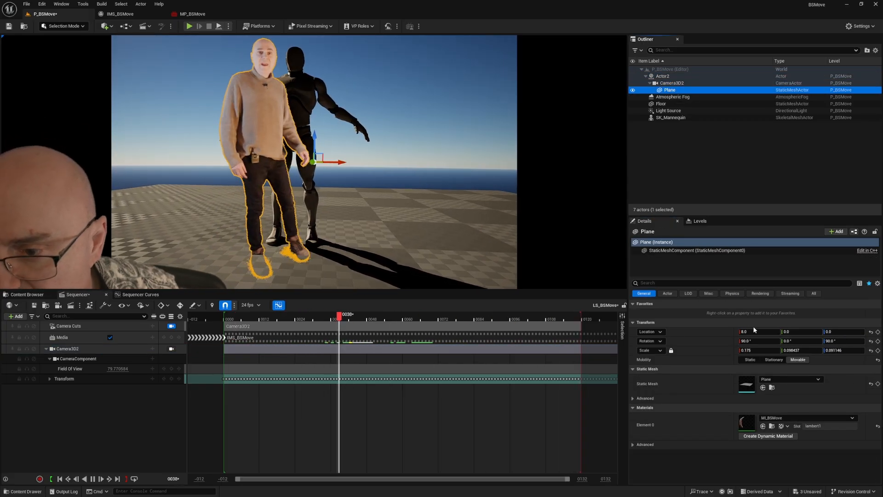
pyautogui.click(754, 332)
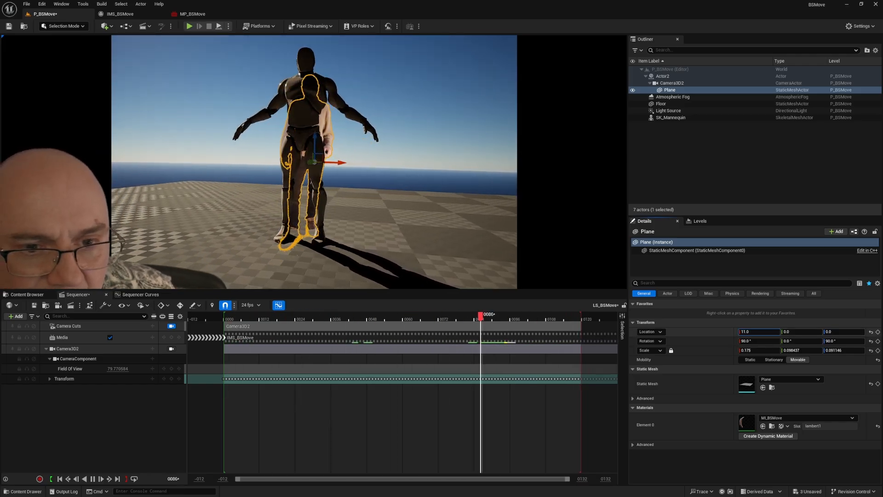
pyautogui.moveTo(759, 332); pyautogui.dragTo(762, 332)
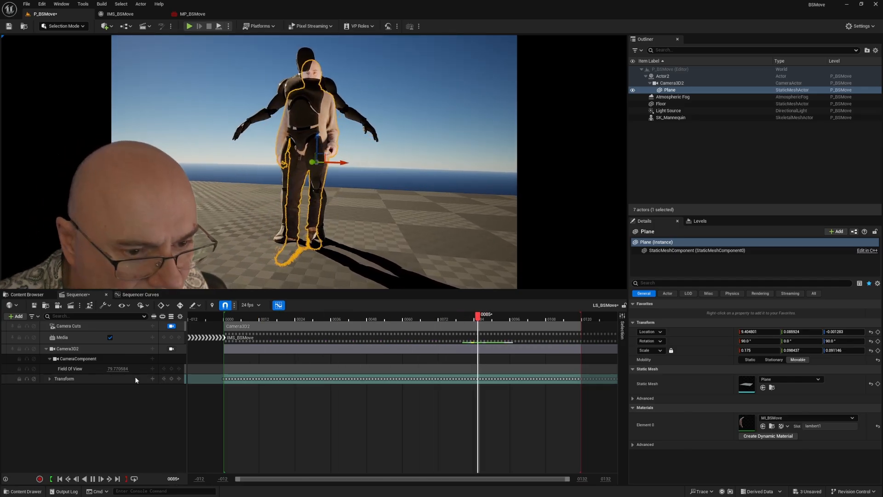
# Step: Set Camera3D2's field of view to about 63.27 and pause the shot at frame 49 in an enlarged viewport to check the feet
pyautogui.moveTo(118, 368); pyautogui.dragTo(102, 368)
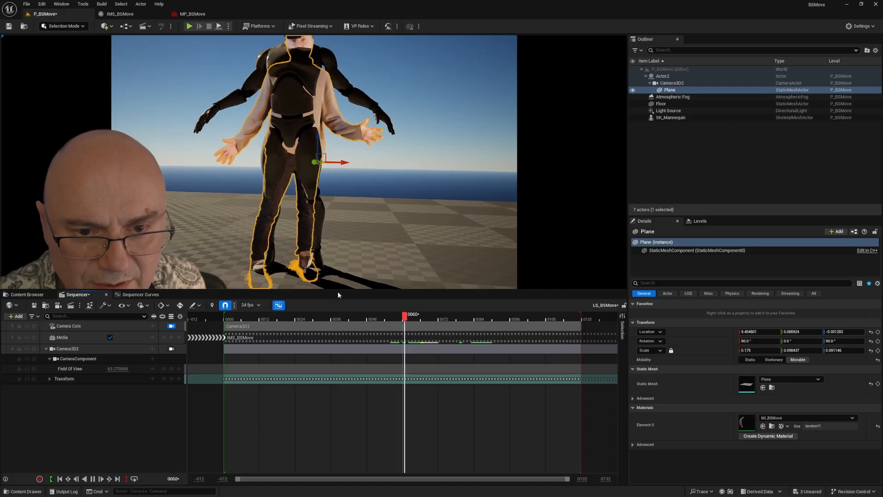
pyautogui.moveTo(338, 289); pyautogui.dragTo(338, 339)
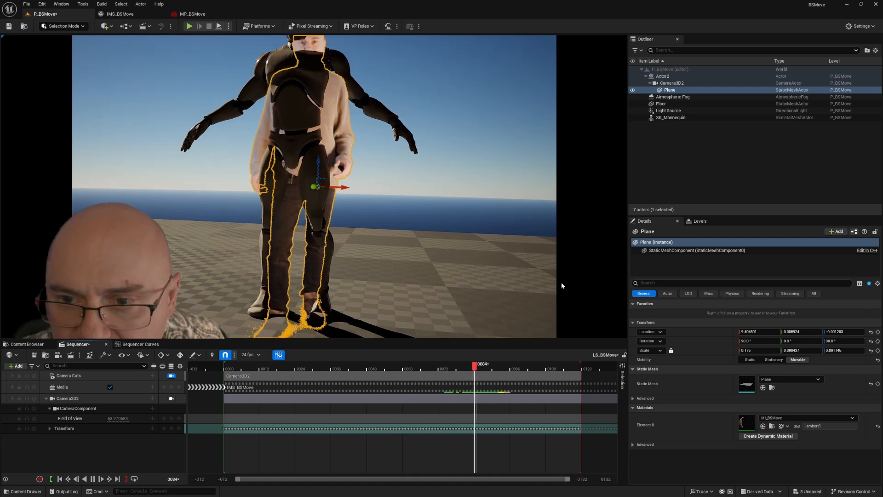
pyautogui.press('Escape')
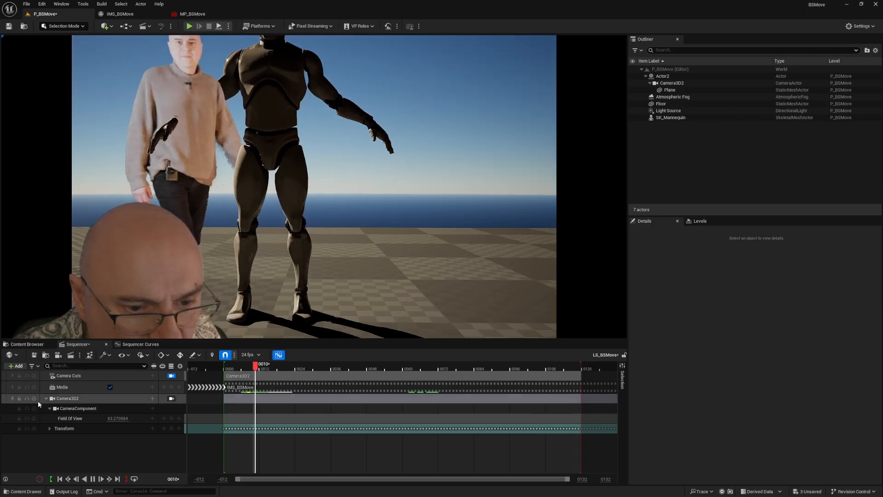
pyautogui.click(93, 479)
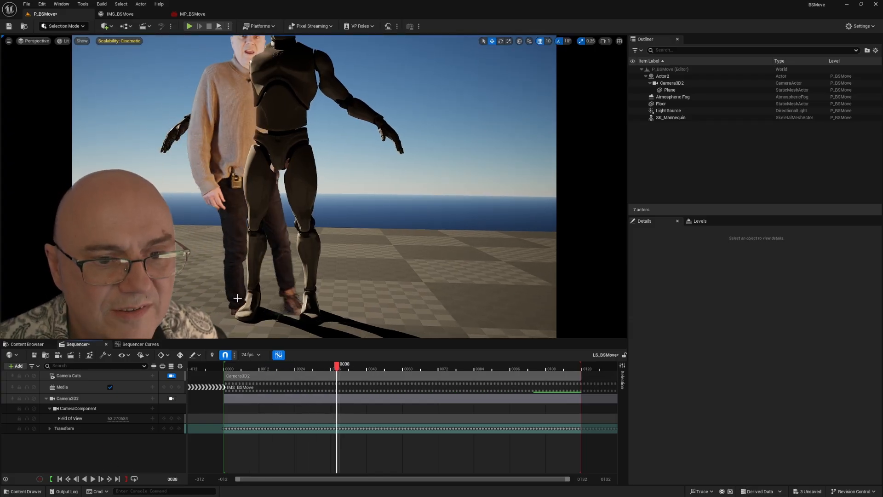
pyautogui.moveTo(348, 366); pyautogui.dragTo(369, 317)
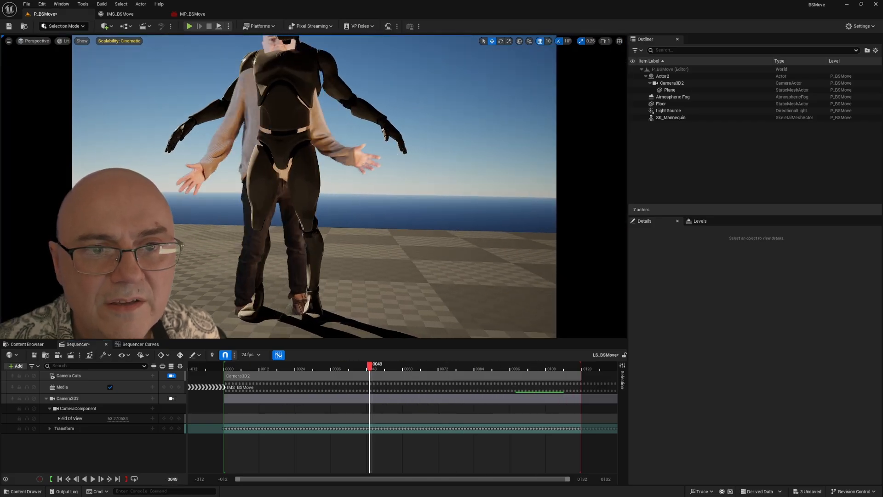
# Step: Rotate the directional light so that the SK_Mannequin is lit from the front
pyautogui.click(260, 293)
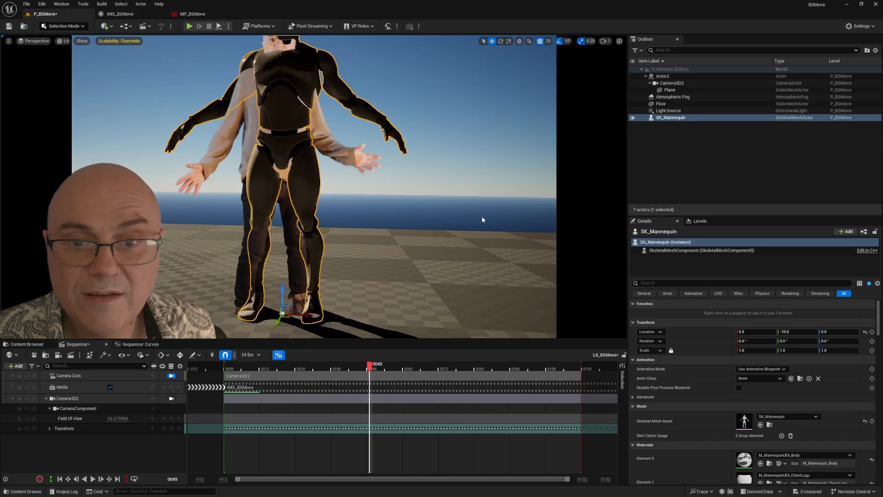
pyautogui.hotkey('ctrl', 'l')
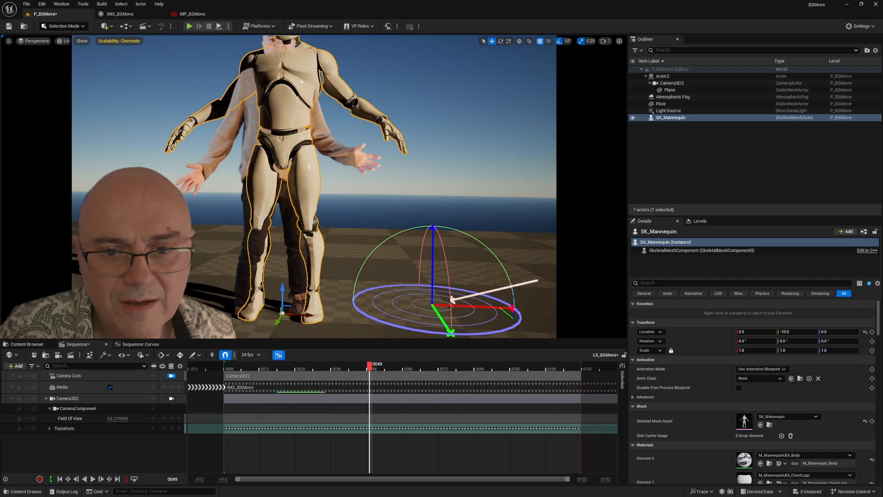
pyautogui.click(275, 148)
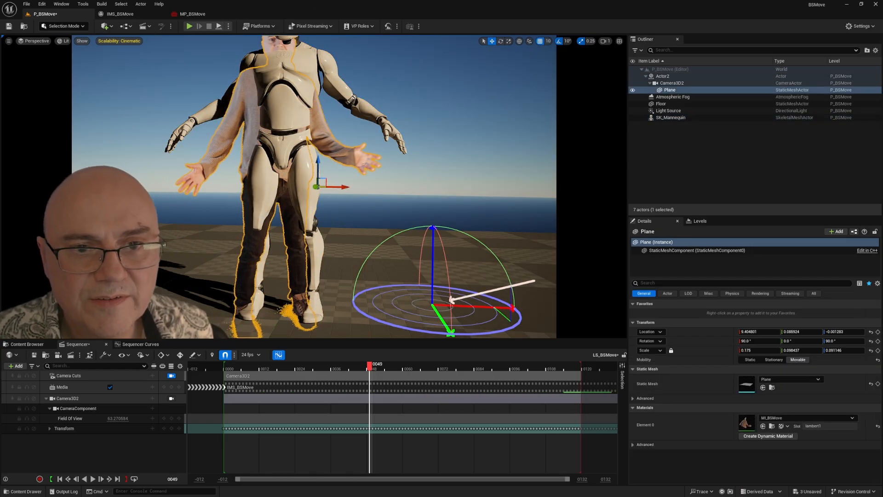
pyautogui.moveTo(339, 187); pyautogui.dragTo(528, 192)
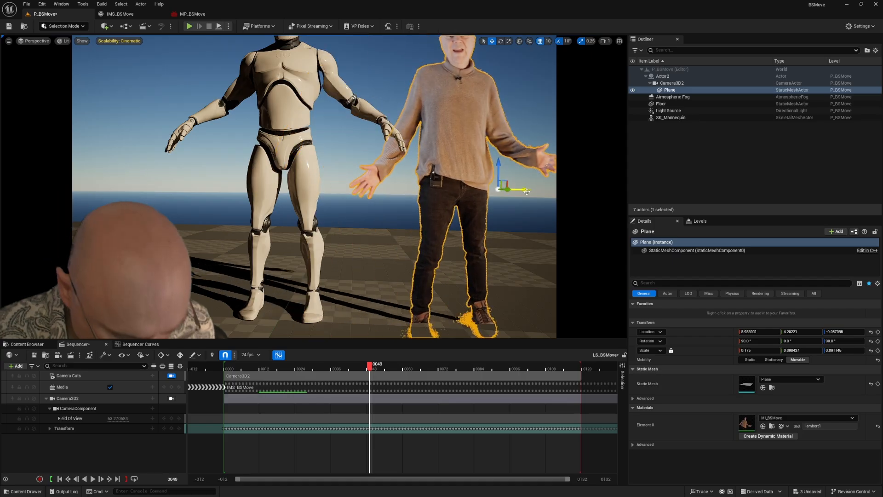
pyautogui.hotkey('ctrl', 'z')
# Step: Move SK_Mannequin to X 120 beside the filmed actor and set Camera3D2's field of view to about 69.87
pyautogui.click(285, 295)
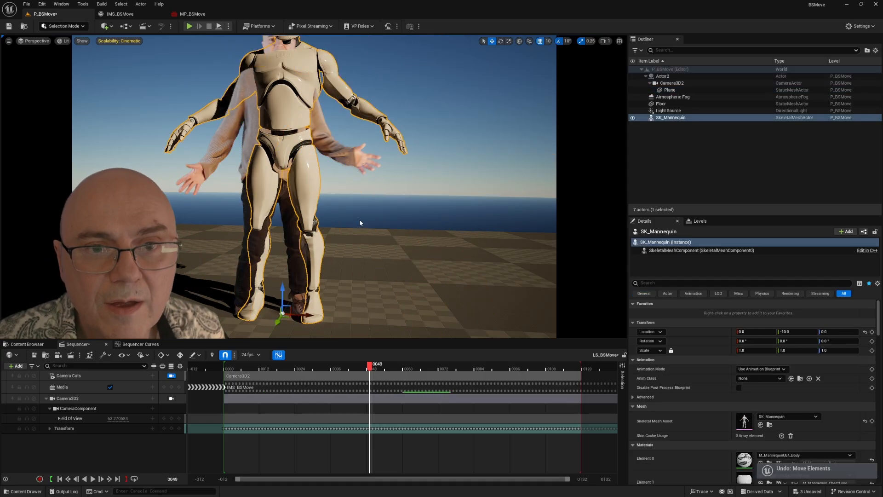
pyautogui.moveTo(308, 316); pyautogui.dragTo(526, 306)
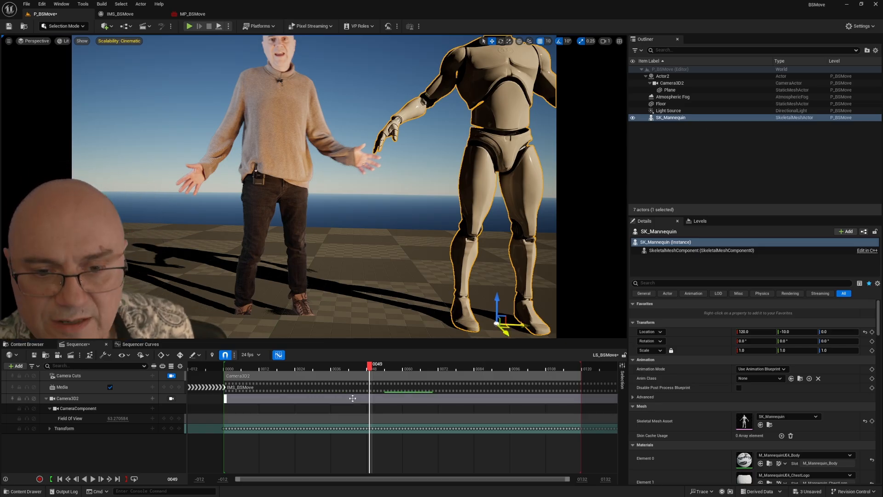
pyautogui.moveTo(369, 367)
pyautogui.mouseDown()
pyautogui.moveTo(269, 376)
pyautogui.moveTo(542, 375)
pyautogui.moveTo(203, 375)
pyautogui.moveTo(380, 366)
pyautogui.mouseUp()
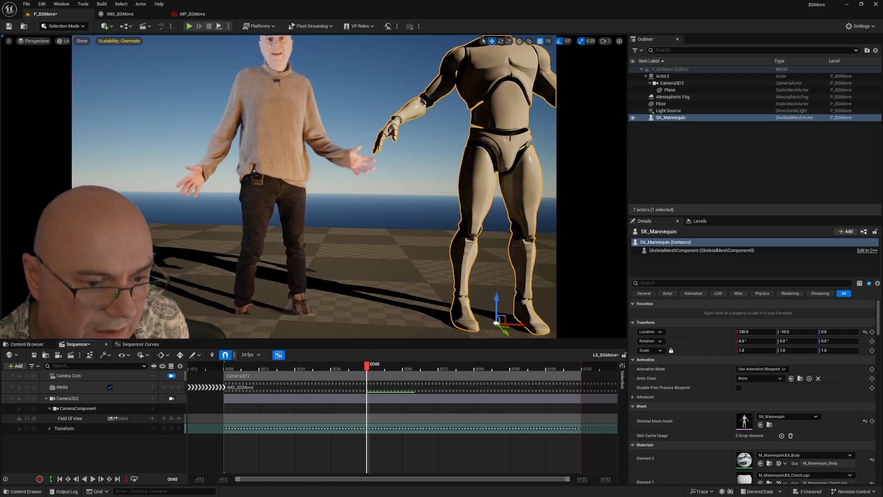
pyautogui.moveTo(111, 418)
pyautogui.mouseDown()
pyautogui.moveTo(152, 419)
pyautogui.moveTo(127, 419)
pyautogui.mouseUp()
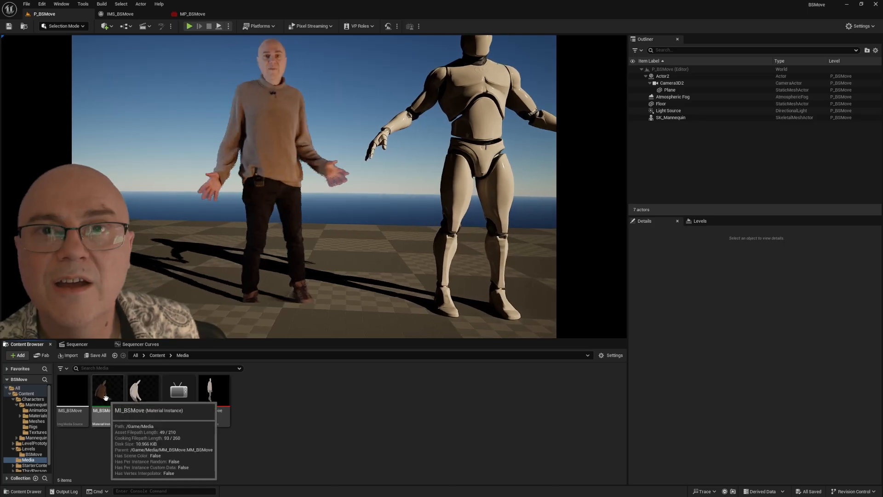
# Step: Duplicate the MM_BSMove material in the Media folder and name the copy MM_BSMoveFeet
pyautogui.click(136, 401)
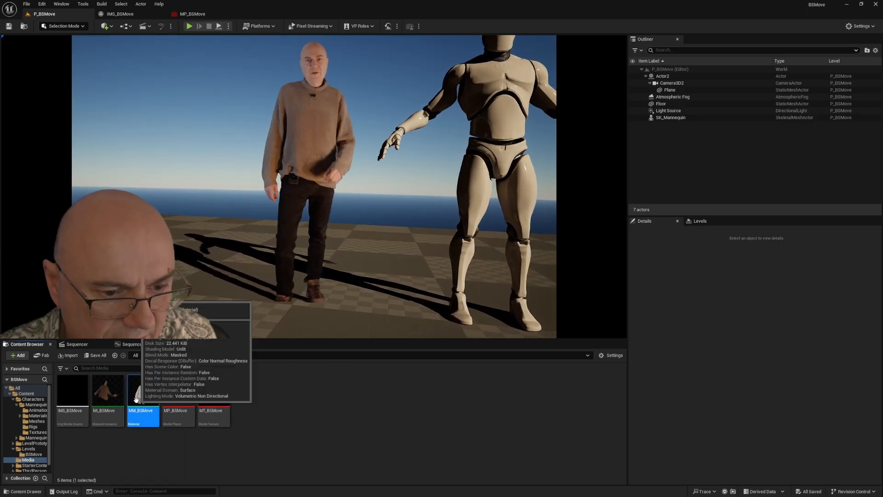
pyautogui.rightClick(142, 399)
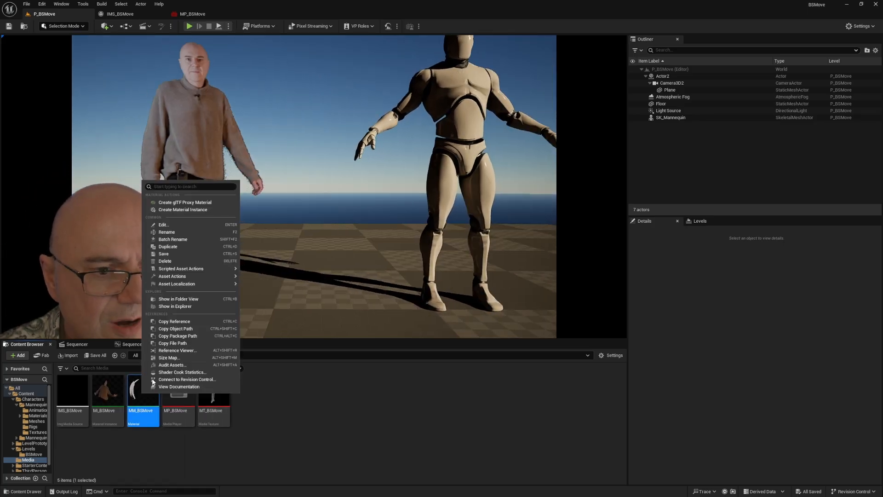
pyautogui.click(182, 246)
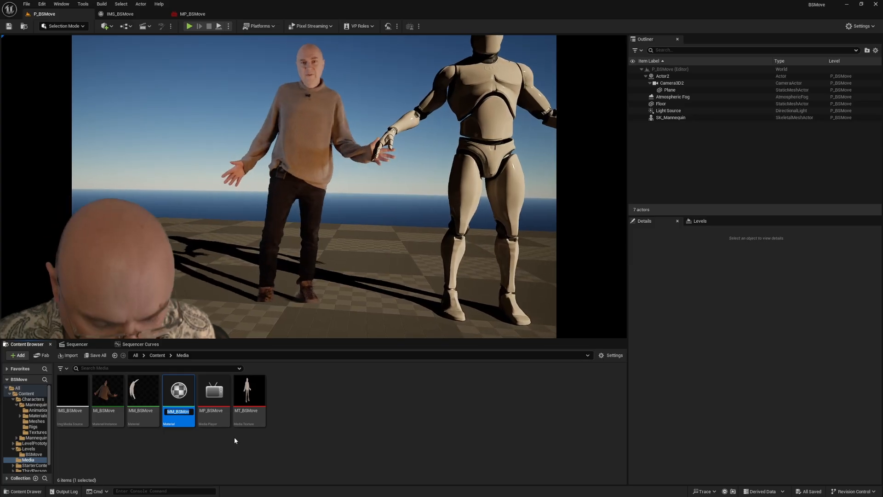
pyautogui.click(181, 412)
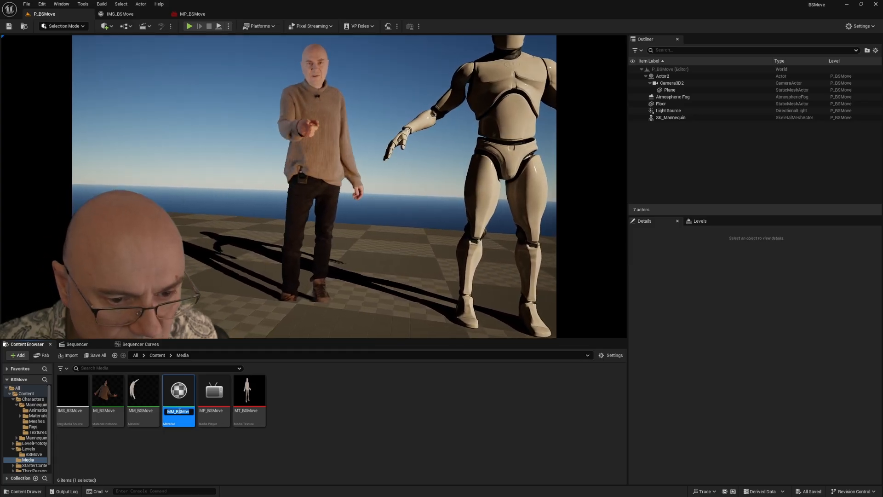
pyautogui.press('End')
pyautogui.press('BackSpace')
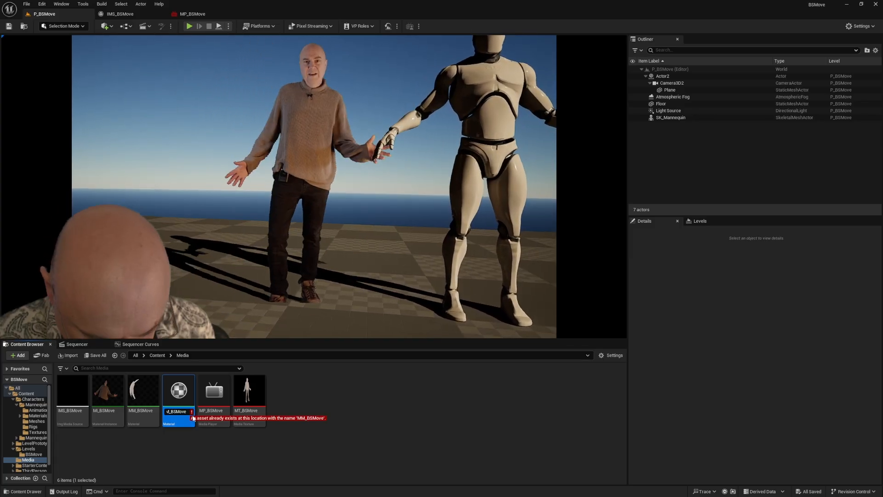
pyautogui.write('Feet')
pyautogui.press('Return')
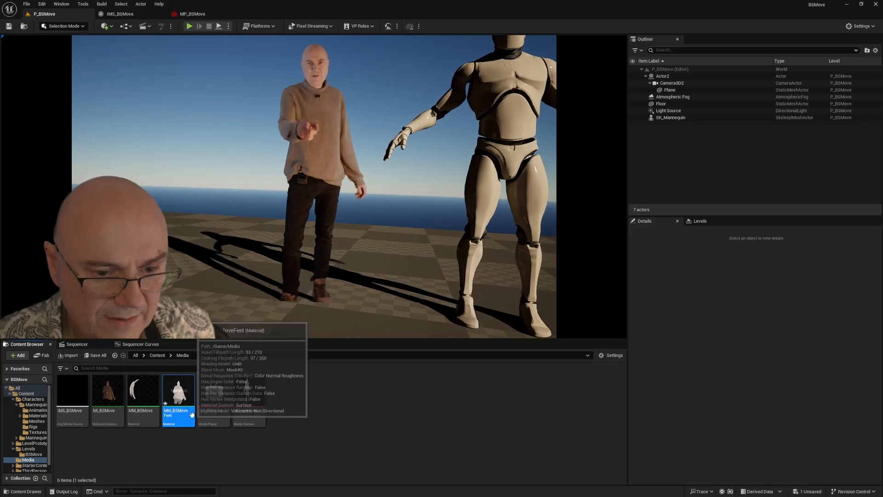
pyautogui.click(214, 455)
pyautogui.click(174, 411)
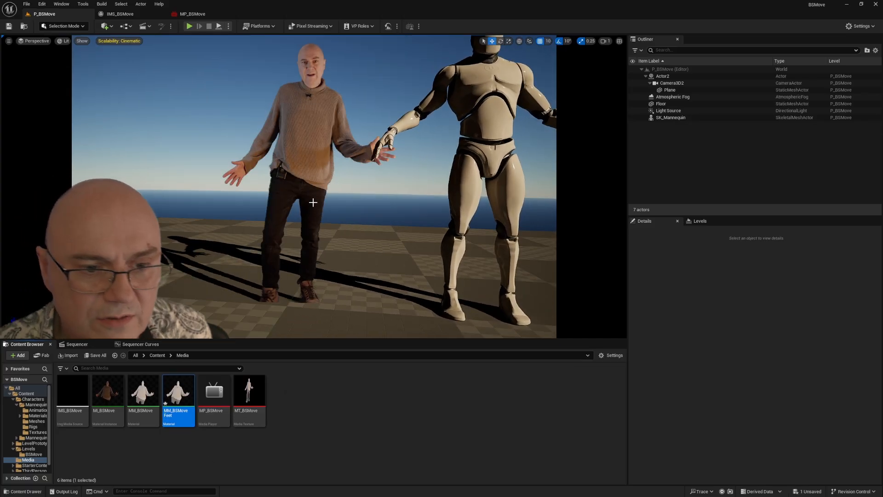
# Step: Rename the Plane that carries the filmed actor as BSMoveMain
pyautogui.click(306, 172)
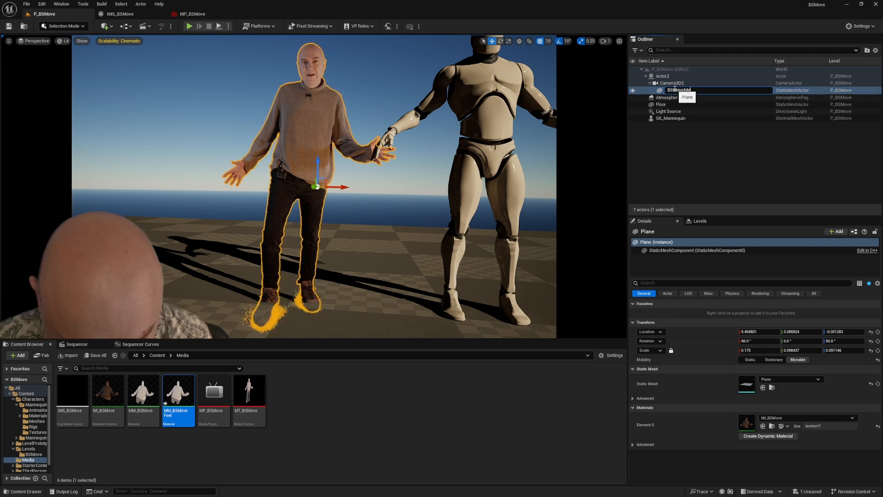
pyautogui.click(669, 84)
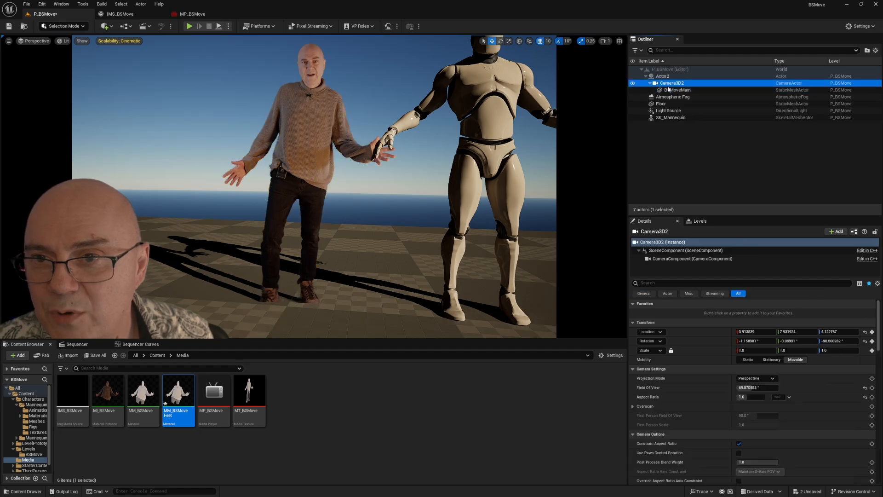
# Step: Duplicate the BSMoveMain plane and name the copy BSMoveFeet
pyautogui.click(670, 91)
pyautogui.rightClick(671, 91)
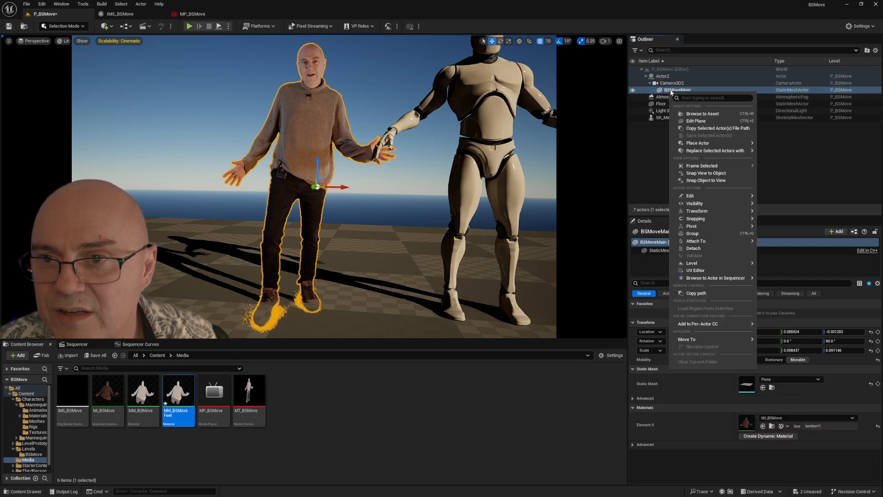
pyautogui.moveTo(695, 195)
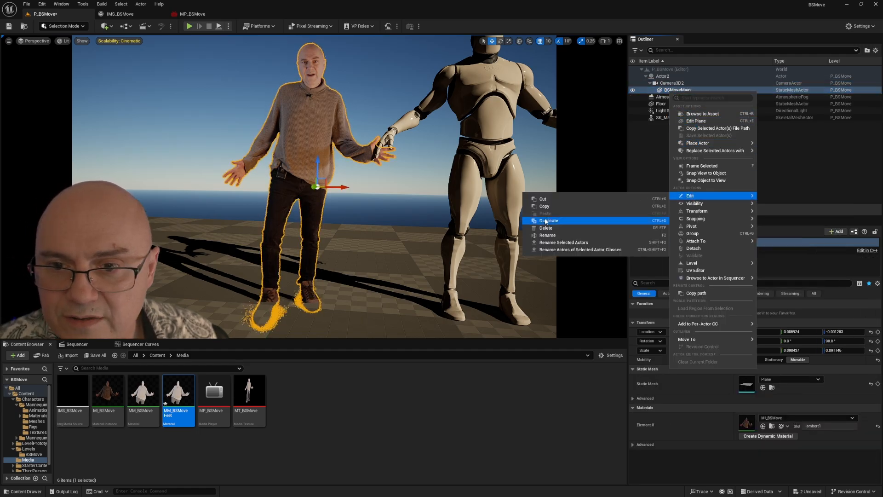
pyautogui.click(547, 221)
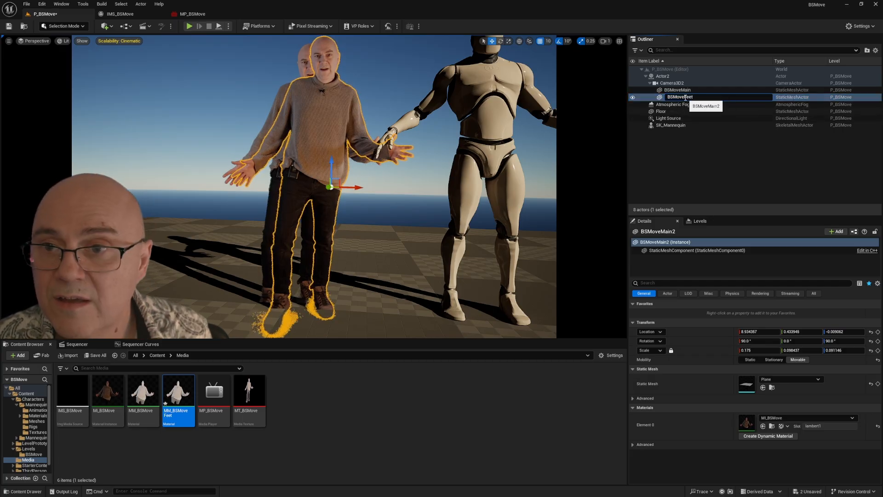
pyautogui.press('Return')
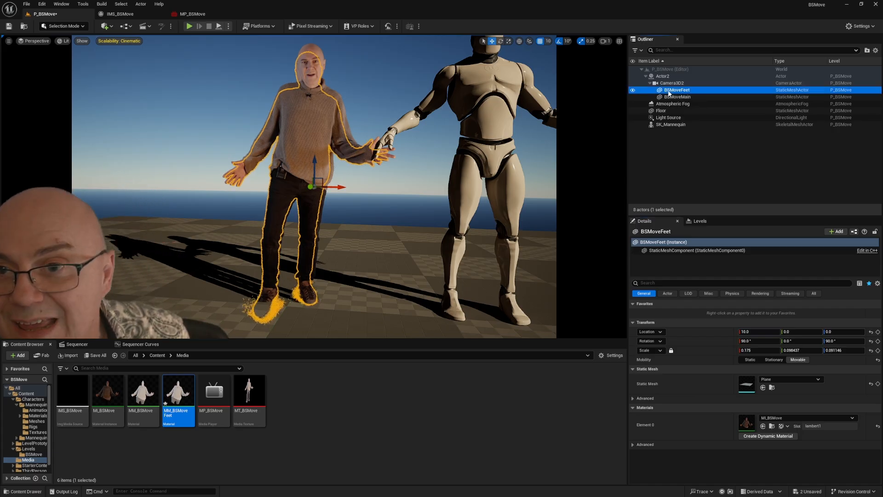
# Step: Parent BSMoveFeet to BSMoveMain and reset its location and rotation to 0 and its scale to 1
pyautogui.moveTo(673, 99); pyautogui.dragTo(674, 98)
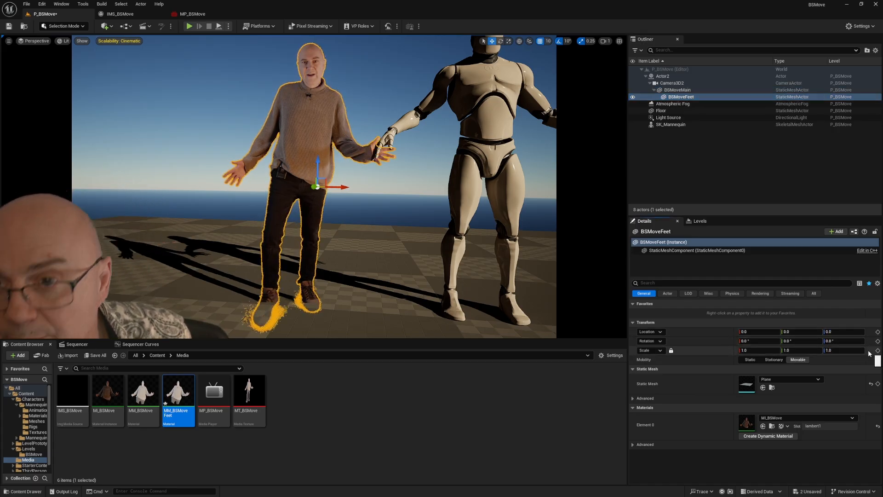
pyautogui.click(676, 91)
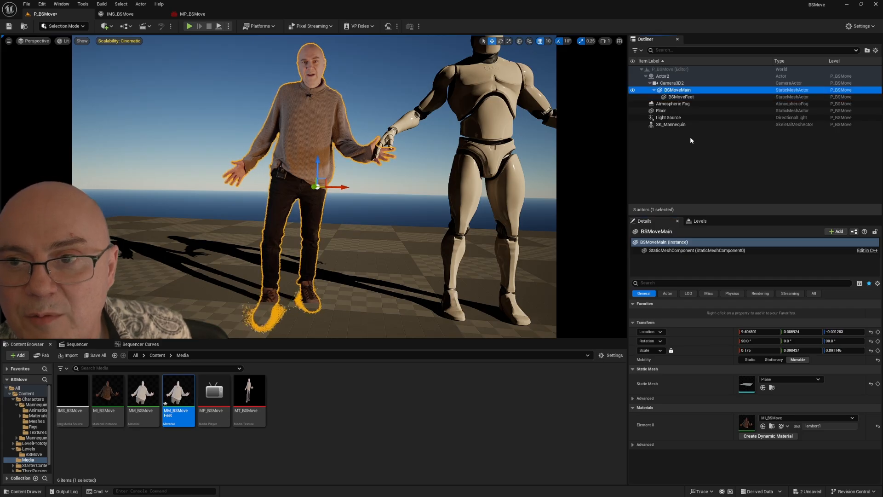
pyautogui.click(680, 98)
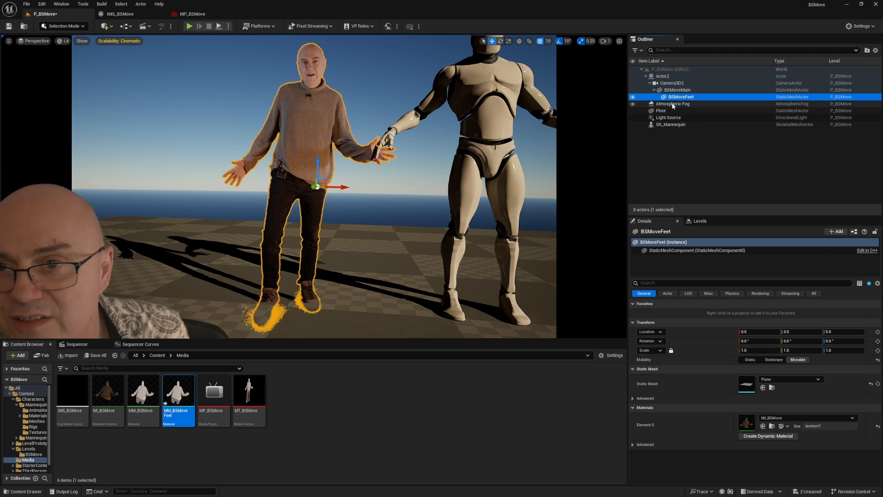
pyautogui.click(672, 91)
pyautogui.click(677, 98)
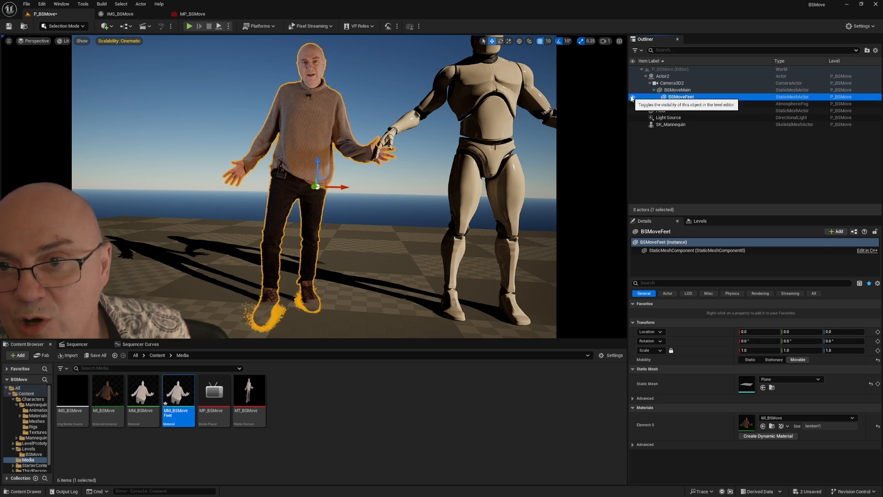
pyautogui.click(680, 95)
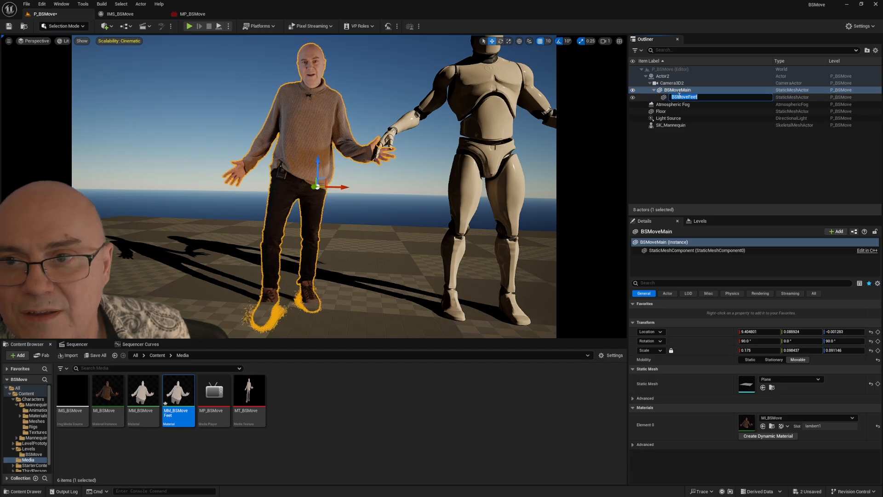
pyautogui.click(664, 98)
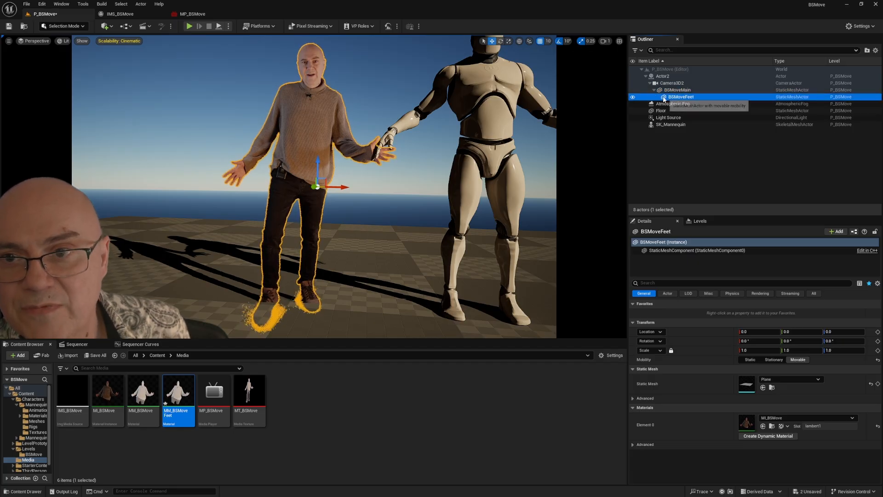
# Step: Hide BSMoveMain, keep BSMoveFeet visible and assign the MM_BSMoveFeet material to it
pyautogui.click(632, 91)
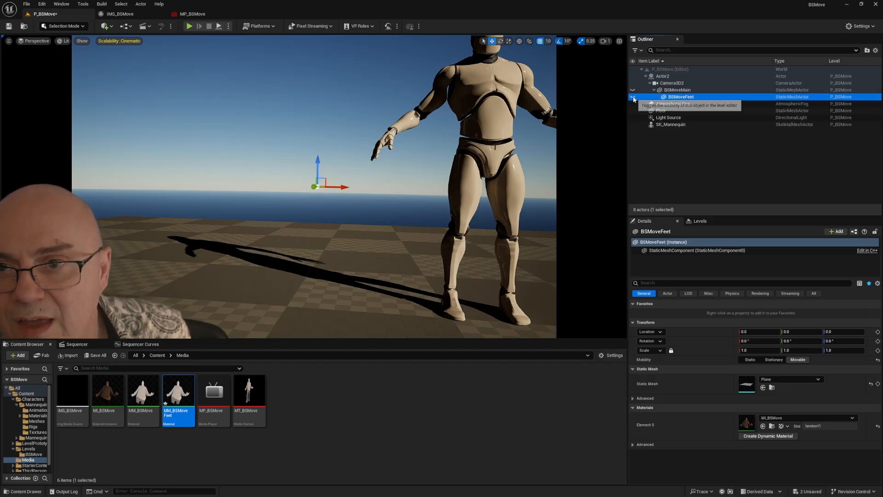
pyautogui.click(633, 97)
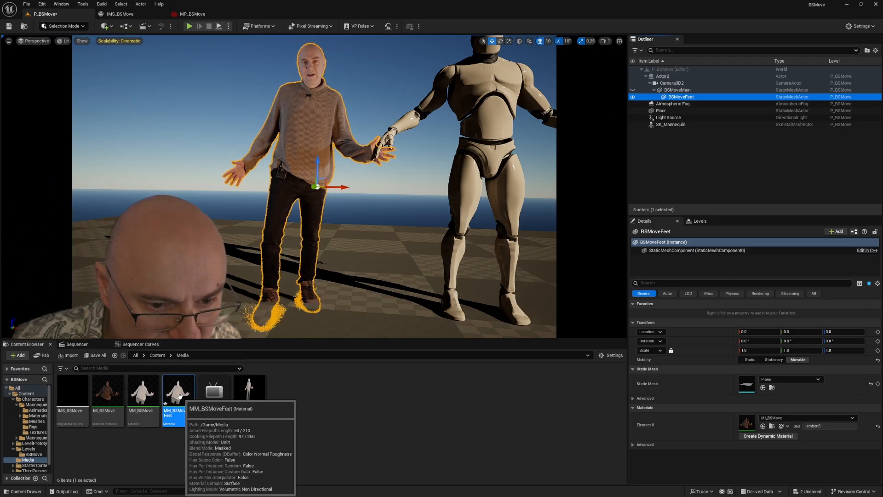
pyautogui.moveTo(178, 398); pyautogui.dragTo(791, 420)
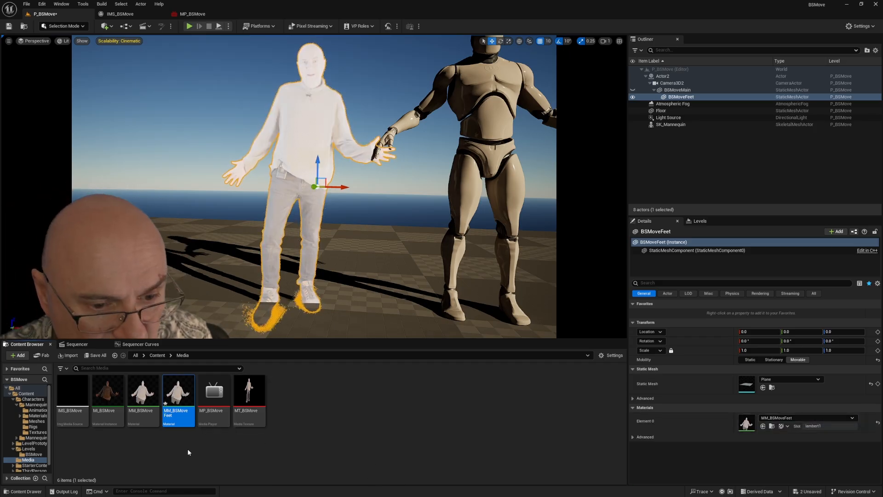
# Step: Open the MM_BSMoveFeet material and look through its depth-related properties
pyautogui.doubleClick(176, 397)
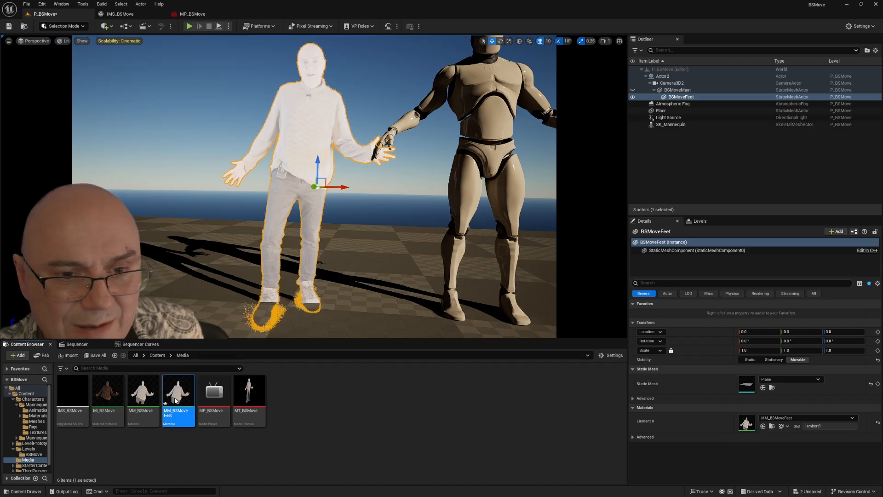
pyautogui.moveTo(347, 143); pyautogui.dragTo(720, 62)
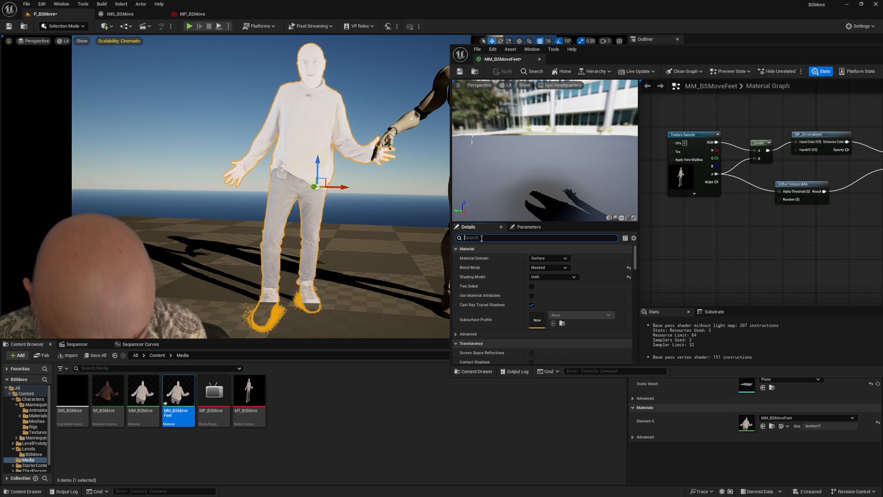
pyautogui.click(482, 238)
pyautogui.write('dep')
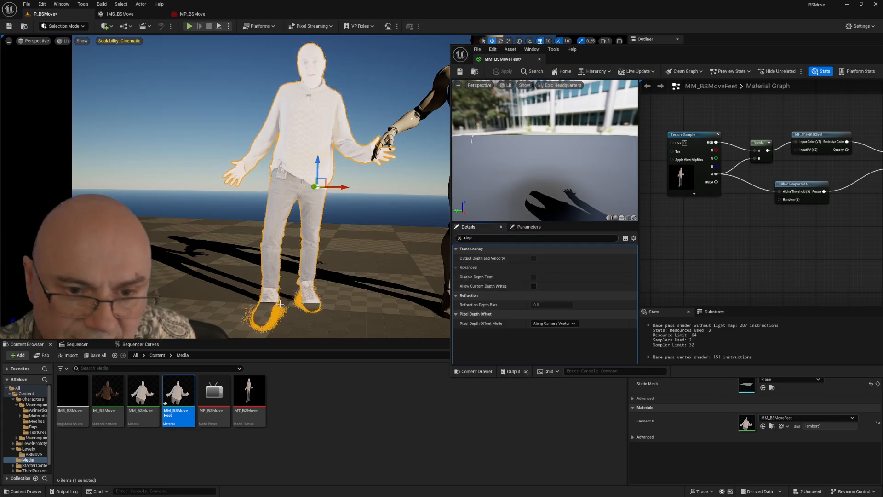
pyautogui.moveTo(703, 54); pyautogui.dragTo(599, 112)
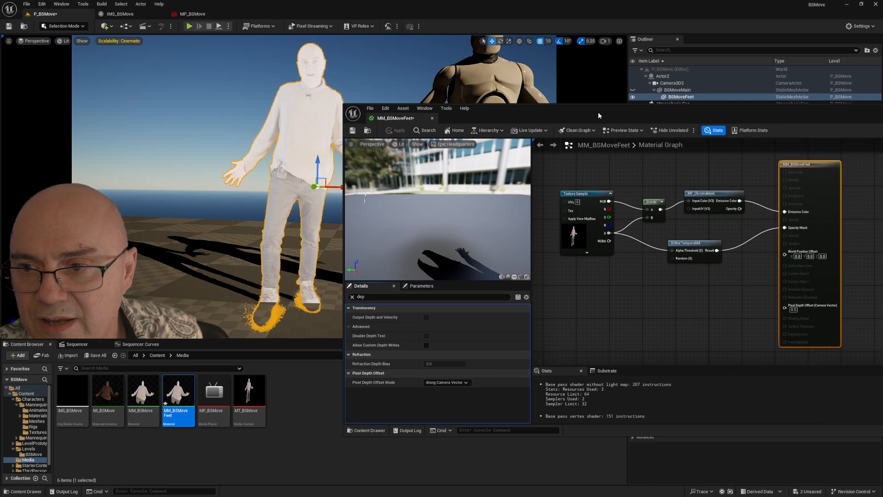
pyautogui.click(352, 297)
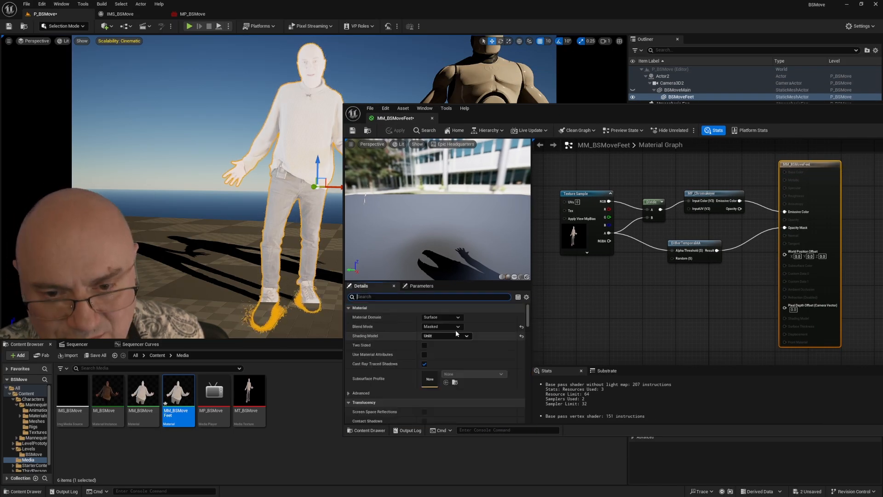
# Step: Set MM_BSMoveFeet's blend mode to AlphaComposite (Premultiplied Alpha) and connect the Texture Sample's alpha output to Opacity
pyautogui.click(443, 346)
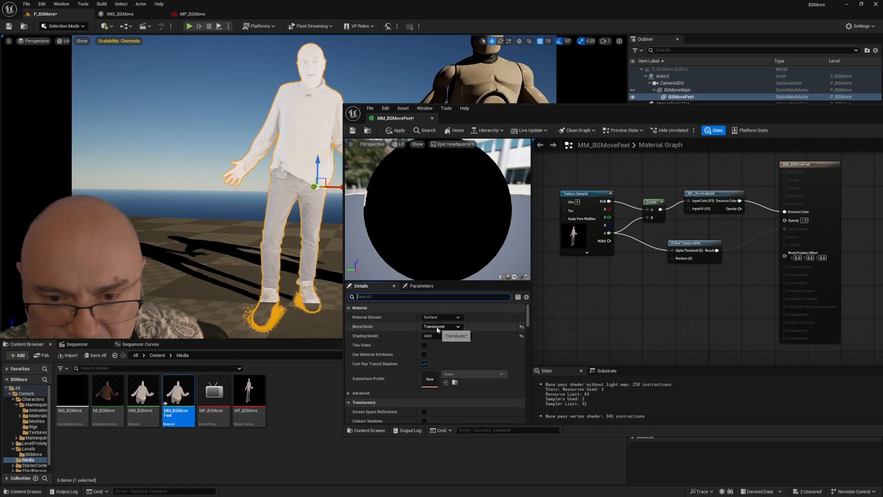
pyautogui.click(437, 328)
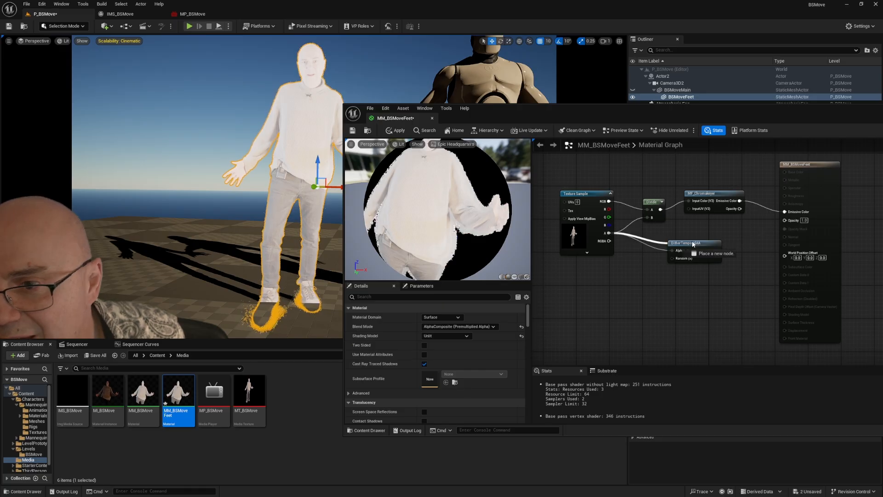
pyautogui.moveTo(785, 223); pyautogui.dragTo(785, 221)
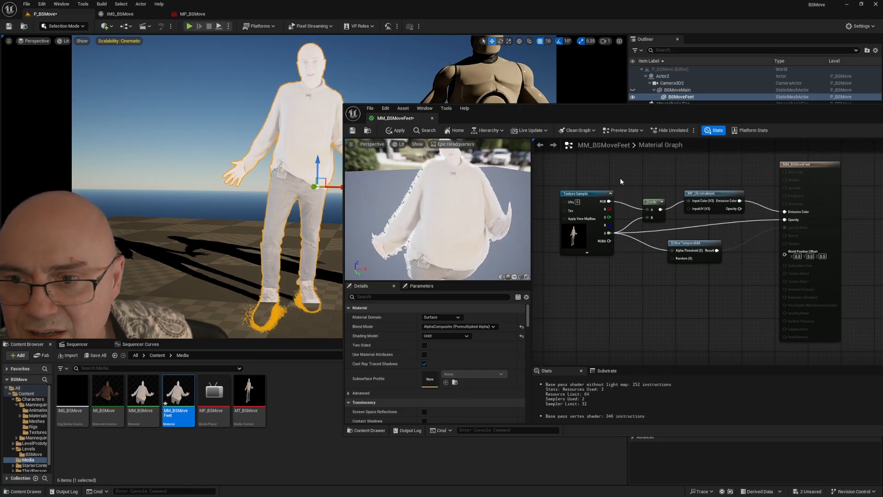
# Step: Set MM_BSMoveFeet's blend mode to Translucent and apply the change to the material
pyautogui.click(444, 328)
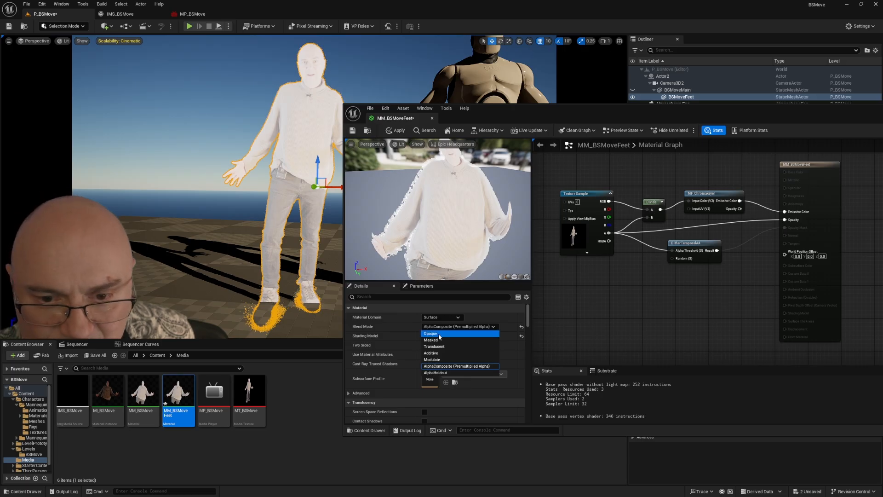
pyautogui.click(437, 347)
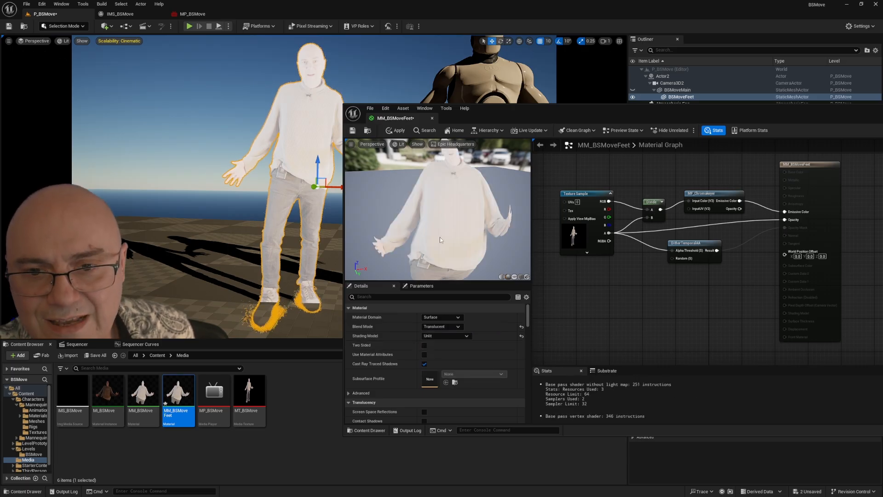
pyautogui.moveTo(442, 213); pyautogui.dragTo(530, 221)
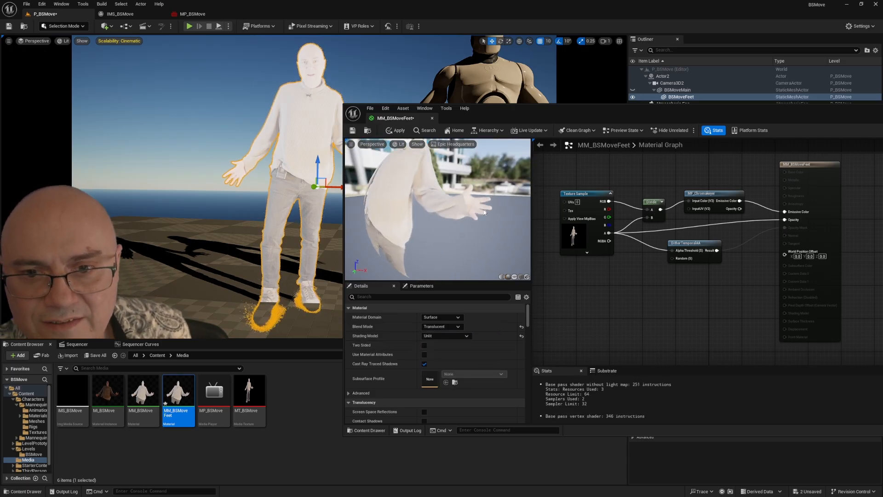
pyautogui.click(399, 131)
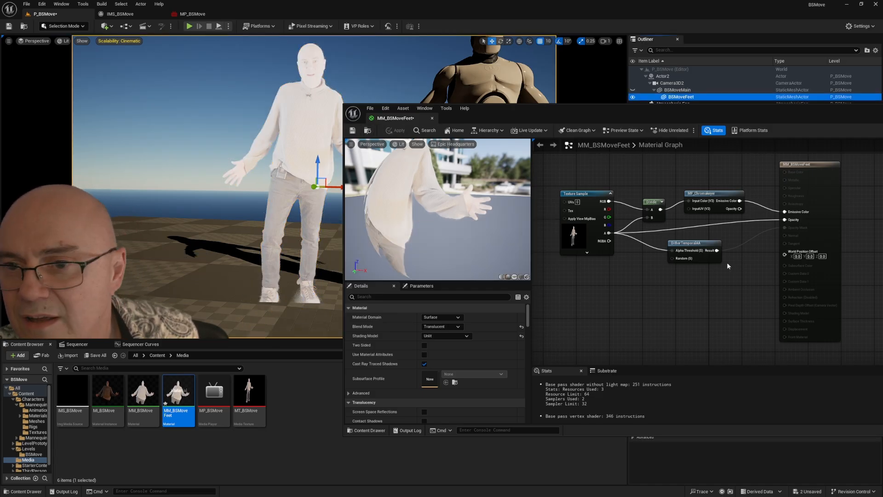
# Step: Enable Disable Depth Test in the MM_BSMoveFeet material, apply it and return to the level
pyautogui.click(793, 170)
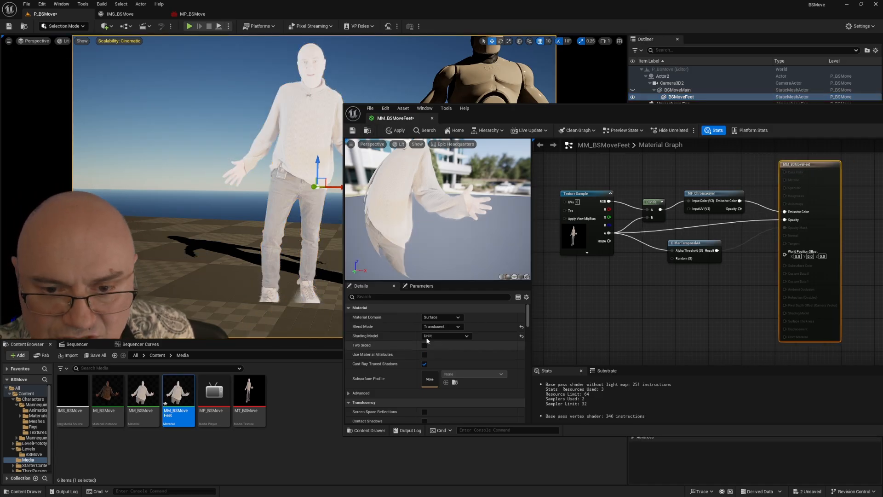
pyautogui.click(362, 297)
pyautogui.write('de')
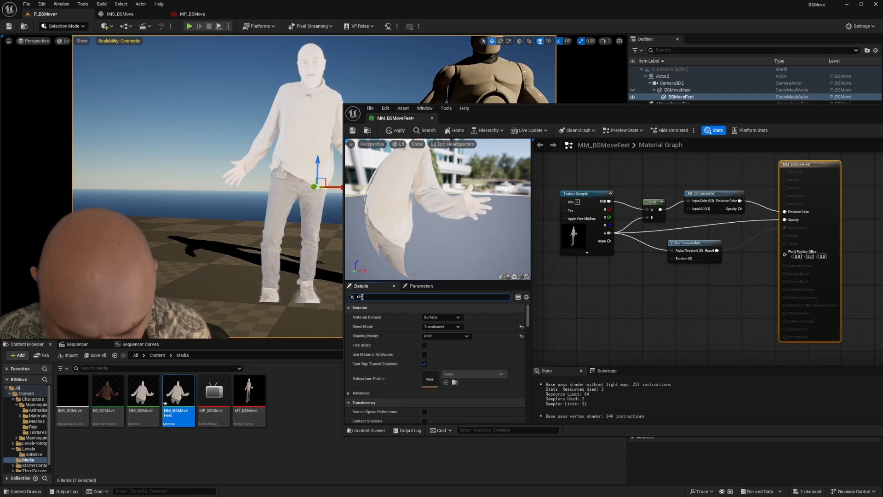
pyautogui.write('p')
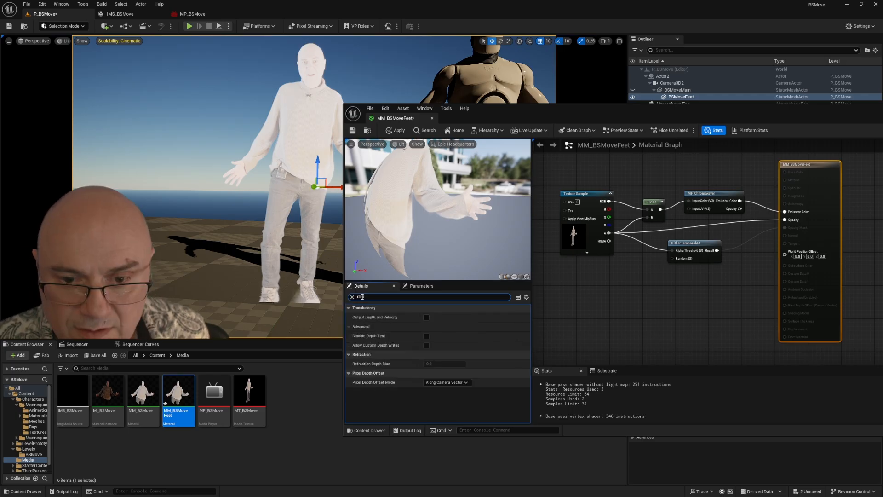
pyautogui.click(427, 336)
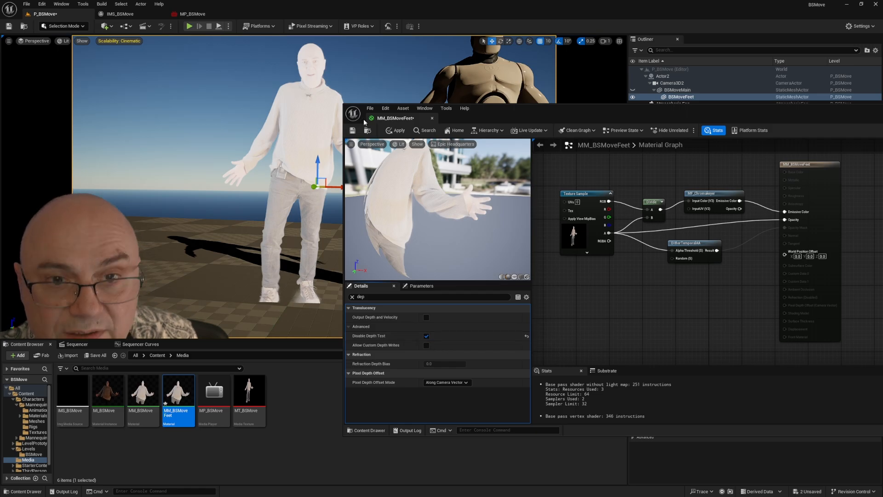
pyautogui.click(398, 131)
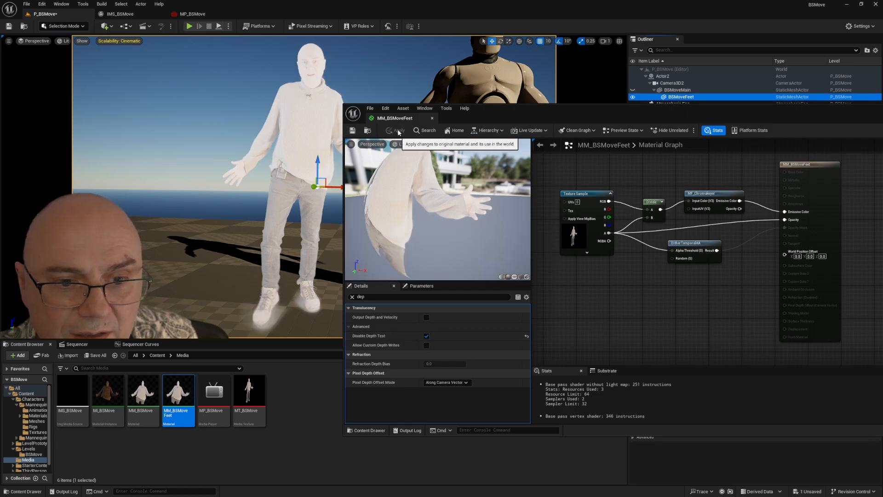
pyautogui.moveTo(825, 114); pyautogui.dragTo(648, 120)
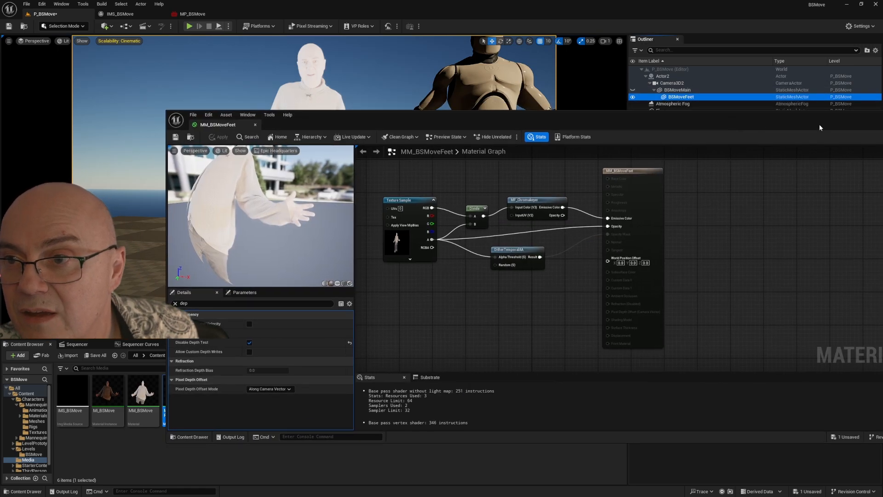
pyautogui.moveTo(820, 127); pyautogui.dragTo(639, 126)
pyautogui.click(733, 114)
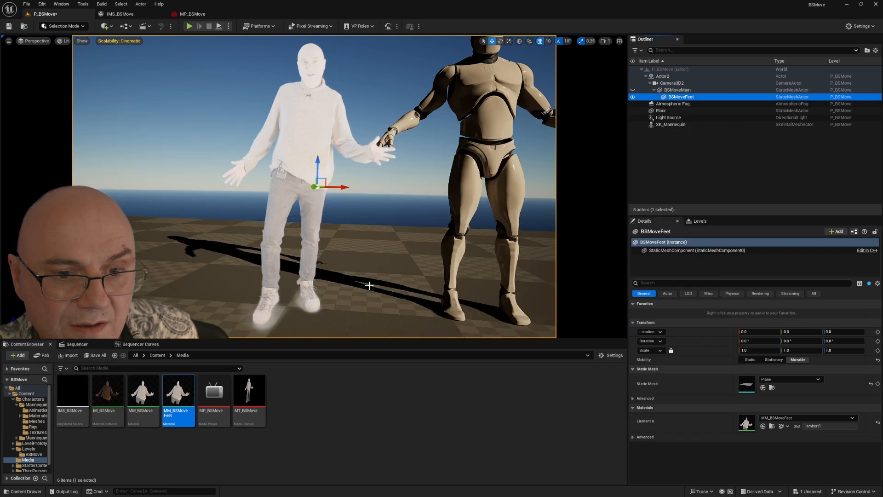
# Step: Play the level sequence to check the feet against the floor, and return to the Media folder
pyautogui.click(97, 344)
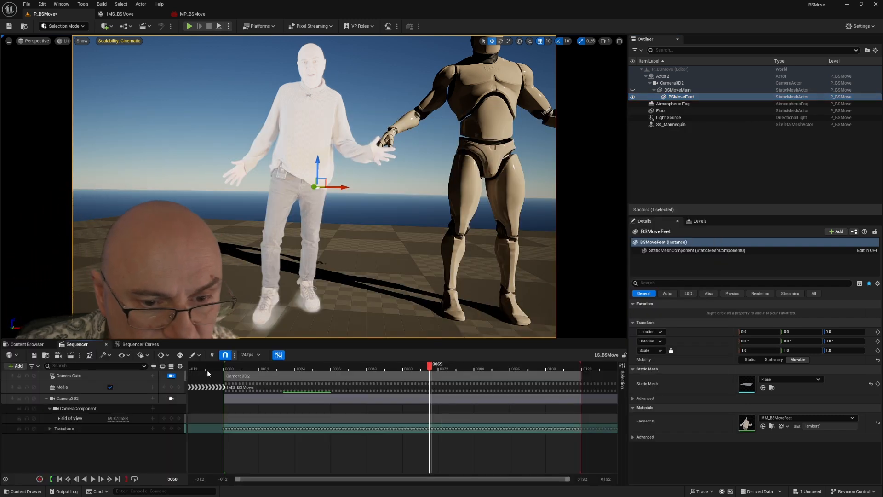
pyautogui.click(93, 478)
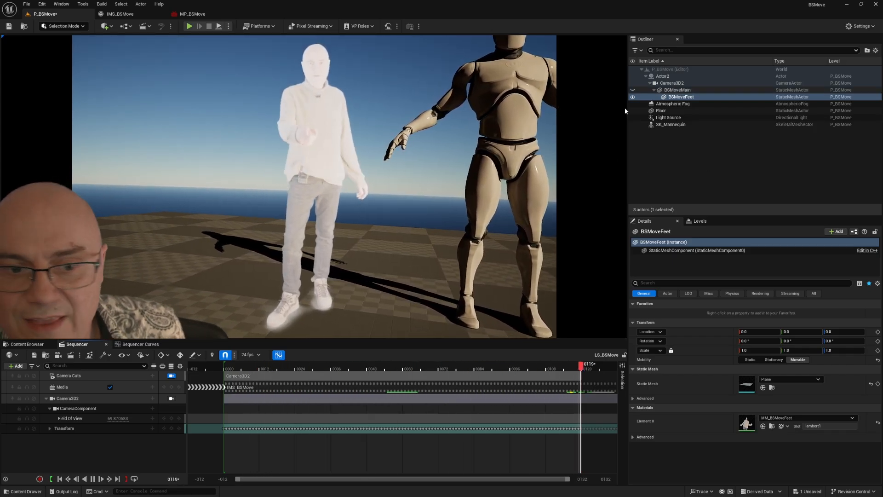
pyautogui.click(37, 345)
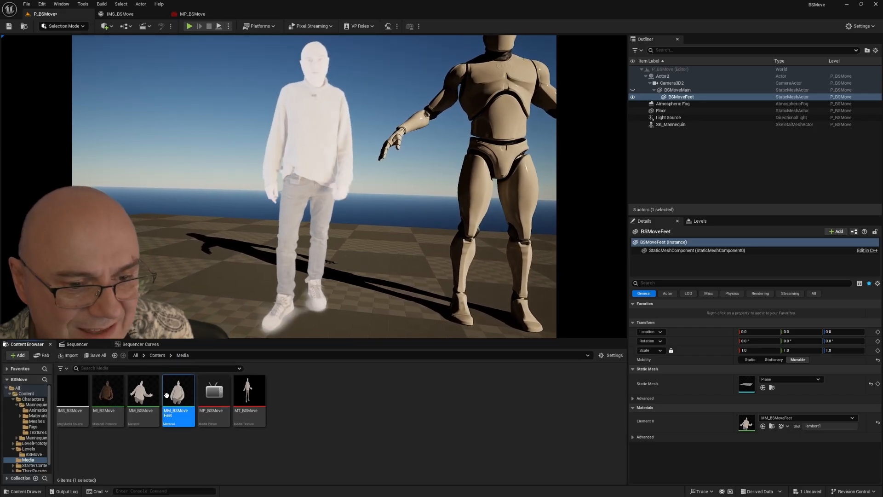
# Step: Create a material instance of MM_BSMoveFeet named MI_BSMoveFeet_Inst and assign it to the BSMoveFeet plane's Element 0
pyautogui.rightClick(188, 391)
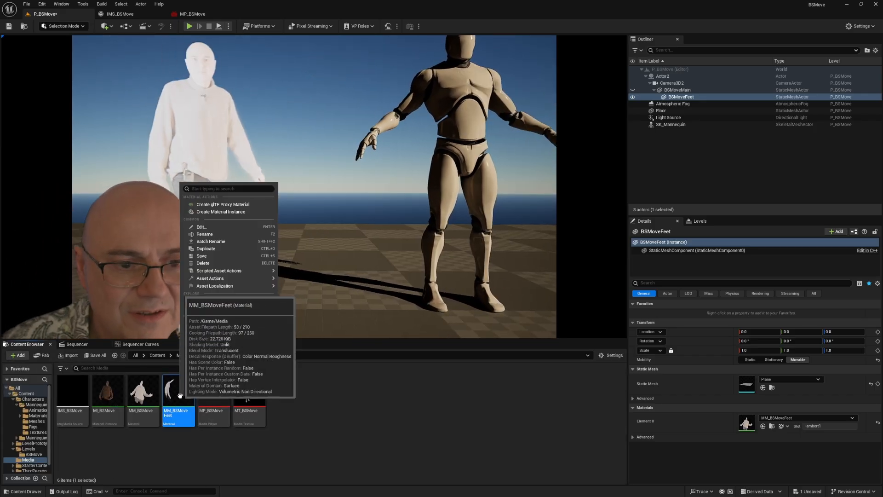
pyautogui.click(208, 212)
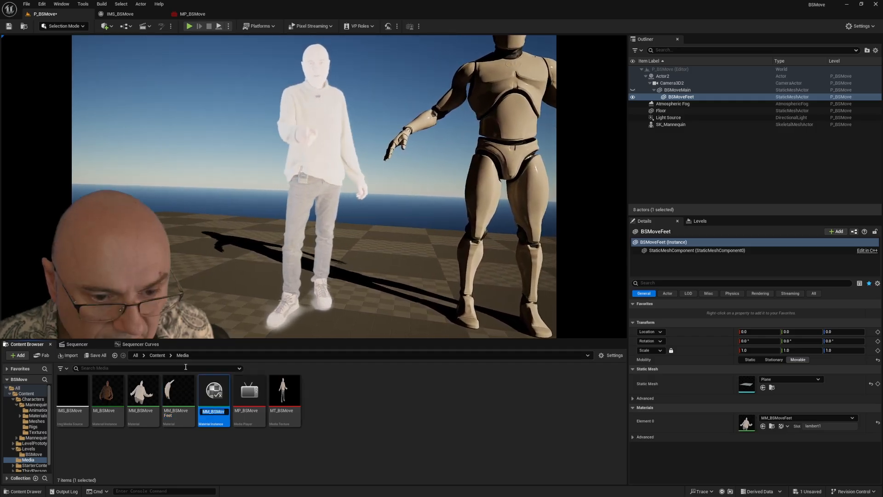
pyautogui.write('MI_BSMoveF')
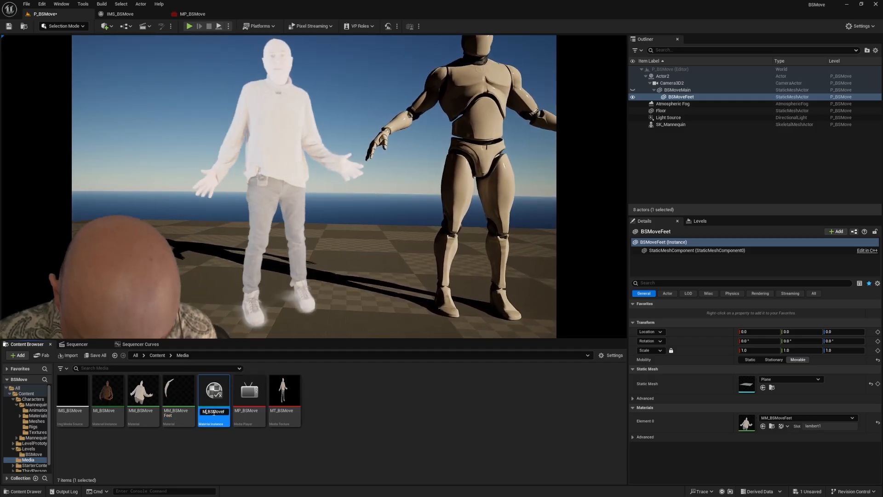
pyautogui.write('eet_Inst')
pyautogui.press('Return')
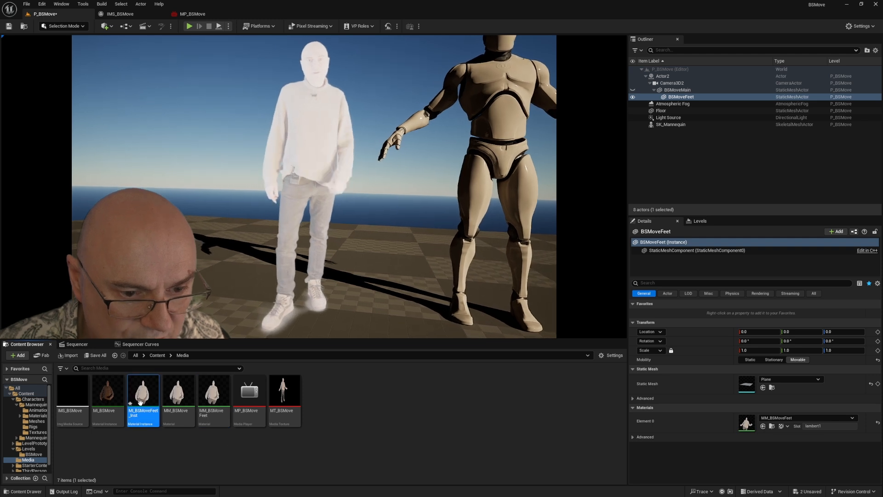
pyautogui.moveTo(141, 400); pyautogui.dragTo(800, 421)
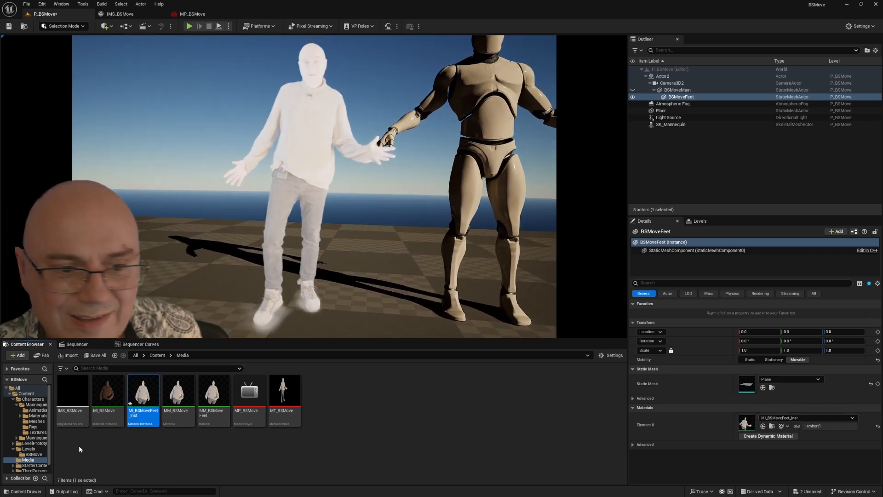
pyautogui.click(79, 445)
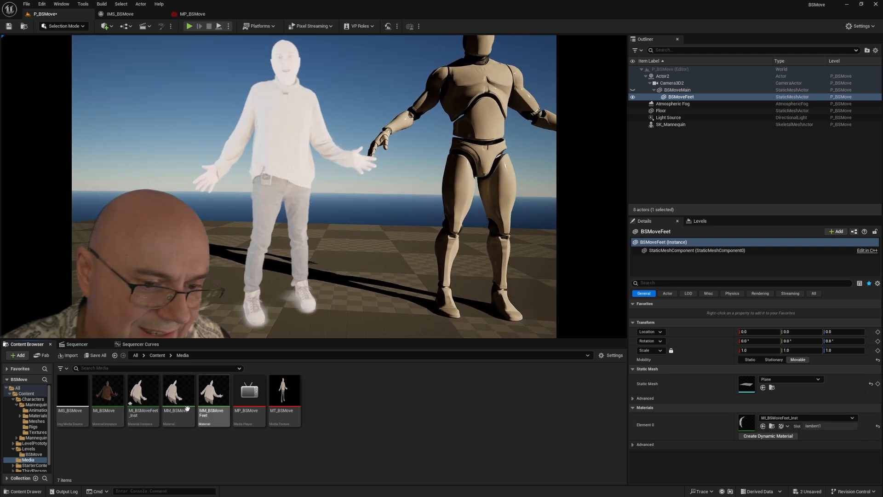
# Step: Copy the linear hex value of the Gamma colour from the MI_BSMove material instance and close its editor
pyautogui.click(101, 398)
pyautogui.doubleClick(101, 397)
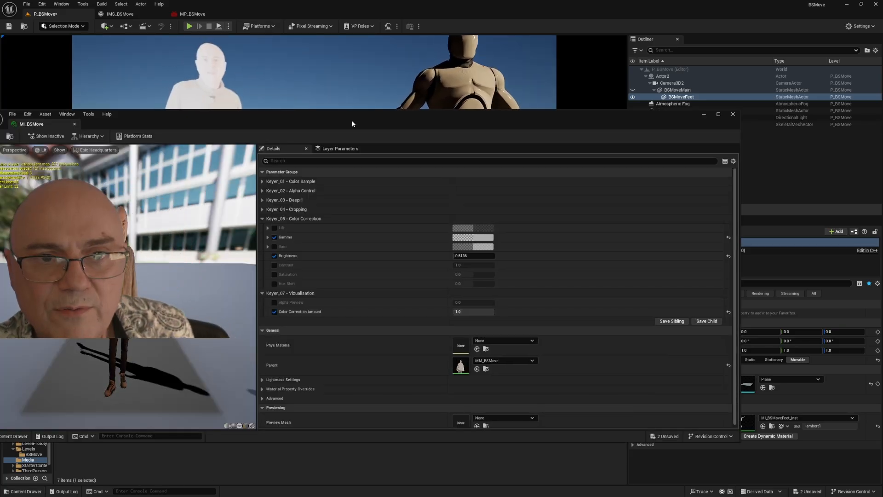
pyautogui.moveTo(352, 120); pyautogui.dragTo(485, 80)
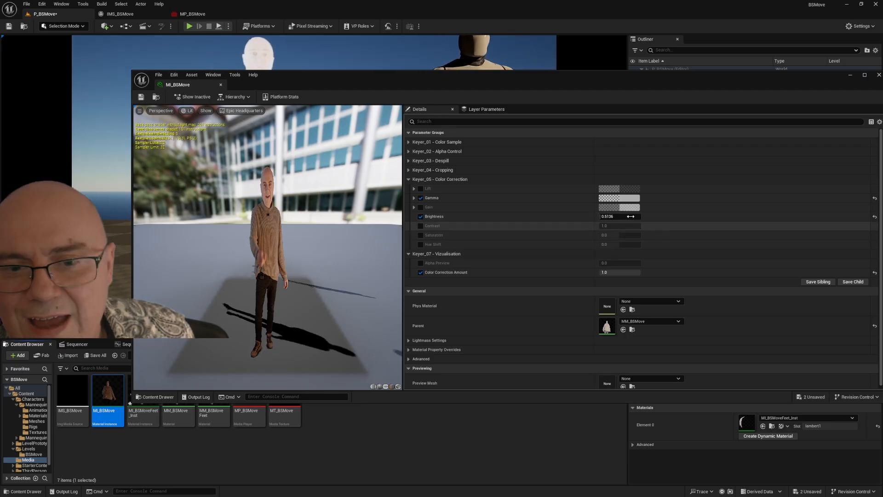
pyautogui.click(632, 198)
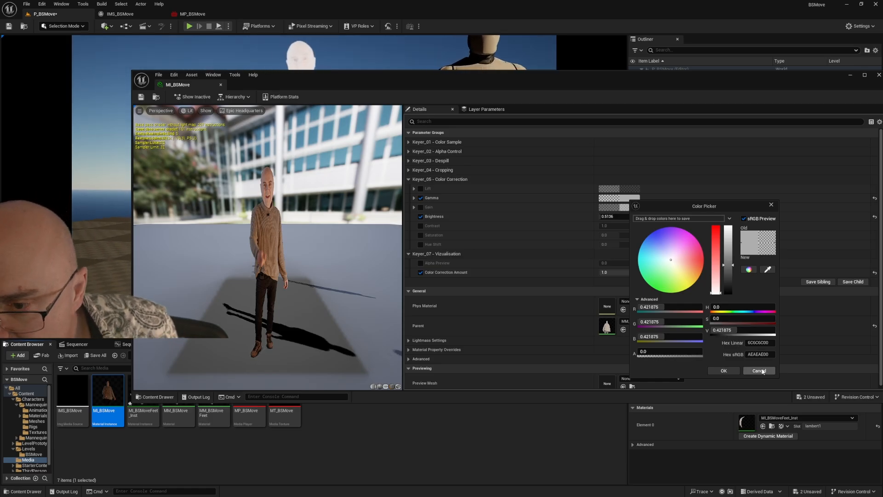
pyautogui.rightClick(757, 343)
pyautogui.click(779, 372)
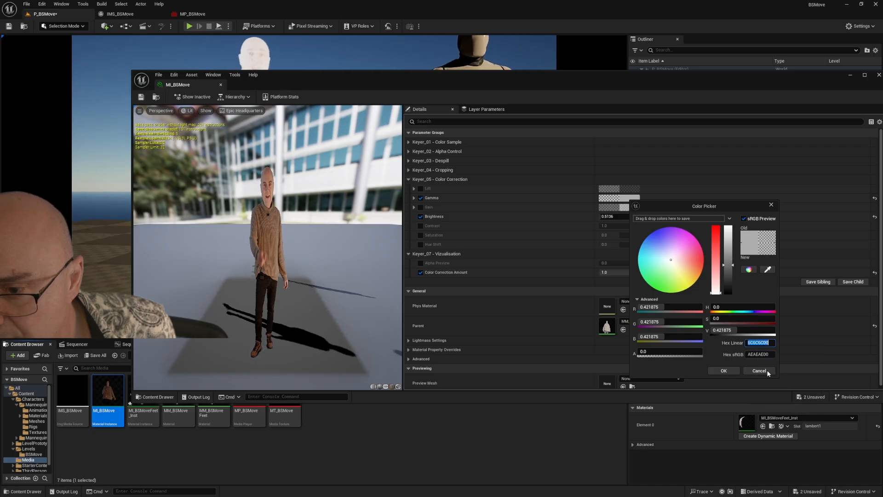
pyautogui.click(723, 373)
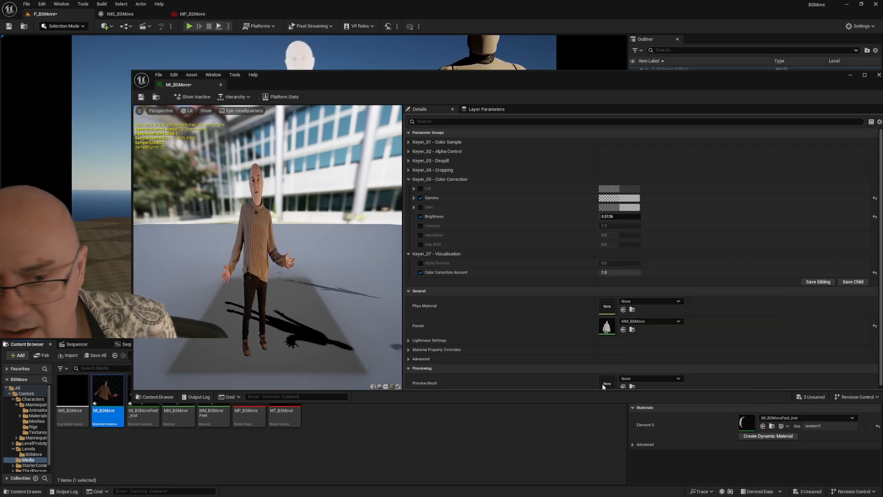
pyautogui.click(878, 76)
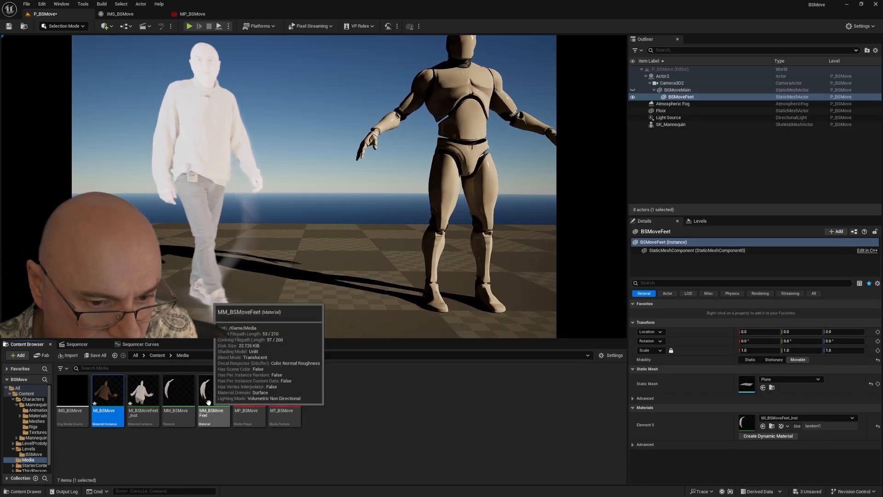
# Step: Enable Gamma in MI_BSMoveFeet_Inst and set its colour to the copied linear hex value 6C6C6C00
pyautogui.doubleClick(143, 391)
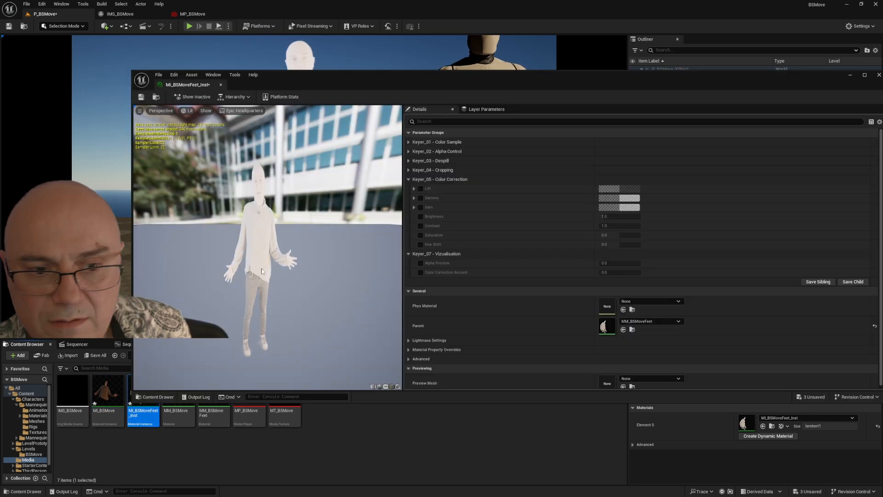
pyautogui.click(421, 198)
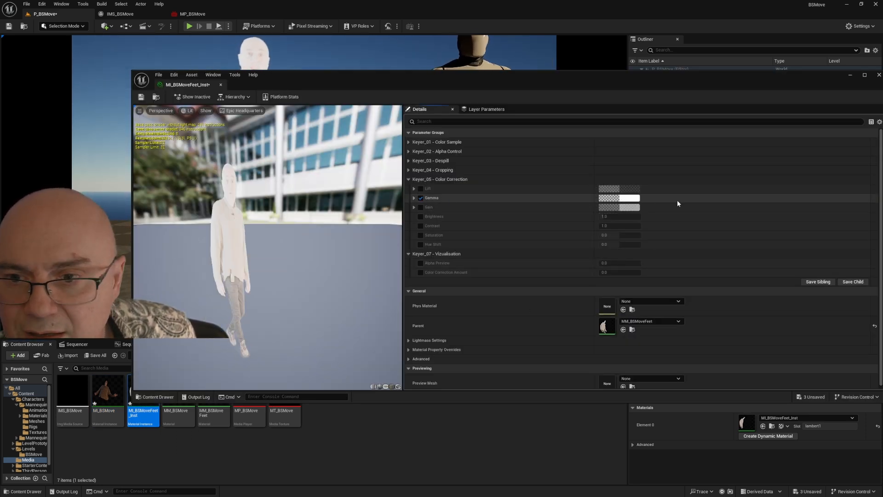
pyautogui.click(629, 198)
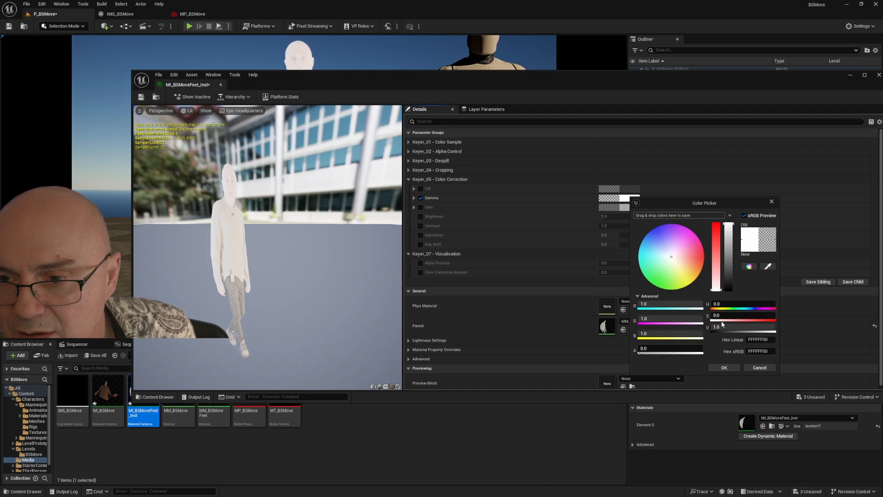
pyautogui.rightClick(751, 340)
pyautogui.click(771, 376)
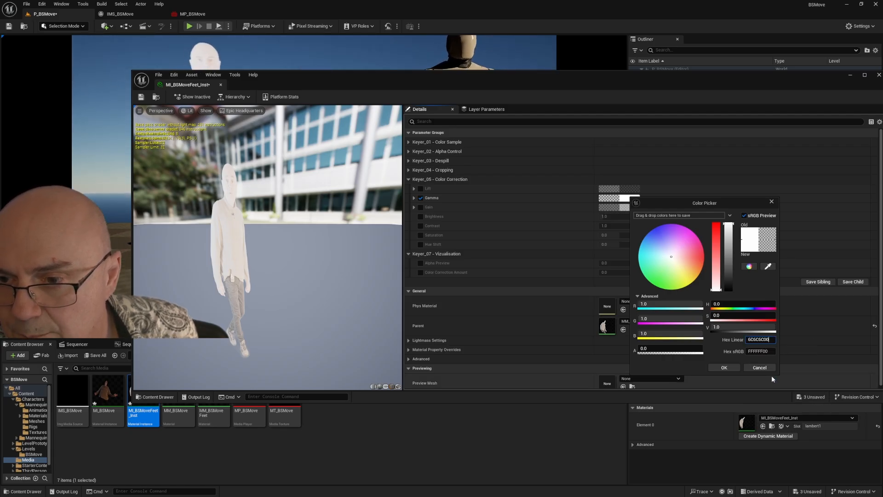
pyautogui.click(724, 367)
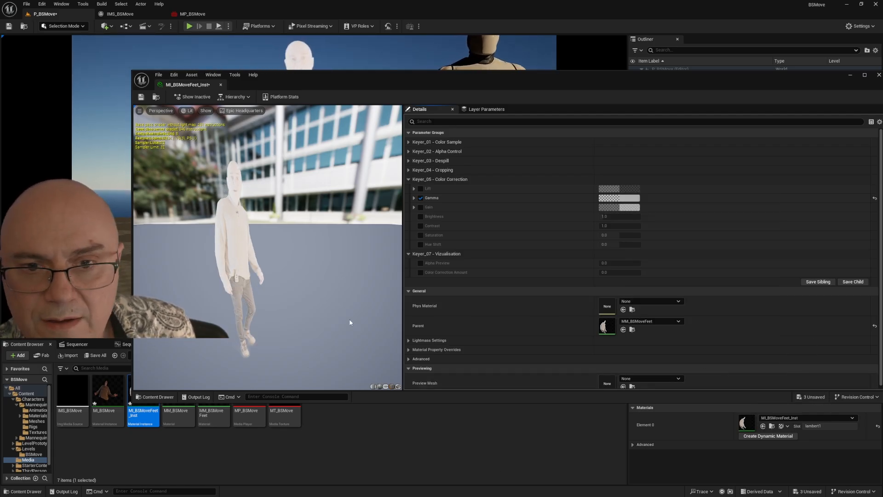
# Step: Enable Color Correction Amount in MI_BSMoveFeet_Inst, set it to 1.0 and close the editor
pyautogui.click(421, 272)
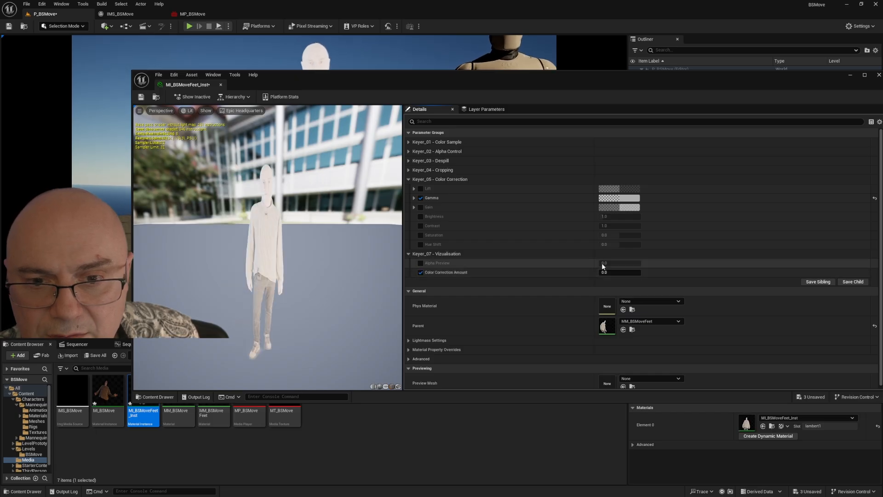
pyautogui.moveTo(603, 271); pyautogui.dragTo(641, 272)
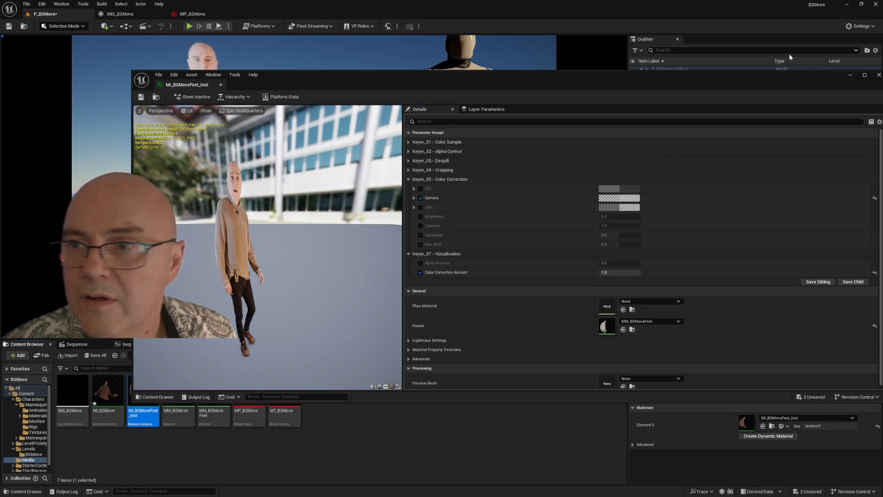
pyautogui.click(879, 75)
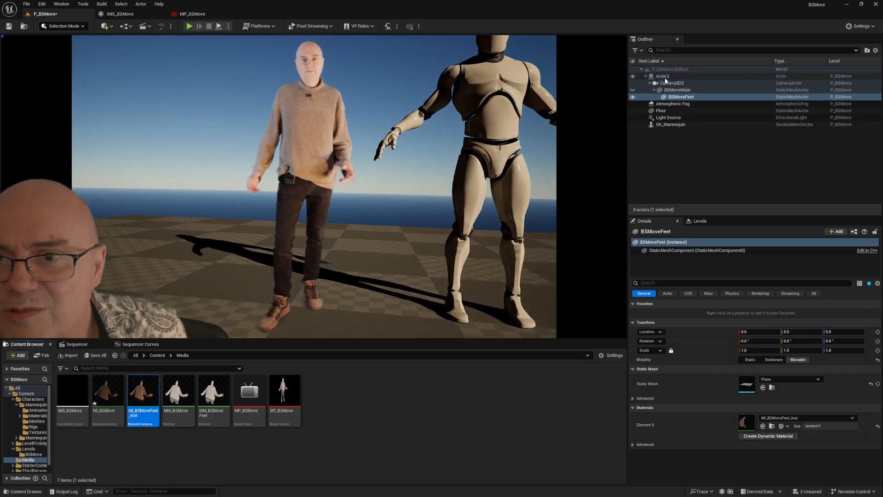
# Step: Select Actor2, enlarge the viewport and set the actor's Z location to -16.0 to align the feet with the floor
pyautogui.click(665, 76)
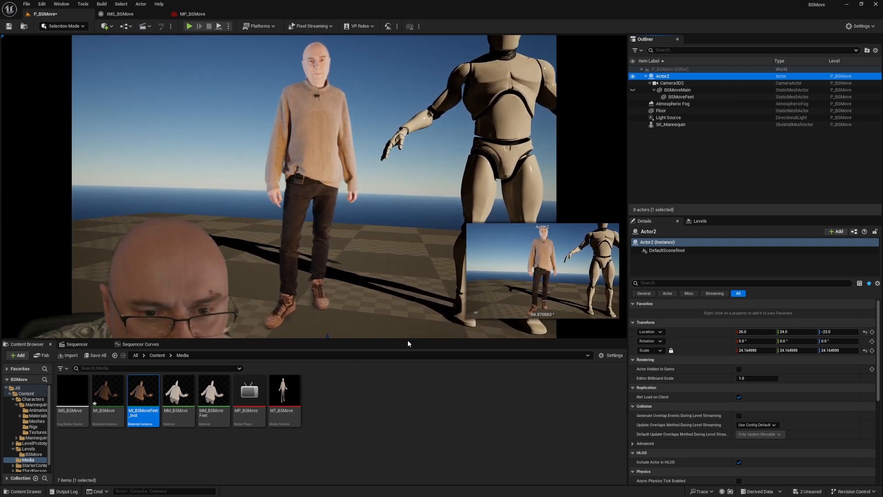
pyautogui.moveTo(302, 339); pyautogui.dragTo(301, 426)
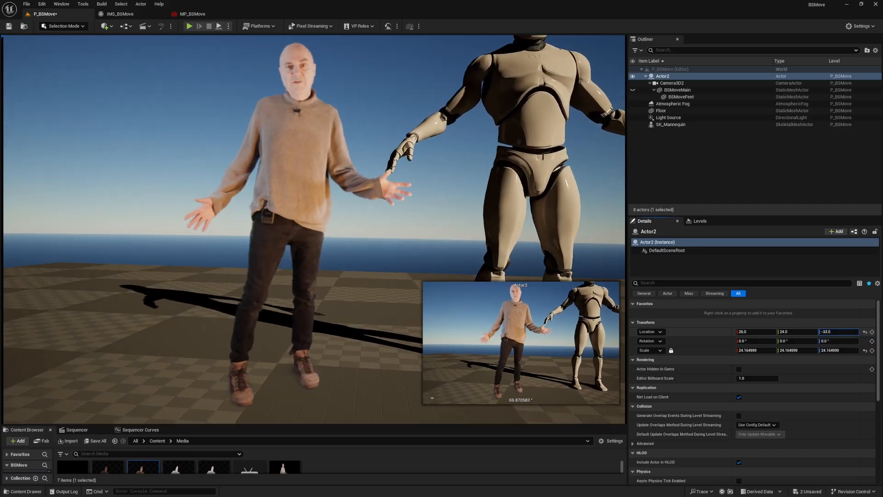
pyautogui.moveTo(842, 332); pyautogui.dragTo(839, 332)
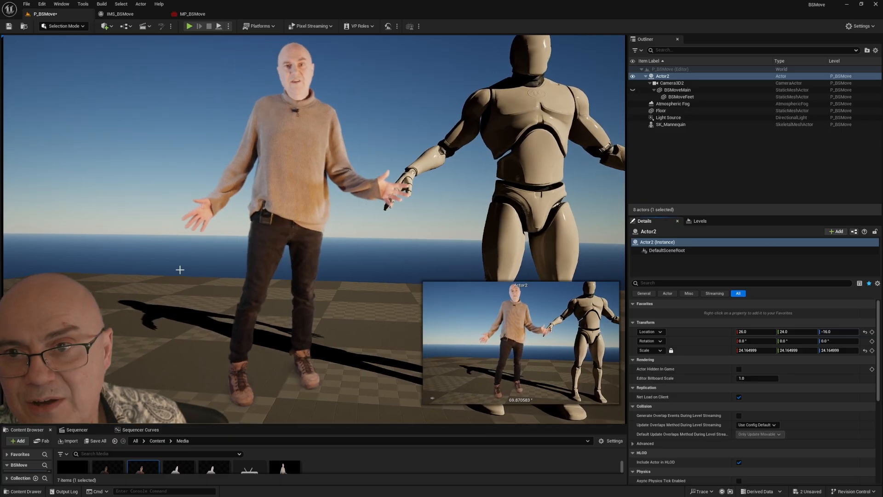
# Step: Make BSMoveMain visible again and toggle BSMoveFeet and BSMoveMain on and off to compare the two planes
pyautogui.click(633, 90)
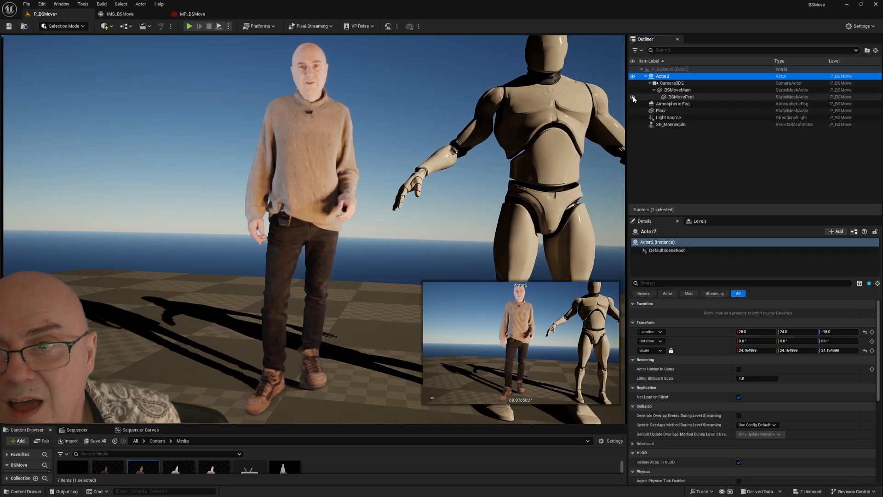
pyautogui.click(633, 98)
pyautogui.click(633, 98)
pyautogui.click(634, 98)
pyautogui.click(634, 97)
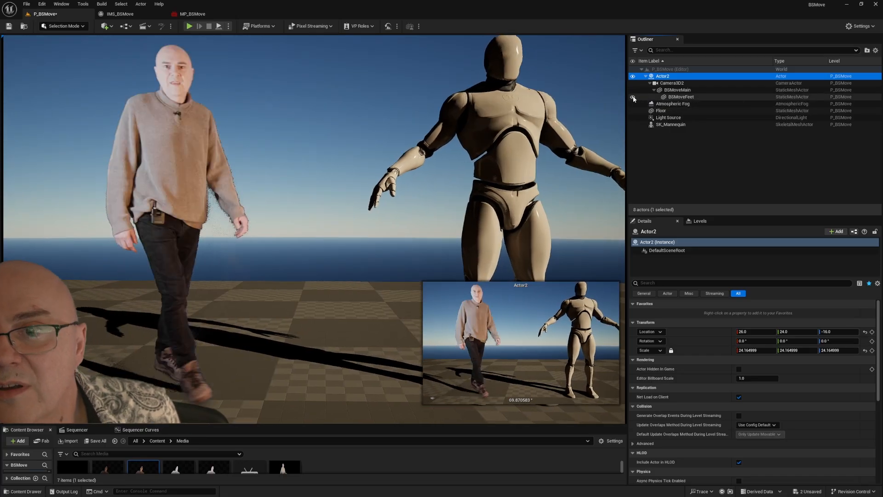
pyautogui.click(633, 91)
pyautogui.click(634, 91)
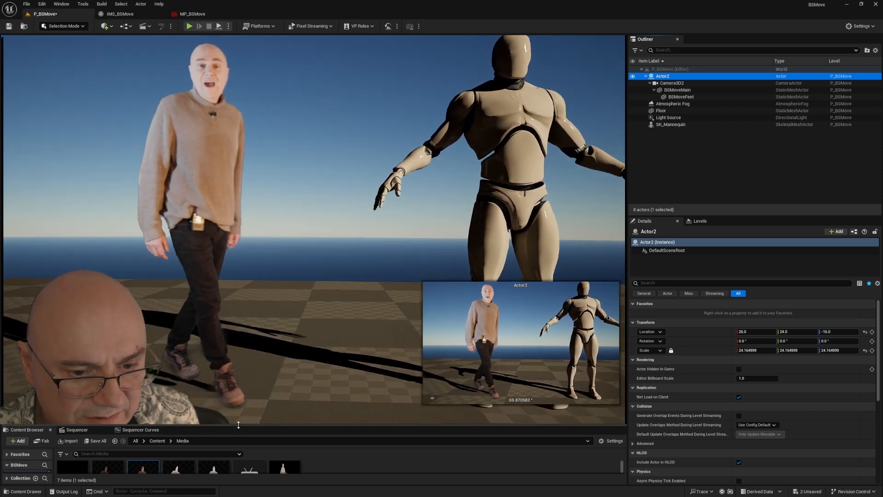
# Step: Open the MI_BSMove instance to check its settings, and toggle BSMoveFeet's visibility to compare the image brightness
pyautogui.moveTo(238, 425); pyautogui.dragTo(238, 286)
pyautogui.doubleClick(105, 342)
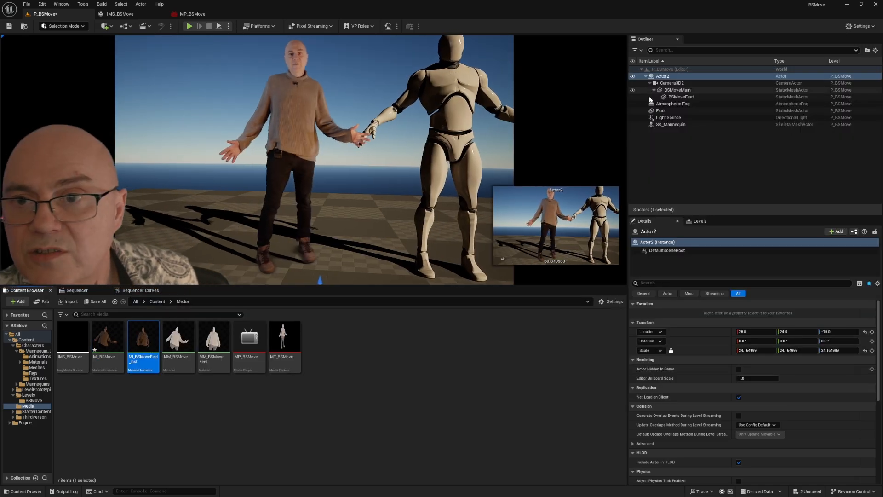
pyautogui.click(633, 98)
pyautogui.click(634, 98)
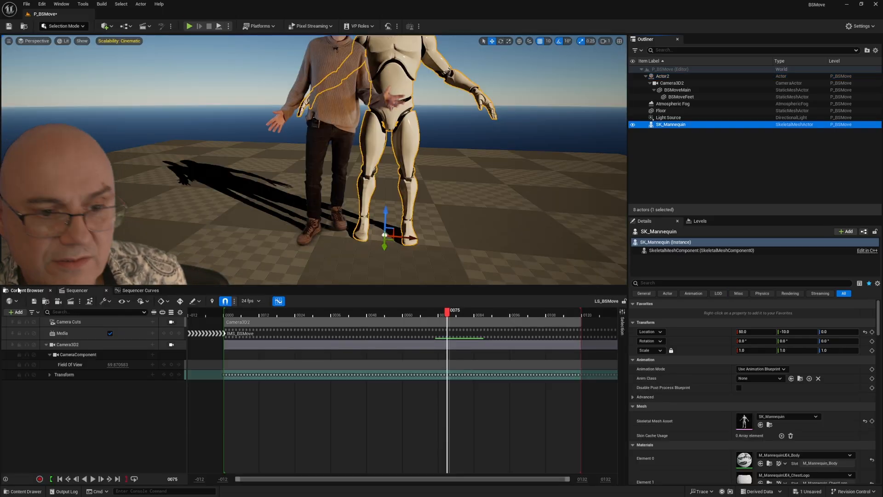
# Step: Open the MM_BSMove material, move the Texture Sample node away from the Divide node and preview the material on a plane
pyautogui.click(32, 291)
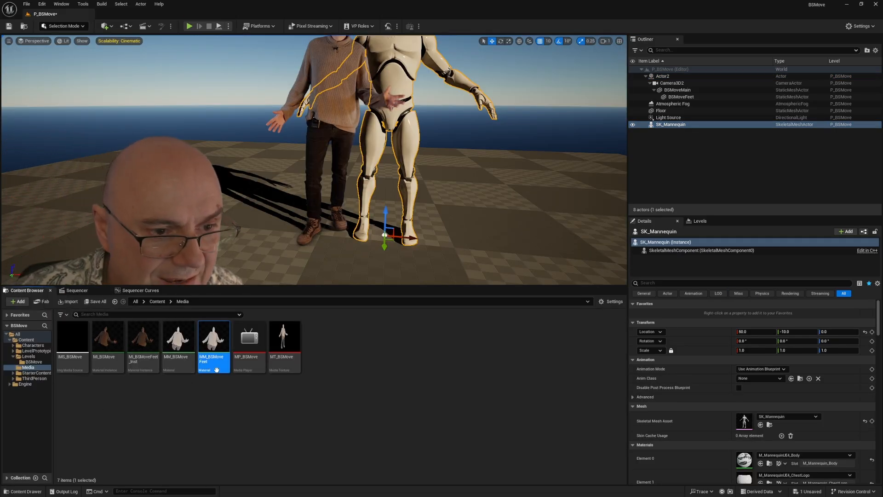
pyautogui.doubleClick(177, 339)
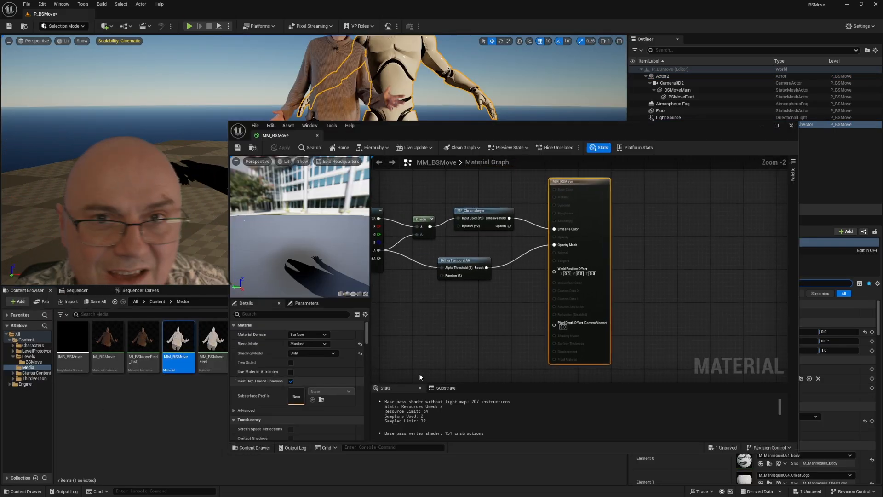
pyautogui.moveTo(433, 313); pyautogui.dragTo(583, 304)
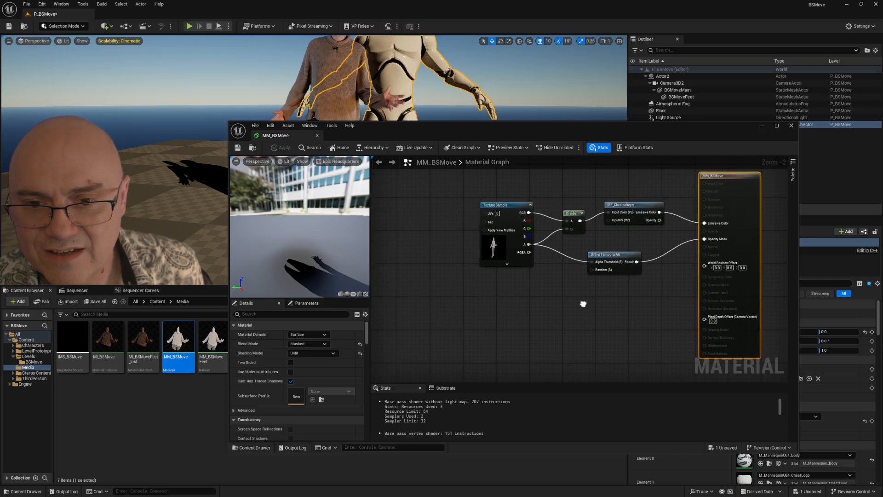
pyautogui.moveTo(502, 206); pyautogui.dragTo(445, 197)
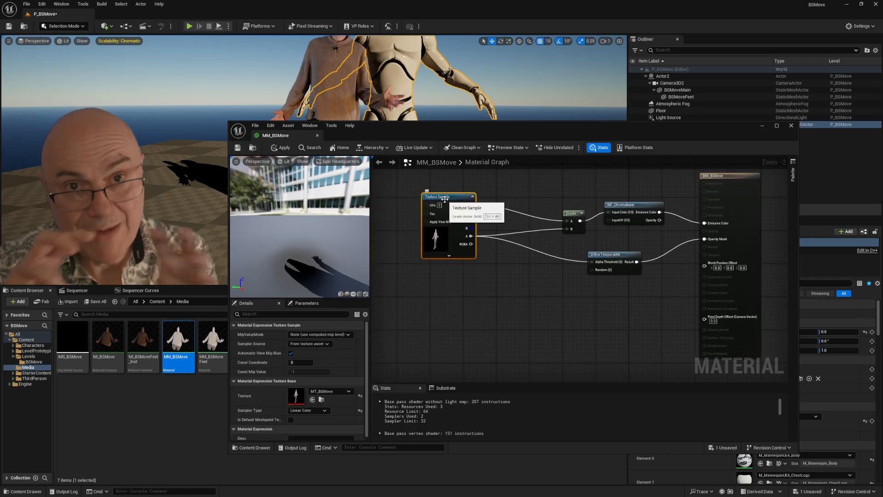
pyautogui.click(354, 294)
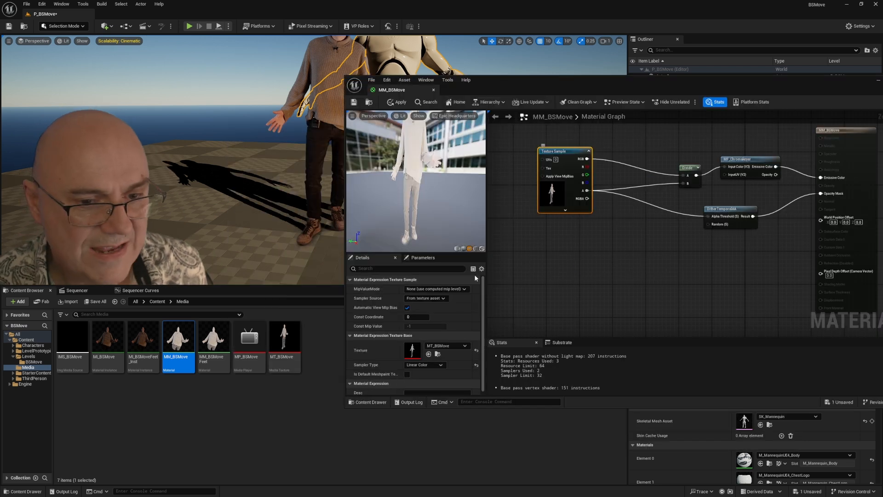
# Step: Import the T_Square_SoftVerticleA PNG texture into the Media folder and open it for viewing
pyautogui.rightClick(140, 410)
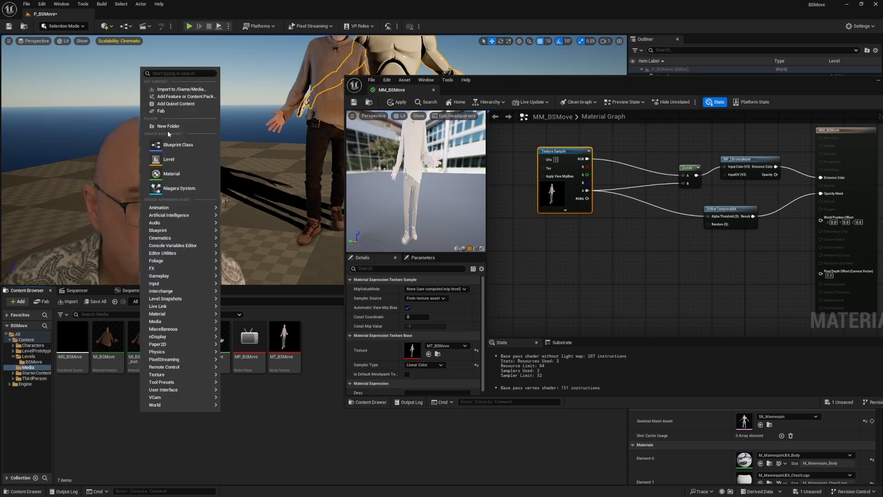
pyautogui.click(169, 90)
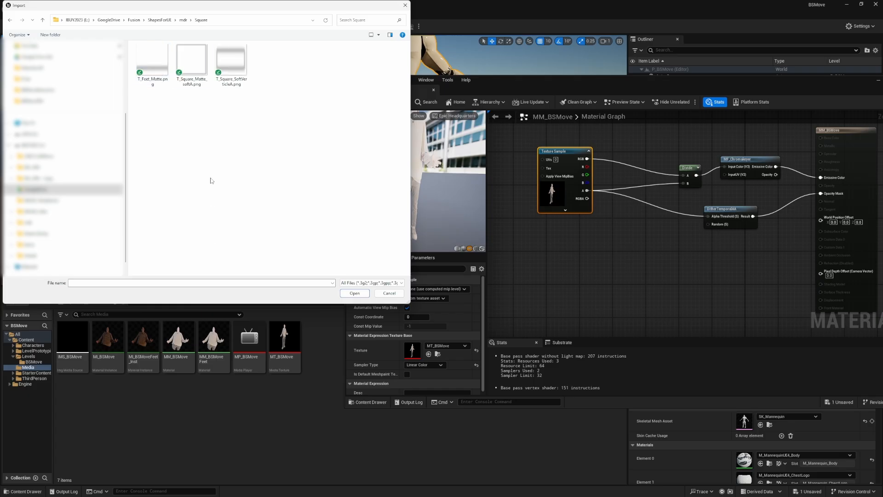
pyautogui.doubleClick(233, 62)
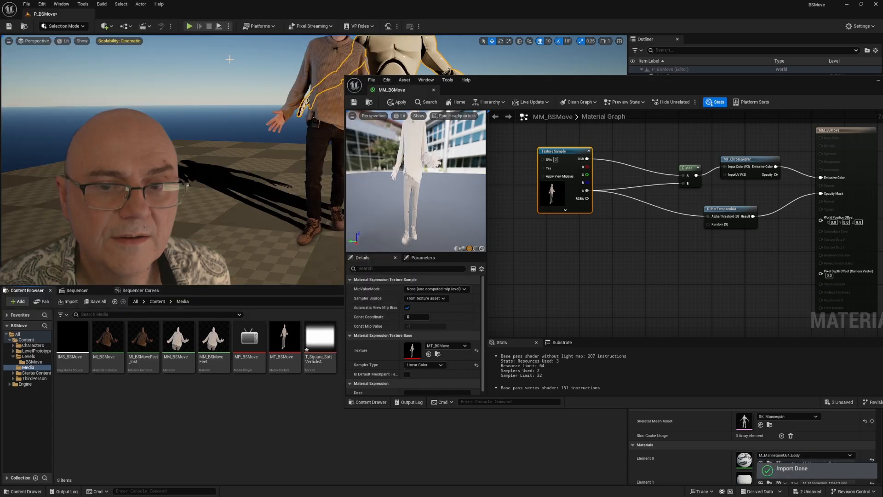
pyautogui.doubleClick(320, 340)
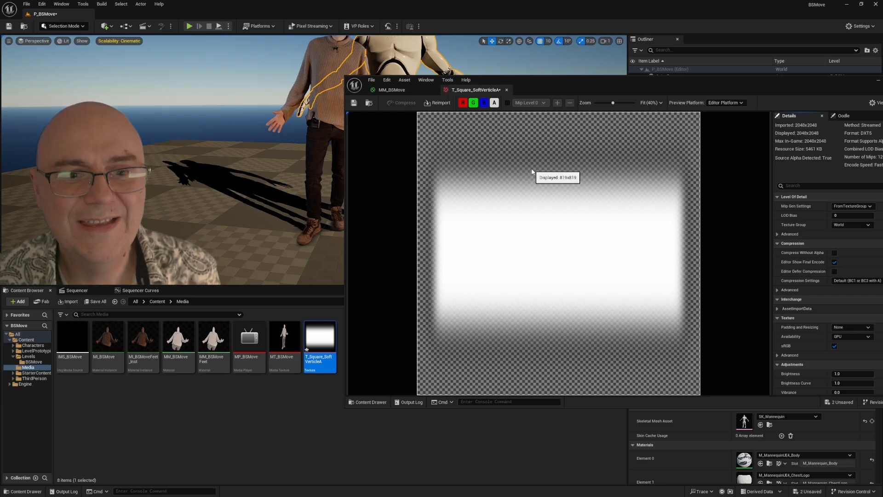
# Step: Examine the soft-edged matte texture beside the level, then close the asset editor and discard the MM_BSMove material changes
pyautogui.moveTo(601, 90); pyautogui.dragTo(379, 123)
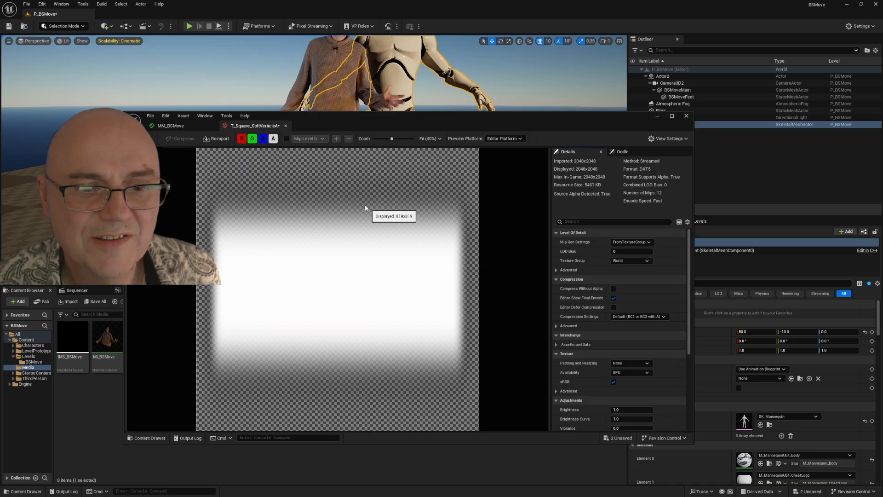
pyautogui.moveTo(328, 119); pyautogui.dragTo(621, 19)
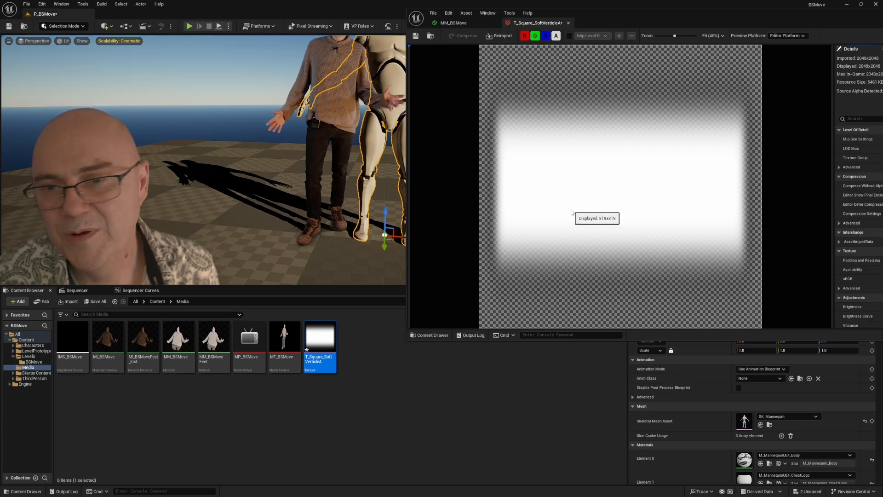
pyautogui.moveTo(608, 11); pyautogui.dragTo(566, 31)
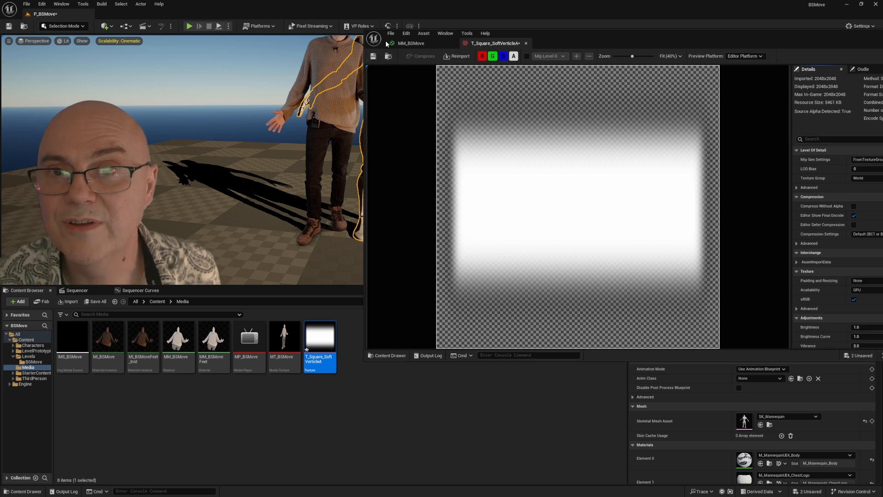
pyautogui.moveTo(592, 41); pyautogui.dragTo(528, 97)
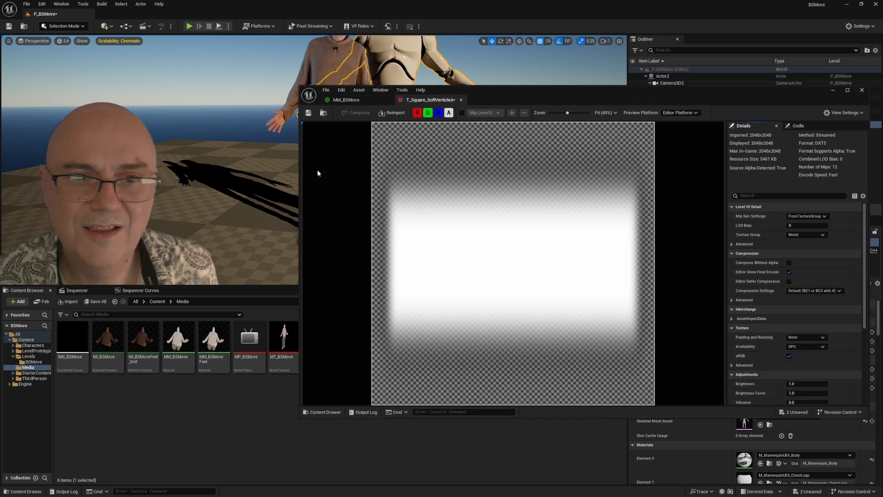
pyautogui.moveTo(300, 172); pyautogui.dragTo(406, 175)
pyautogui.moveTo(684, 95); pyautogui.dragTo(649, 98)
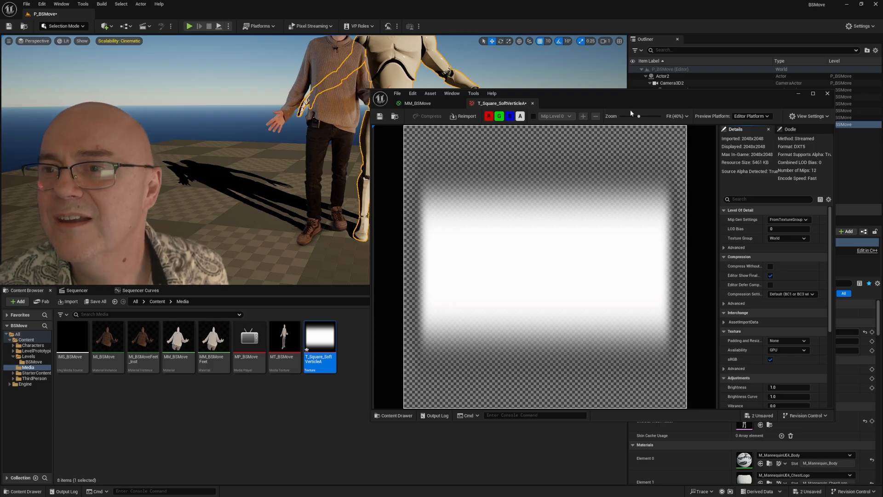
pyautogui.click(828, 93)
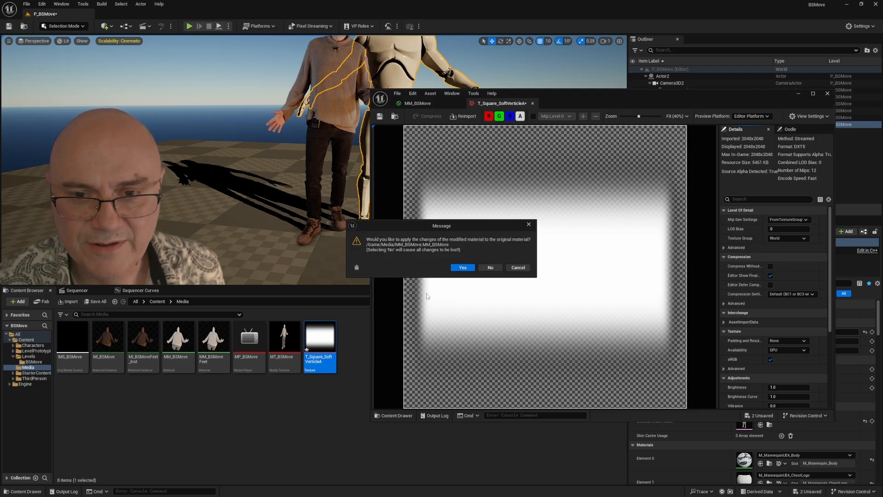
pyautogui.click(492, 267)
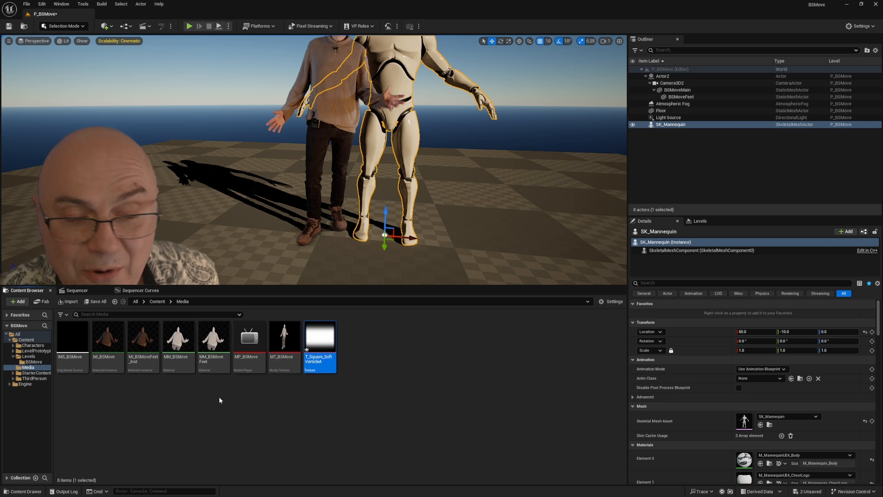
# Step: Open the MM_BSMoveFeet material and add T_Square_SoftVerticleA as a Texture Sample below the existing one
pyautogui.doubleClick(214, 337)
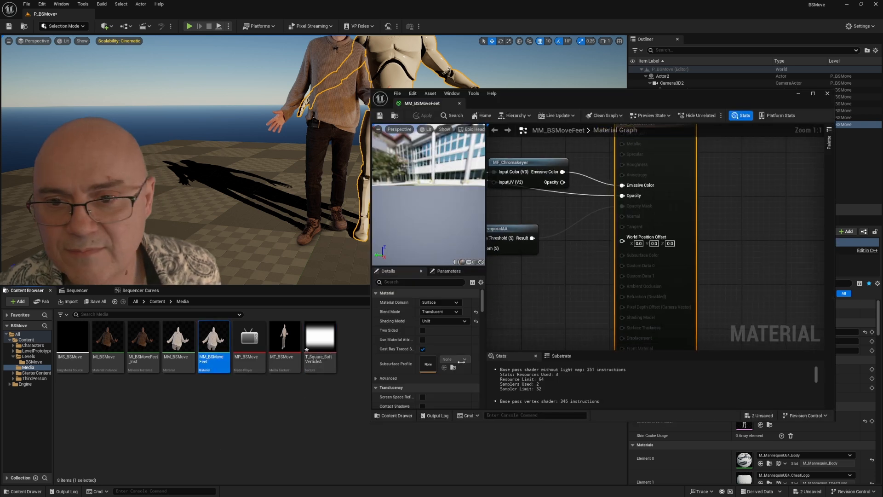
pyautogui.moveTo(575, 270); pyautogui.dragTo(744, 261)
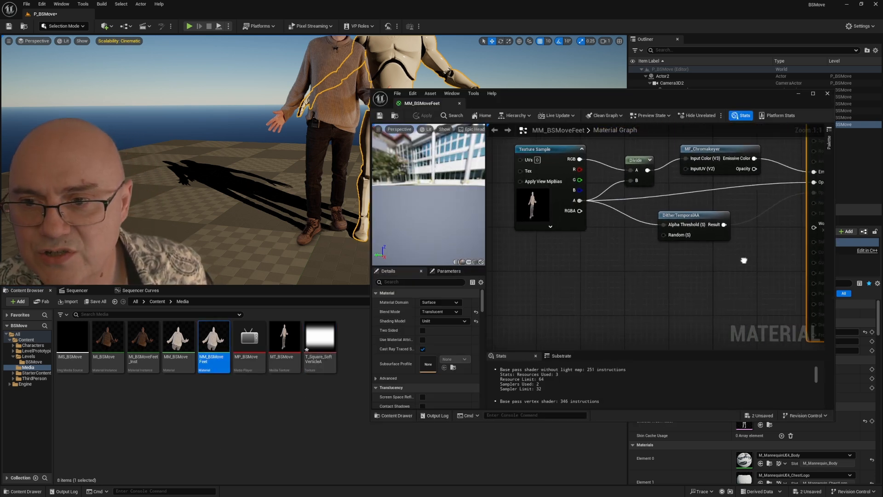
pyautogui.moveTo(320, 340); pyautogui.dragTo(552, 297)
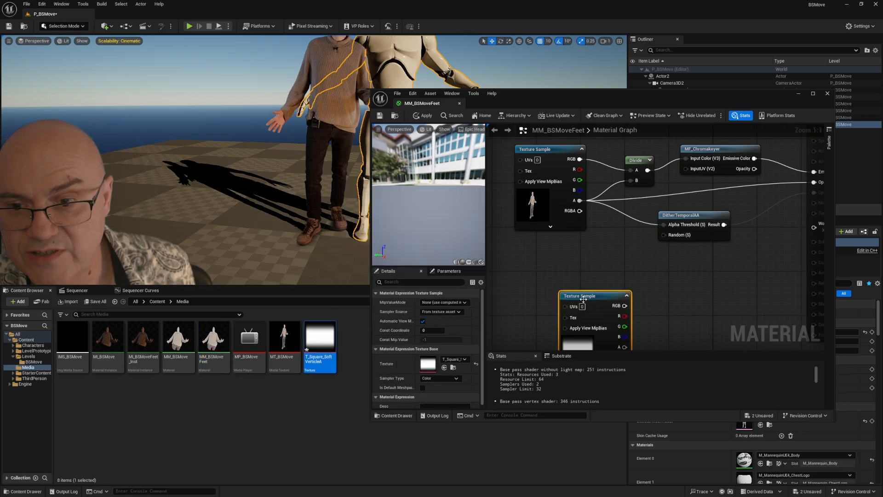
pyautogui.moveTo(574, 342); pyautogui.dragTo(534, 317)
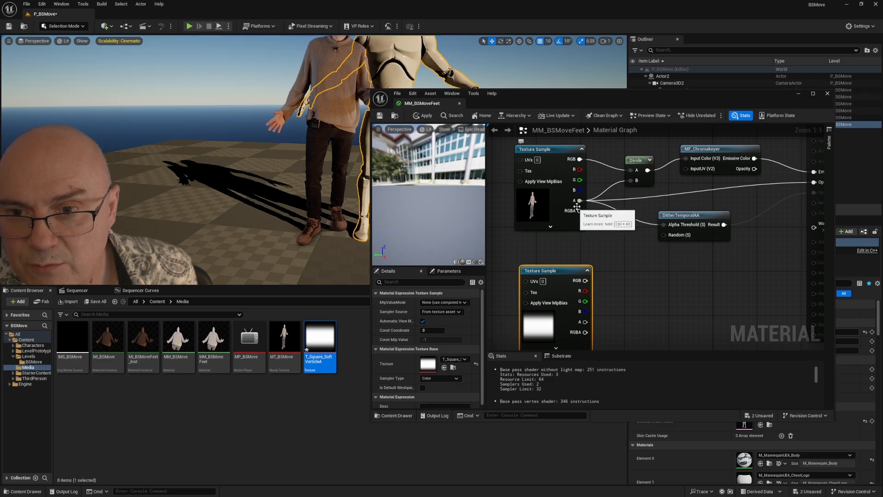
# Step: Multiply the actor texture's alpha by the matte texture's alpha and connect the result to the material's Opacity
pyautogui.moveTo(580, 200); pyautogui.dragTo(628, 266)
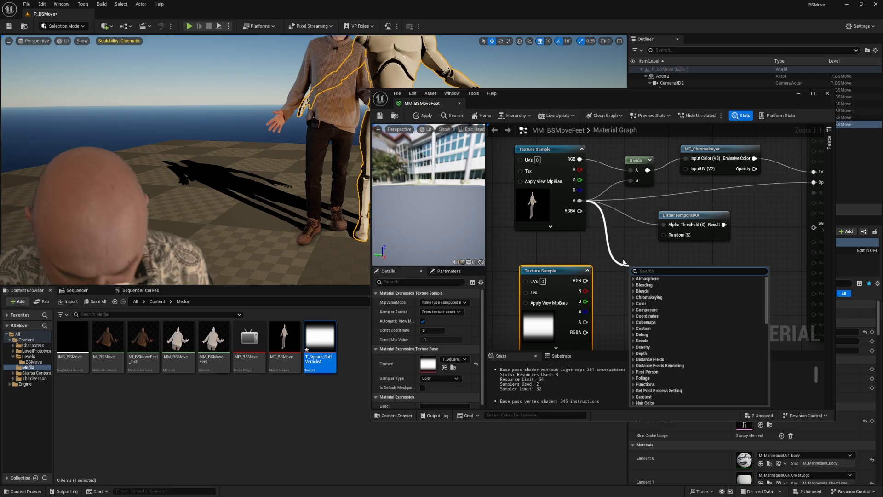
pyautogui.write('mu')
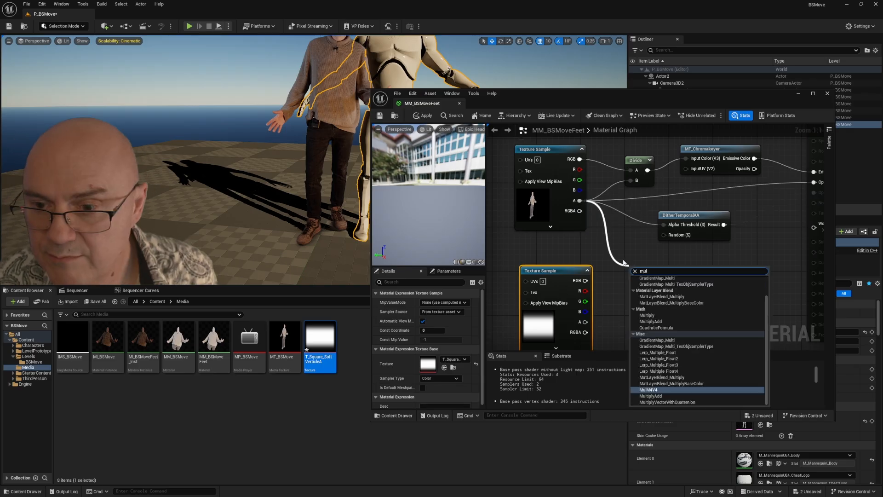
pyautogui.write('l')
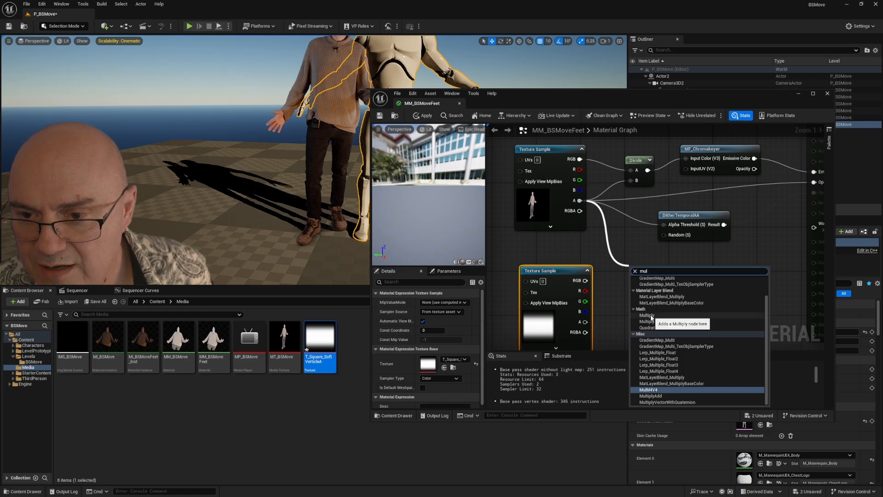
pyautogui.click(651, 315)
pyautogui.moveTo(570, 275); pyautogui.dragTo(565, 270)
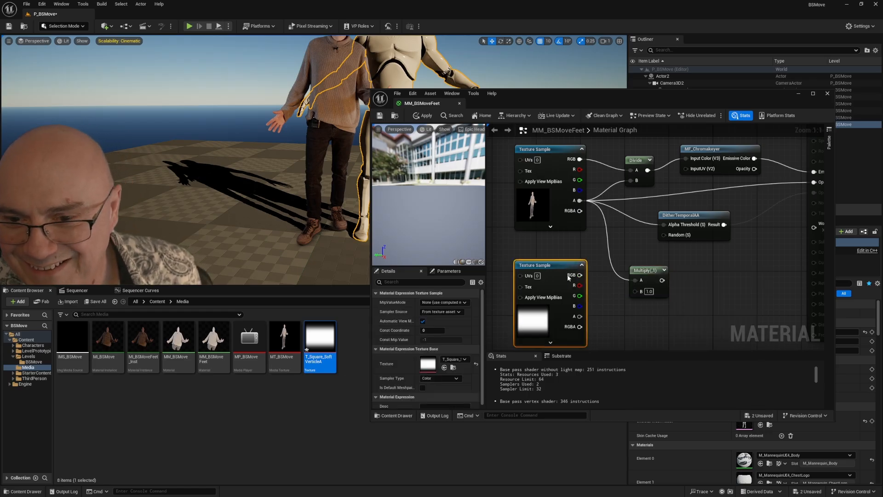
pyautogui.moveTo(579, 317); pyautogui.dragTo(768, 187)
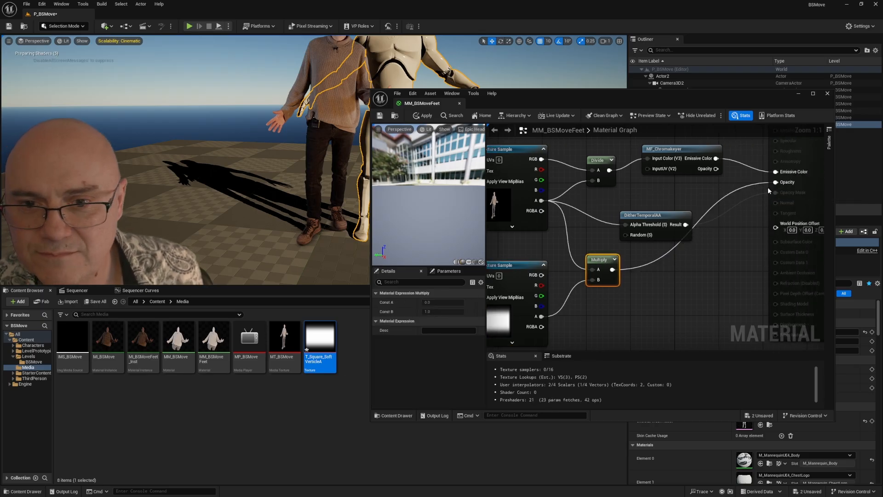
# Step: Delete the DitherTemporalAA node from MM_BSMoveFeet and apply the material changes
pyautogui.click(659, 228)
pyautogui.press('Delete')
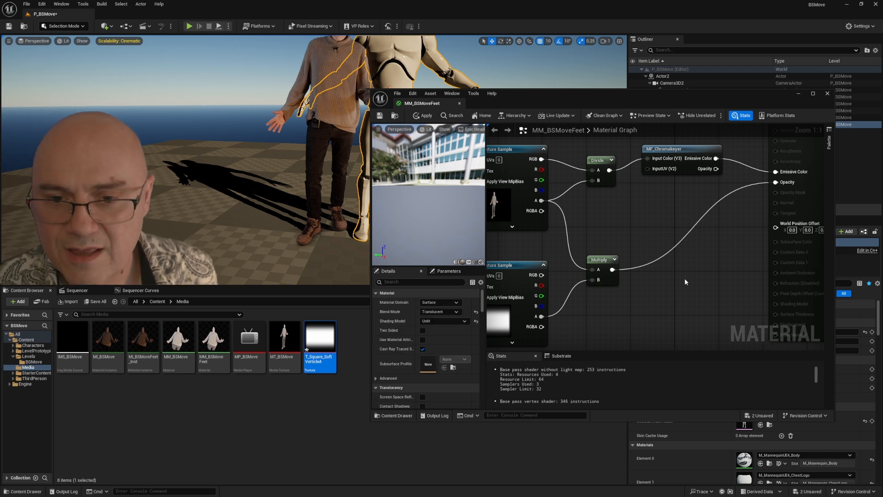
pyautogui.moveTo(654, 284); pyautogui.dragTo(694, 276)
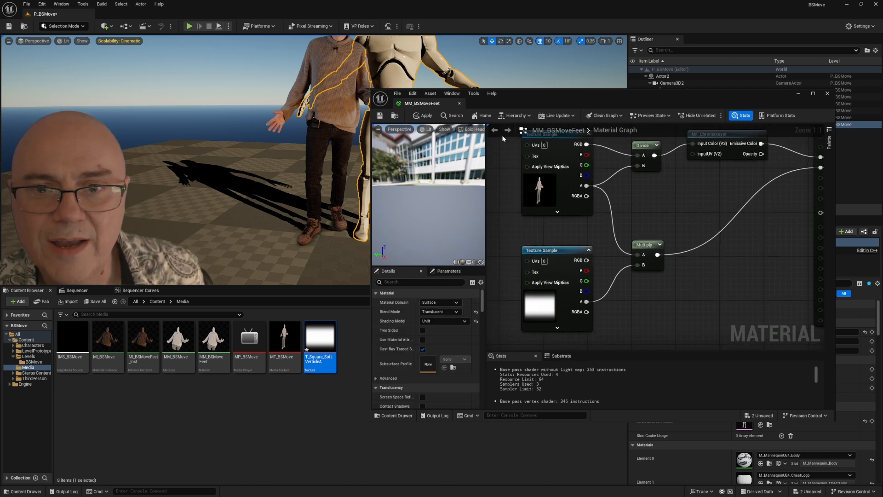
pyautogui.click(418, 117)
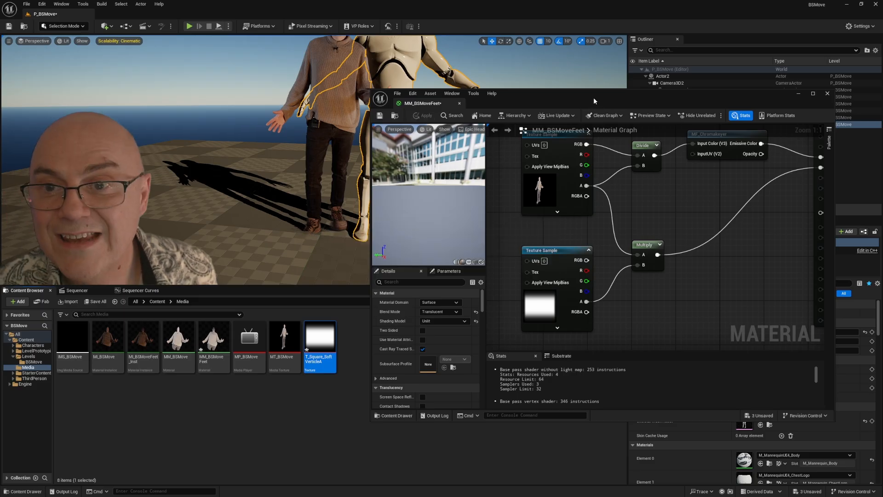
# Step: Hide BSMoveMain and reframe the level view to inspect the matte on the feet plane
pyautogui.moveTo(594, 97); pyautogui.dragTo(584, 183)
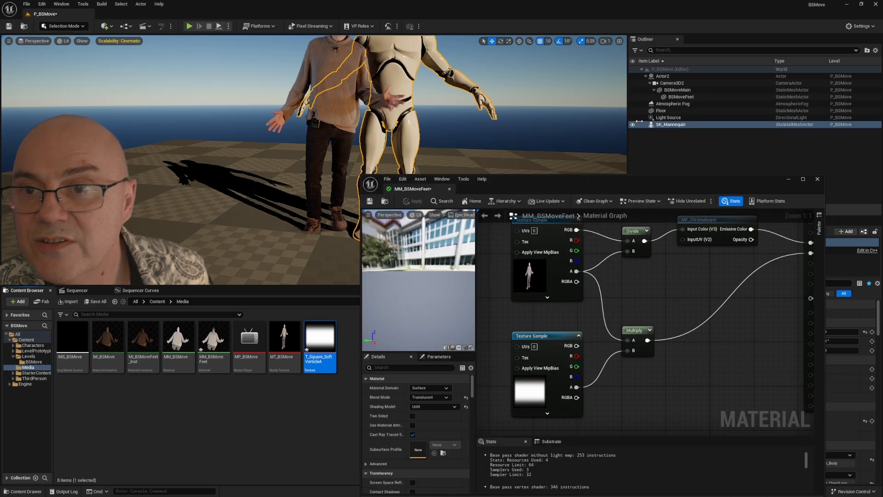
pyautogui.click(633, 90)
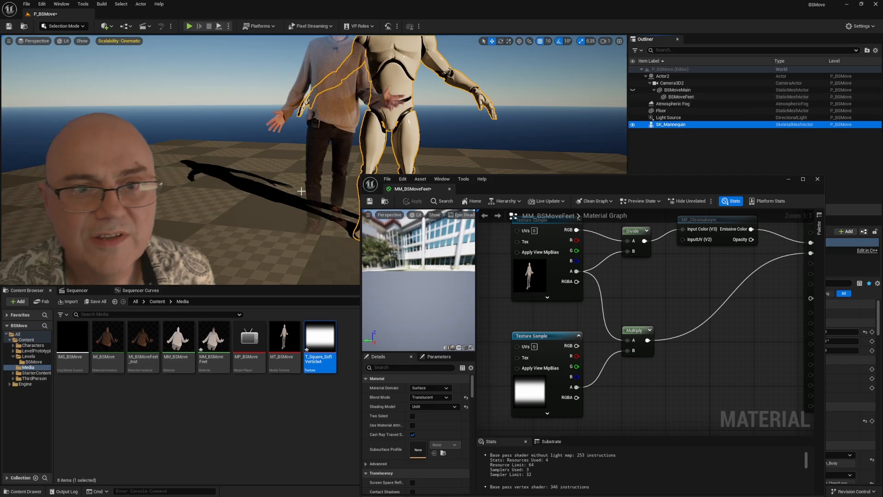
pyautogui.press('f')
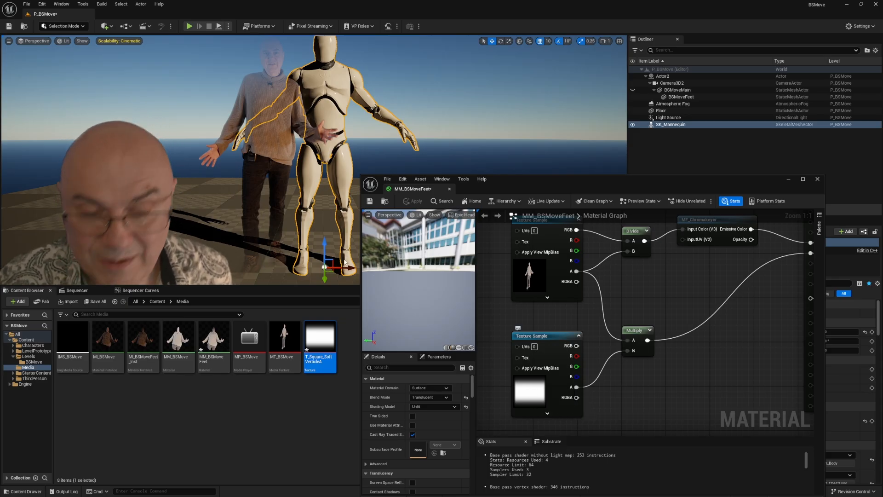
pyautogui.moveTo(513, 189); pyautogui.dragTo(518, 76)
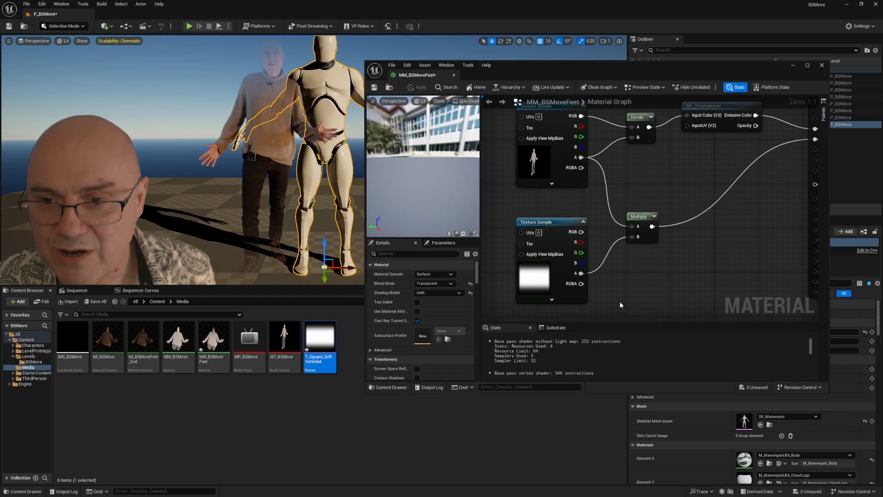
# Step: Move the matte Texture Sample away from the Multiply node and add a TextureCoordinate node feeding its UVs input
pyautogui.moveTo(633, 267); pyautogui.dragTo(747, 237)
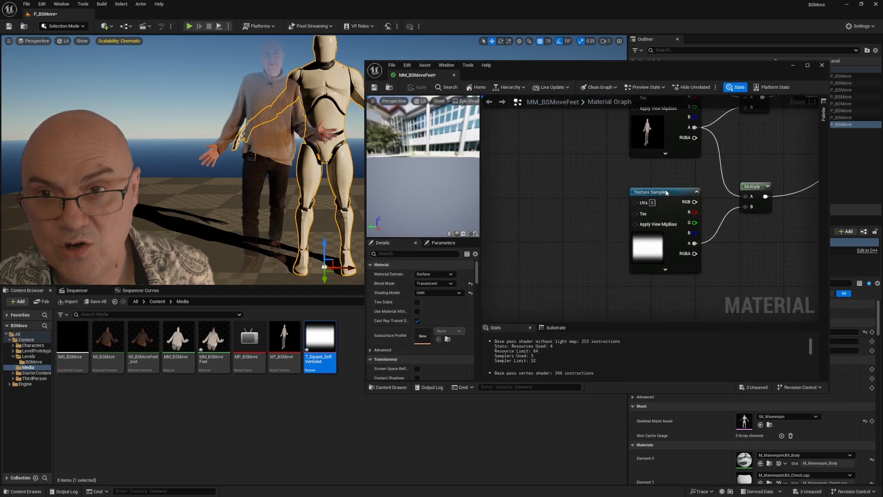
pyautogui.moveTo(666, 193); pyautogui.dragTo(533, 202)
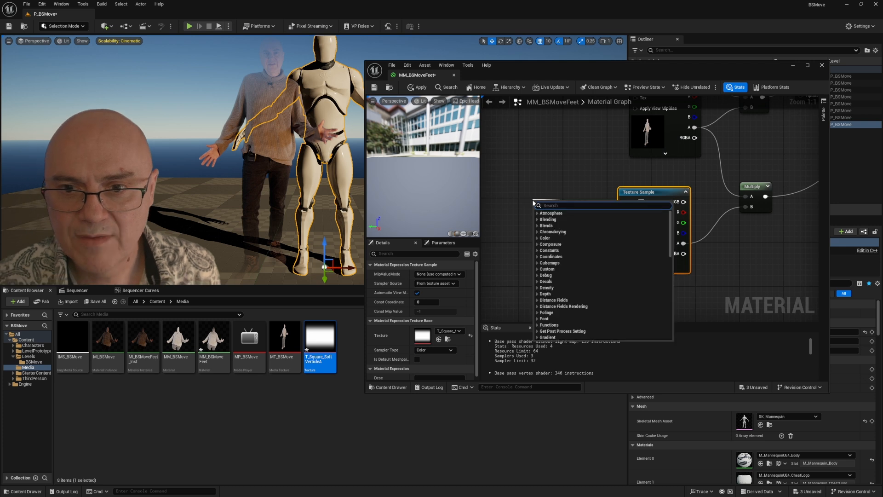
pyautogui.write('ext')
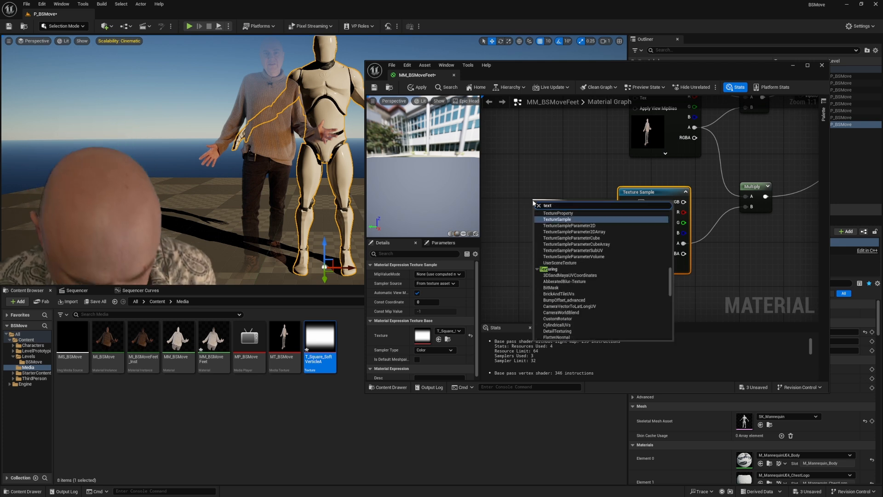
pyautogui.press('BackSpace')
pyautogui.press('BackSpace')
pyautogui.press('BackSpace')
pyautogui.press('BackSpace')
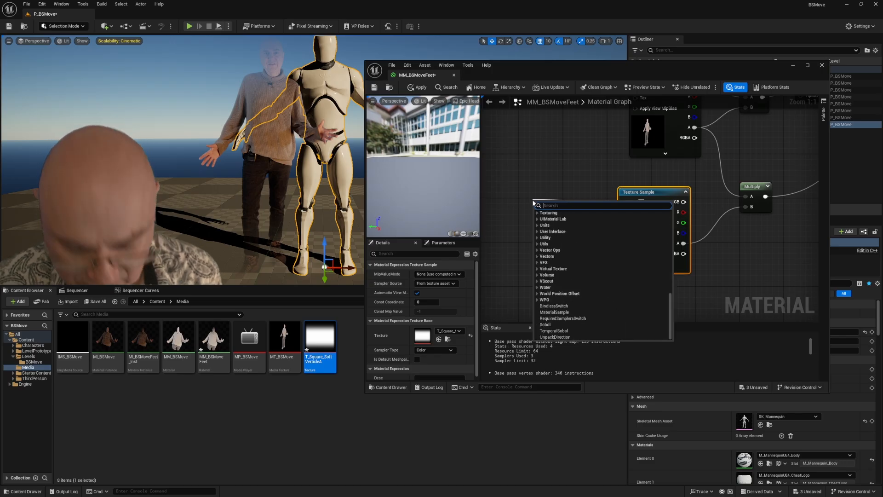
pyautogui.write('coor')
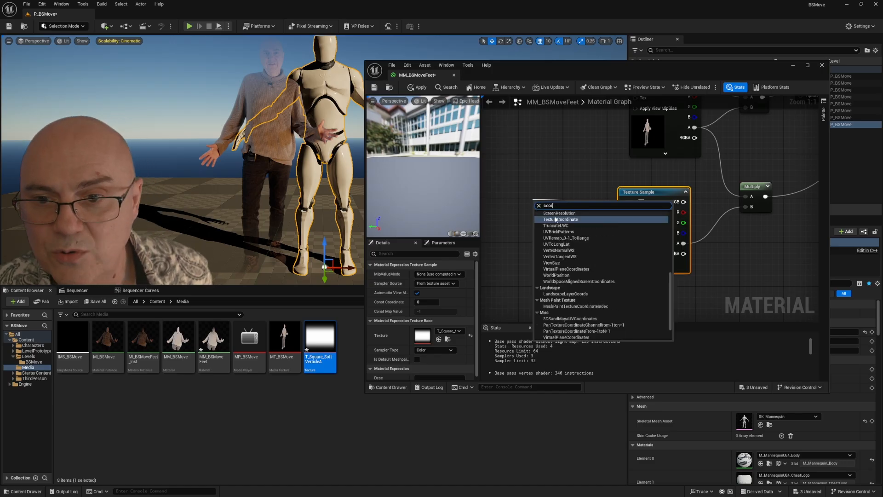
pyautogui.press('Return')
pyautogui.moveTo(523, 194); pyautogui.dragTo(513, 189)
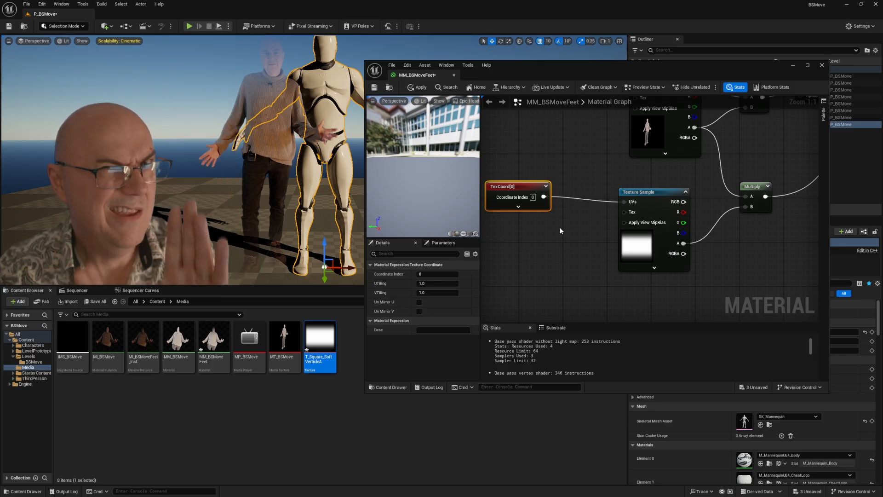
# Step: Add an AppendVector node between the TextureCoordinate and matte Texture Sample nodes
pyautogui.moveTo(555, 244); pyautogui.dragTo(623, 216)
pyautogui.moveTo(584, 158); pyautogui.dragTo(607, 182)
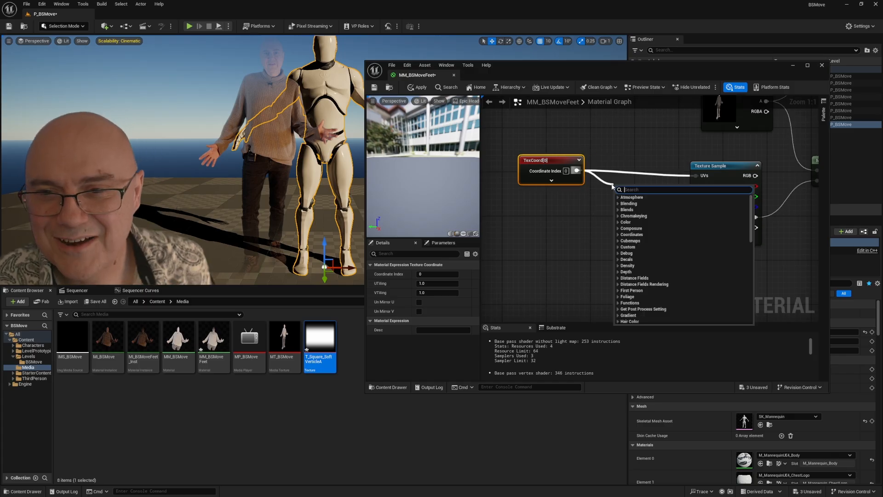
pyautogui.write('appen')
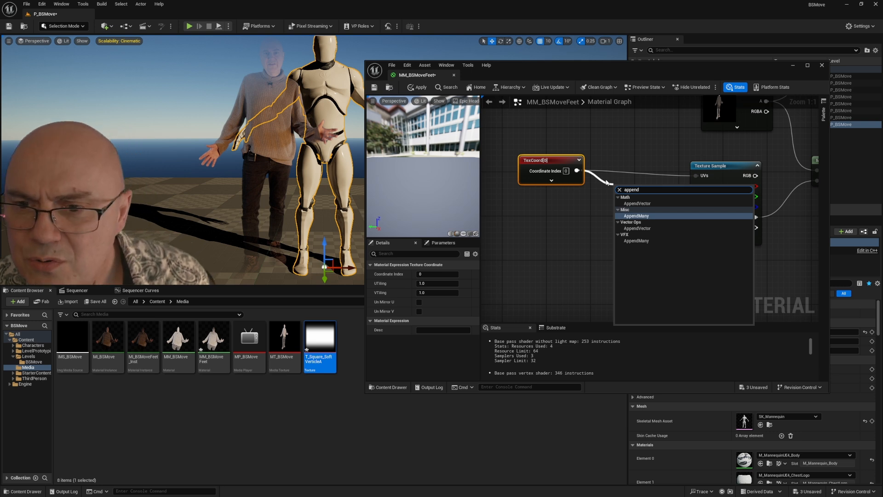
pyautogui.write('d')
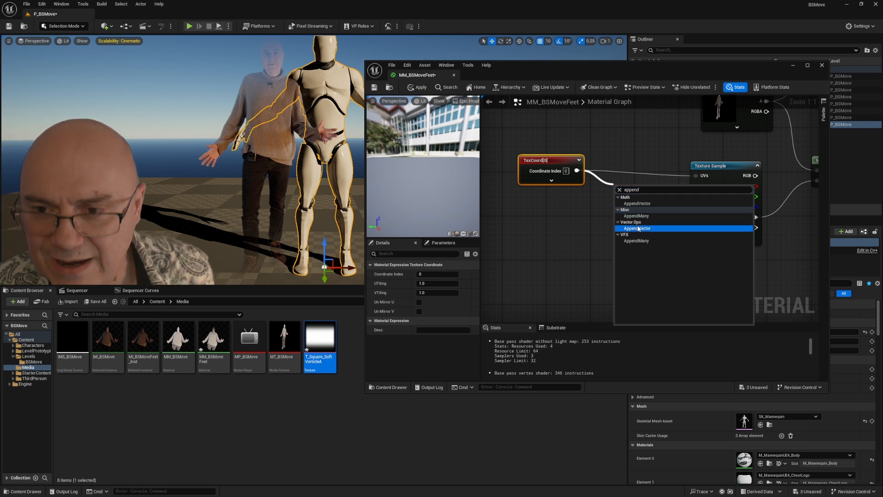
pyautogui.click(637, 228)
pyautogui.keyDown('ctrl'); pyautogui.click(603, 206); pyautogui.keyUp('ctrl')
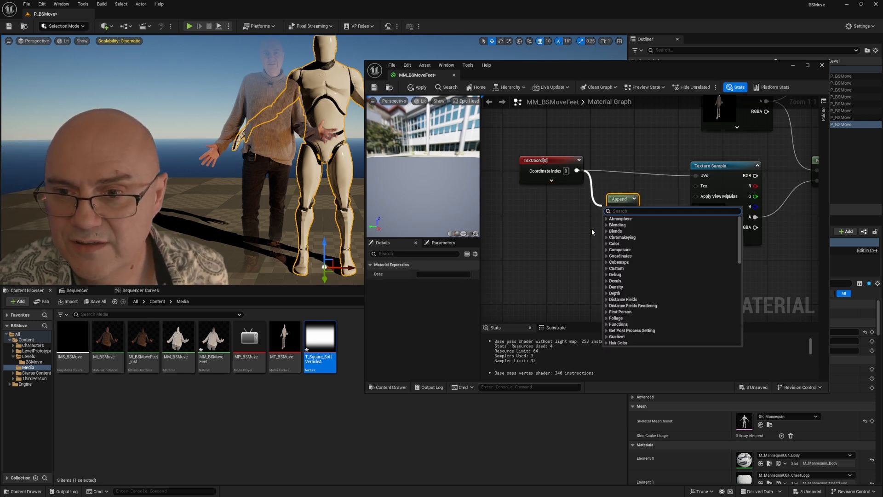
pyautogui.click(572, 237)
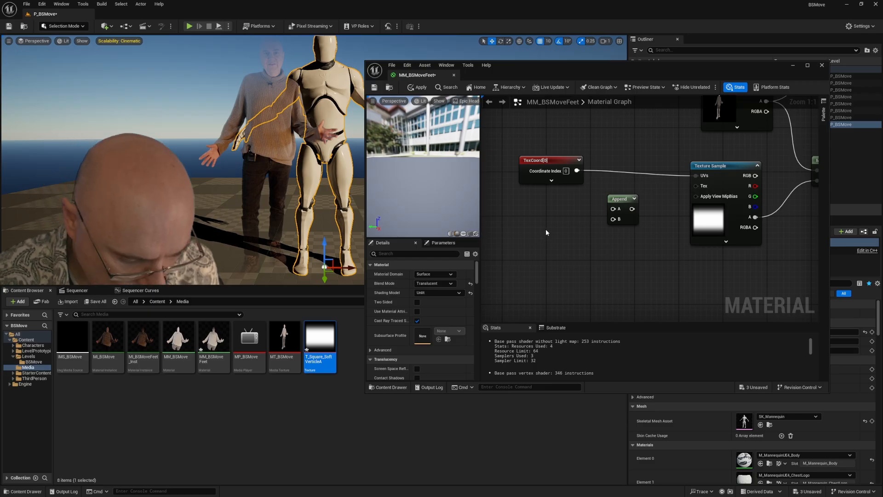
# Step: Add two Constant nodes with value 0.0, connect them to Append's A and B inputs, and stack them beside it
pyautogui.press('1')
pyautogui.click(536, 219)
pyautogui.moveTo(574, 234); pyautogui.dragTo(613, 209)
pyautogui.moveTo(552, 221); pyautogui.dragTo(552, 203)
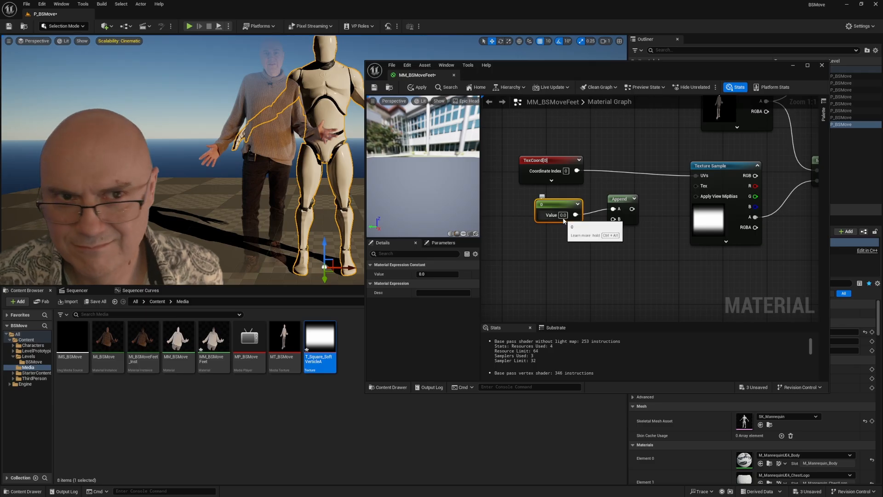
pyautogui.click(548, 264)
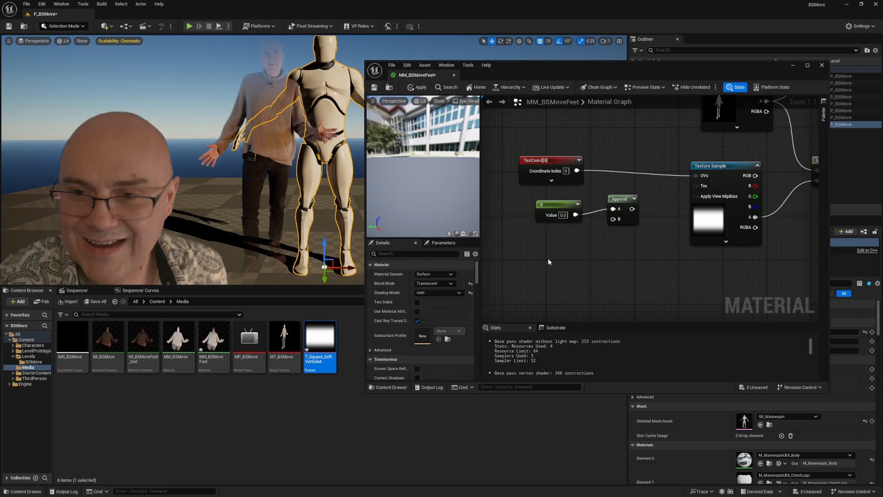
pyautogui.click(548, 261)
pyautogui.moveTo(588, 273); pyautogui.dragTo(614, 220)
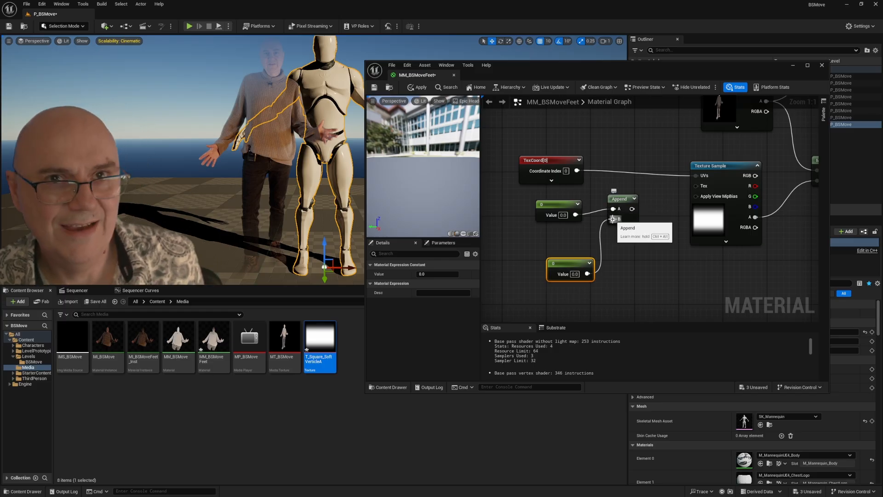
pyautogui.moveTo(572, 263); pyautogui.dragTo(559, 247)
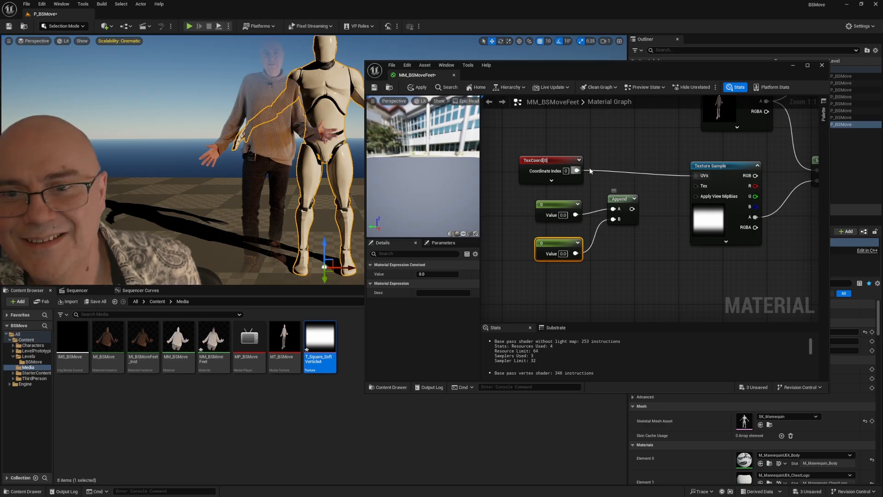
# Step: Add an Add node summing the TextureCoordinate and Append outputs, feed it into the matte's UVs, and apply the material
pyautogui.moveTo(577, 170); pyautogui.dragTo(646, 152)
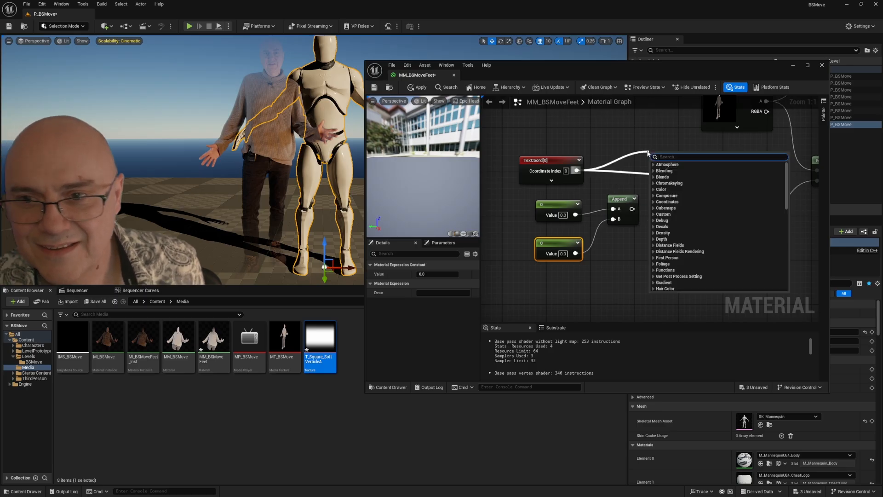
pyautogui.write('add')
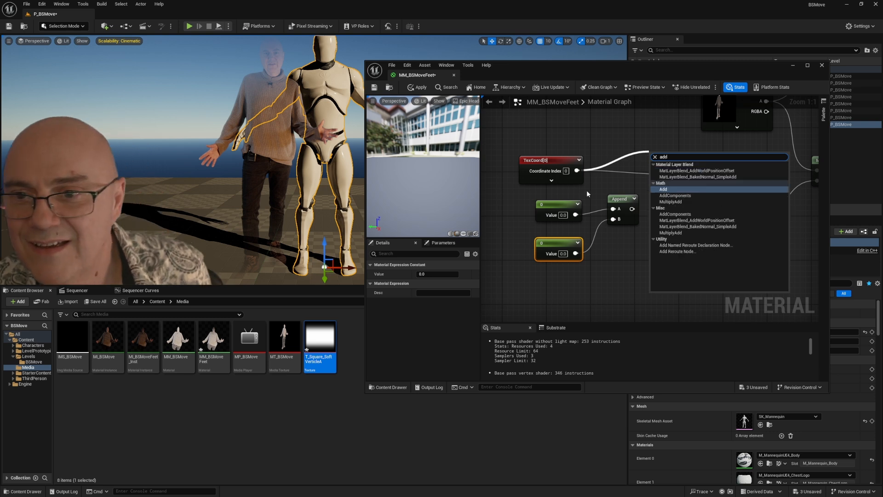
pyautogui.click(668, 190)
pyautogui.moveTo(633, 209); pyautogui.dragTo(612, 213)
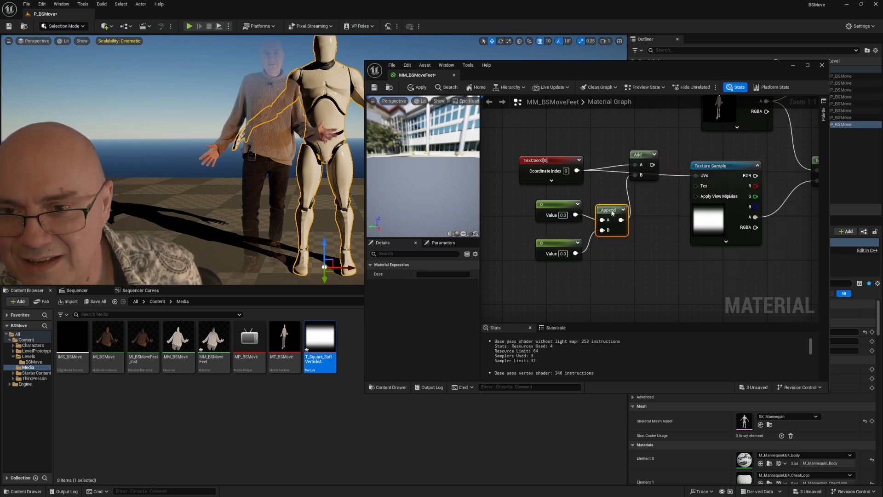
pyautogui.moveTo(552, 160); pyautogui.dragTo(545, 147)
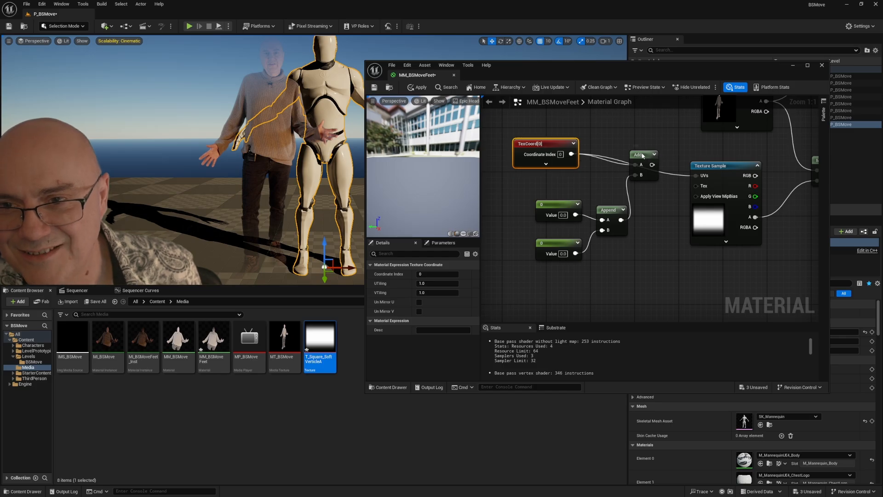
pyautogui.moveTo(643, 156); pyautogui.dragTo(637, 161)
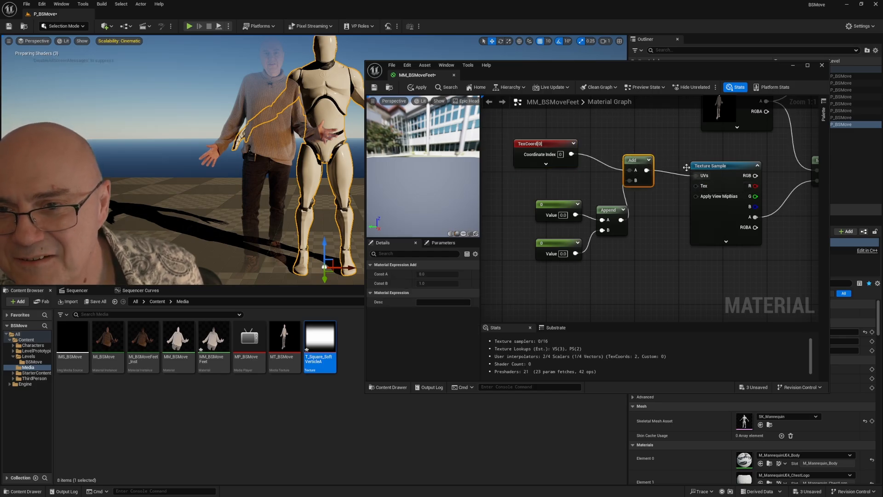
pyautogui.click(415, 87)
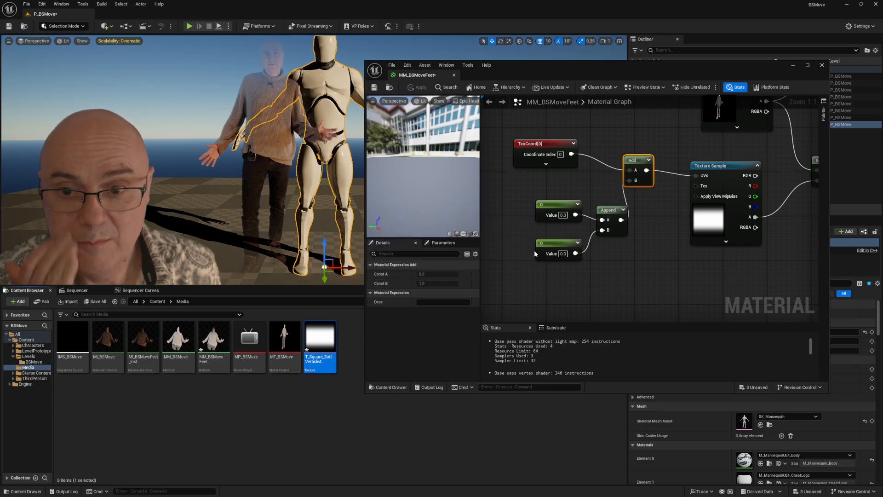
# Step: Set the constant feeding Append's B input to 0.5 and apply the material to test the matte offset
pyautogui.click(561, 253)
pyautogui.write('0.5')
pyautogui.press('Return')
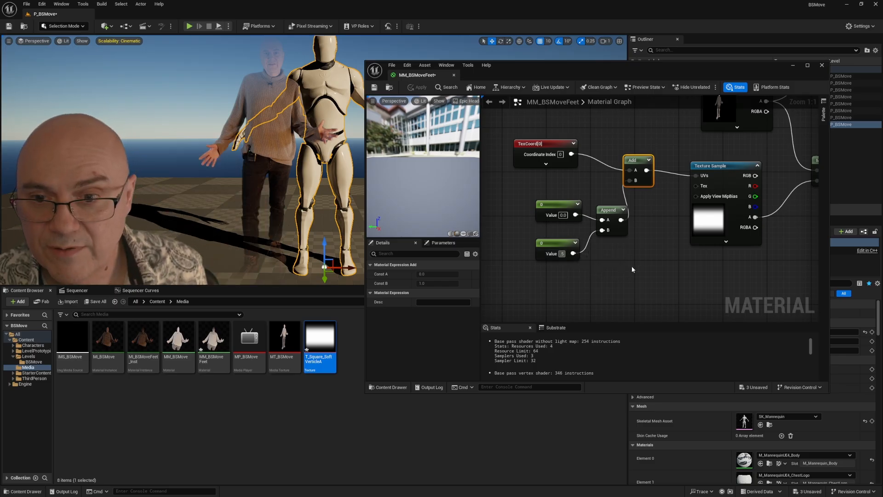
pyautogui.click(417, 88)
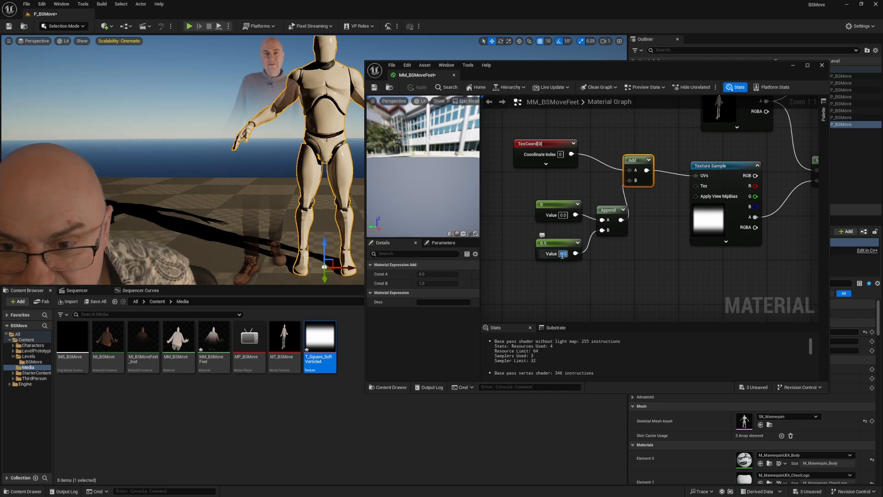
# Step: Set the constant feeding Append's B input to -0.2 and apply the material
pyautogui.press('BackSpace')
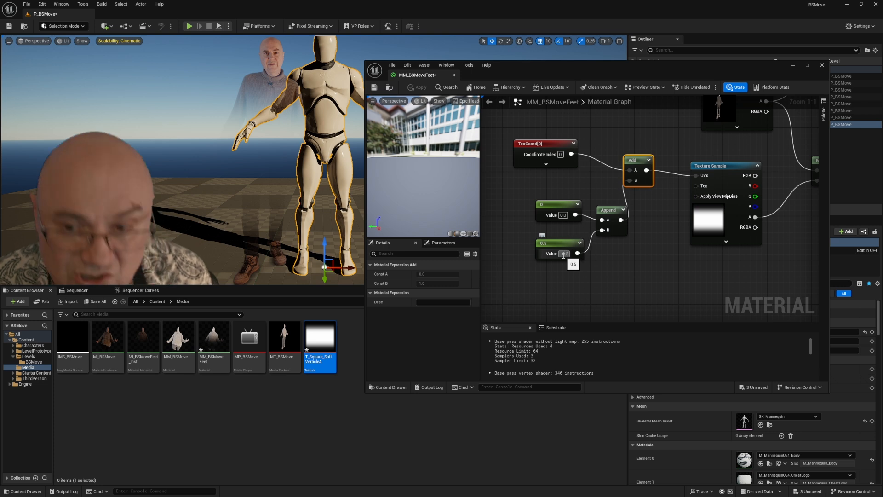
pyautogui.press('Return')
pyautogui.click(417, 87)
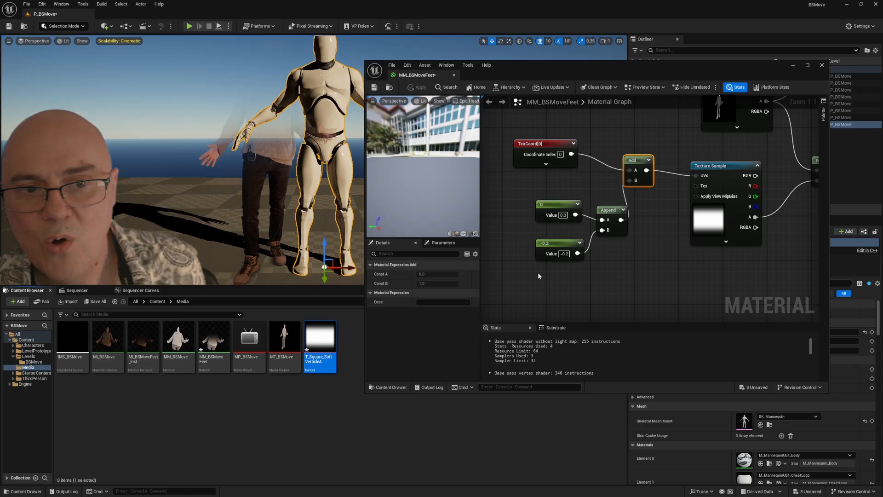
# Step: Convert the -0.2 constant into a scalar parameter named OffsetY
pyautogui.moveTo(607, 272); pyautogui.dragTo(649, 271)
pyautogui.click(601, 243)
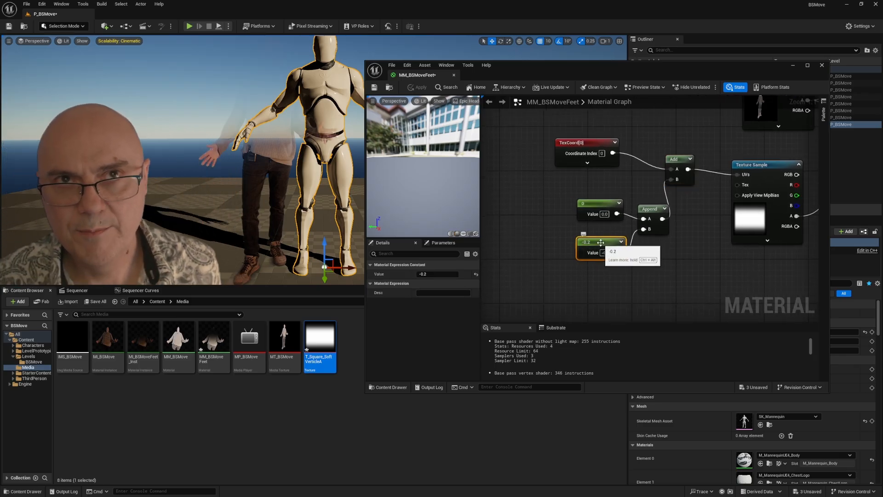
pyautogui.rightClick(604, 242)
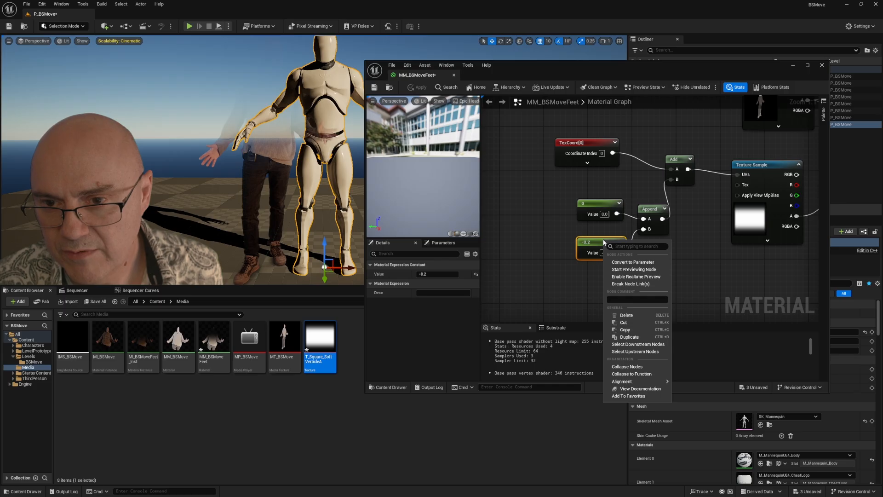
pyautogui.click(625, 263)
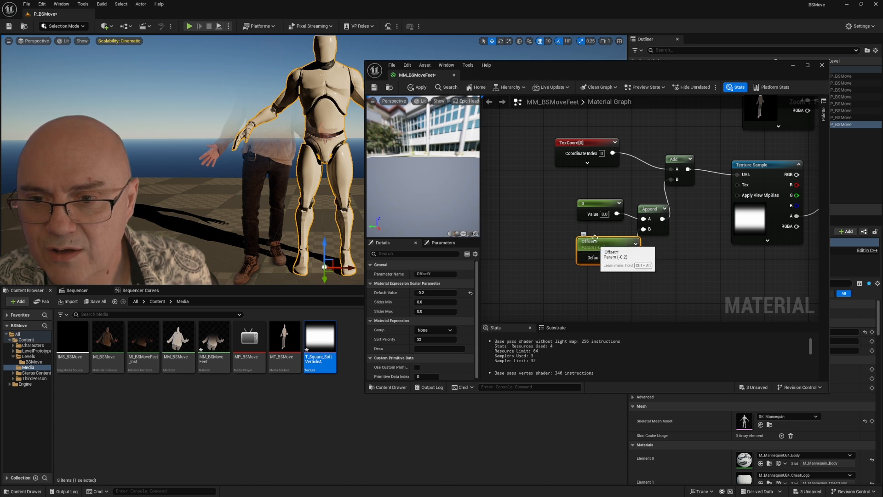
# Step: Move the constant feeding Append's A input aside and convert it into a parameter named OffsetX
pyautogui.moveTo(583, 197); pyautogui.dragTo(560, 188)
pyautogui.rightClick(577, 194)
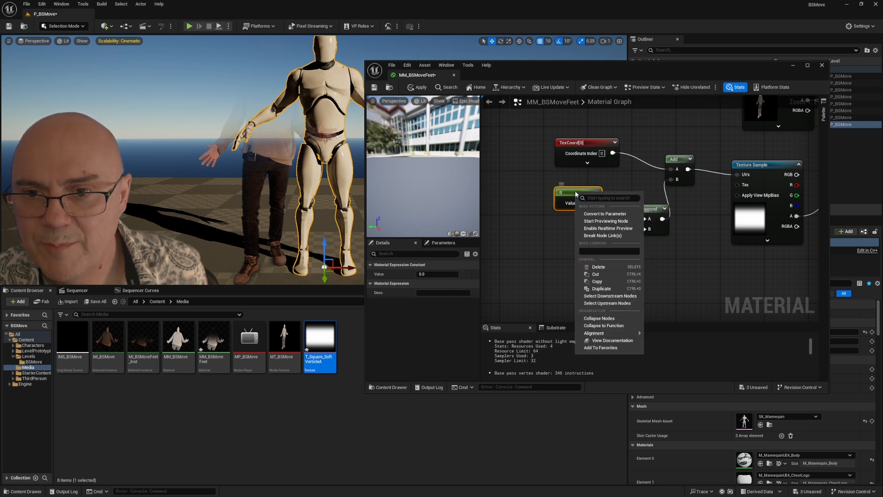
pyautogui.click(605, 213)
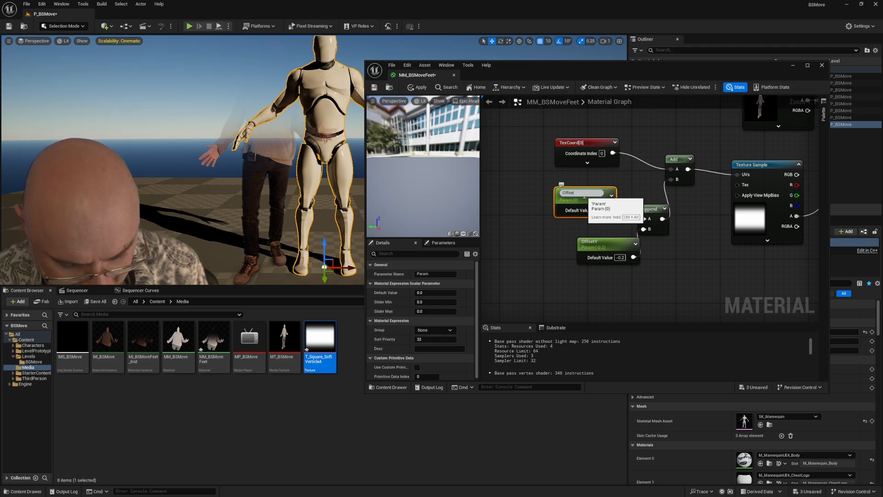
pyautogui.write('OffsetX')
pyautogui.press('Return')
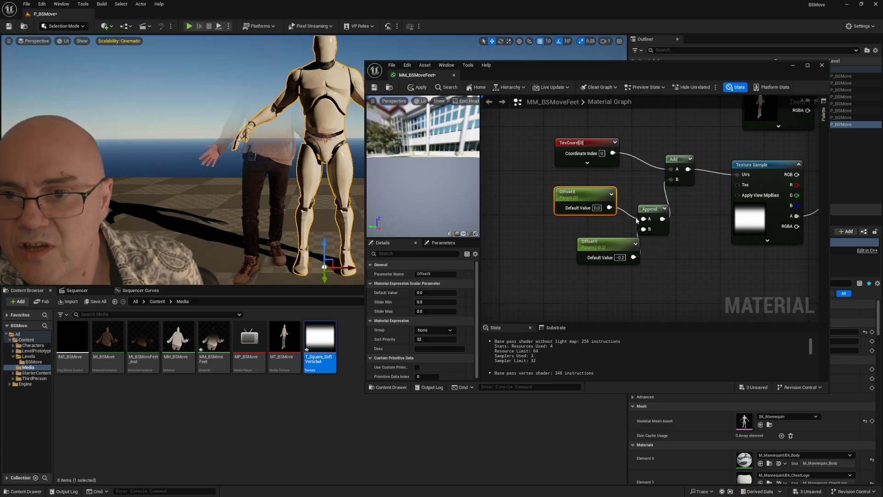
# Step: Save the MM_BSMoveFeet material and close its editor
pyautogui.moveTo(567, 247); pyautogui.dragTo(508, 266)
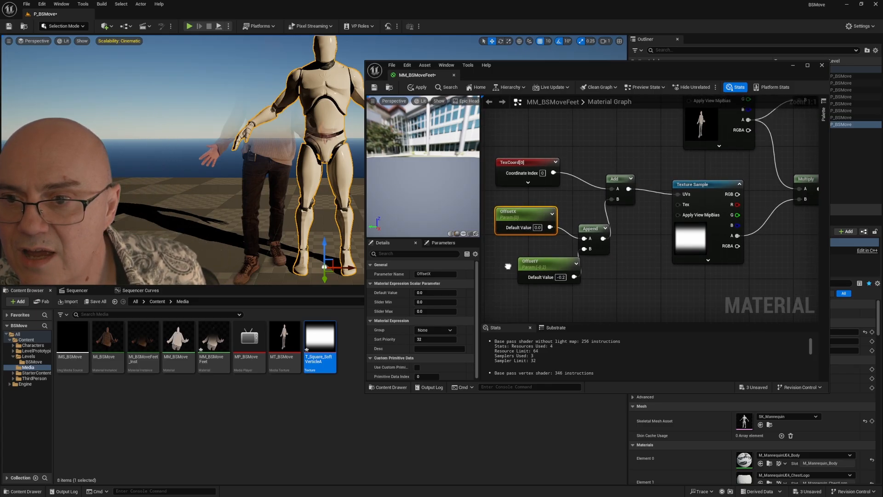
pyautogui.click(374, 87)
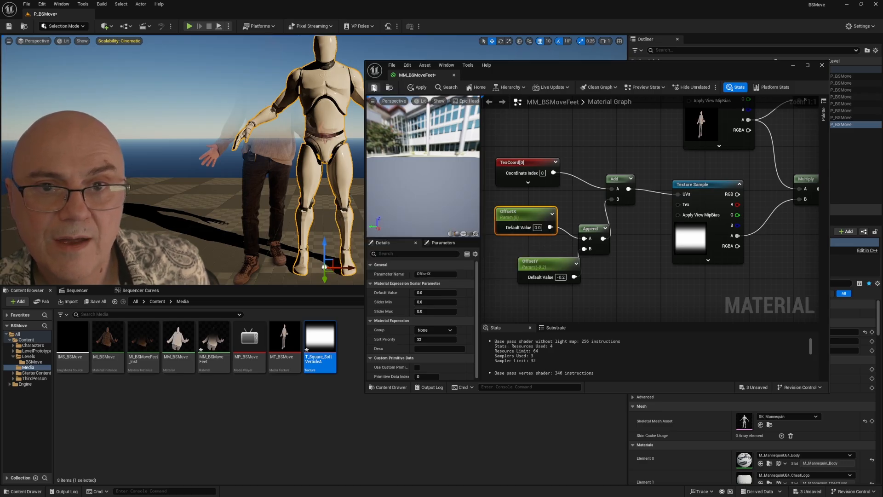
pyautogui.click(823, 65)
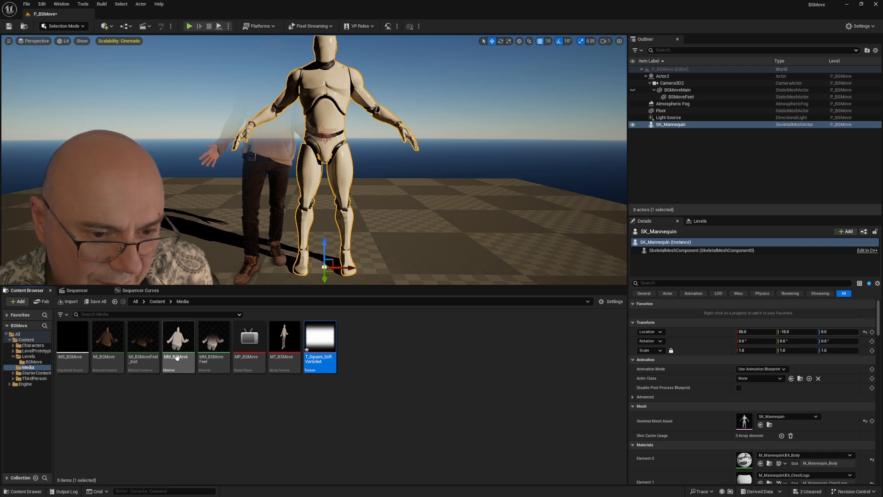
# Step: Open MI_BSMoveFeet_Inst, override OffsetY with -0.424 under Global Scalar Parameter Values, and save and close the instance
pyautogui.moveTo(212, 364)
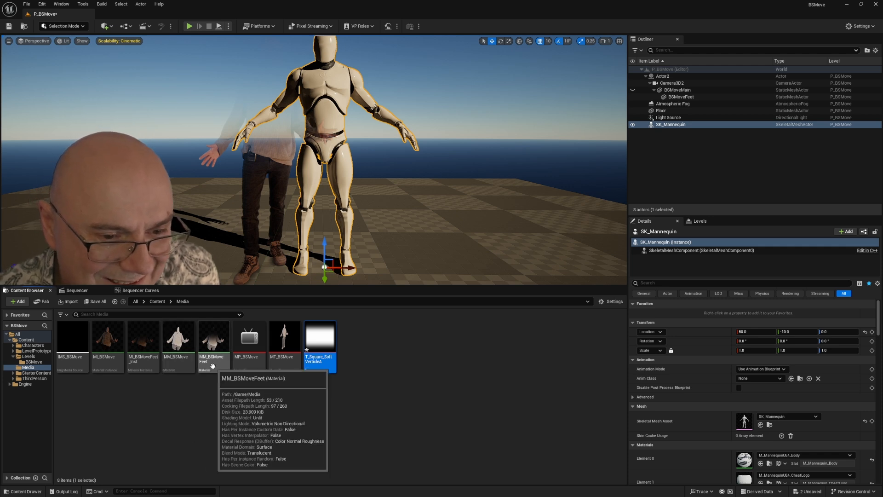
pyautogui.click(140, 346)
pyautogui.doubleClick(140, 344)
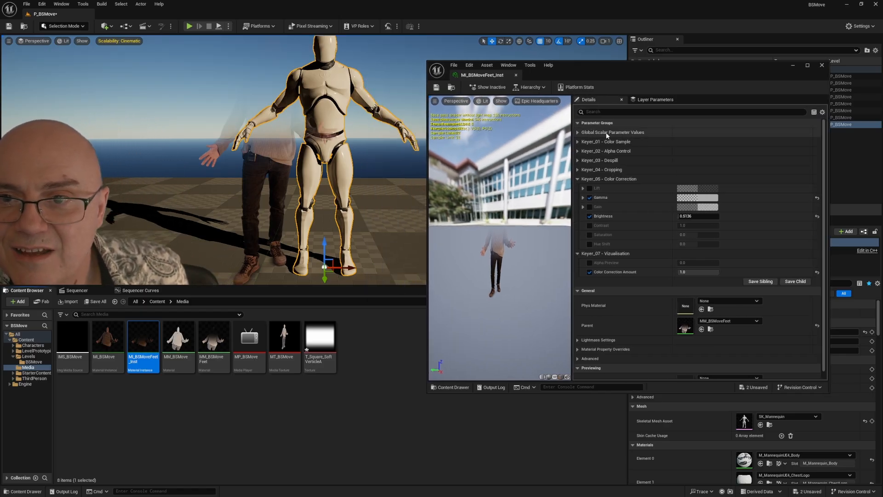
pyautogui.click(578, 133)
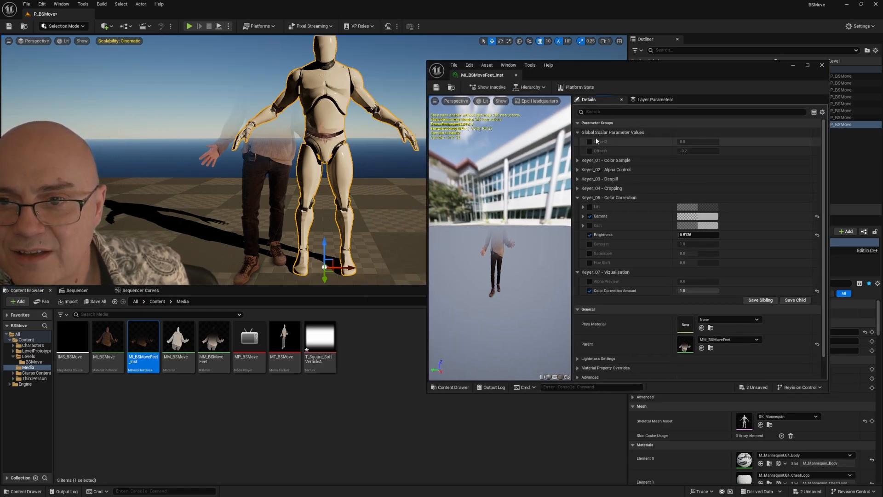
pyautogui.click(589, 150)
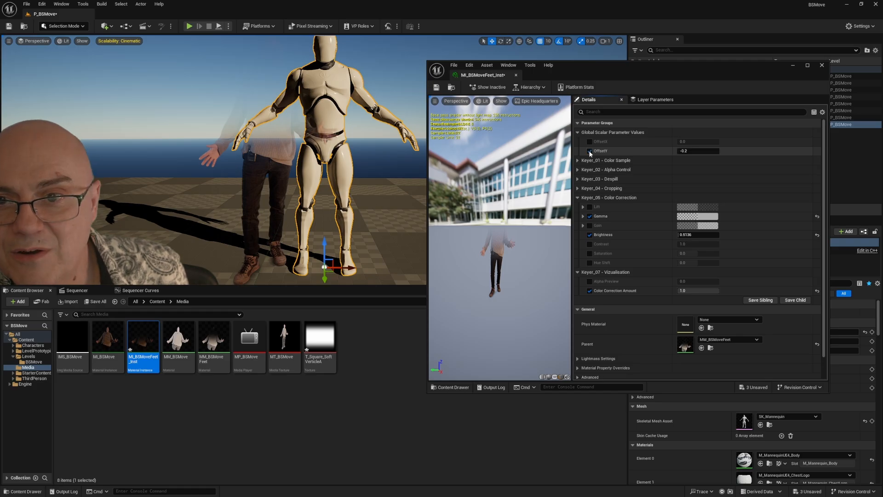
pyautogui.moveTo(684, 151)
pyautogui.mouseDown()
pyautogui.moveTo(658, 151)
pyautogui.moveTo(724, 150)
pyautogui.moveTo(653, 151)
pyautogui.moveTo(690, 151)
pyautogui.moveTo(678, 150)
pyautogui.mouseUp()
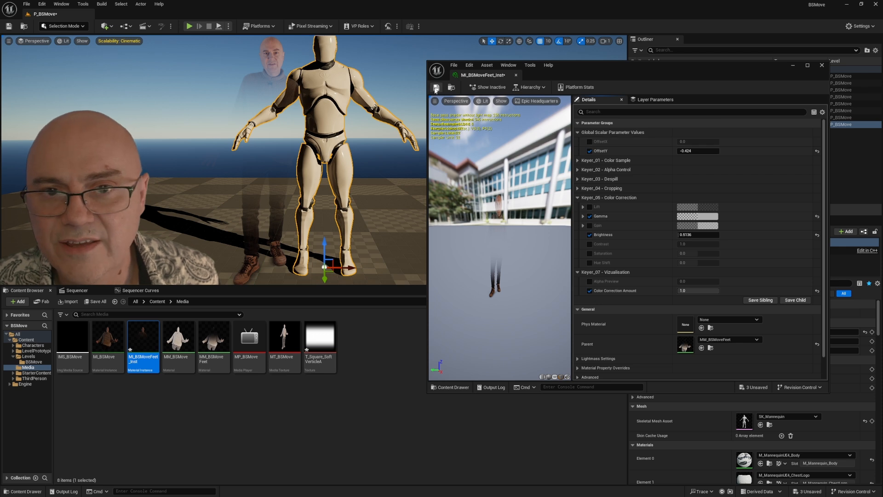
pyautogui.click(821, 66)
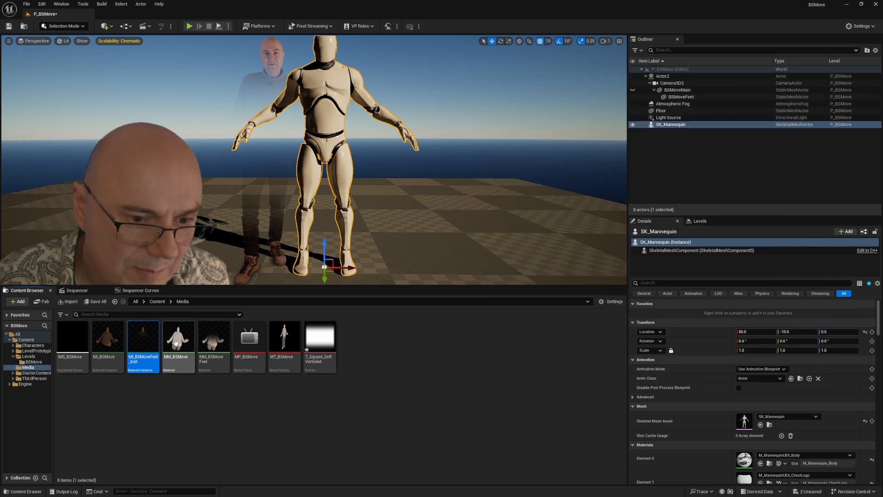
# Step: Open MM_BSMoveFeet, set the matte Texture Sample's Sampler Source to Shared: Clamp, and apply the change
pyautogui.click(215, 346)
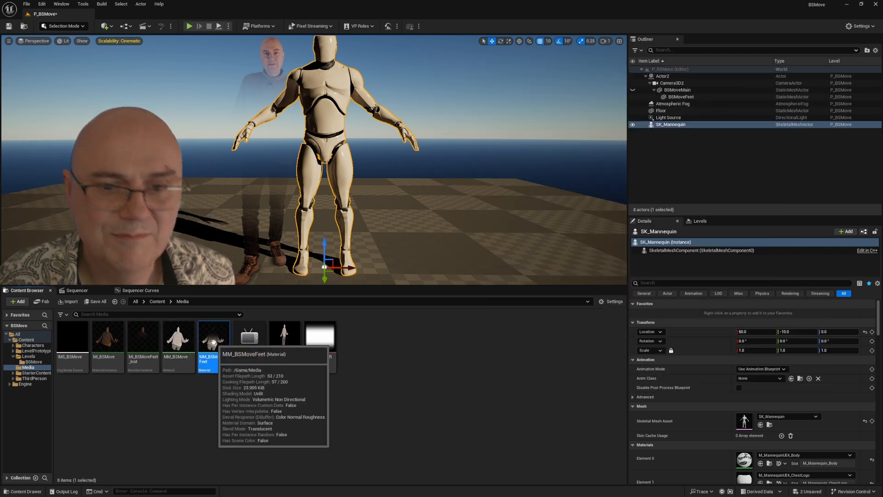
pyautogui.doubleClick(213, 345)
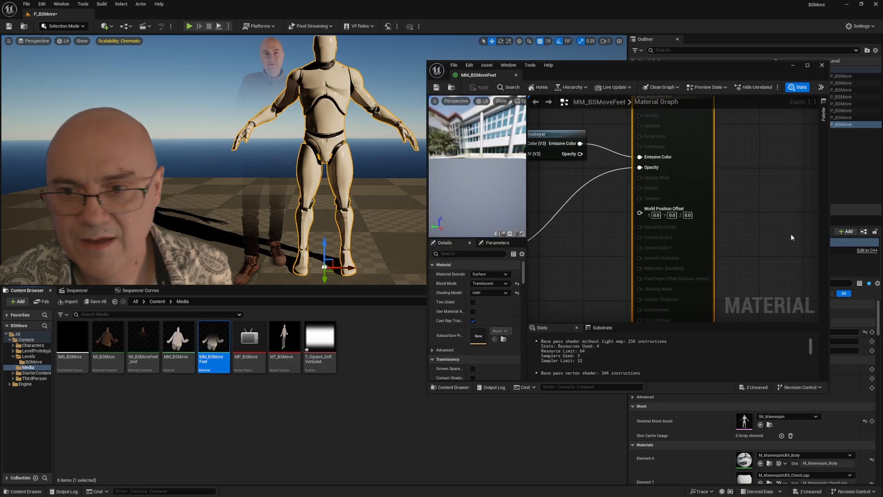
pyautogui.moveTo(587, 206); pyautogui.dragTo(734, 189)
pyautogui.moveTo(603, 258); pyautogui.dragTo(760, 217)
pyautogui.moveTo(614, 250); pyautogui.dragTo(707, 187)
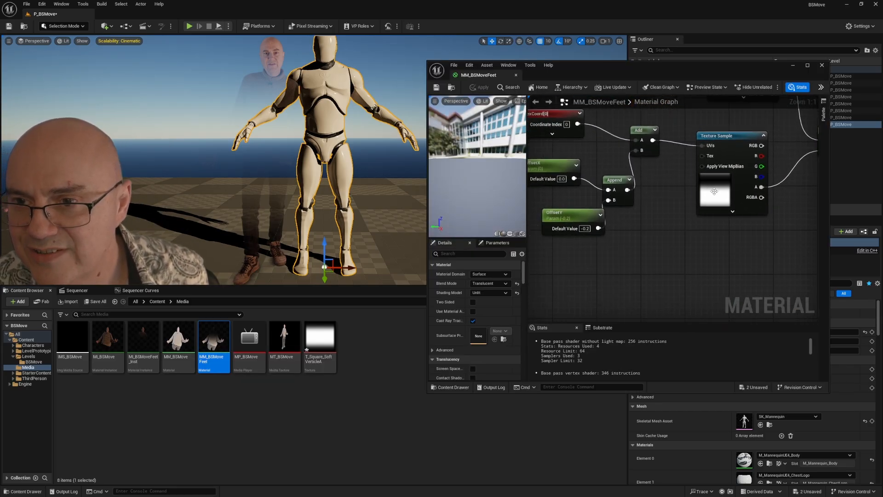
pyautogui.click(714, 192)
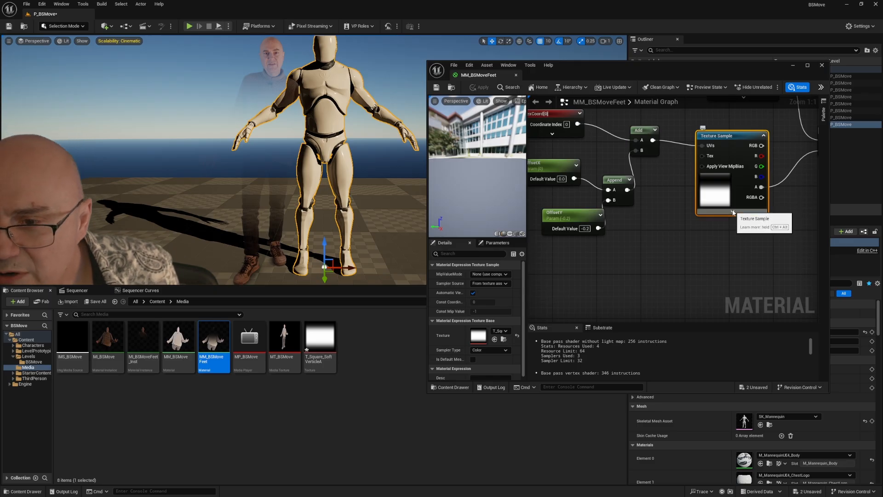
pyautogui.click(733, 212)
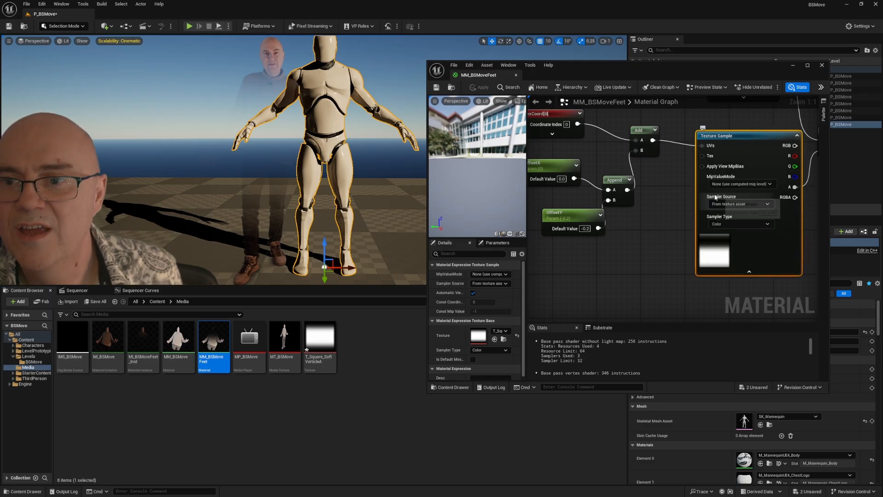
pyautogui.click(761, 206)
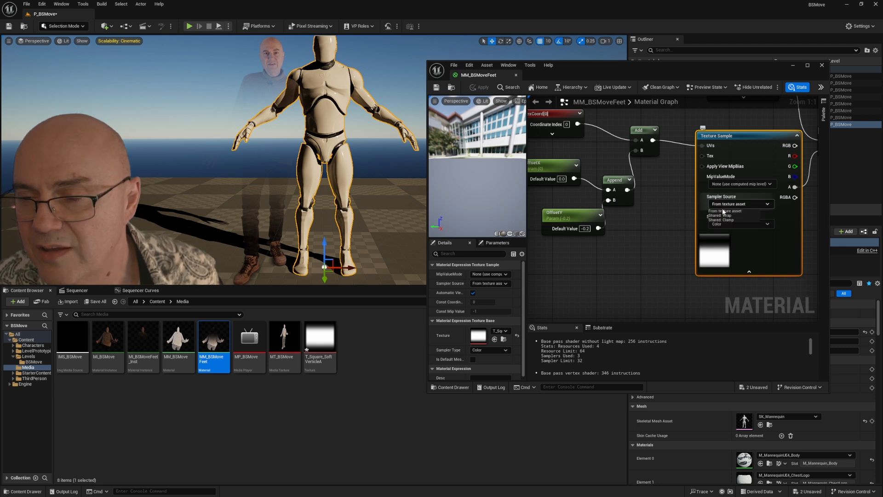
pyautogui.click(722, 220)
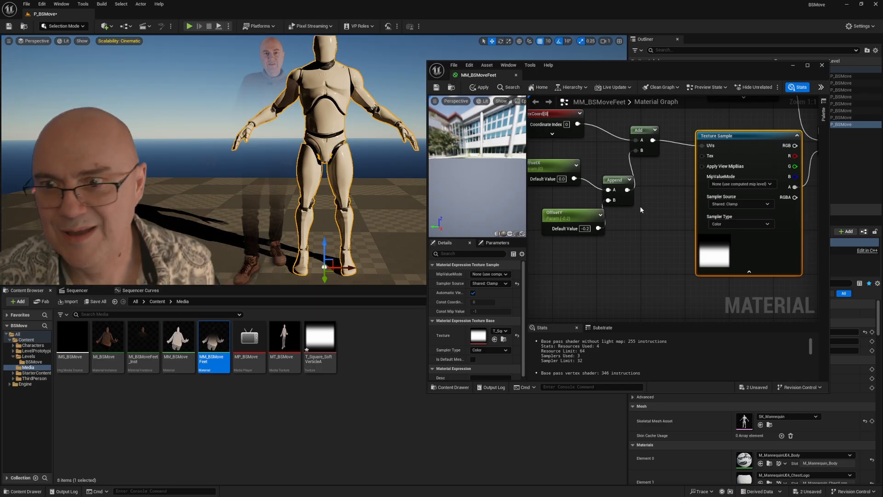
pyautogui.click(482, 87)
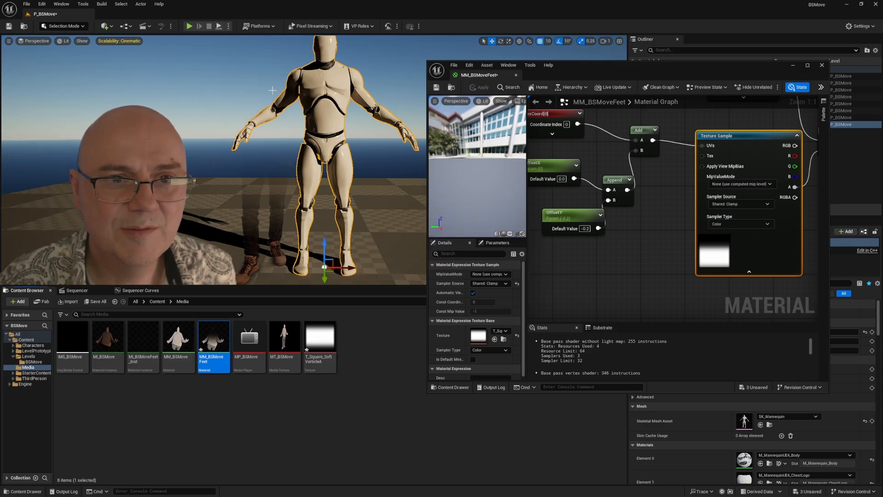
# Step: Close the MM_BSMoveFeet material editor and save all modified content
pyautogui.moveTo(764, 67); pyautogui.dragTo(680, 71)
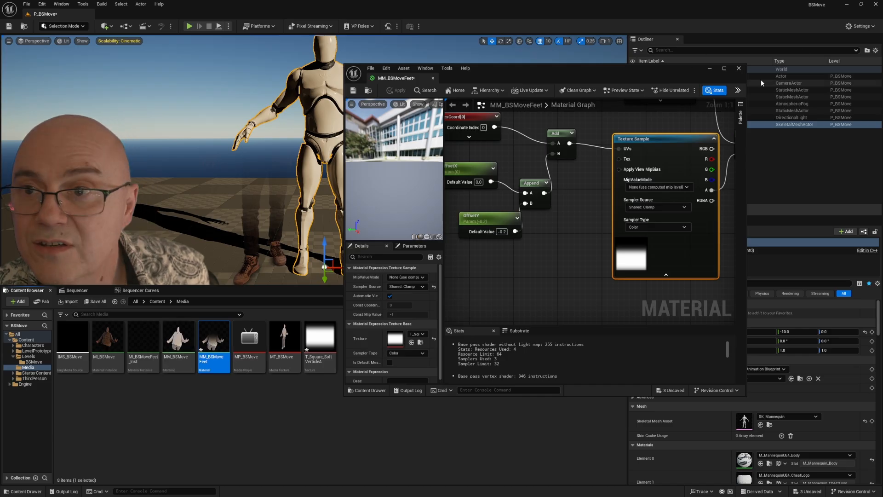
pyautogui.click(741, 69)
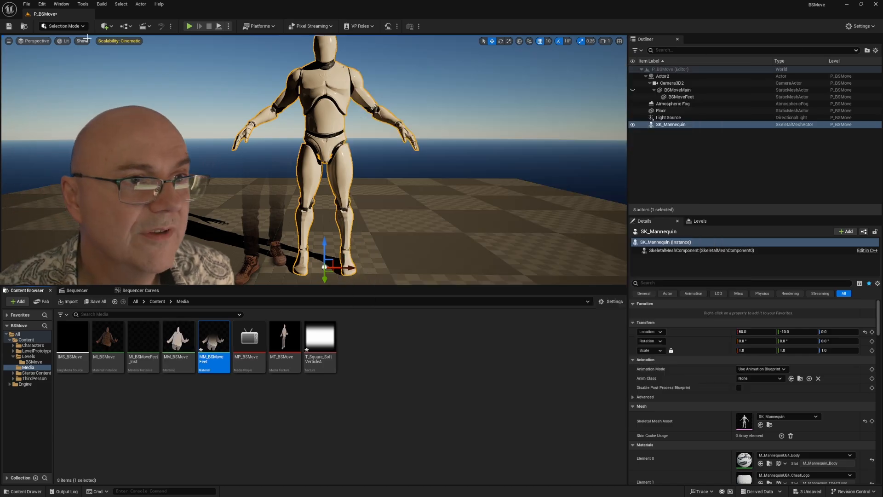
pyautogui.click(27, 4)
pyautogui.click(60, 102)
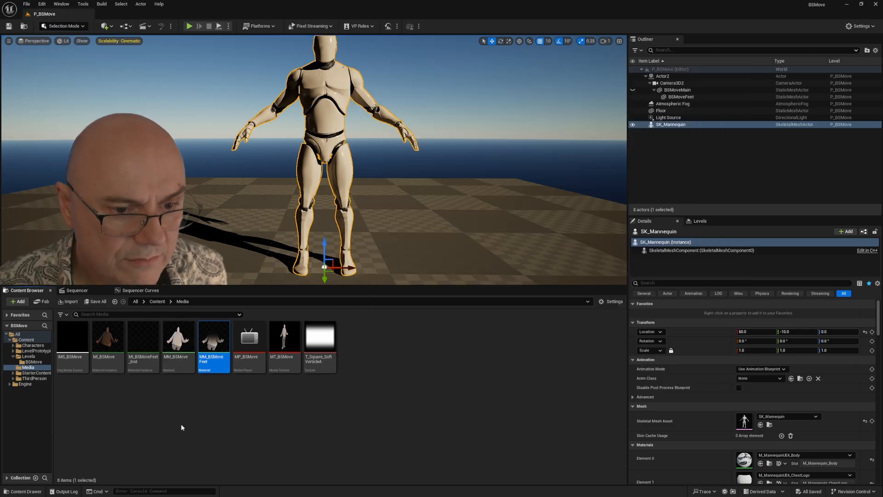
# Step: Briefly check MI_BSMoveFeet_Inst, then refresh the footage at frame 75 in Sequencer and return to the Media folder
pyautogui.doubleClick(143, 342)
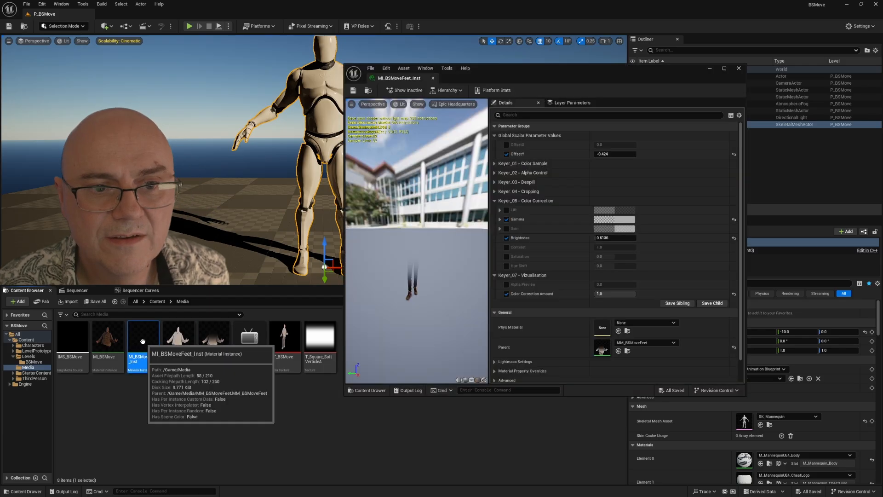
pyautogui.click(739, 68)
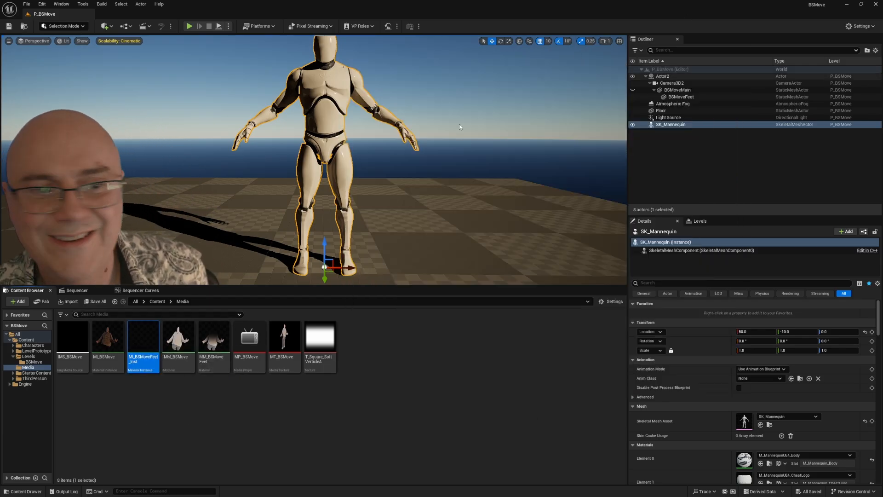
pyautogui.click(78, 291)
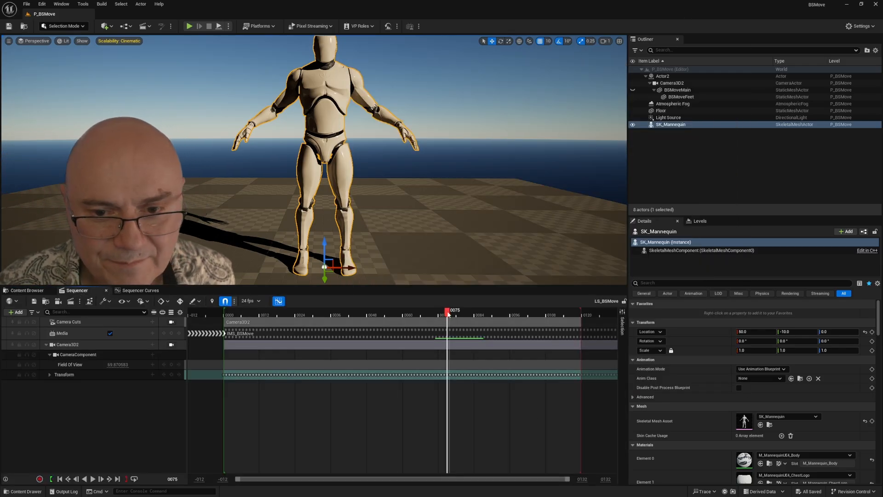
pyautogui.moveTo(448, 314)
pyautogui.mouseDown()
pyautogui.moveTo(434, 314)
pyautogui.moveTo(448, 314)
pyautogui.mouseUp()
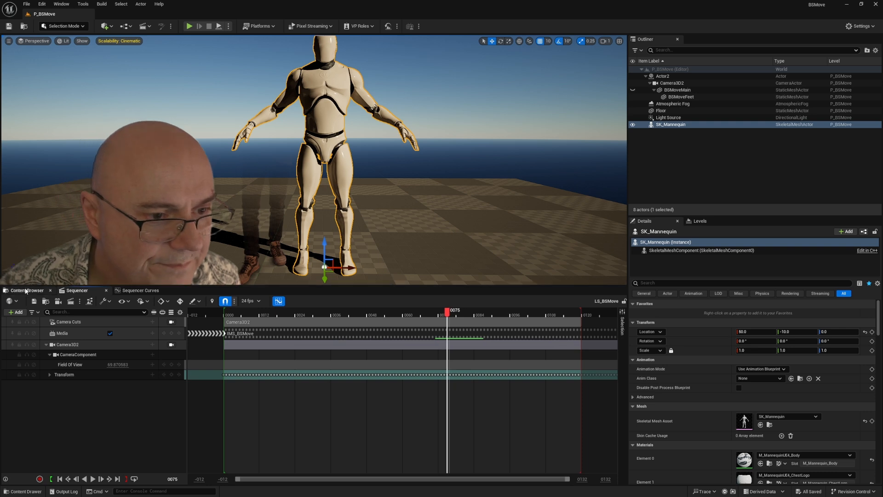
pyautogui.click(26, 291)
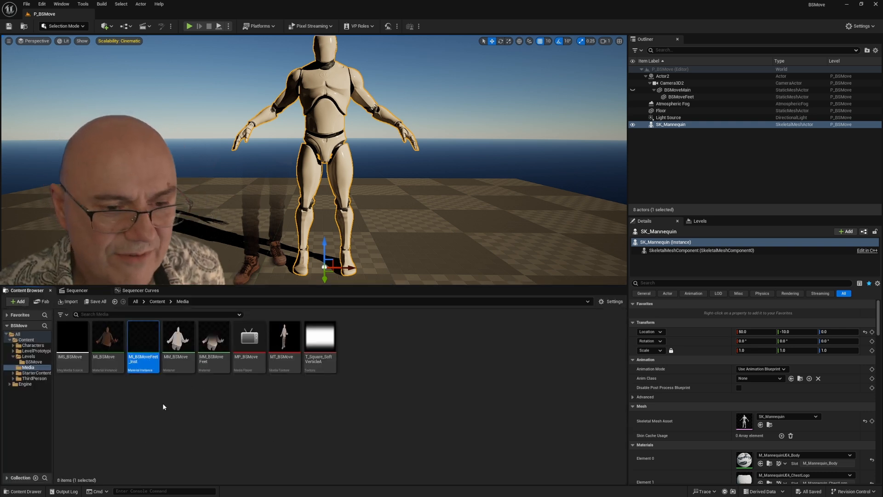
# Step: Reopen MI_BSMoveFeet_Inst, fine-tune the OffsetY value to adjust the feet matte, and close the instance
pyautogui.doubleClick(143, 341)
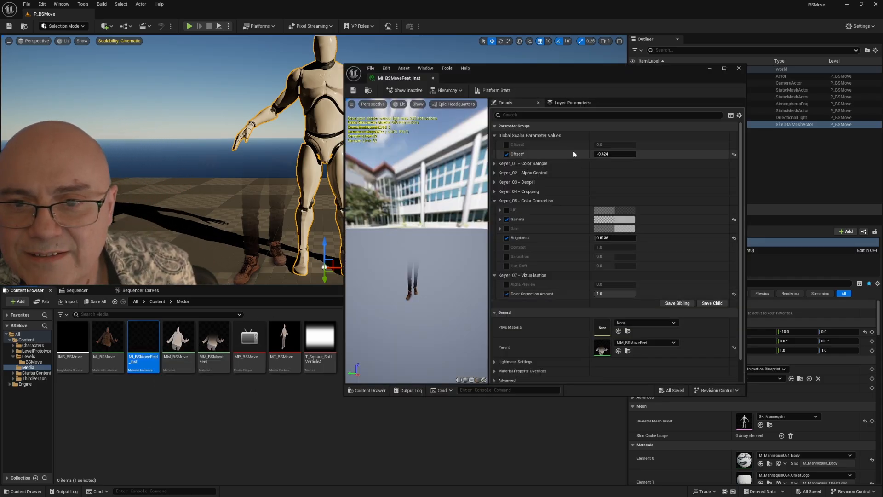
pyautogui.moveTo(615, 155)
pyautogui.mouseDown()
pyautogui.moveTo(624, 154)
pyautogui.moveTo(607, 154)
pyautogui.mouseUp()
pyautogui.click(739, 68)
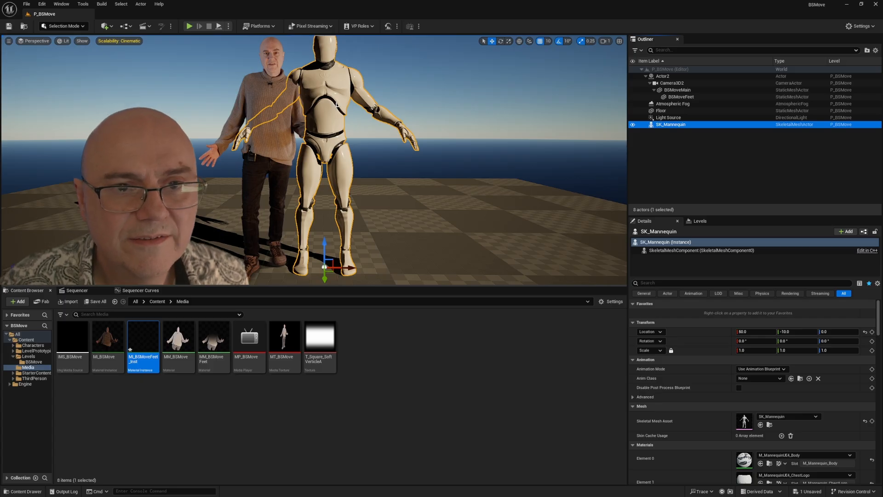
# Step: Move SK_Mannequin along the Y axis to a Y location of 0.0
pyautogui.click(329, 274)
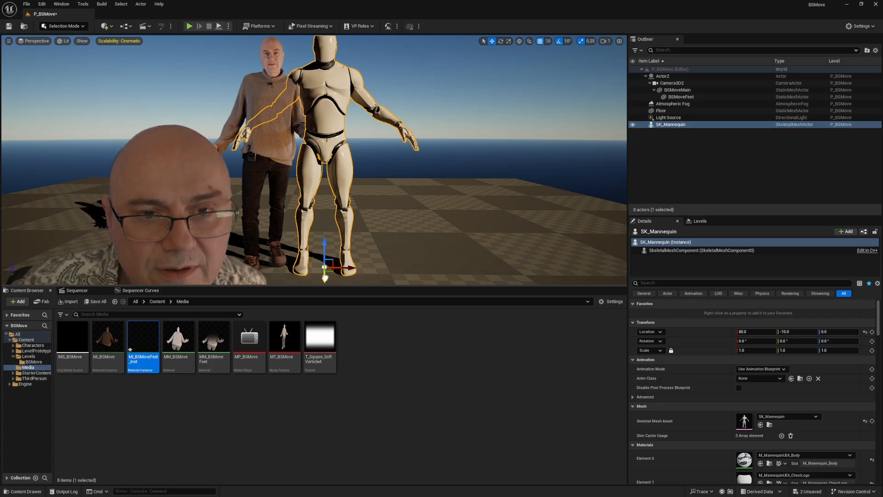
pyautogui.moveTo(329, 274); pyautogui.dragTo(327, 281)
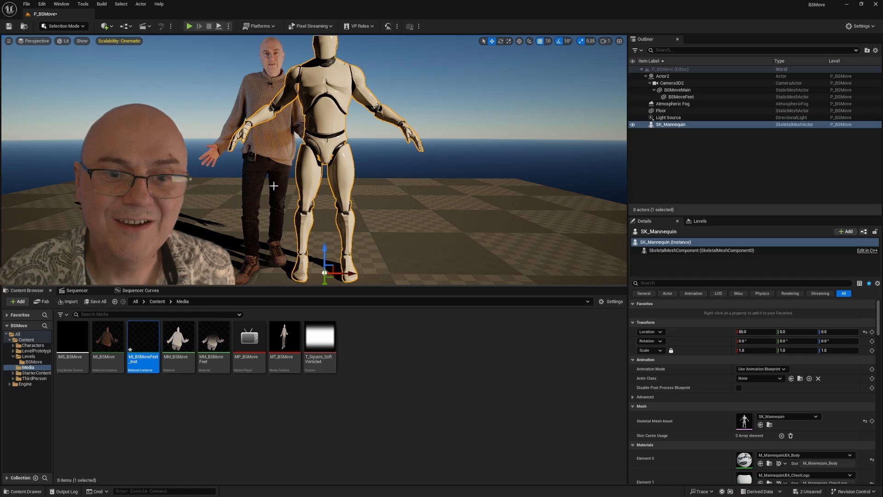
# Step: Scrub the sequence back to frame 44 and lock the viewport to the Camera Cuts track
pyautogui.click(74, 290)
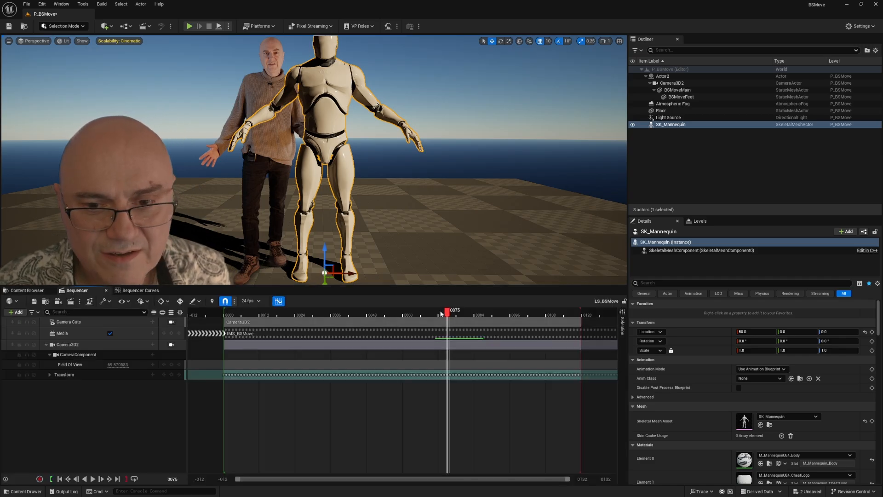
pyautogui.moveTo(447, 314); pyautogui.dragTo(355, 322)
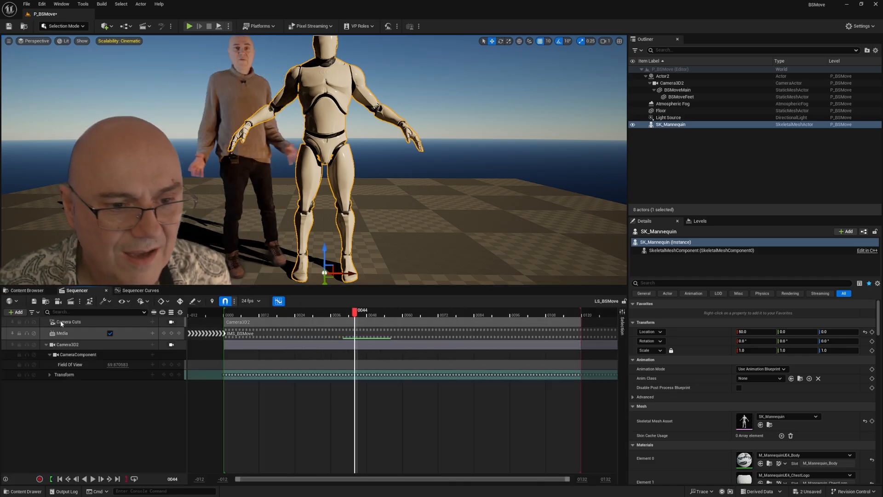
pyautogui.click(171, 323)
pyautogui.click(170, 323)
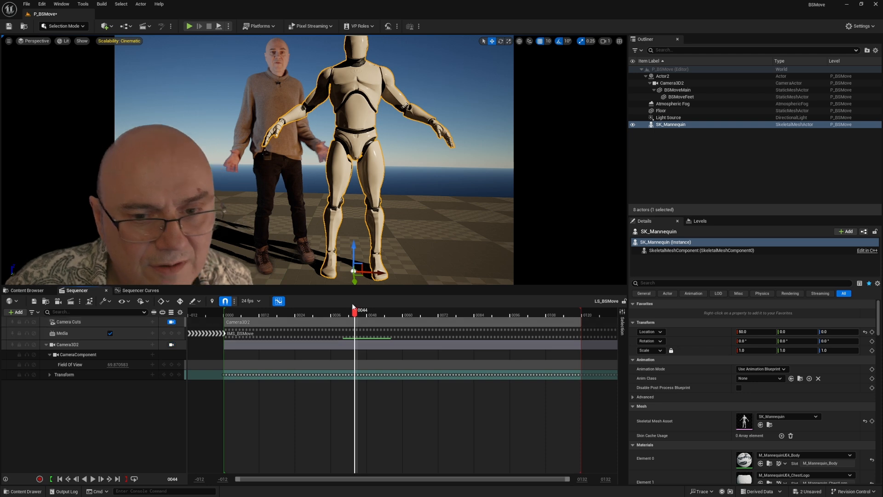
# Step: Scrub the playhead to frame 32, adjust the playback options, and play the composite through the tracked camera
pyautogui.moveTo(356, 314); pyautogui.dragTo(302, 353)
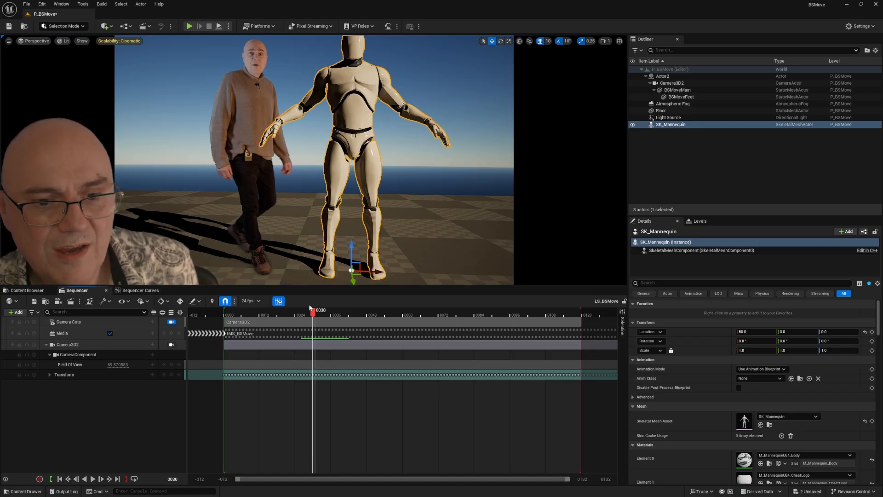
pyautogui.moveTo(313, 326)
pyautogui.mouseDown()
pyautogui.moveTo(437, 325)
pyautogui.moveTo(241, 324)
pyautogui.moveTo(445, 325)
pyautogui.moveTo(250, 316)
pyautogui.moveTo(319, 317)
pyautogui.mouseUp()
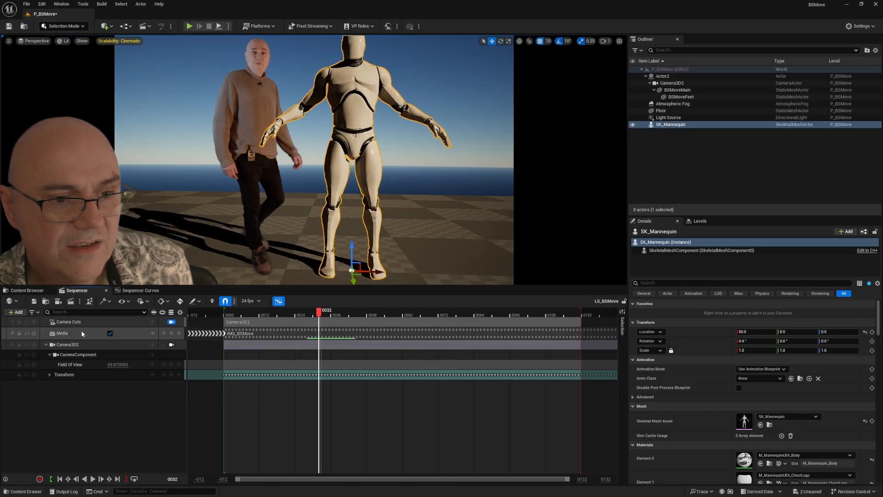
pyautogui.click(144, 302)
pyautogui.click(118, 422)
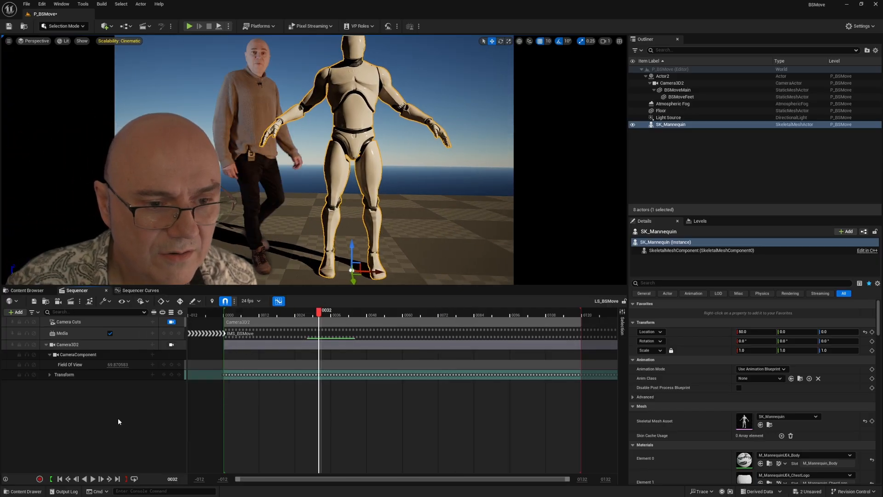
pyautogui.click(93, 479)
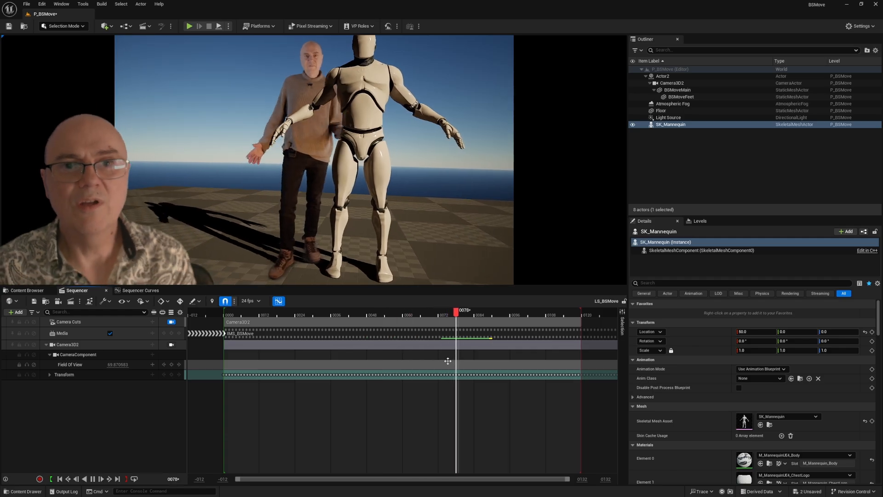
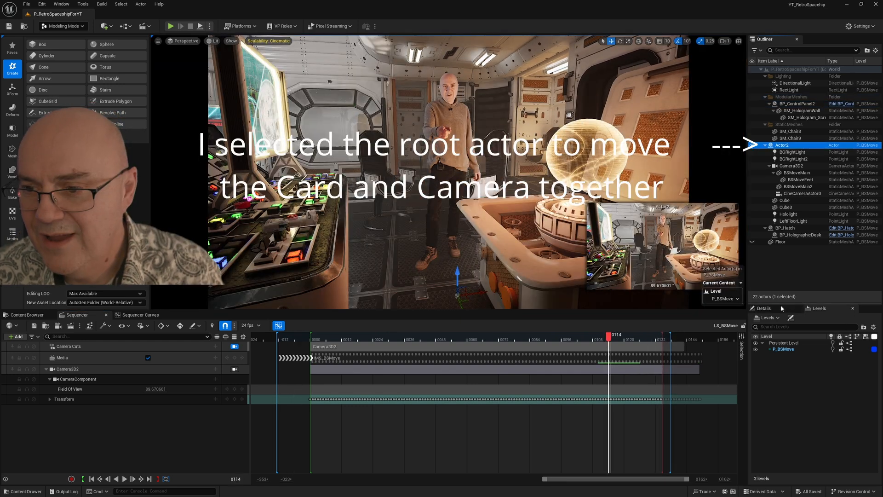
# Step: Try rotating the root actor Actor2 about its vertical axis, moving the card and camera together, and undo the rotation
pyautogui.click(765, 308)
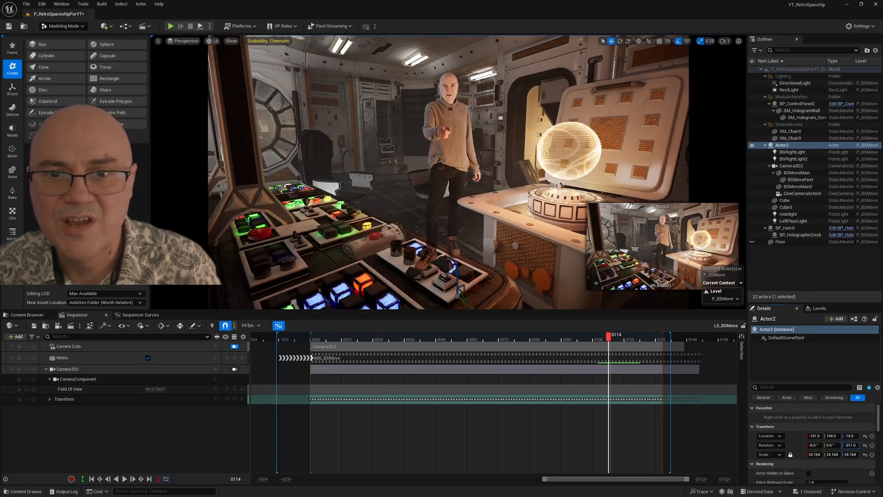
pyautogui.moveTo(850, 446)
pyautogui.mouseDown()
pyautogui.moveTo(833, 445)
pyautogui.moveTo(852, 445)
pyautogui.mouseUp()
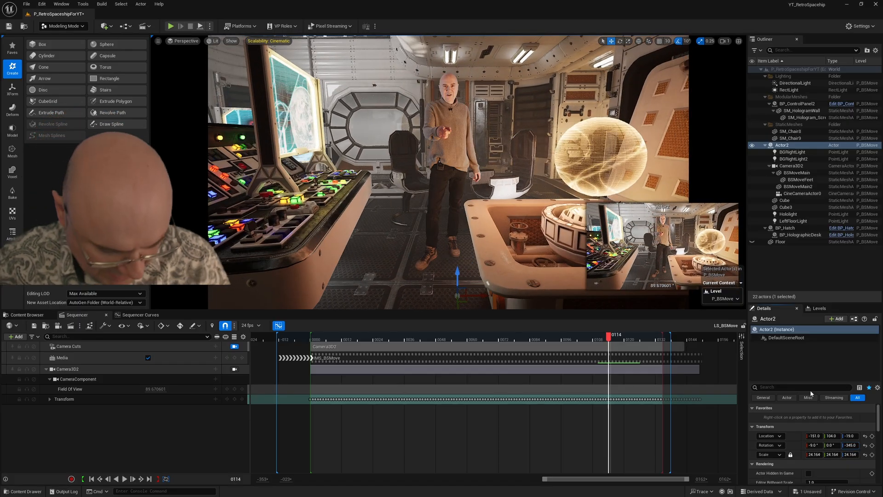
pyautogui.hotkey('ctrl', 'z')
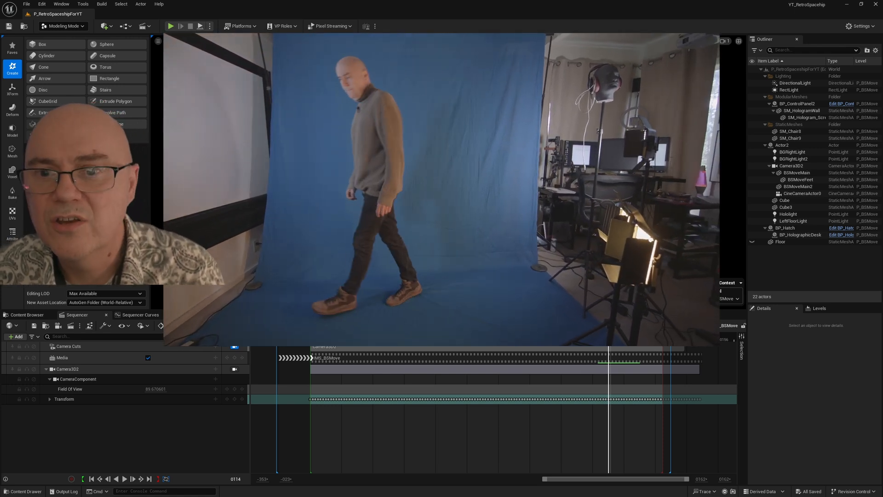
# Step: Scrub through the LS_BSMove sequence to review how the performer sits in the spaceship set from start to end
pyautogui.moveTo(608, 339); pyautogui.dragTo(386, 339)
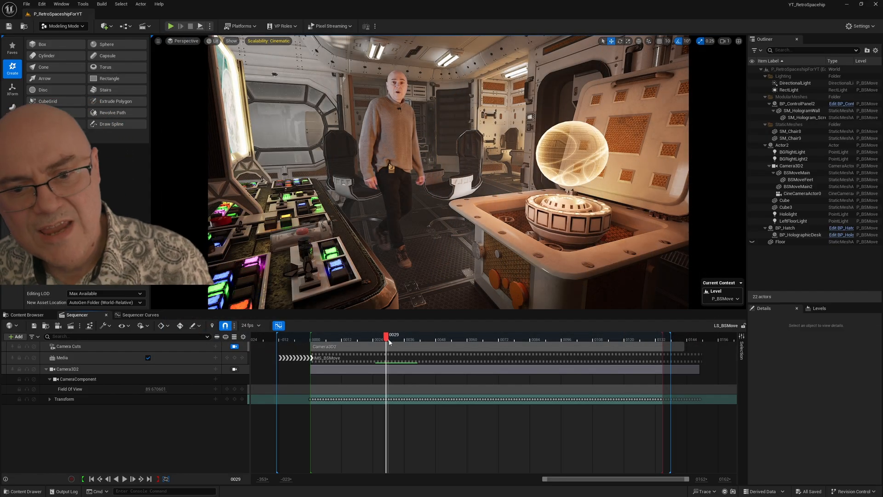
pyautogui.moveTo(400, 341); pyautogui.dragTo(440, 351)
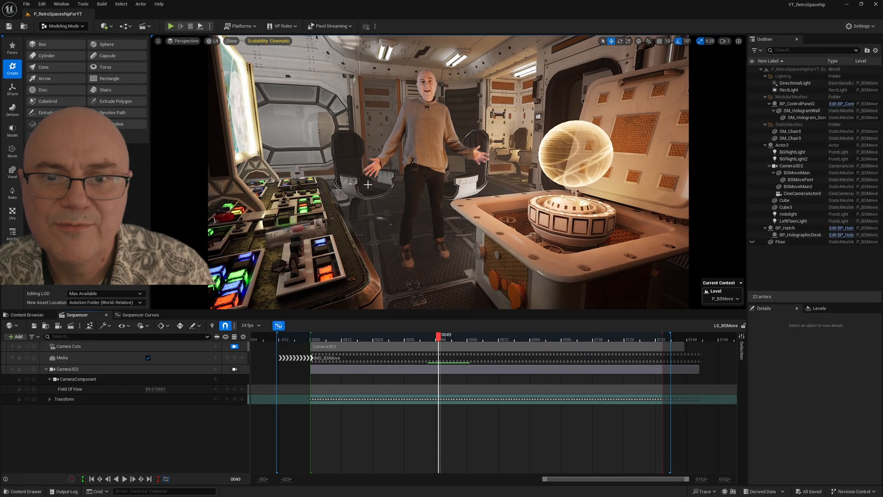
pyautogui.moveTo(438, 339); pyautogui.dragTo(663, 346)
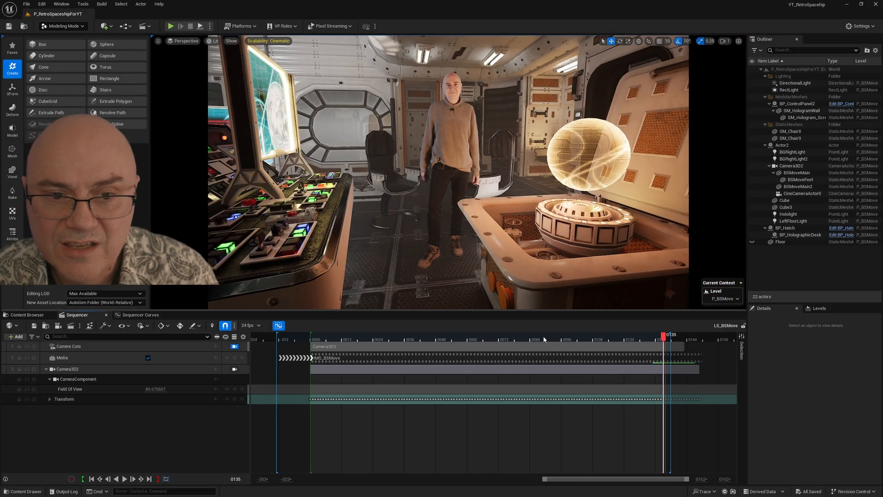
pyautogui.moveTo(544, 339); pyautogui.dragTo(323, 352)
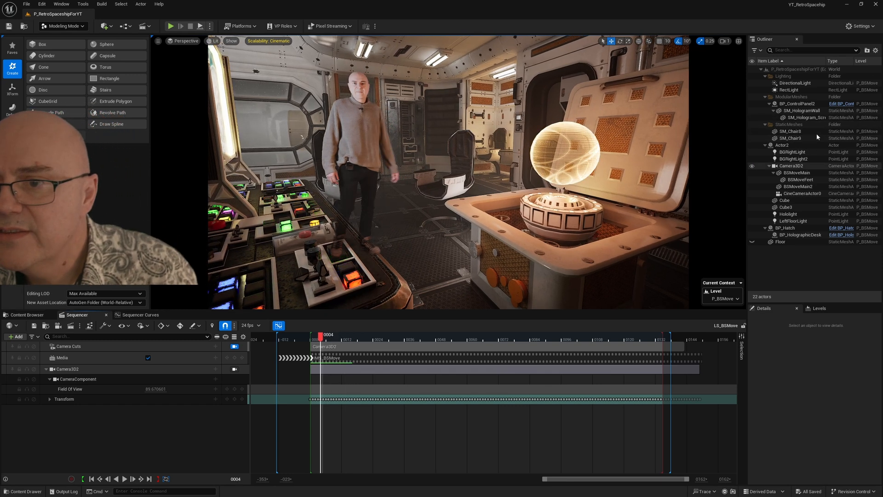
# Step: Compare the performer's feet with the BSMoveFeet card hidden and shown while scrubbing the early walking frames
pyautogui.click(769, 181)
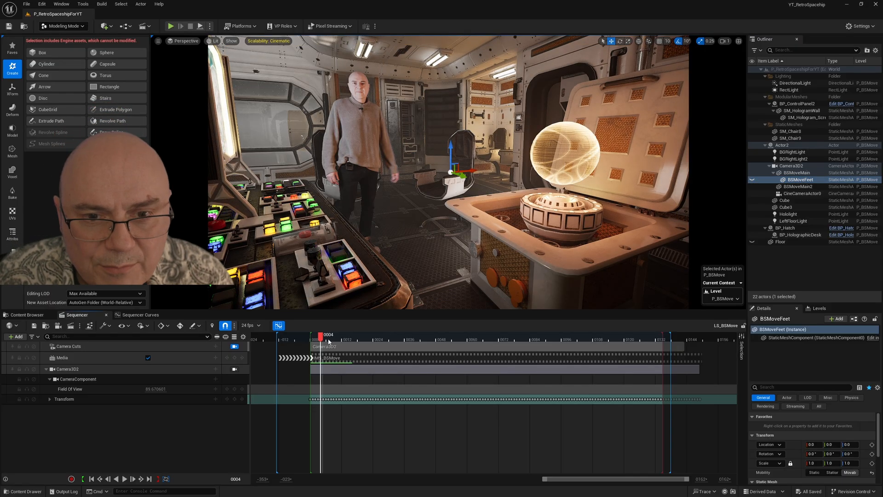
pyautogui.moveTo(322, 340); pyautogui.dragTo(379, 341)
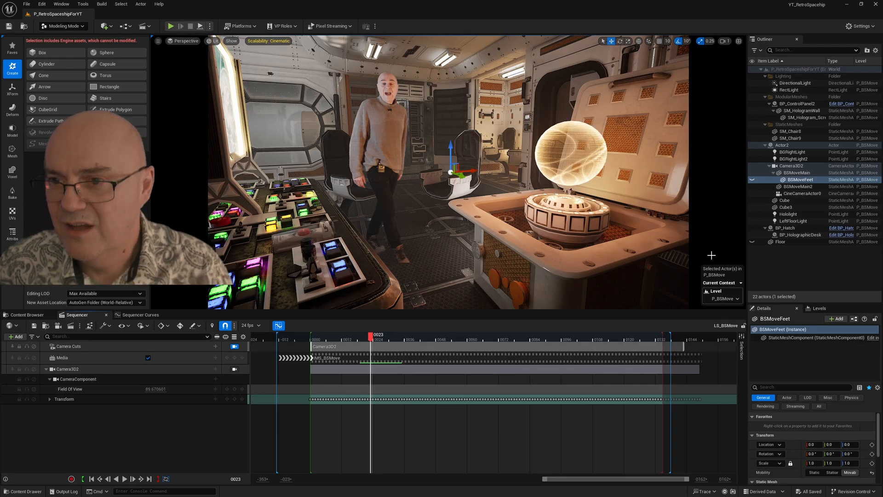
pyautogui.click(757, 181)
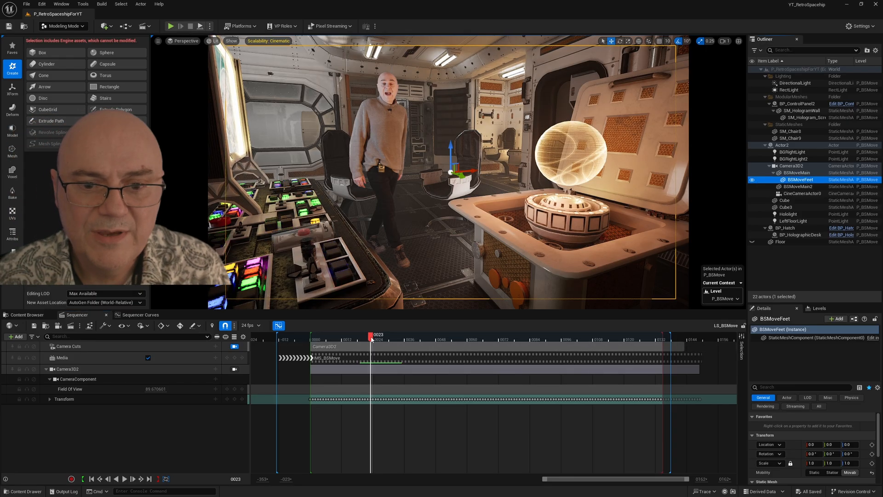
pyautogui.moveTo(372, 339); pyautogui.dragTo(361, 341)
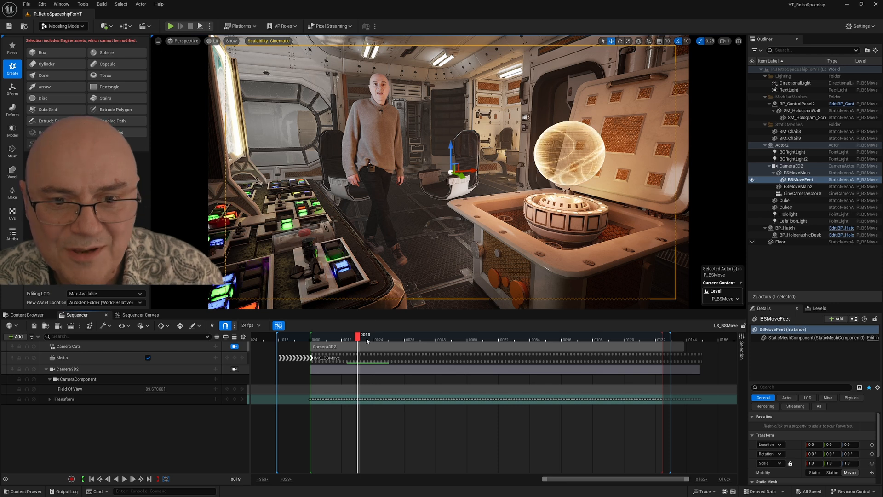
pyautogui.moveTo(367, 340); pyautogui.dragTo(385, 341)
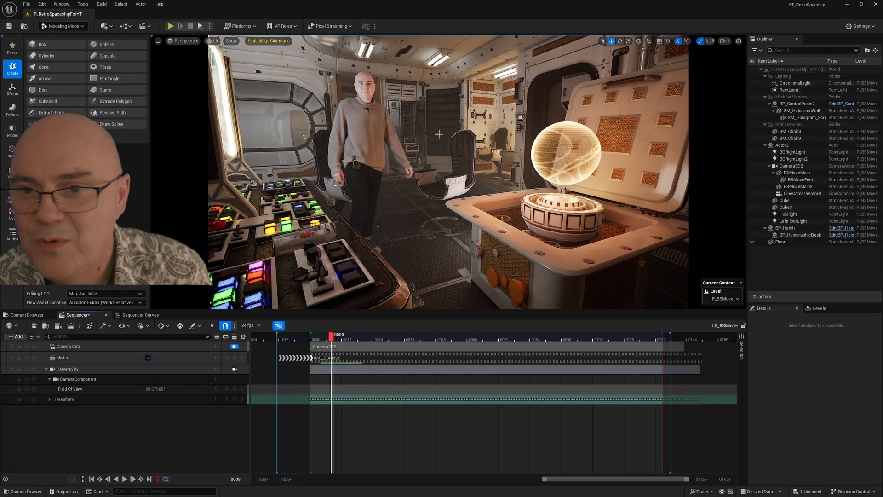
# Step: Add BSMoveFeet to the sequence with tracks for its StaticMeshComponent0 and the lambert1 material slot
pyautogui.click(791, 184)
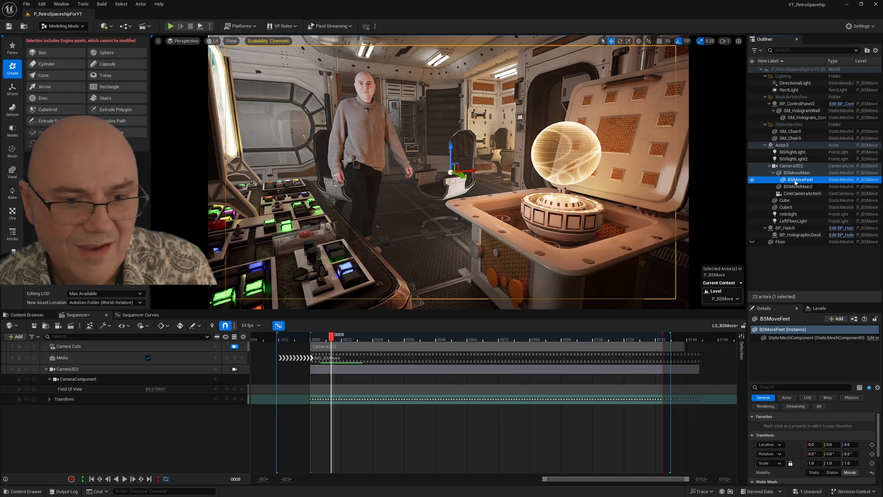
pyautogui.moveTo(102, 421); pyautogui.dragTo(102, 419)
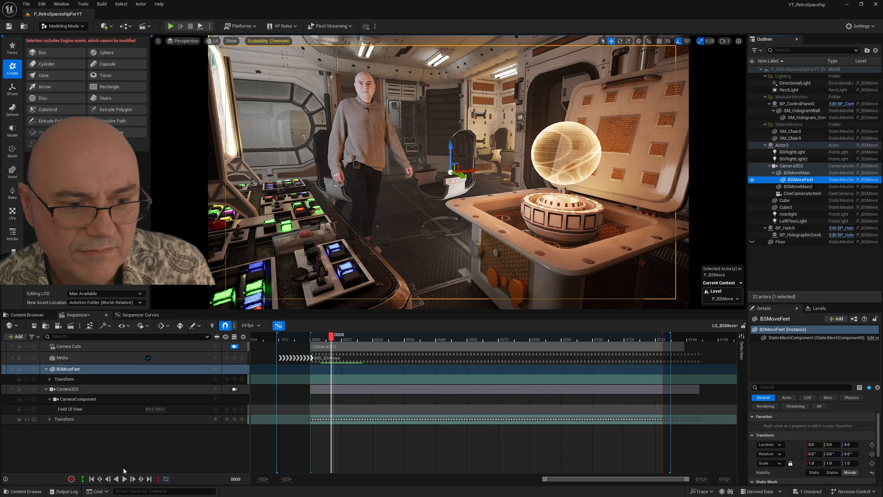
pyautogui.click(215, 369)
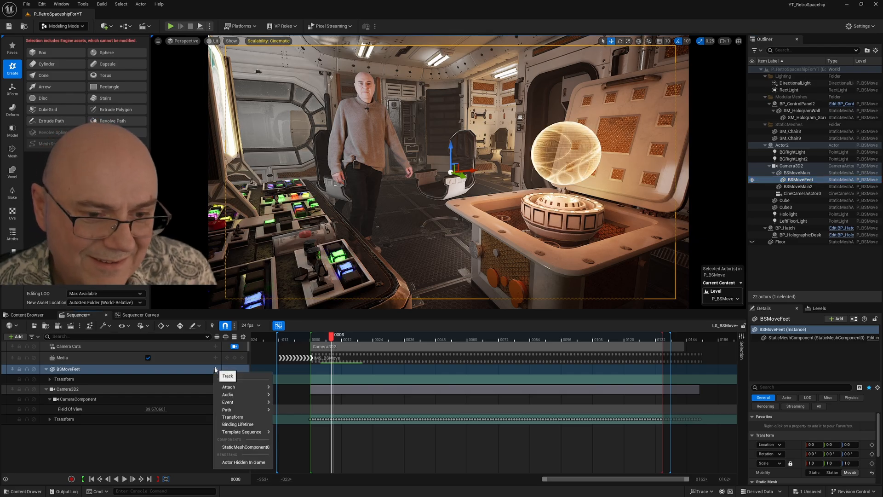
pyautogui.click(242, 447)
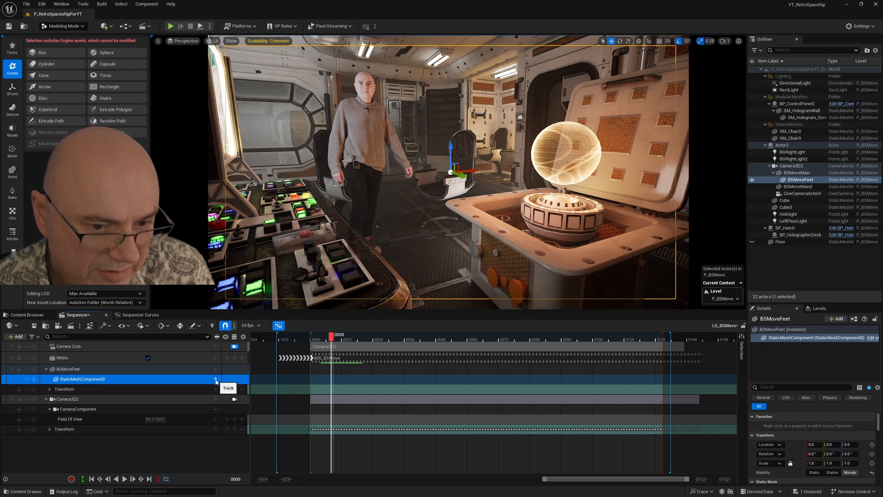
pyautogui.click(216, 380)
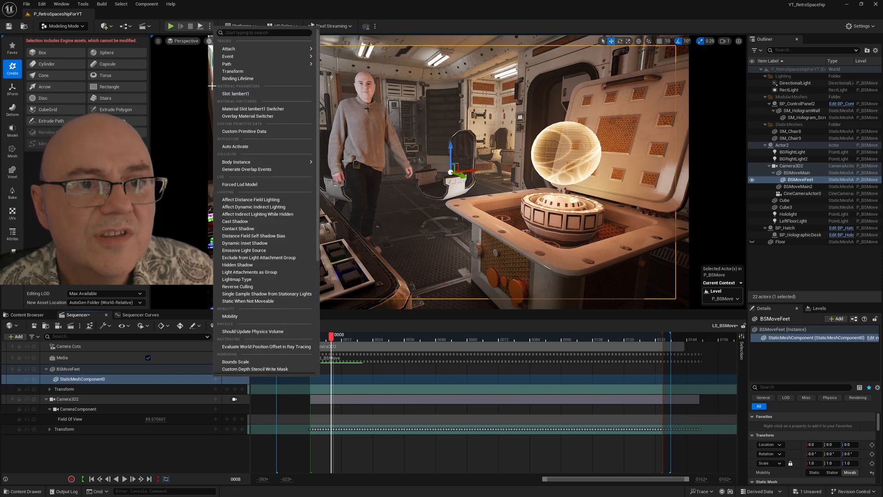
pyautogui.click(240, 94)
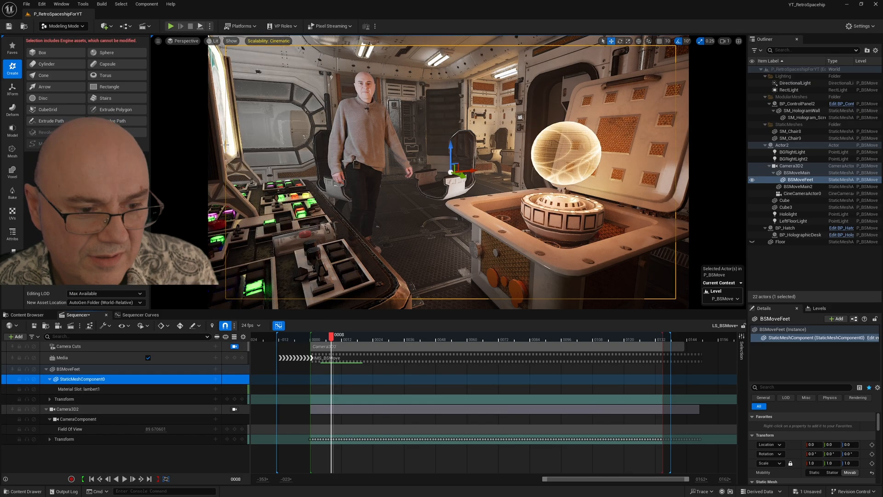
# Step: Add an OffsetX parameter track to BSMoveFeet's lambert1 material slot and expand it to show its value
pyautogui.click(104, 389)
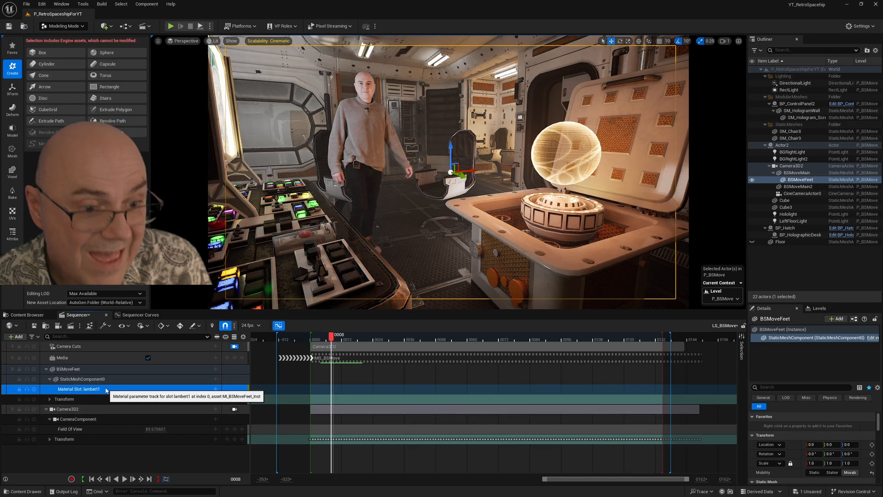
pyautogui.click(216, 389)
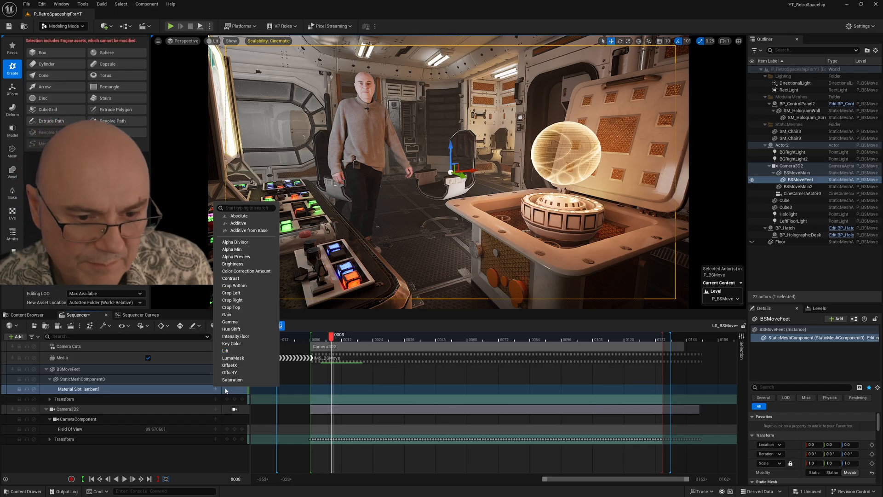
pyautogui.click(231, 365)
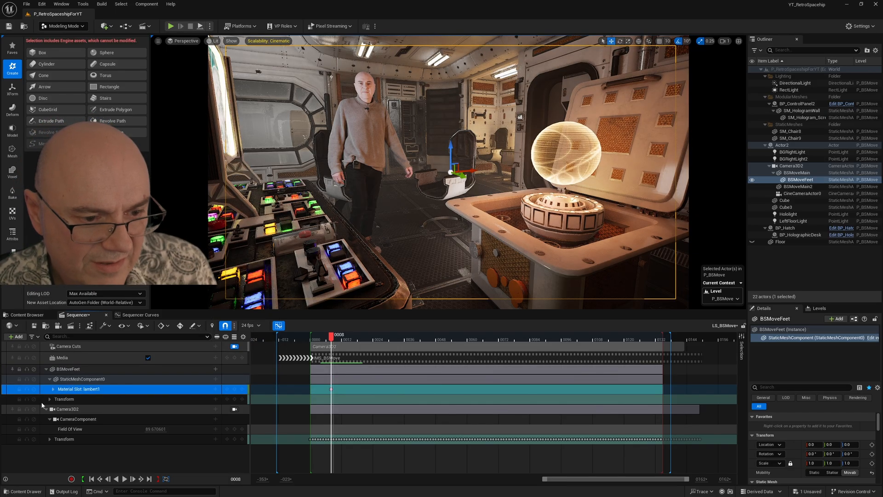
pyautogui.click(53, 390)
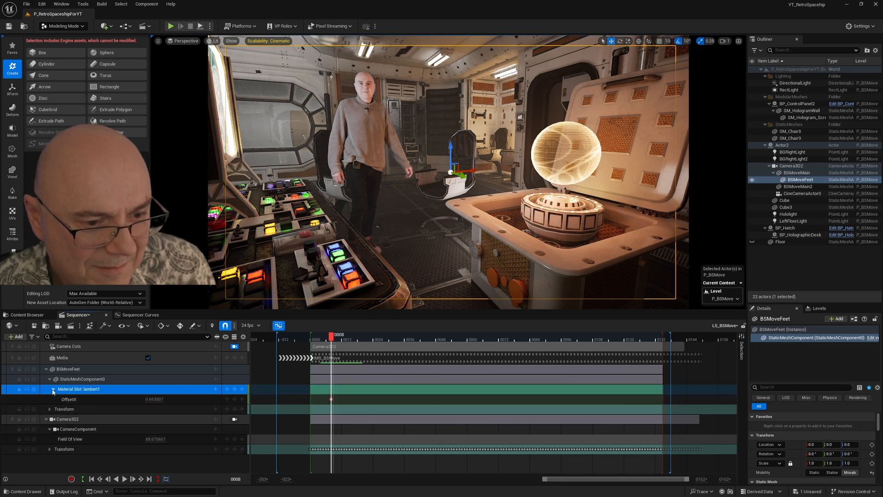
# Step: Set the OffsetX key at frame 8 to about 0.72
pyautogui.click(156, 399)
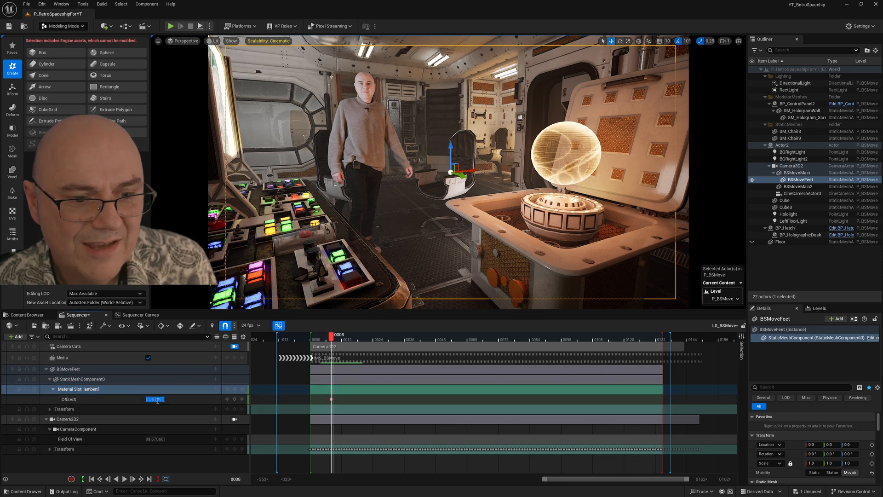
pyautogui.click(151, 399)
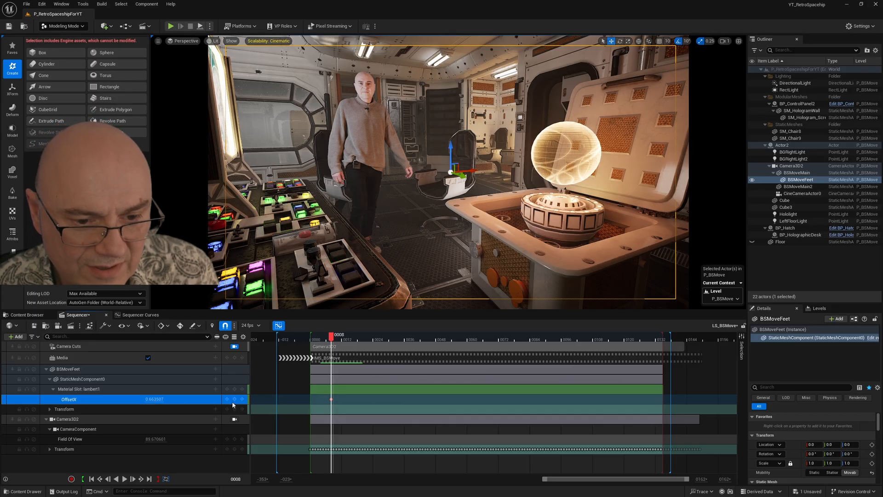
pyautogui.click(149, 399)
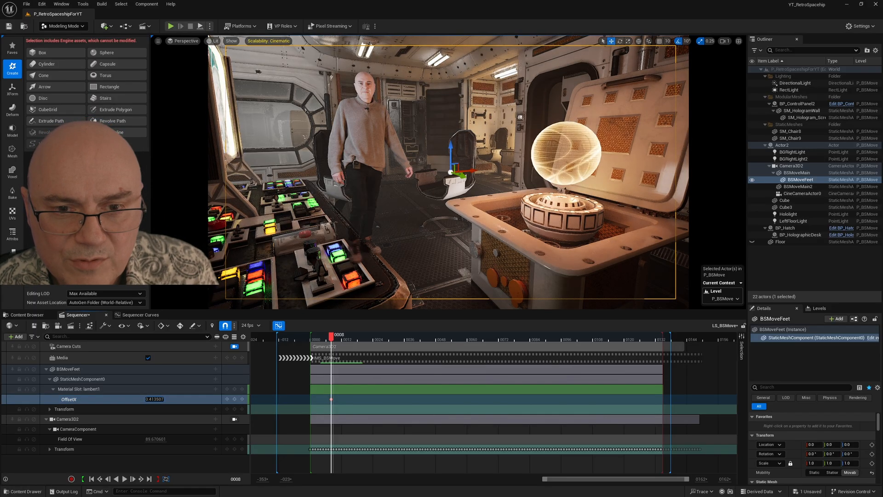
pyautogui.moveTo(148, 399); pyautogui.dragTo(162, 399)
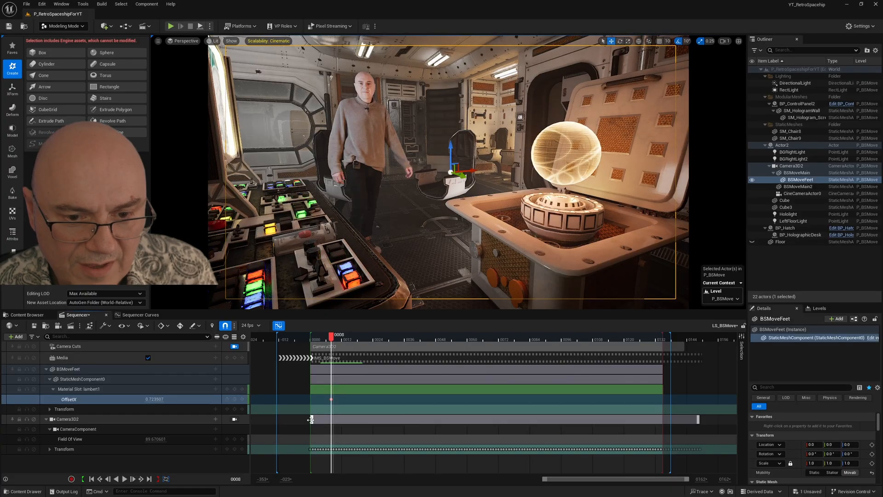
# Step: Key OffsetX at about 0.57 on frame 13
pyautogui.moveTo(333, 338); pyautogui.dragTo(347, 341)
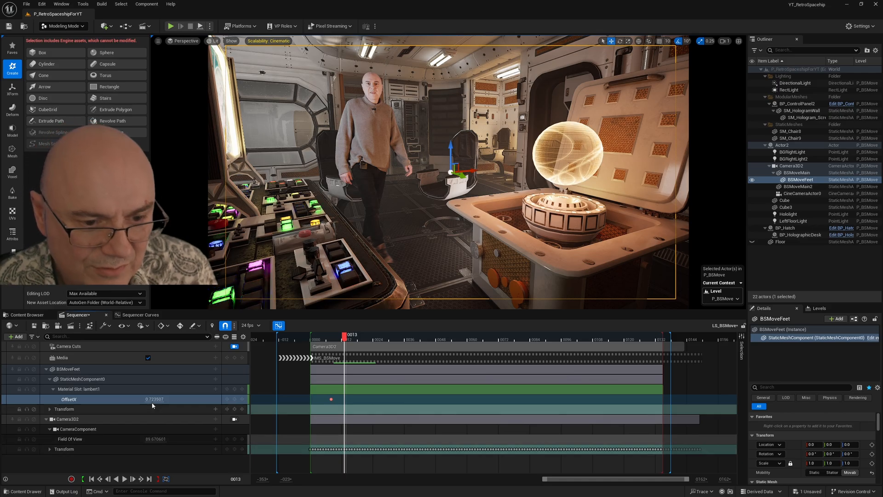
pyautogui.moveTo(148, 399)
pyautogui.mouseDown()
pyautogui.moveTo(141, 399)
pyautogui.moveTo(153, 400)
pyautogui.mouseUp()
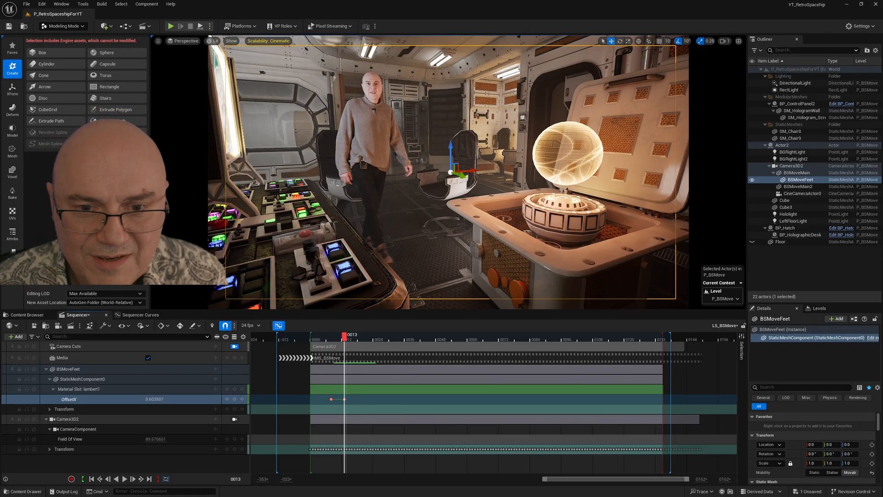
pyautogui.moveTo(154, 400); pyautogui.dragTo(153, 400)
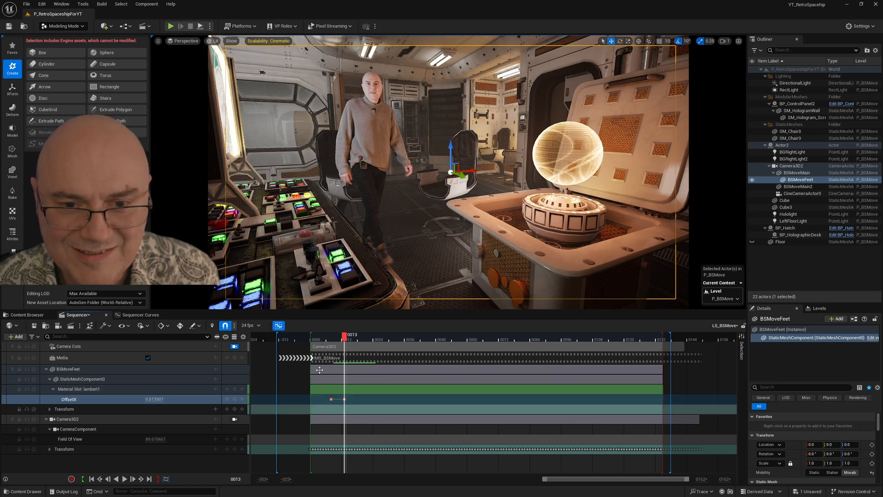
# Step: Add an OffsetX key of about 0.68 on frame 12
pyautogui.scroll(10, 352, 350)
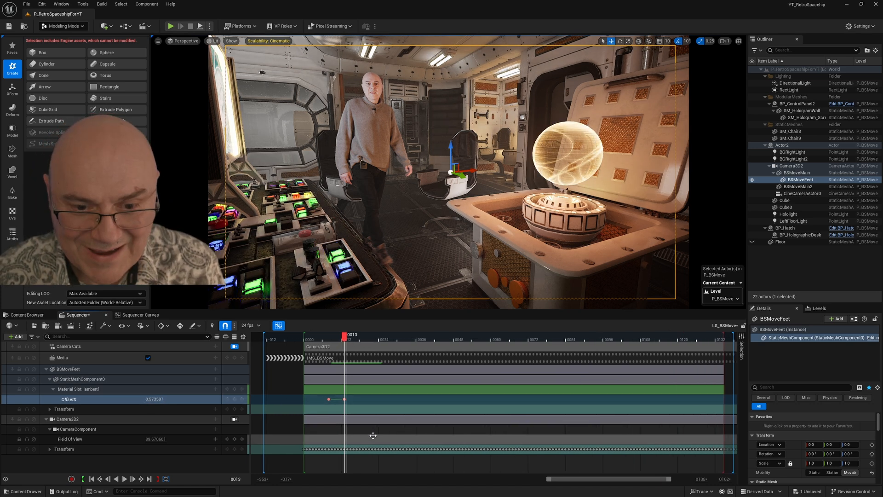
pyautogui.click(333, 341)
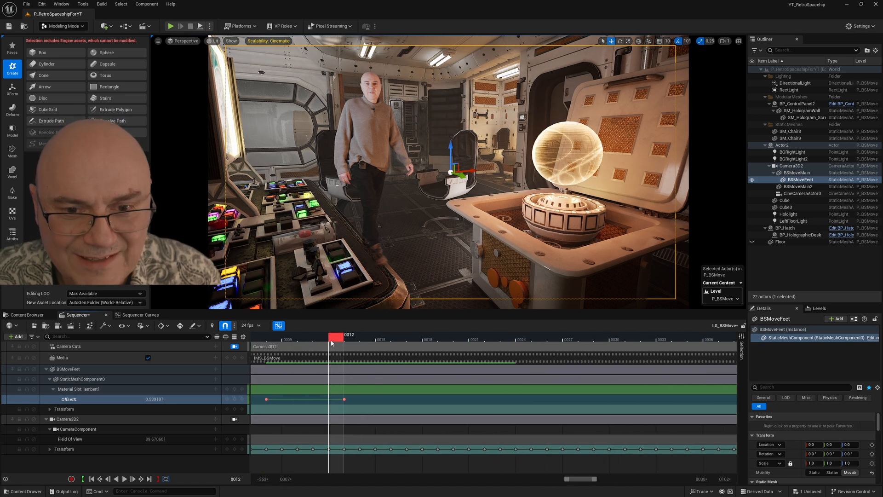
pyautogui.moveTo(154, 400); pyautogui.dragTo(159, 400)
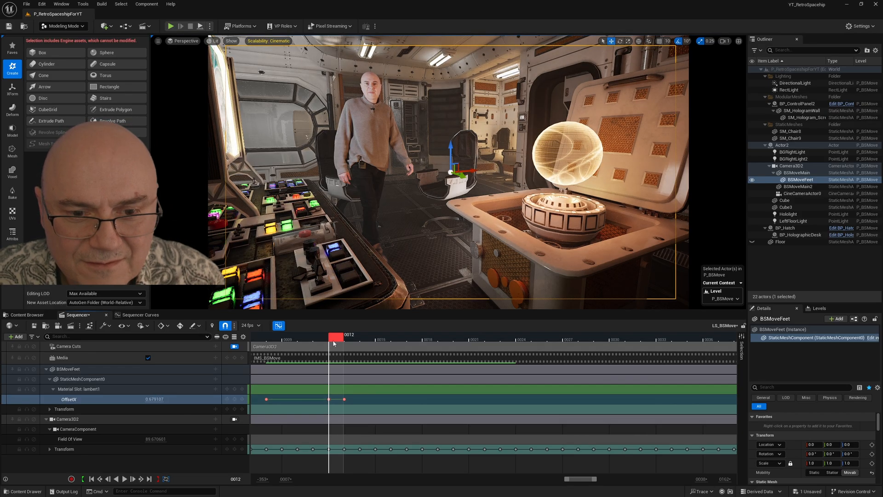
# Step: Shape the OffsetX curve in the curve editor with values of about 0.59 at frame 13, 0.57 at frame 14 and 0.56 at frame 15
pyautogui.press('Right')
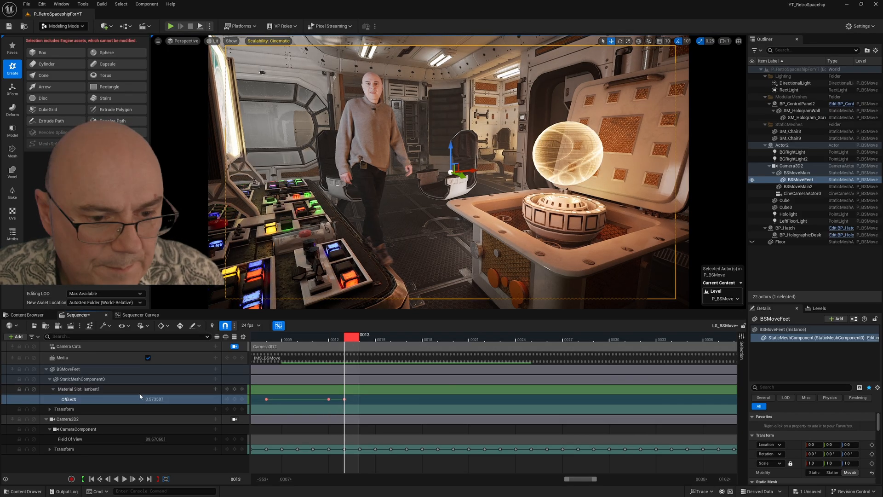
pyautogui.click(279, 326)
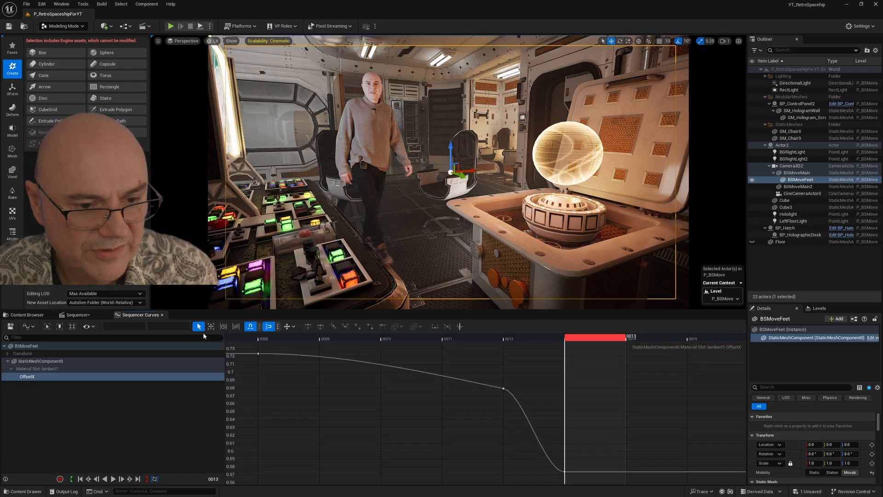
pyautogui.moveTo(565, 471)
pyautogui.mouseDown()
pyautogui.moveTo(568, 428)
pyautogui.moveTo(566, 478)
pyautogui.moveTo(566, 461)
pyautogui.mouseUp()
pyautogui.scroll(-4, 633, 386)
pyautogui.press('Right')
pyautogui.moveTo(628, 432); pyautogui.dragTo(624, 453)
pyautogui.press('Right')
pyautogui.press('Right')
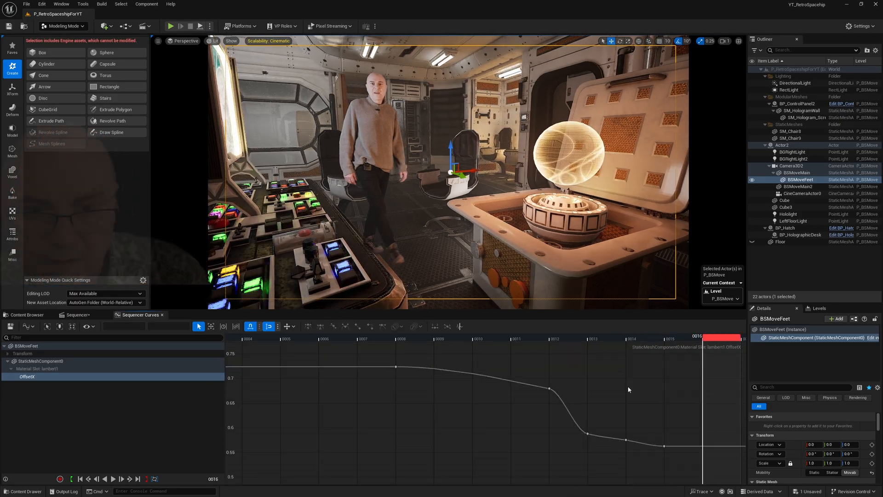
# Step: Adjust the OffsetY curve of BSMoveFeet frame by frame, setting the key at frame 14 to about -0.6
pyautogui.press('space')
pyautogui.press('space')
pyautogui.press('space')
pyautogui.press('space')
pyautogui.scroll(1, 407, 400)
pyautogui.moveTo(406, 400)
pyautogui.mouseDown()
pyautogui.moveTo(410, 385)
pyautogui.moveTo(407, 408)
pyautogui.mouseUp()
pyautogui.click(78, 315)
pyautogui.click(231, 409)
pyautogui.press('Right')
pyautogui.press('Right')
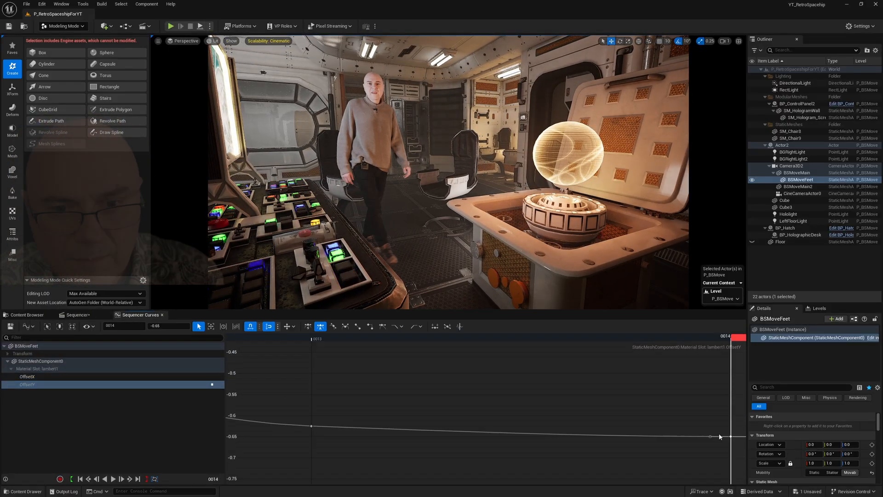
pyautogui.moveTo(729, 437); pyautogui.dragTo(729, 418)
# Step: Reshape the OffsetX curve to about 0.56 at frame 13, 0.55 at frame 14, 0.5 at frame 15 and 0.525 at frame 18
pyautogui.click(27, 377)
pyautogui.moveTo(487, 445); pyautogui.dragTo(487, 428)
pyautogui.press('Left')
pyautogui.scroll(-2, 635, 421)
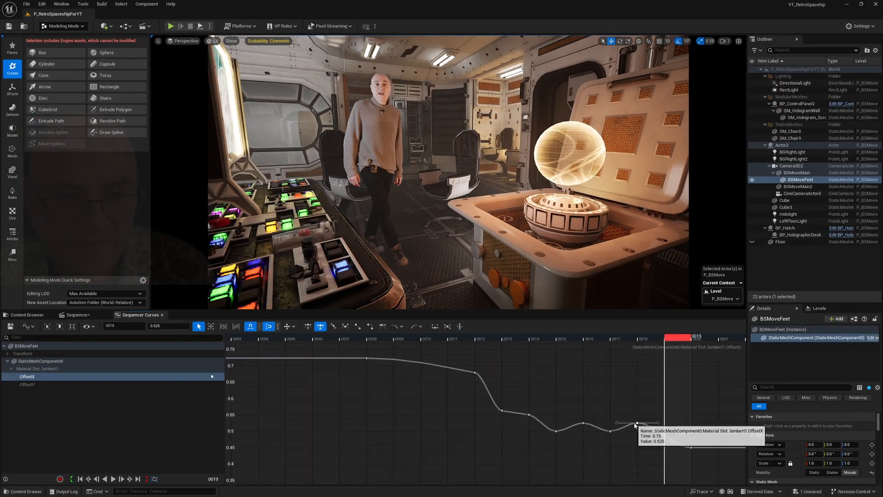
# Step: Refine the OffsetY curve to about -0.575 at frame 13, -0.6 at frame 14 and -0.61 at frame 15
pyautogui.click(28, 385)
pyautogui.moveTo(713, 385); pyautogui.dragTo(713, 376)
pyautogui.click(77, 315)
pyautogui.scroll(-3, 503, 399)
pyautogui.click(140, 315)
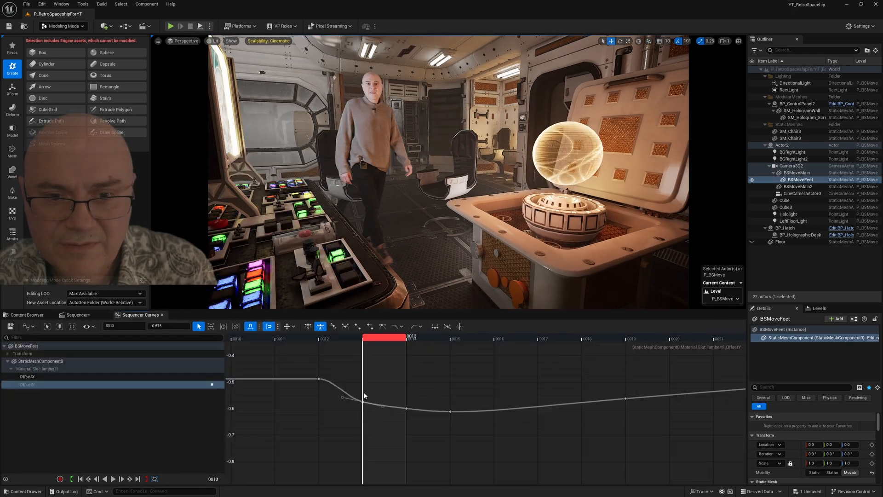
# Step: Fine-tune OffsetX against OffsetY, lowering OffsetX to about 0.52 at frame 13 and 0.463 at frame 14
pyautogui.click(28, 385)
pyautogui.click(27, 377)
pyautogui.click(27, 385)
pyautogui.click(27, 377)
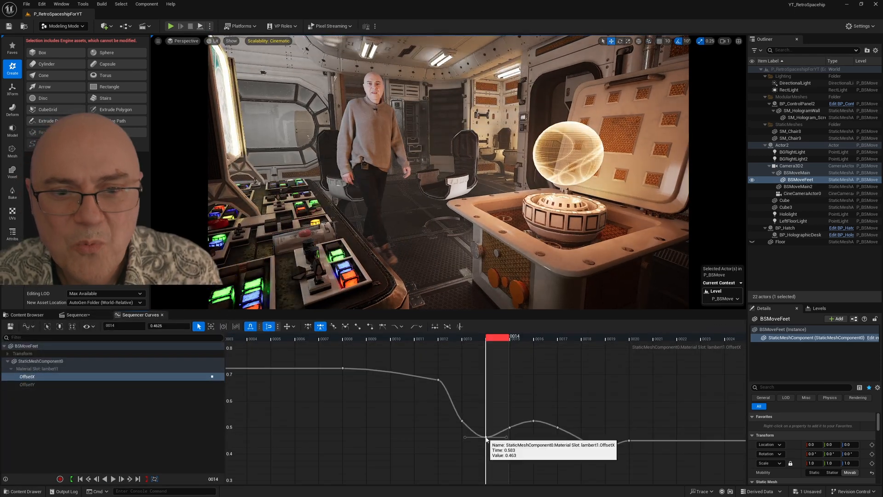
# Step: Scrub through the opening frames in Sequencer to check how the feet follow the performer
pyautogui.click(78, 315)
pyautogui.press('Right')
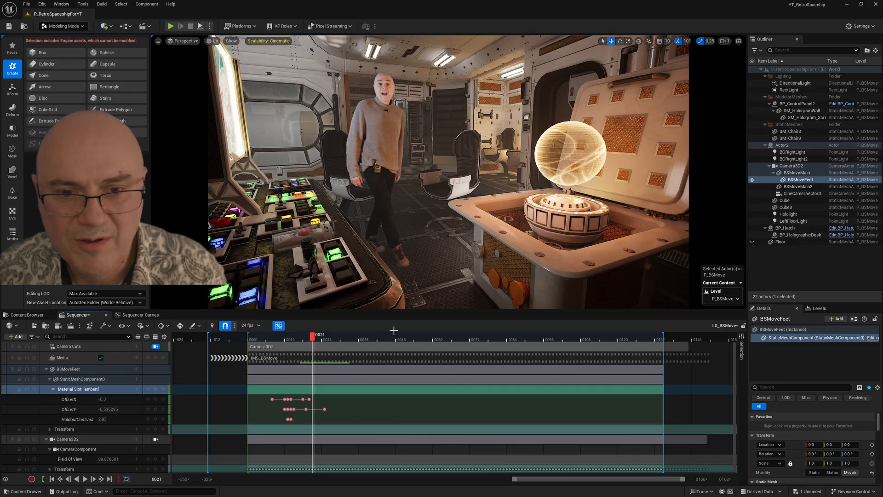
pyautogui.click(312, 339)
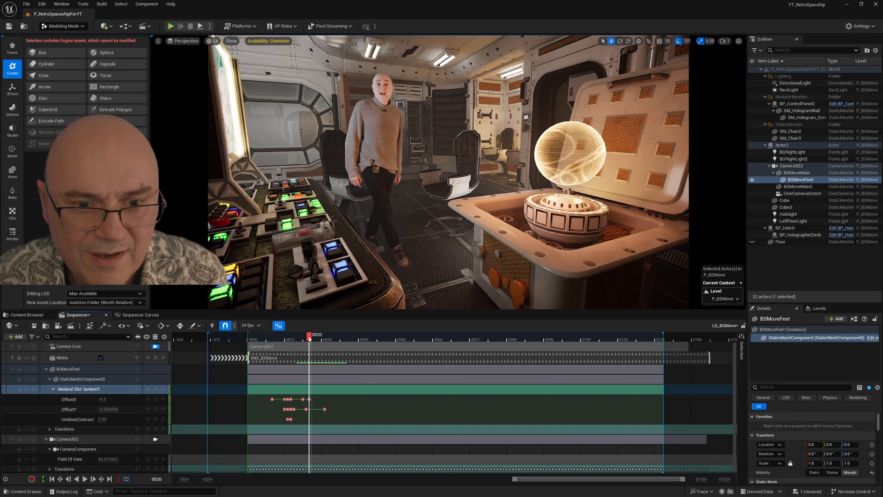
pyautogui.click(295, 340)
pyautogui.moveTo(302, 343); pyautogui.dragTo(285, 365)
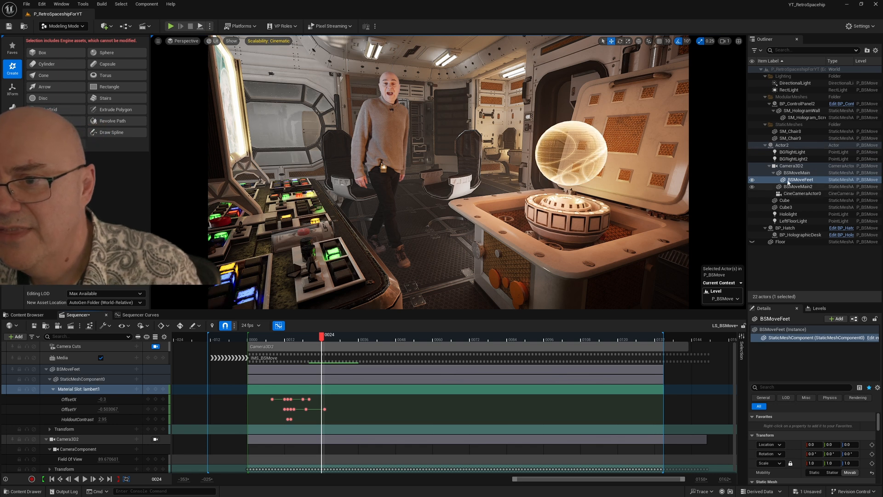
# Step: Delete the BSMoveMain2 actor from the level
pyautogui.click(797, 187)
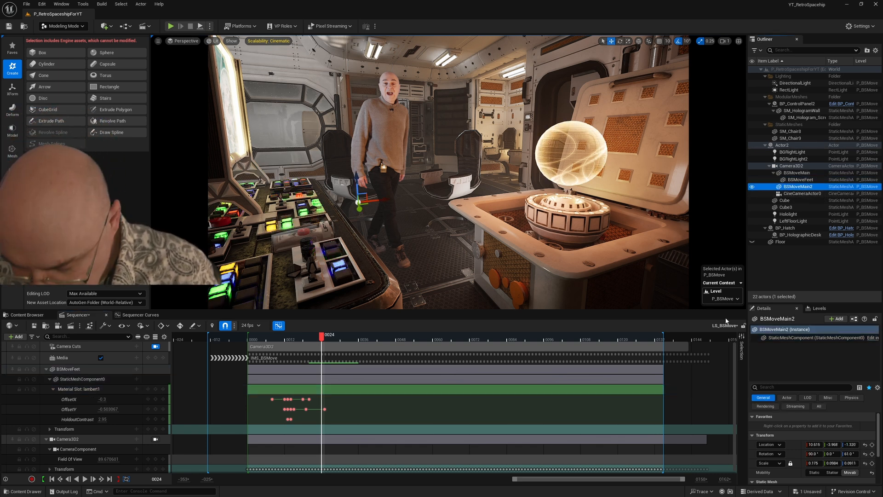
pyautogui.press('Delete')
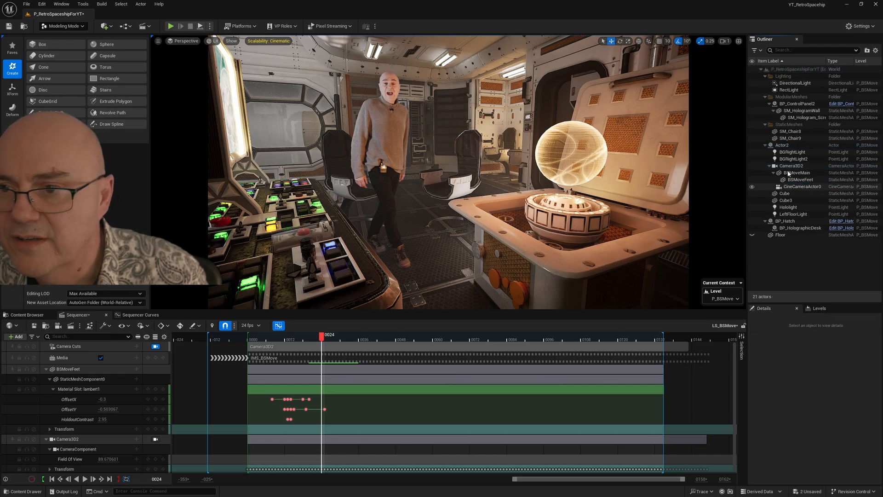
# Step: Temporarily hide BSMoveMain to view the BSMoveFeet card alone, and show it again
pyautogui.click(789, 174)
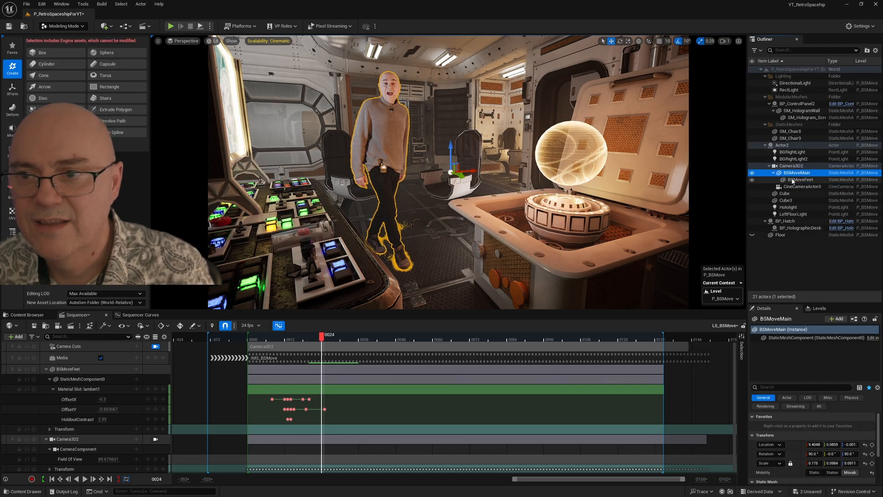
pyautogui.click(759, 179)
pyautogui.click(753, 173)
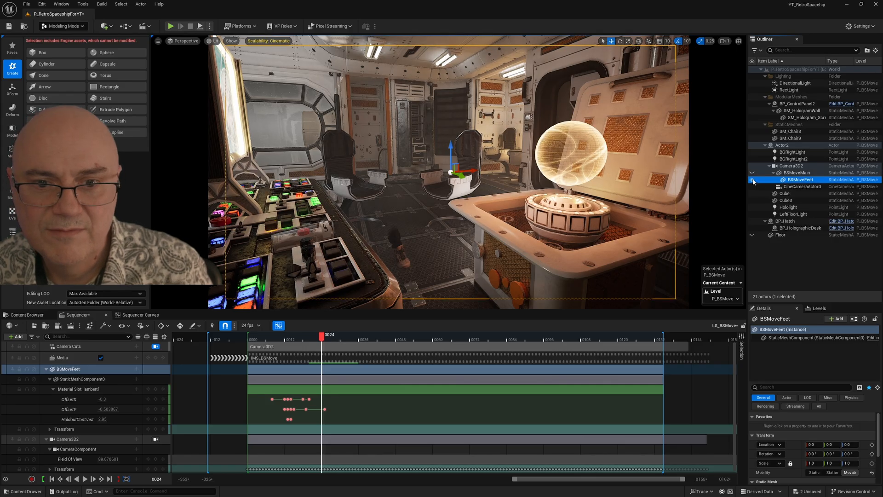
pyautogui.click(753, 173)
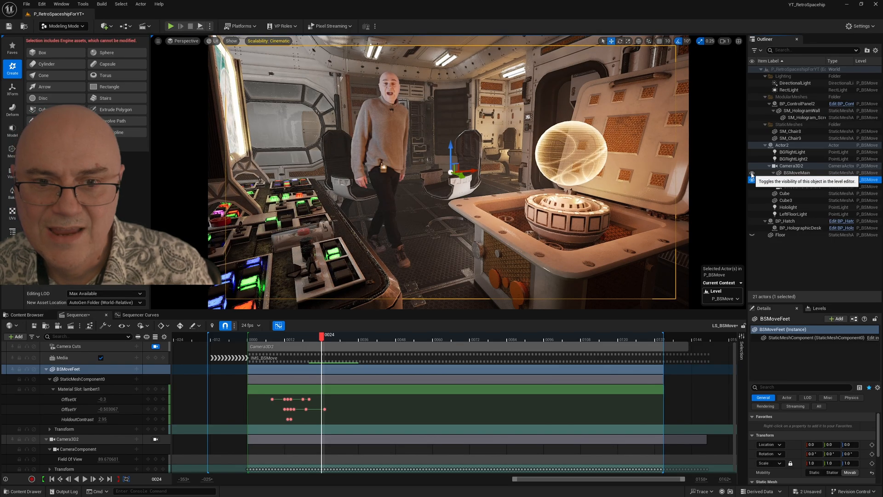
# Step: Duplicate BSMoveMain and move the copy beside and behind the original, to about 10.93, -2.63, -0.81
pyautogui.click(789, 176)
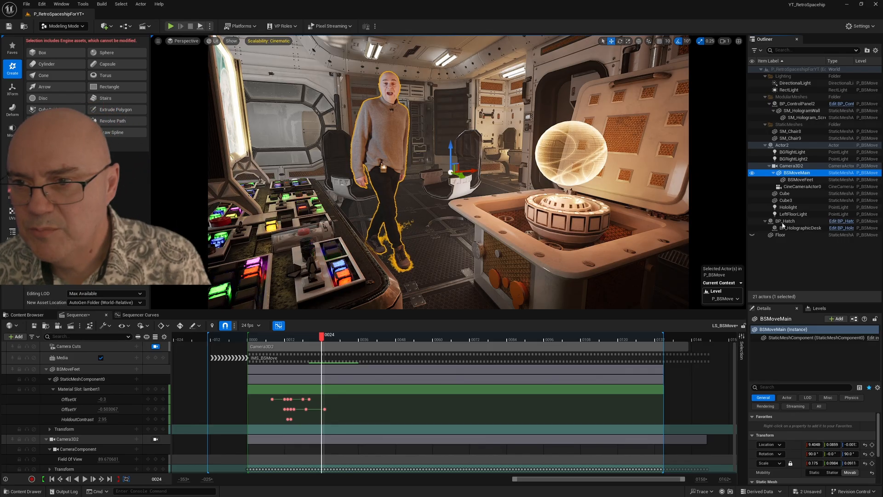
pyautogui.rightClick(782, 173)
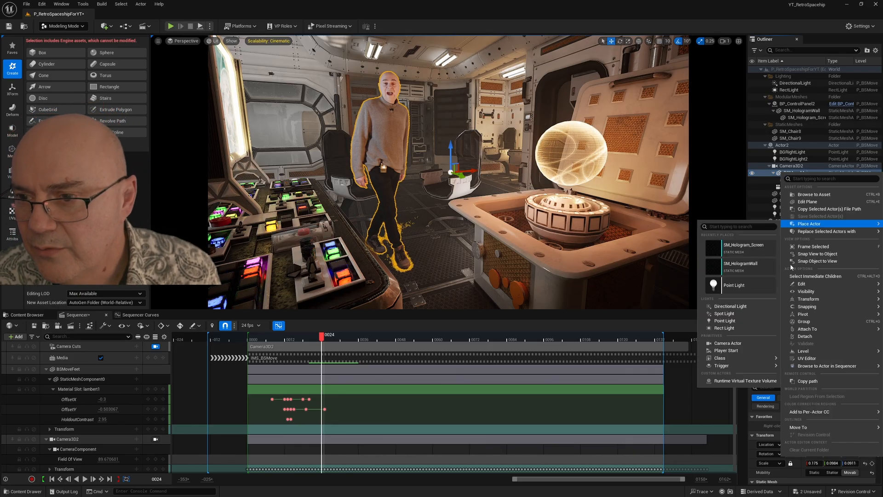
pyautogui.moveTo(802, 285)
pyautogui.click(666, 311)
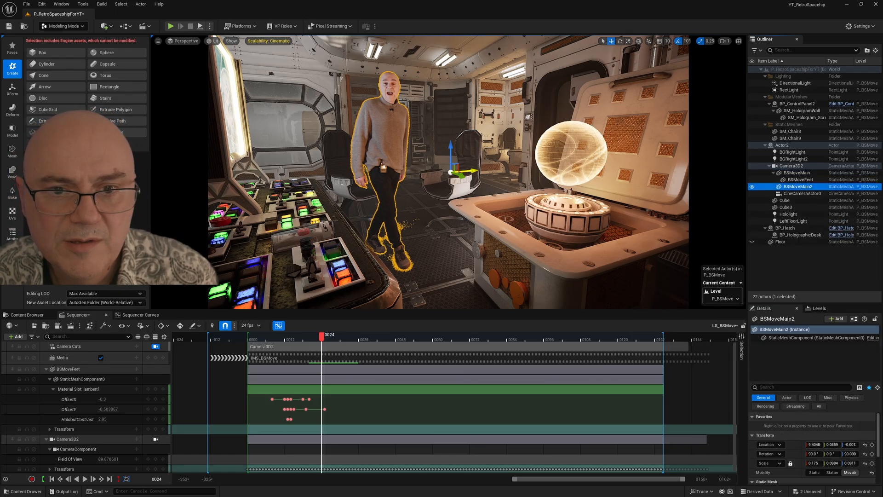
pyautogui.moveTo(469, 172); pyautogui.dragTo(442, 174)
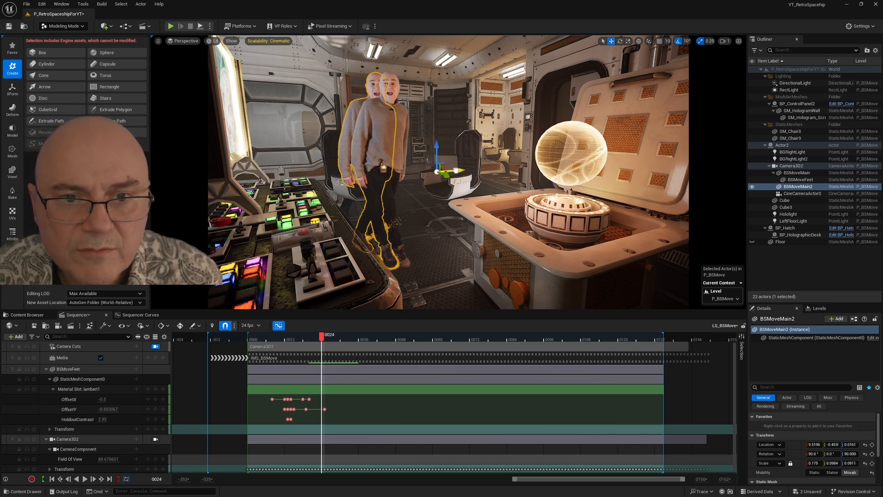
pyautogui.moveTo(456, 170)
pyautogui.mouseDown()
pyautogui.moveTo(480, 149)
pyautogui.moveTo(455, 175)
pyautogui.mouseUp()
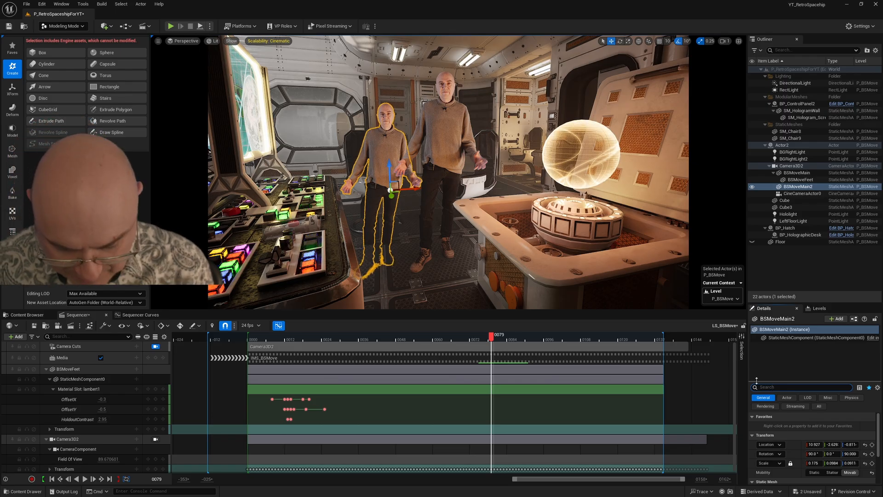
# Step: Turn off Visible and enable Hidden Shadow for BSMoveMain2 so that it only casts a shadow
pyautogui.write('isi')
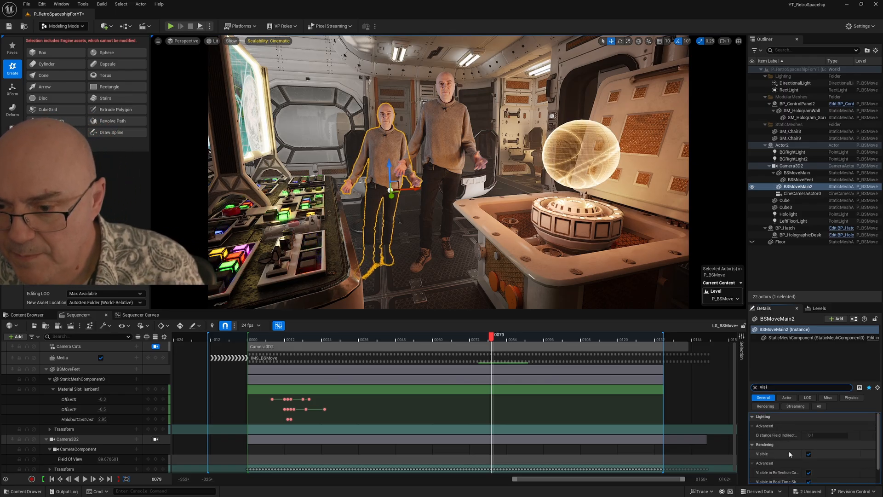
pyautogui.click(809, 454)
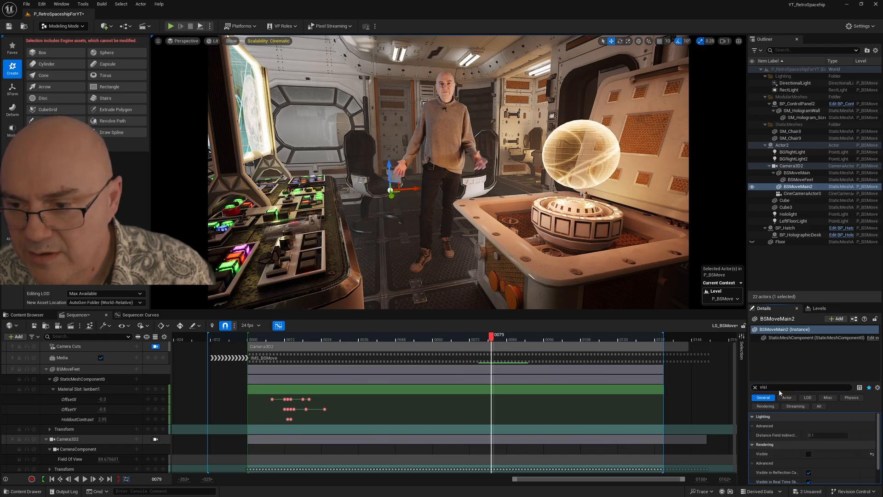
pyautogui.click(754, 387)
pyautogui.write('hidden')
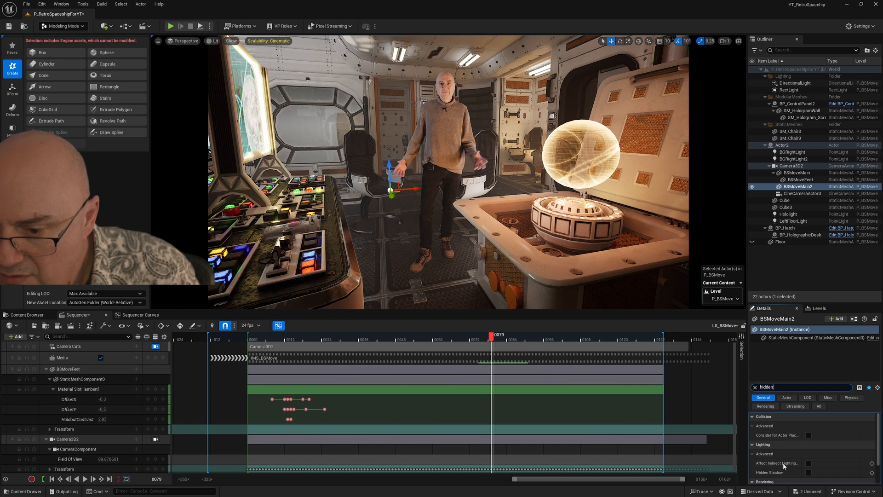
pyautogui.scroll(-2, 783, 463)
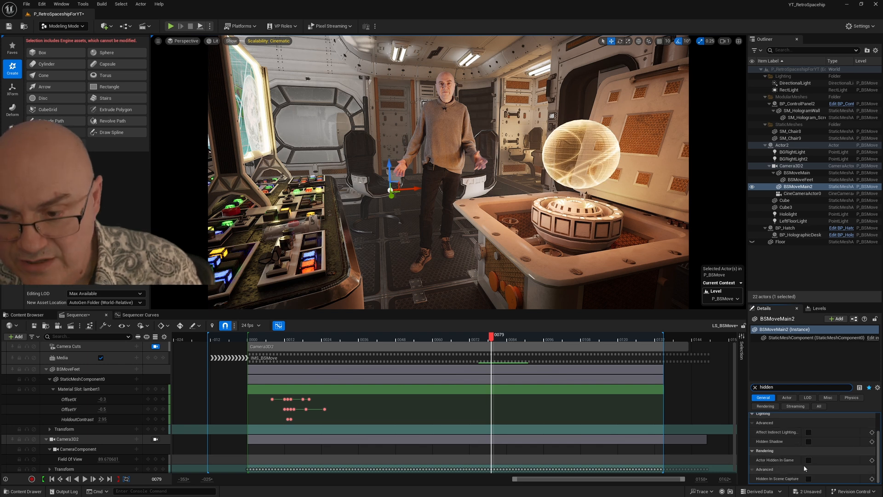
pyautogui.click(809, 442)
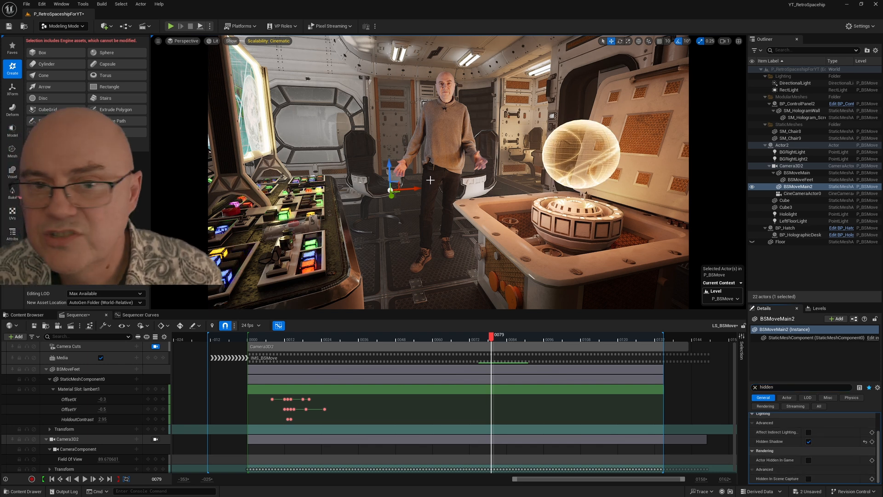
# Step: Shift the invisible BSMoveMain2 card farther from the performer and scrub between frames 29 and 36 to check its shadow
pyautogui.moveTo(415, 190); pyautogui.dragTo(380, 196)
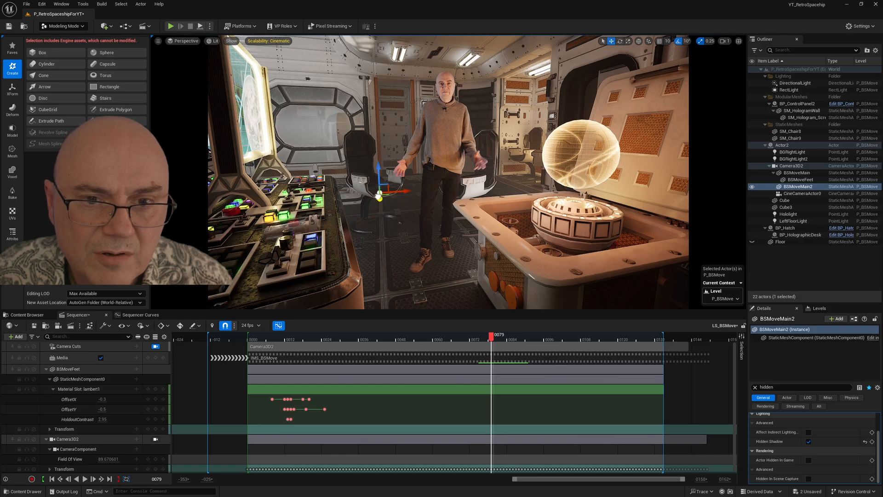
pyautogui.moveTo(491, 340); pyautogui.dragTo(338, 340)
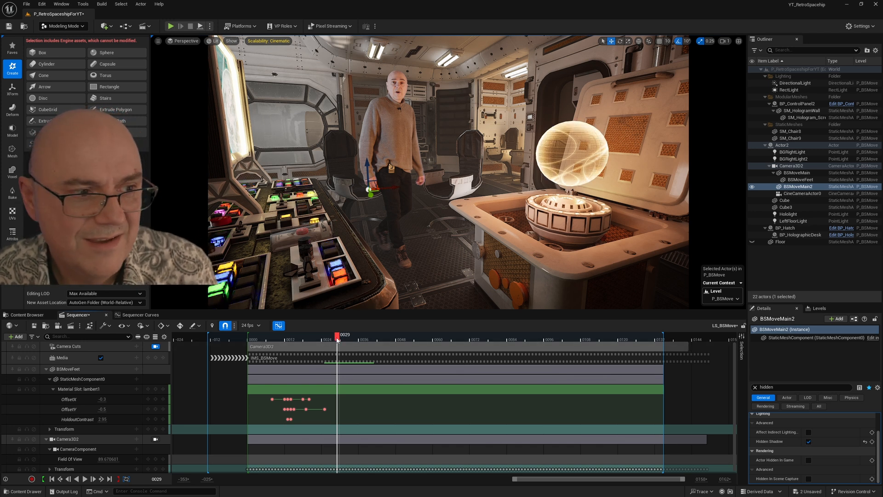
pyautogui.moveTo(338, 340); pyautogui.dragTo(359, 335)
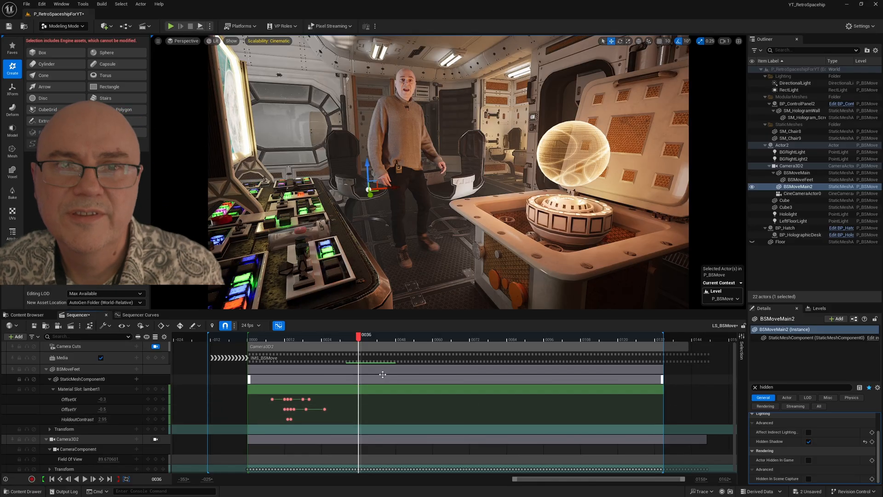
# Step: Collapse the Camera3D2 track in Sequencer and return the playhead to frame 0
pyautogui.click(48, 439)
pyautogui.click(47, 440)
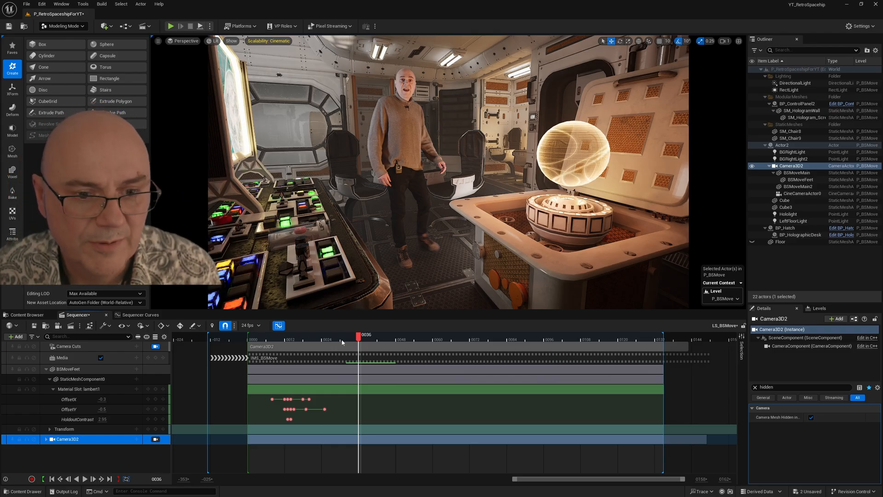
pyautogui.click(255, 340)
pyautogui.click(250, 340)
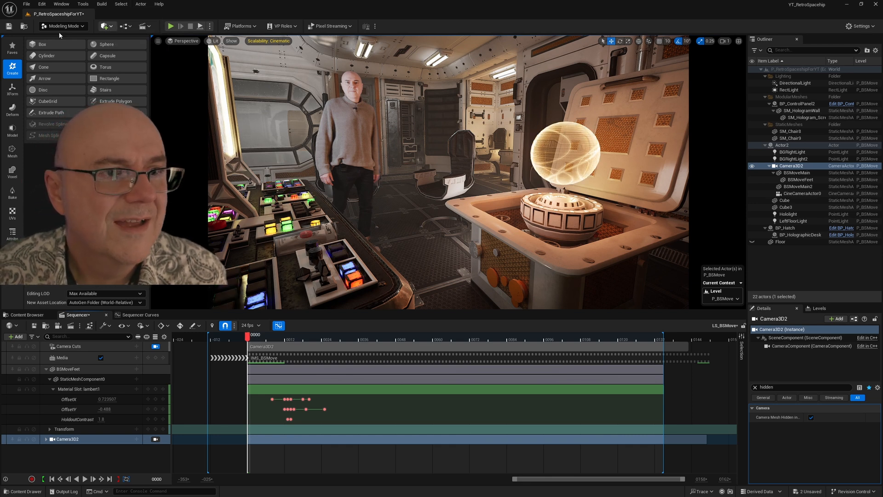
# Step: Create a Cine Camera Actor from the current viewport view and parent it to Camera3D2
pyautogui.click(158, 41)
pyautogui.moveTo(181, 192)
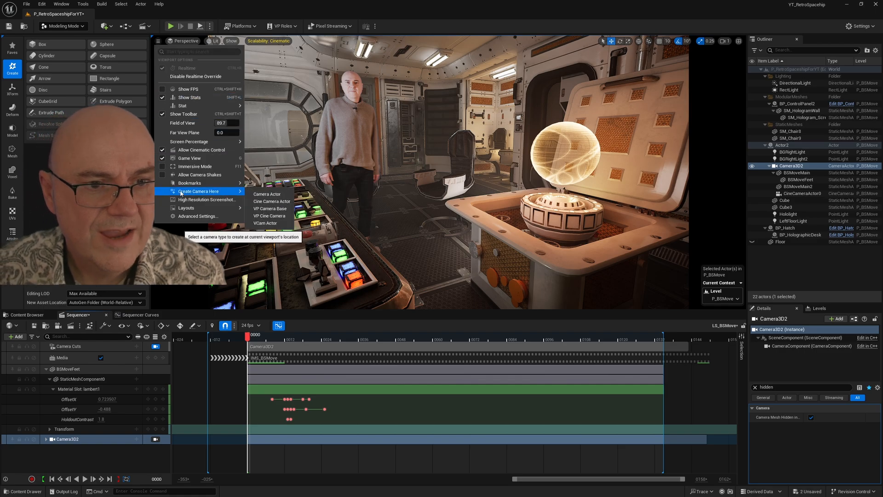
pyautogui.click(267, 202)
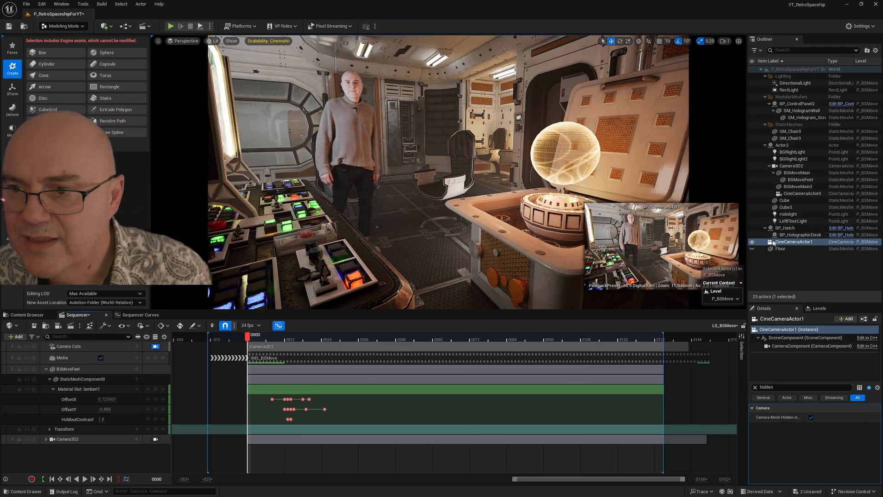
pyautogui.moveTo(797, 242); pyautogui.dragTo(783, 168)
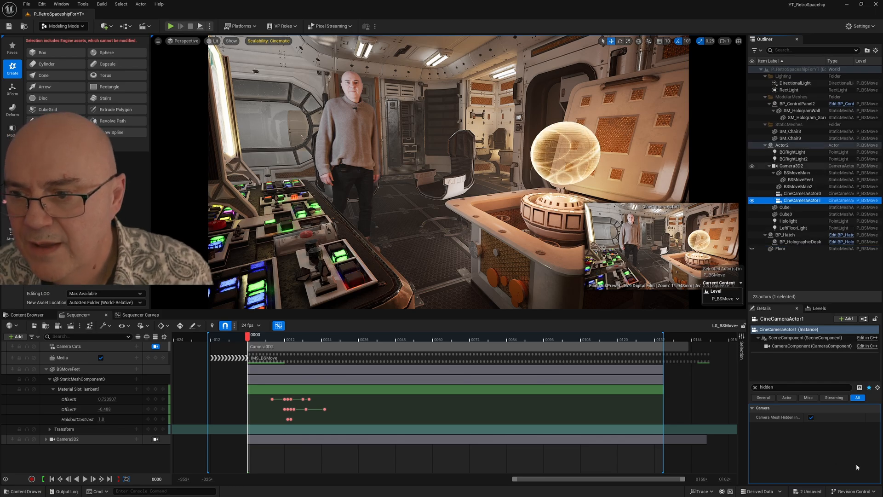
# Step: Check the Levels list, clear the property filter and review the transform and camera settings of CineCameraActor1
pyautogui.click(816, 309)
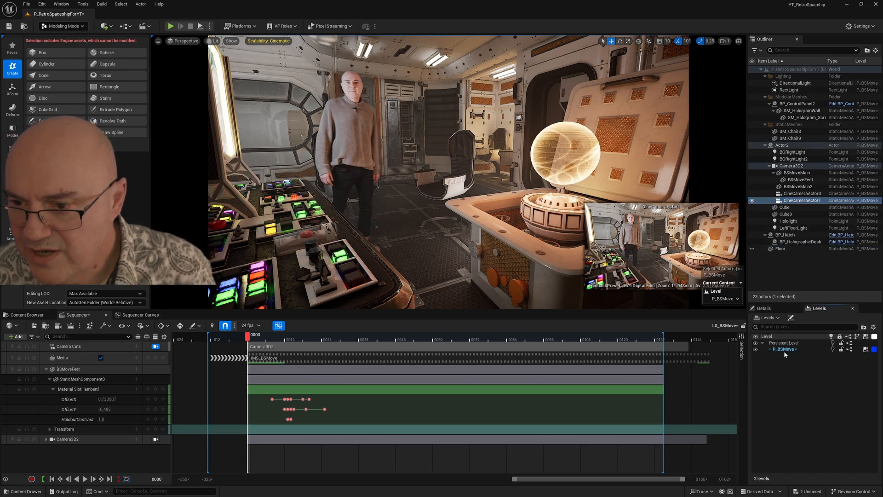
pyautogui.click(764, 309)
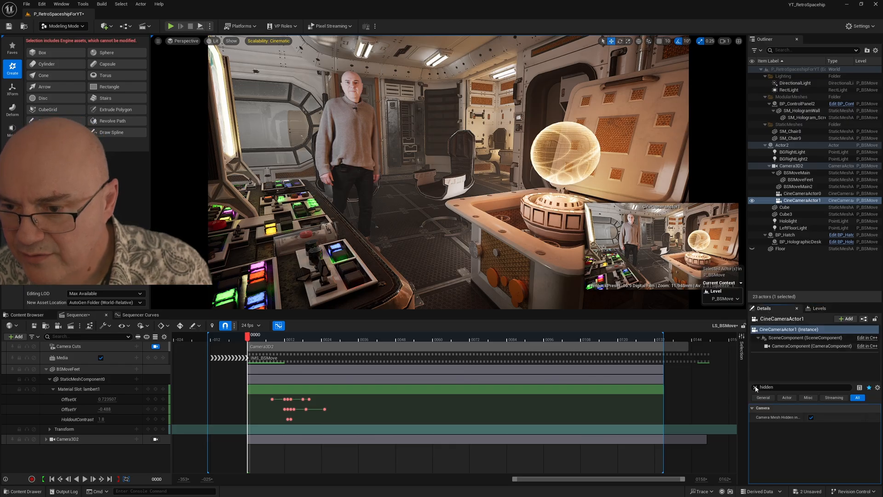
pyautogui.click(755, 387)
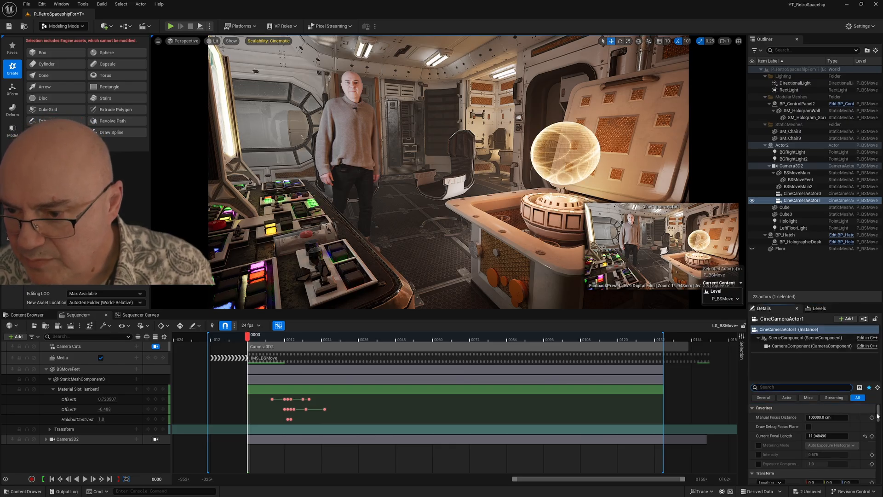
pyautogui.moveTo(877, 416); pyautogui.dragTo(879, 420)
pyautogui.scroll(1, 879, 419)
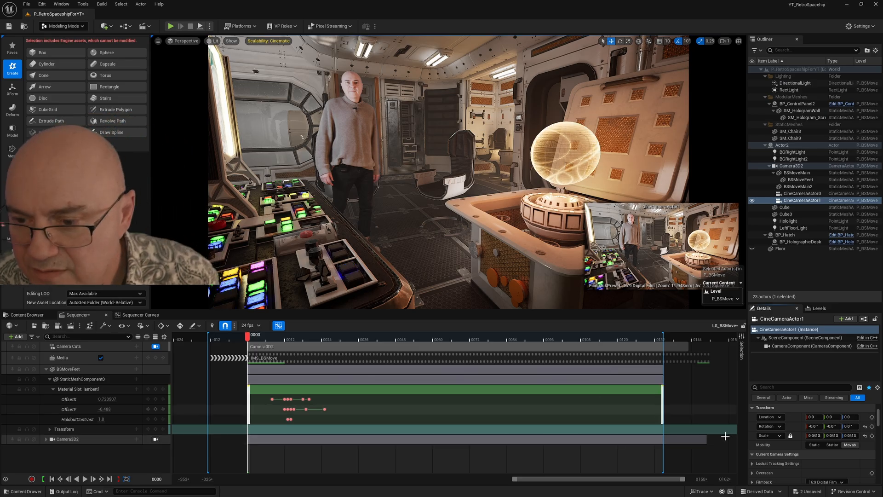
# Step: Reassign the Camera Cuts section from Camera3D2 to CineCameraActor1
pyautogui.click(293, 347)
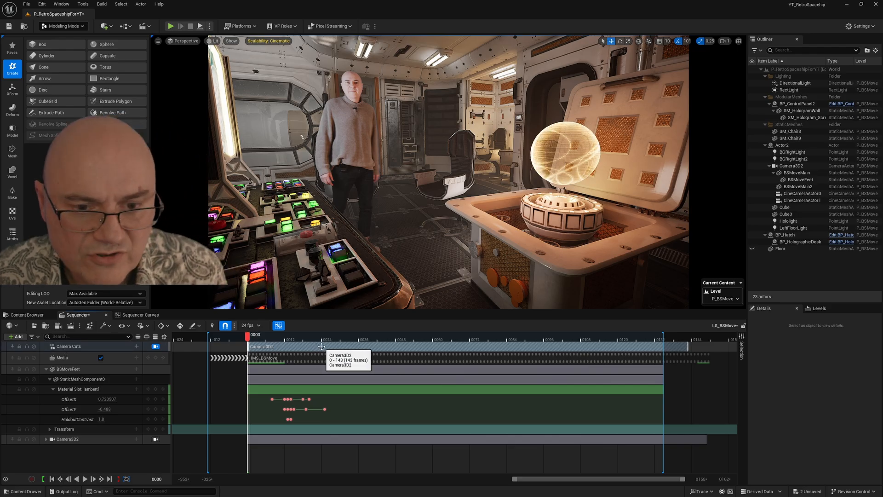
pyautogui.rightClick(336, 347)
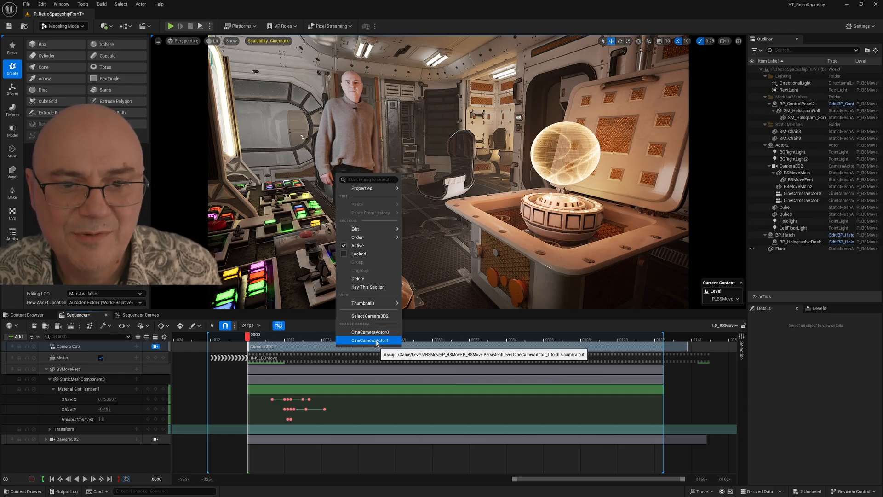
pyautogui.click(376, 342)
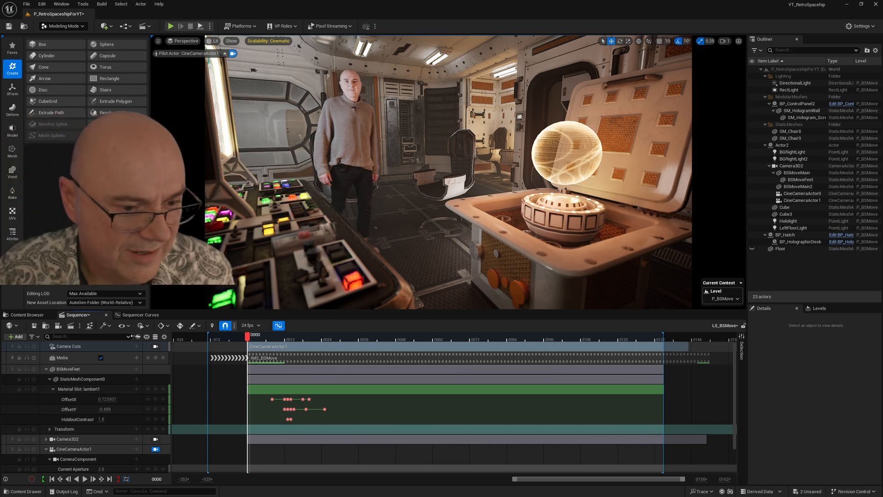
# Step: Set CineCameraActor1's current aperture to about 0.44 and its manual focus distance to about 480.3 cm in Sequencer
pyautogui.scroll(-3, 73, 428)
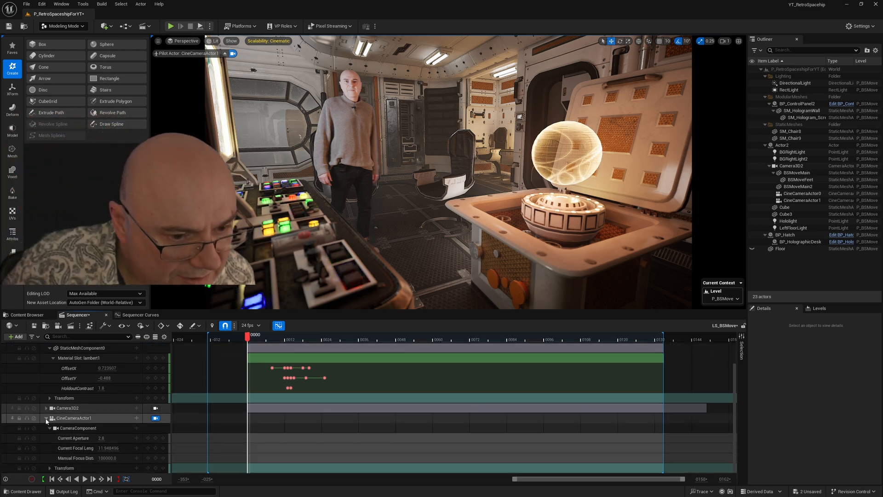
pyautogui.click(46, 418)
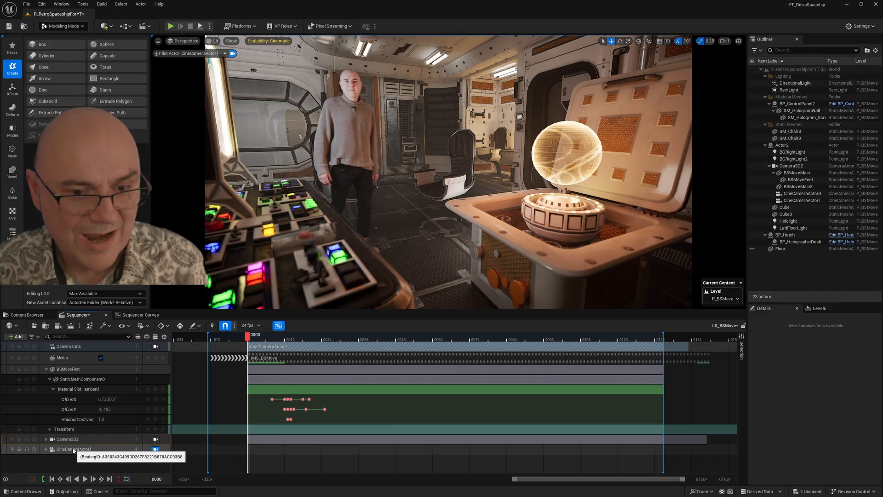
pyautogui.click(46, 450)
pyautogui.scroll(-2, 74, 428)
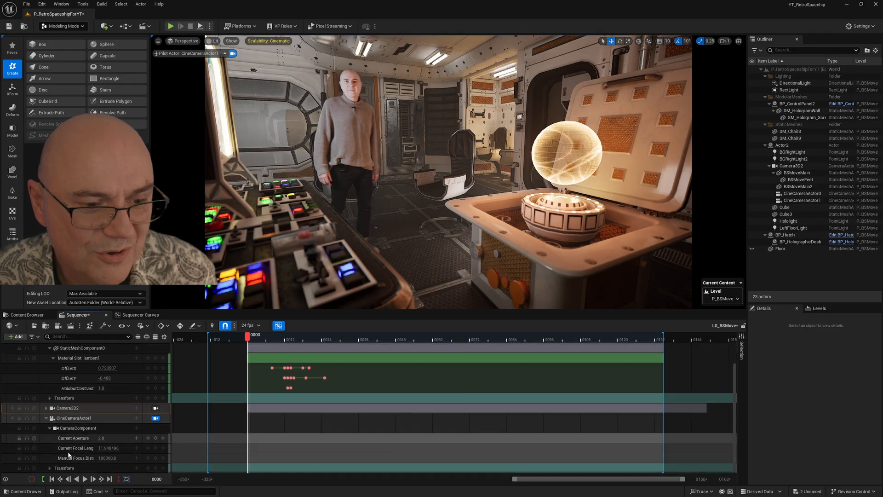
pyautogui.click(77, 418)
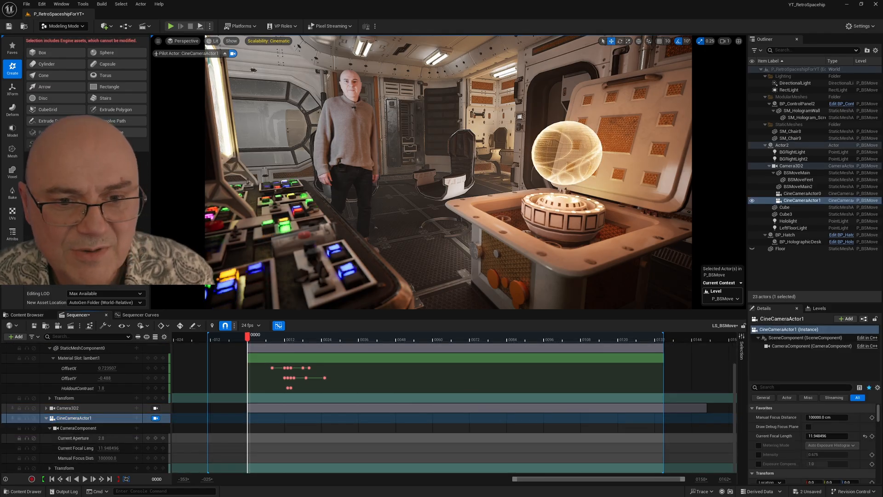
pyautogui.moveTo(102, 438); pyautogui.dragTo(102, 458)
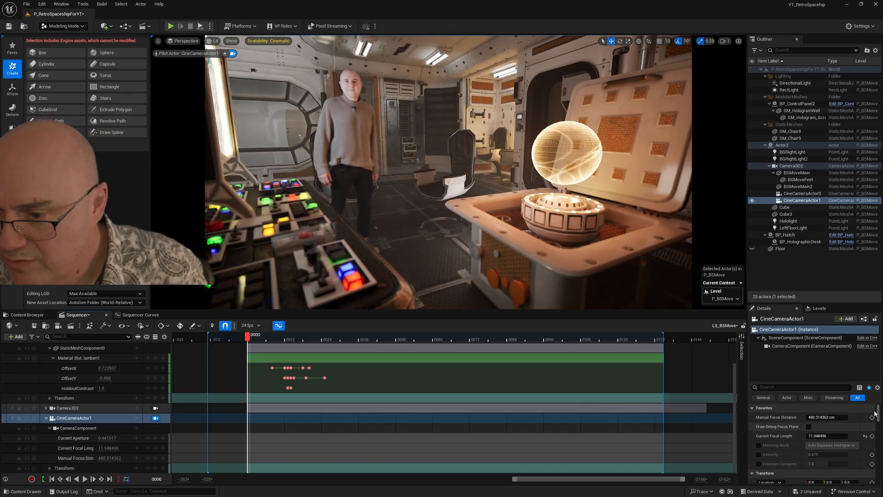
# Step: Use the debug focus plane to bring CineCameraActor1's manual focus distance to about 248.7 cm at the performer, and hide the plane again
pyautogui.click(808, 427)
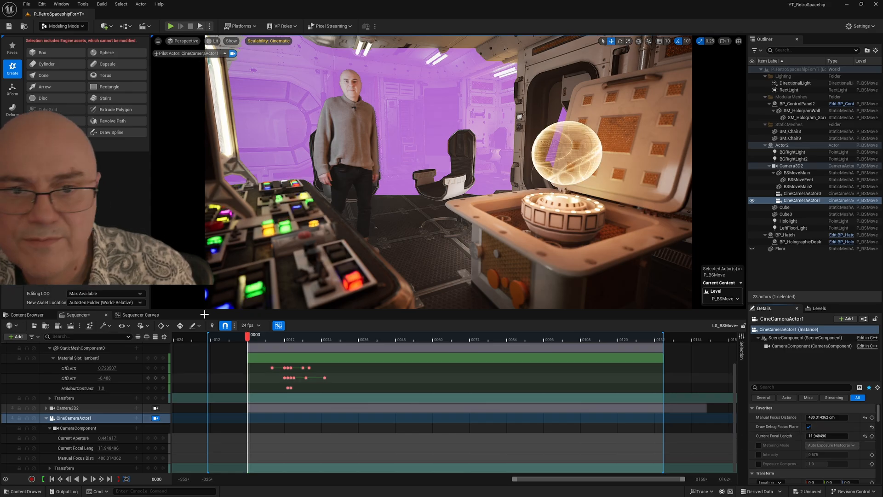
pyautogui.click(104, 458)
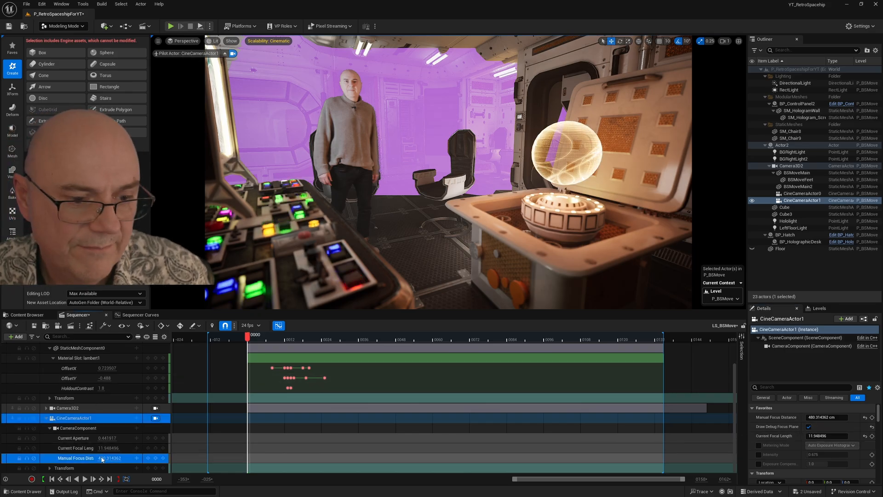
pyautogui.moveTo(104, 458); pyautogui.dragTo(61, 459)
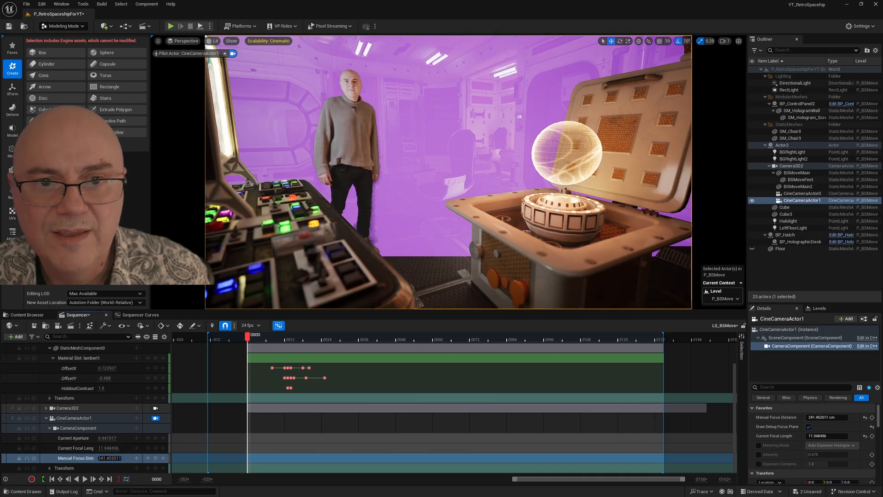
pyautogui.click(808, 427)
# Step: Play the sequence from frame 5 and scrub back from frame 105 to 67 to check the performer's focus and the depth of field
pyautogui.moveTo(277, 341)
pyautogui.mouseDown()
pyautogui.moveTo(323, 339)
pyautogui.moveTo(265, 338)
pyautogui.mouseUp()
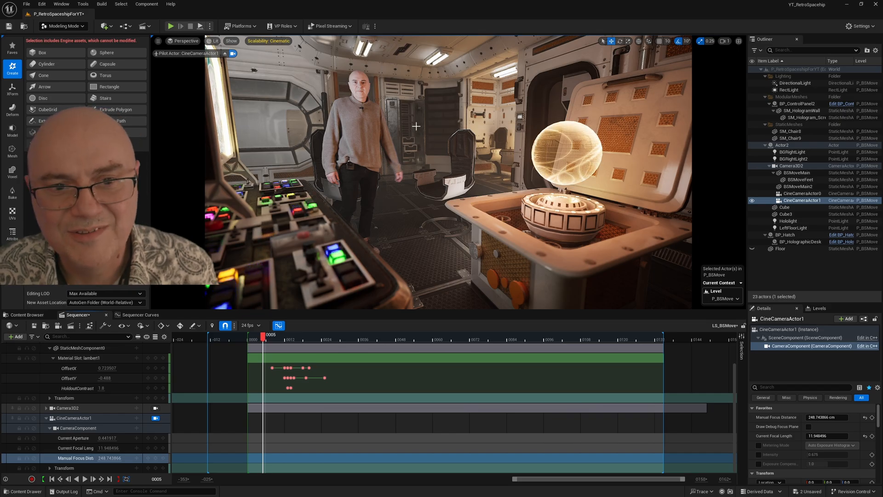
pyautogui.press('space')
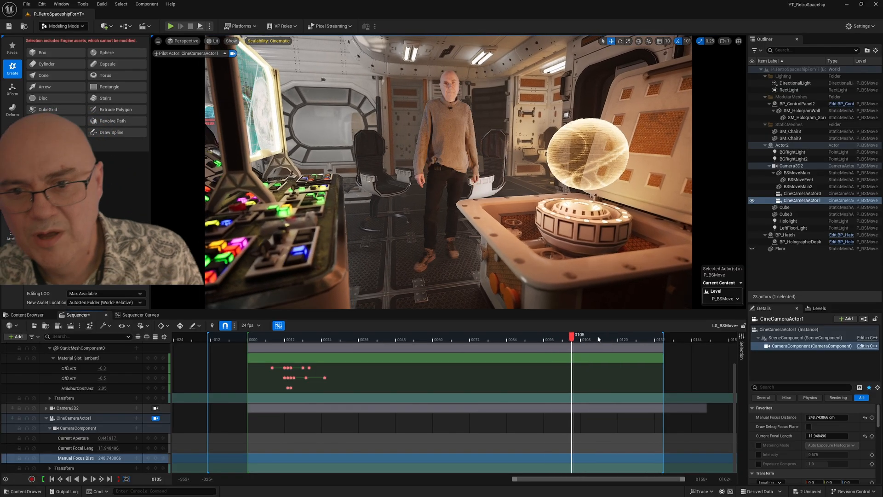
pyautogui.moveTo(575, 336); pyautogui.dragTo(463, 304)
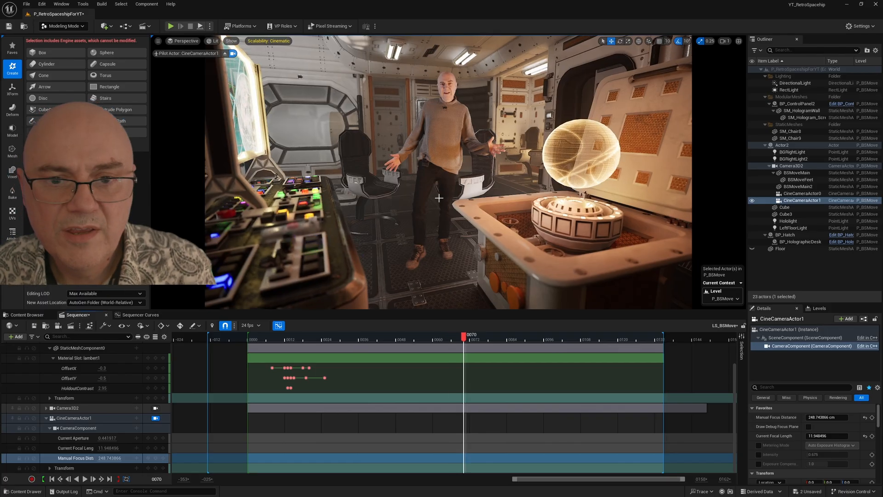
pyautogui.moveTo(486, 342); pyautogui.dragTo(454, 333)
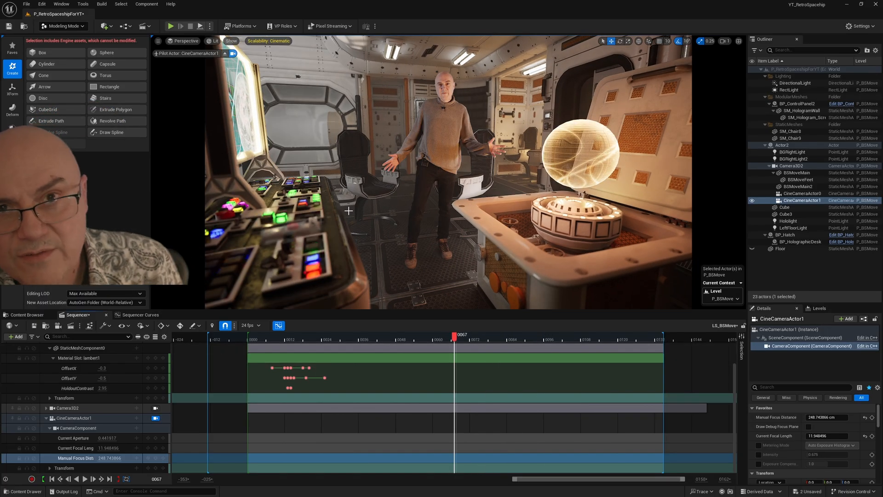